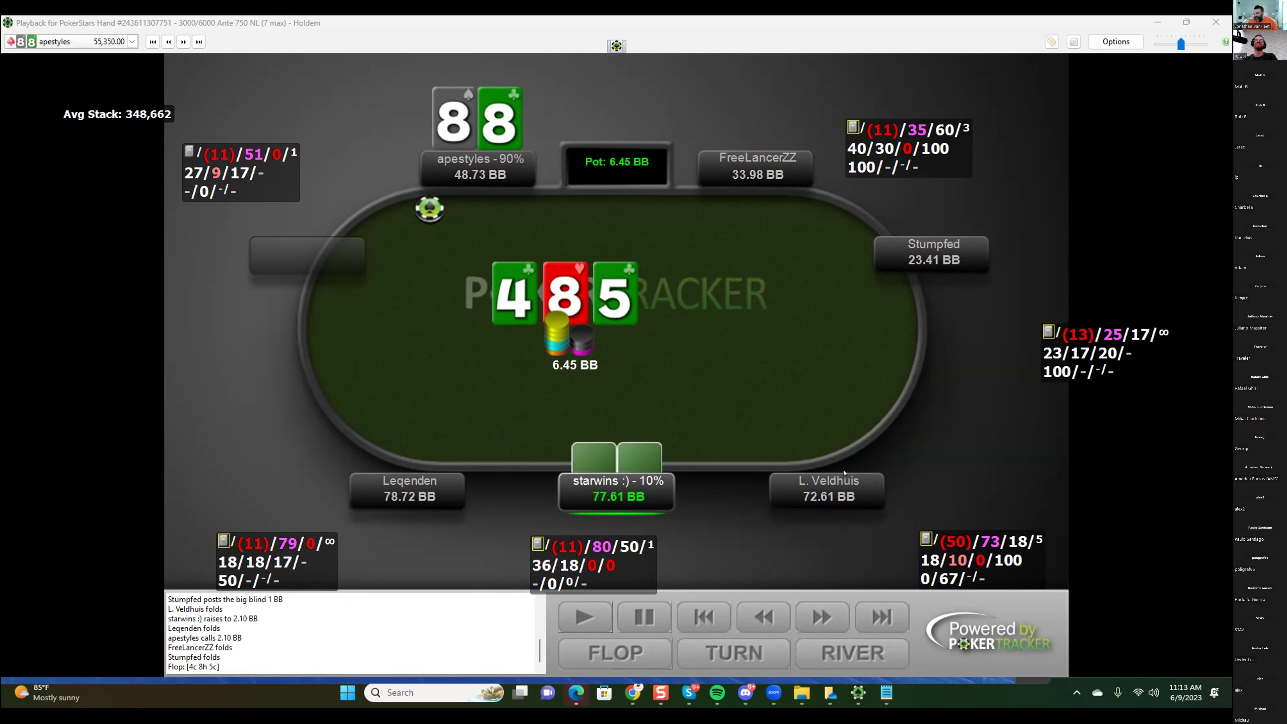
# Step the K8 hand replay forward from the T-5-9 heart flop through the river bet and the final fold.
pyautogui.click(752, 452)
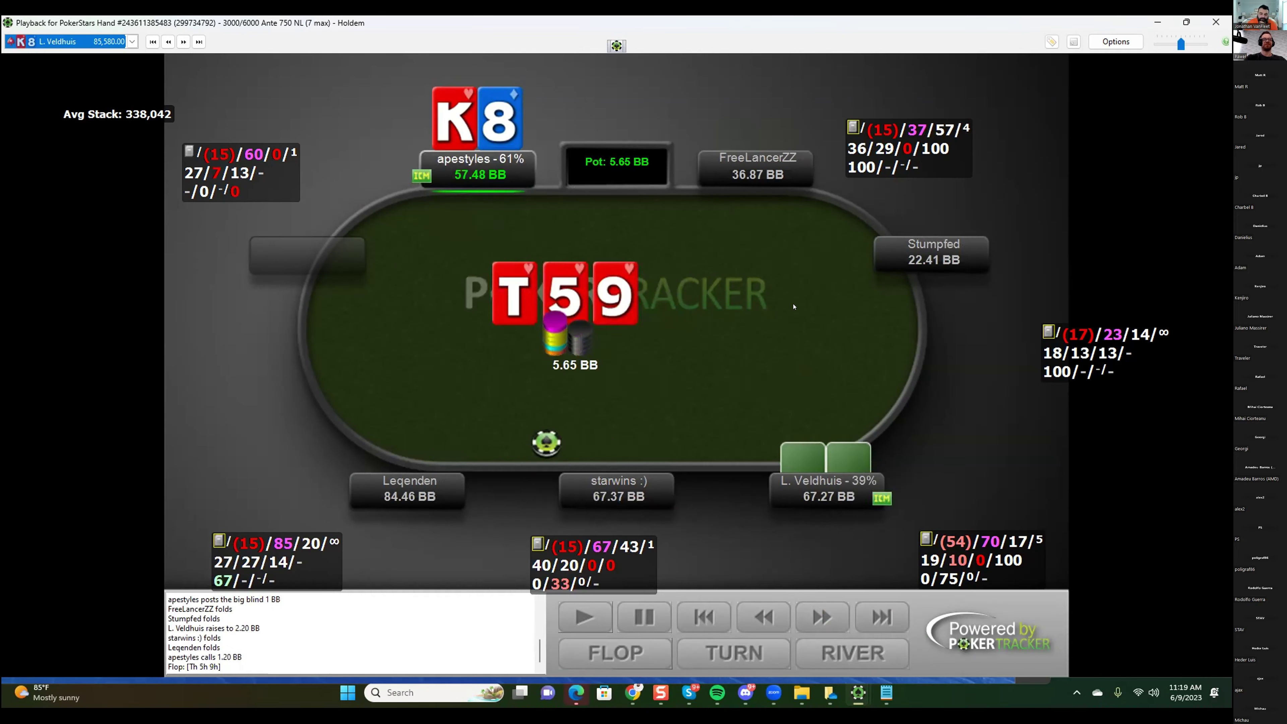
pyautogui.click(821, 623)
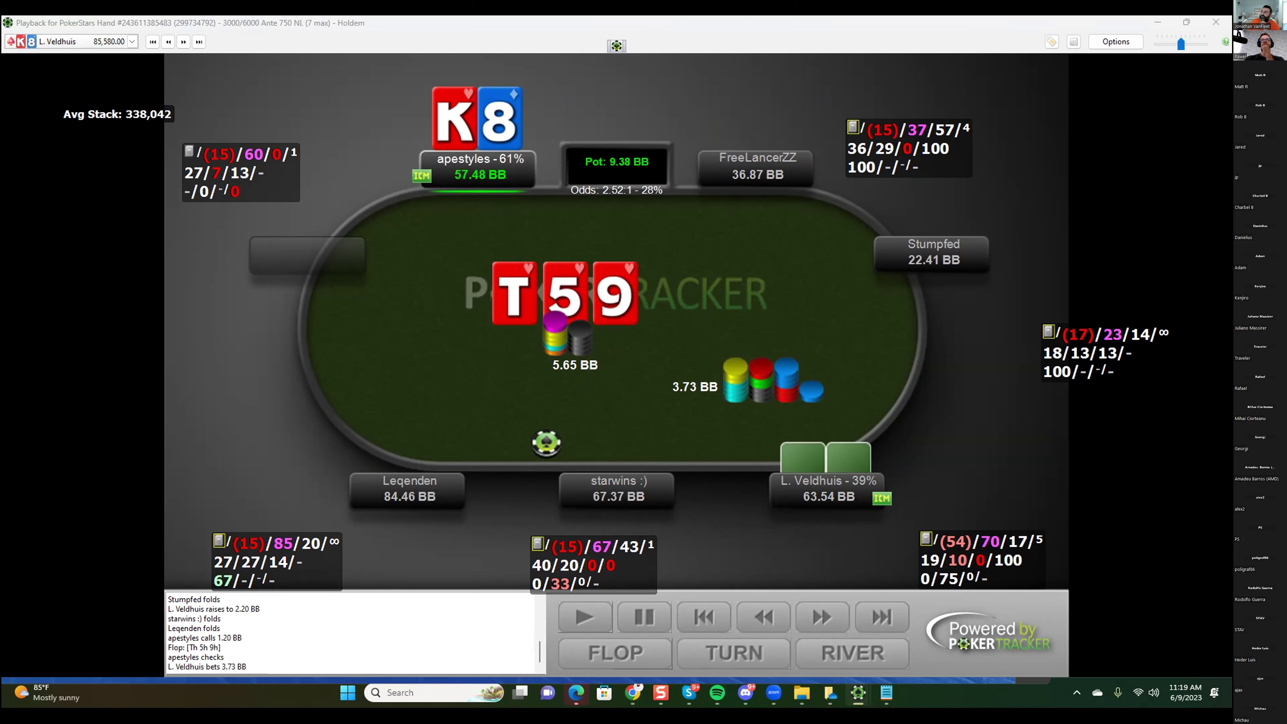
pyautogui.click(752, 420)
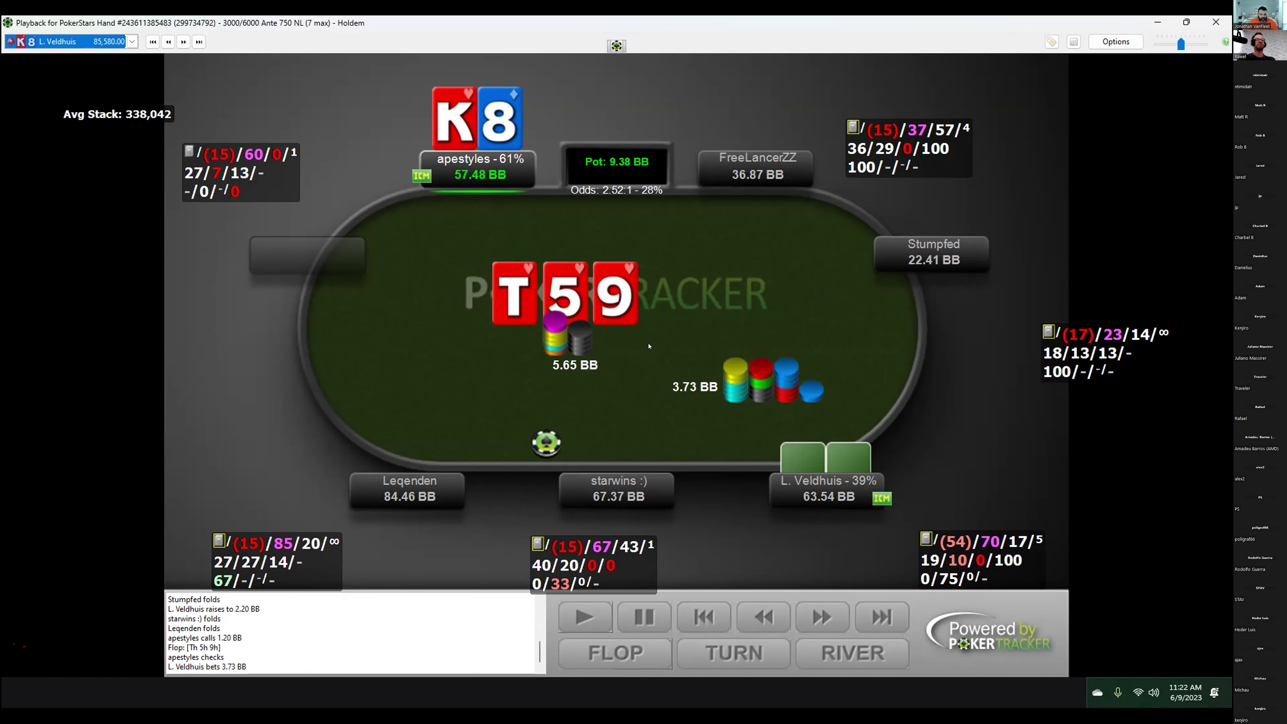
pyautogui.click(815, 615)
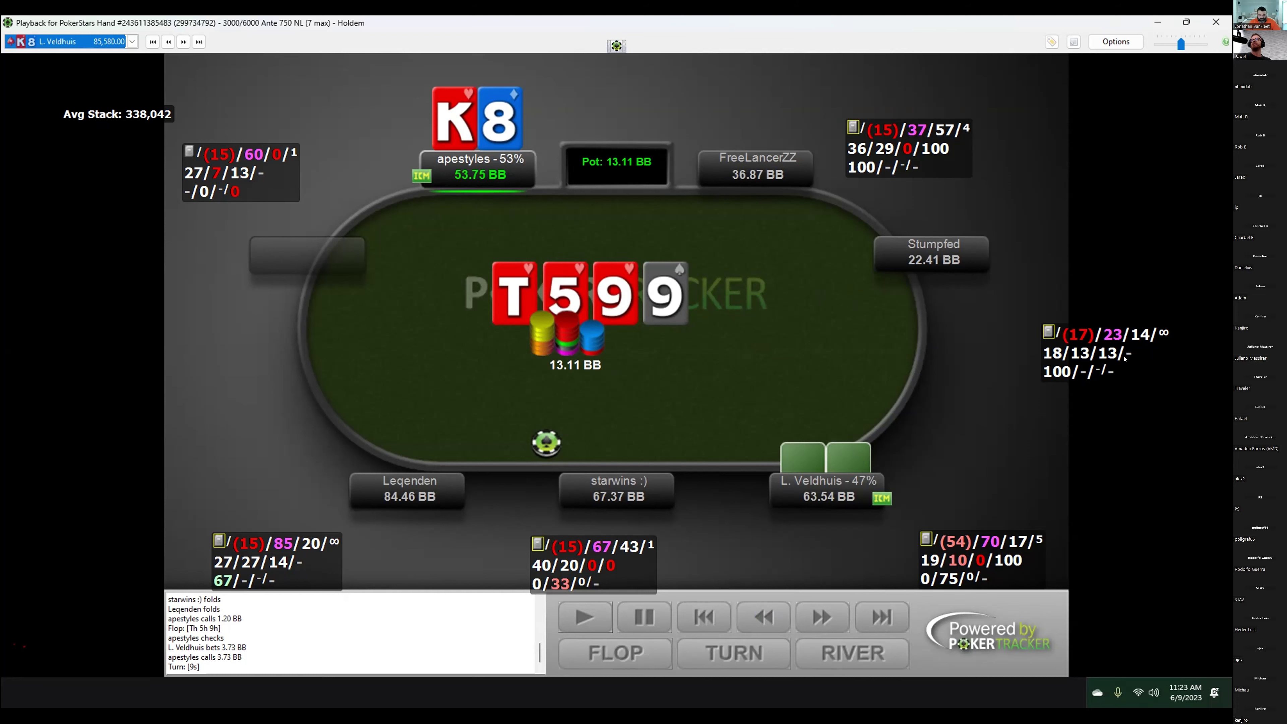
pyautogui.click(813, 606)
pyautogui.click(813, 606)
pyautogui.click(812, 607)
pyautogui.click(814, 615)
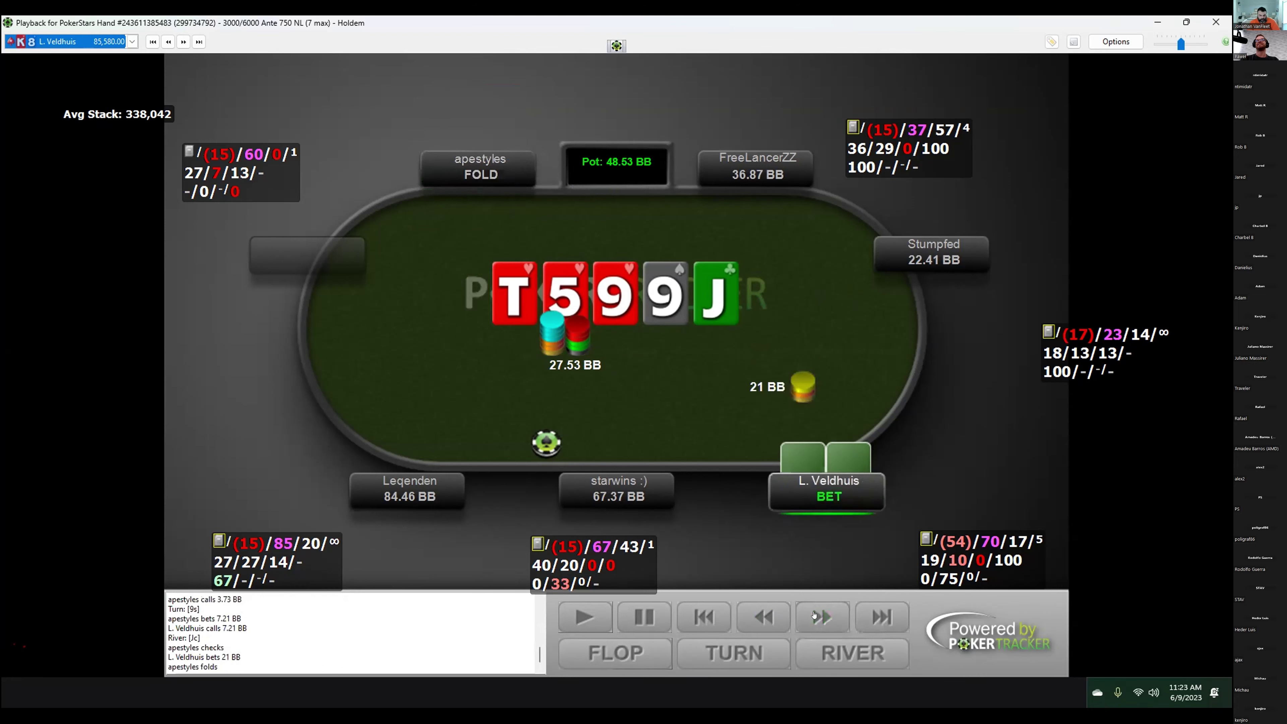
# Rewind the K8 hand replay from the river to the start of the 9♠ turn action.
pyautogui.click(782, 618)
pyautogui.click(781, 618)
pyautogui.click(780, 617)
pyautogui.click(780, 617)
pyautogui.click(778, 617)
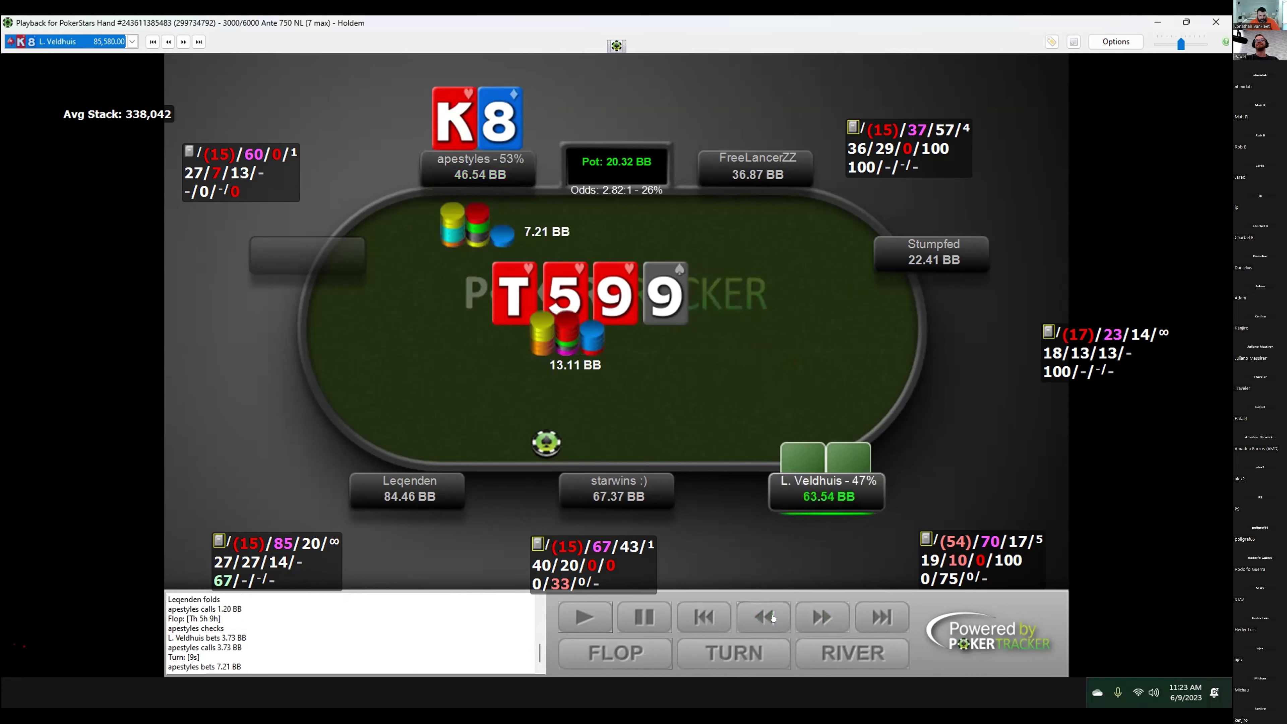
pyautogui.click(775, 618)
# Replay the turn bet and call, the J♣ river card and the river betting of the K8 hand.
pyautogui.click(808, 616)
pyautogui.click(809, 615)
pyautogui.click(805, 616)
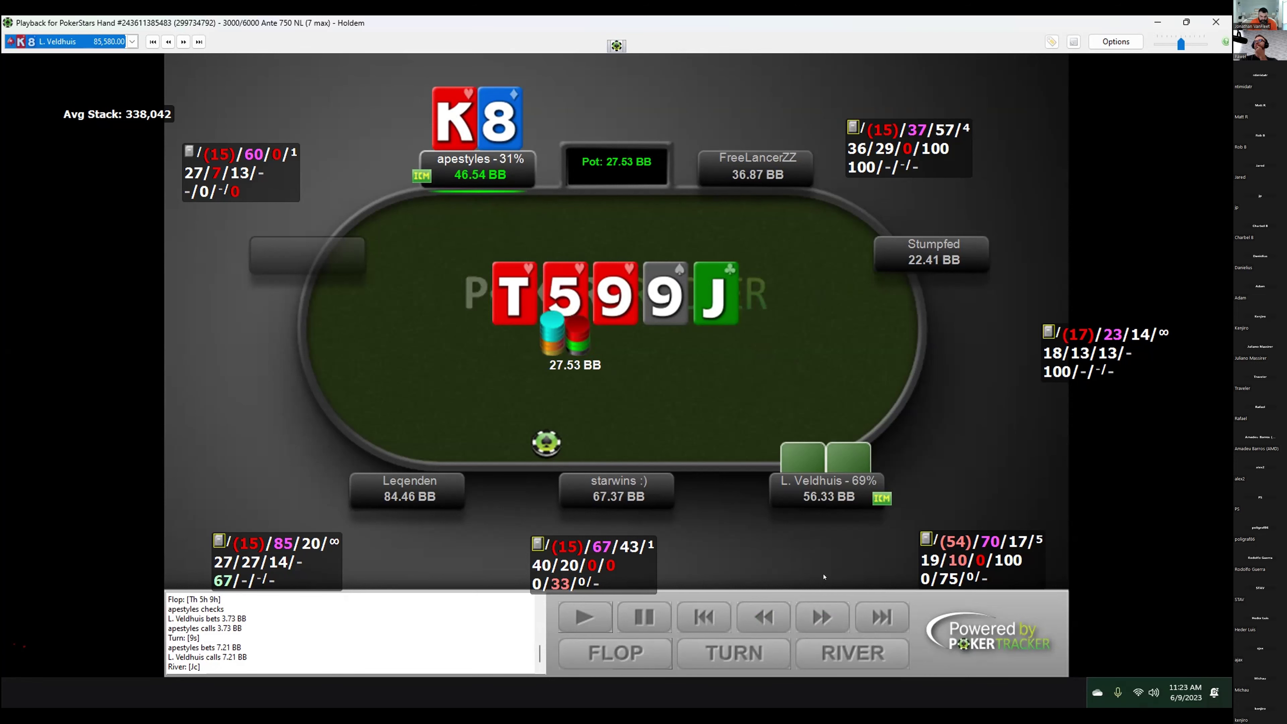
pyautogui.click(818, 616)
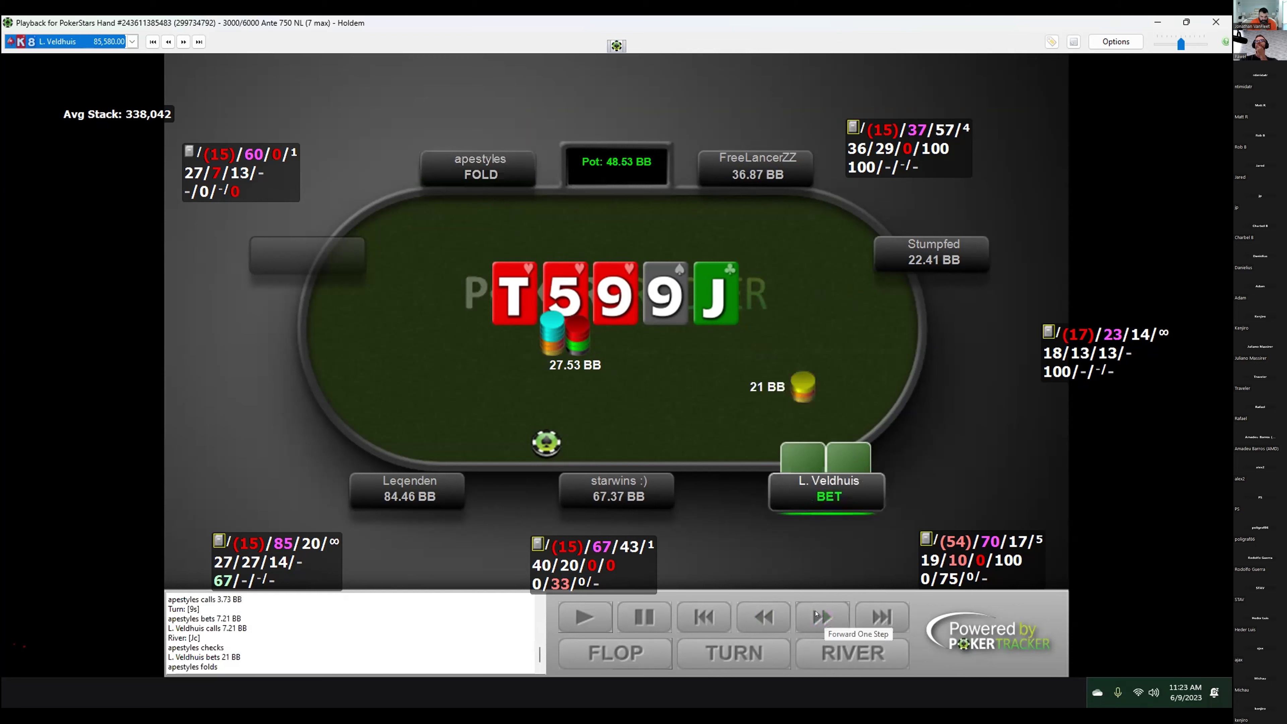
# Rewind the K8 hand to the preflop action and jump the replay to the flop.
pyautogui.click(764, 617)
pyautogui.click(764, 617)
pyautogui.click(763, 617)
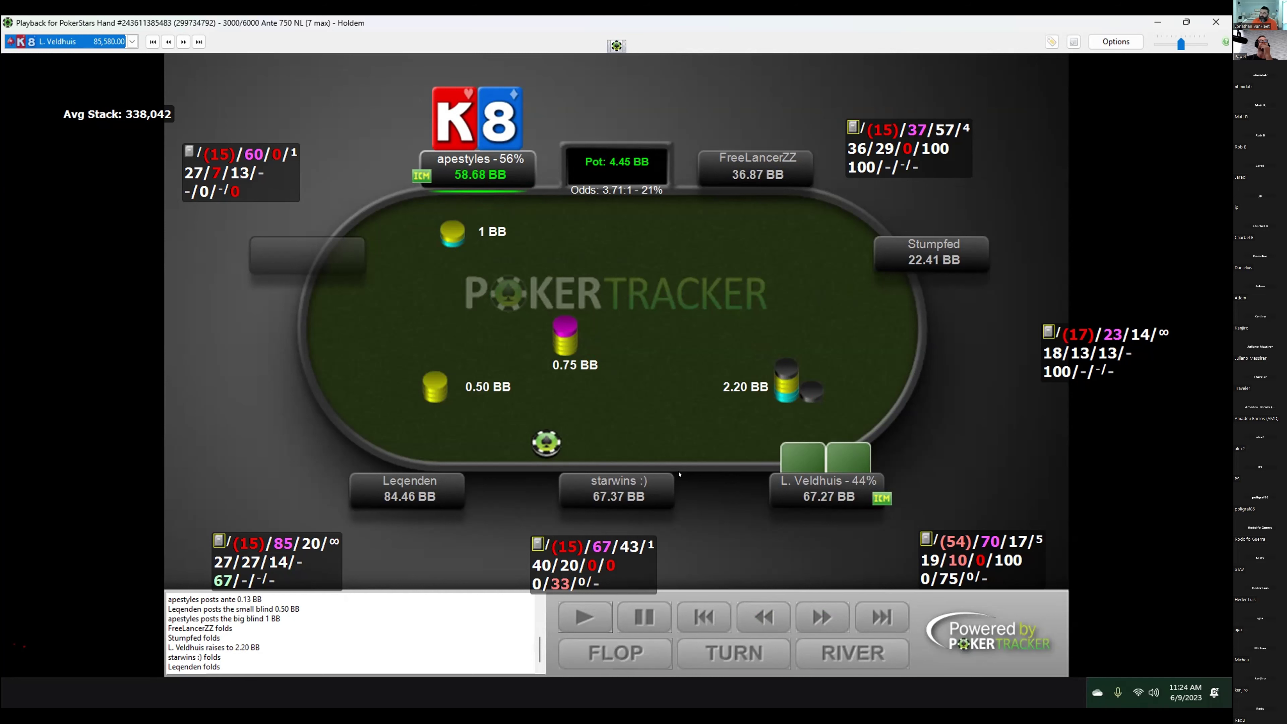
pyautogui.click(615, 652)
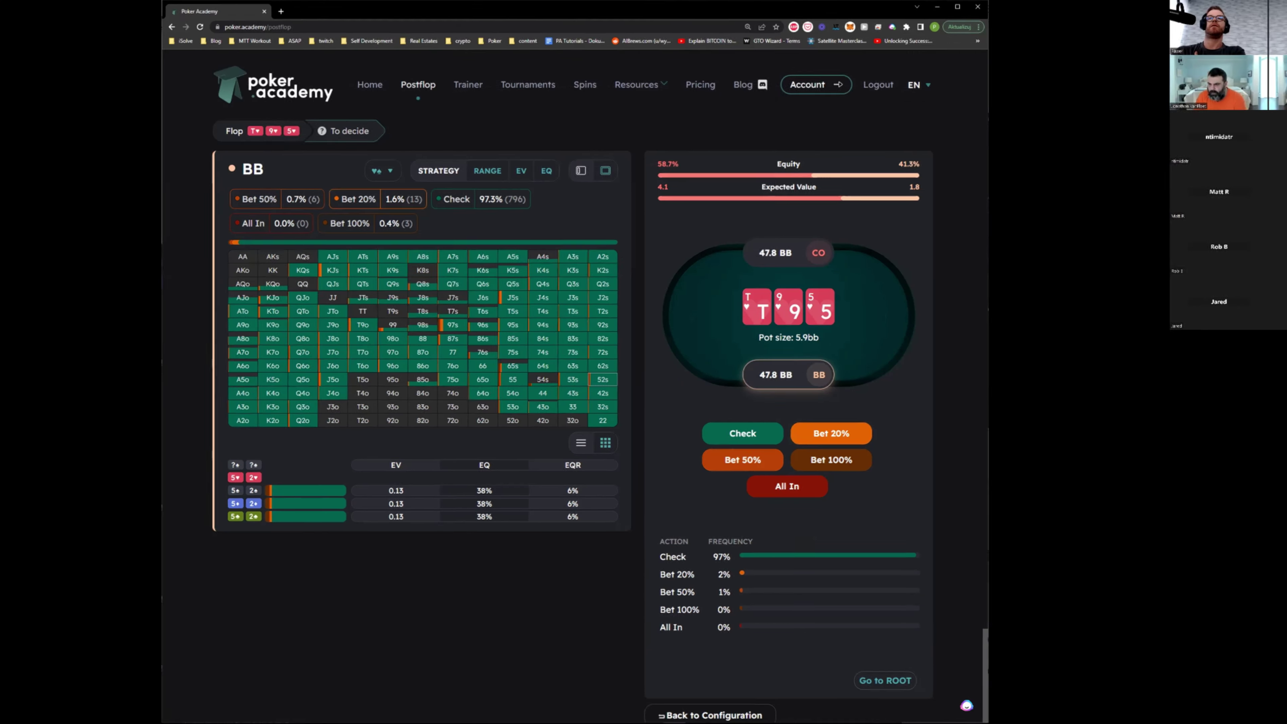
# Check as BB on the T♥9♥5♥ flop in Poker Academy and highlight the CO's 50% bet size and its frequency.
pyautogui.click(453, 197)
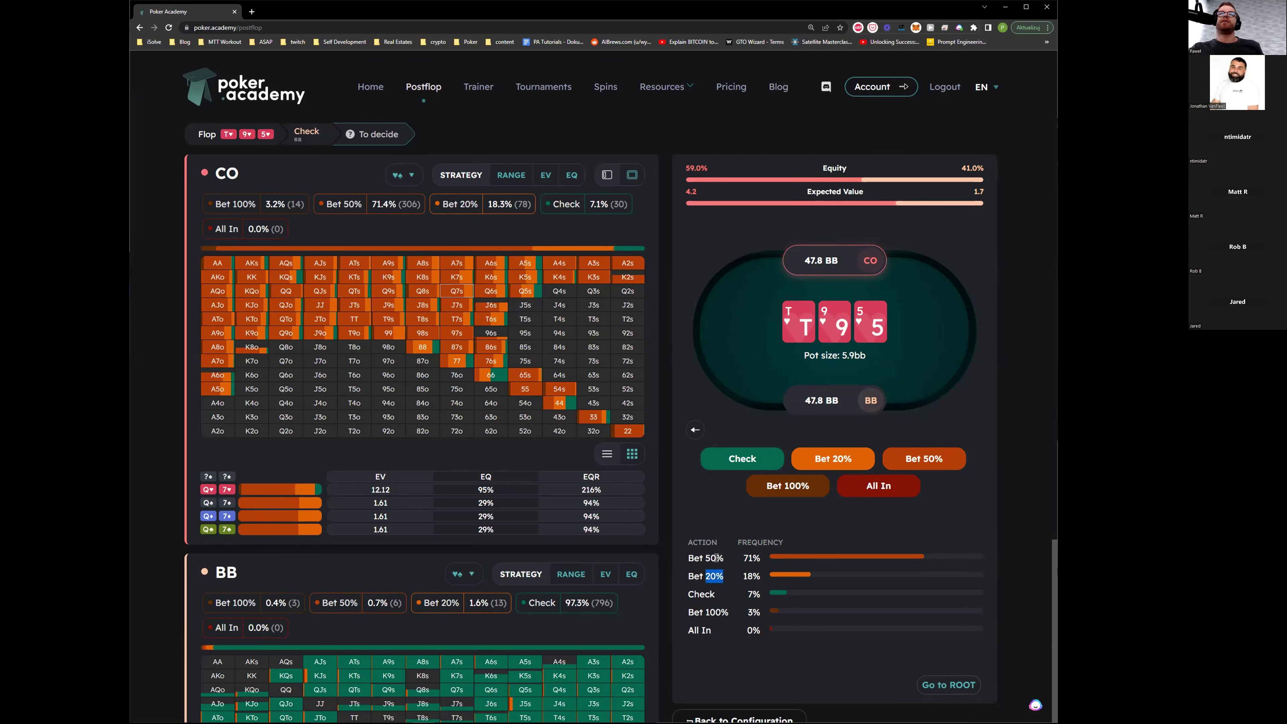
pyautogui.moveTo(732, 560); pyautogui.dragTo(711, 558)
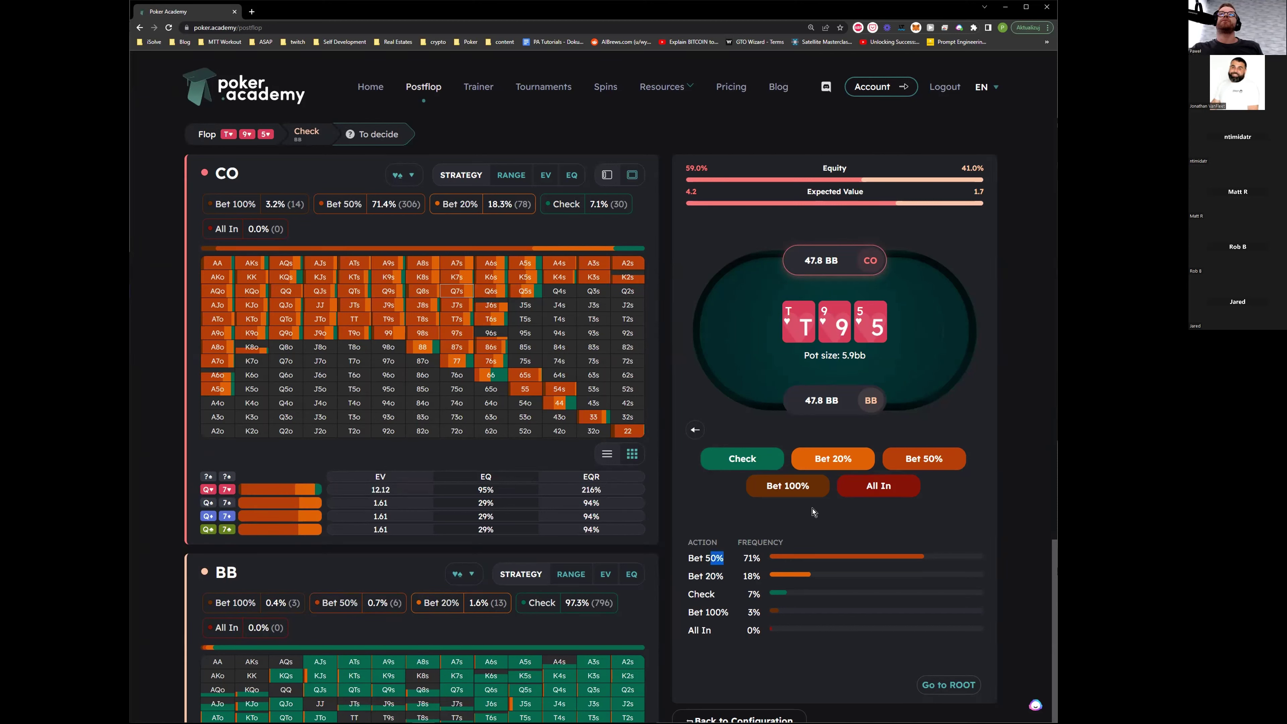
pyautogui.click(801, 559)
pyautogui.moveTo(740, 559); pyautogui.dragTo(760, 561)
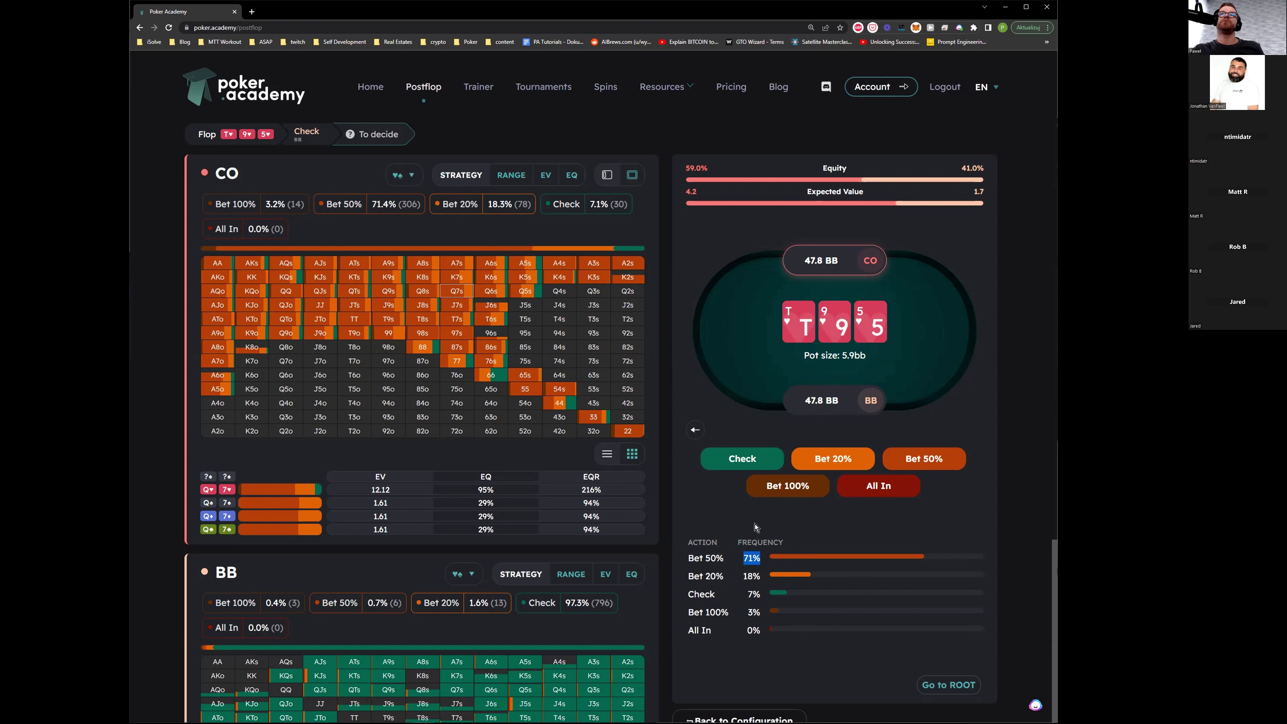
pyautogui.click(771, 529)
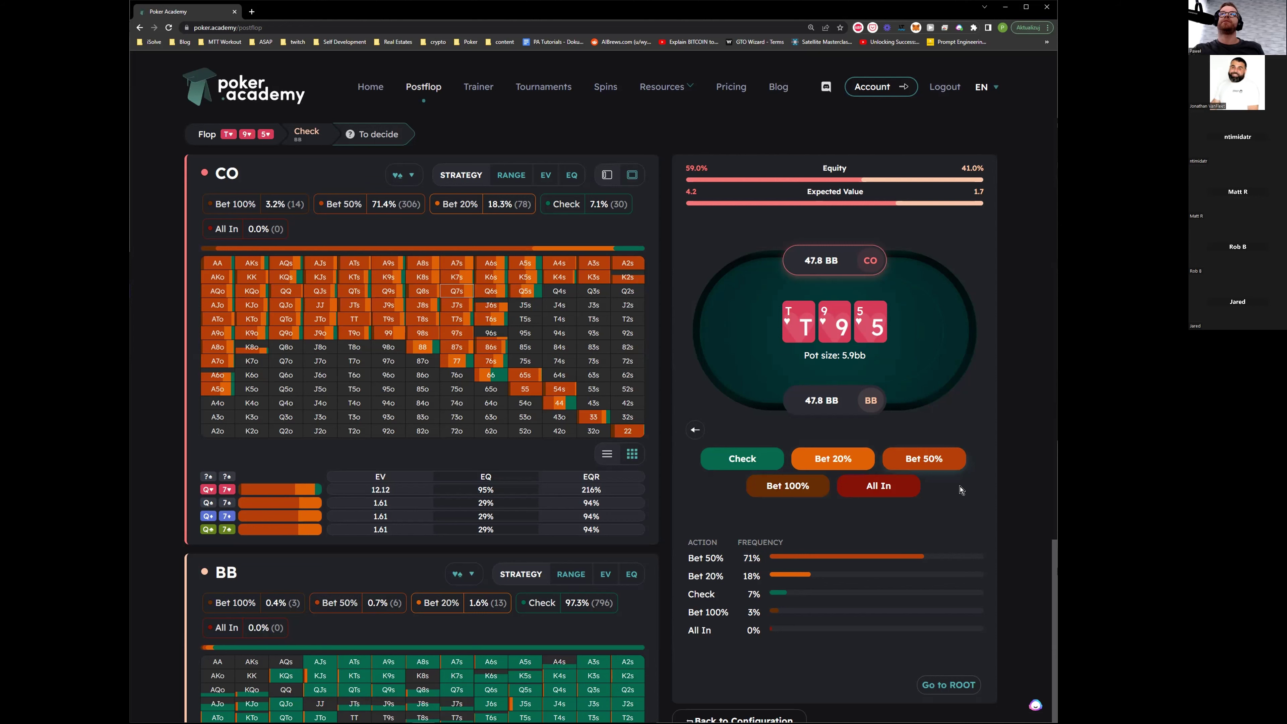
# Have the CO bet 50% on the flop and show the BB's K8o combos in the tile view.
pyautogui.click(924, 456)
pyautogui.click(252, 350)
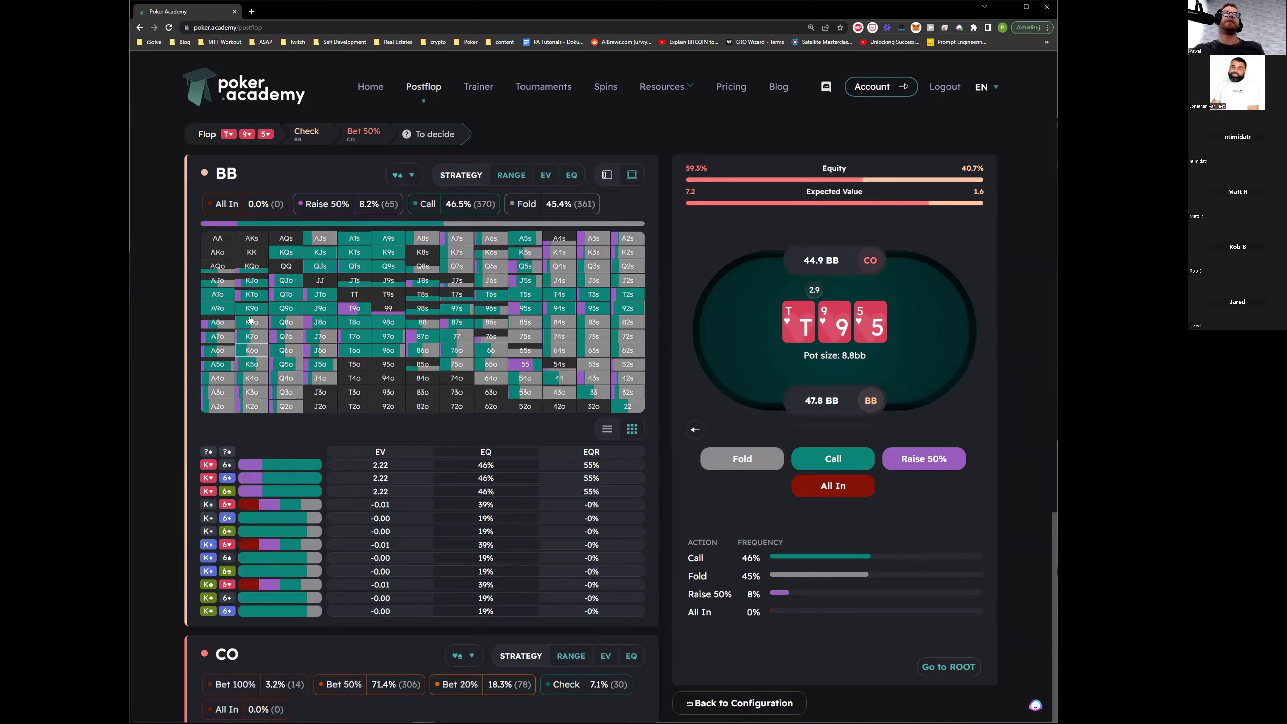
pyautogui.click(251, 321)
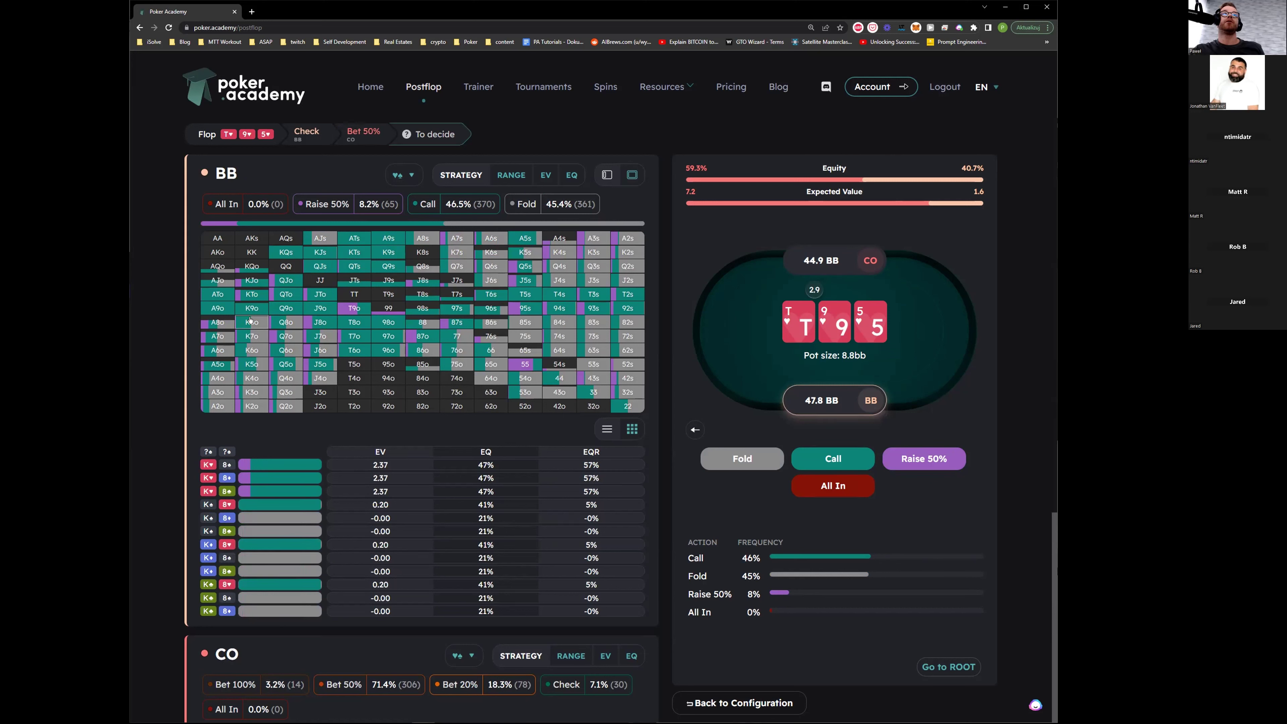
pyautogui.click(630, 429)
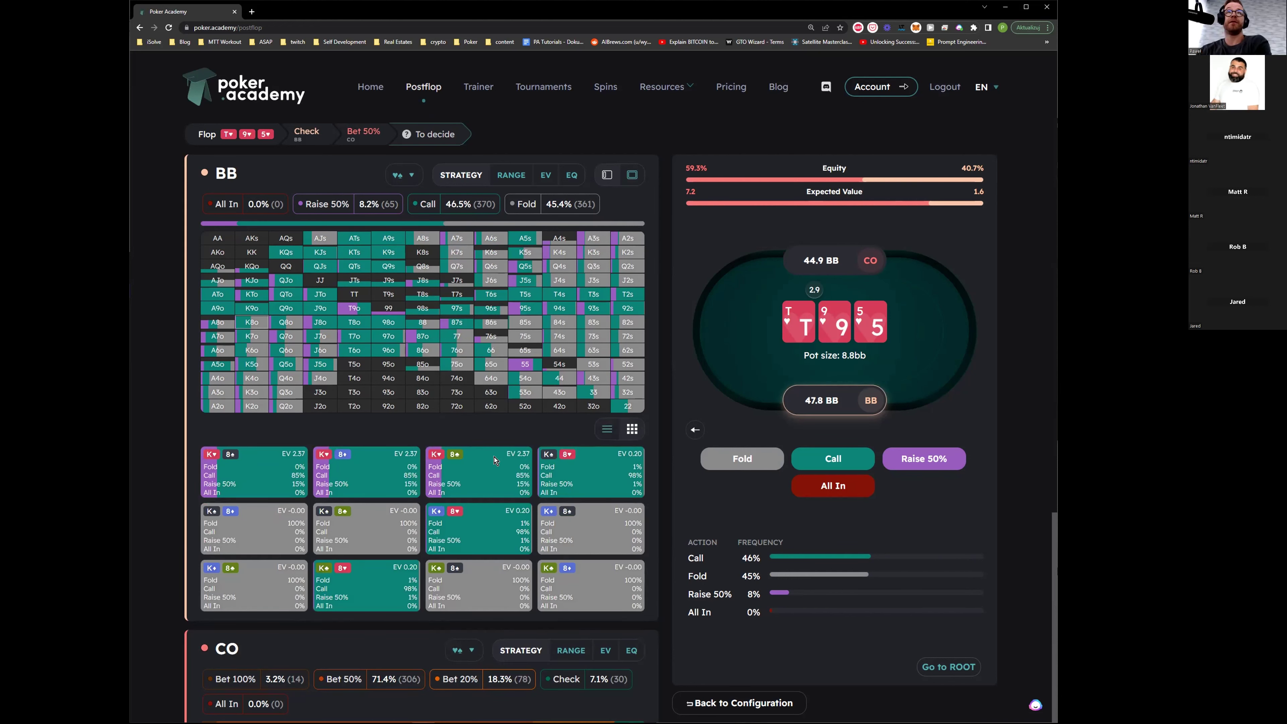
# Call the flop bet as BB and deal the 9♠ as the turn card.
pyautogui.click(410, 173)
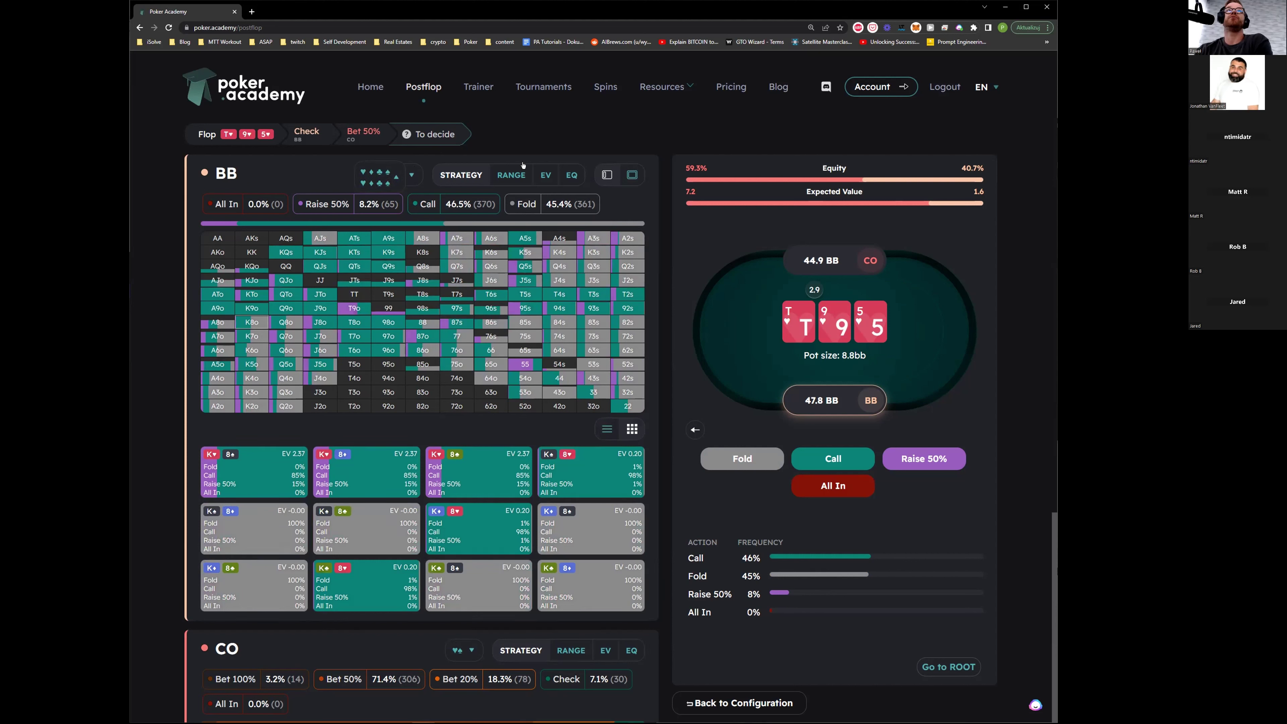
pyautogui.click(809, 459)
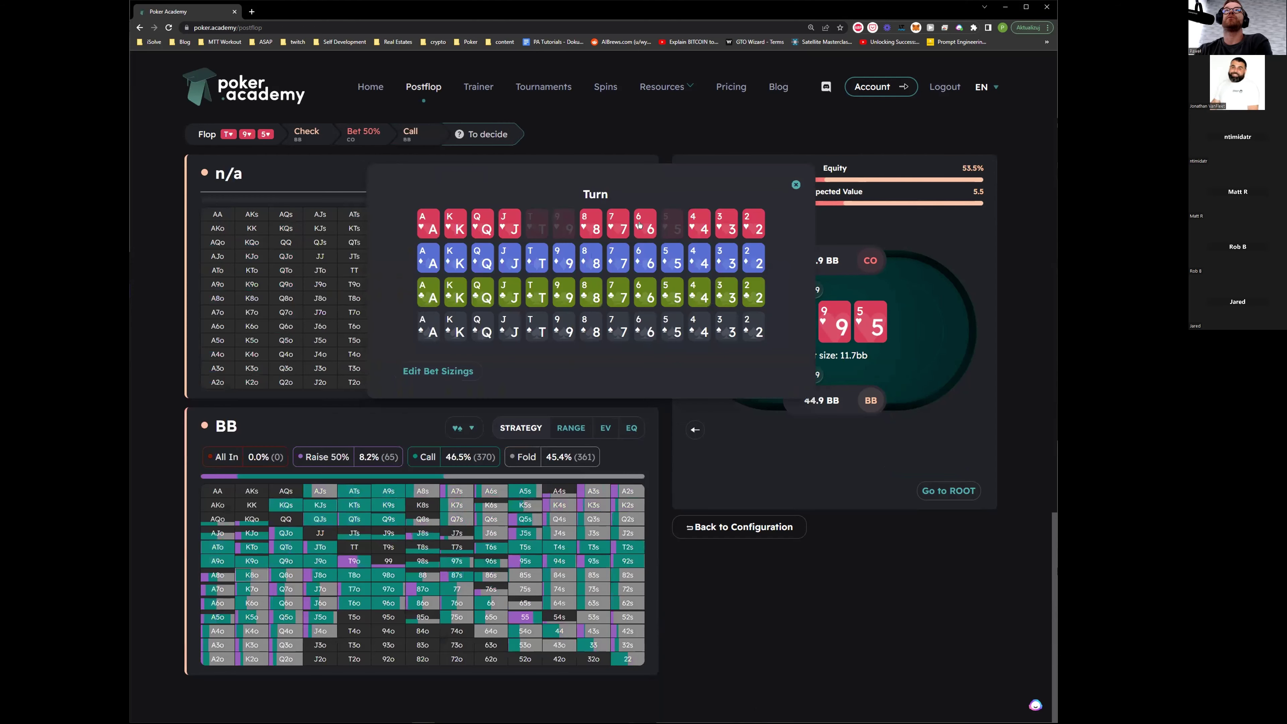
pyautogui.click(568, 331)
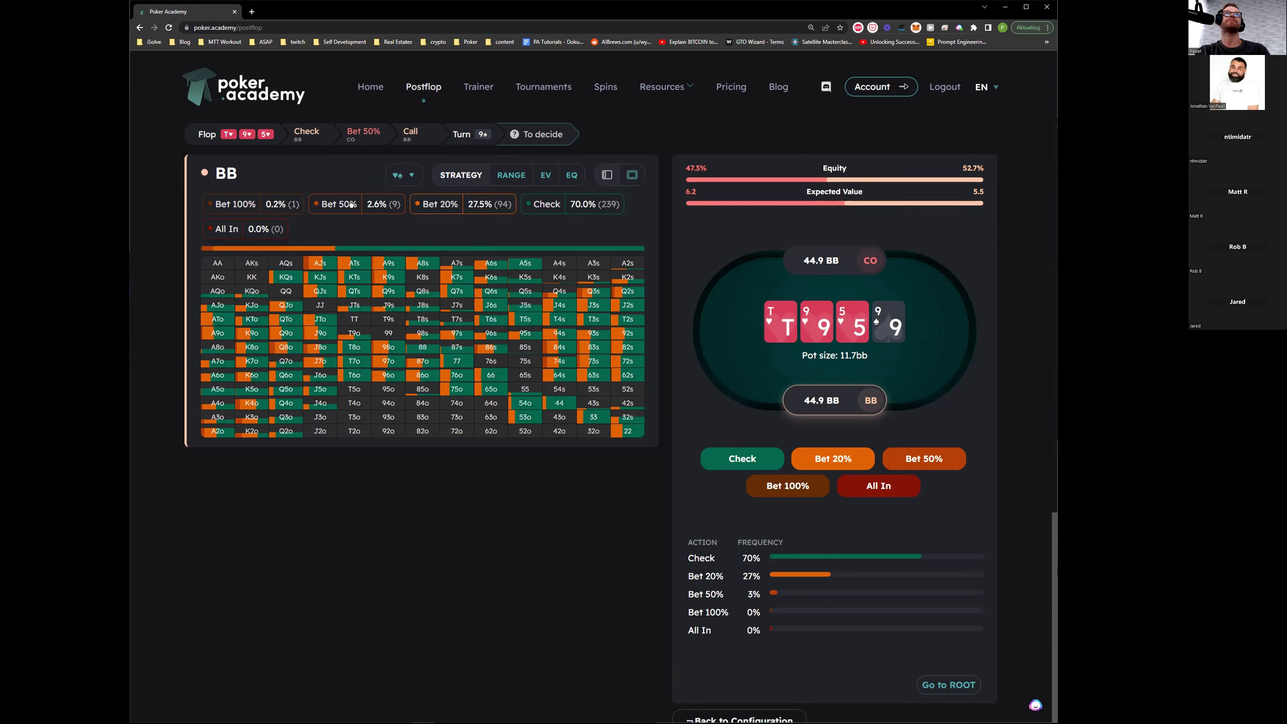
# Filter the BB's turn strategy to holdings with a heart and show the K8o combos.
pyautogui.click(408, 174)
pyautogui.click(371, 183)
pyautogui.click(360, 173)
pyautogui.click(251, 318)
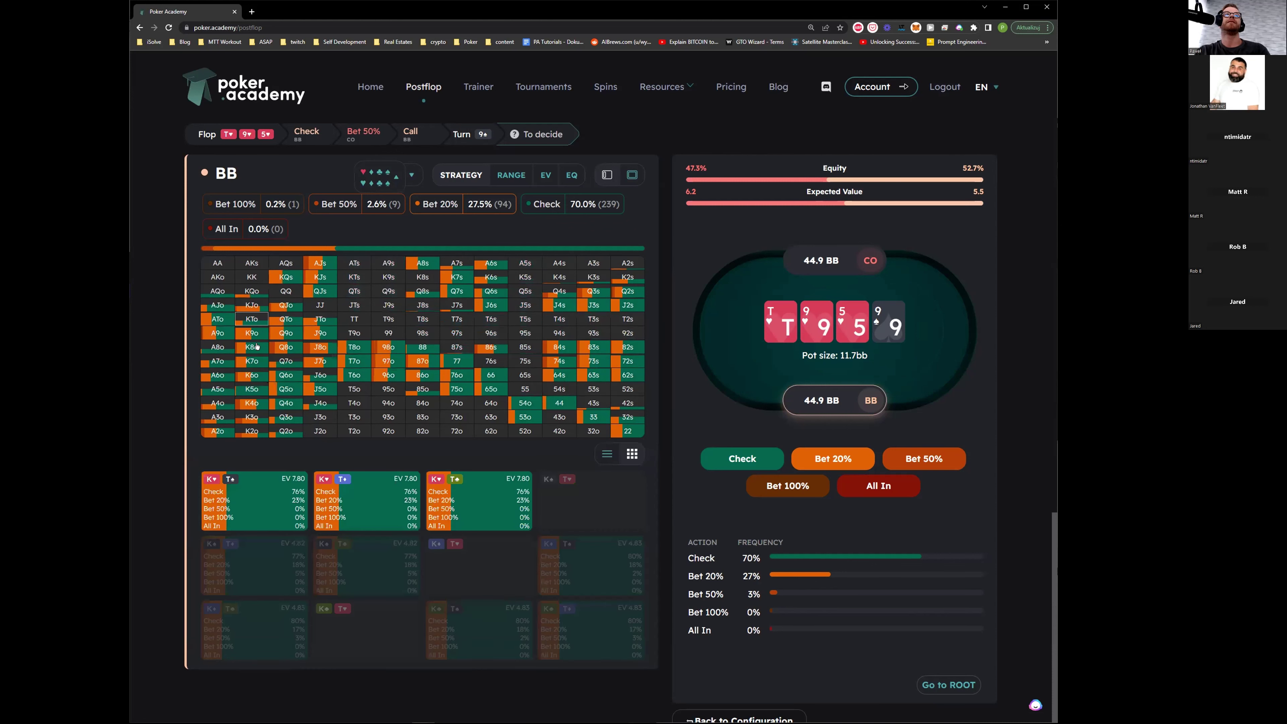
pyautogui.click(256, 346)
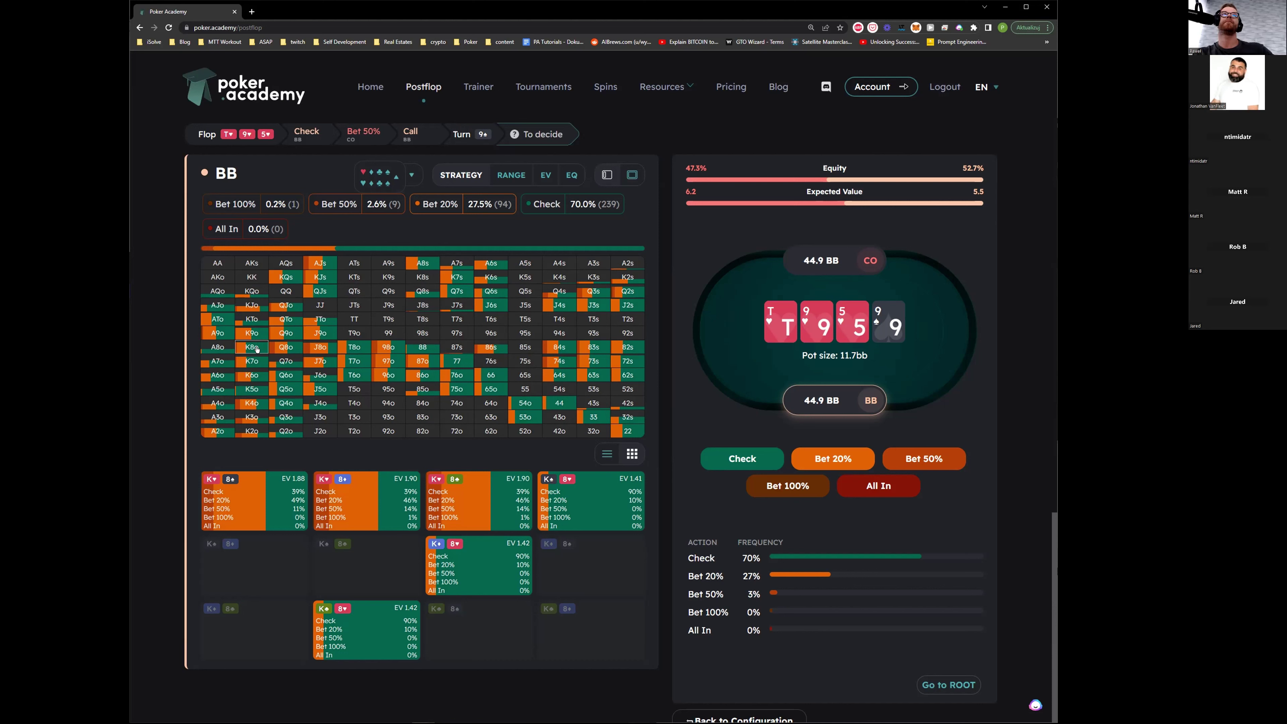
# Compare the BB's turn strategy for heart combos of T8o, A9o, AJo, AJs and A3o.
pyautogui.click(388, 347)
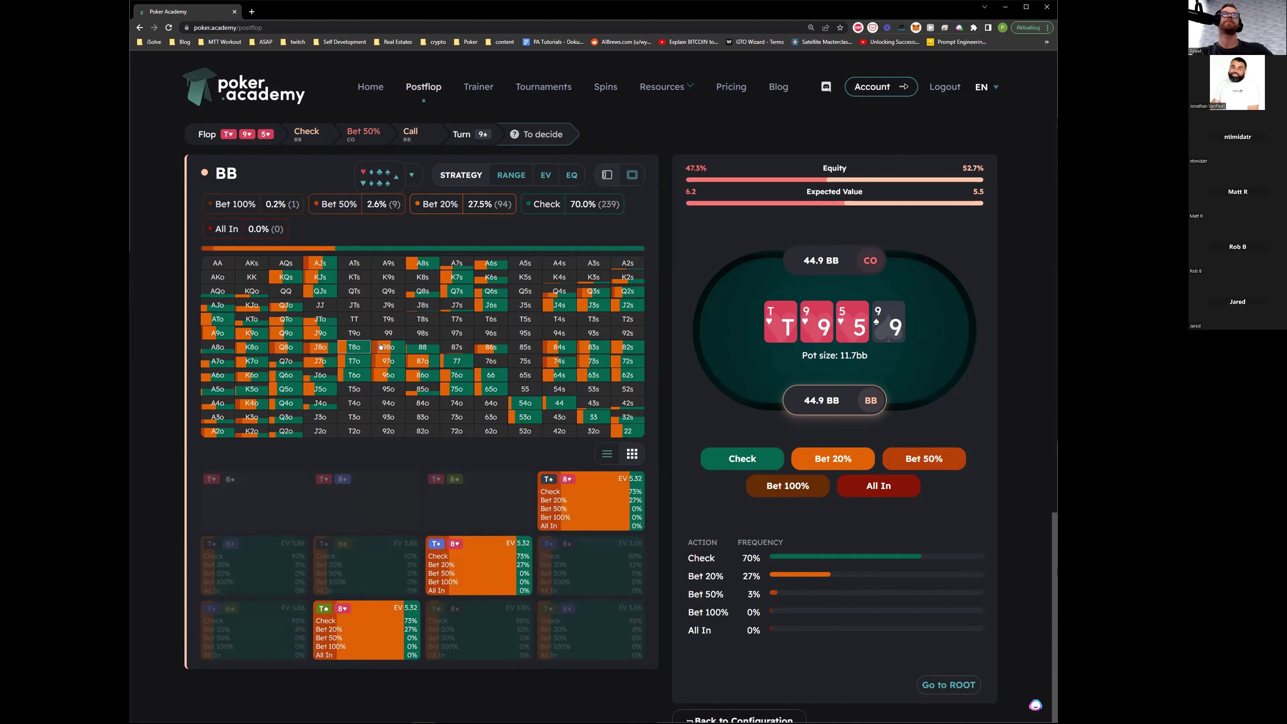
pyautogui.click(217, 316)
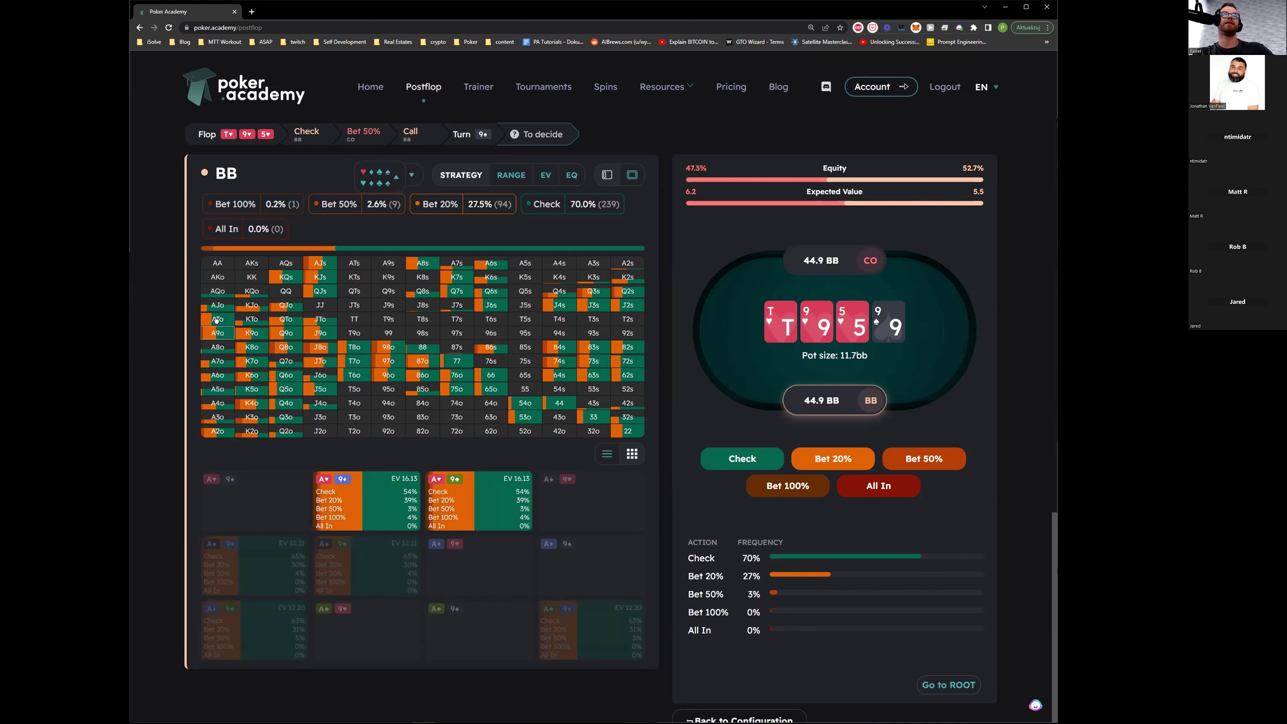
pyautogui.click(287, 276)
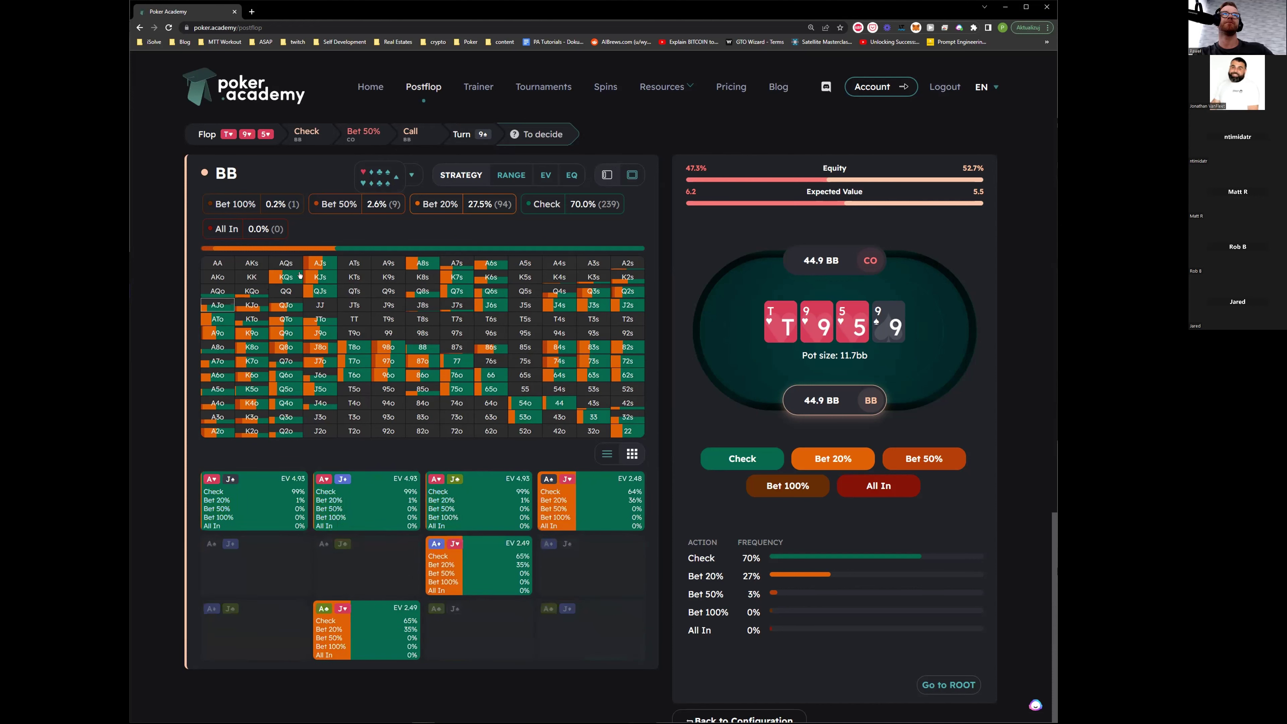
pyautogui.click(308, 268)
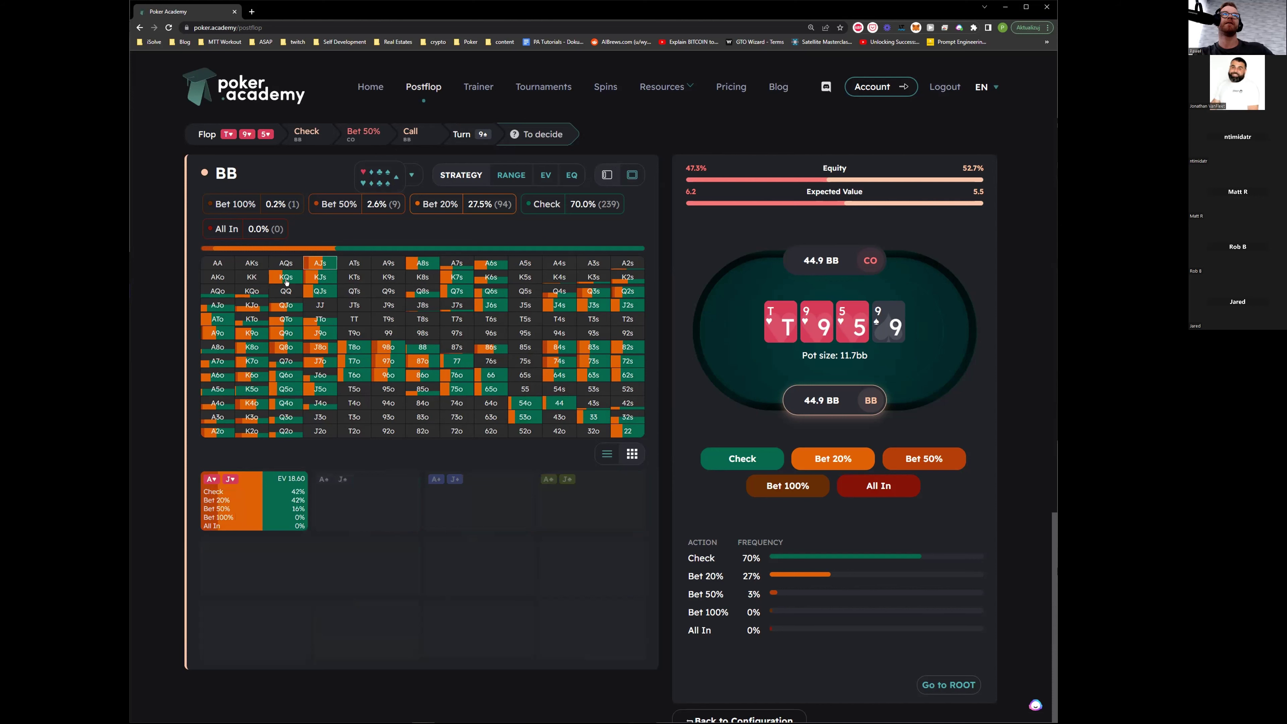
pyautogui.click(217, 415)
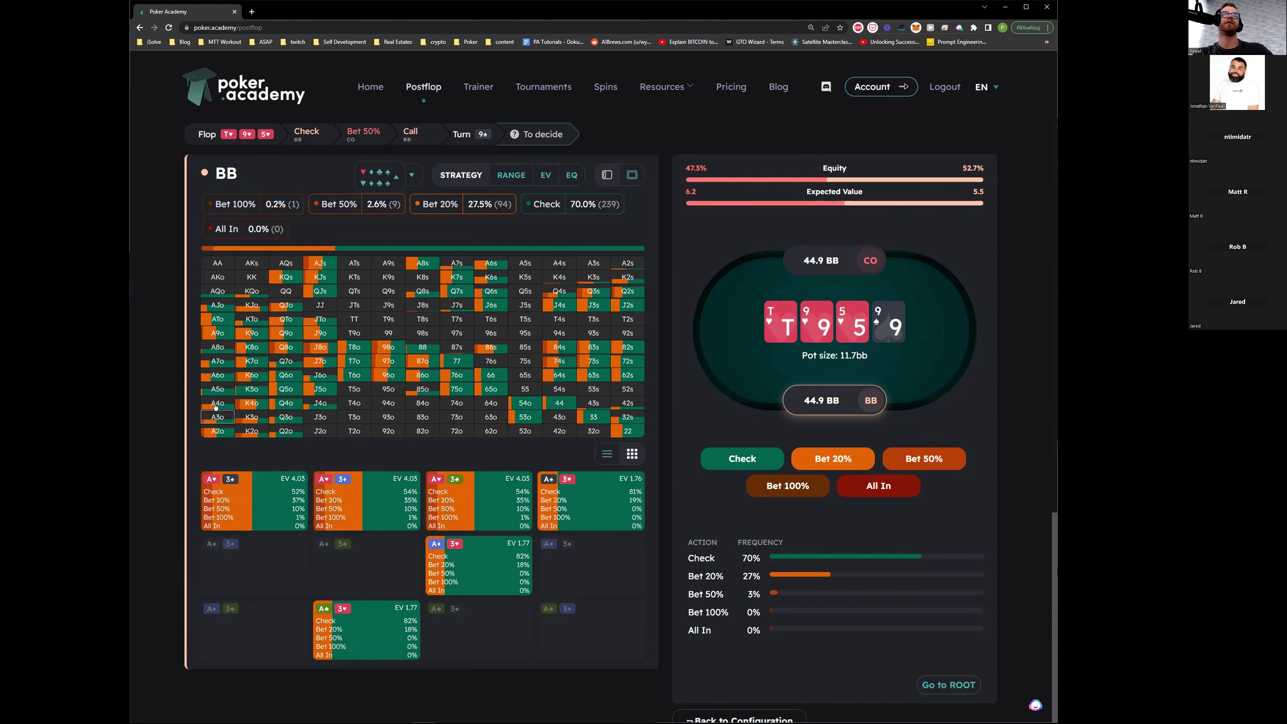
# Bet 50% as BB on the turn, call as CO, and deal the J♣ as the river card.
pyautogui.click(924, 458)
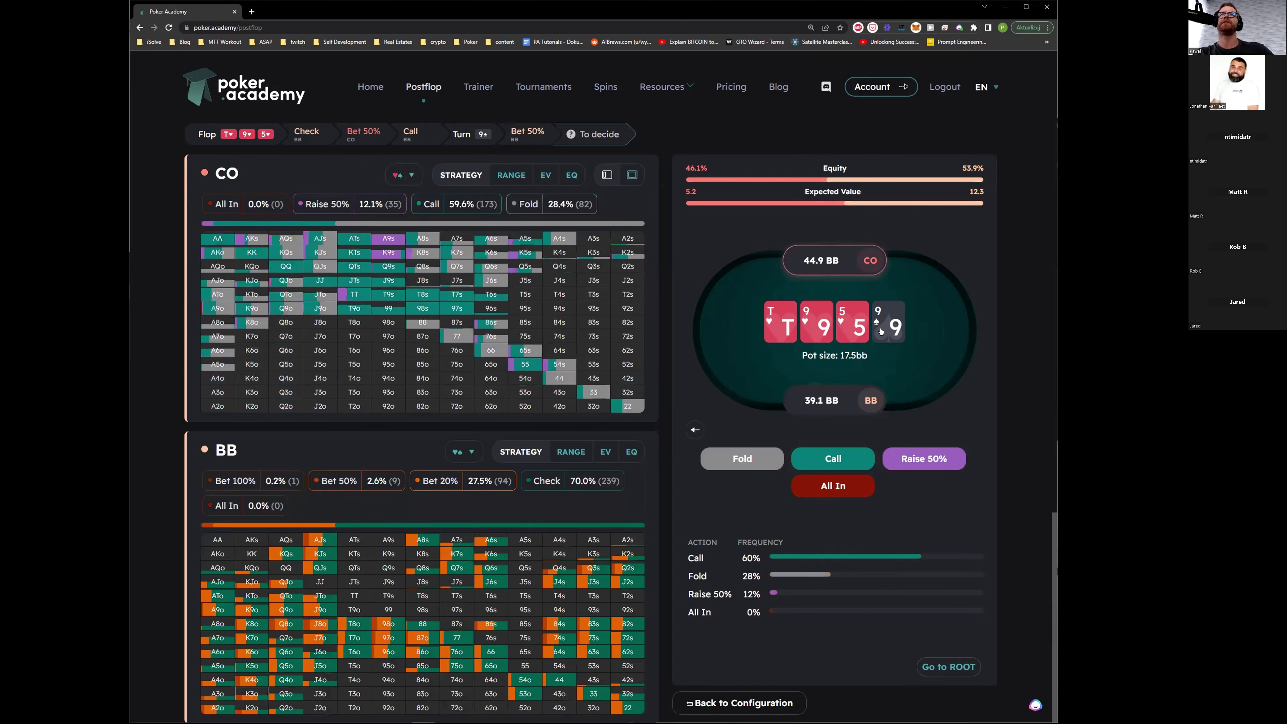
pyautogui.click(833, 459)
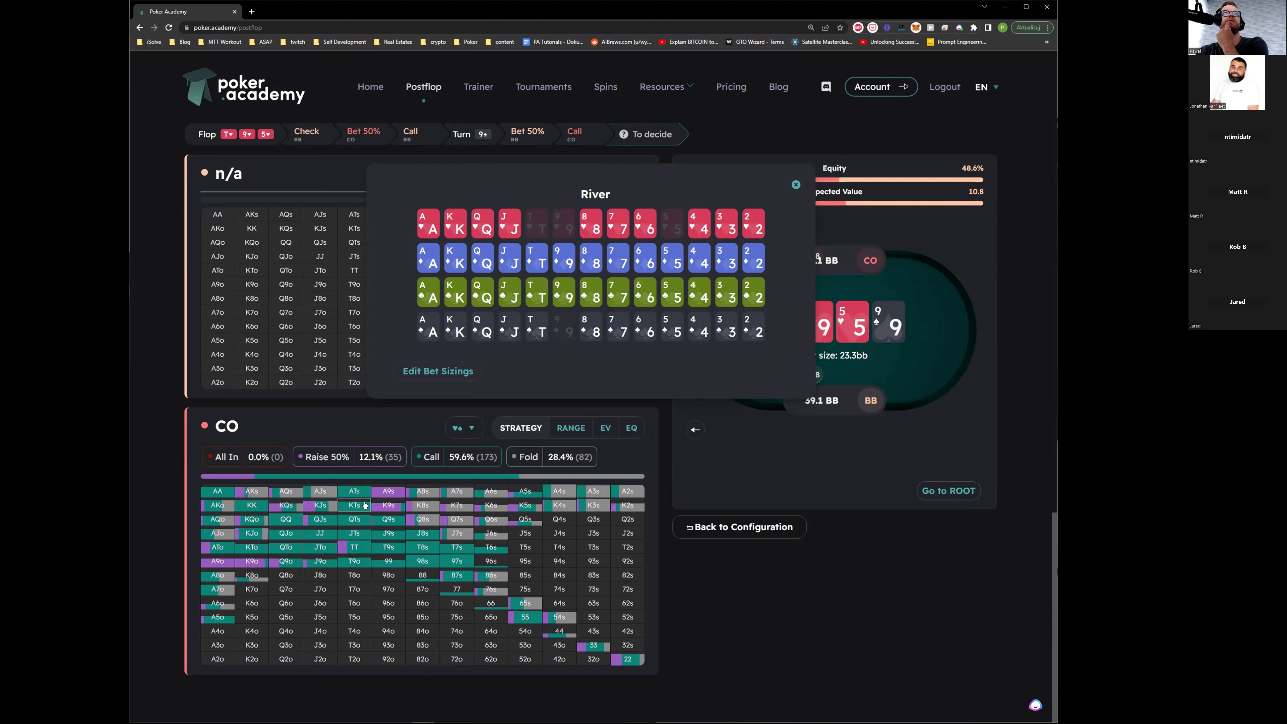
pyautogui.click(509, 292)
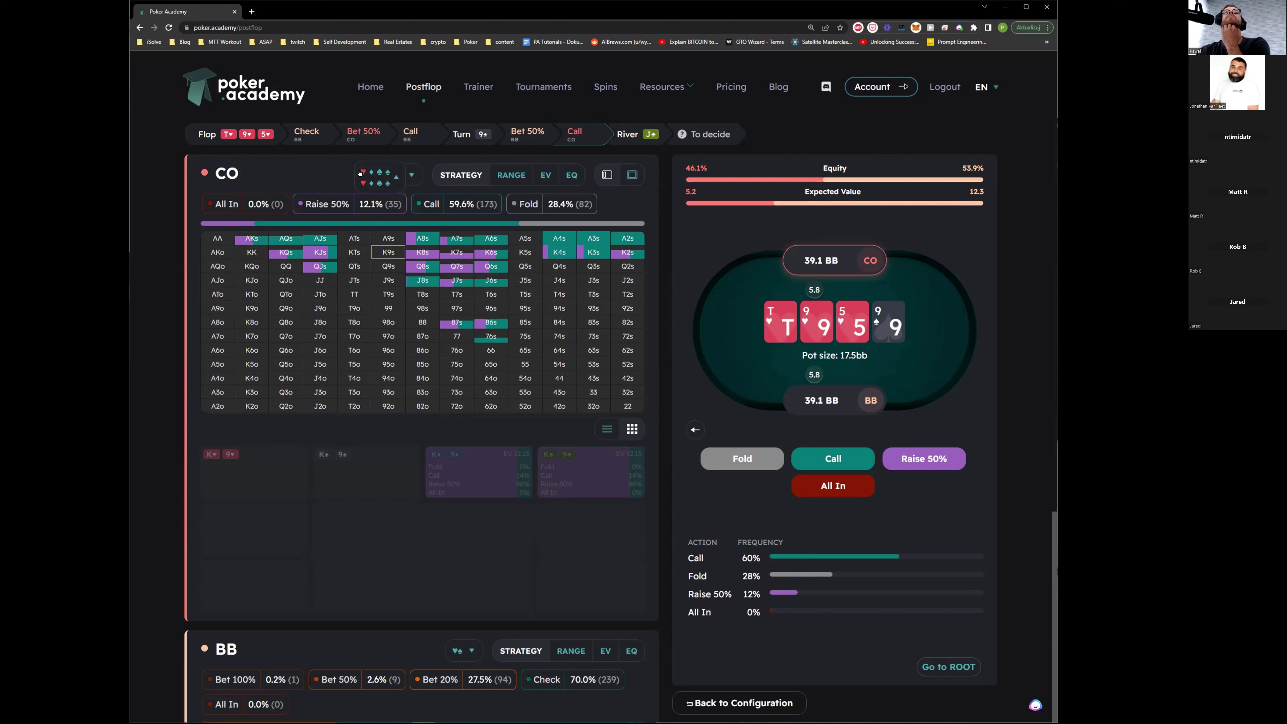
# Remove the first-card heart filter, examine the CO's turn response with A9o, 86s and A5o, and return to the BB's river decision.
pyautogui.click(361, 172)
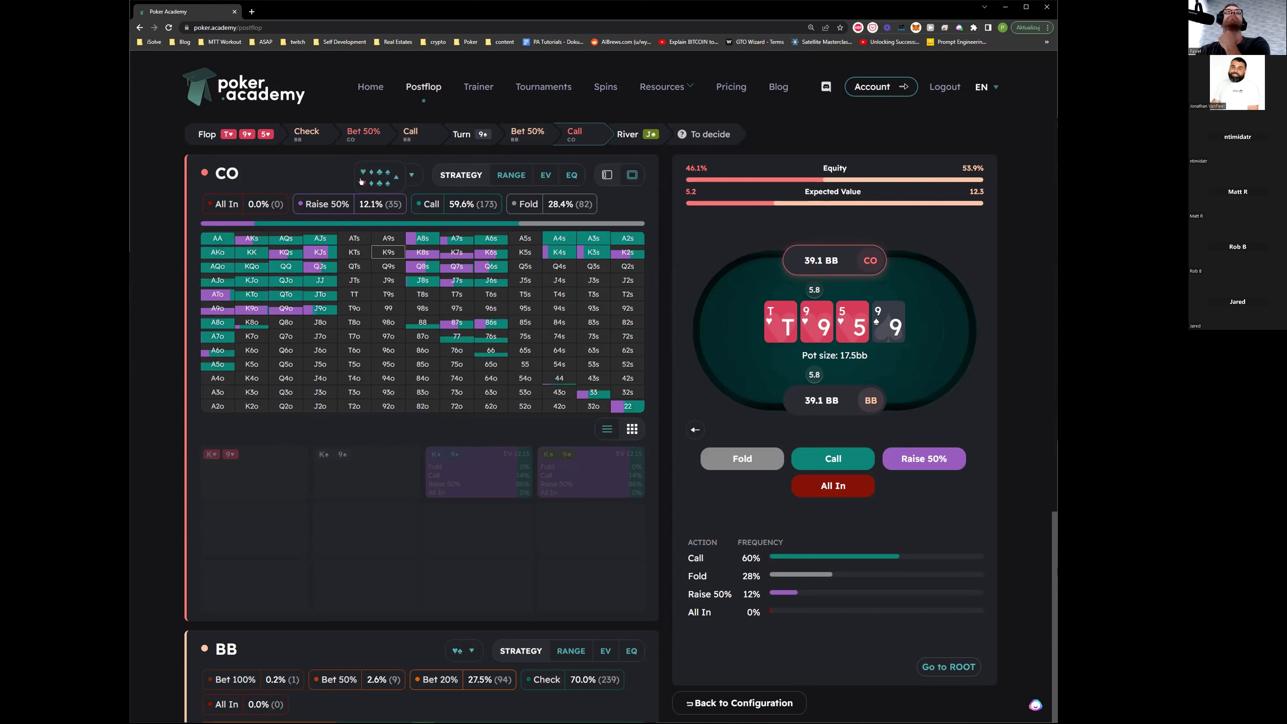
pyautogui.click(220, 359)
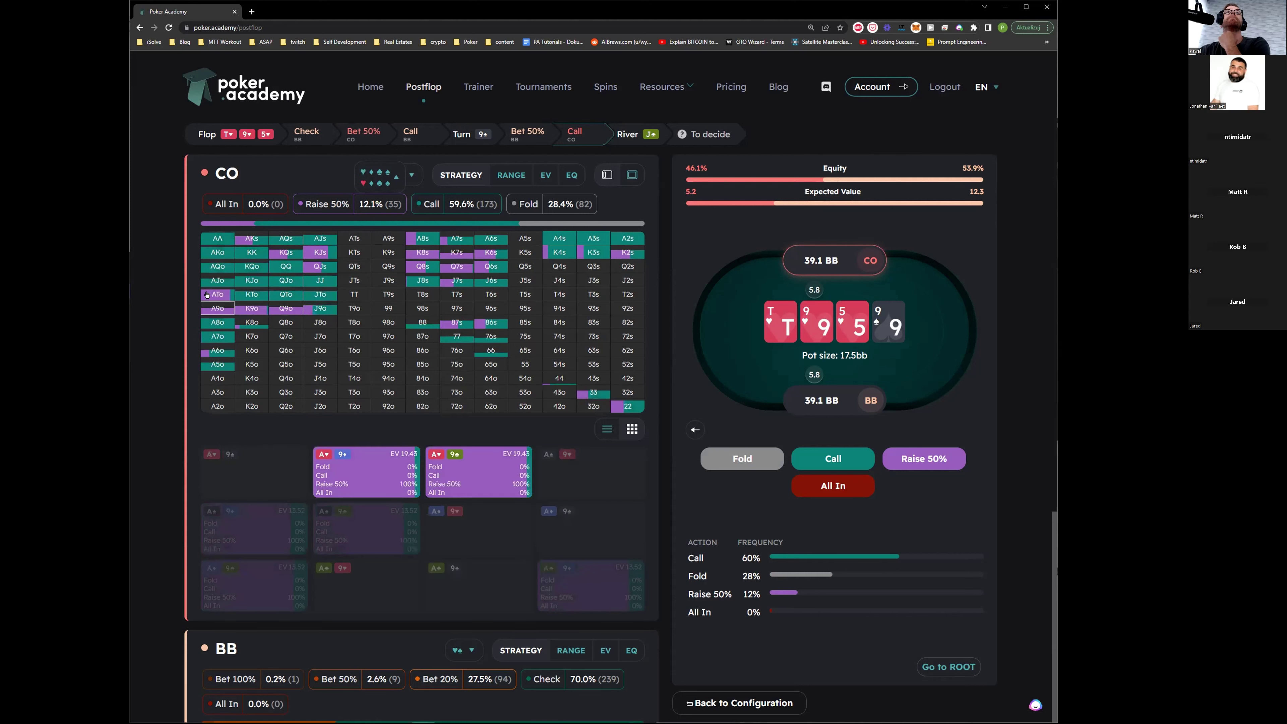
pyautogui.click(220, 353)
pyautogui.click(286, 238)
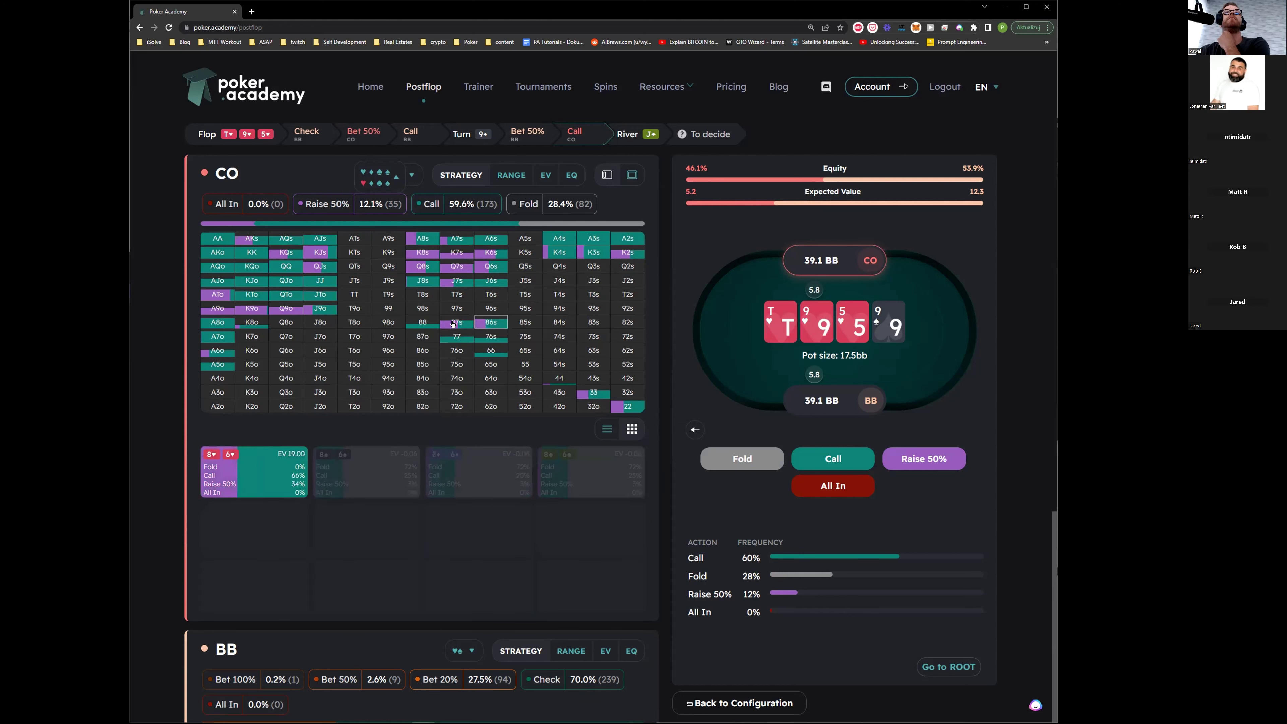
pyautogui.click(223, 354)
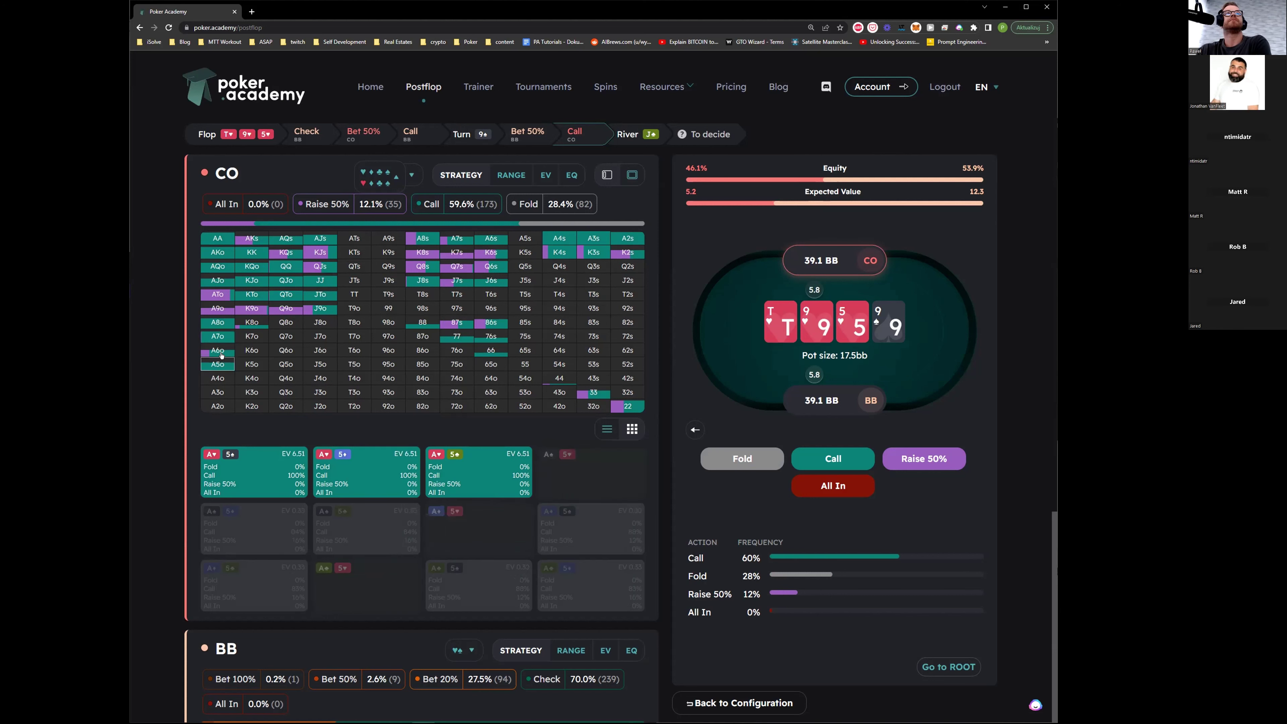
pyautogui.click(698, 133)
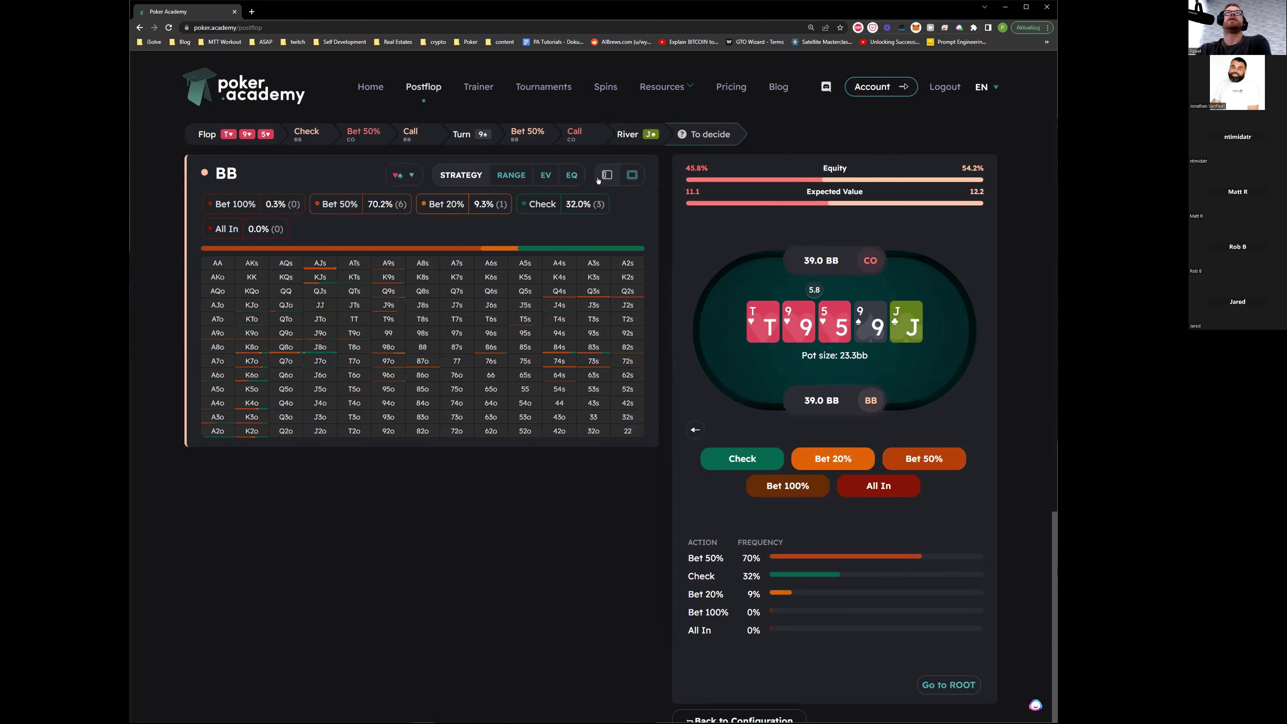
# Show the BB's river strategy grid with full-square cells instead of proportional ones.
pyautogui.click(629, 173)
pyautogui.click(629, 174)
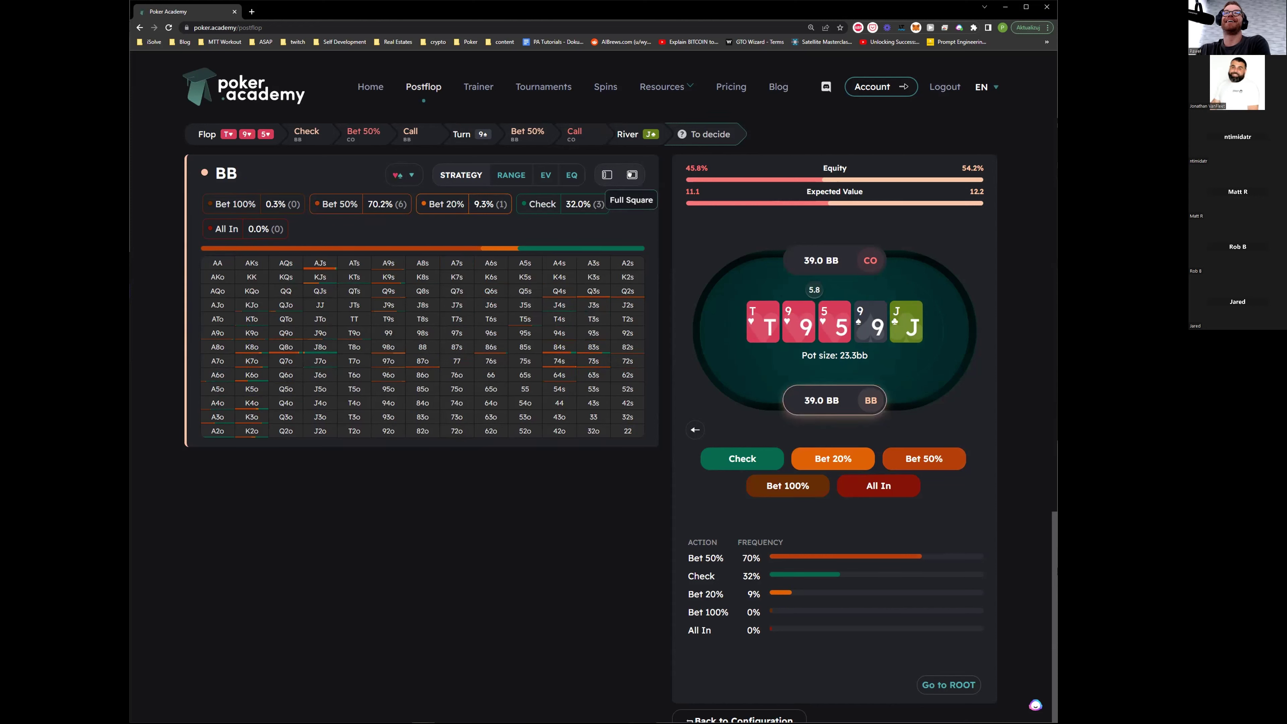
pyautogui.click(629, 173)
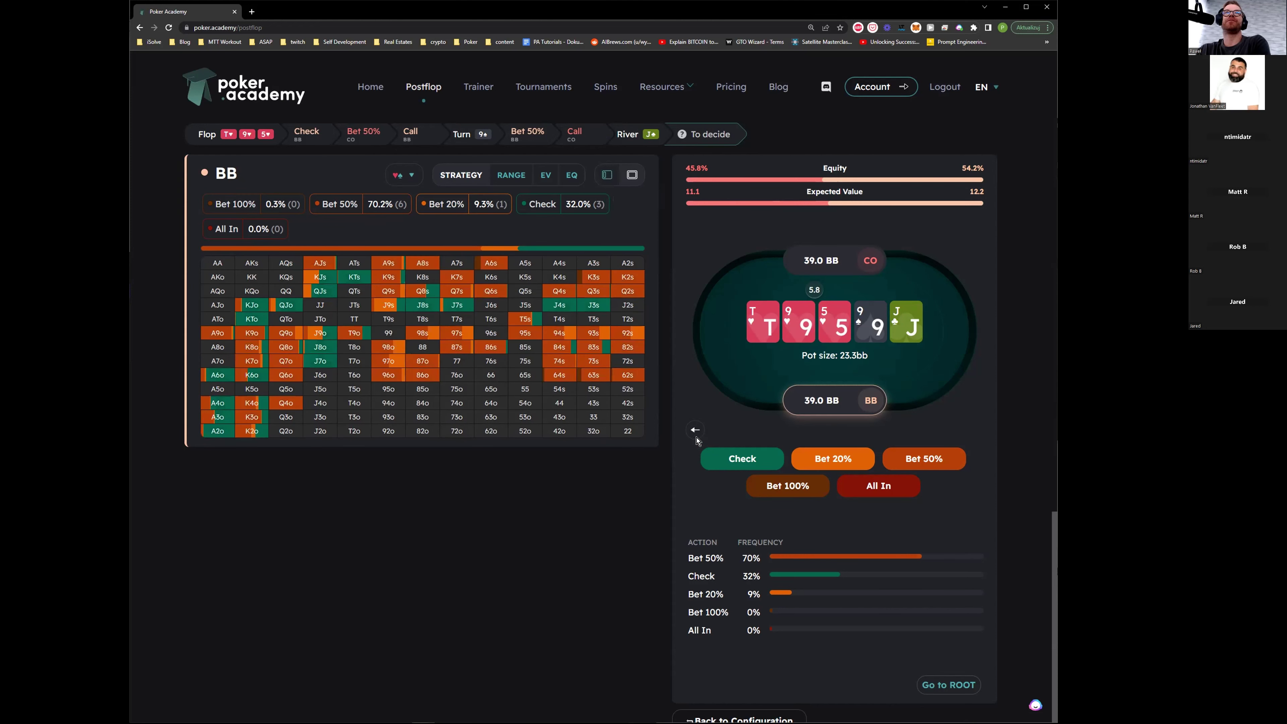
pyautogui.click(629, 173)
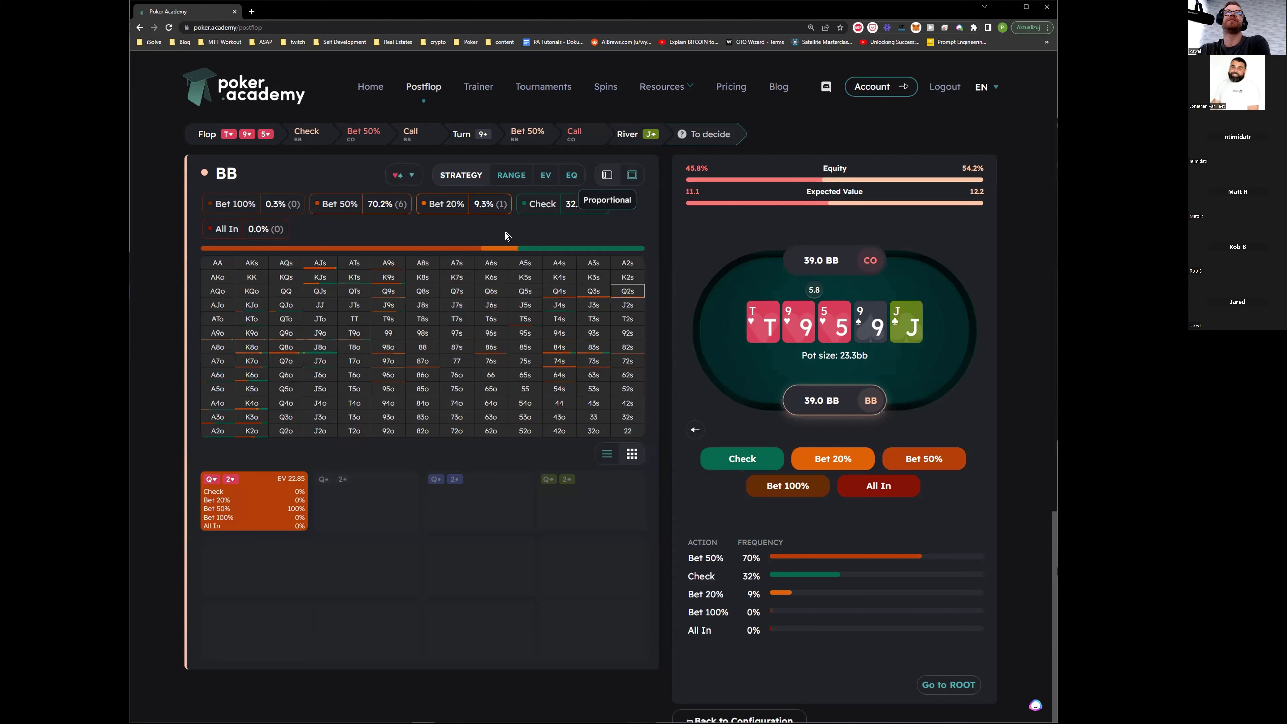
pyautogui.click(628, 173)
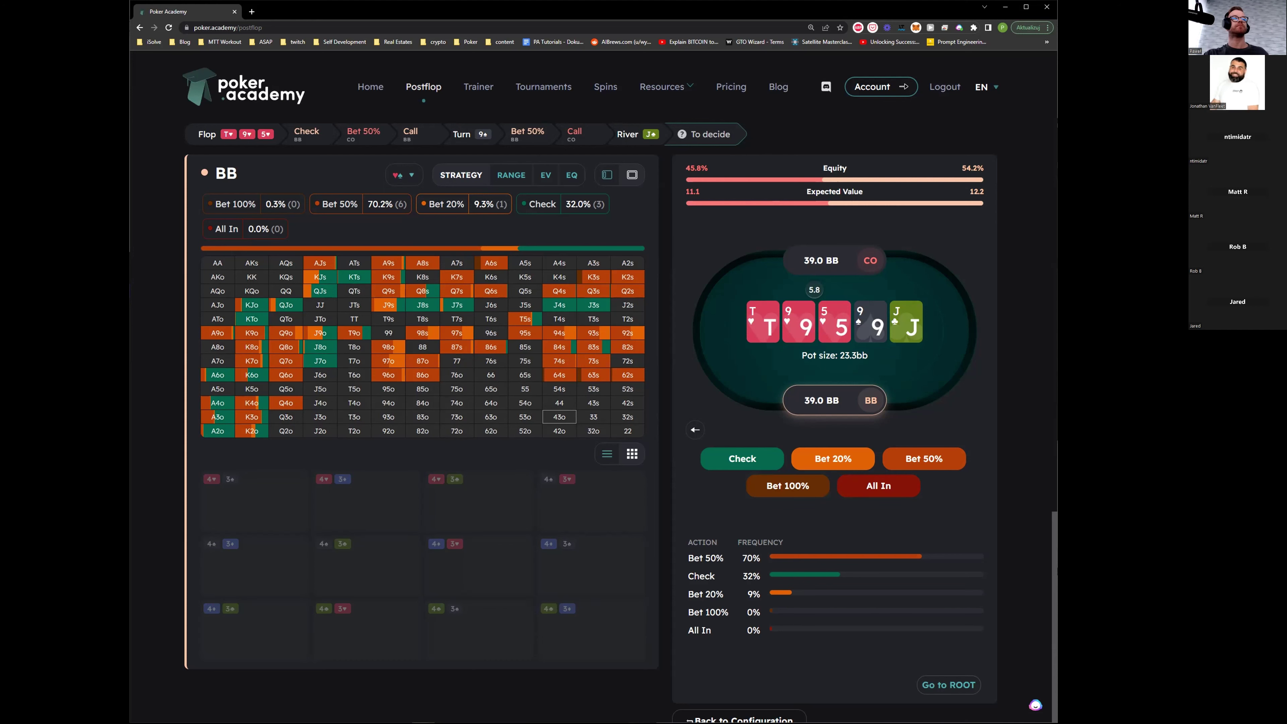
pyautogui.hotkey('alt', 'Tab')
pyautogui.hotkey('alt', 'Tab')
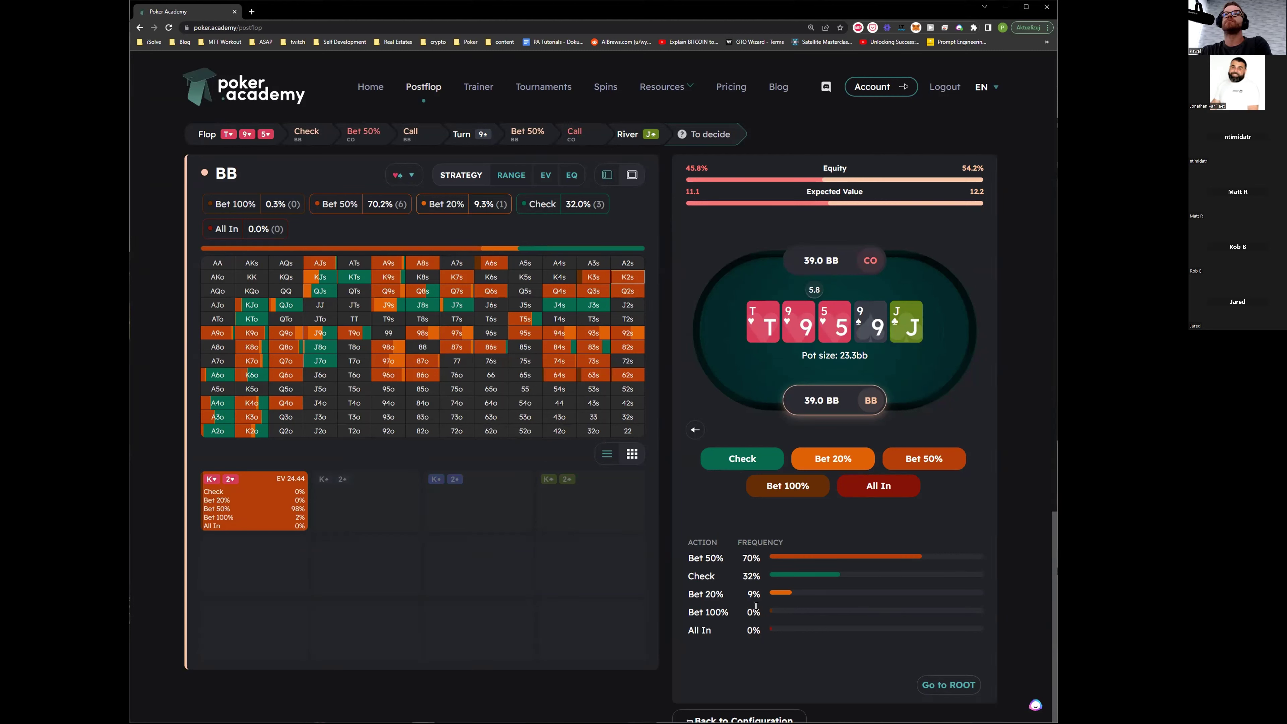
# Highlight the Bet 100% frequency and examine the BB's river strategy for 96o and 97o.
pyautogui.moveTo(686, 609); pyautogui.dragTo(733, 612)
pyautogui.doubleClick(720, 613)
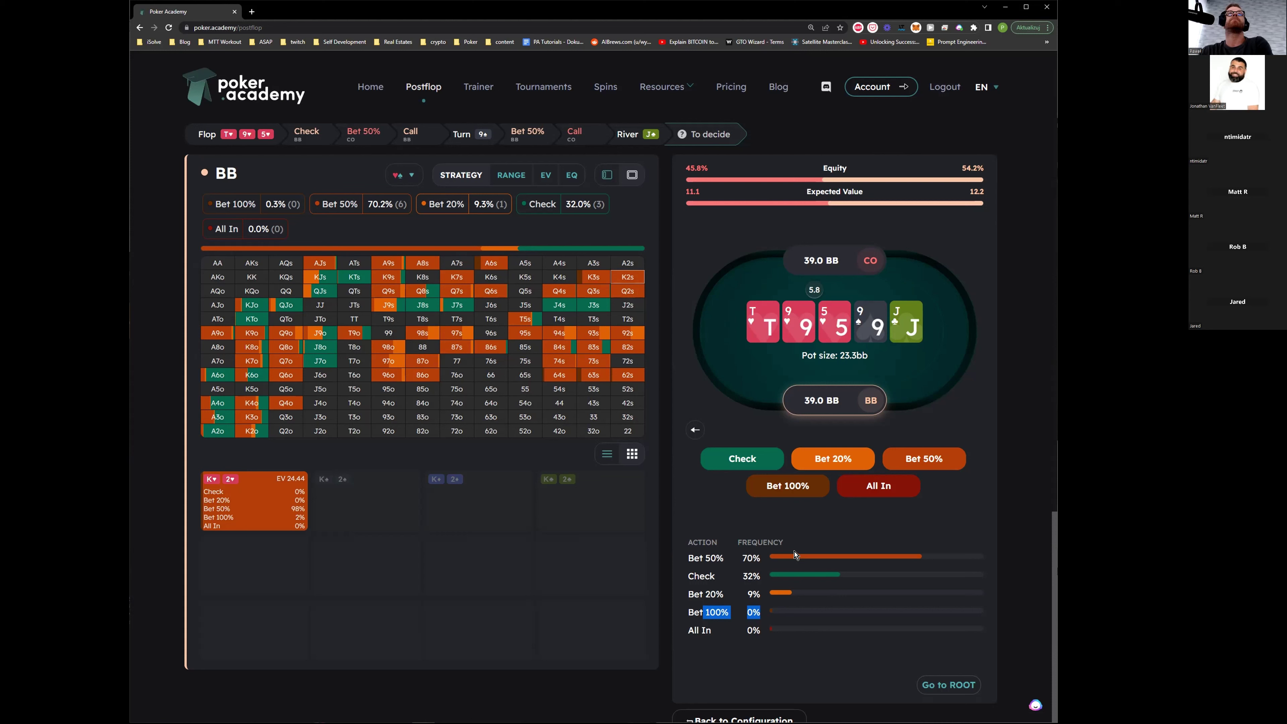
pyautogui.click(387, 374)
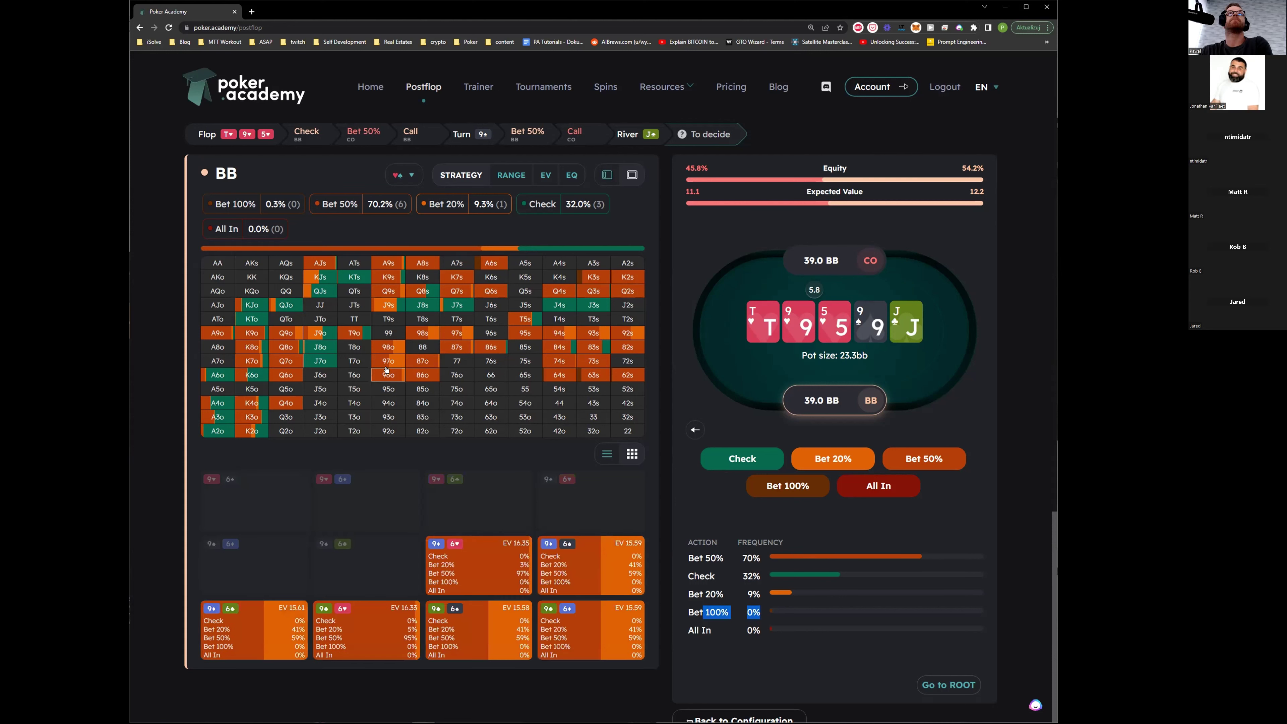
pyautogui.click(388, 362)
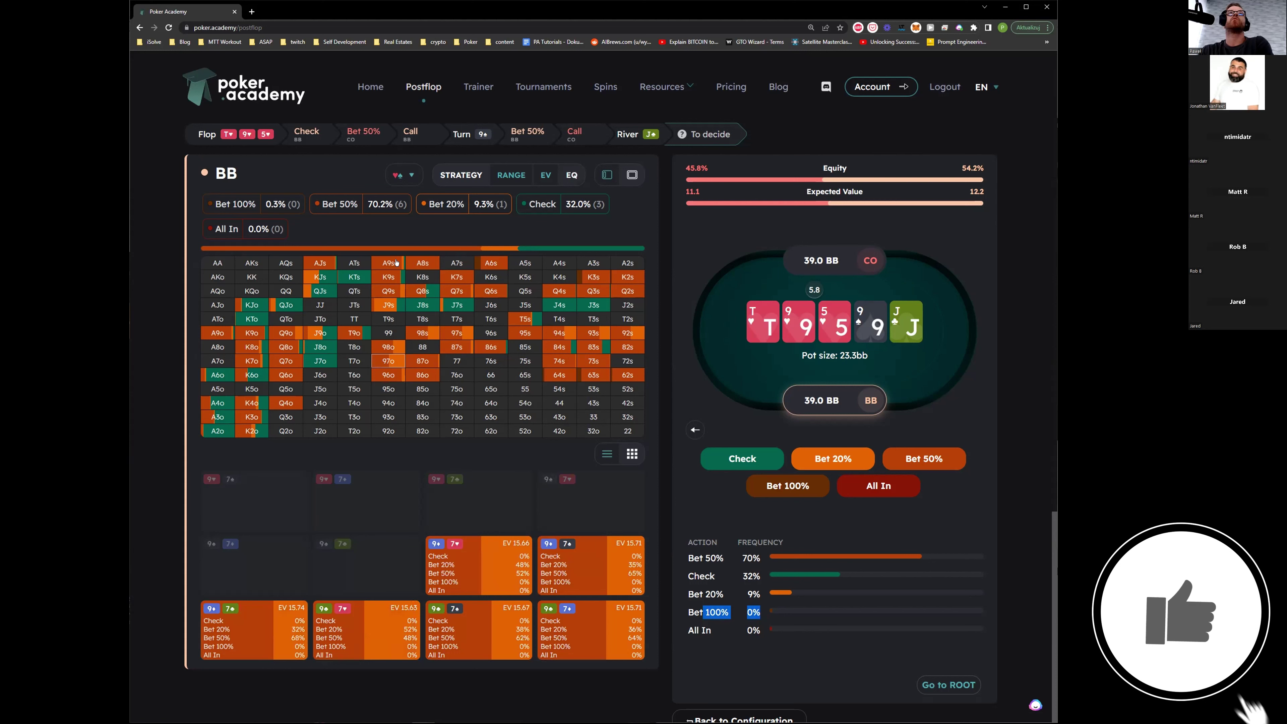
# Show the BB's river equity and compare the J9s, A9s, T9o, J9o, Q9o, K9o and J8o combos.
pyautogui.click(389, 302)
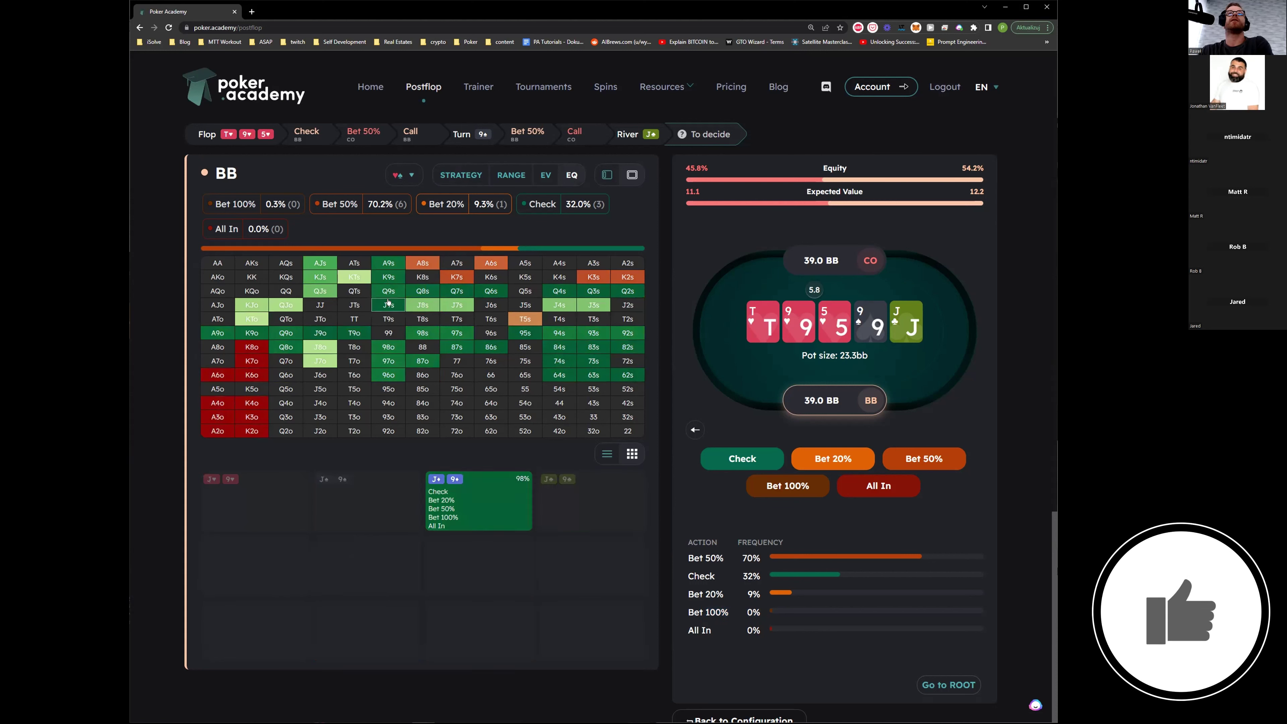
pyautogui.click(388, 375)
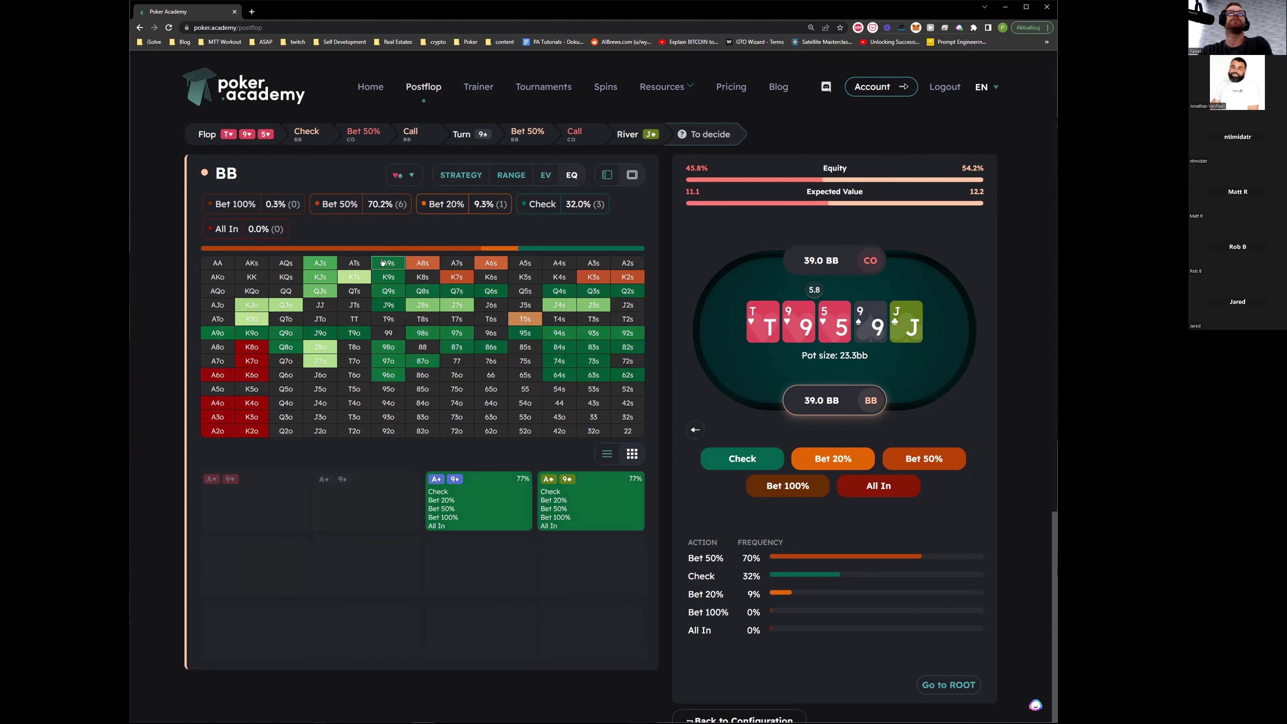
pyautogui.click(346, 338)
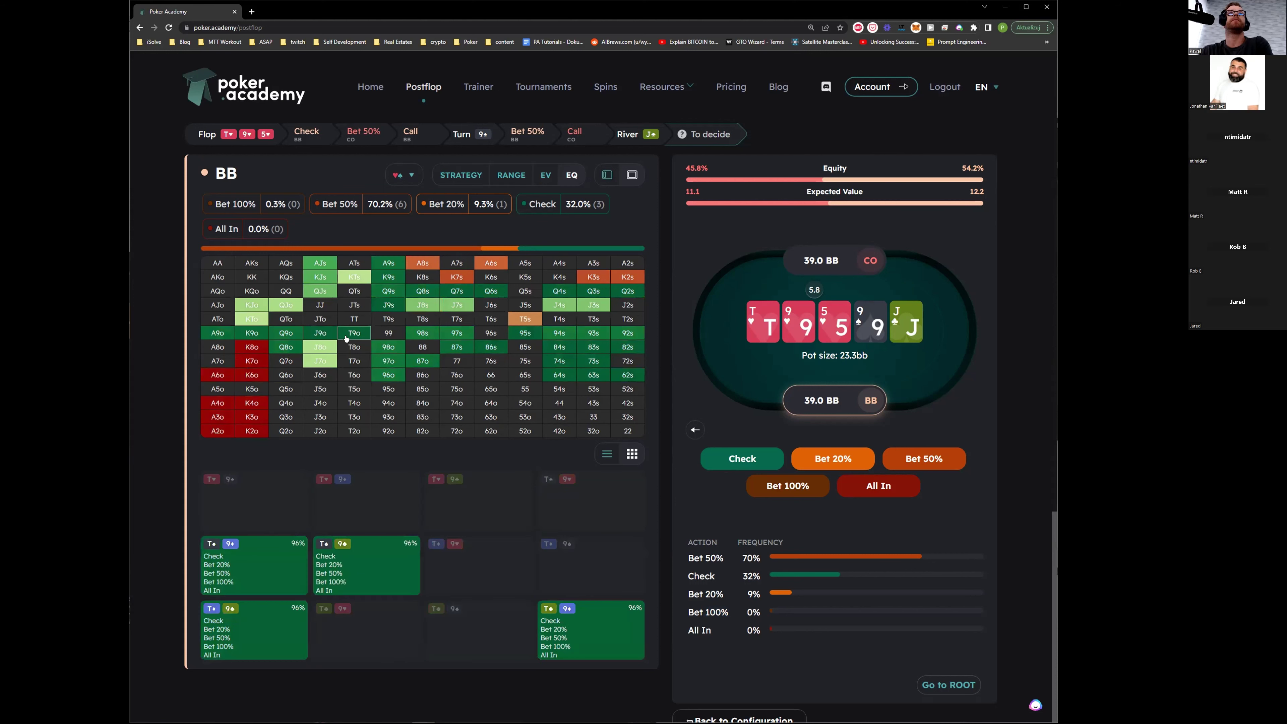
pyautogui.click(328, 334)
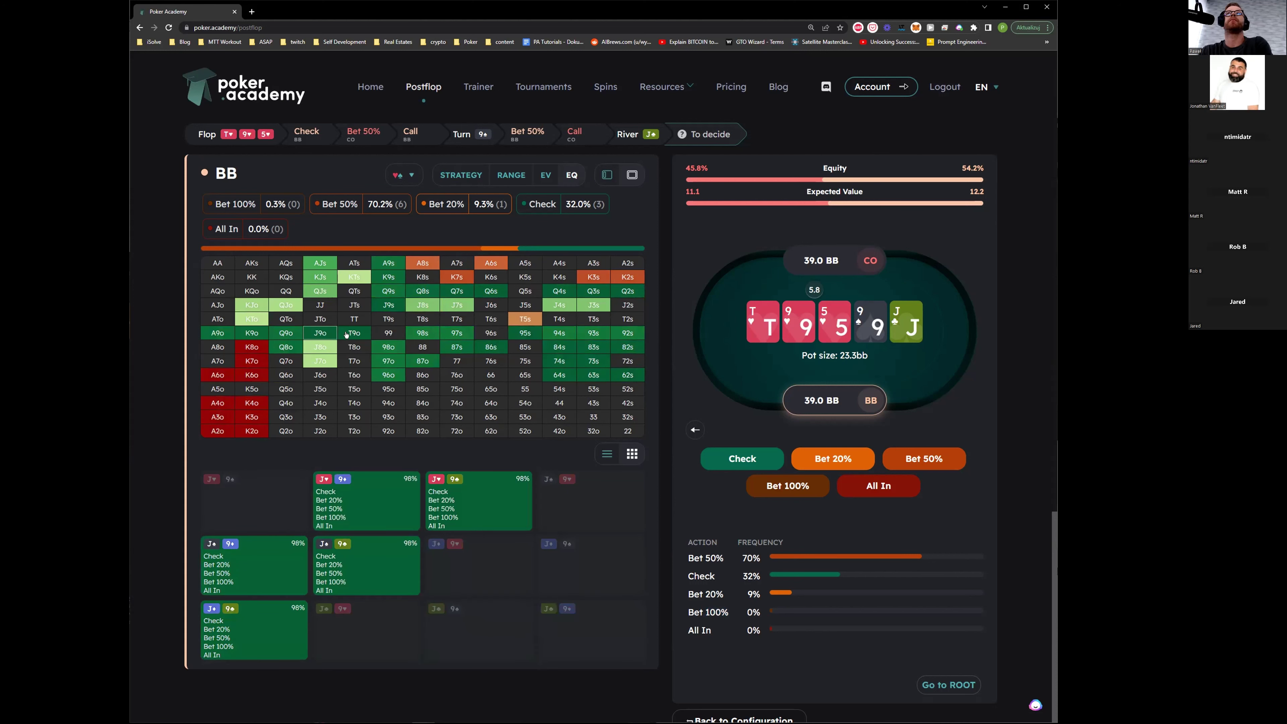
pyautogui.click(289, 336)
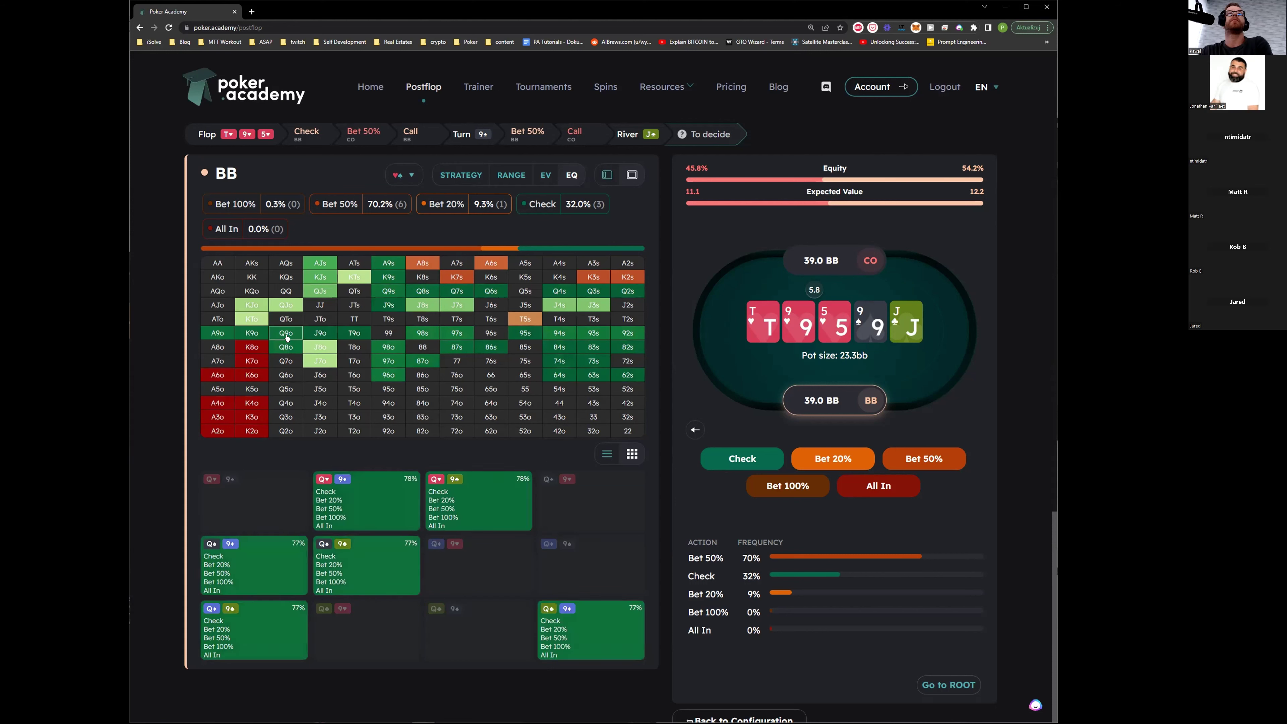
pyautogui.click(250, 334)
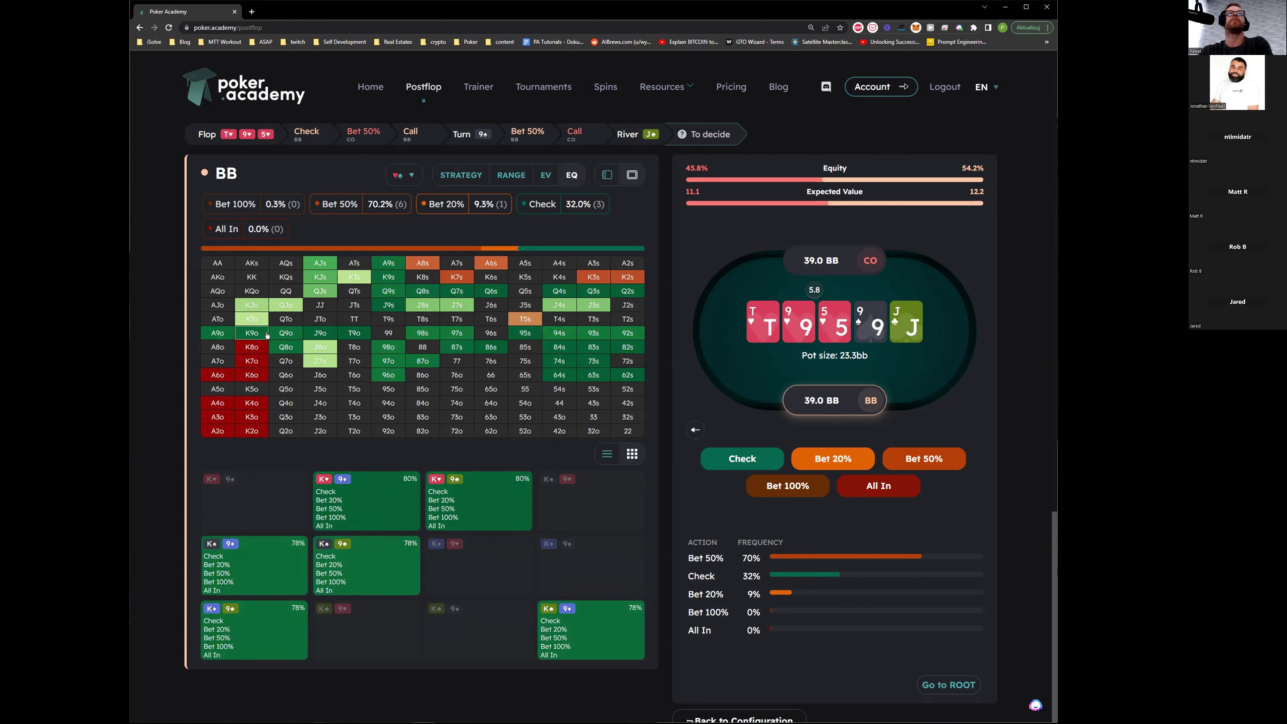
pyautogui.click(293, 349)
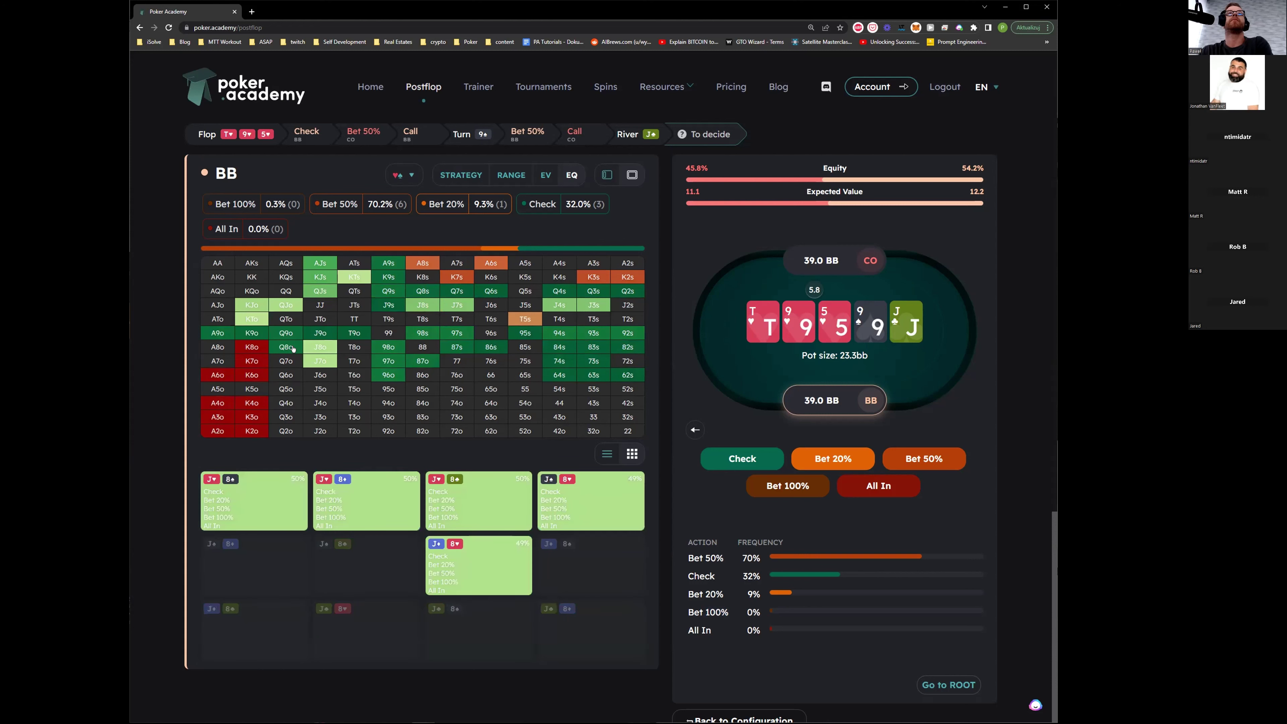
# Compare the river equity of K7s with its strategy as BB and return to the equity view.
pyautogui.click(456, 277)
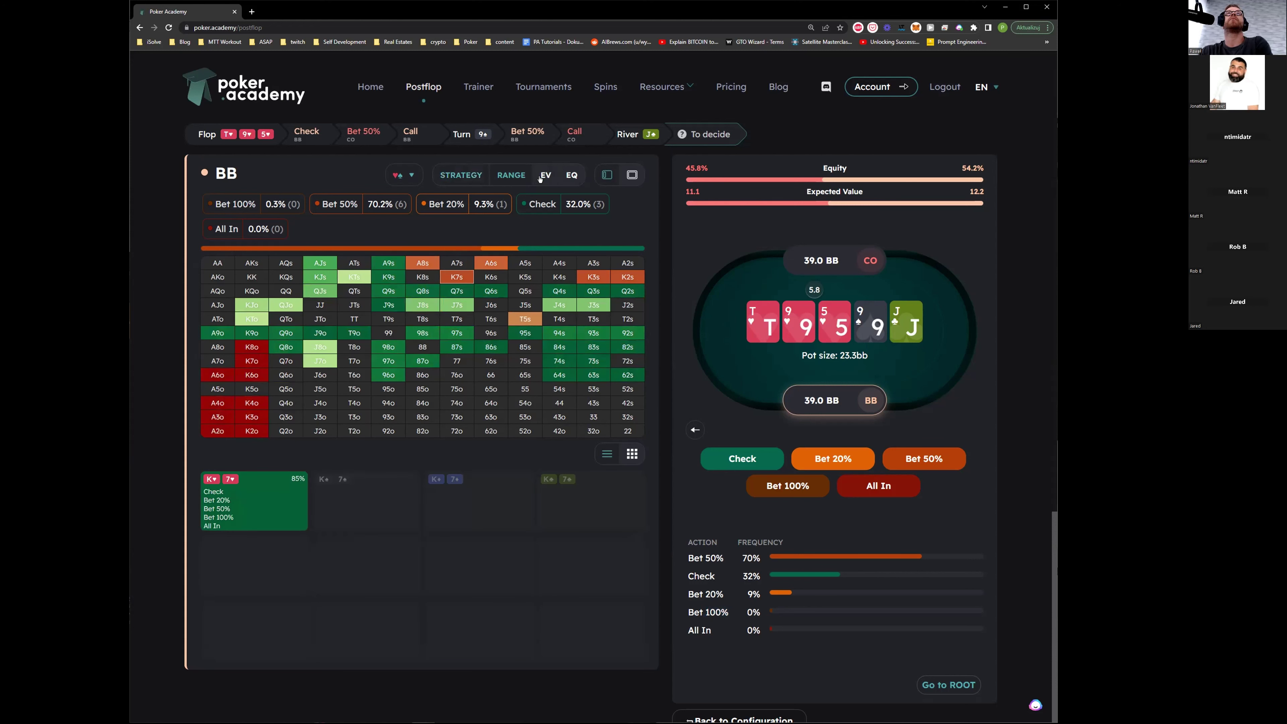
pyautogui.click(448, 176)
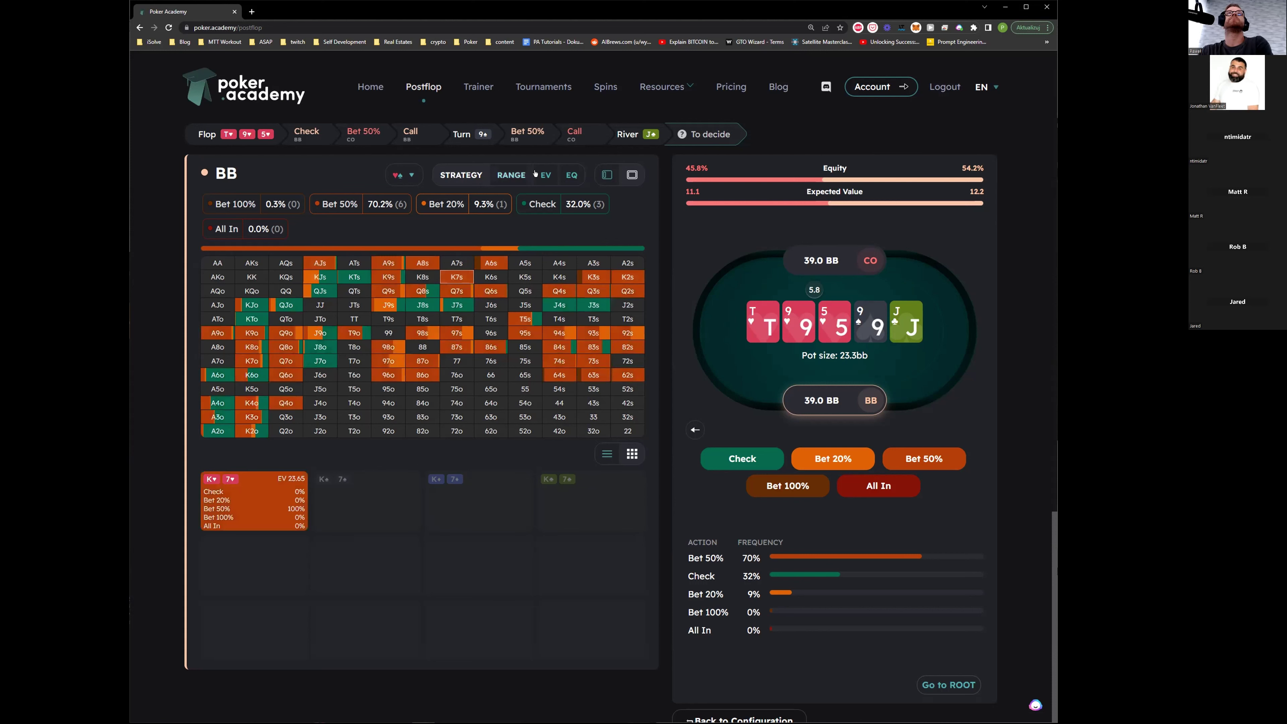
pyautogui.click(567, 174)
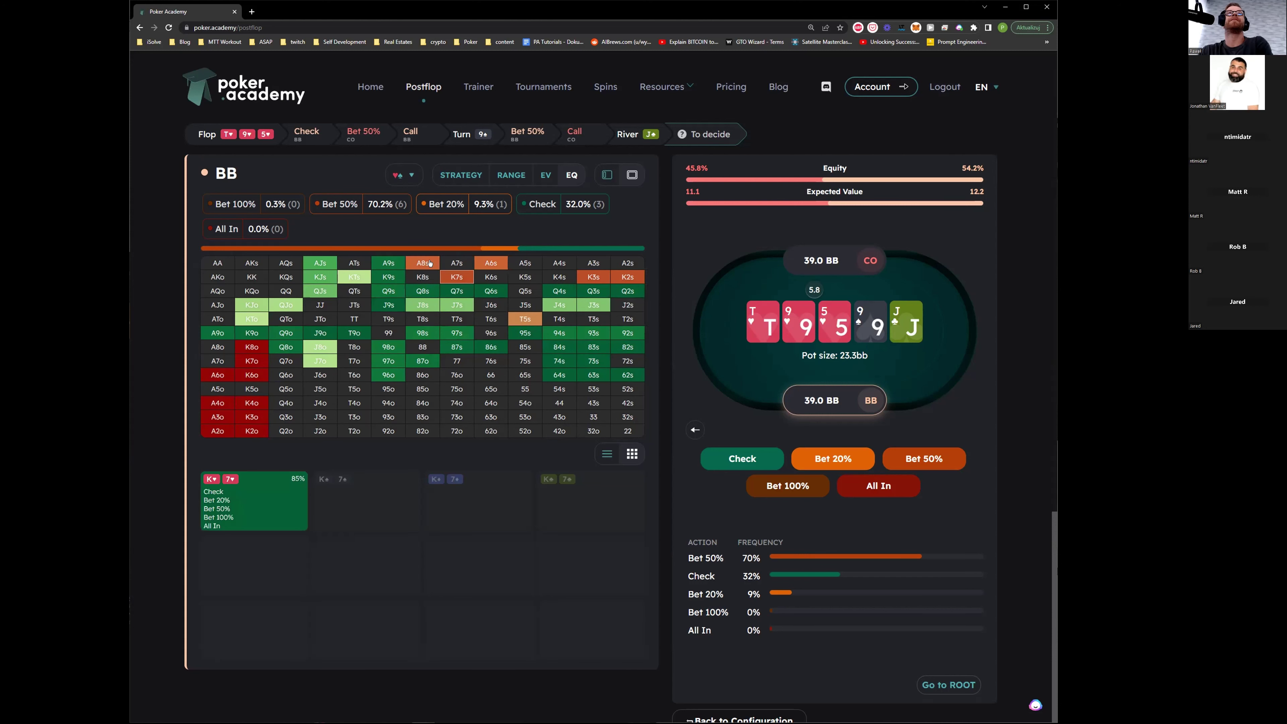
# Bet 50% as BB on the river and filter the CO's response to the all-in hands.
pyautogui.click(536, 212)
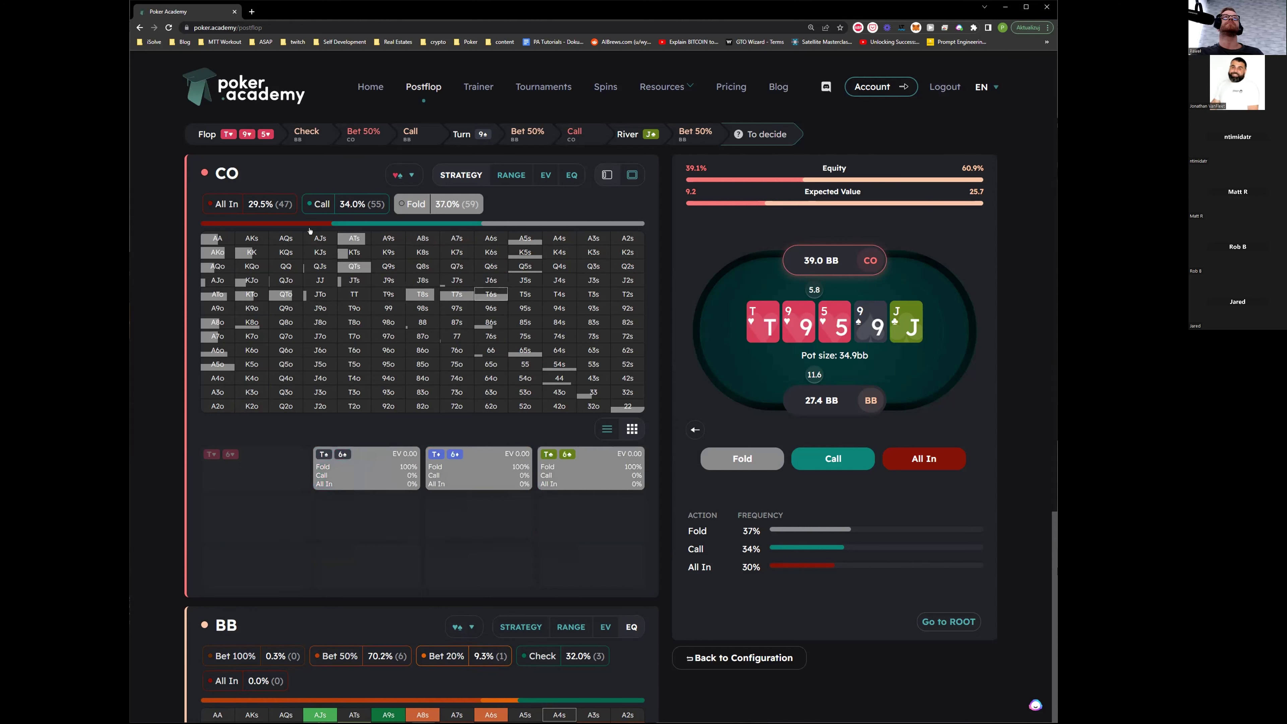
pyautogui.click(259, 204)
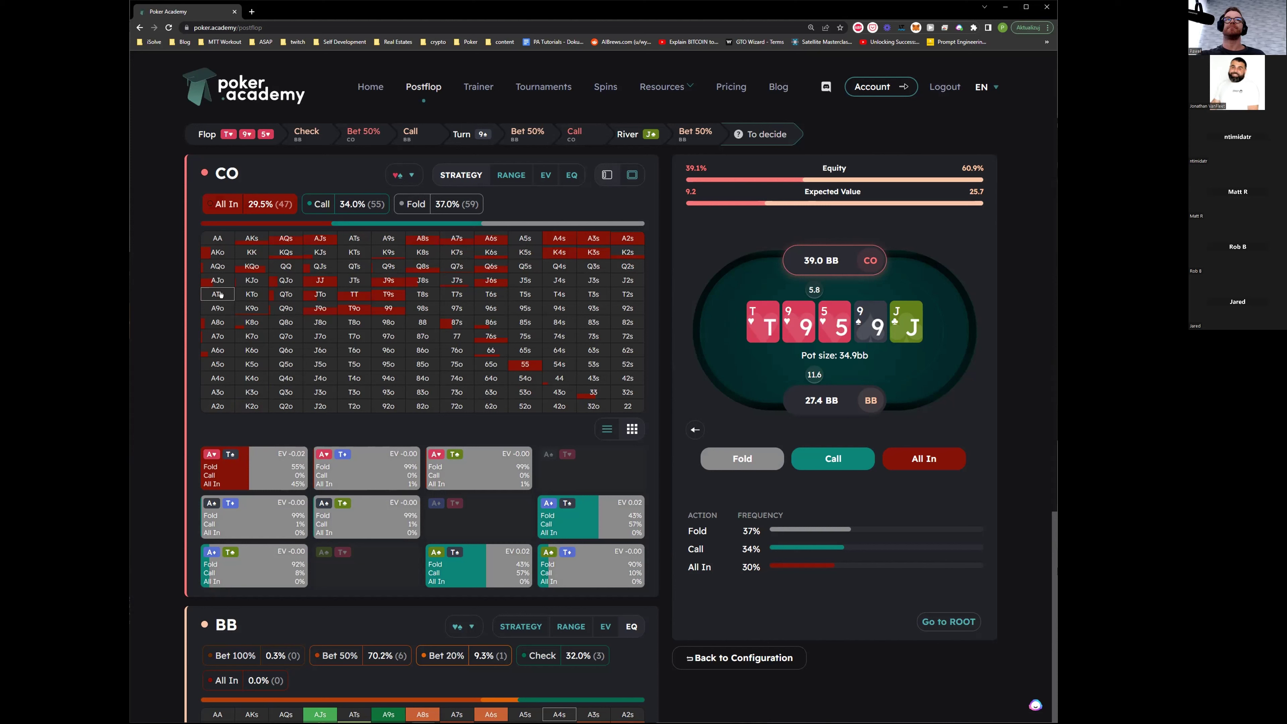
# Compare the CO's fold, call and all-in frequencies for the QTo, JTo, KTo and ATo combos.
pyautogui.click(286, 294)
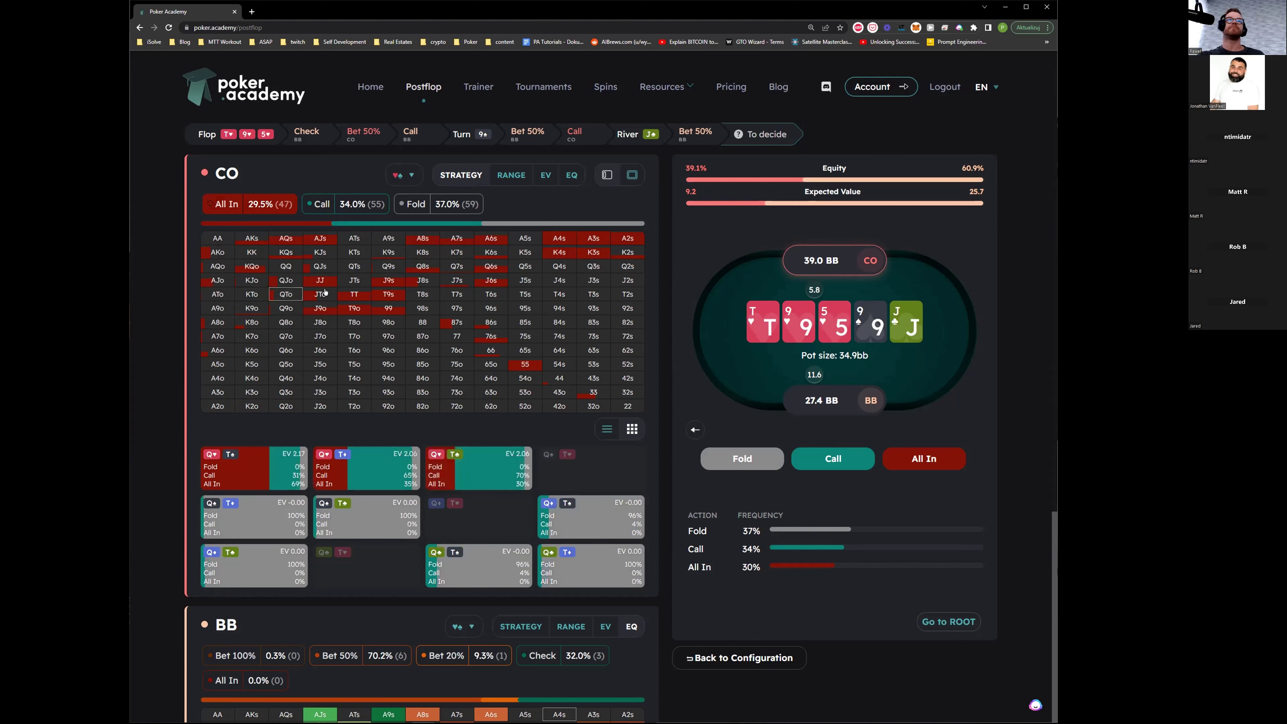
pyautogui.click(325, 291)
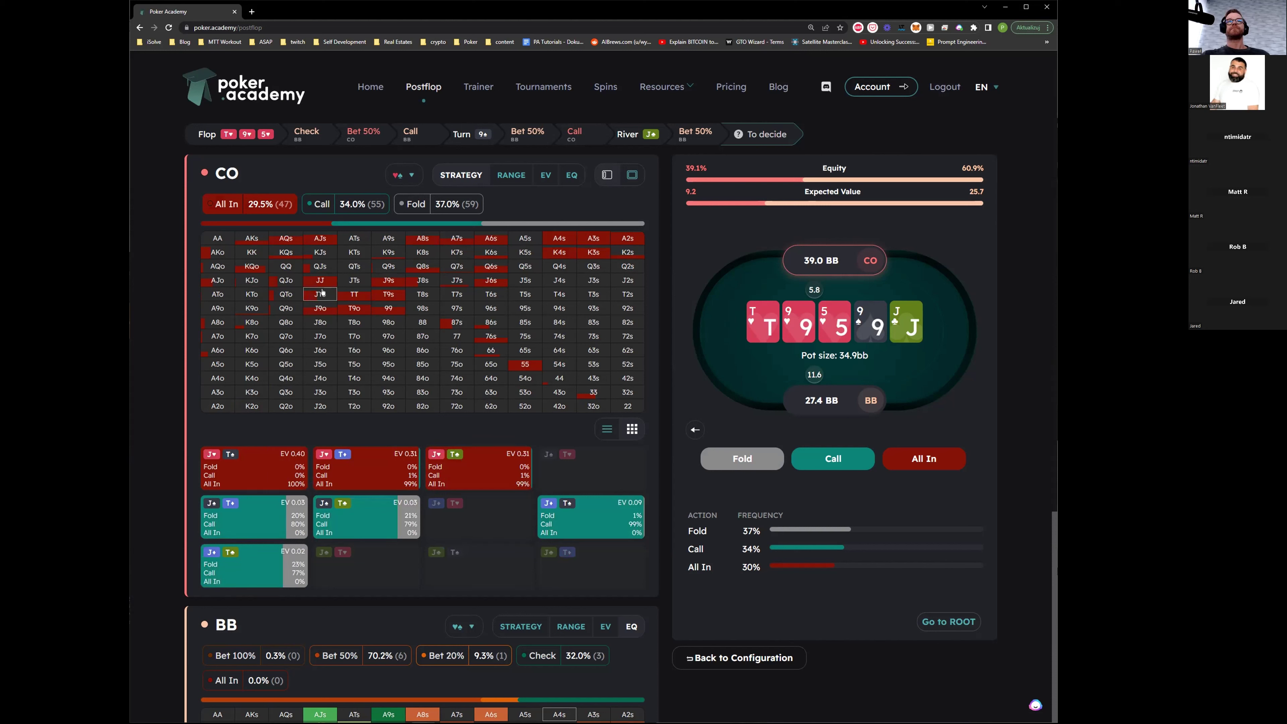
pyautogui.click(252, 294)
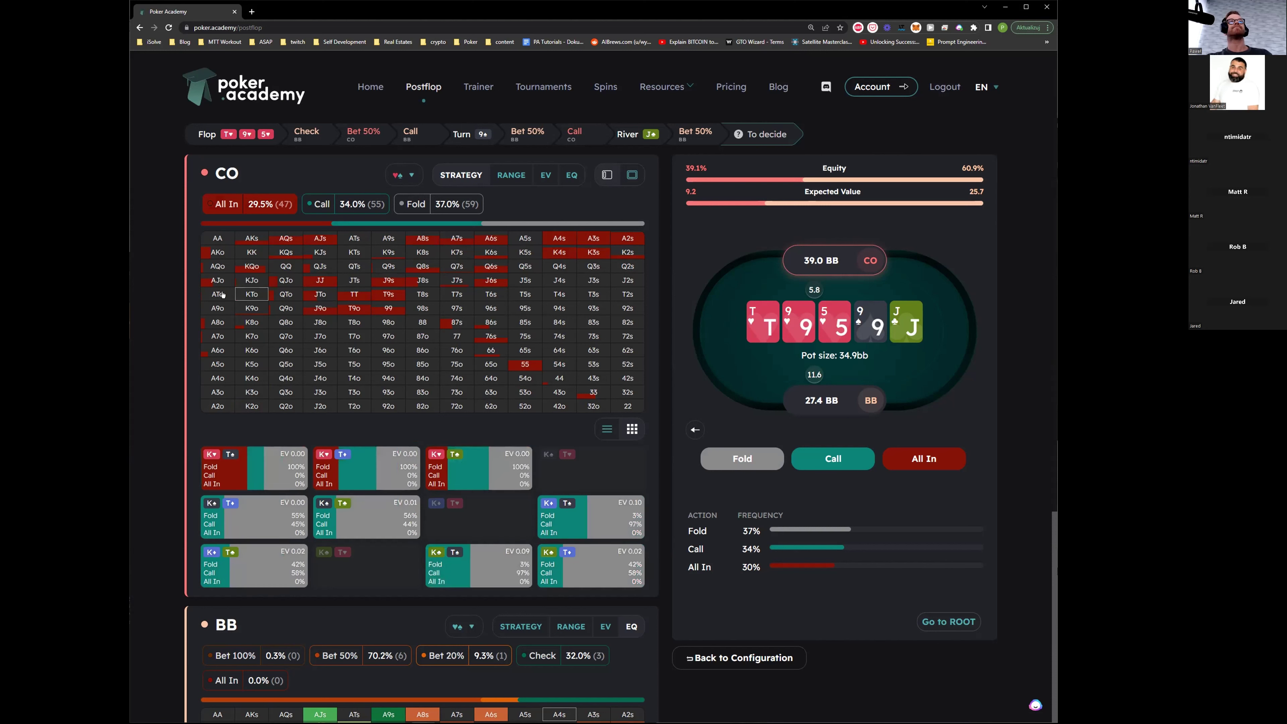
pyautogui.click(312, 295)
pyautogui.click(230, 296)
pyautogui.click(316, 293)
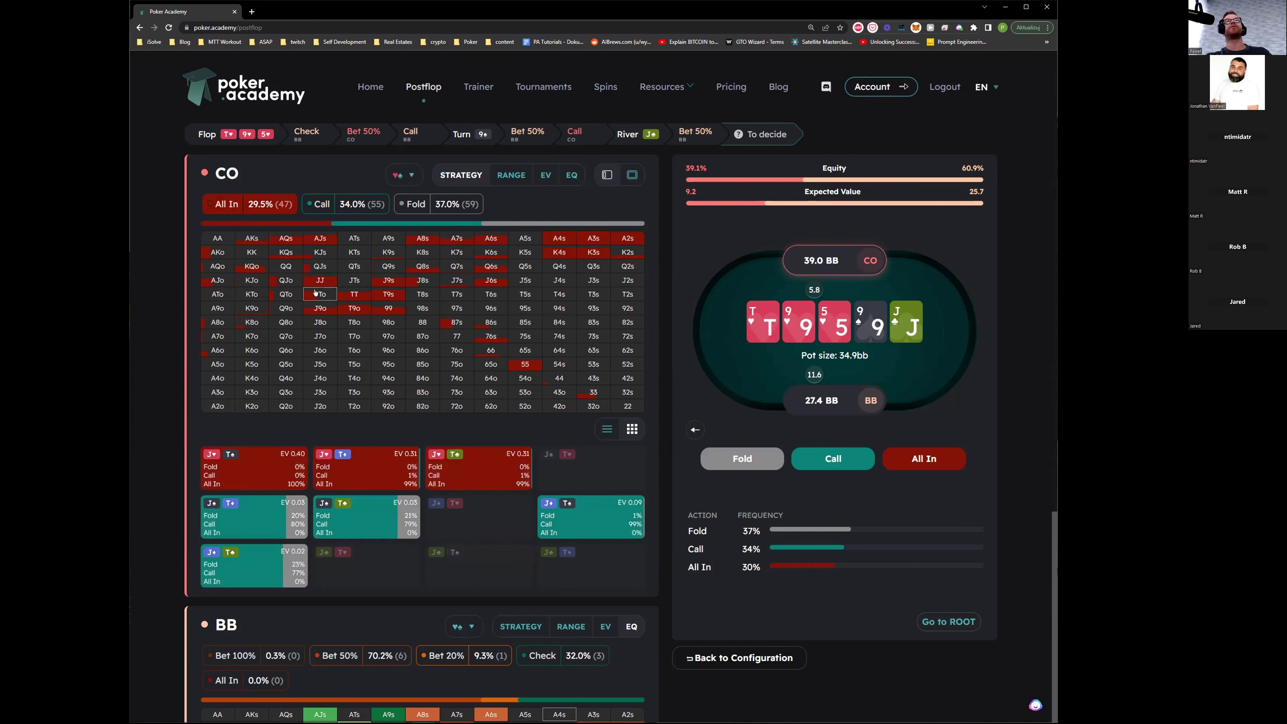
pyautogui.click(213, 296)
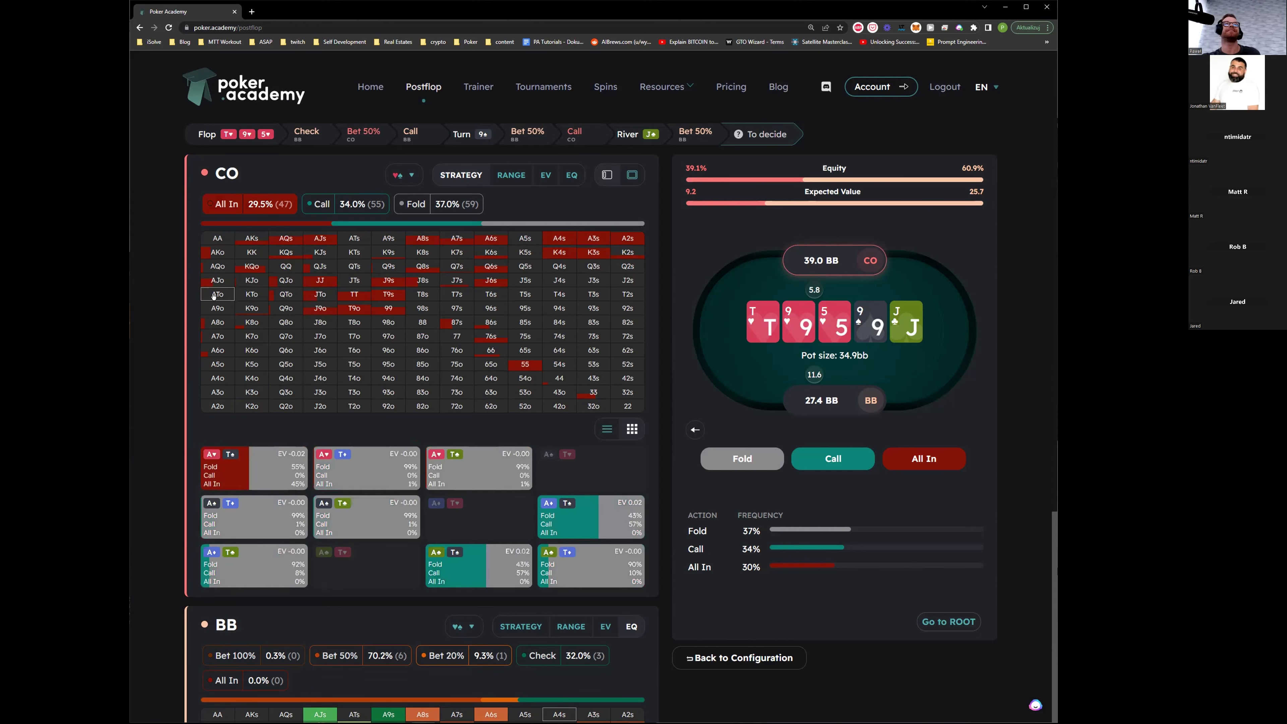
pyautogui.click(299, 297)
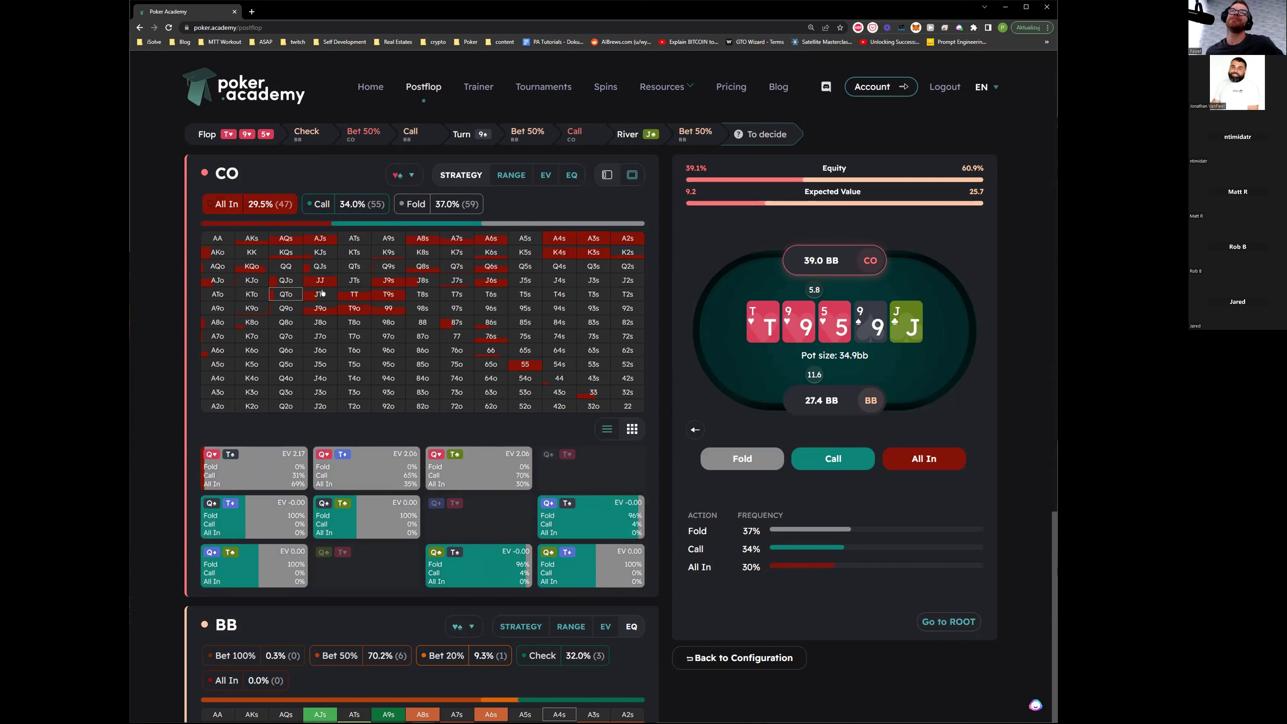
pyautogui.click(323, 292)
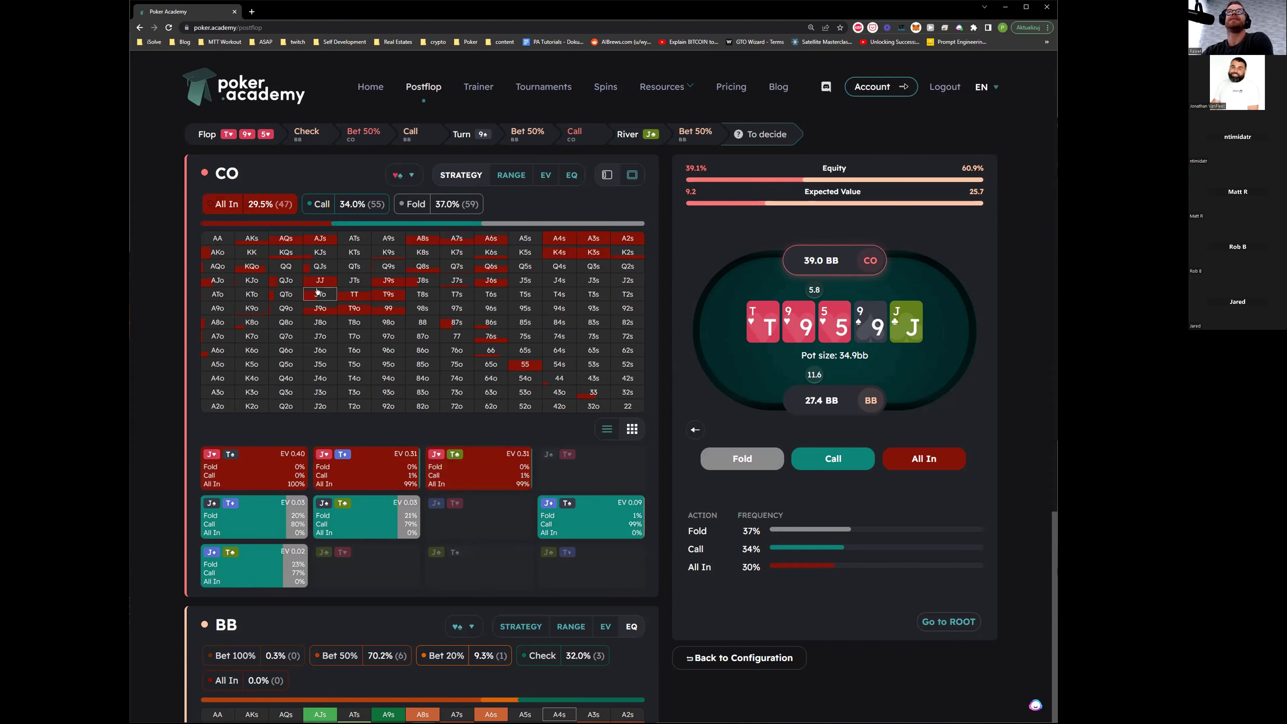
pyautogui.click(252, 294)
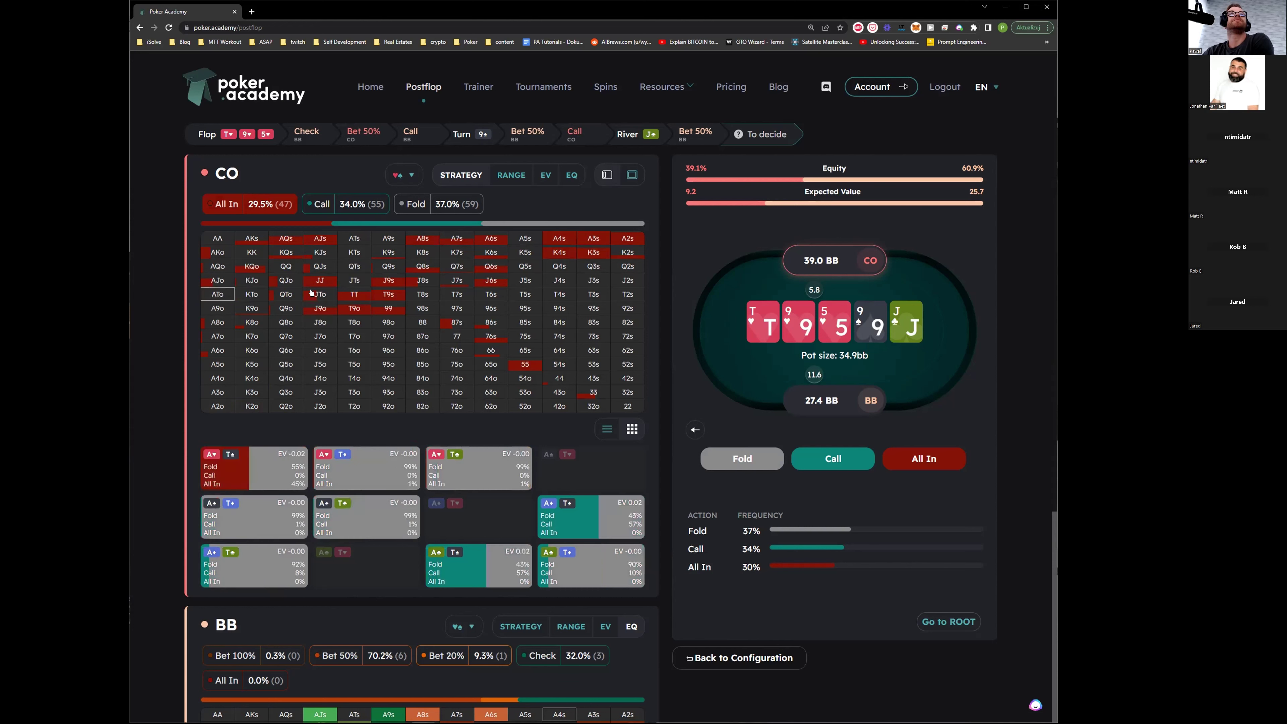
# Examine the CO's river response with 99, and recheck the QTo, JTo, KTo, ATo and A9o combos.
pyautogui.click(388, 308)
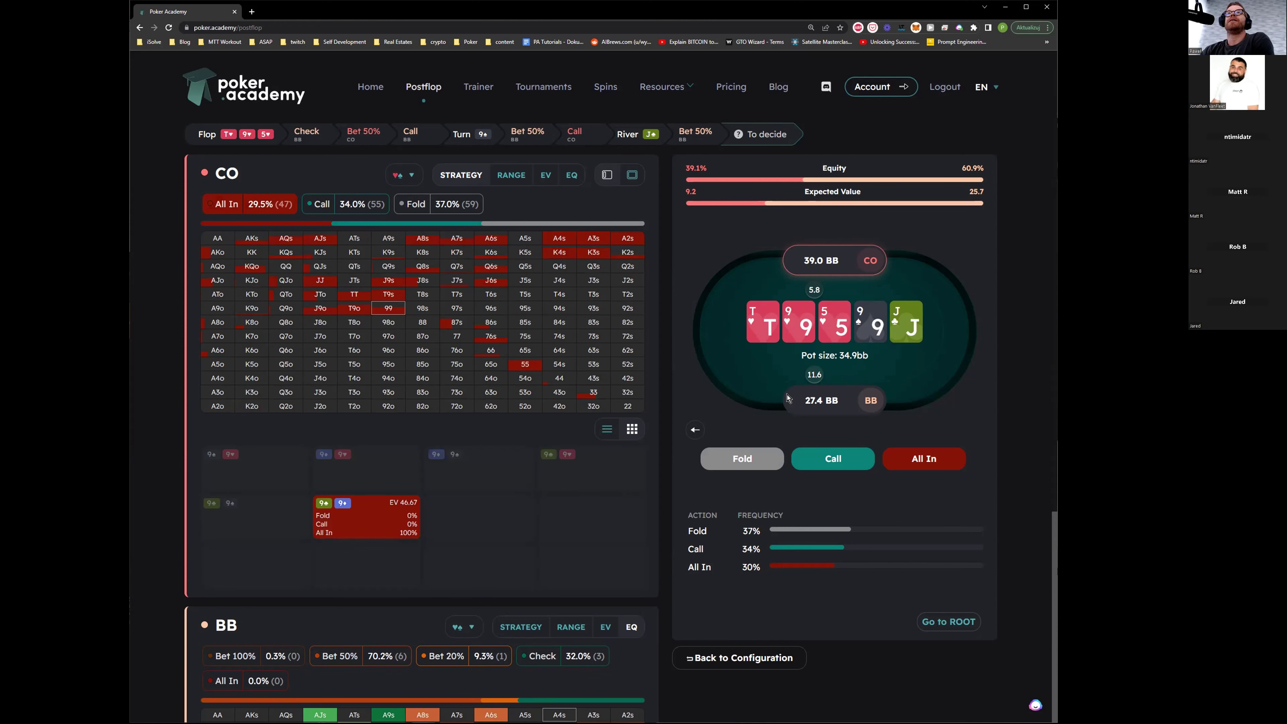
pyautogui.click(456, 406)
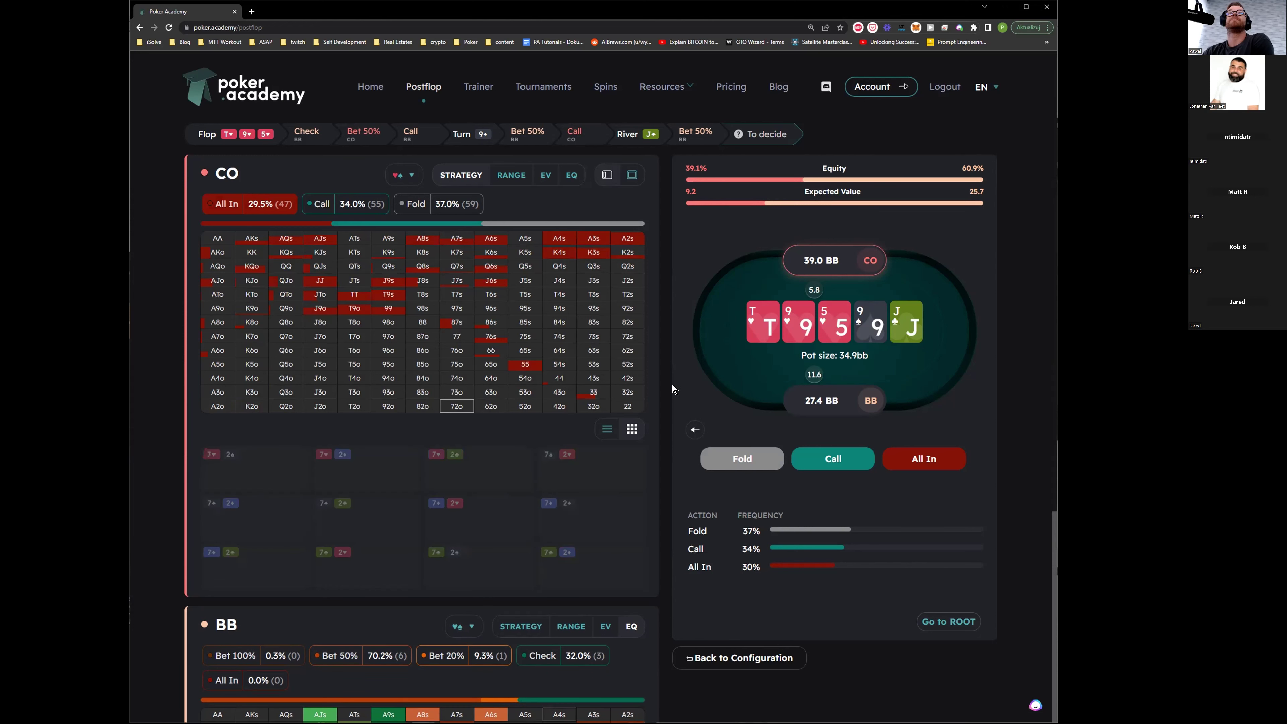
pyautogui.click(287, 294)
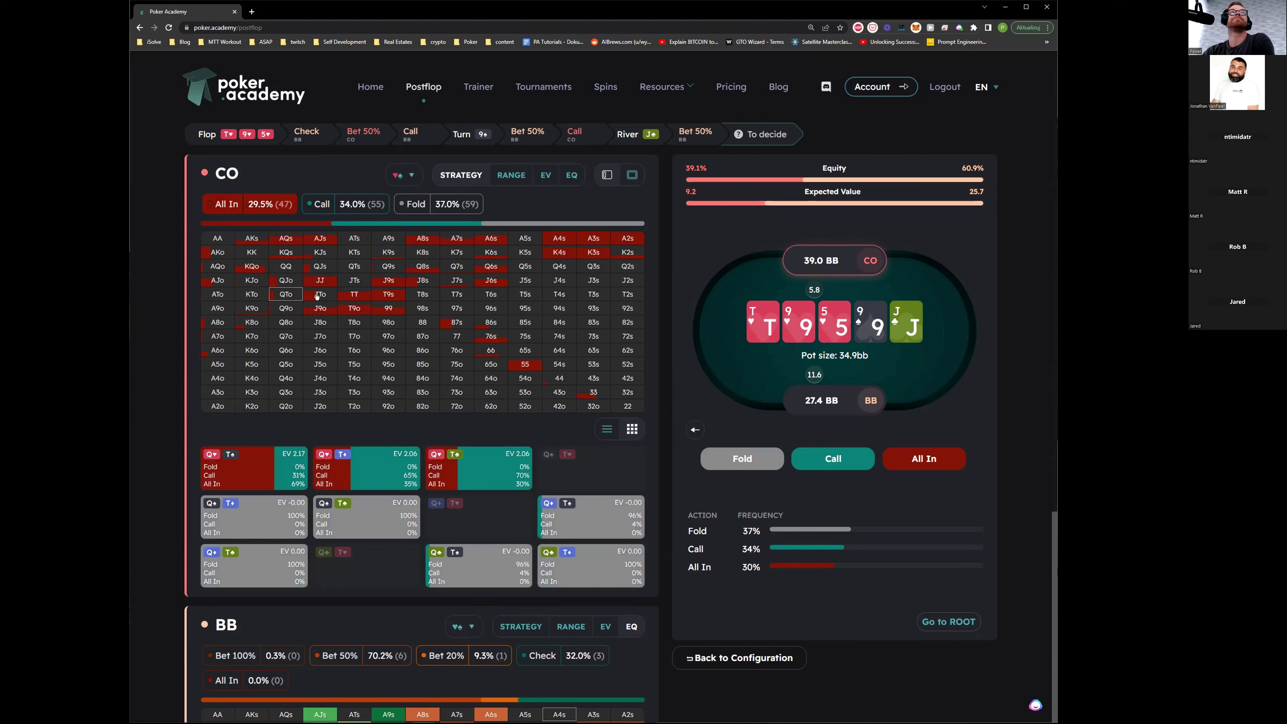
pyautogui.click(317, 297)
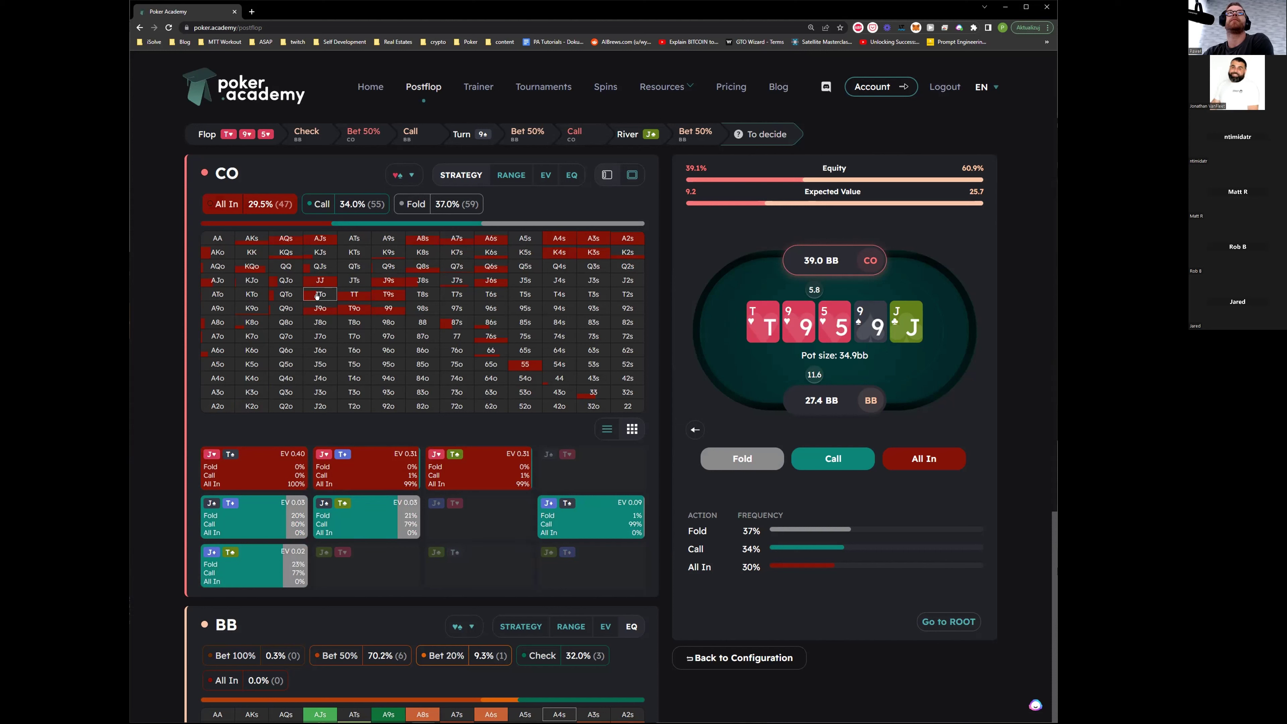
pyautogui.click(301, 296)
pyautogui.click(252, 295)
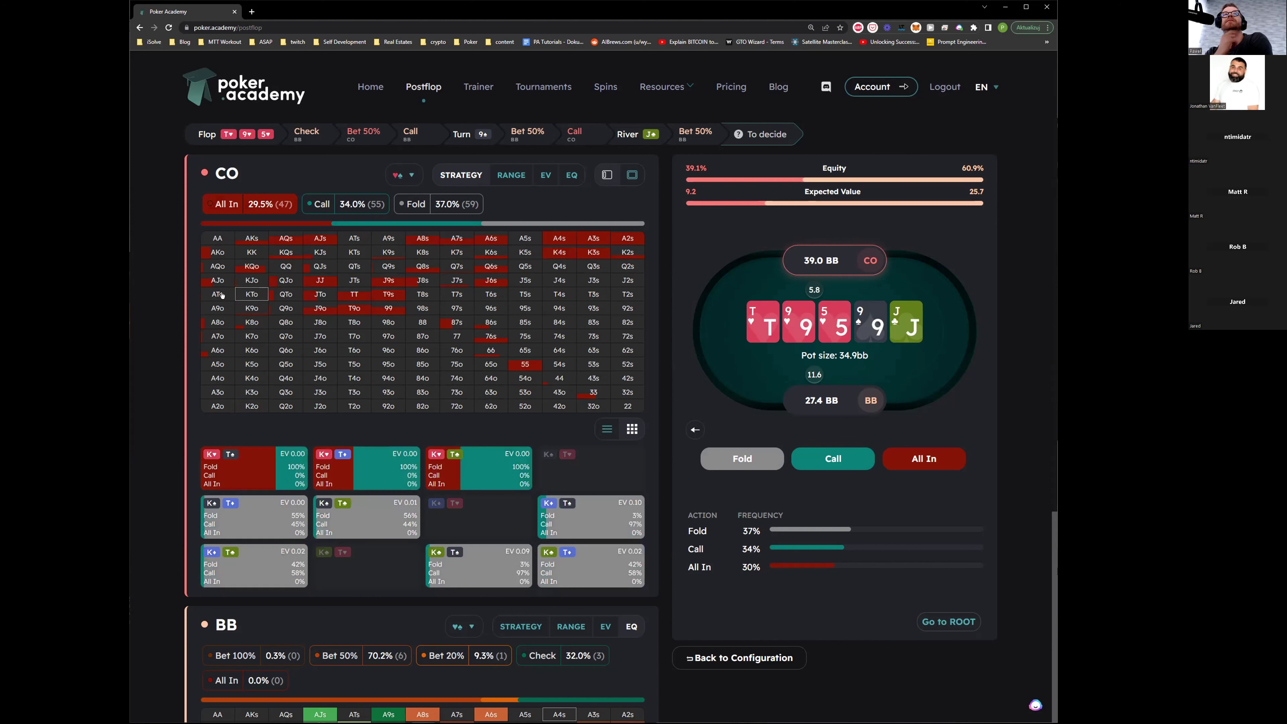
pyautogui.click(221, 295)
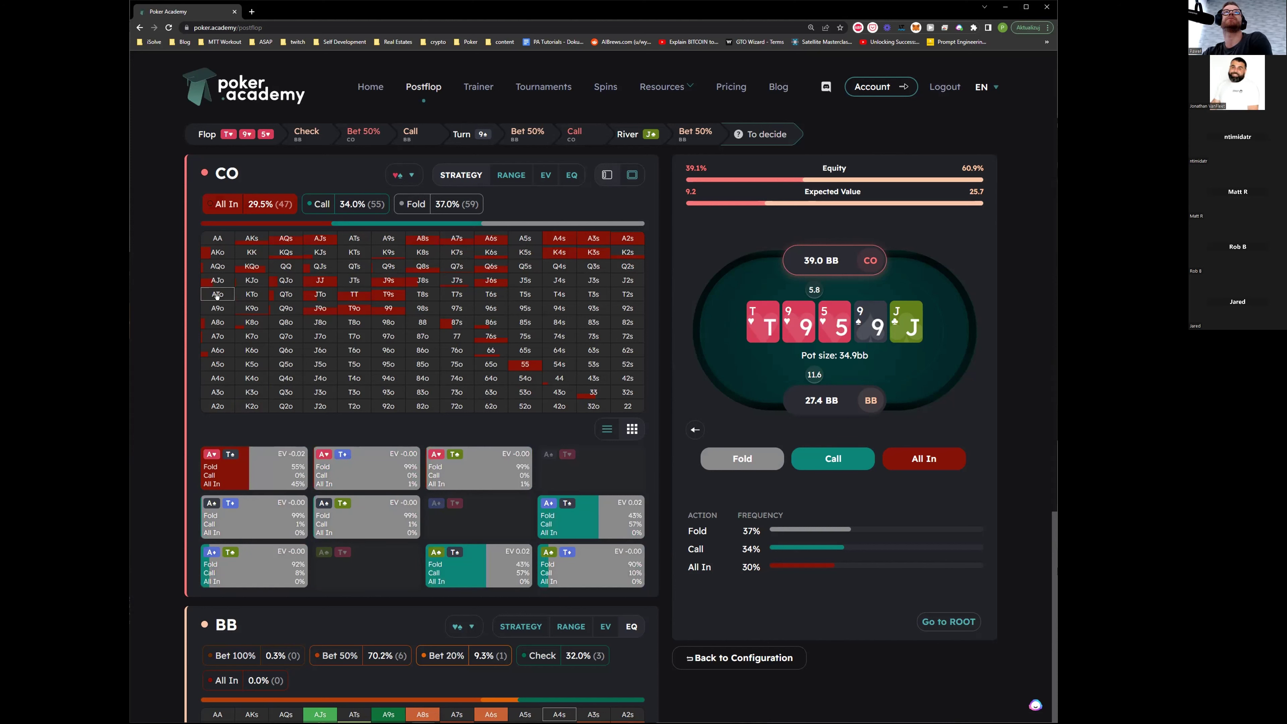
pyautogui.click(219, 306)
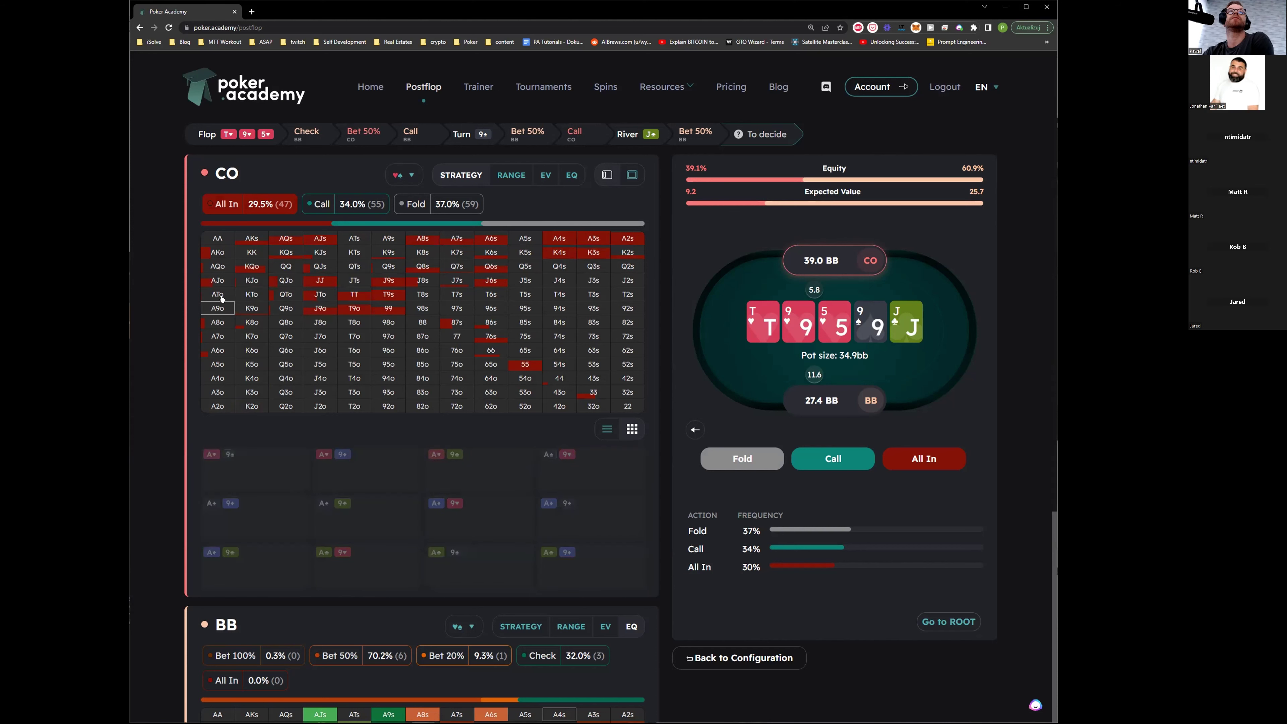
# Recheck the CO's response to the 50% river bet with the ATo and J9o combos.
pyautogui.click(222, 298)
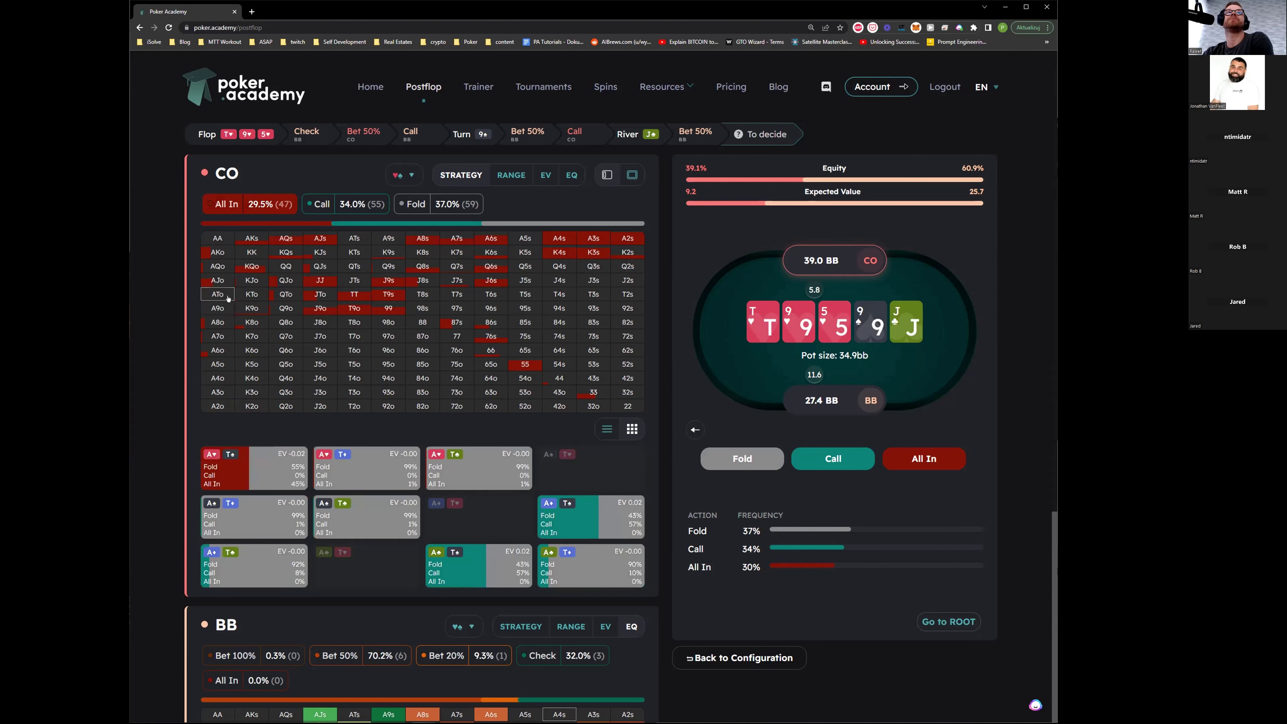
pyautogui.click(230, 303)
pyautogui.click(229, 297)
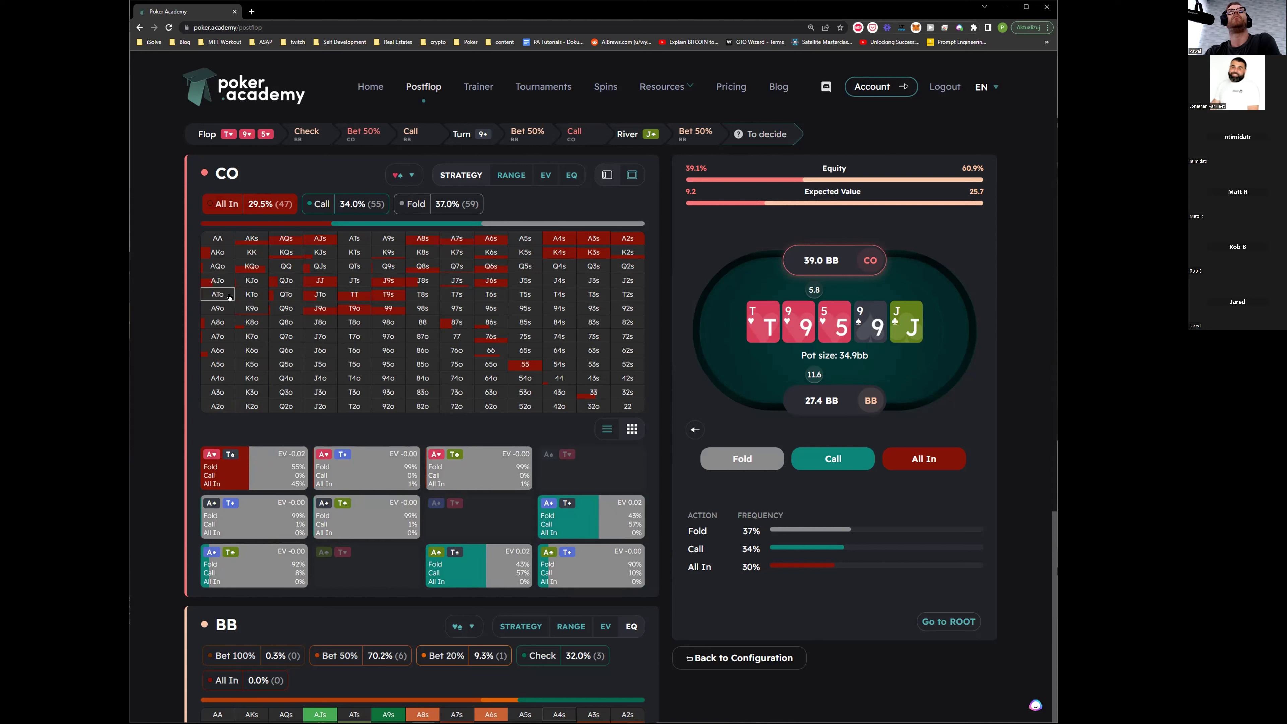
pyautogui.click(457, 350)
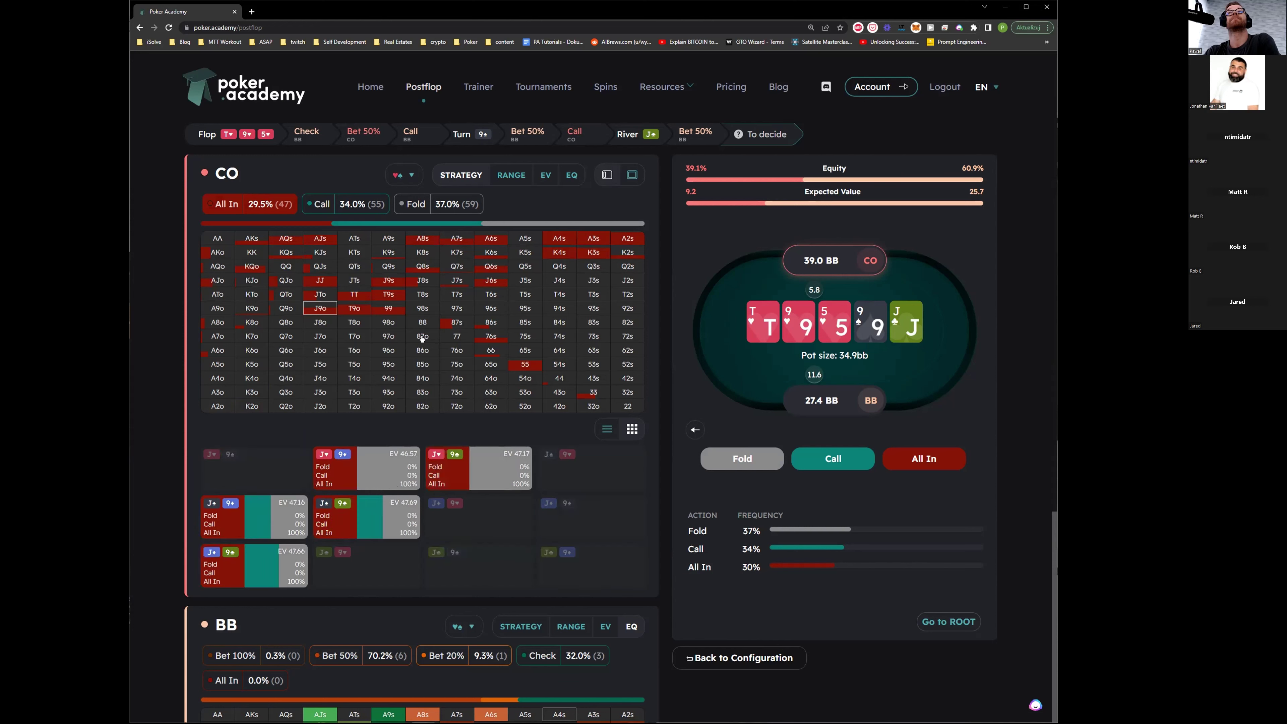
# Move the CO all-in on the river and examine the BB's filtered calling hands, including K9o and Q9s, with normalized cells.
pyautogui.press('a')
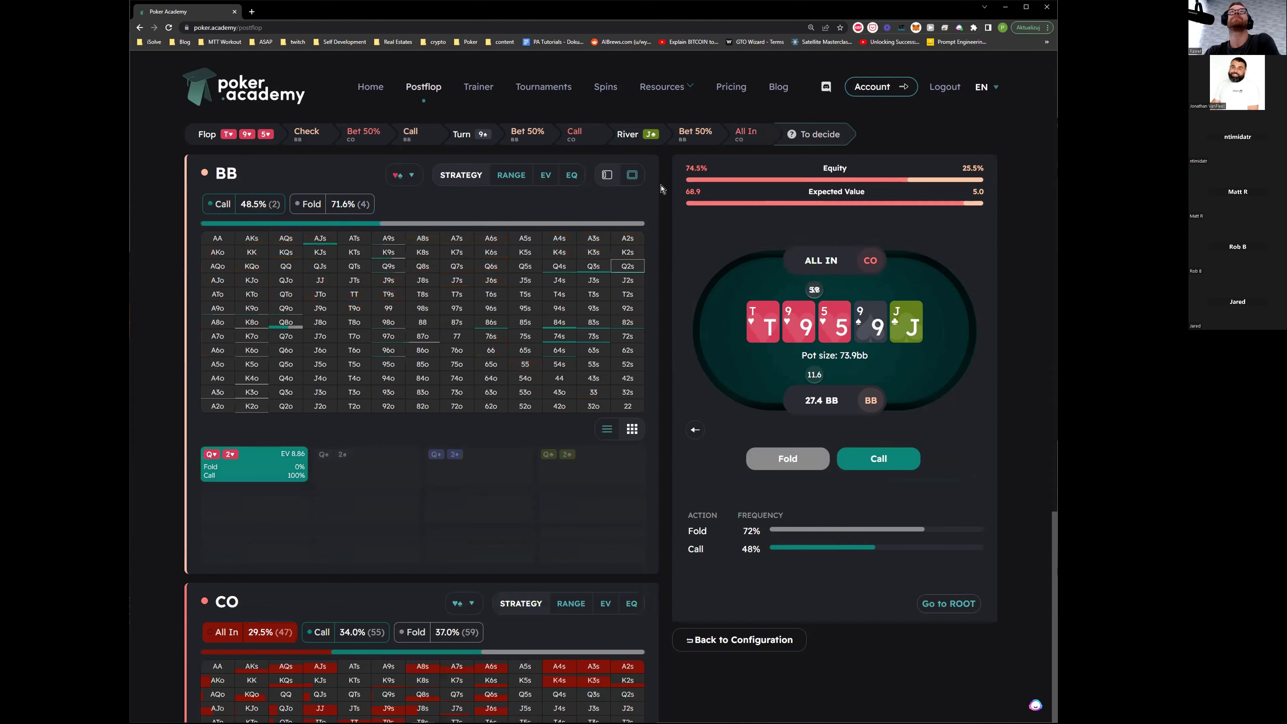
pyautogui.press('Up')
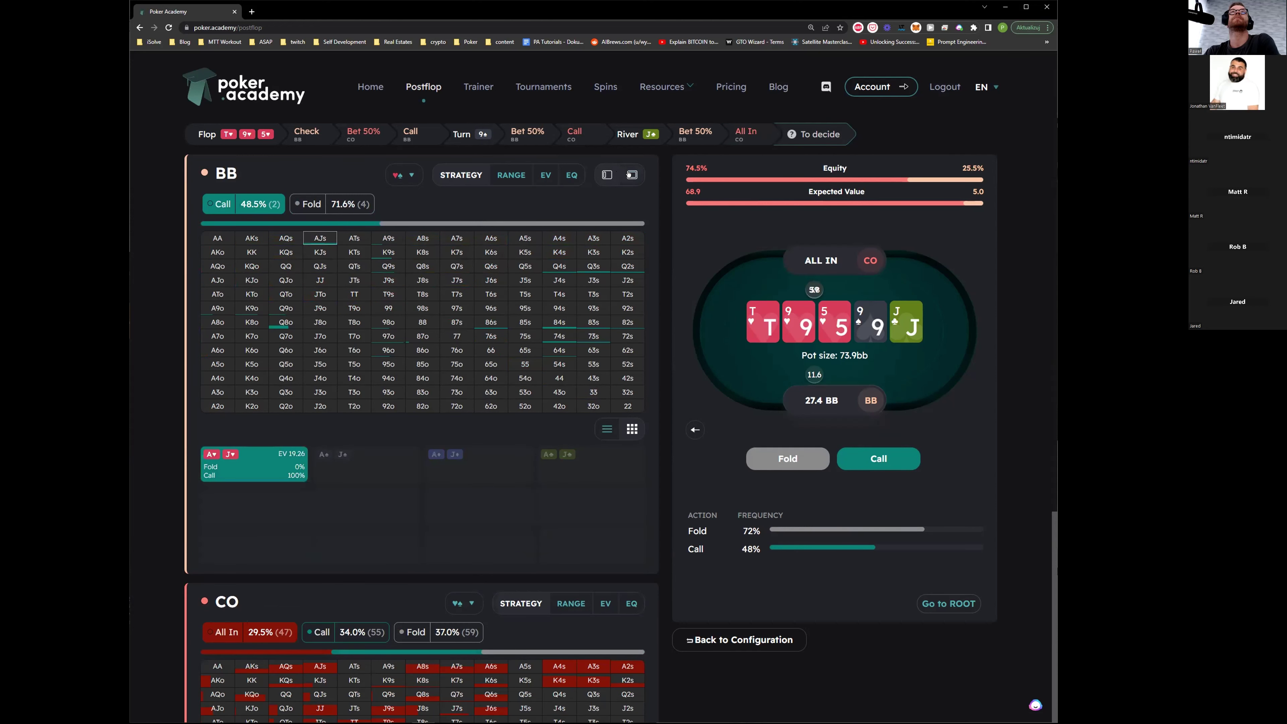
pyautogui.click(630, 174)
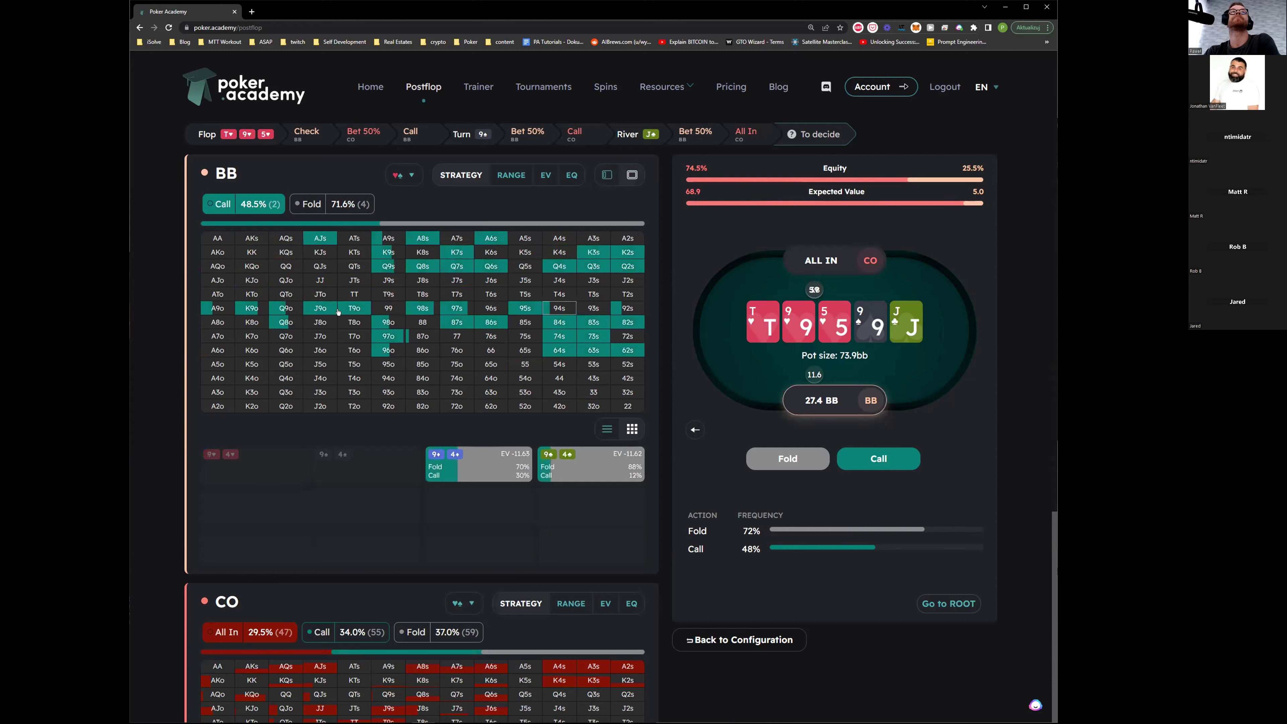
pyautogui.click(214, 304)
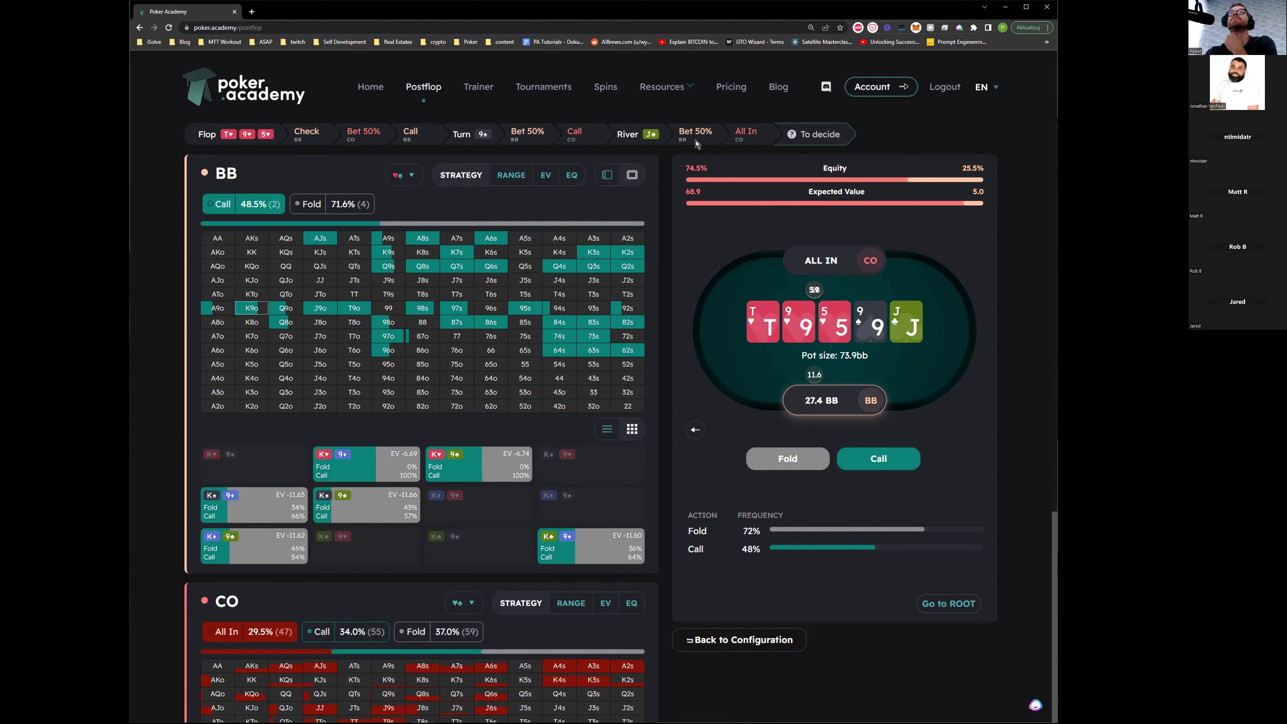
pyautogui.click(388, 266)
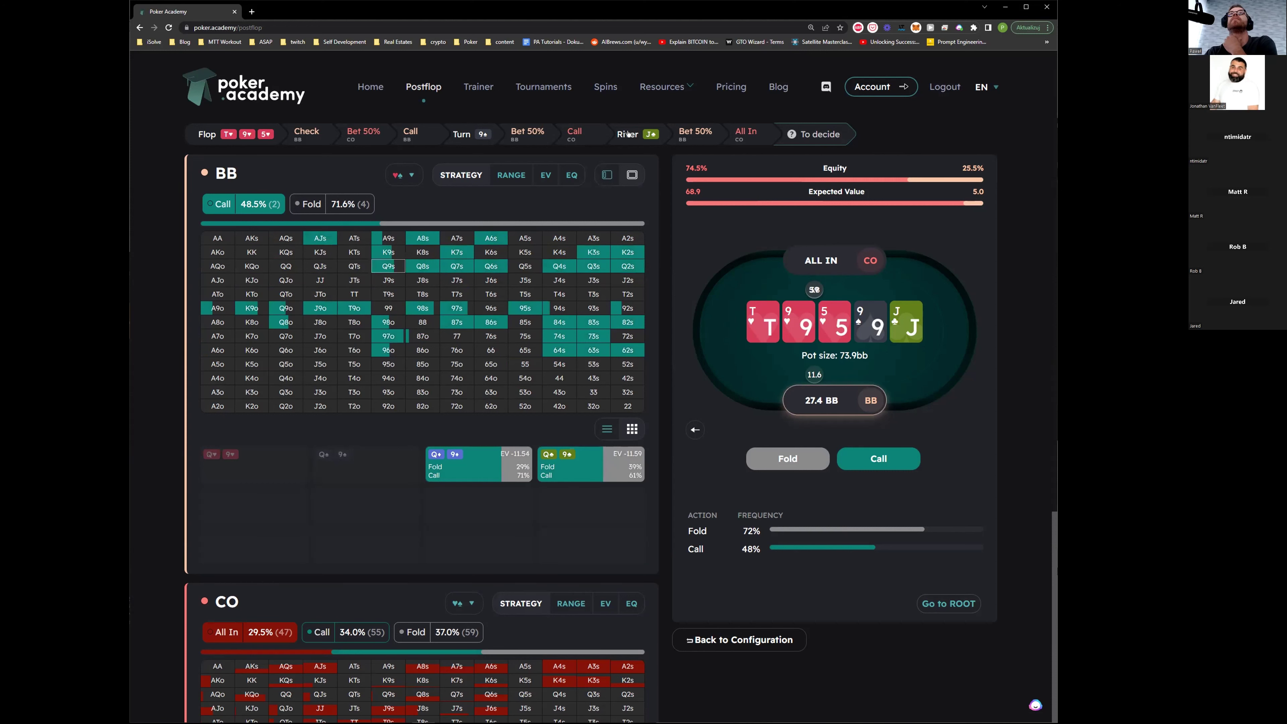
# Open the river bet sizings for editing and set the BB's second and third bet sizes to 75% and 125%.
pyautogui.click(628, 133)
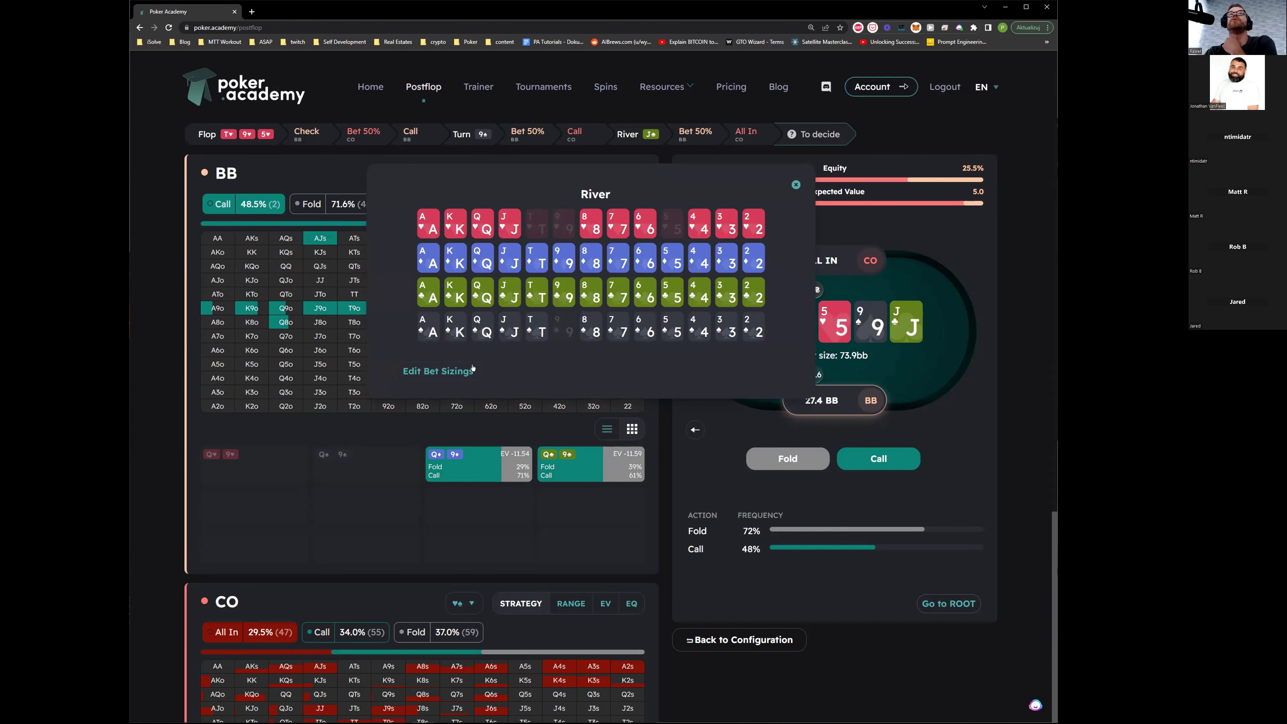
pyautogui.click(456, 375)
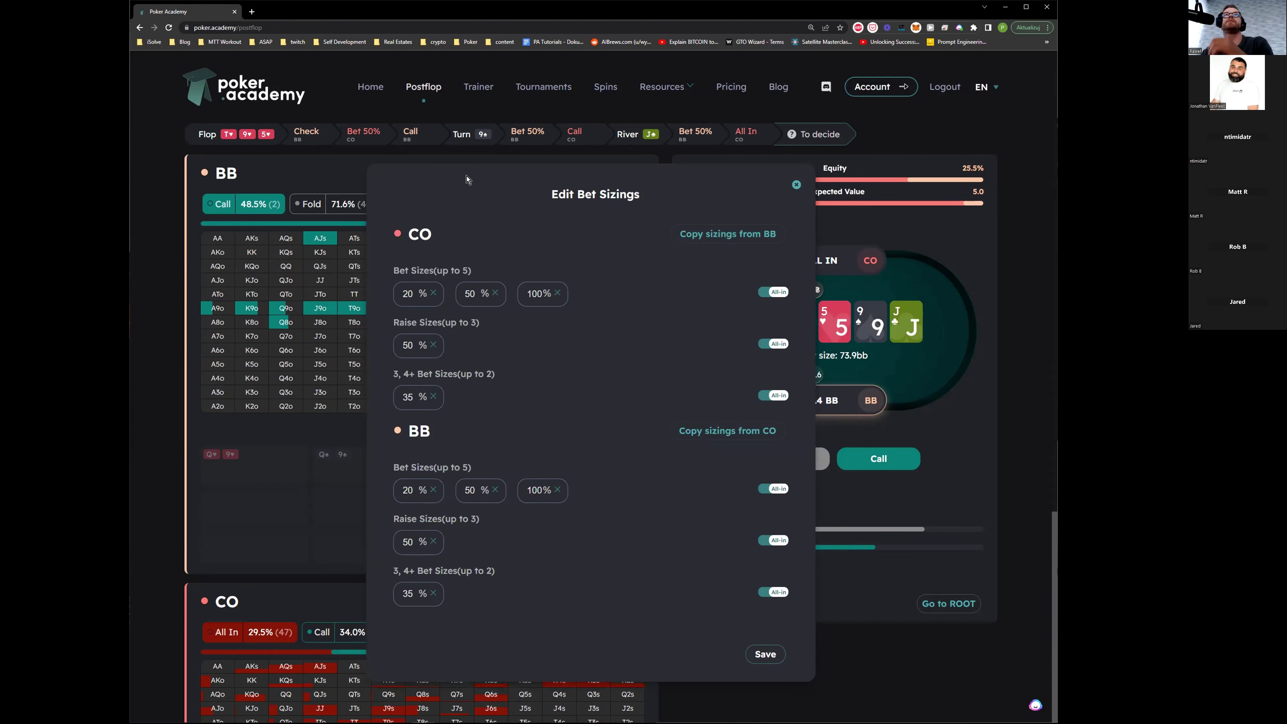
pyautogui.doubleClick(468, 490)
pyautogui.write('75')
pyautogui.press('Tab')
pyautogui.write('125')
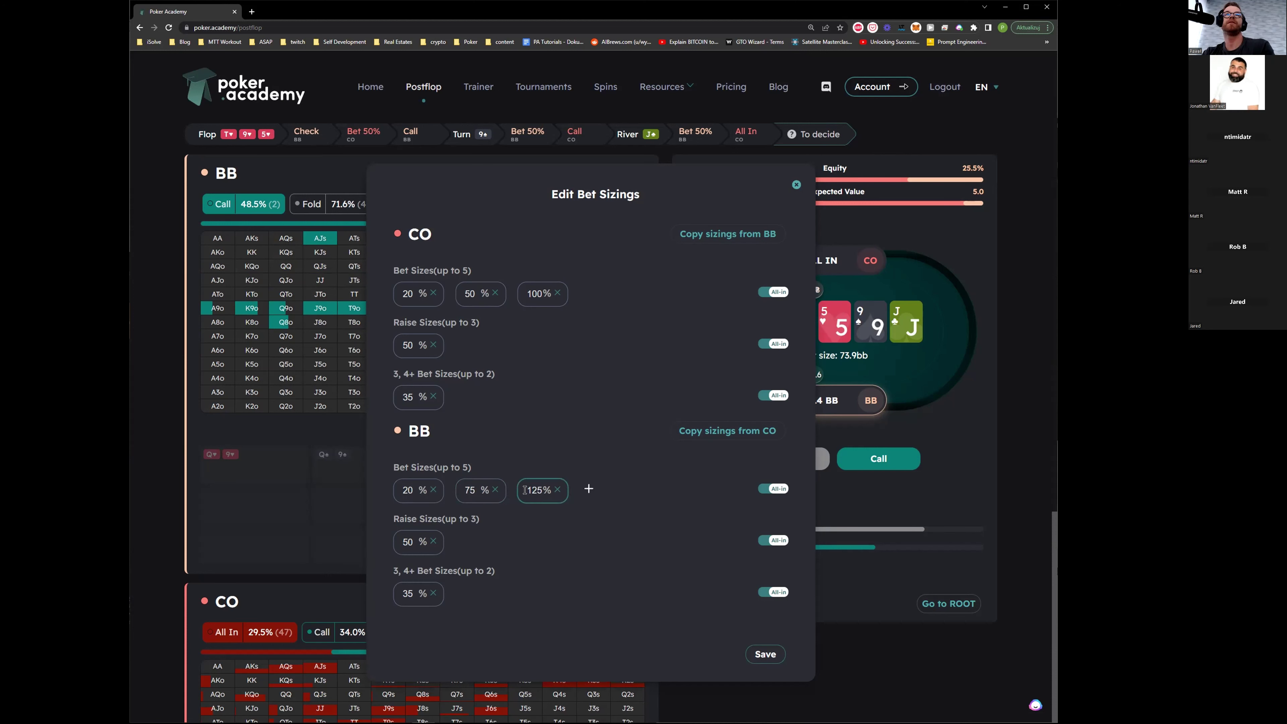
# Remove the BB's 125% bet size, then set the river bet sizes to 20%, 67% and 17%.
pyautogui.click(557, 490)
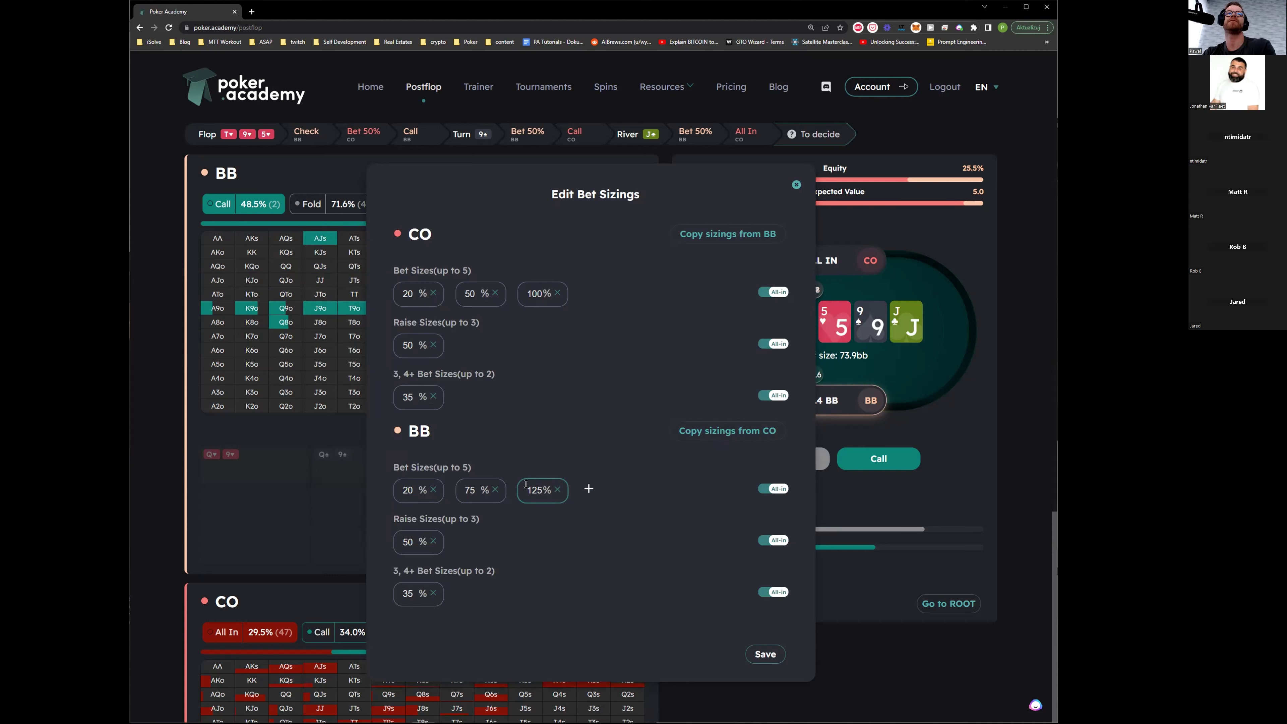
pyautogui.click(557, 489)
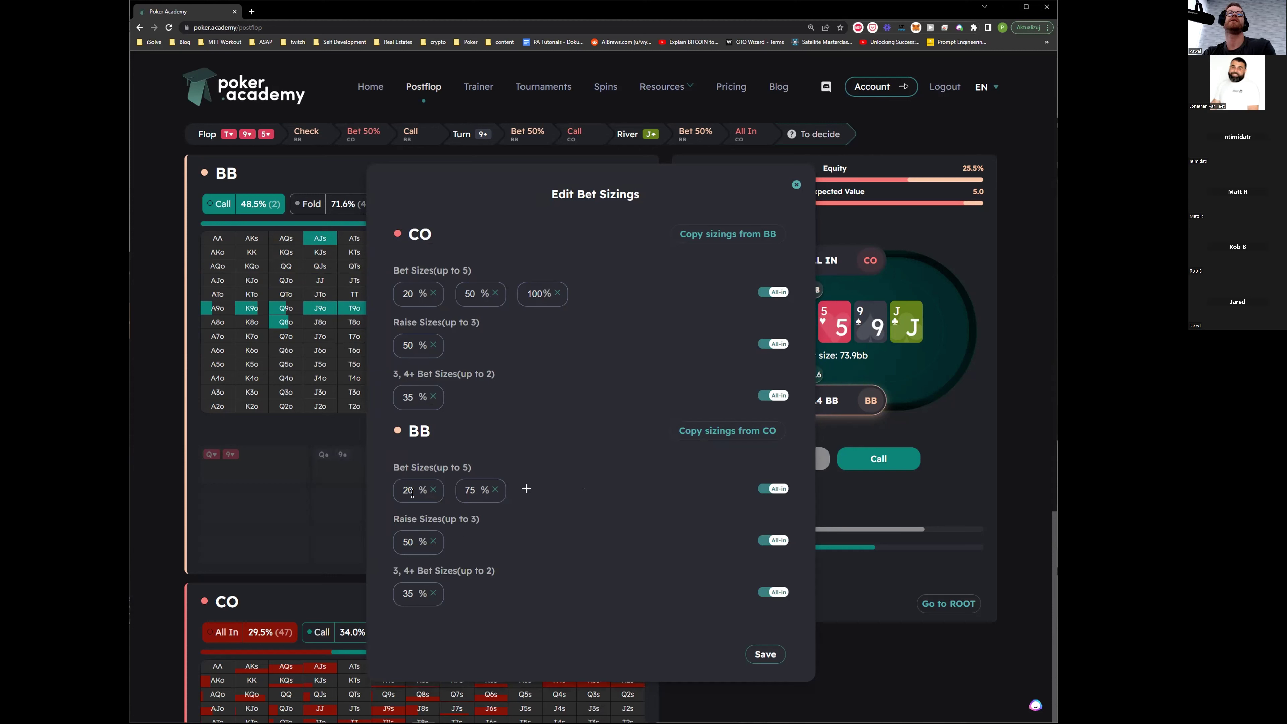
pyautogui.doubleClick(470, 490)
pyautogui.write('67')
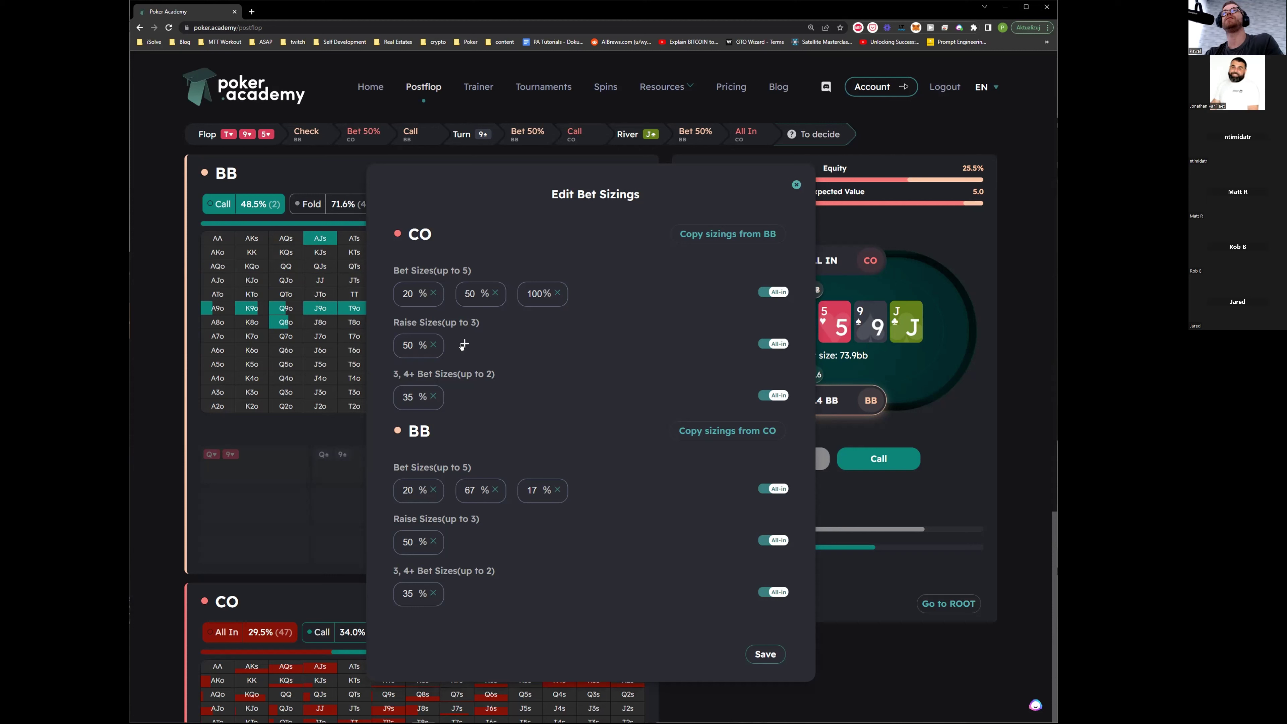
# Add a 30% raise size for the CO on the river and save the bet sizings.
pyautogui.click(463, 345)
pyautogui.doubleClick(470, 344)
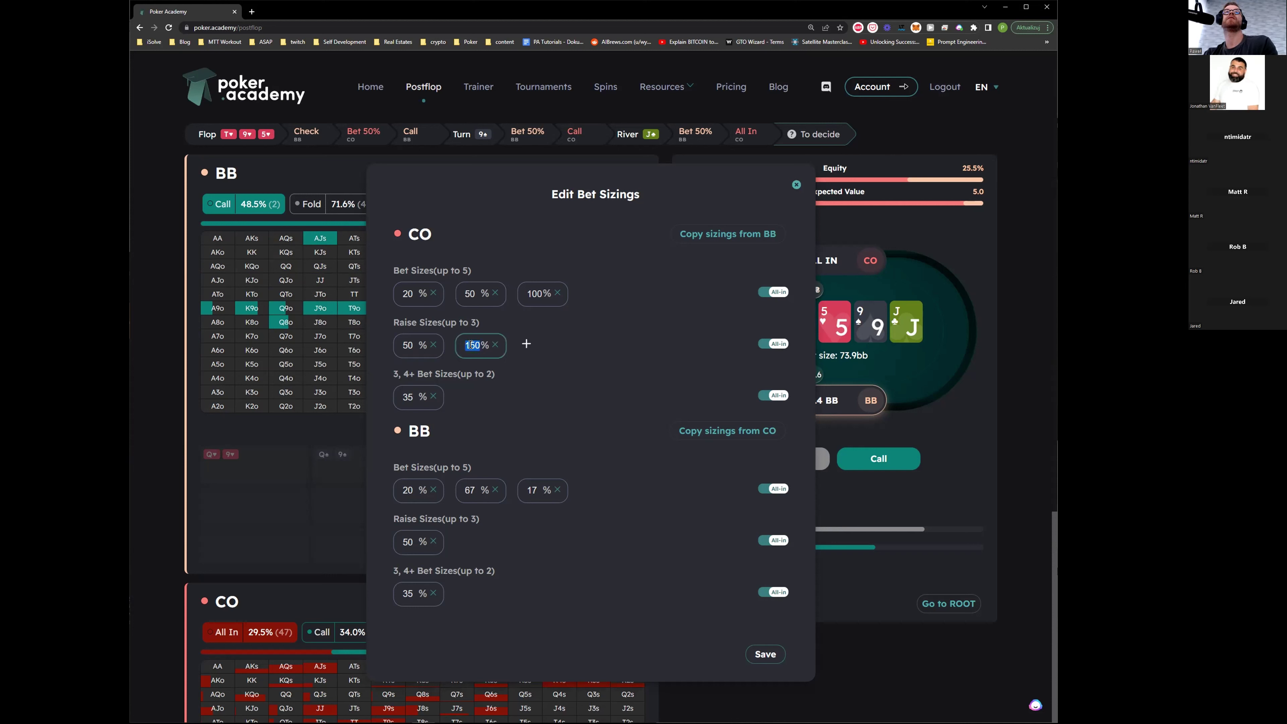
pyautogui.write('30')
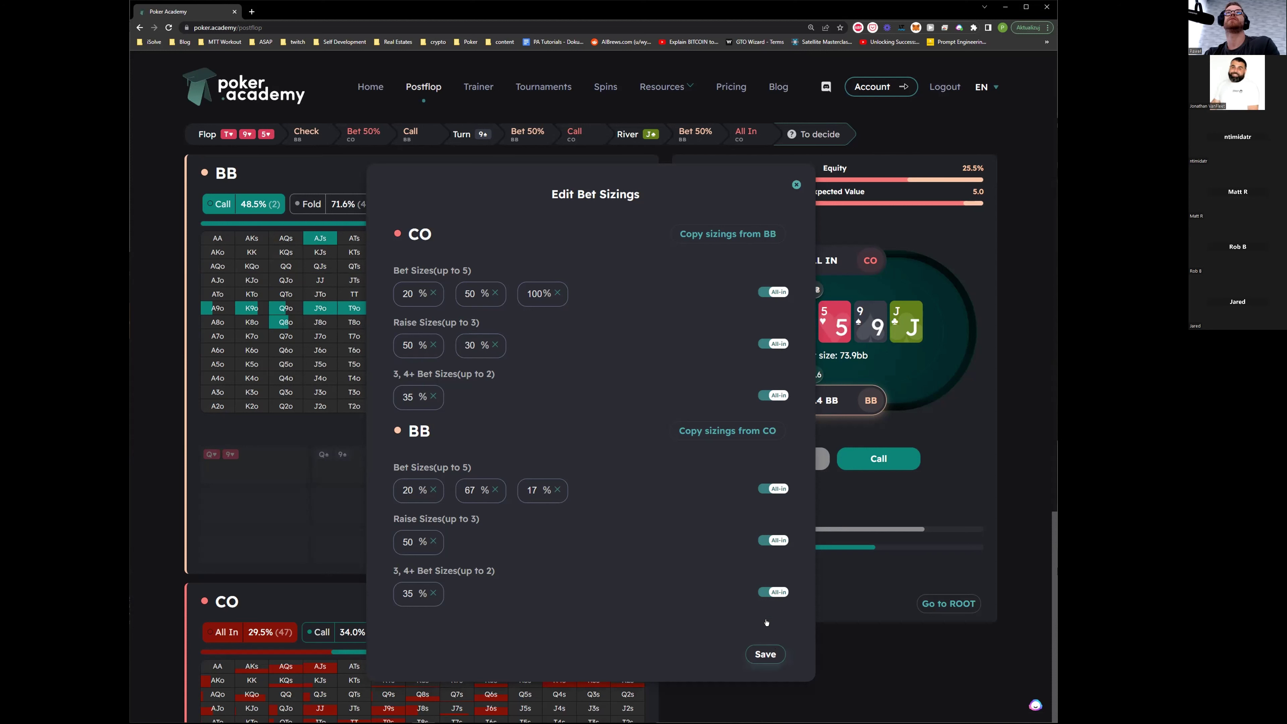
pyautogui.click(765, 653)
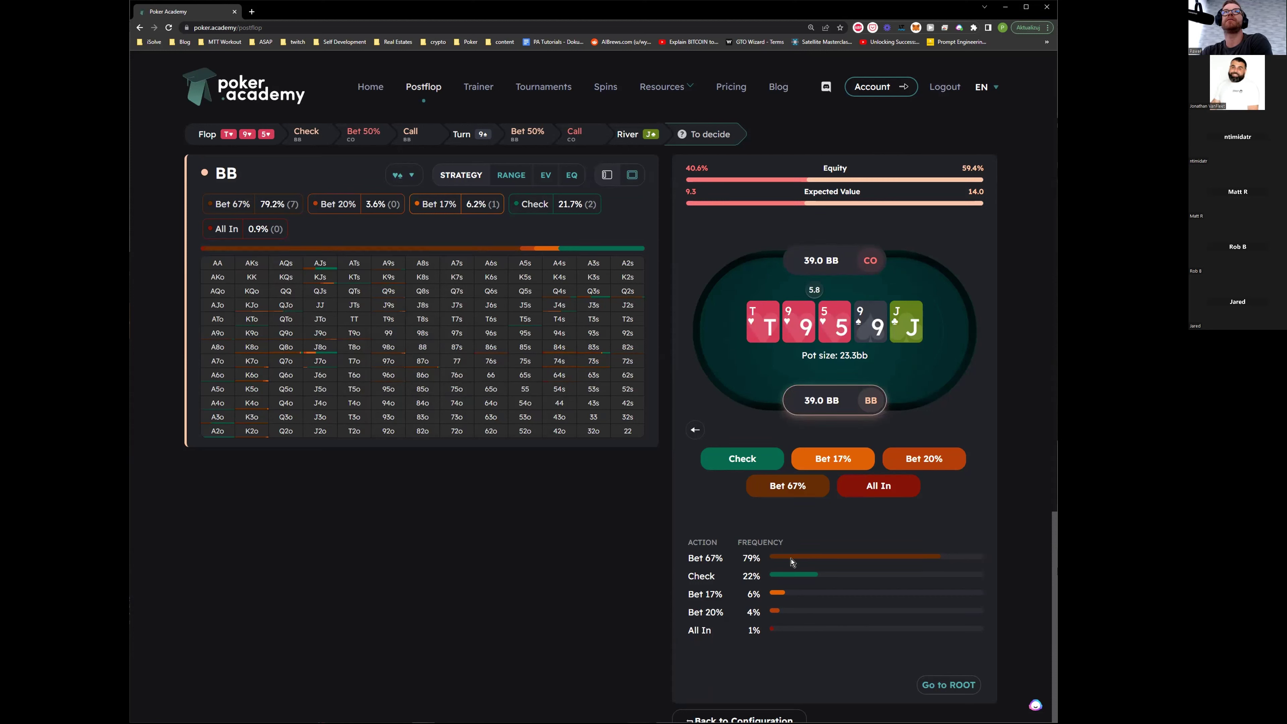
# Examine the BB's recalculated river strategy for A4s, J3s and 82s, and normalize the cells of the hand grid.
pyautogui.click(559, 263)
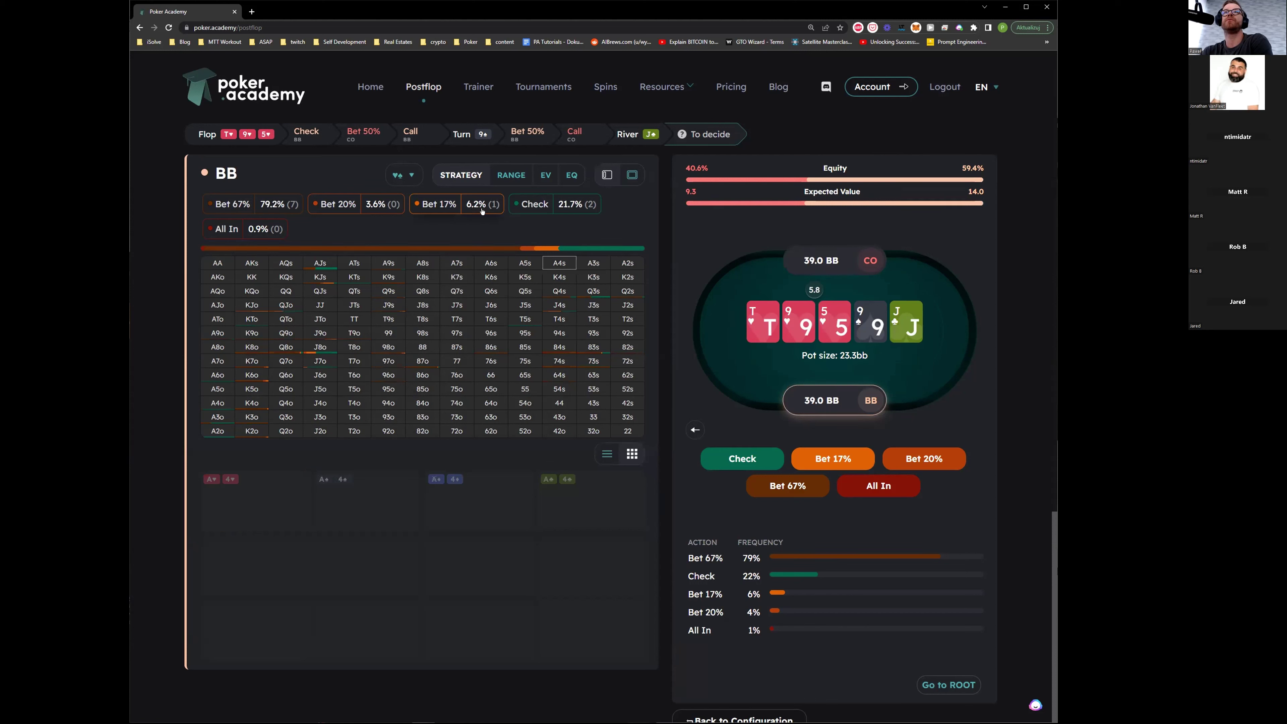
pyautogui.click(593, 305)
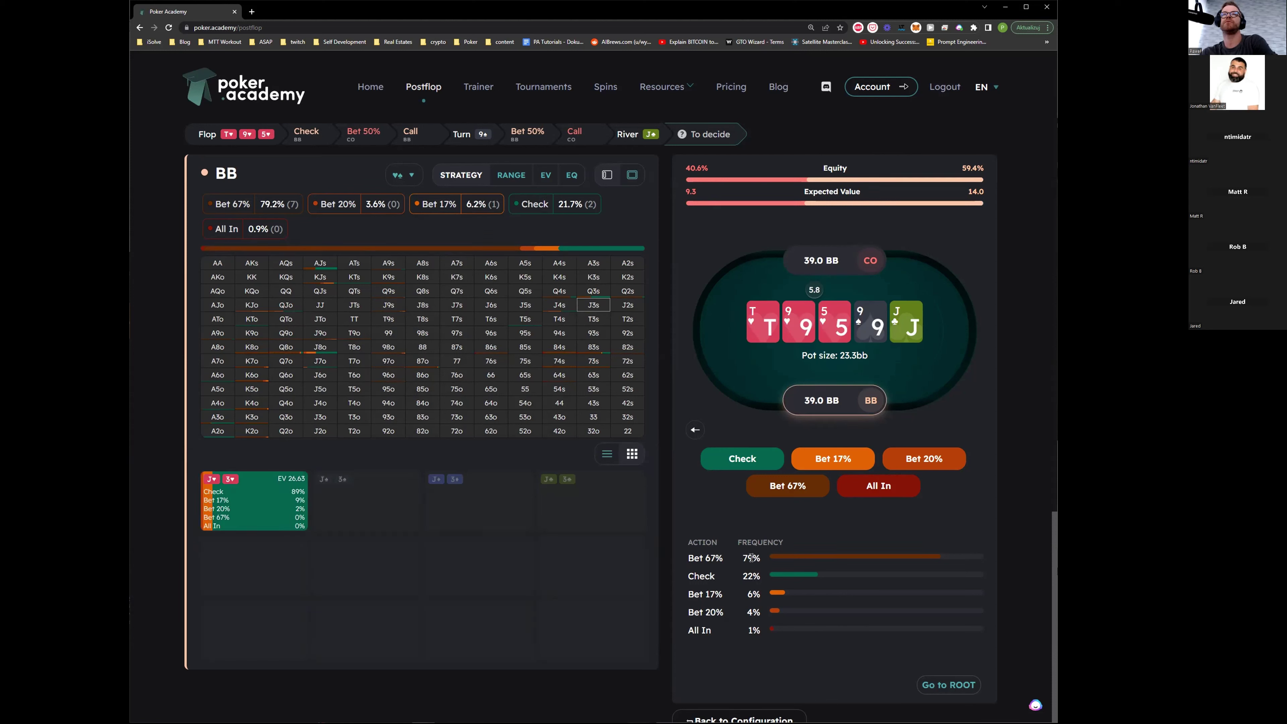
pyautogui.click(627, 346)
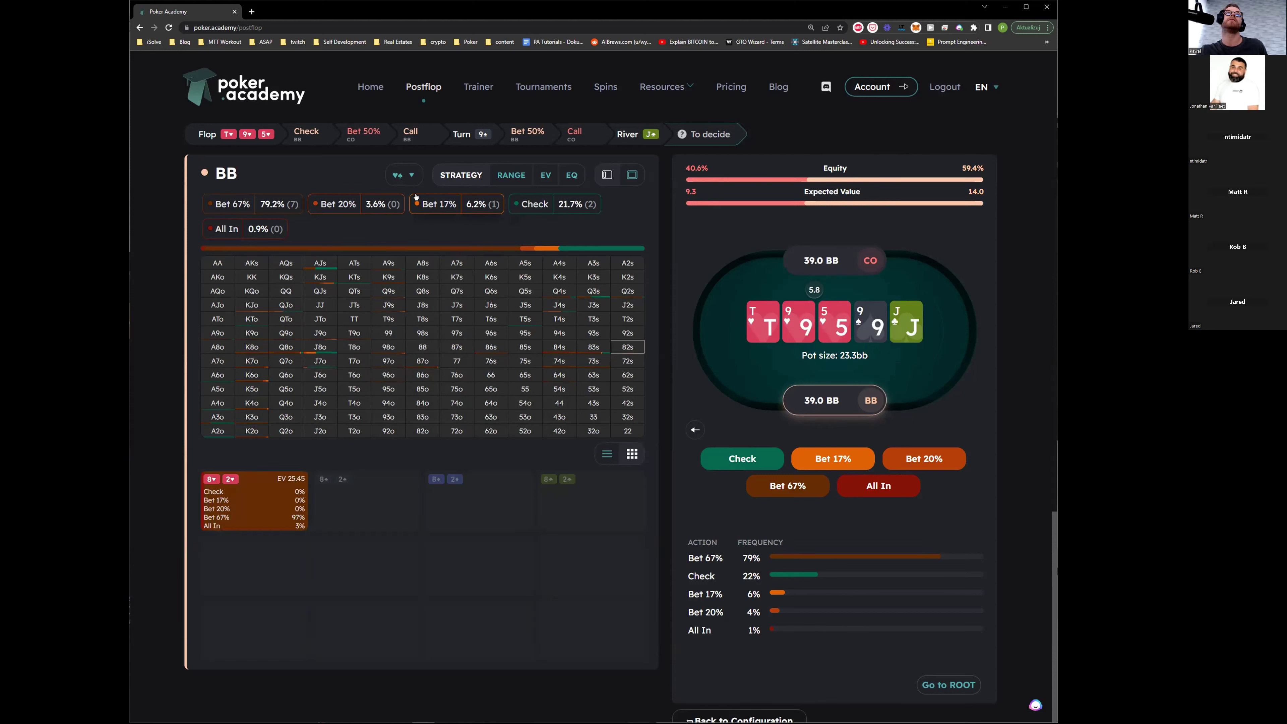
pyautogui.click(632, 175)
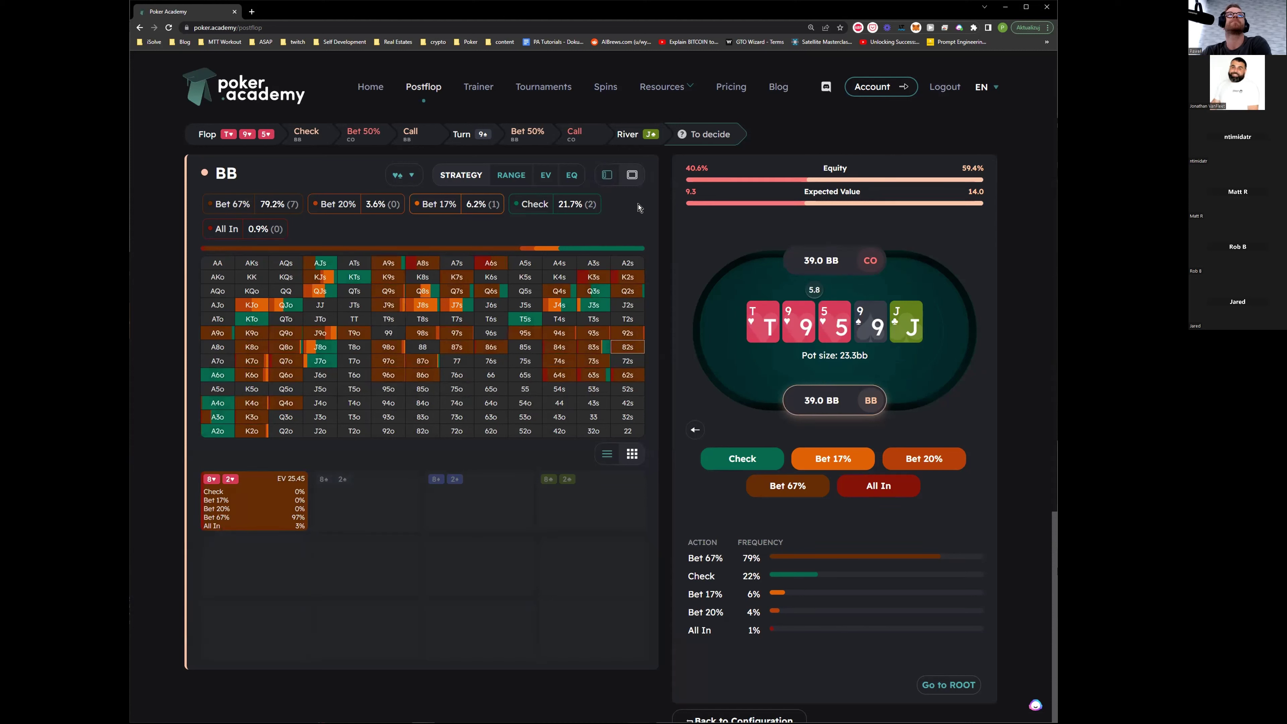
# Compare the BB's river bet frequencies for the J9o, K8o, K7o and Q7o combos.
pyautogui.click(320, 332)
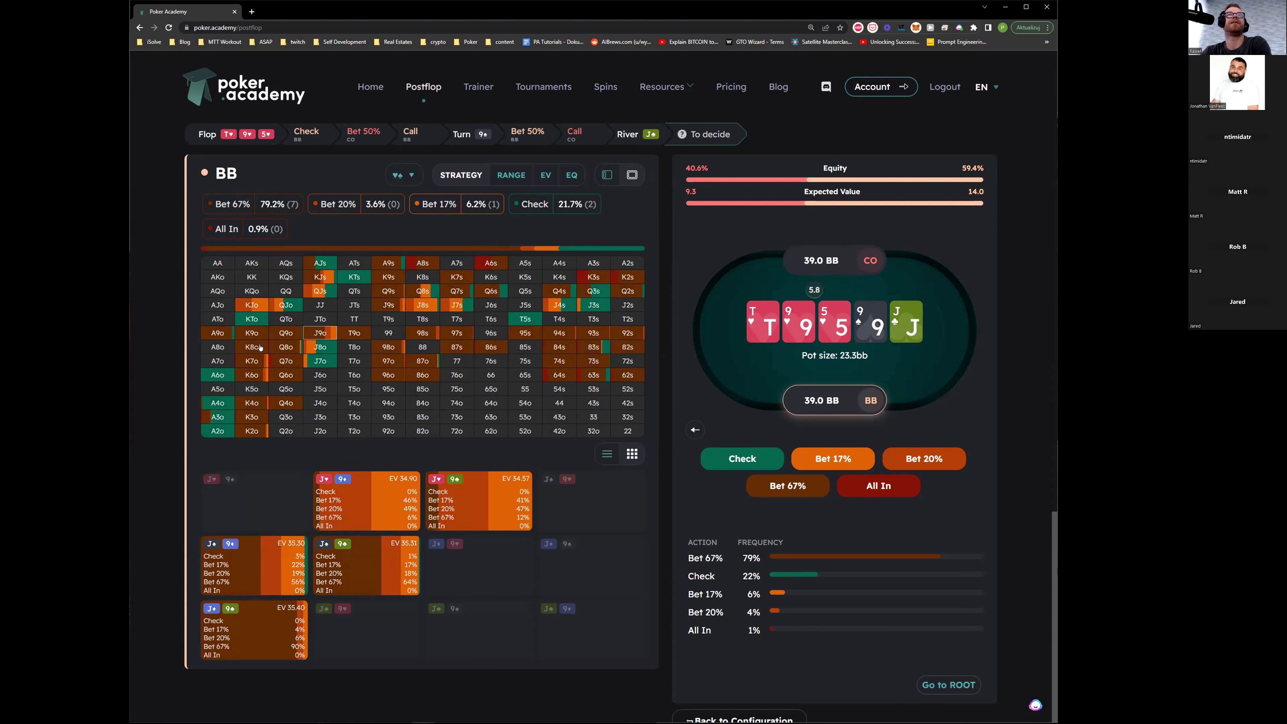
pyautogui.click(260, 347)
pyautogui.click(249, 359)
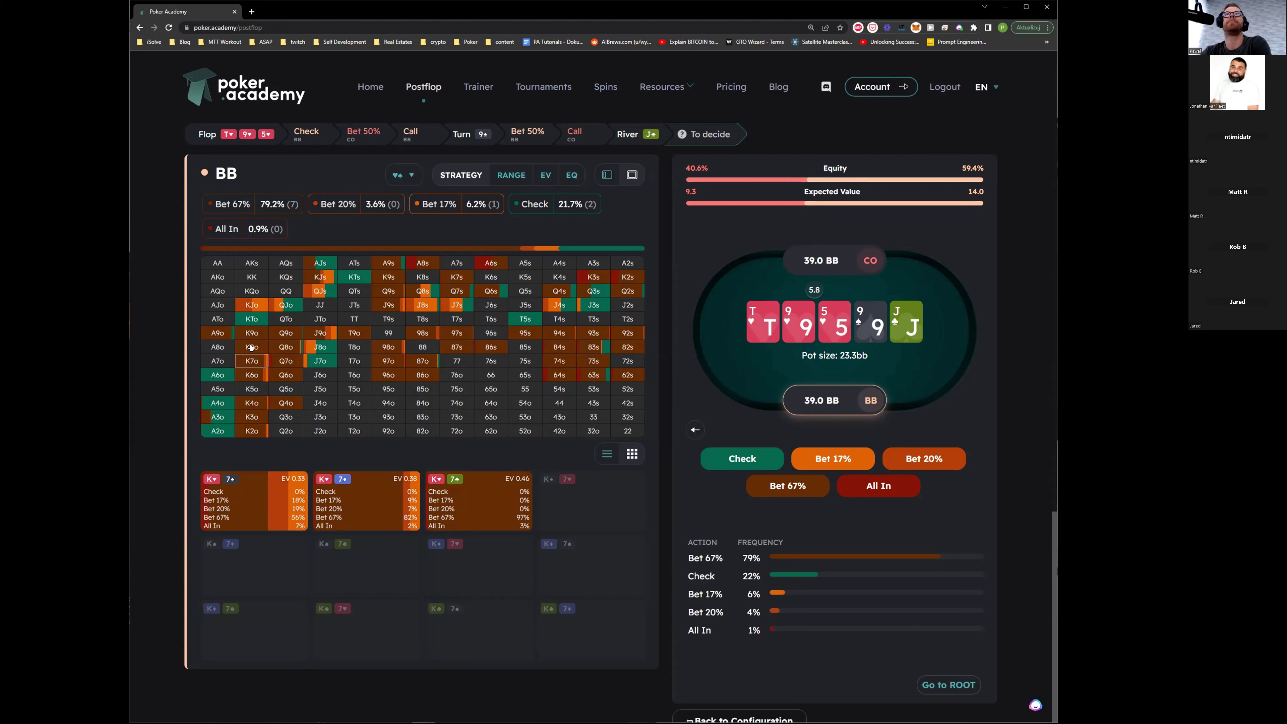
pyautogui.click(251, 348)
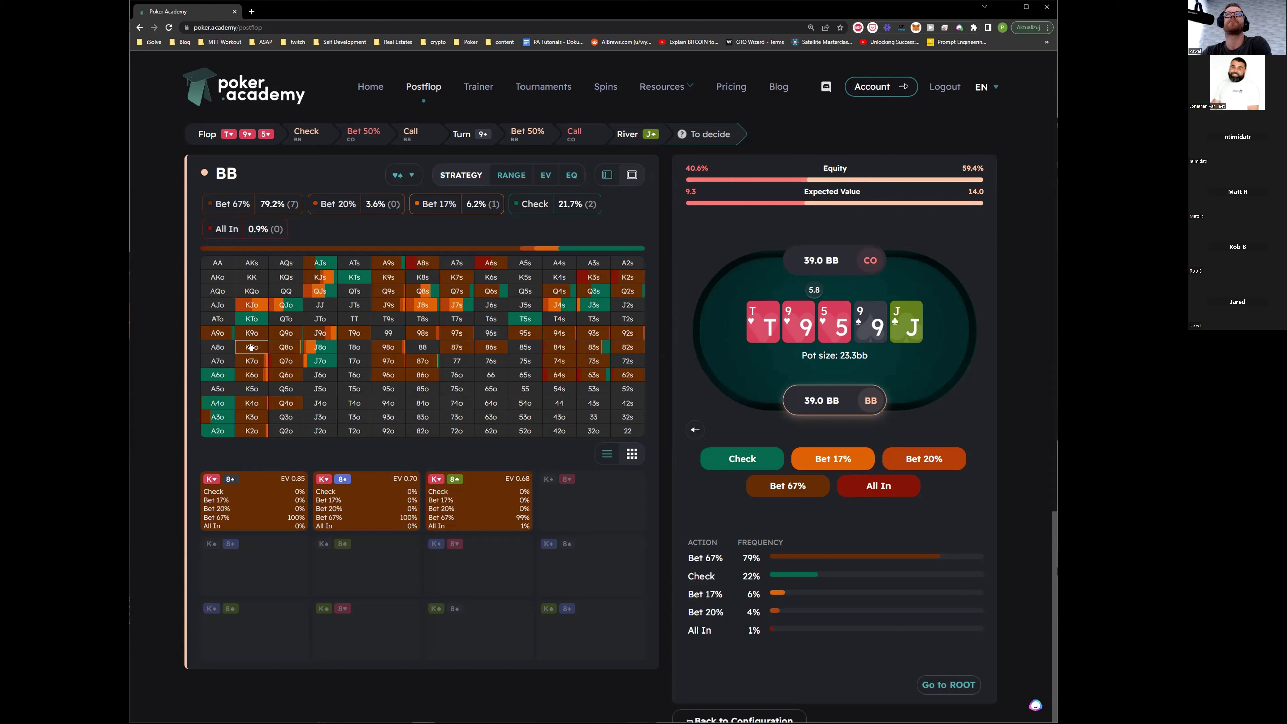
pyautogui.click(286, 360)
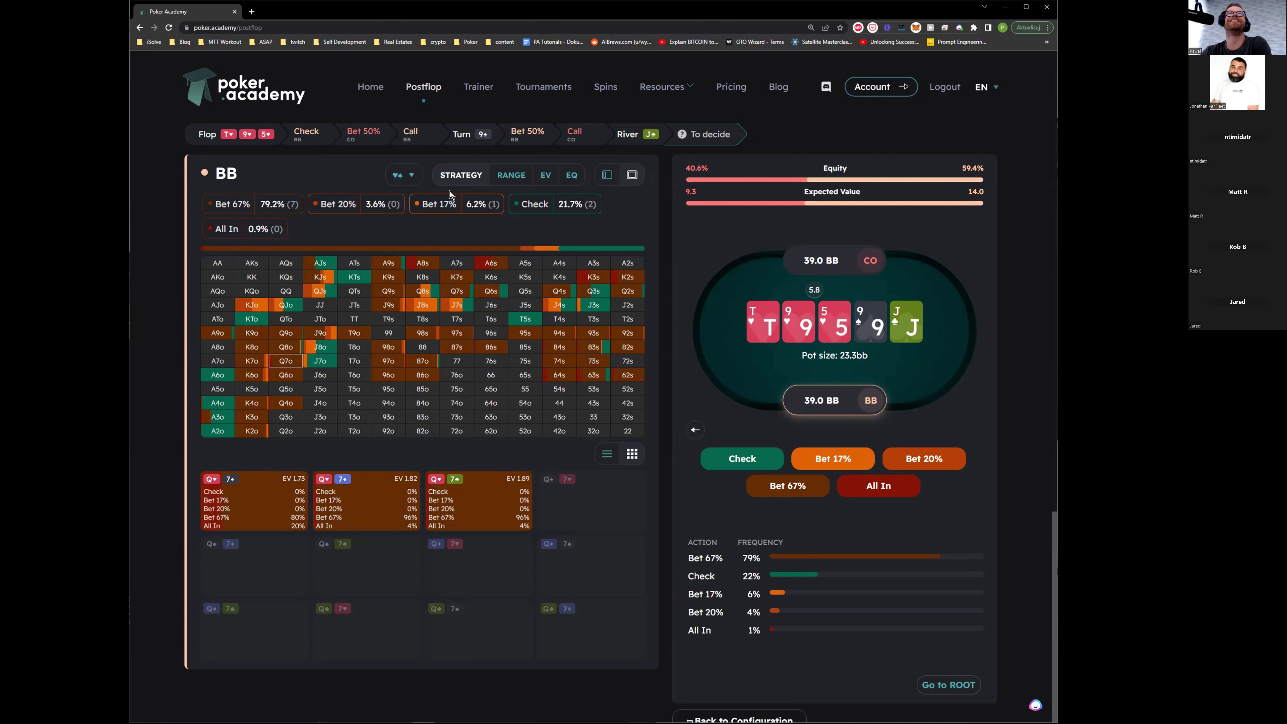
# Filter the BB's river strategy to all-in hands and examine combos such as K4o, Q7o, K6o and A3o.
pyautogui.click(418, 262)
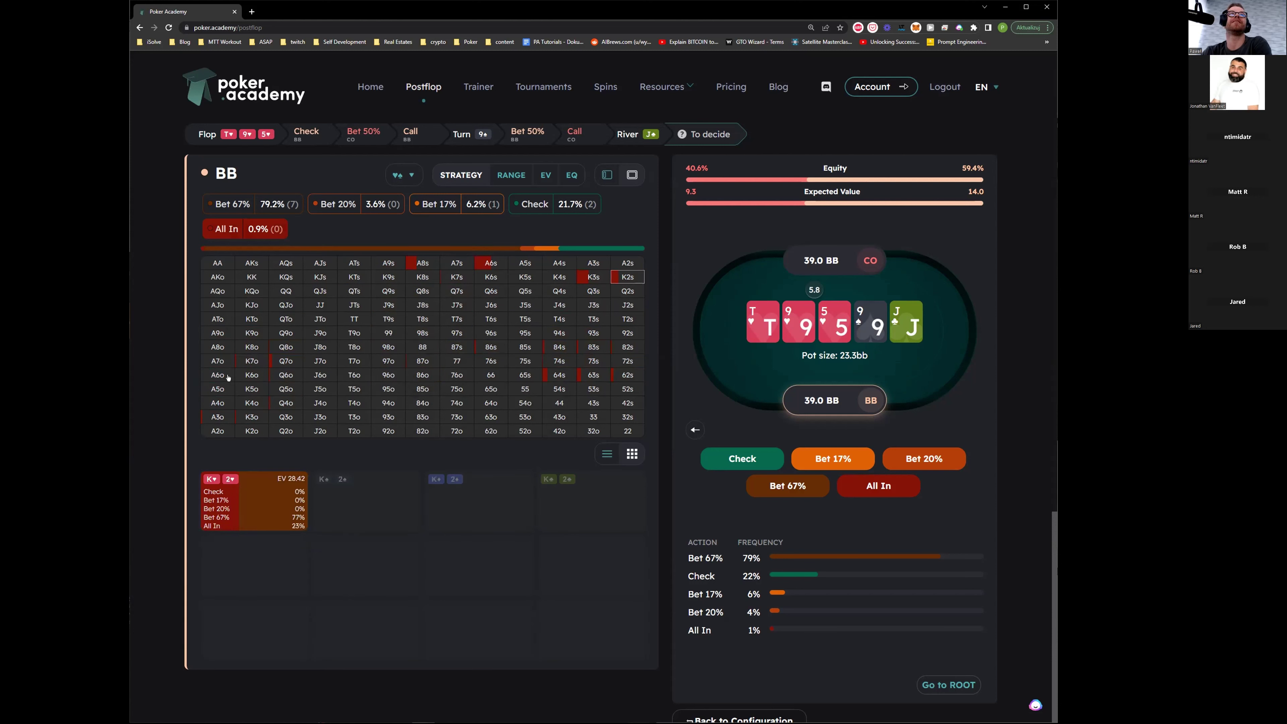
pyautogui.click(256, 361)
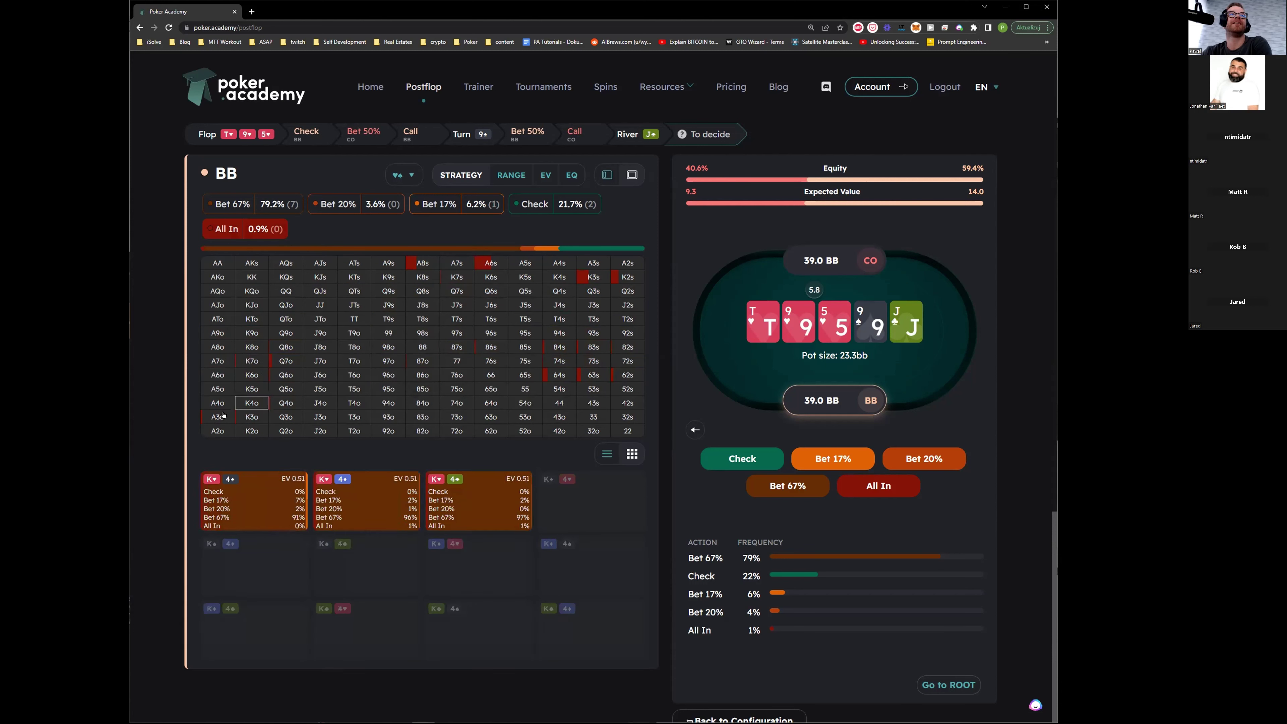
pyautogui.click(274, 415)
pyautogui.click(259, 361)
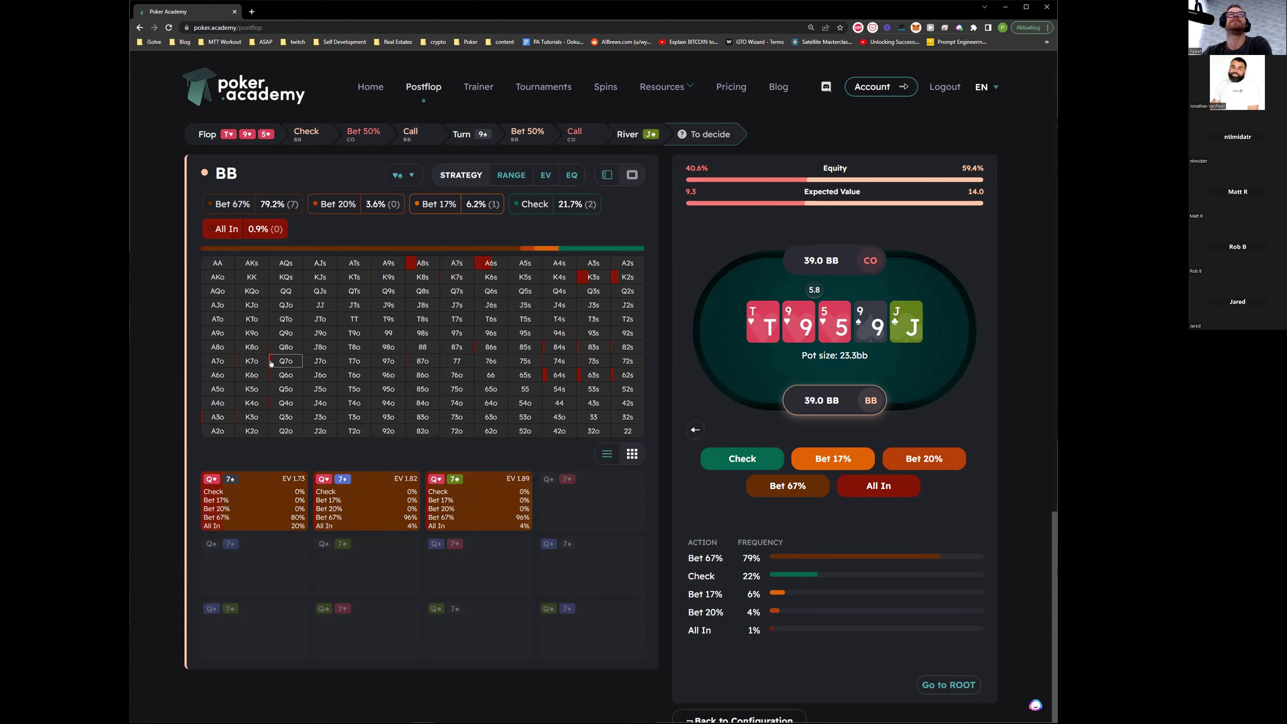
pyautogui.click(252, 375)
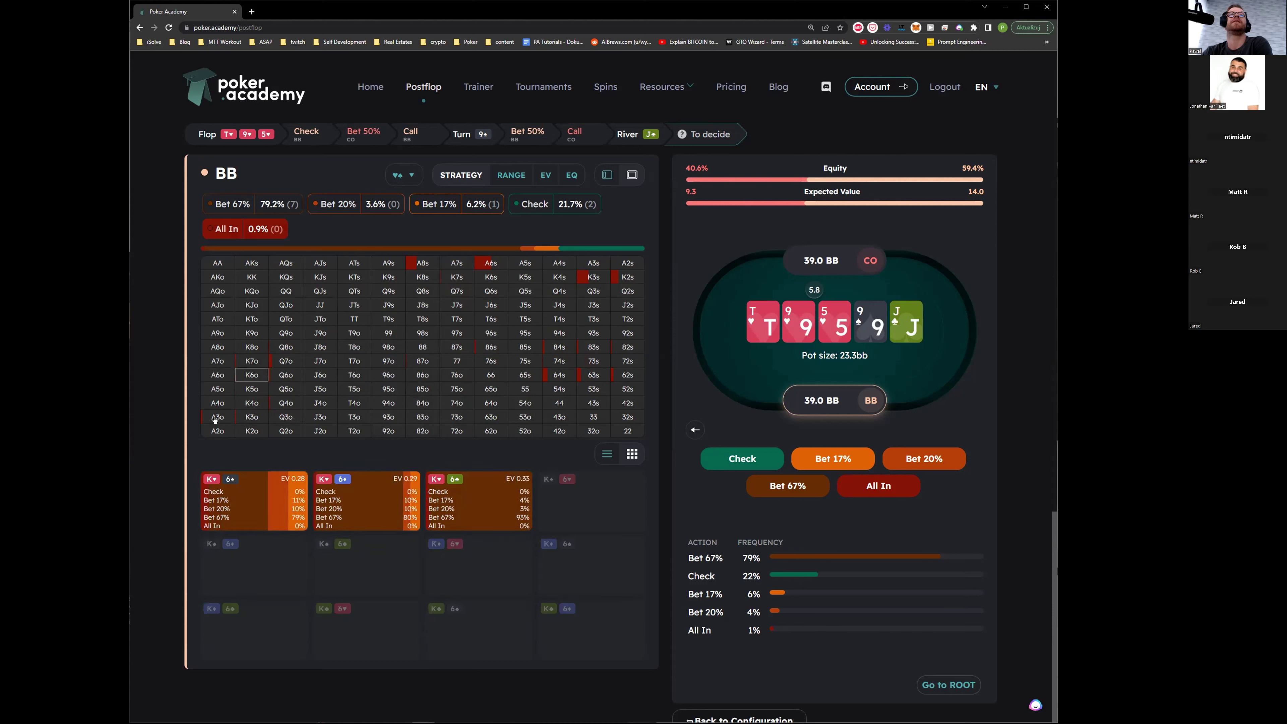
pyautogui.click(215, 418)
pyautogui.click(249, 361)
# Switch to the PokerTracker replayer, step past the K8 hand's river and bring up the 67 small-blind hand.
pyautogui.press('Down')
pyautogui.press('Right')
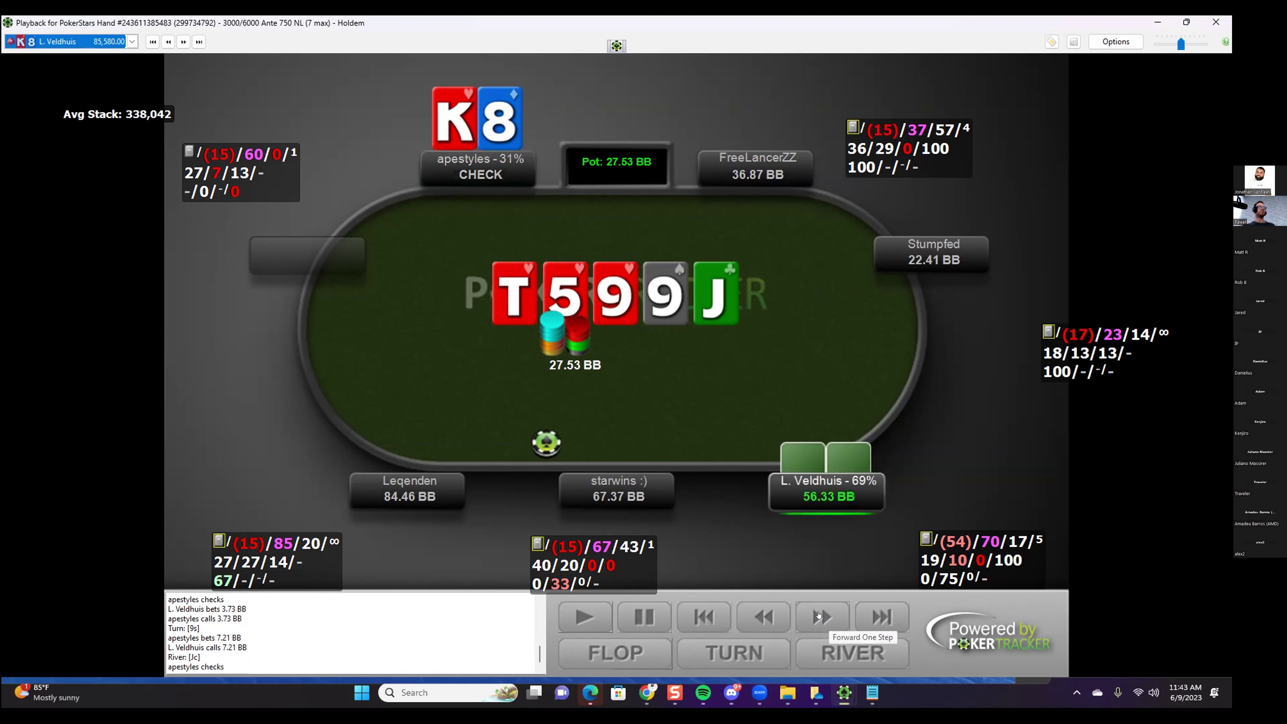
pyautogui.click(819, 614)
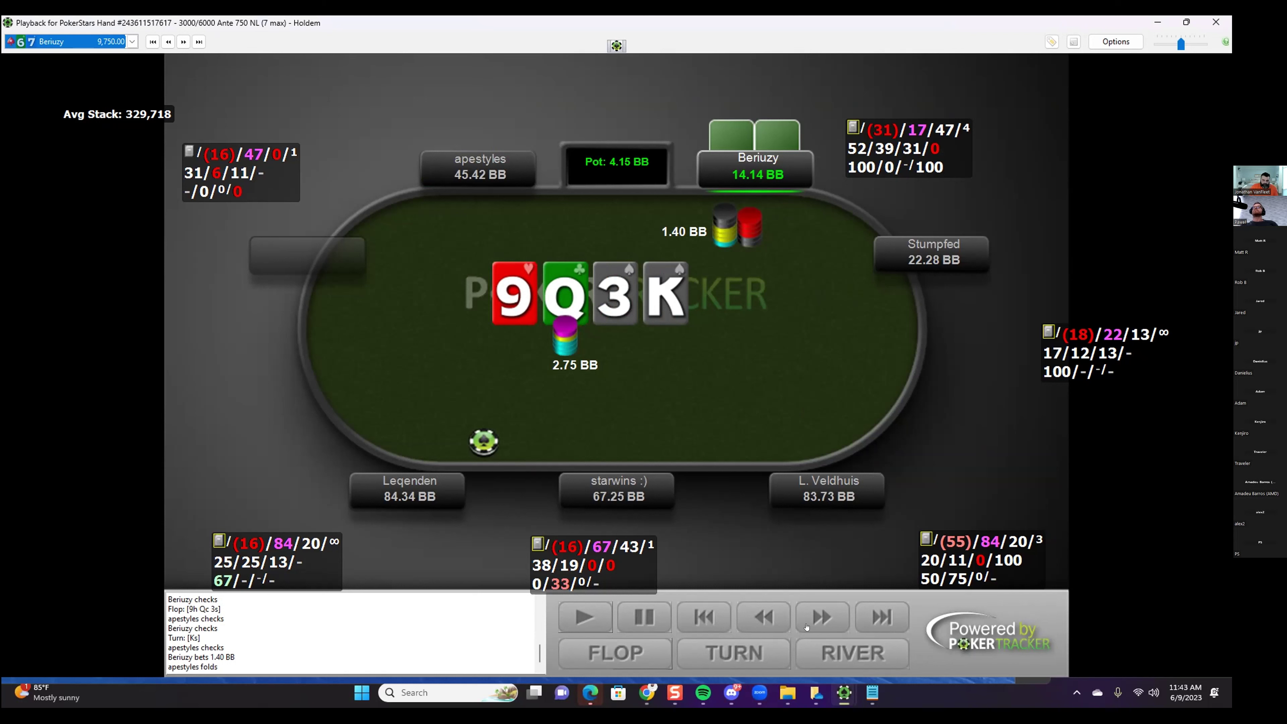
pyautogui.click(817, 615)
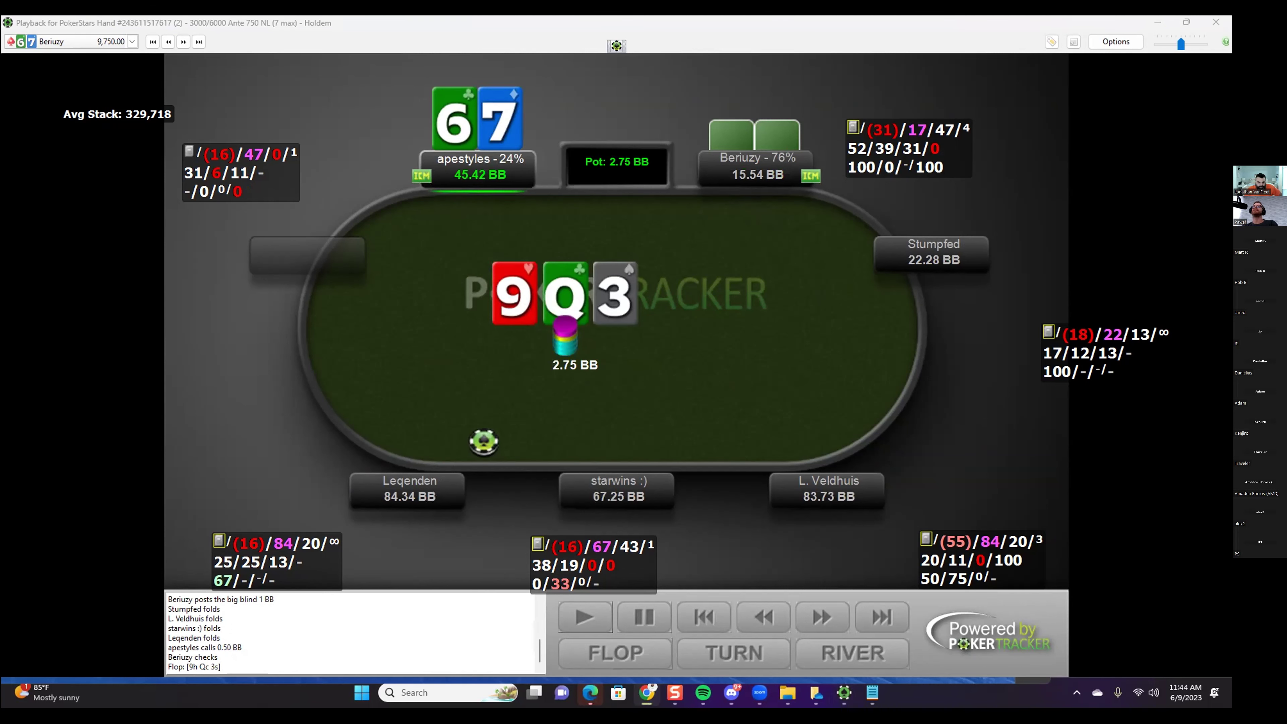
# Switch to the Poker Academy tournament charts and display the 15bb ChipEV BvB first-in range for the SB.
pyautogui.hotkey('alt', 'Tab')
pyautogui.click(649, 496)
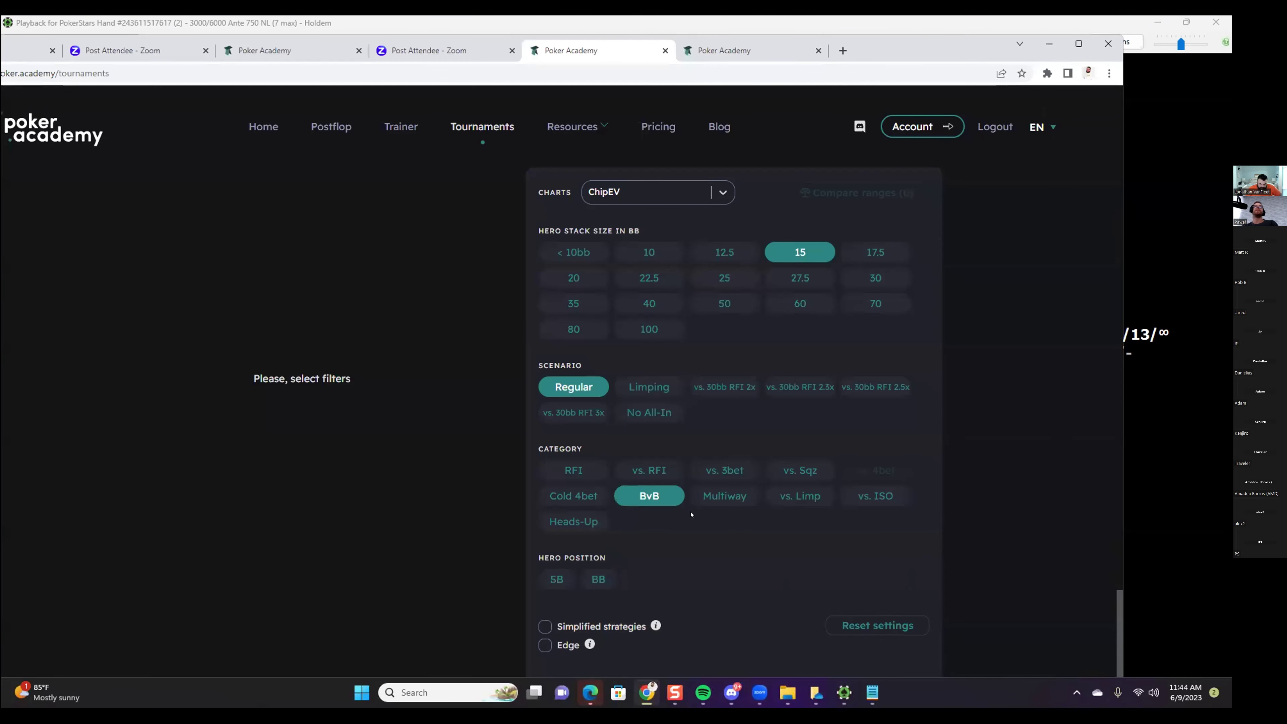
pyautogui.click(599, 579)
pyautogui.click(560, 578)
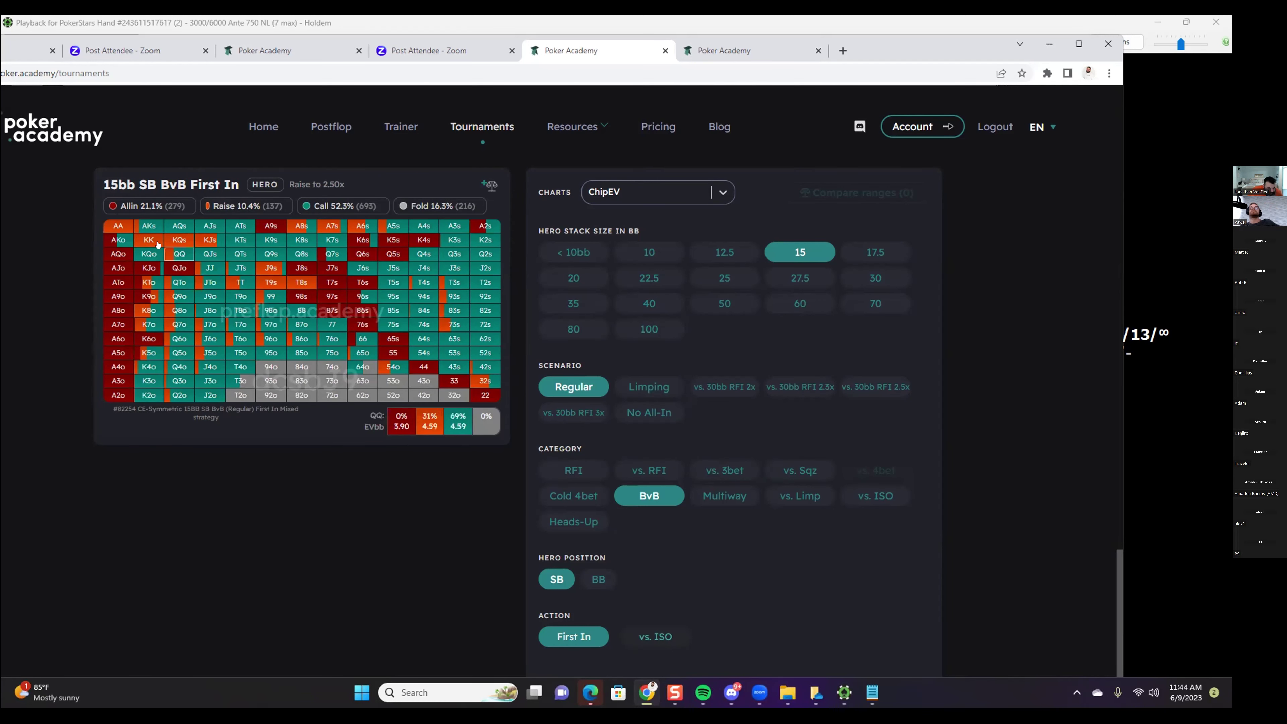
pyautogui.click(241, 280)
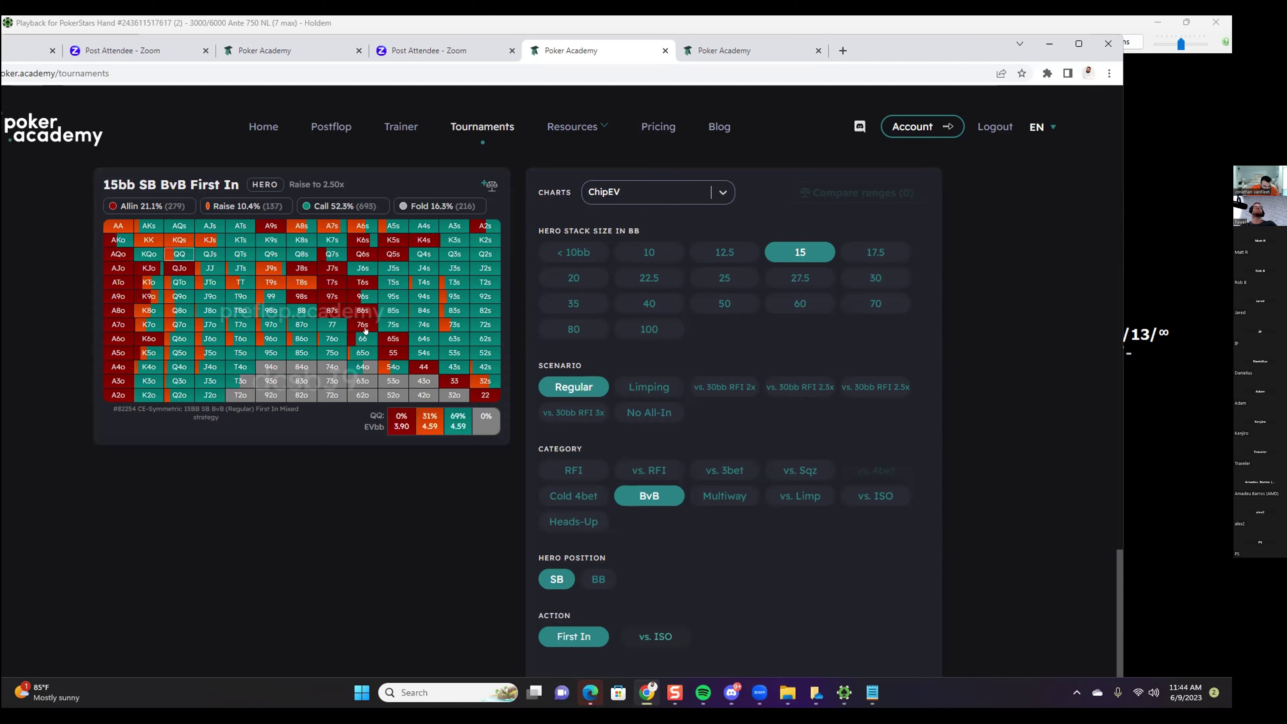
# Compare hands in the SB's ChipEV BvB first-in range between the 15bb and 12.5bb charts.
pyautogui.click(393, 353)
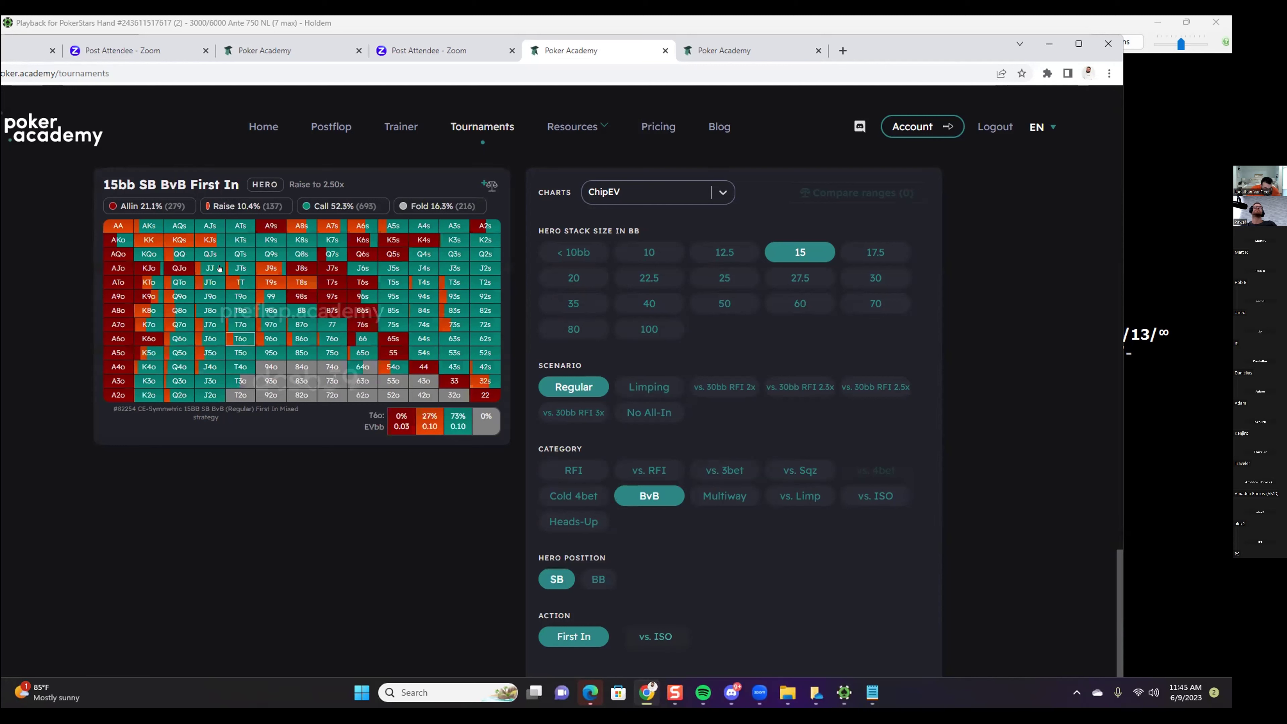
pyautogui.click(210, 268)
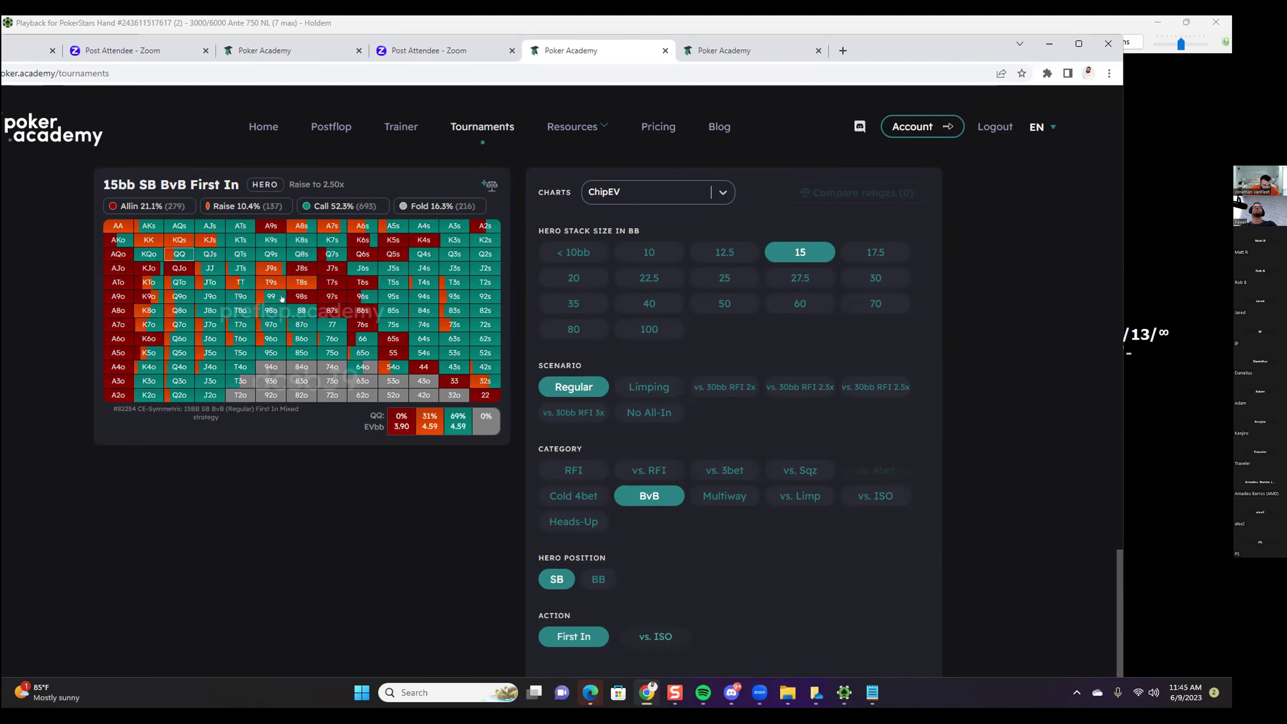
pyautogui.click(331, 324)
pyautogui.click(725, 252)
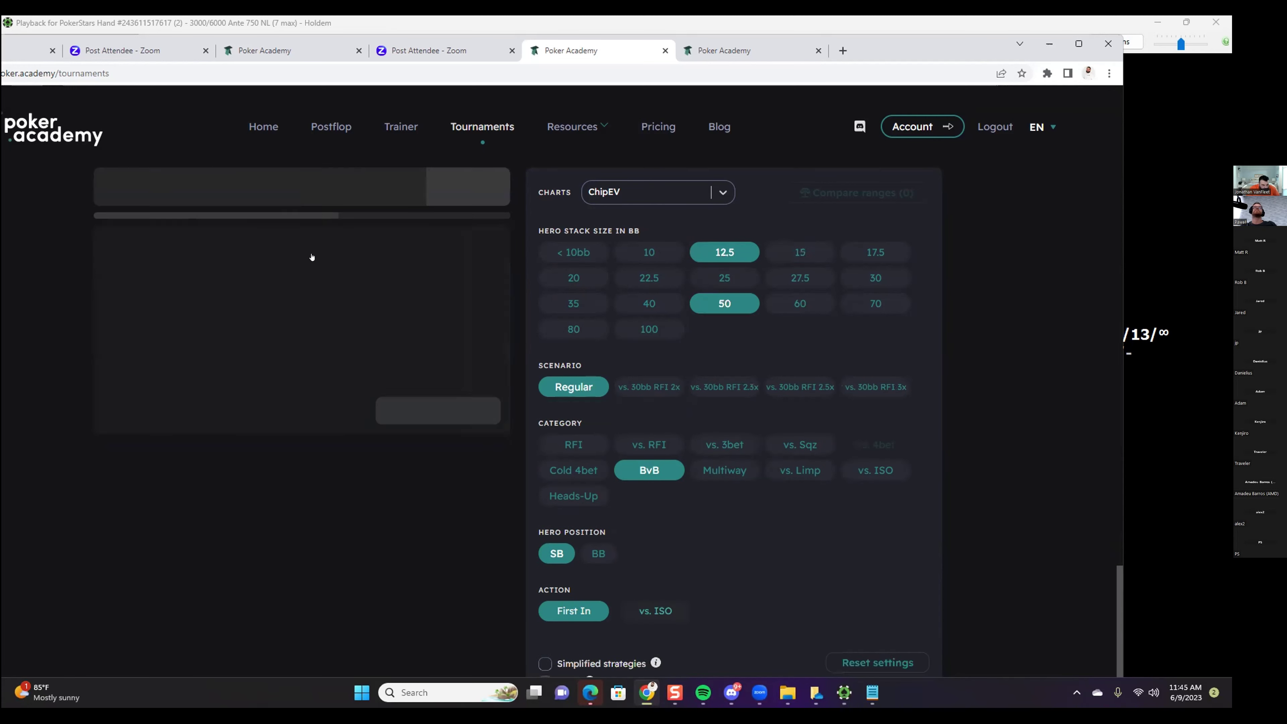
pyautogui.click(133, 231)
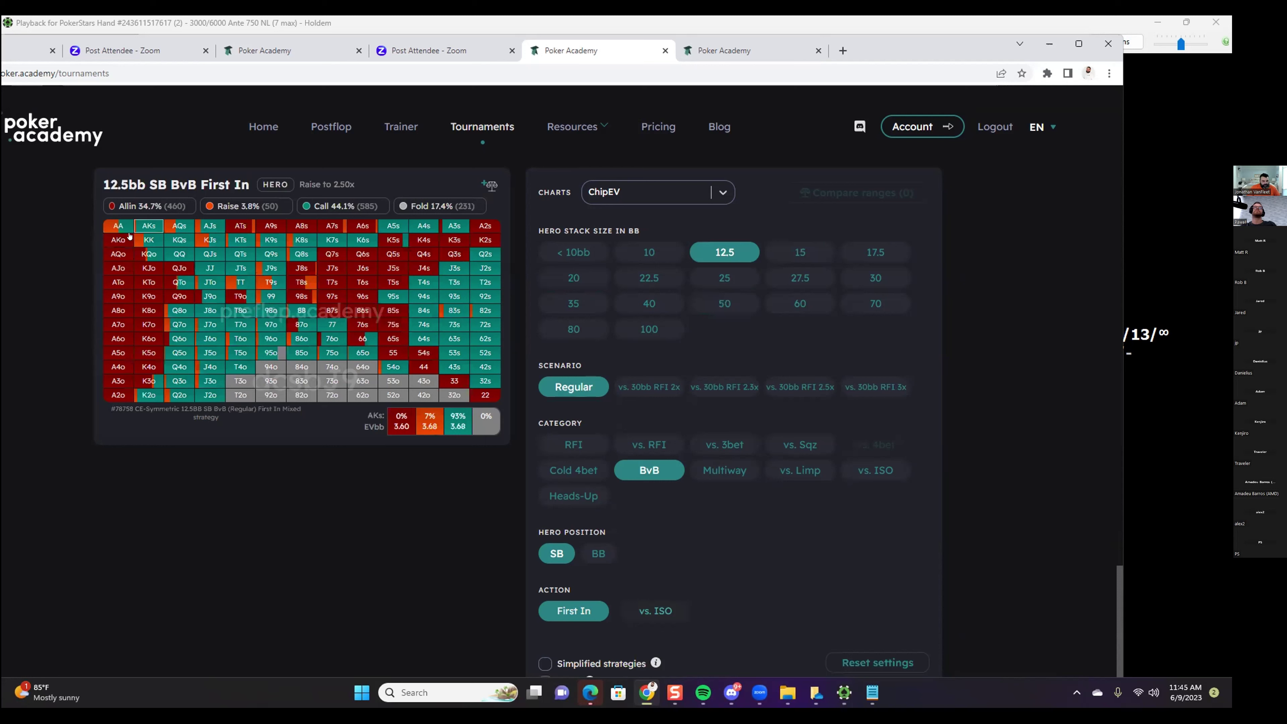
pyautogui.click(179, 254)
# Display the 15bb ChipEV BvB range for the BB vs. Limp and examine it against the SB's range.
pyautogui.click(796, 248)
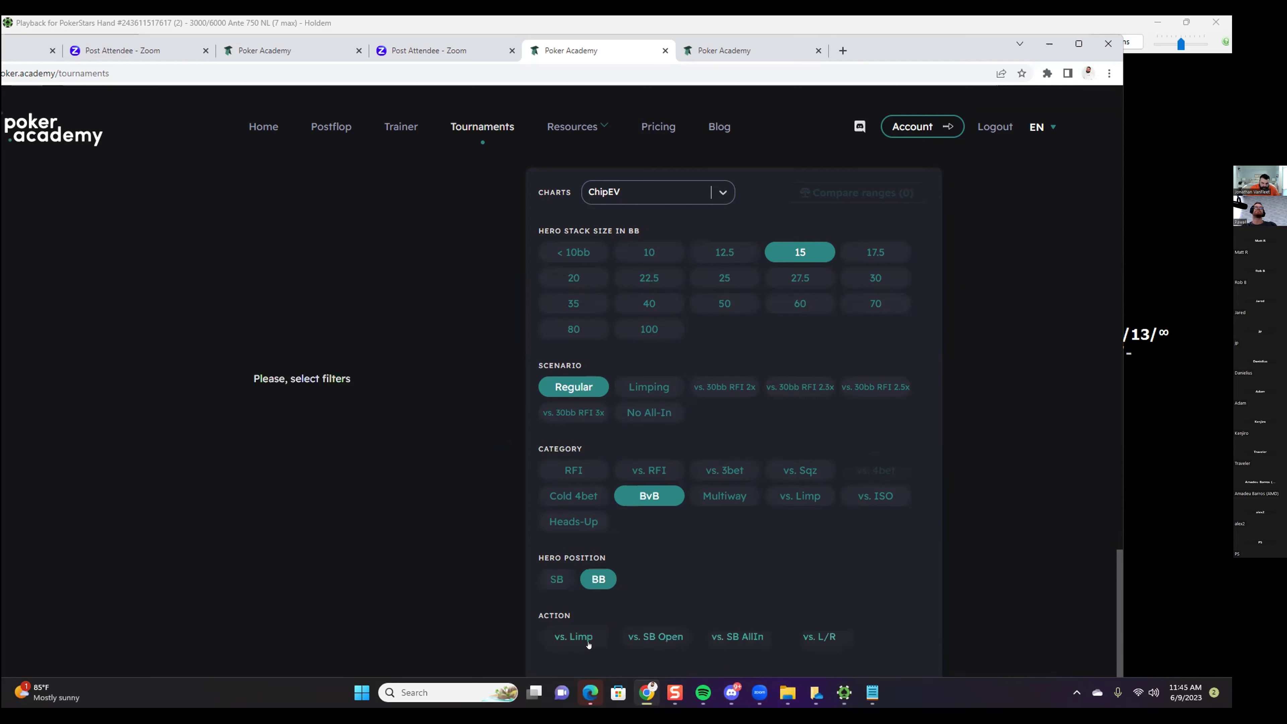
pyautogui.click(582, 640)
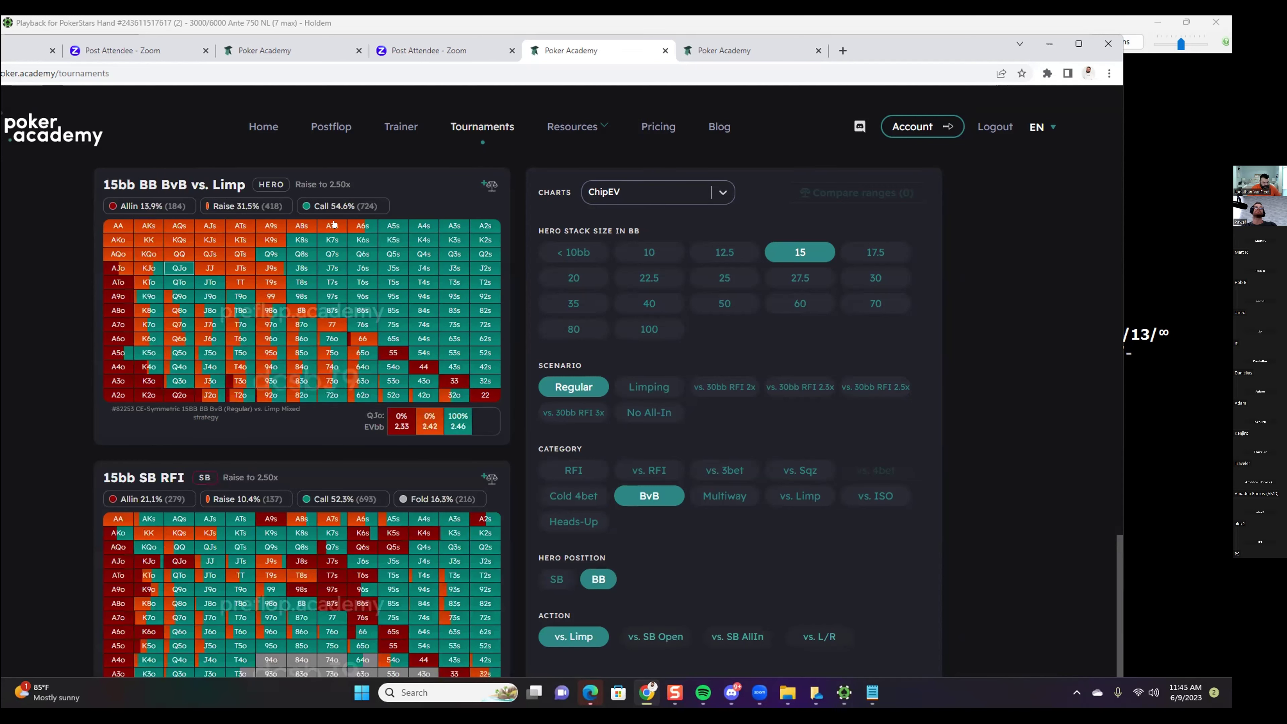
pyautogui.click(439, 306)
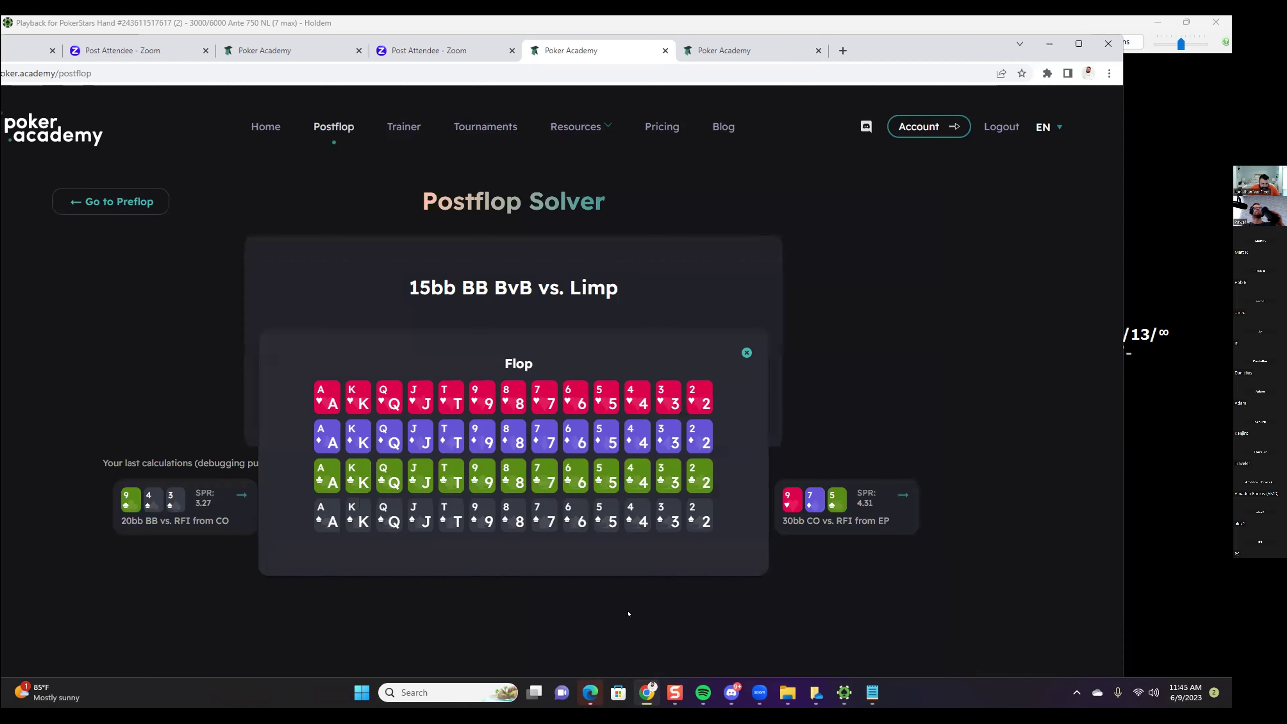
# Solve the 15bb BB BvB vs. Limp spot on a Q♣ 9♥ 3♠ flop, matching the hand in the replayer.
pyautogui.moveTo(844, 692)
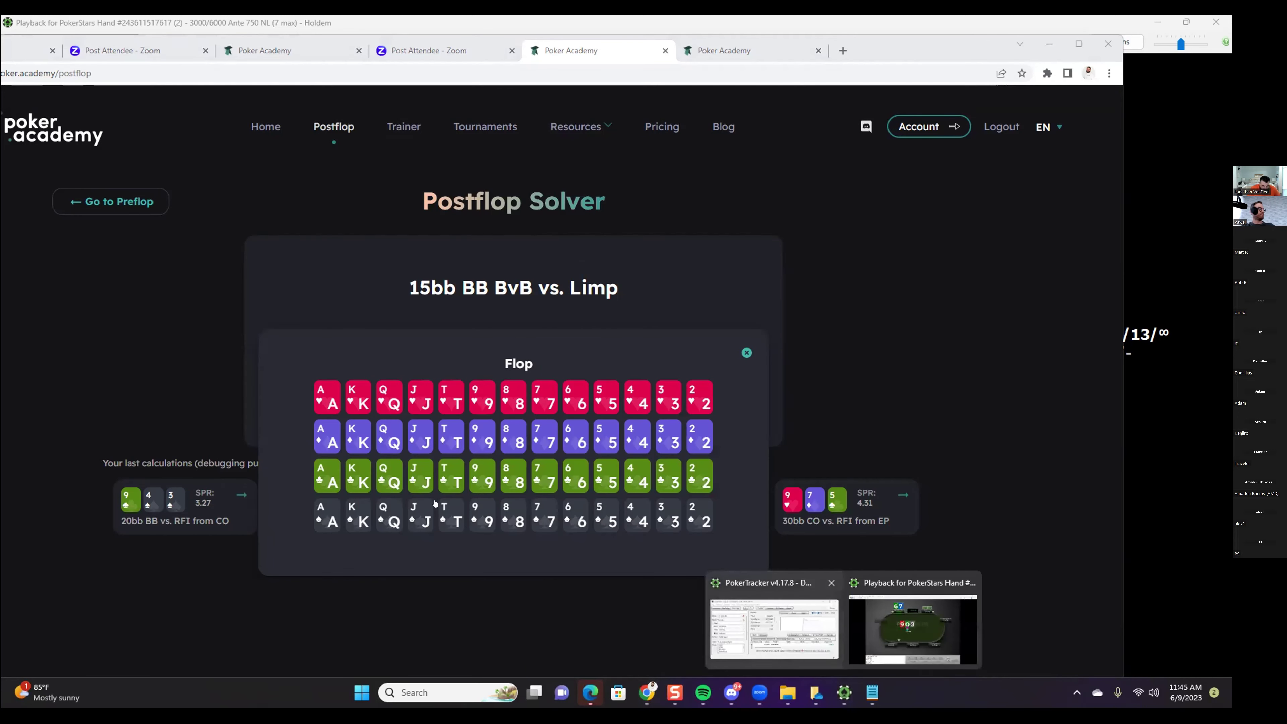
pyautogui.click(486, 409)
pyautogui.click(396, 480)
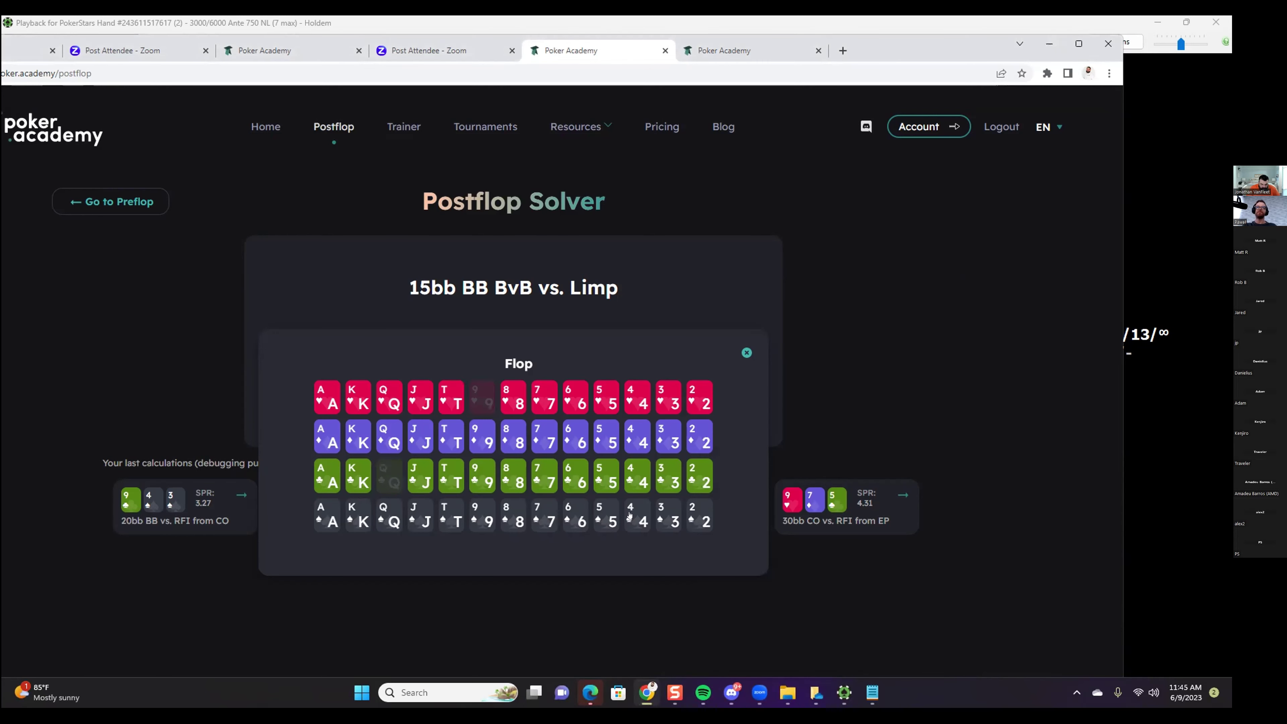
pyautogui.click(669, 514)
pyautogui.click(670, 361)
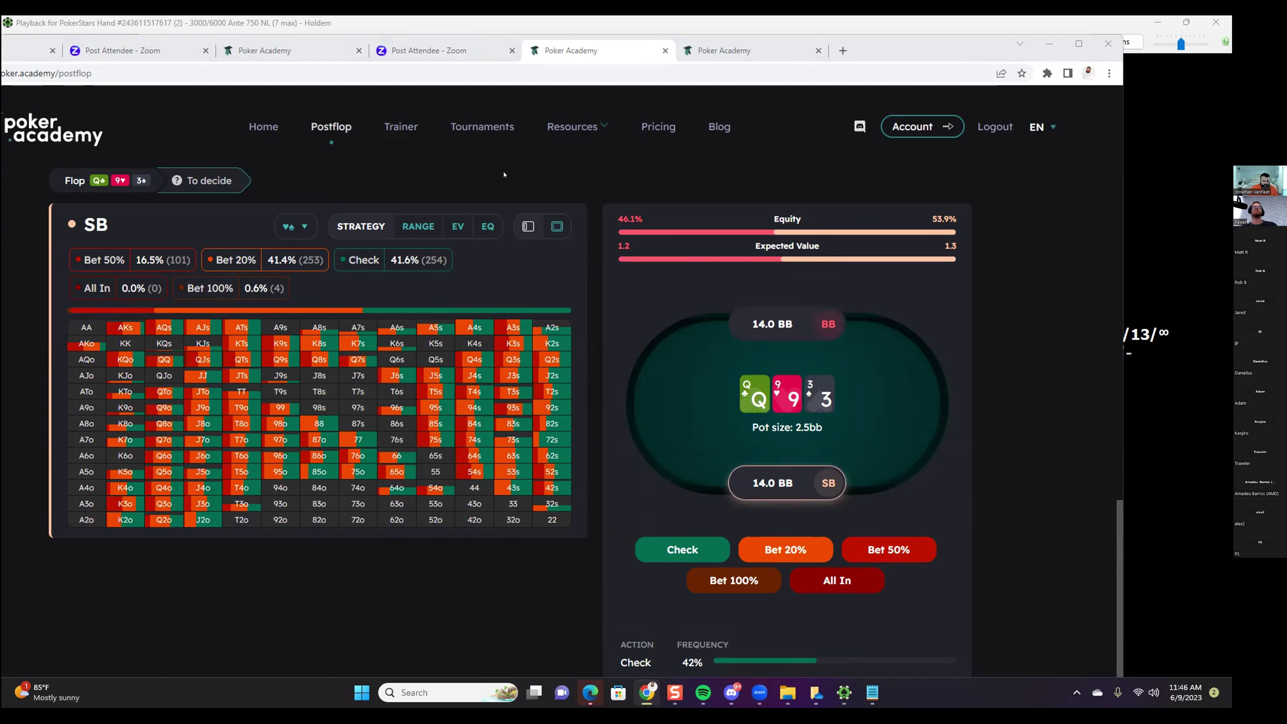
# Examine the SB's J6s combos on the flop, maximize the browser window and choose the SB's 20% bet to display the BB's response.
pyautogui.moveTo(357, 423)
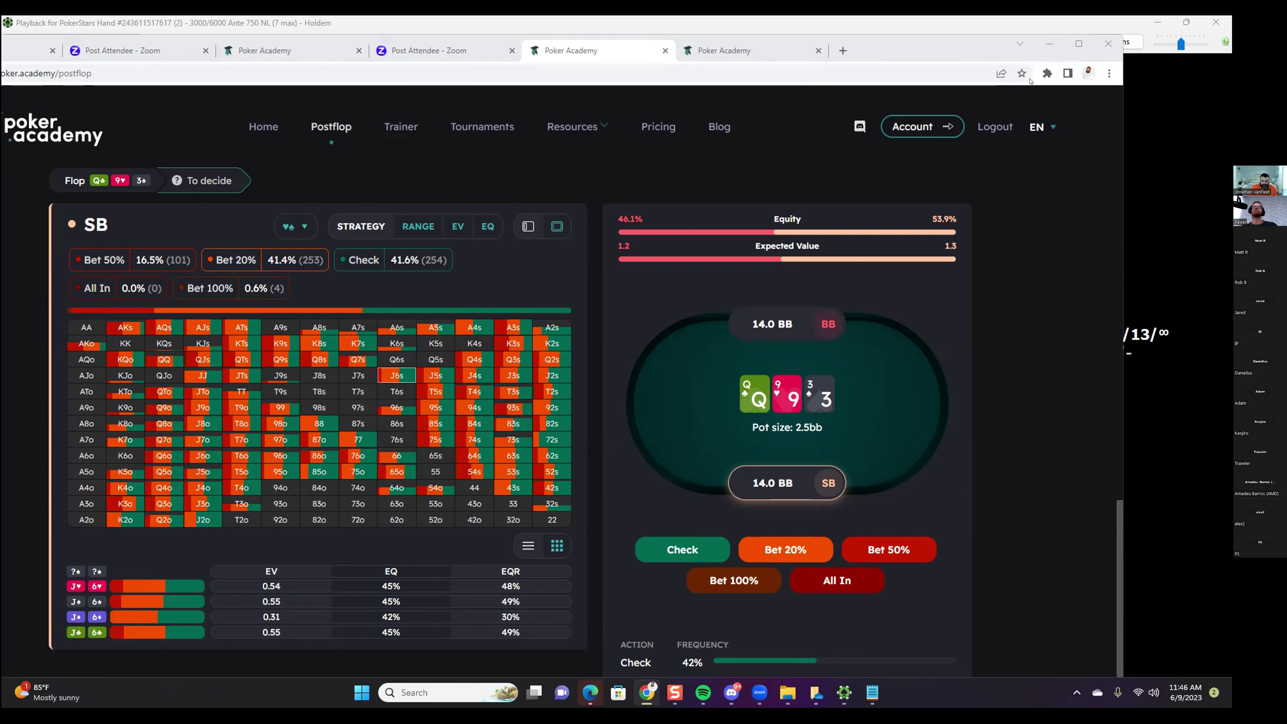
pyautogui.moveTo(1031, 81); pyautogui.dragTo(1049, 91)
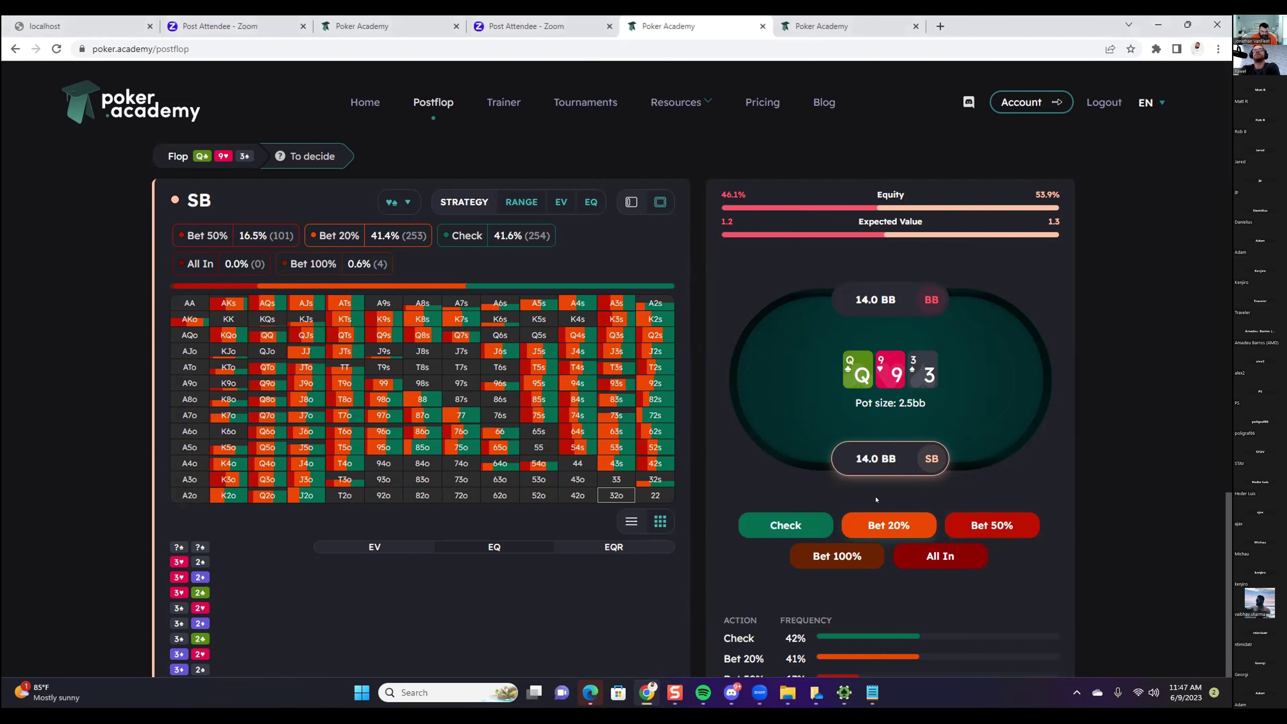
pyautogui.click(882, 522)
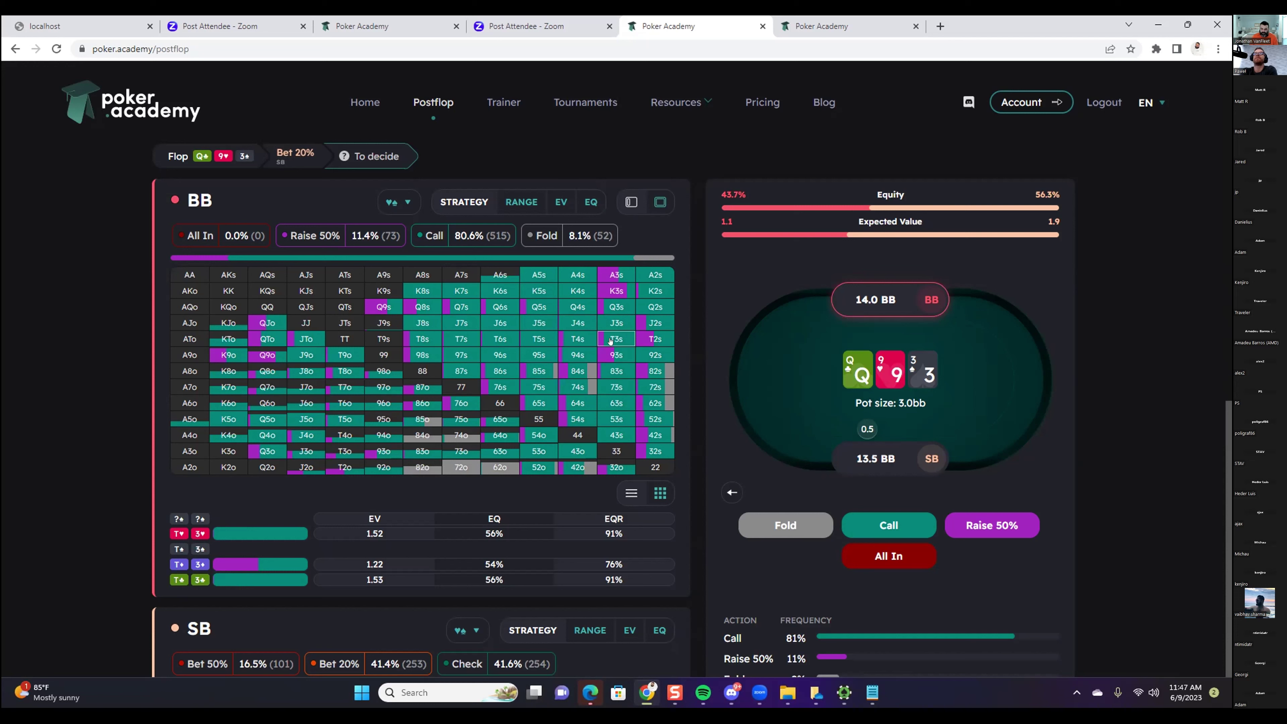
# Switch to the PokerTracker replayer, step through the rest of the 67 hand and bring up the KA hand at its turn action.
pyautogui.click(1158, 24)
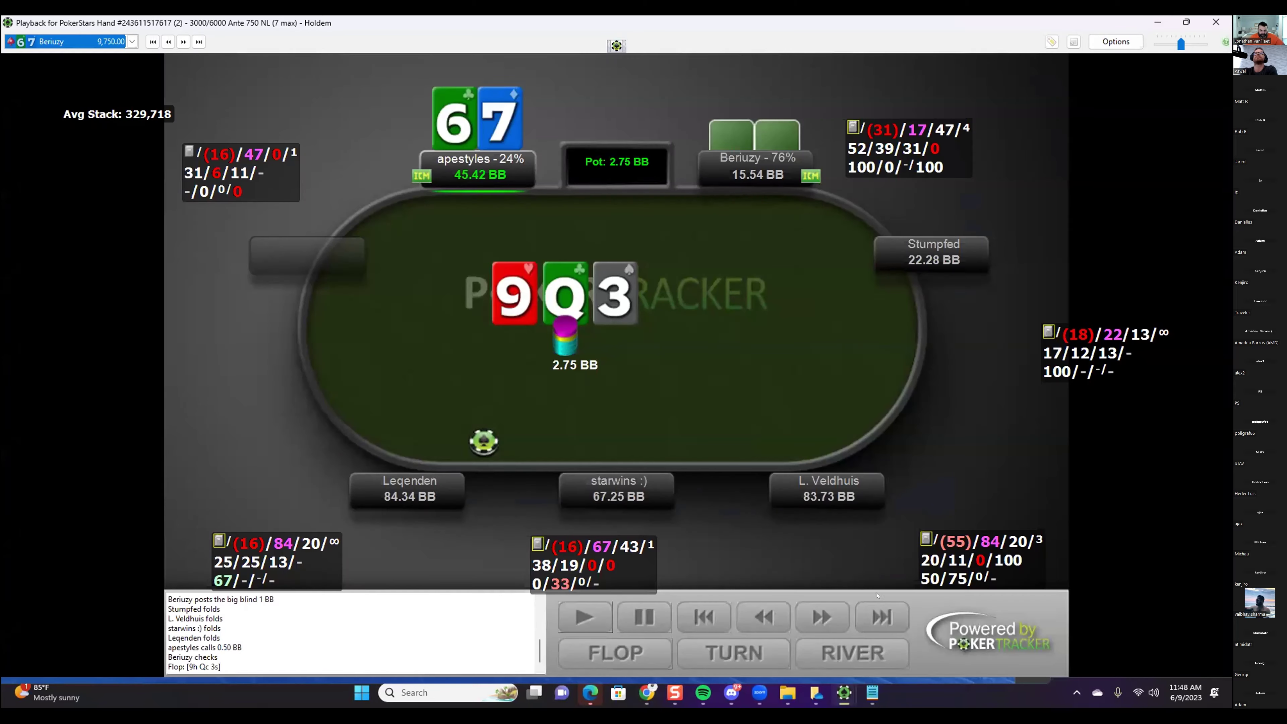
pyautogui.click(823, 616)
pyautogui.click(823, 617)
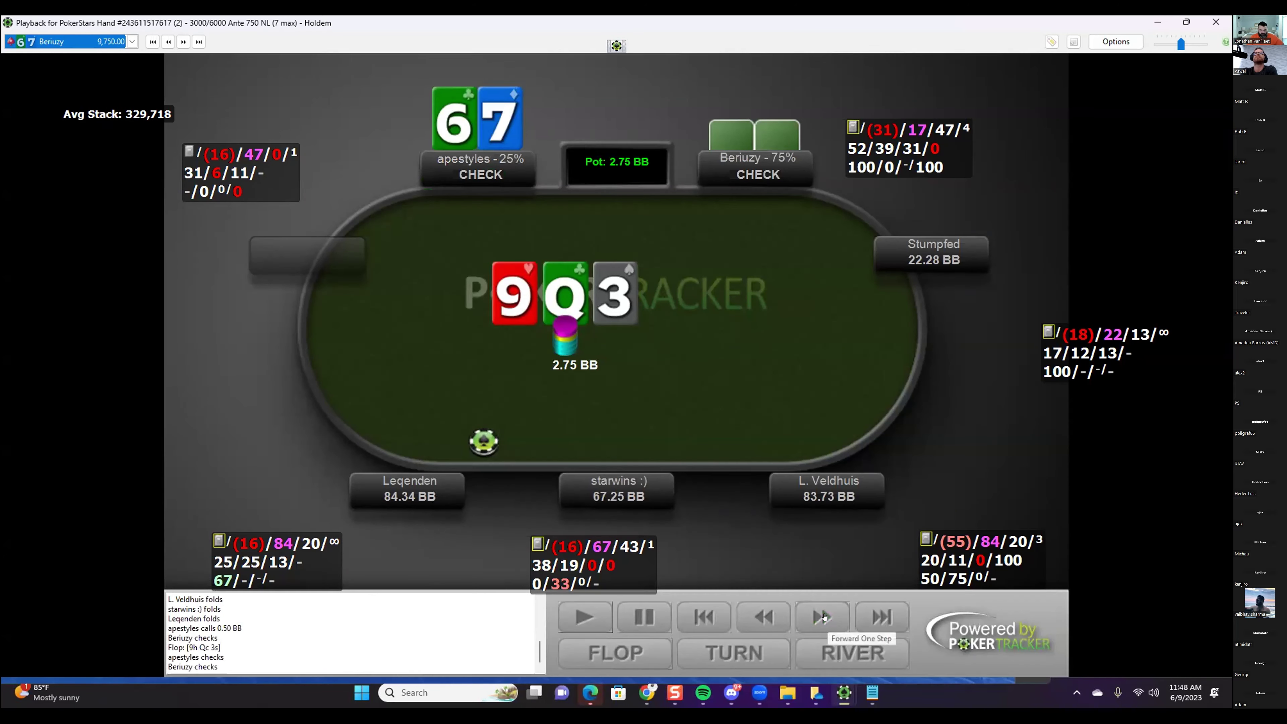
pyautogui.click(824, 617)
pyautogui.click(823, 616)
pyautogui.click(823, 617)
pyautogui.click(823, 616)
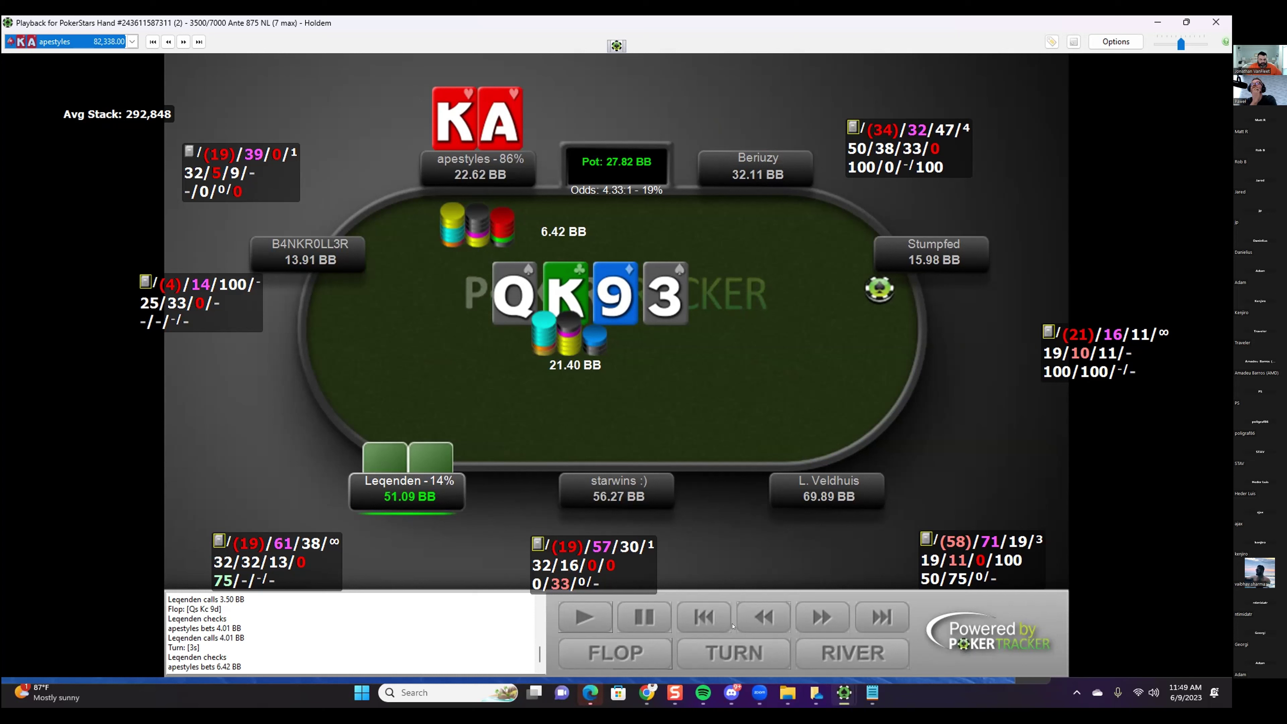
# Replay the KA hand's turn bet and the opponent's response, and return to the point before the bet.
pyautogui.click(763, 619)
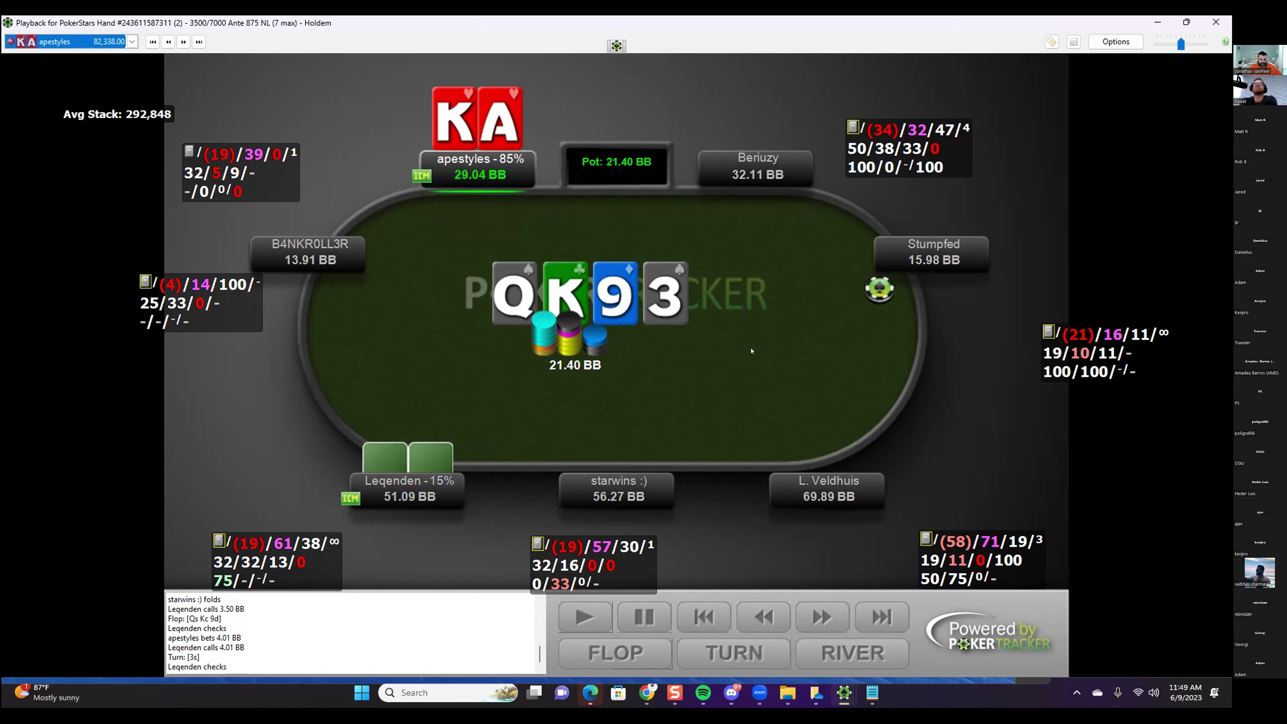
pyautogui.click(816, 615)
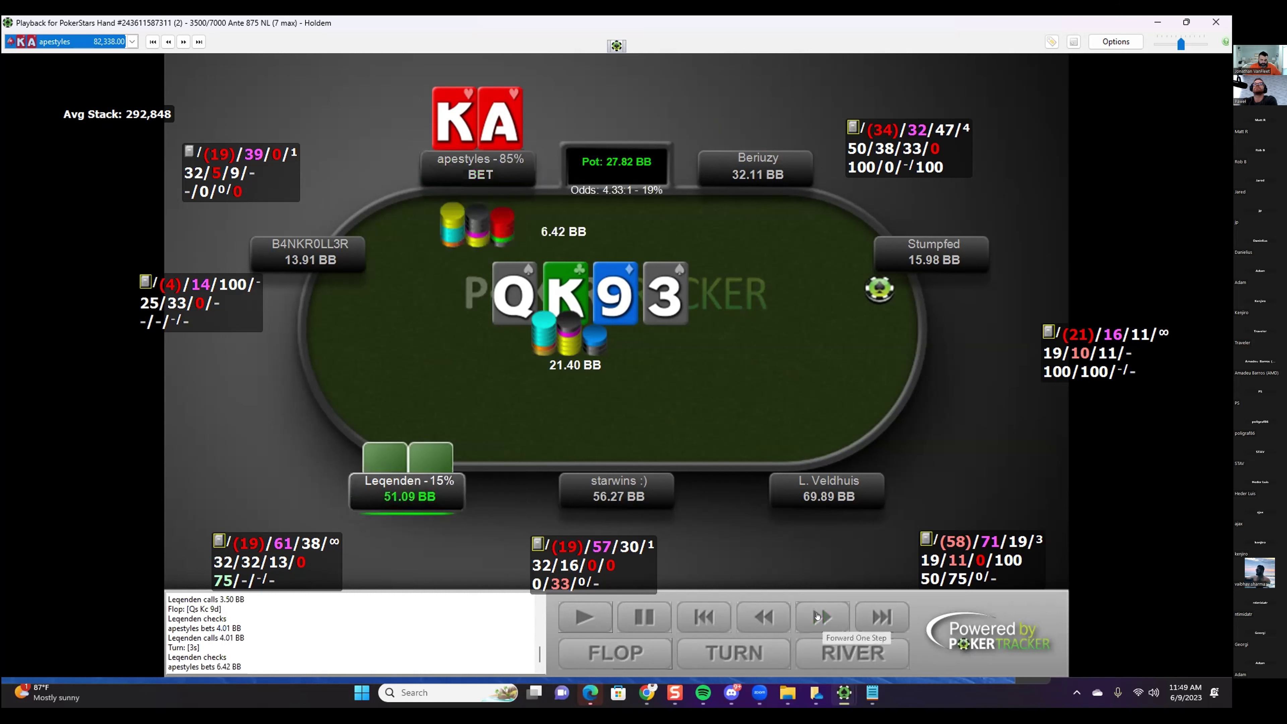
pyautogui.click(816, 616)
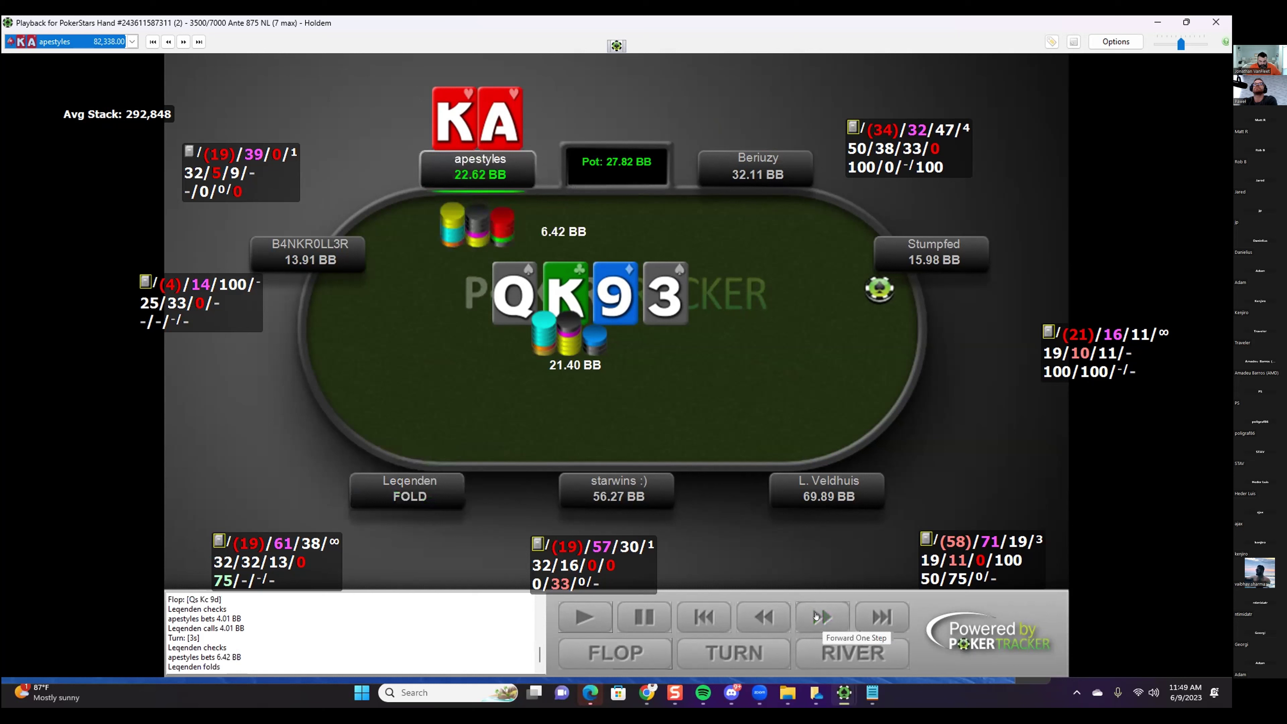
pyautogui.click(783, 615)
pyautogui.click(783, 614)
# View the KA hand's details to read positions, stack sizes and preflop action, and close the hand windows.
pyautogui.click(1115, 41)
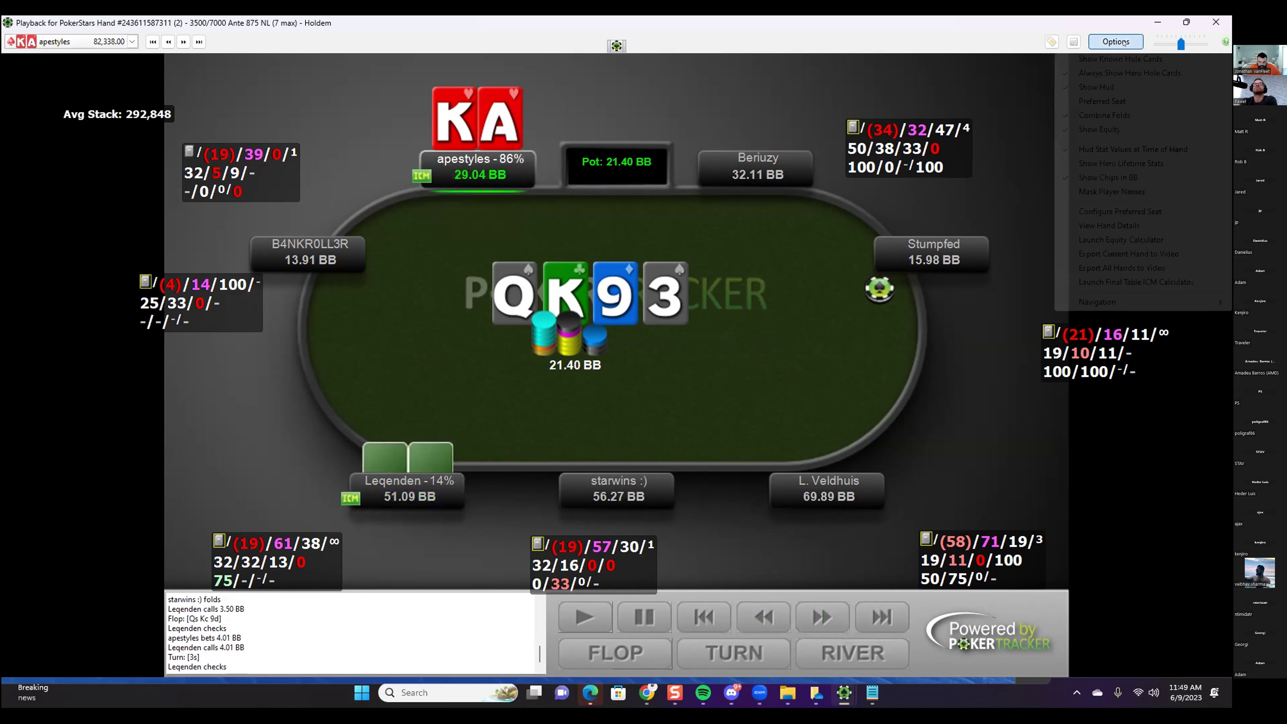
pyautogui.click(1124, 225)
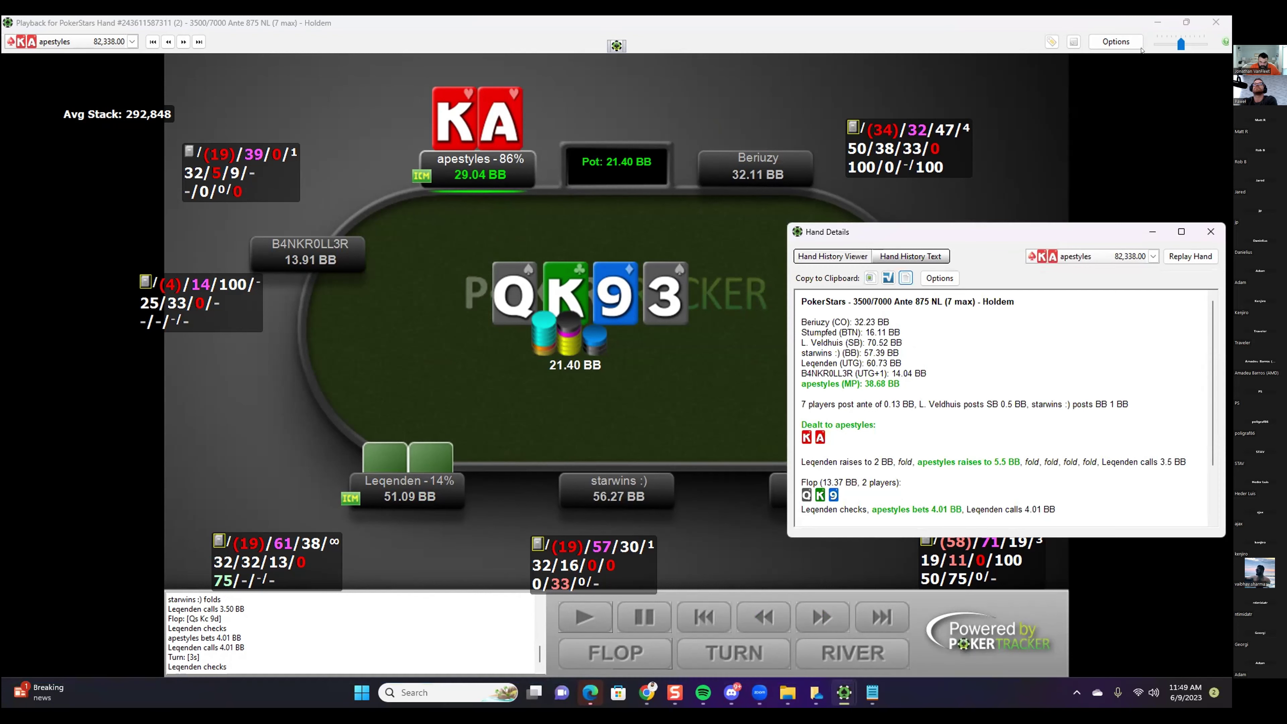
pyautogui.press('Escape')
pyautogui.press('Escape')
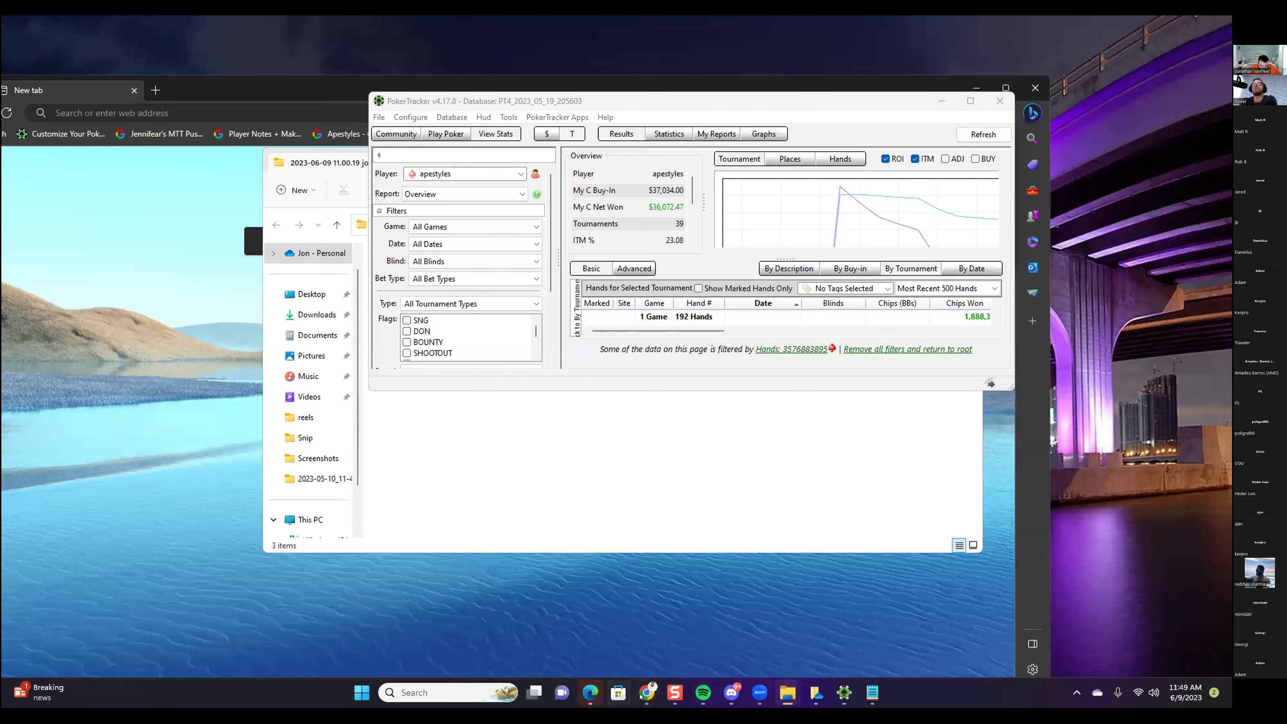
# Switch to Poker Academy's tournament charts and display the 40bb ChipEV Regular range for EP vs. 3bet from MP.
pyautogui.hotkey('alt', 'Tab')
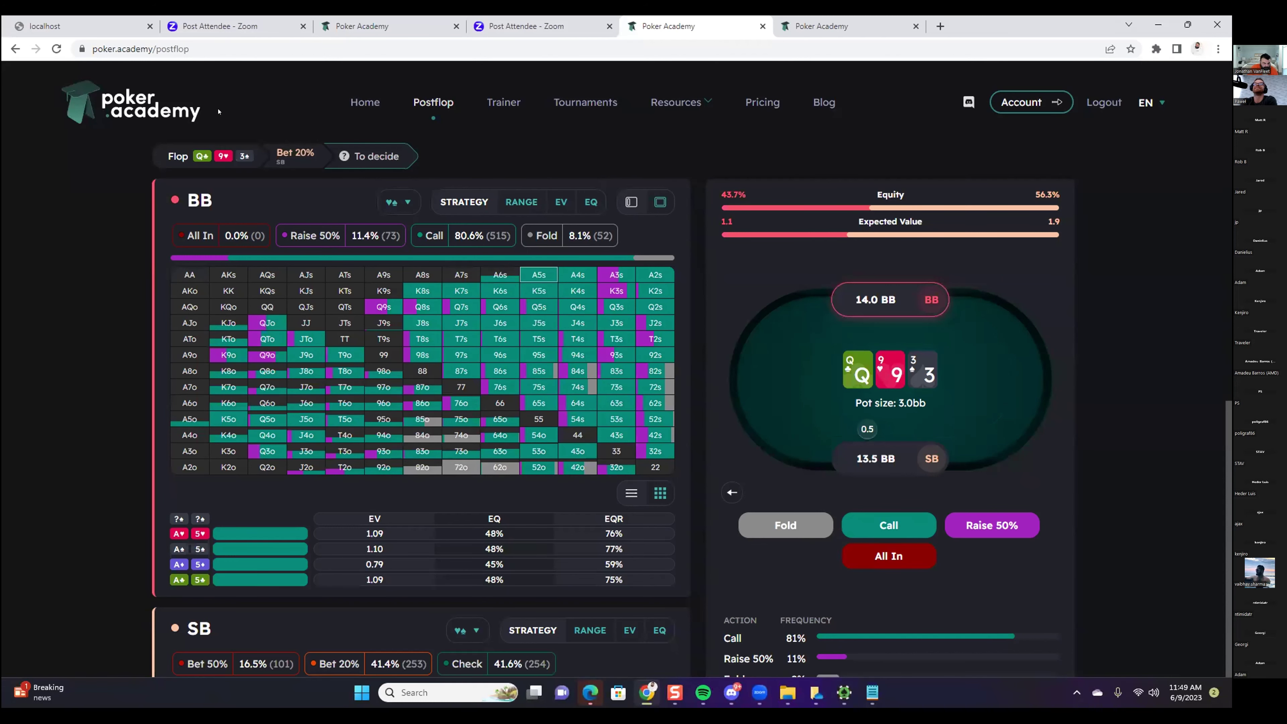
pyautogui.click(25, 49)
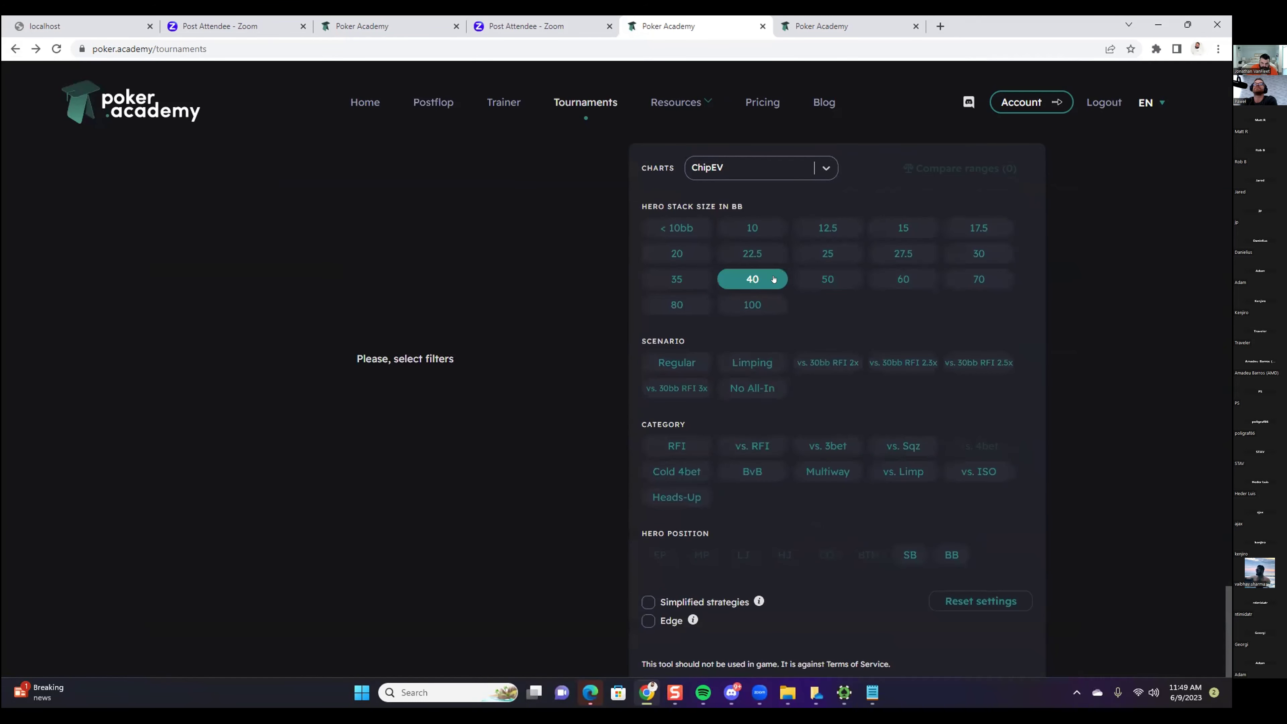
pyautogui.click(831, 419)
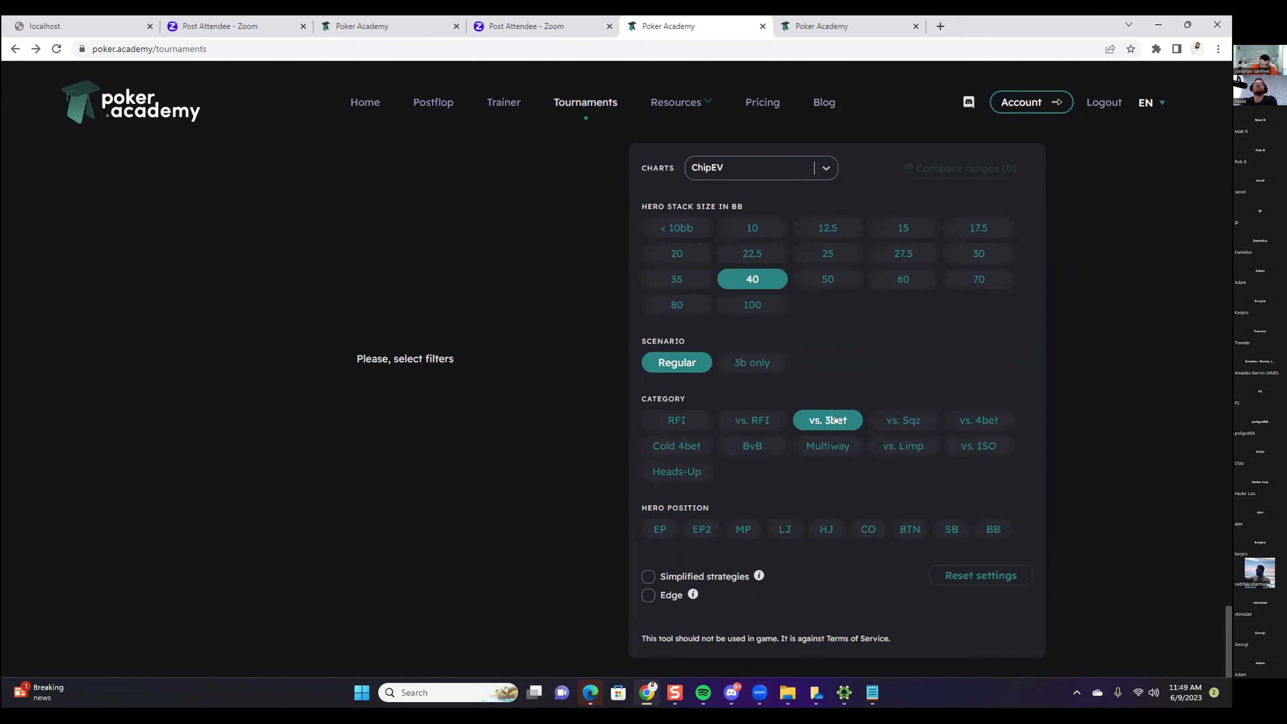
pyautogui.click(661, 530)
pyautogui.click(766, 587)
pyautogui.click(744, 586)
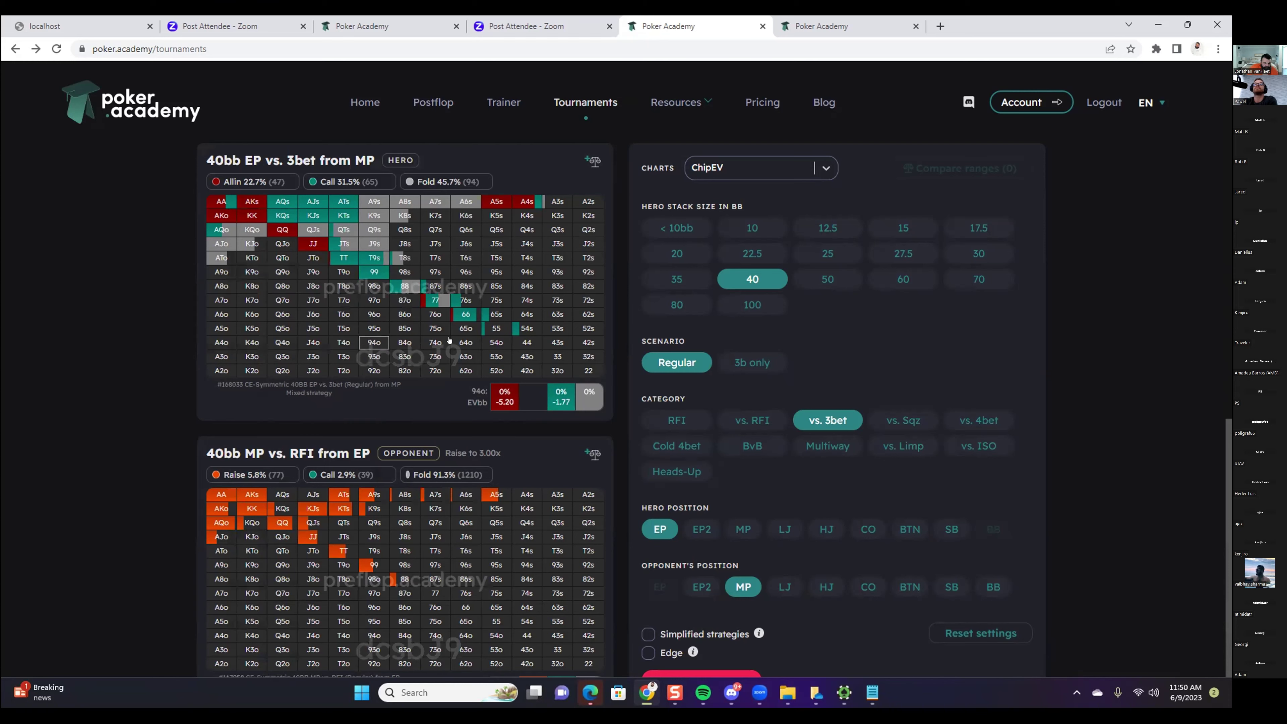
# Send the 40bb EP vs. 3bet from MP spot to the postflop solver and solve it on a K♦ Q♣ 9♠ flop.
pyautogui.scroll(-3, 752, 452)
pyautogui.scroll(-2, 752, 452)
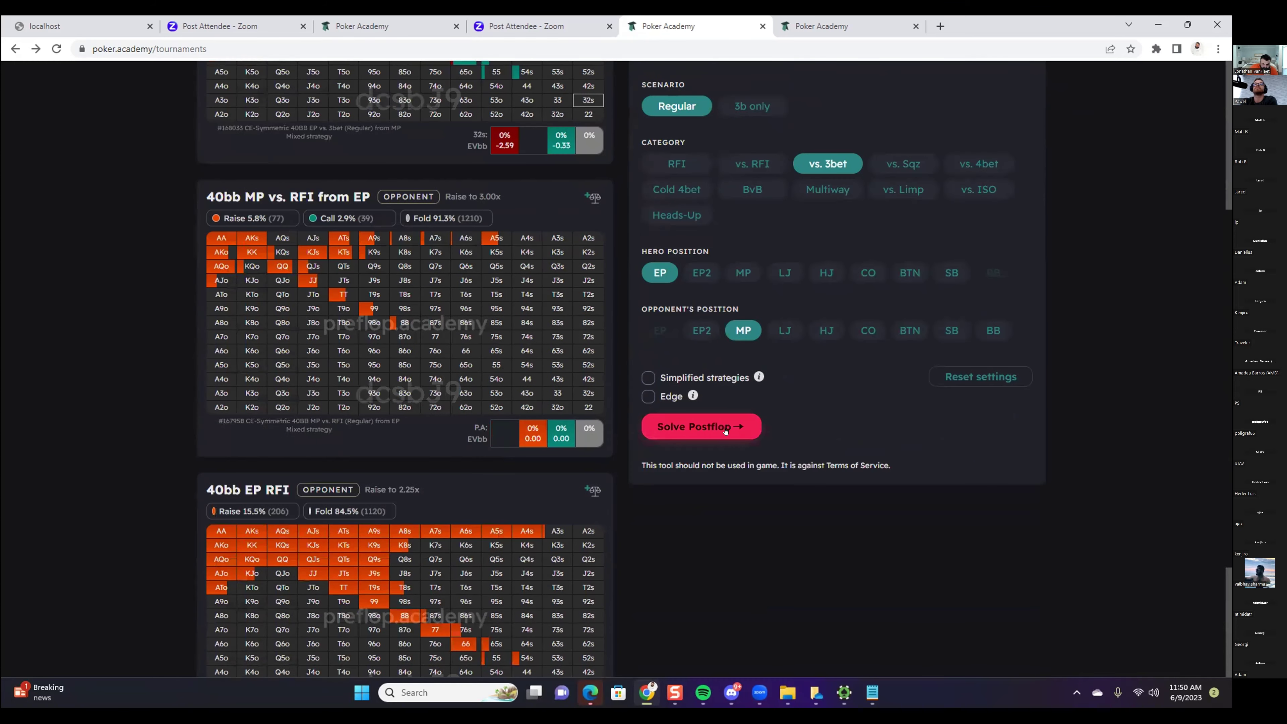
pyautogui.click(722, 429)
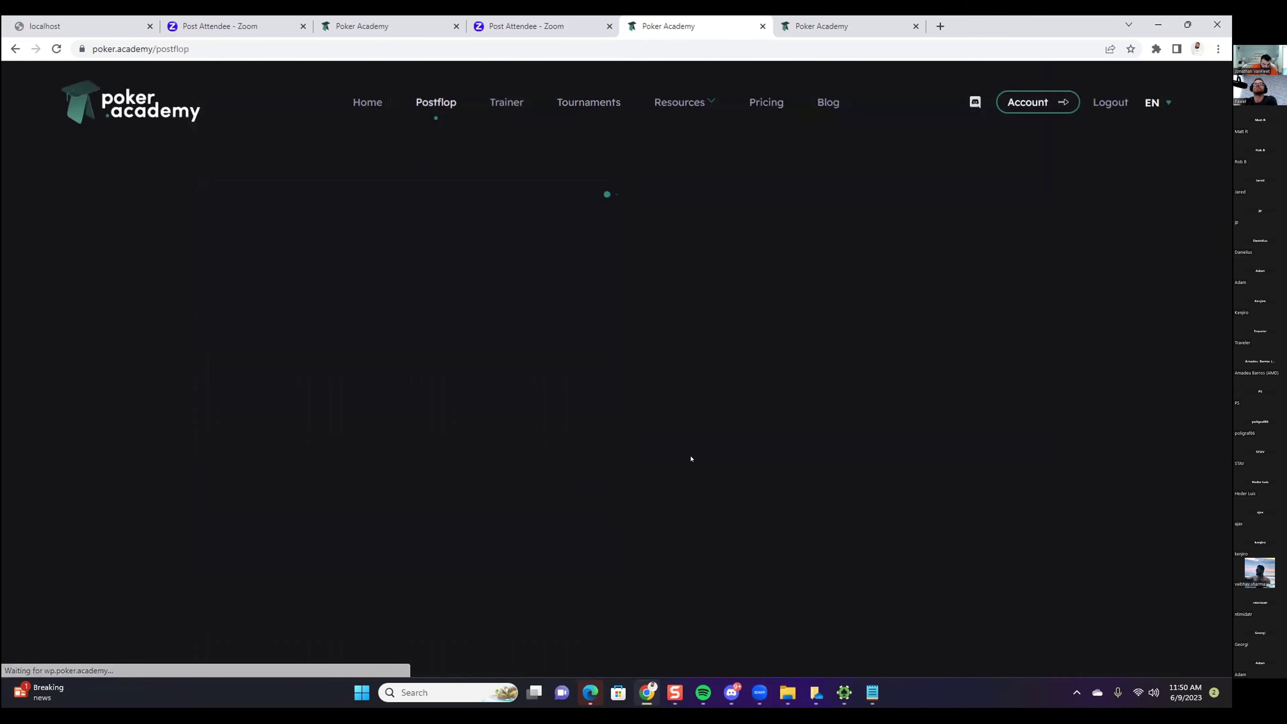
pyautogui.click(568, 337)
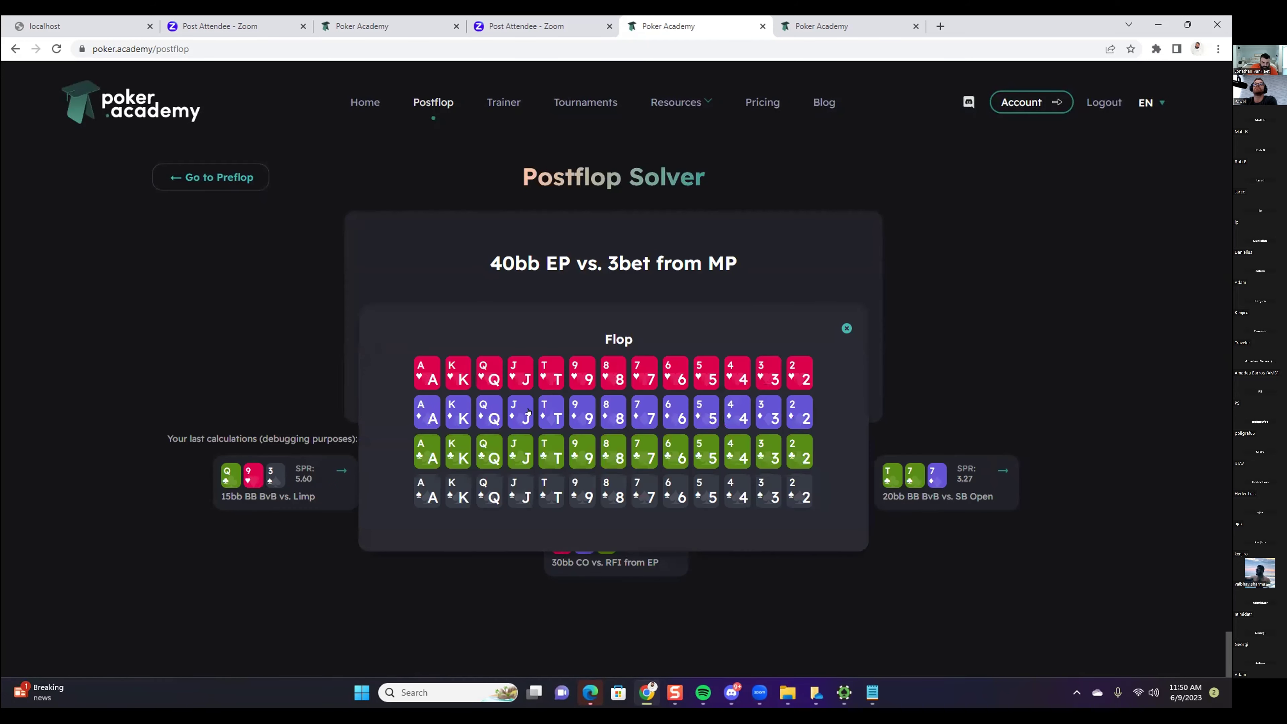
pyautogui.click(460, 412)
pyautogui.click(489, 451)
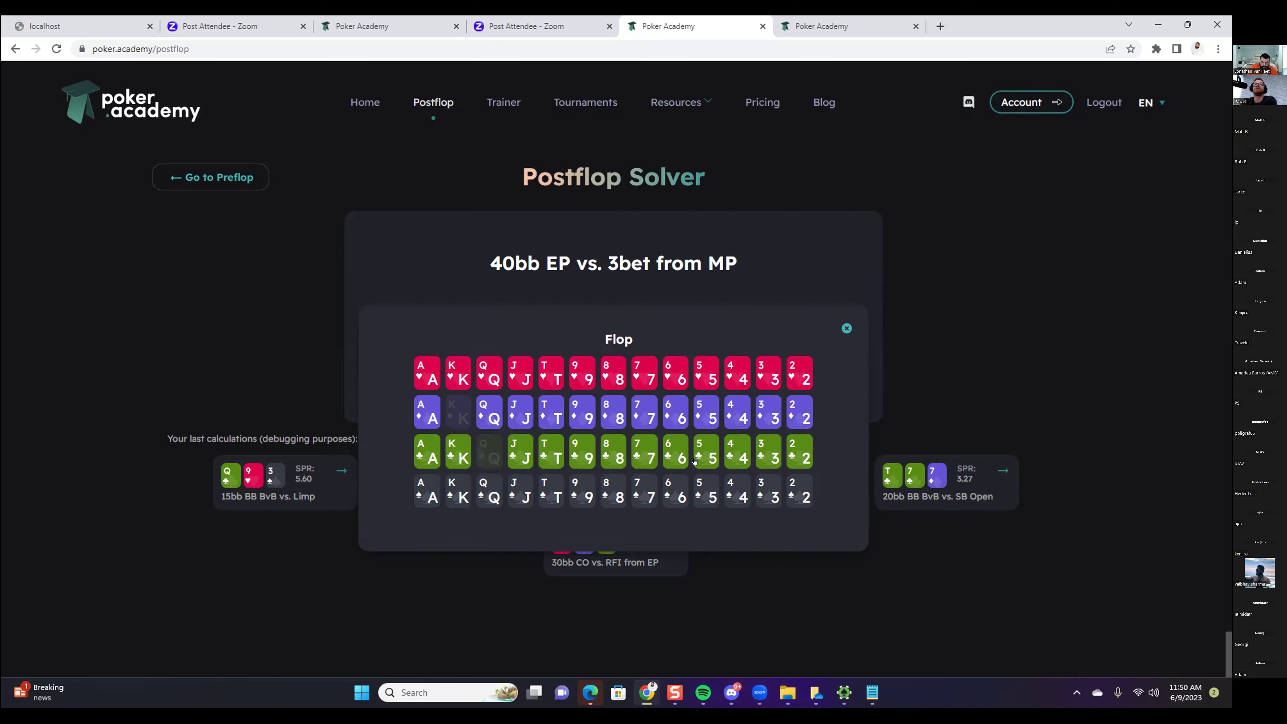
pyautogui.click(596, 490)
pyautogui.click(757, 330)
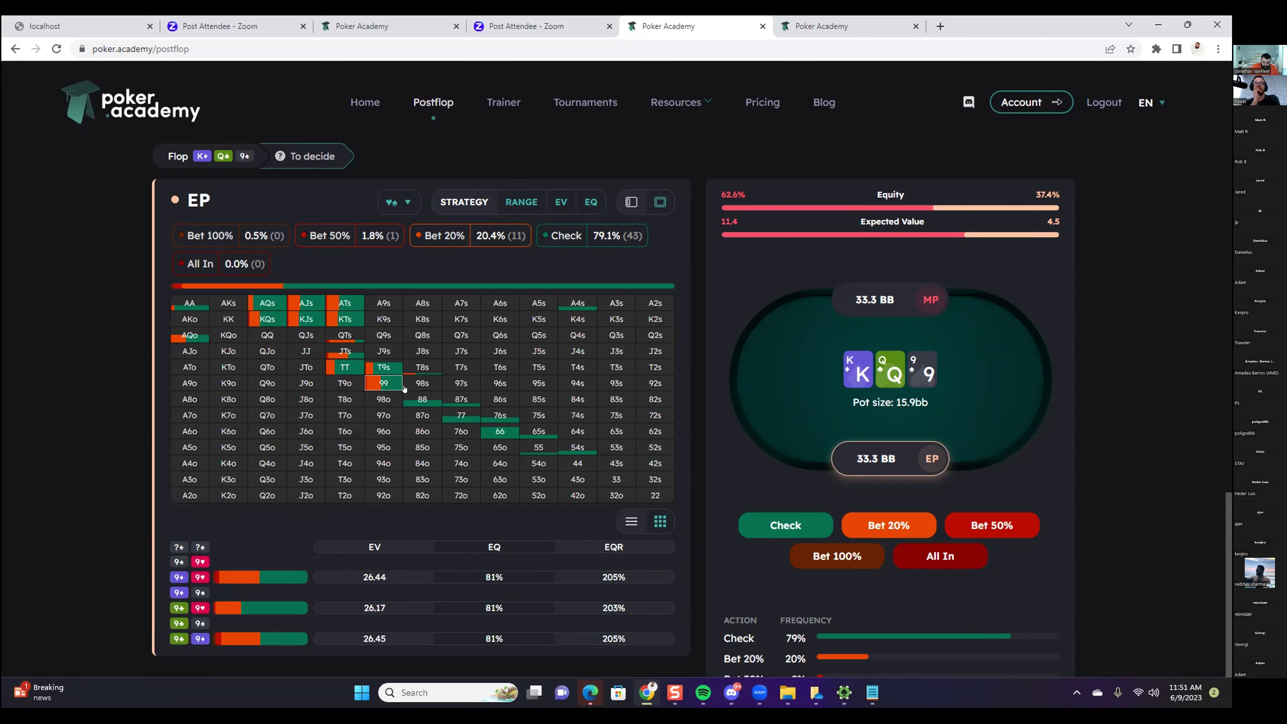
# Advance the flop line through EP's check, MP's 20% bet and EP's call to reach the turn card selection.
pyautogui.click(767, 524)
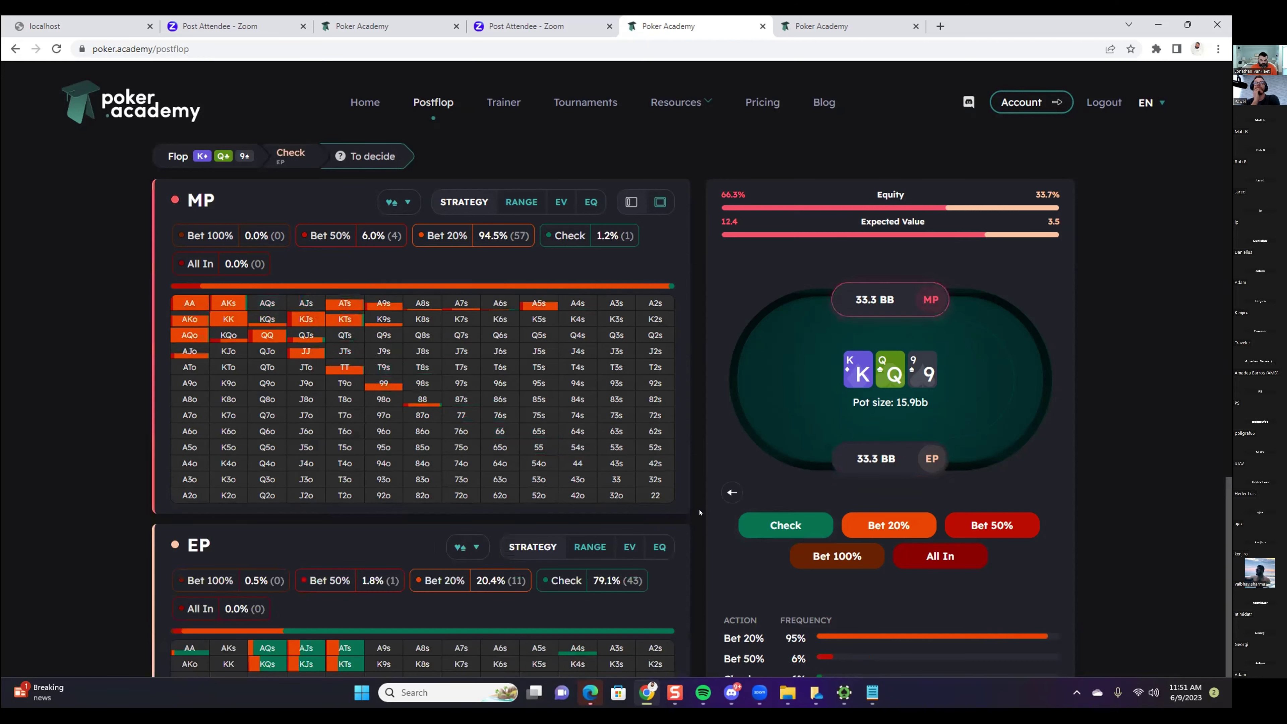
pyautogui.click(887, 525)
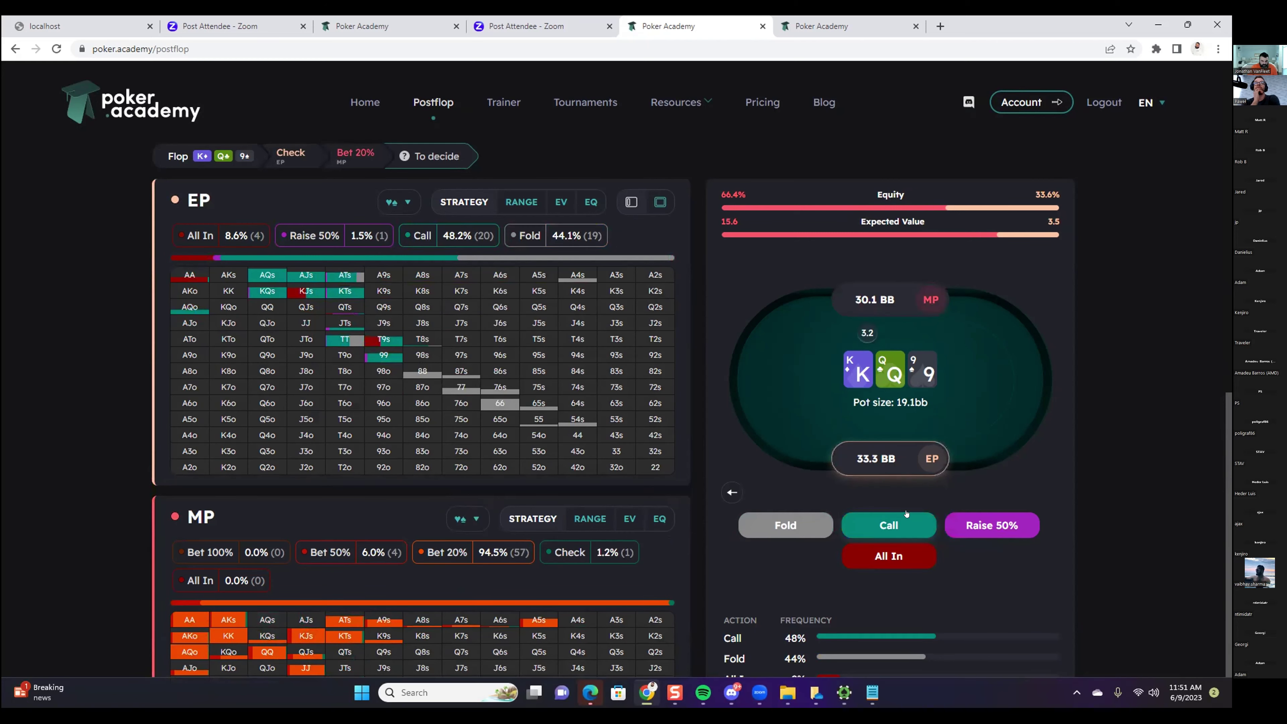
pyautogui.click(888, 524)
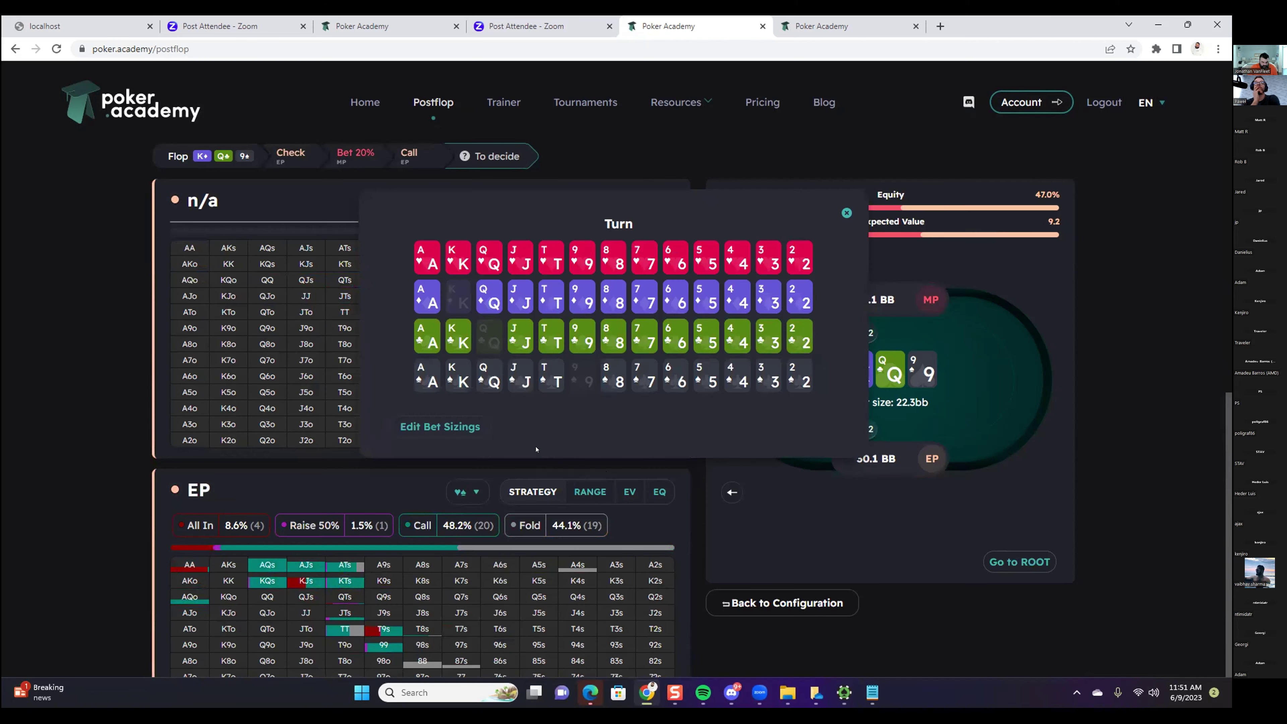
pyautogui.moveTo(844, 693)
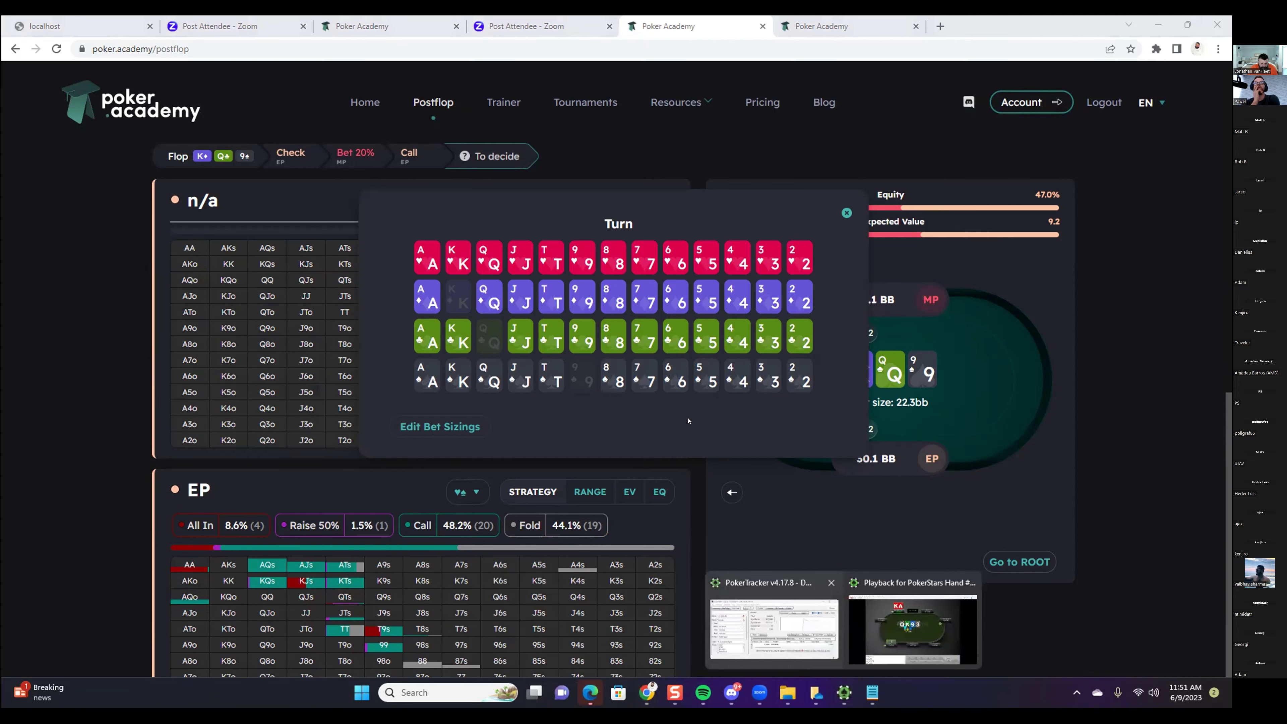
# Solve the 3♠ turn, continue past EP's check, and examine MP's betting strategy and AKo combos.
pyautogui.click(763, 380)
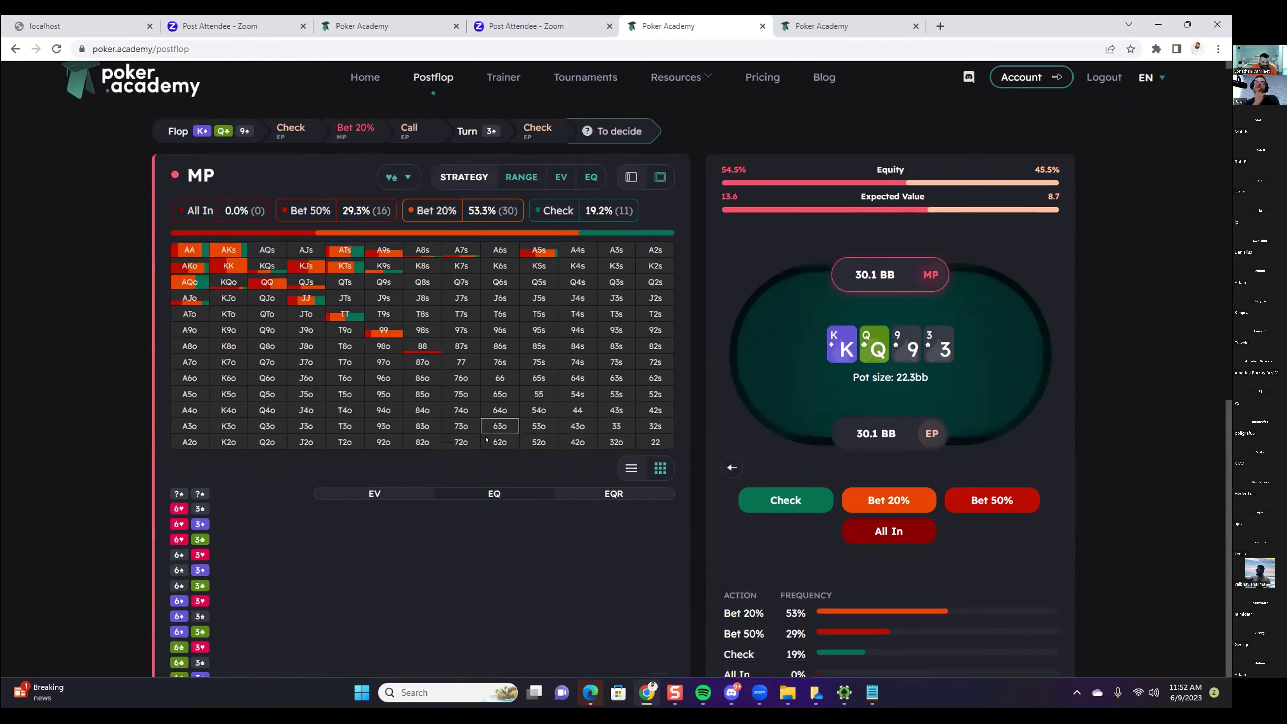
pyautogui.scroll(-3, 213, 269)
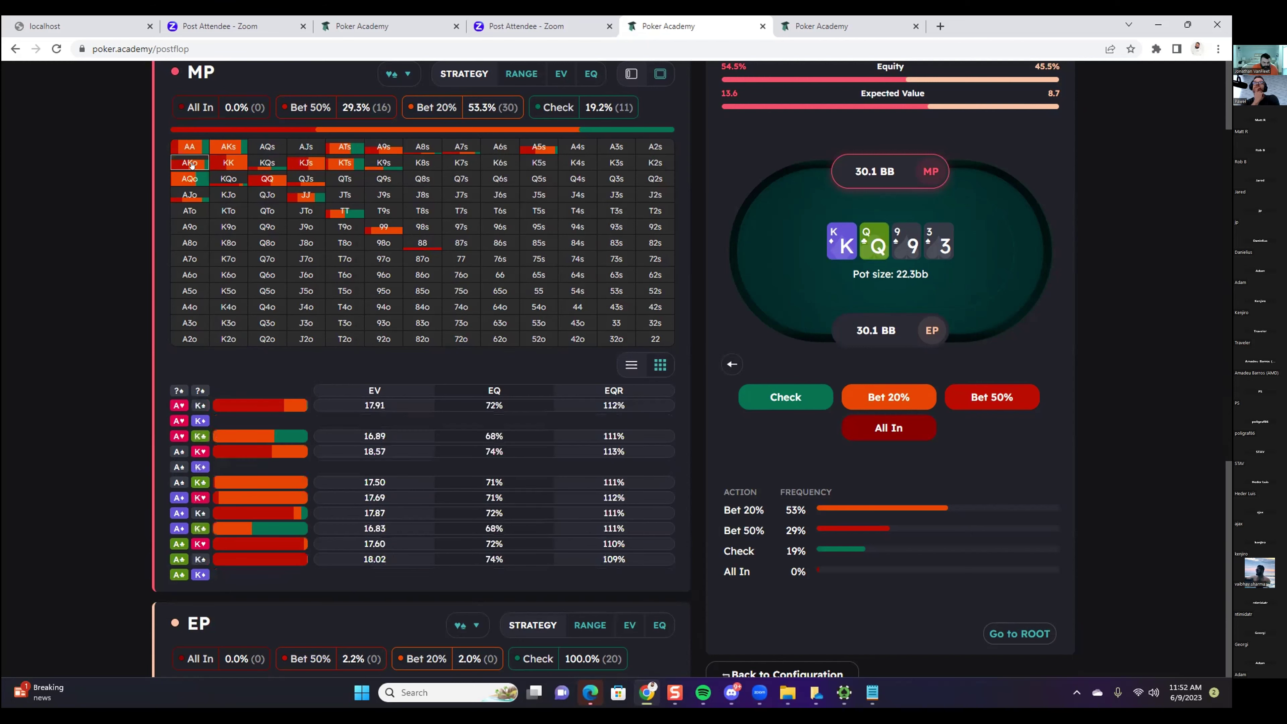
pyautogui.scroll(3, 929, 474)
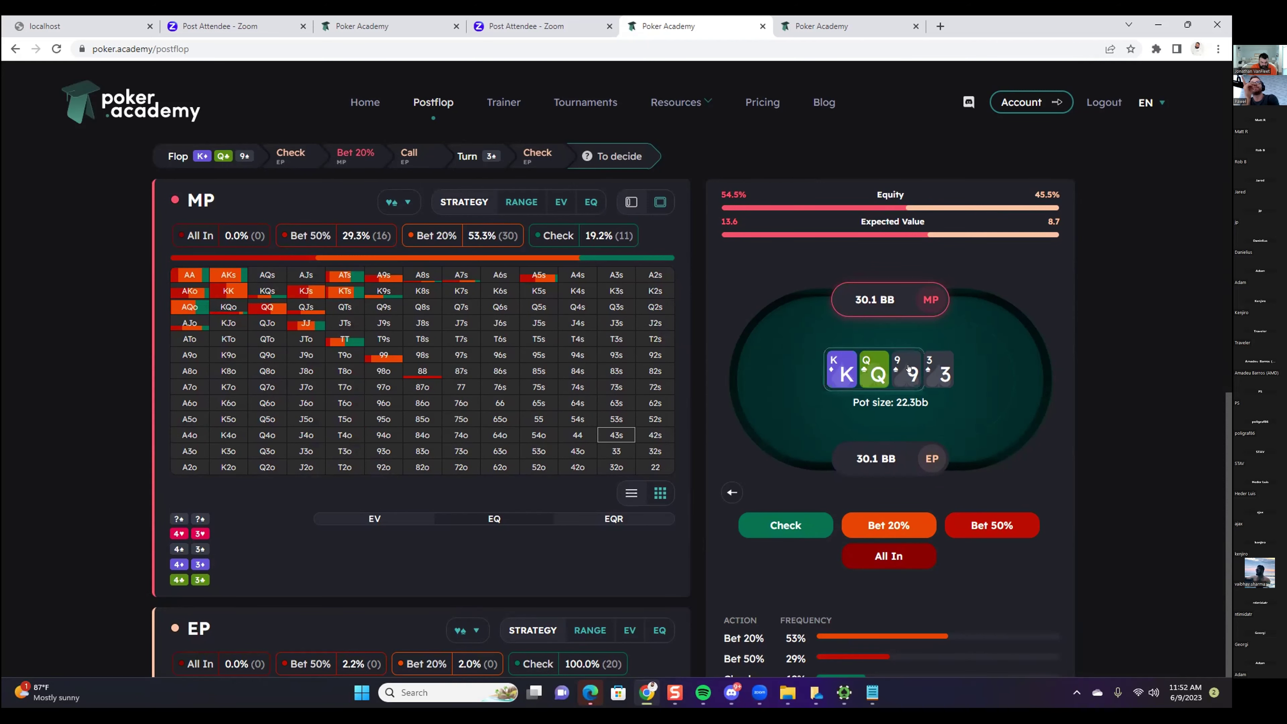
# Edit the turn bet sizings so MP's three bet sizes are 30%, 60% and 10%.
pyautogui.click(931, 370)
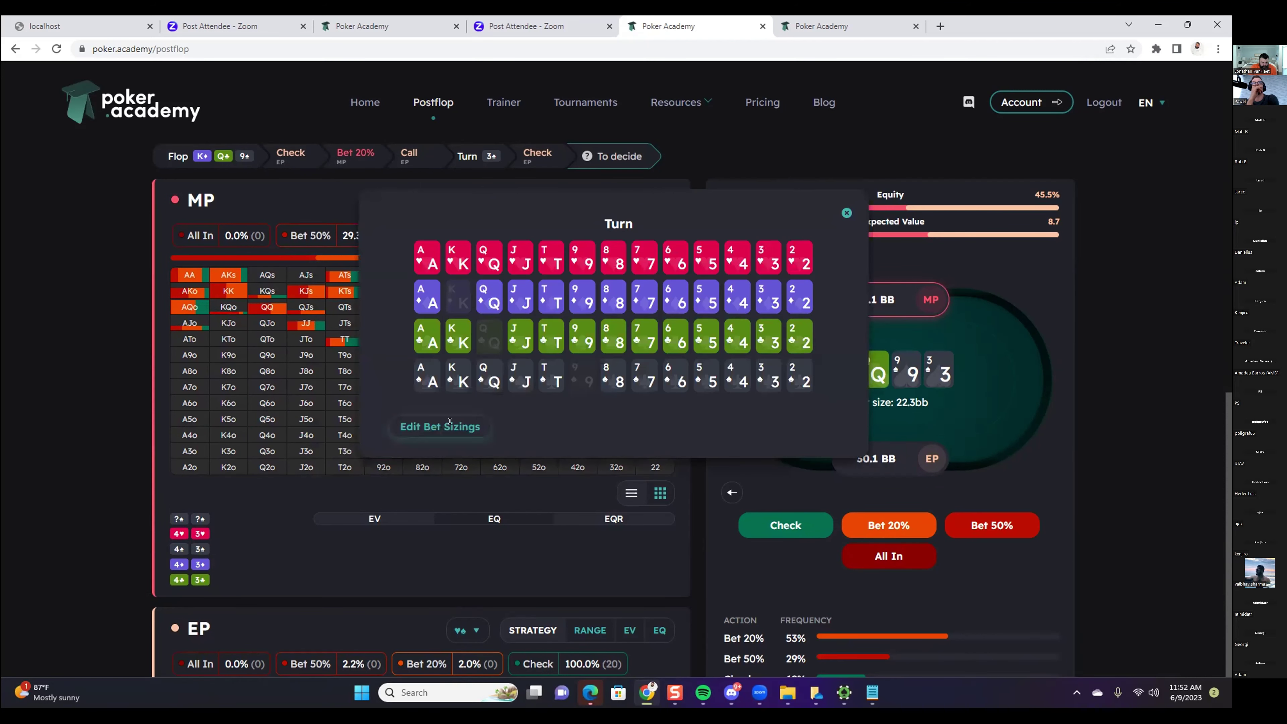
pyautogui.click(438, 438)
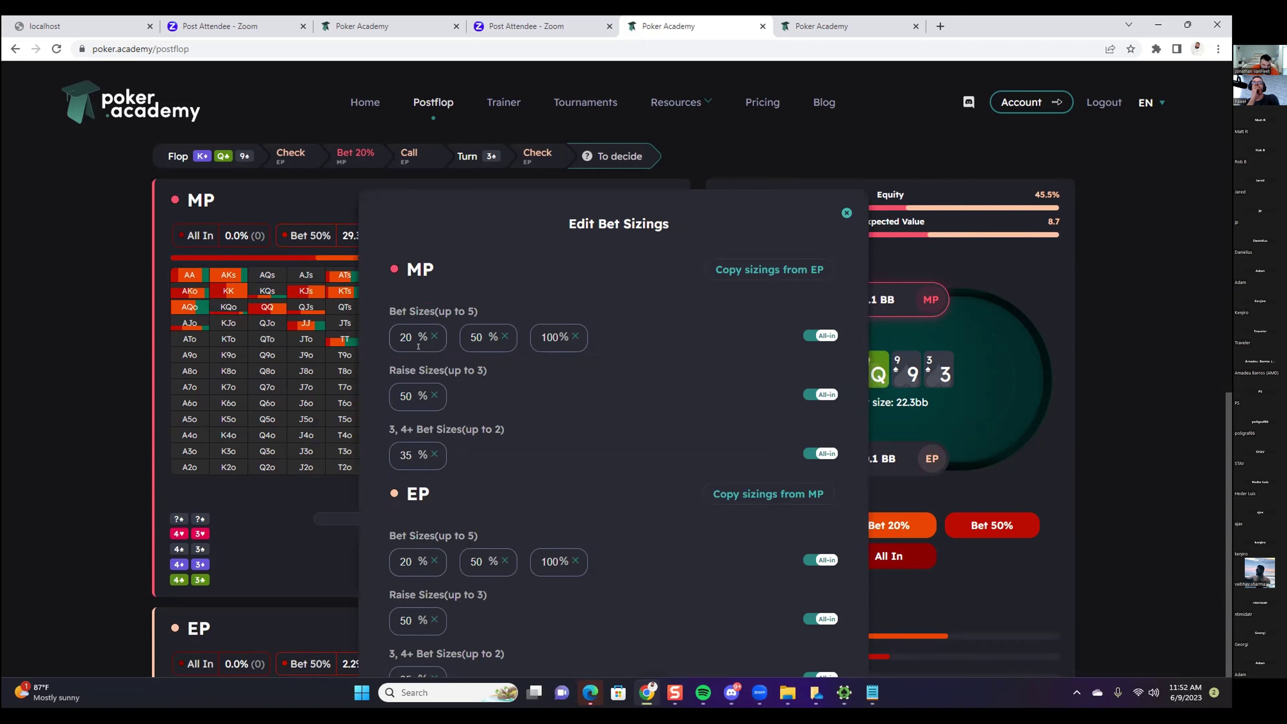
pyautogui.doubleClick(405, 338)
pyautogui.write('30')
pyautogui.doubleClick(476, 338)
pyautogui.write('60')
pyautogui.click(781, 186)
pyautogui.hotkey('ctrl', 'a')
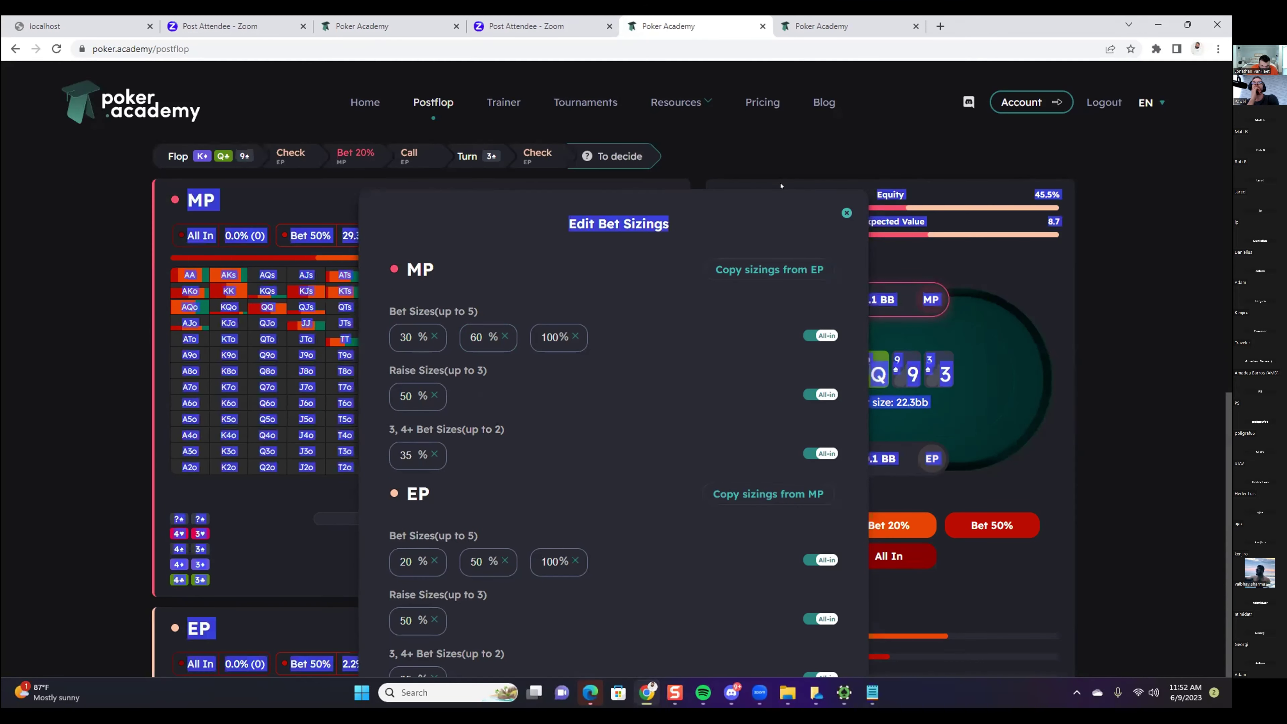
pyautogui.click(562, 337)
pyautogui.press('BackSpace')
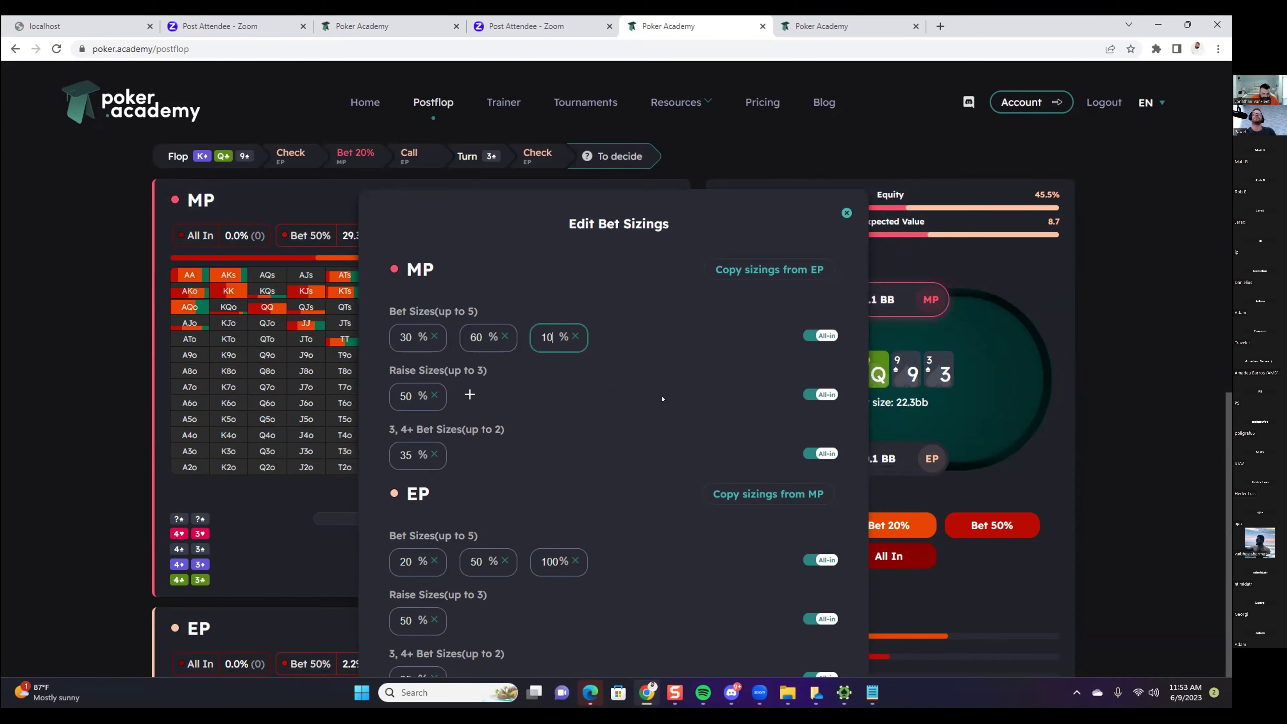
pyautogui.press('Return')
pyautogui.hotkey('ctrl', 'a')
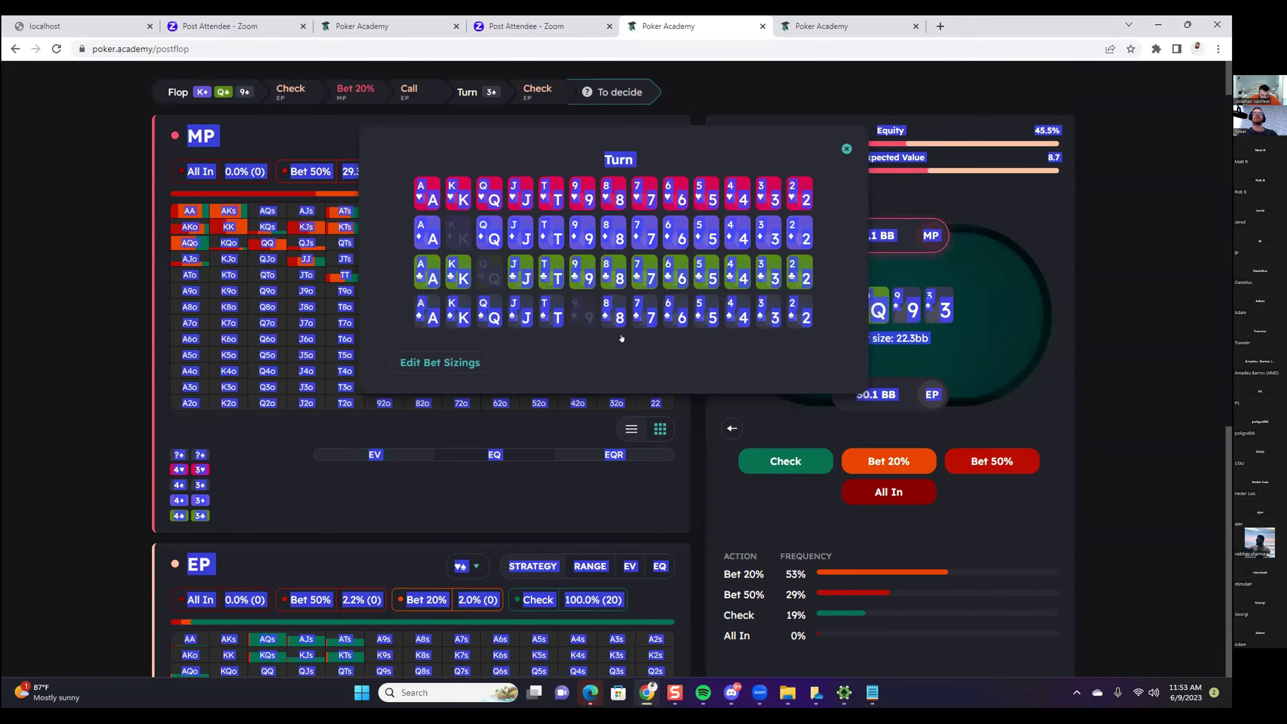
pyautogui.click(692, 350)
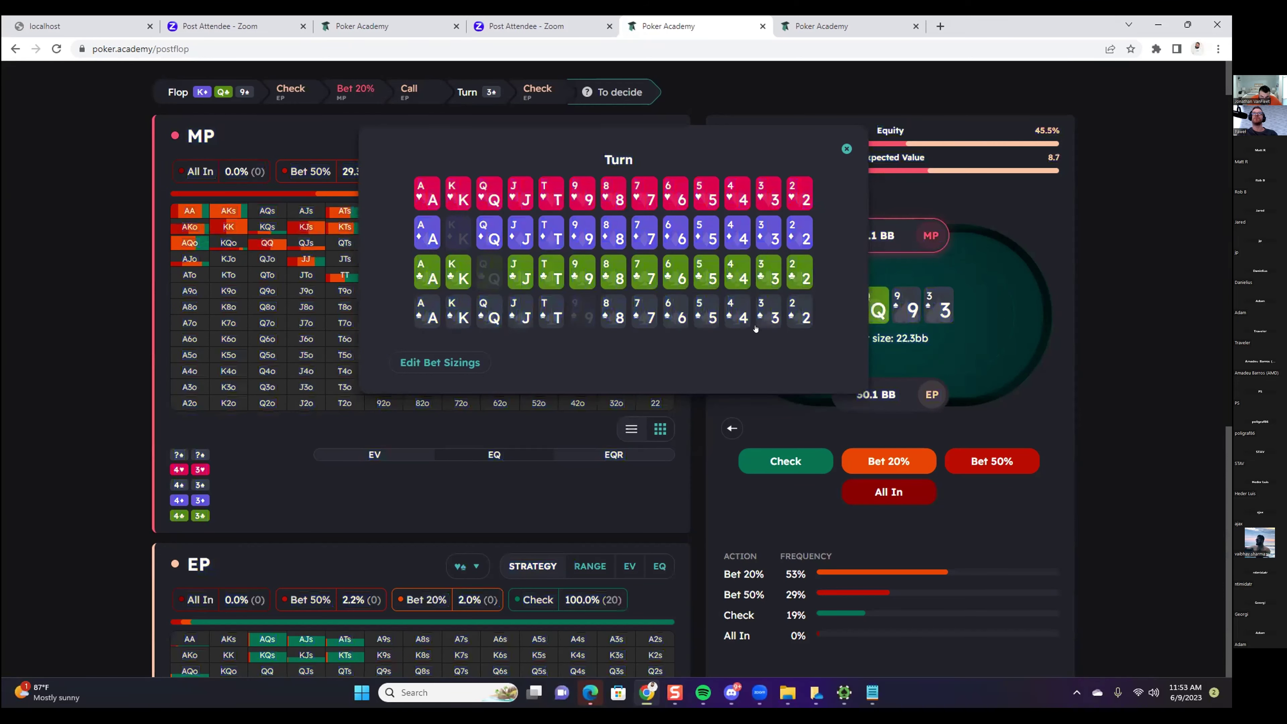
# Re-solve the 3♠ turn, advance past EP's check, and inspect MP's strategy for the AKo and AKs combos.
pyautogui.click(763, 325)
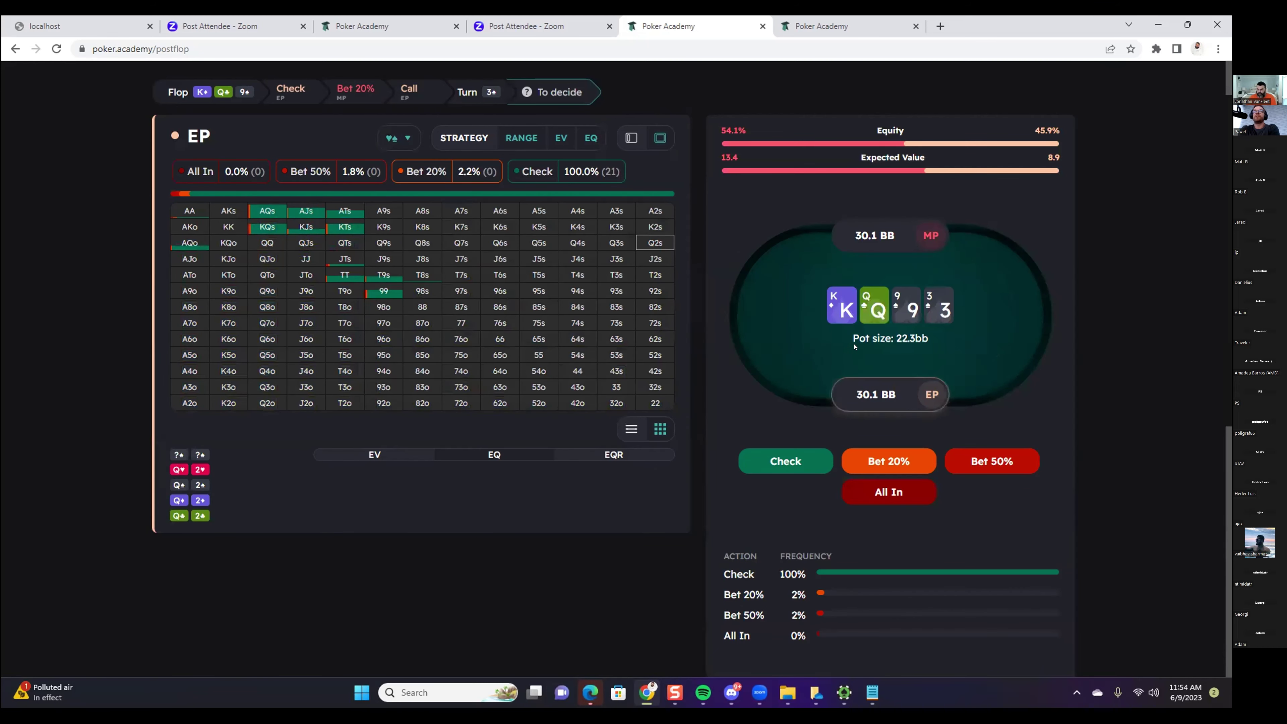
pyautogui.click(778, 460)
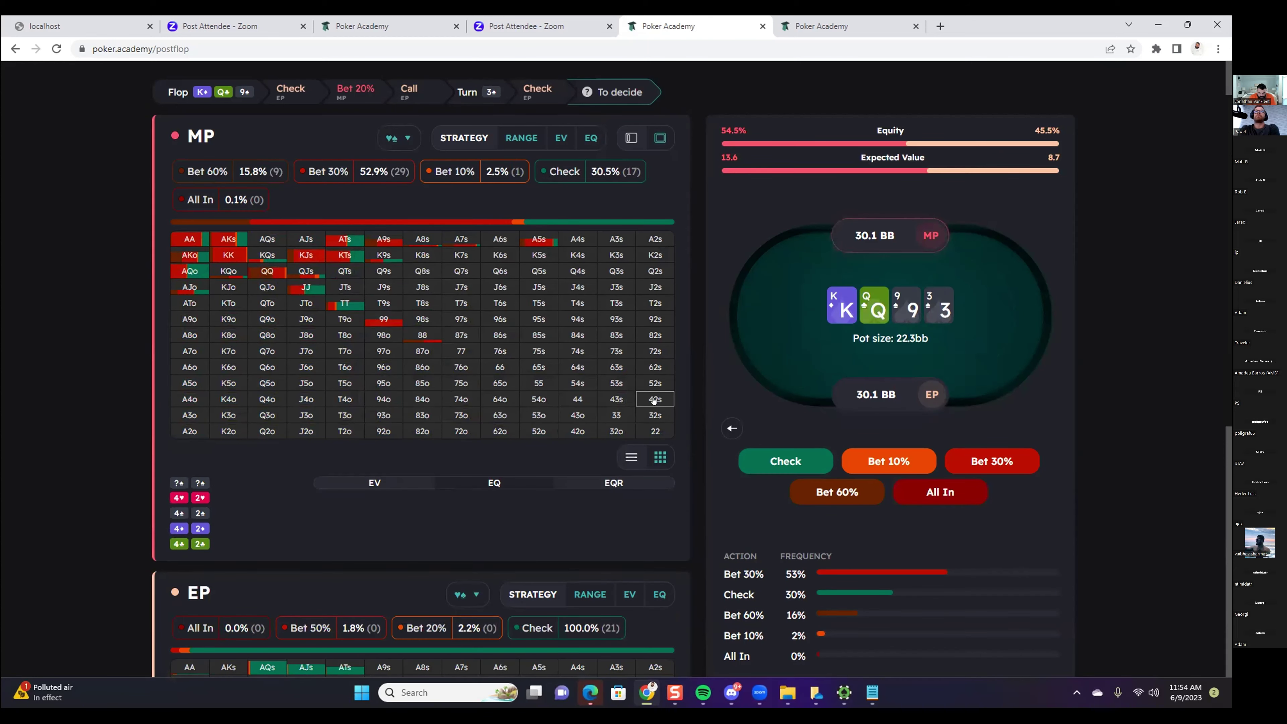
pyautogui.scroll(-1, 497, 336)
pyautogui.scroll(-3, 497, 337)
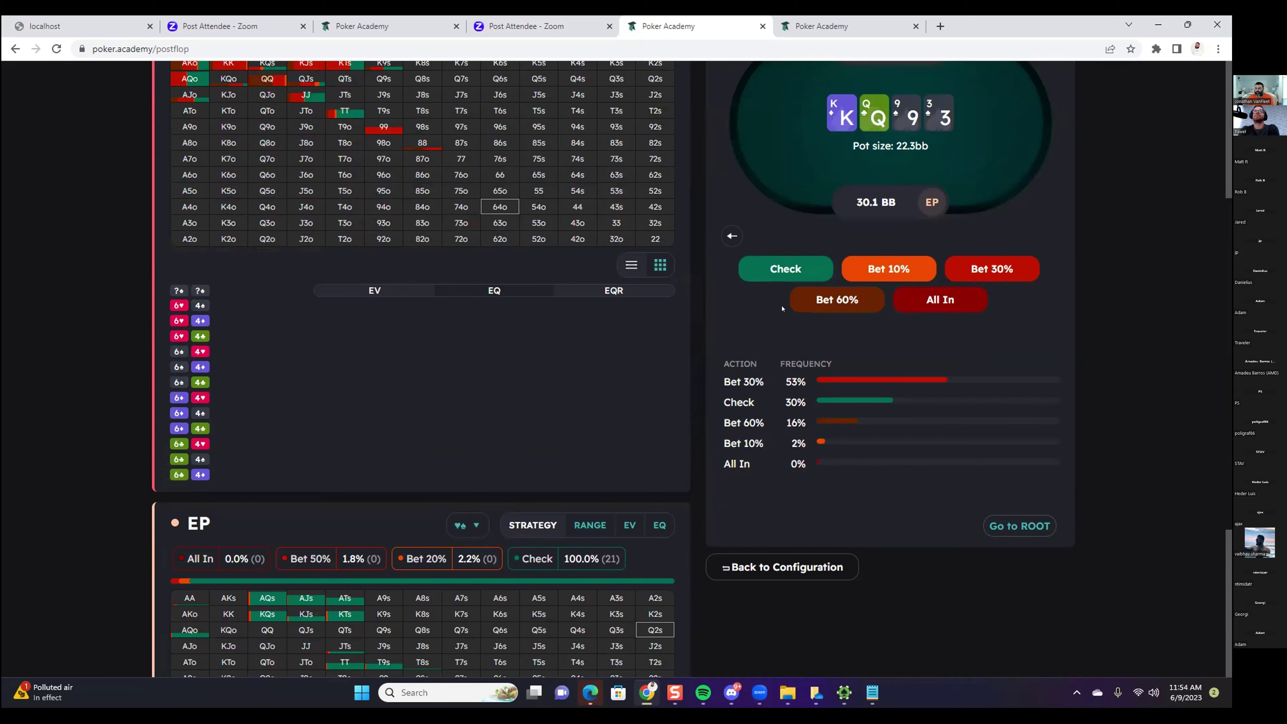
pyautogui.scroll(4, 732, 349)
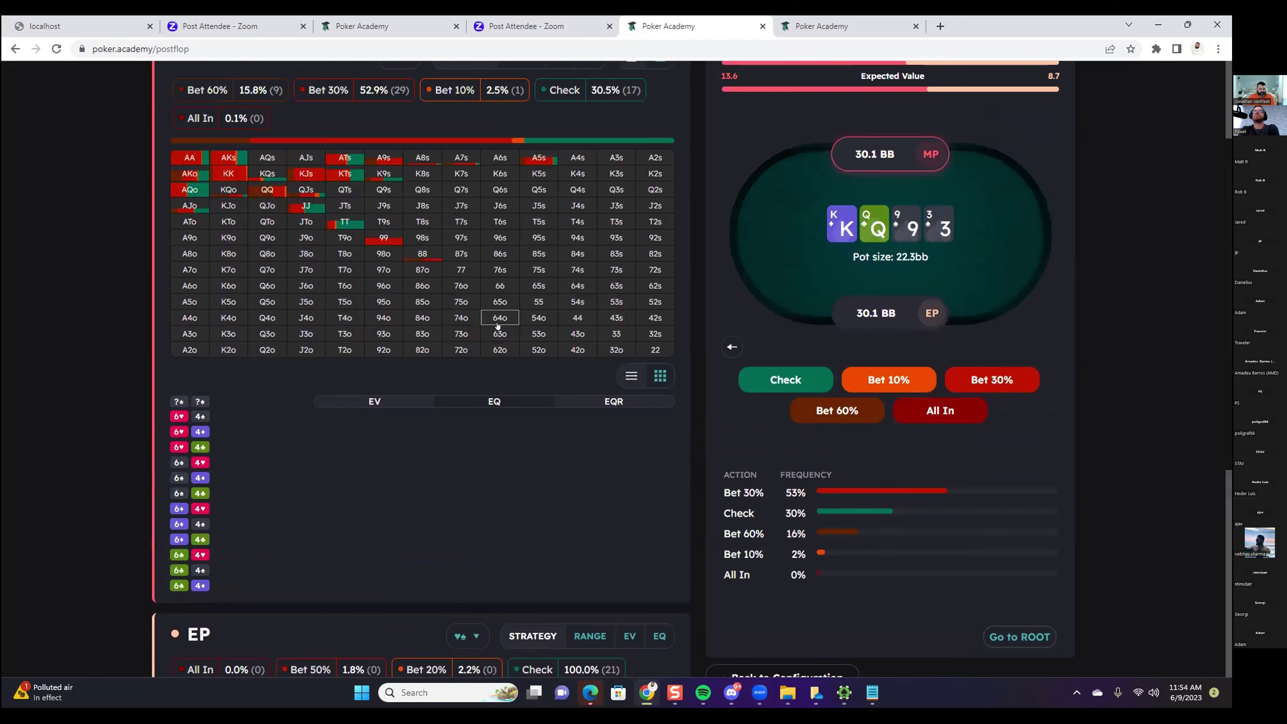
pyautogui.click(190, 256)
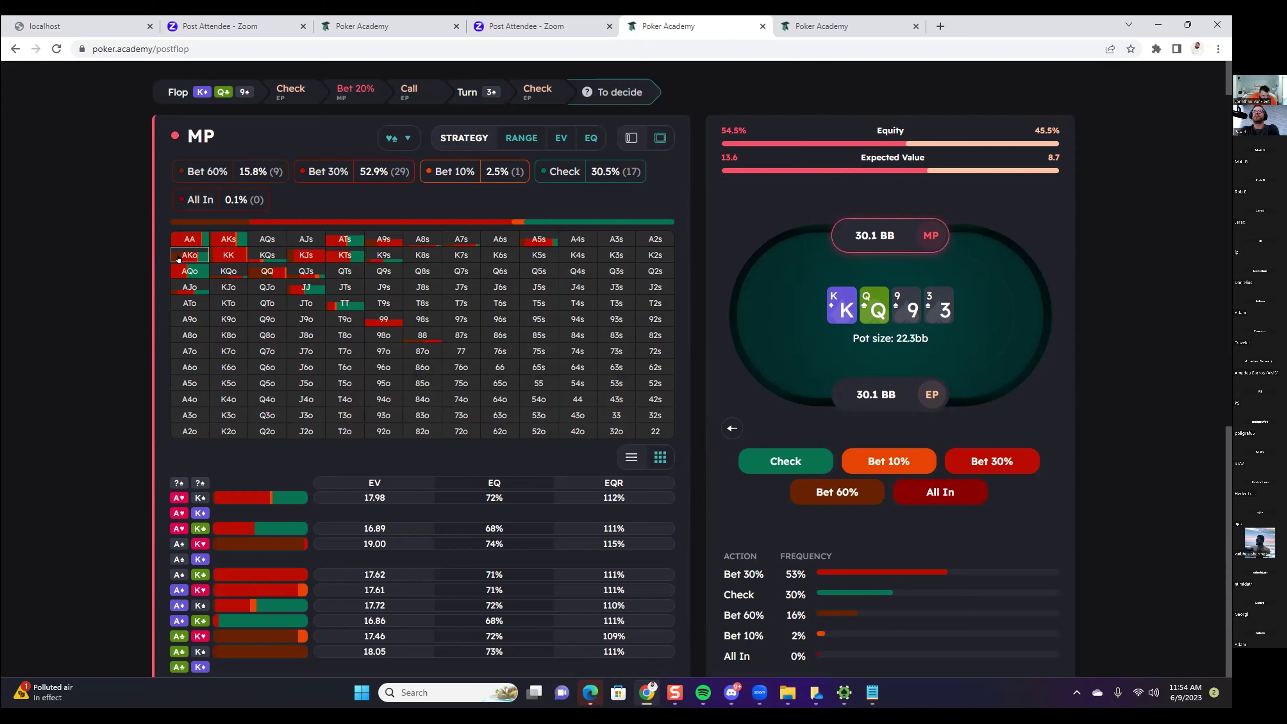
pyautogui.click(215, 236)
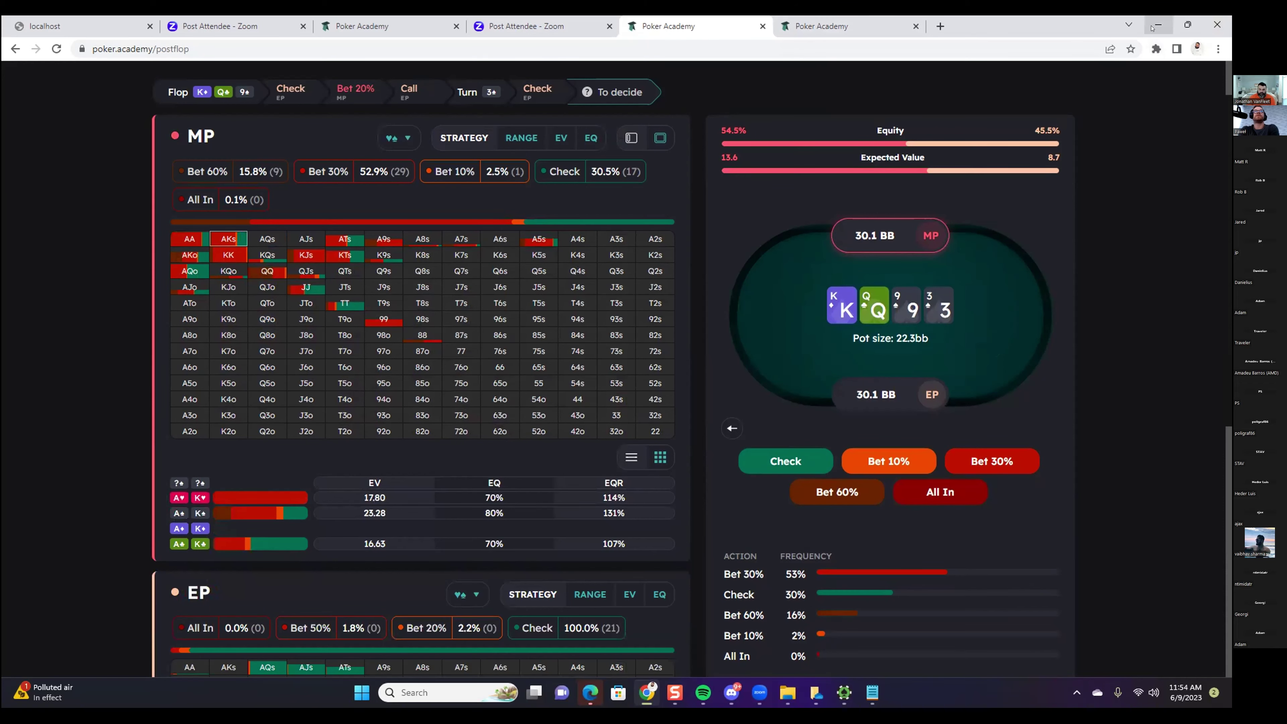
# Switch to the PokerTracker replay and step the KA hand forward to the 6.42 BB turn bet.
pyautogui.click(1157, 24)
pyautogui.click(843, 692)
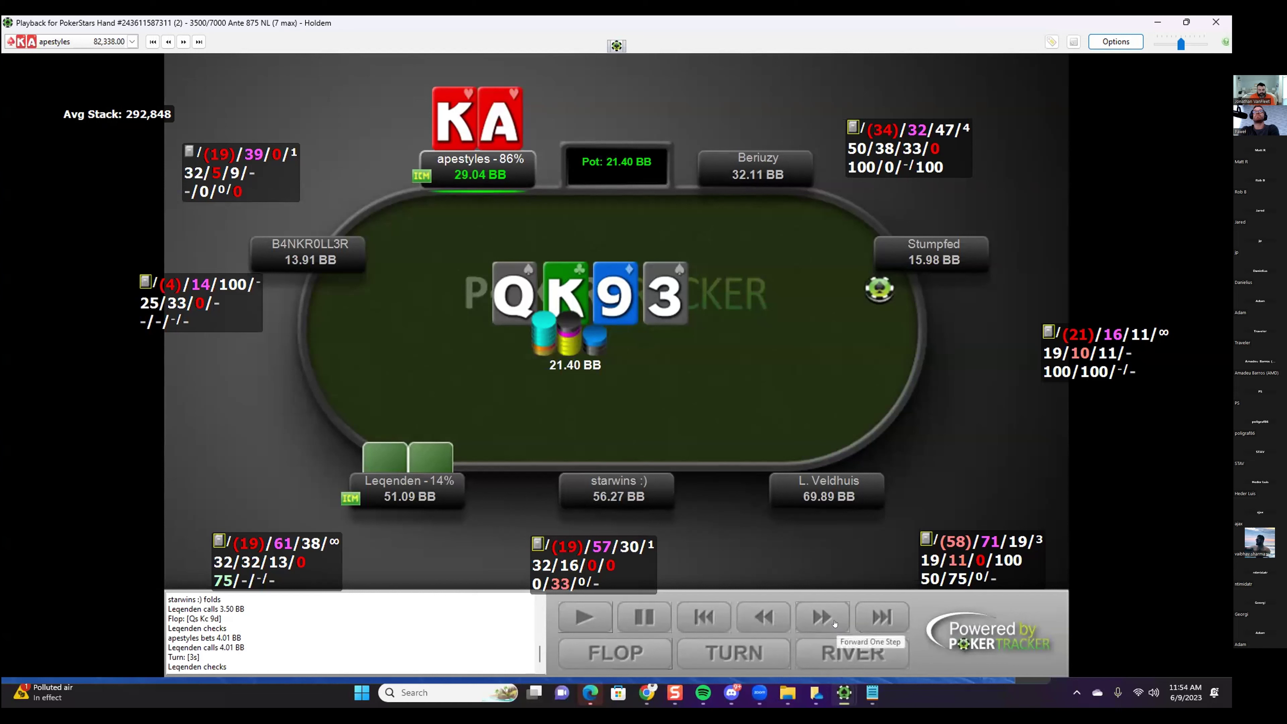
pyautogui.click(827, 617)
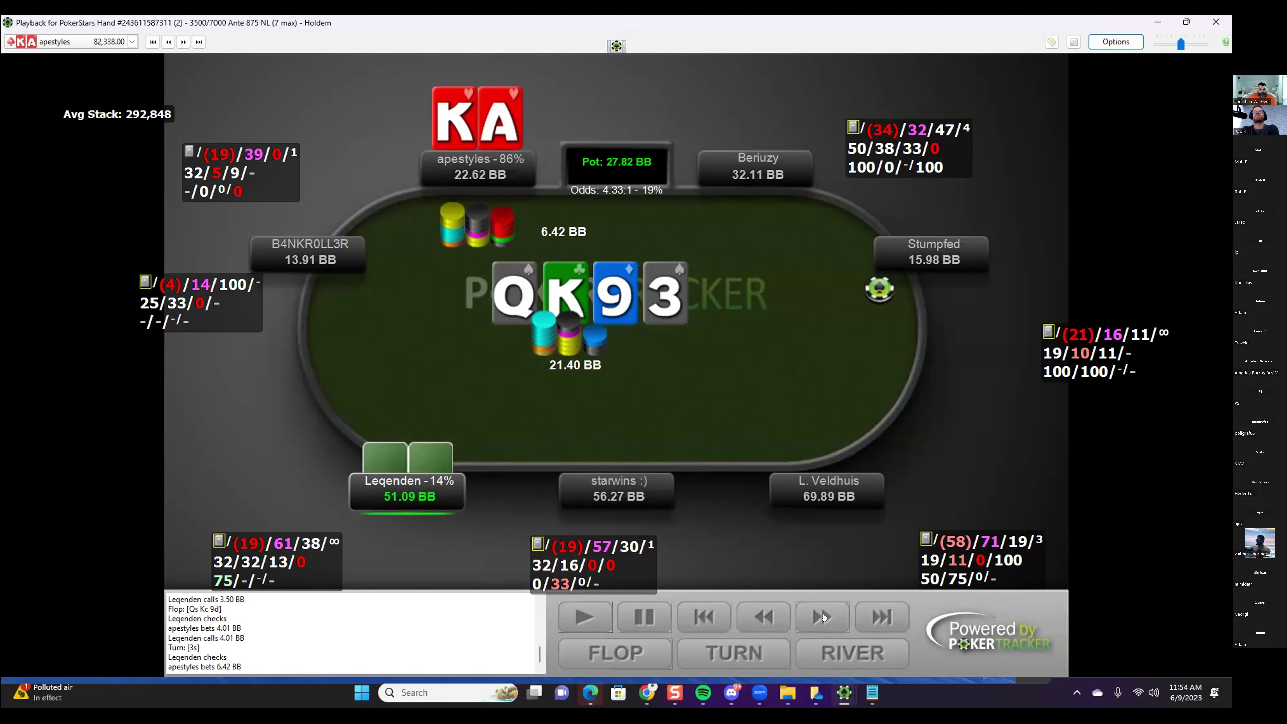
# Return to Poker Academy, follow MP's 30% turn bet and EP's all-in, and inspect MP's AKo response.
pyautogui.moveTo(647, 693)
pyautogui.click(624, 621)
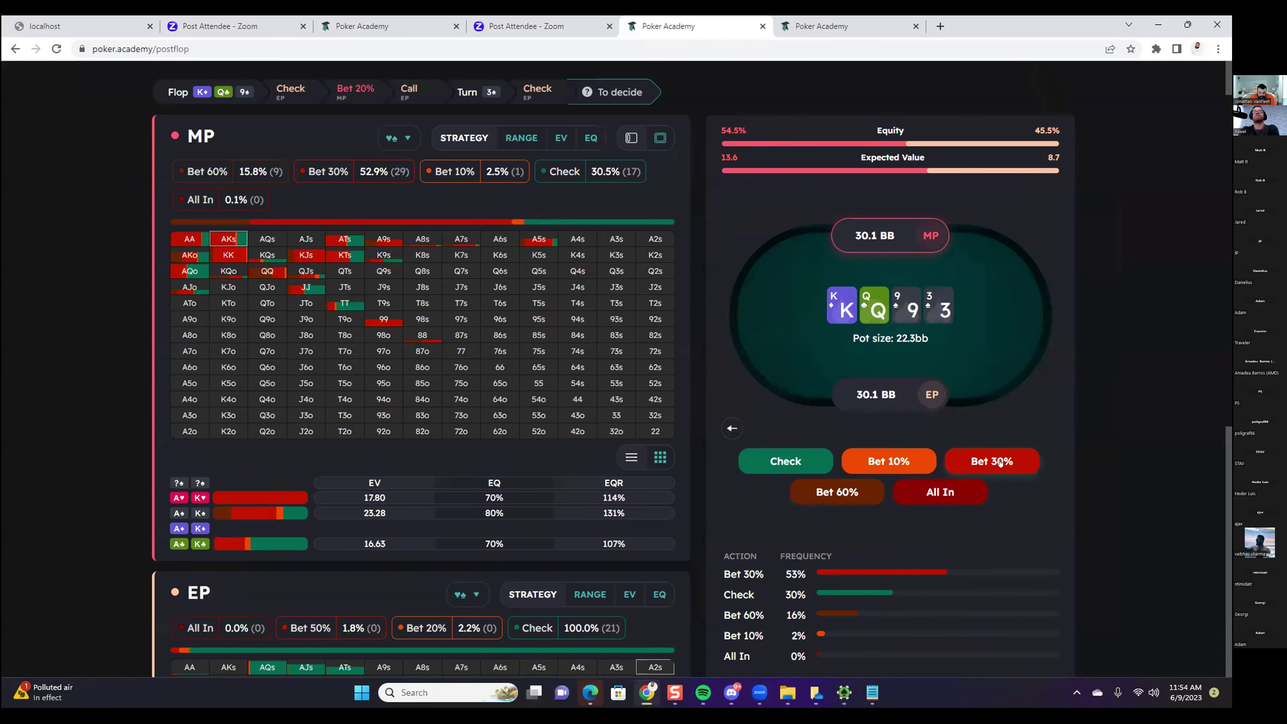
pyautogui.click(1013, 460)
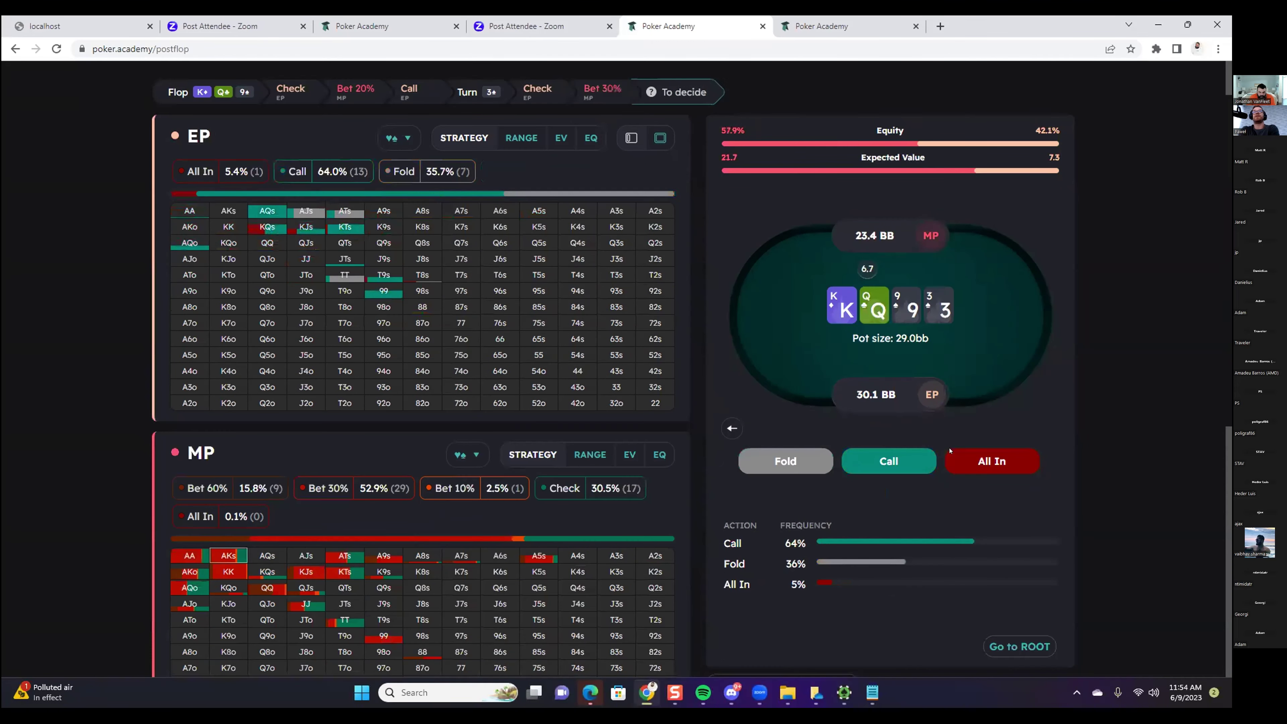
pyautogui.click(999, 462)
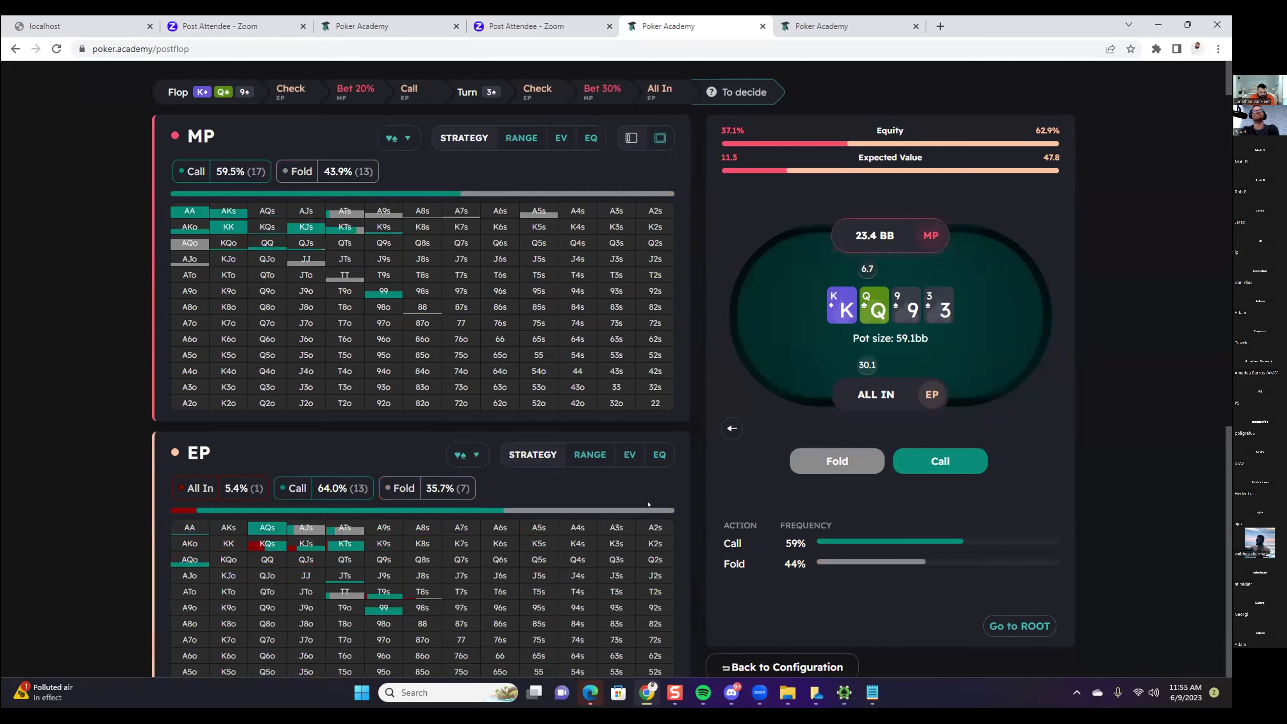
pyautogui.click(189, 226)
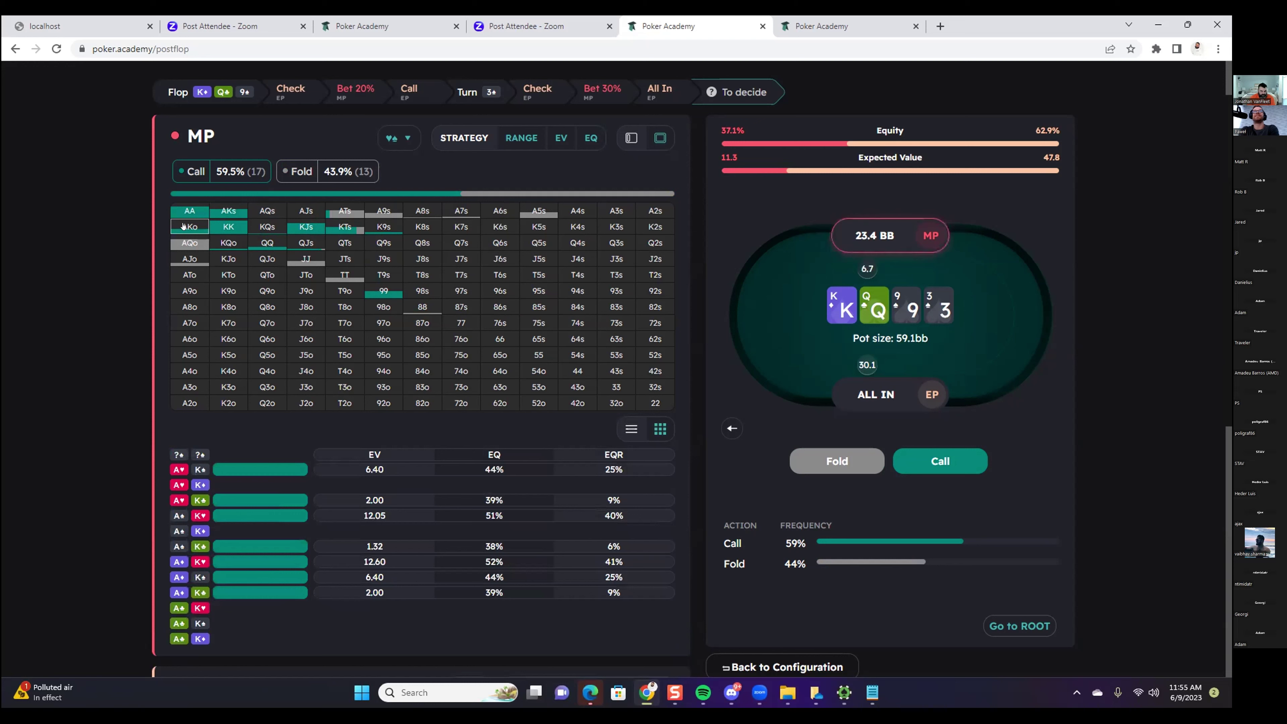
pyautogui.click(497, 351)
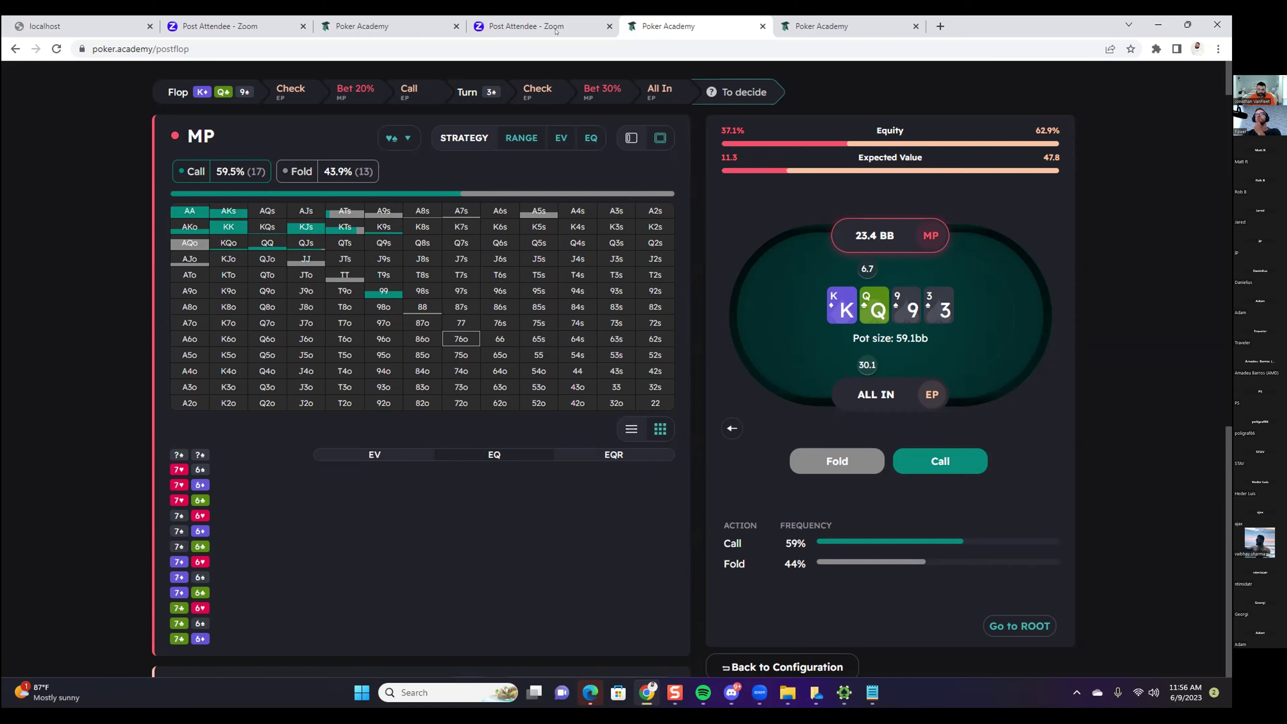
# Switch to the PokerTracker replay and move on through the following hands to the J♦5♦ hand's 3.22 BB turn bet.
pyautogui.hotkey('alt', 'Tab')
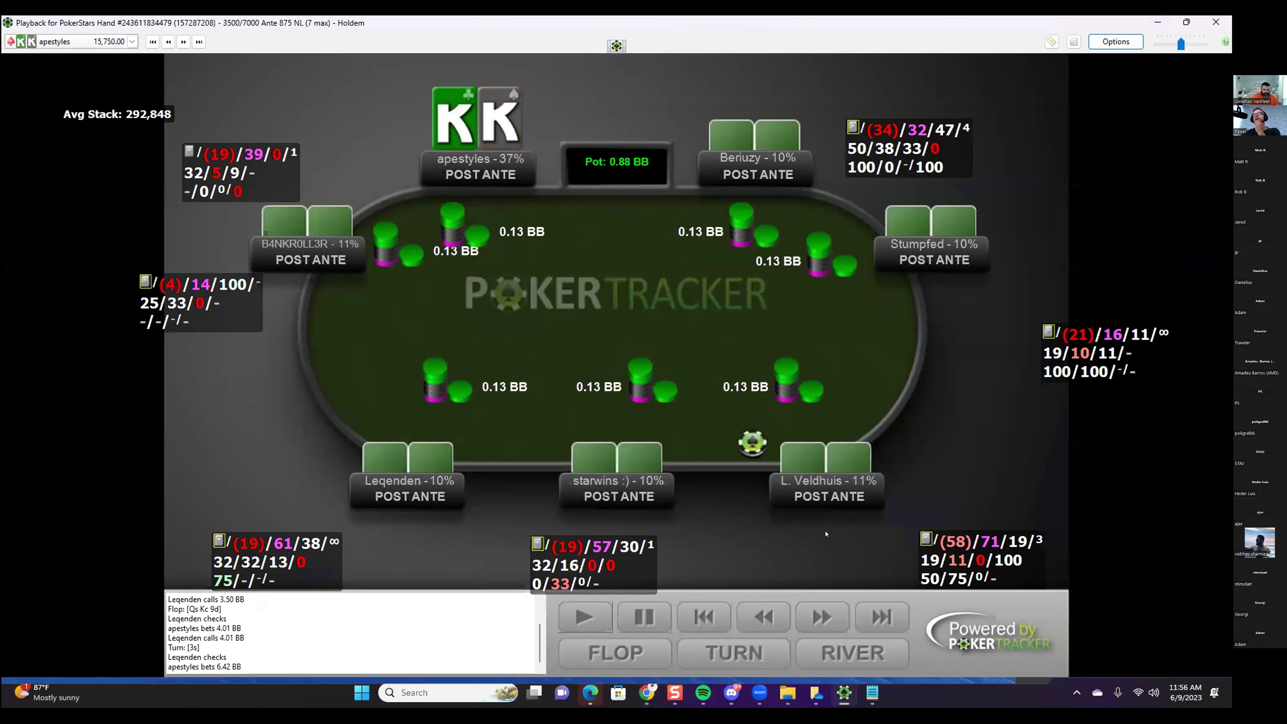
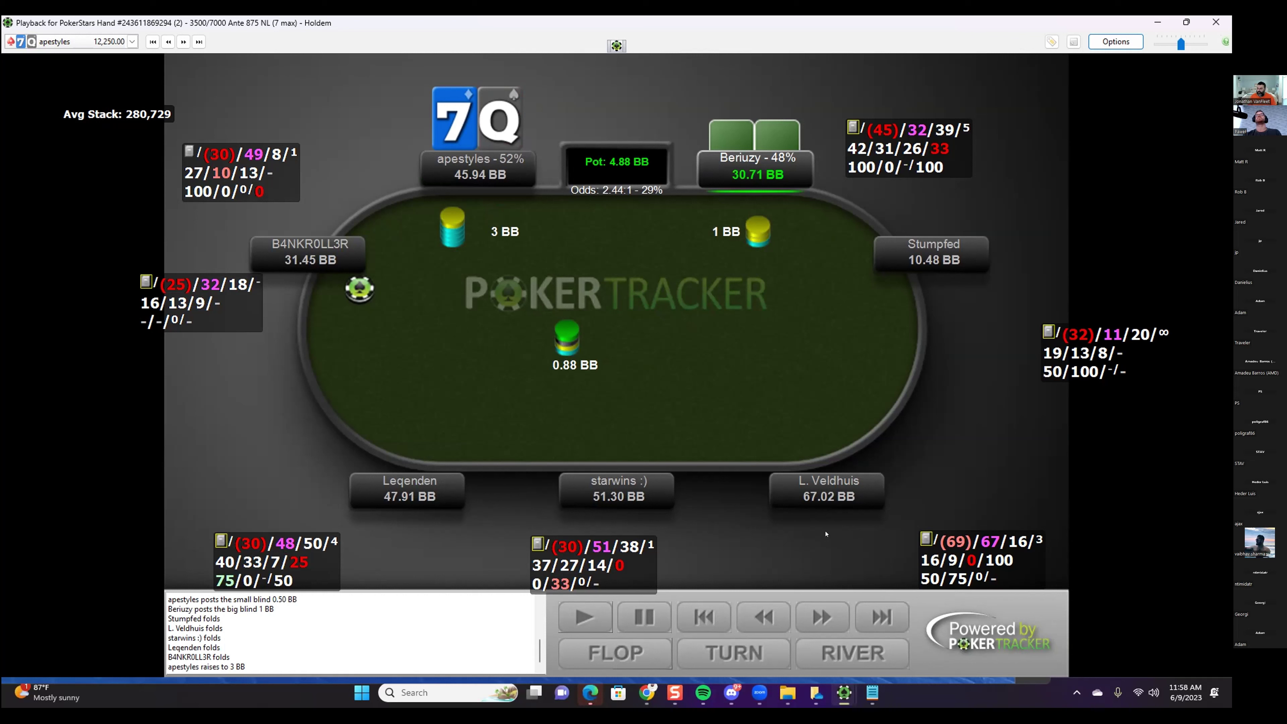
pyautogui.click(815, 617)
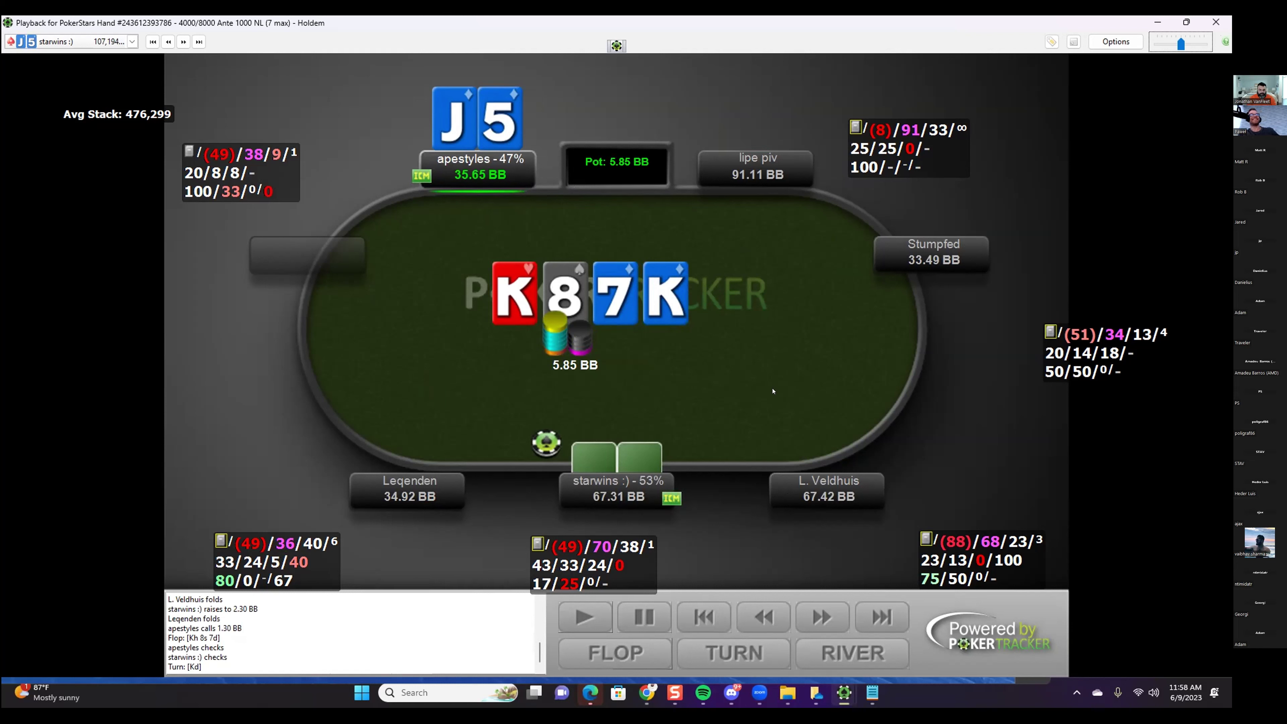
pyautogui.click(821, 617)
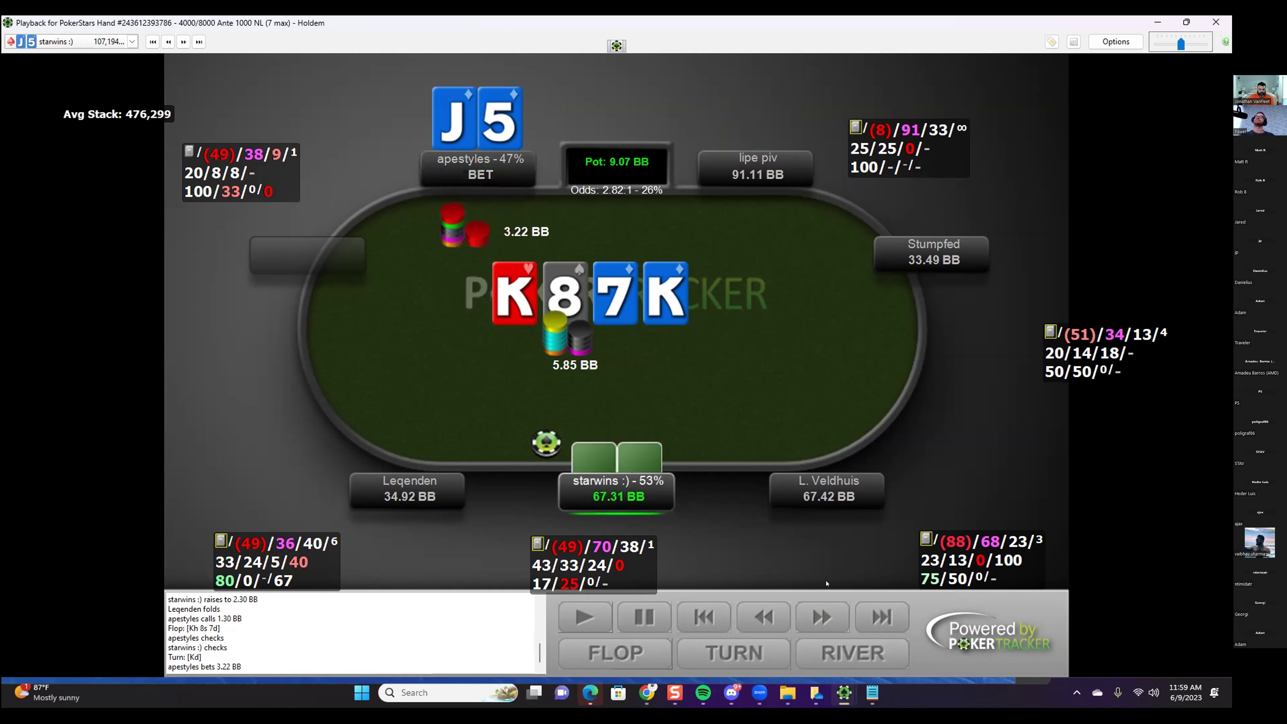
# Step back before the J♦5♦ hand's turn bet and replay the turn and 8♦ river action through to showdown.
pyautogui.click(764, 616)
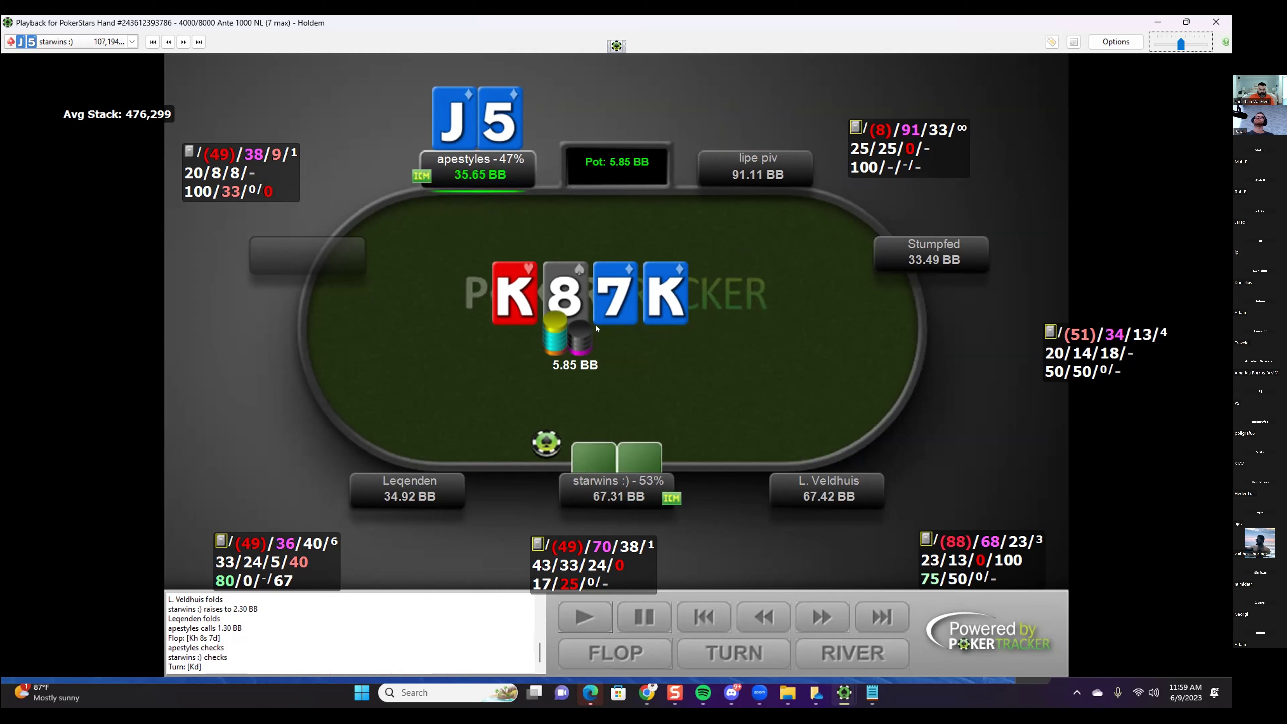
pyautogui.click(813, 614)
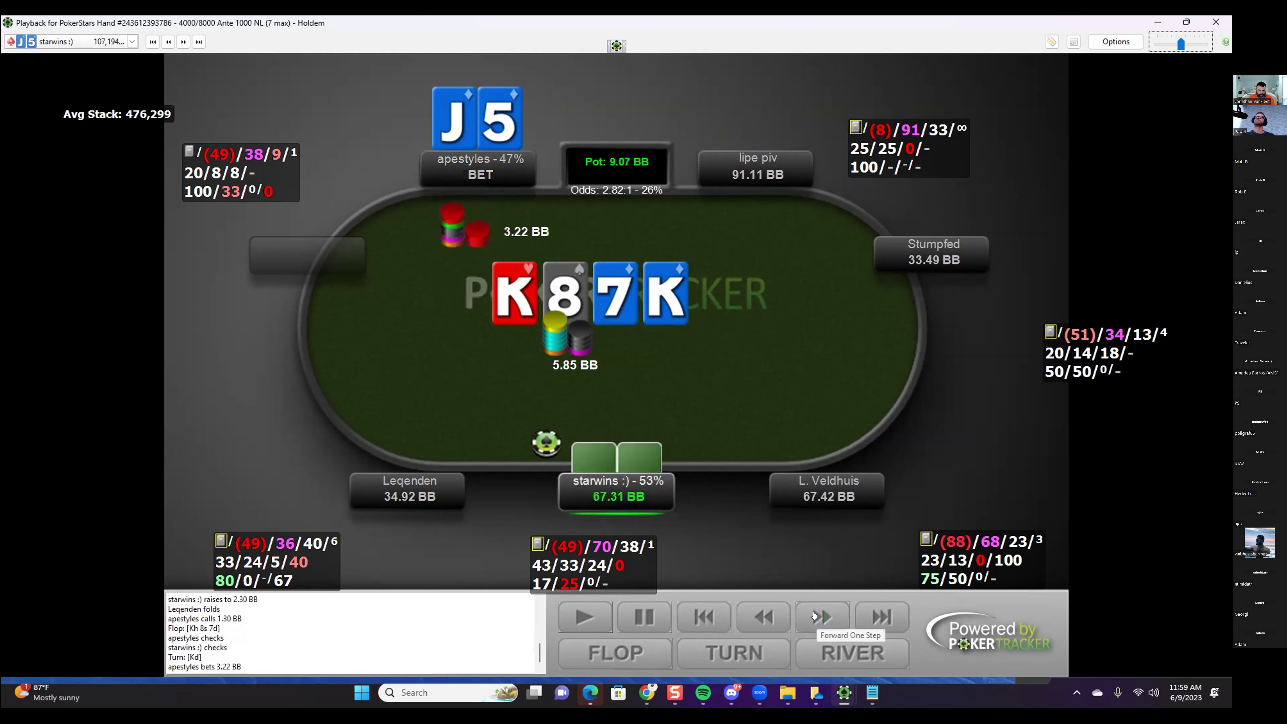
pyautogui.click(814, 615)
pyautogui.click(814, 615)
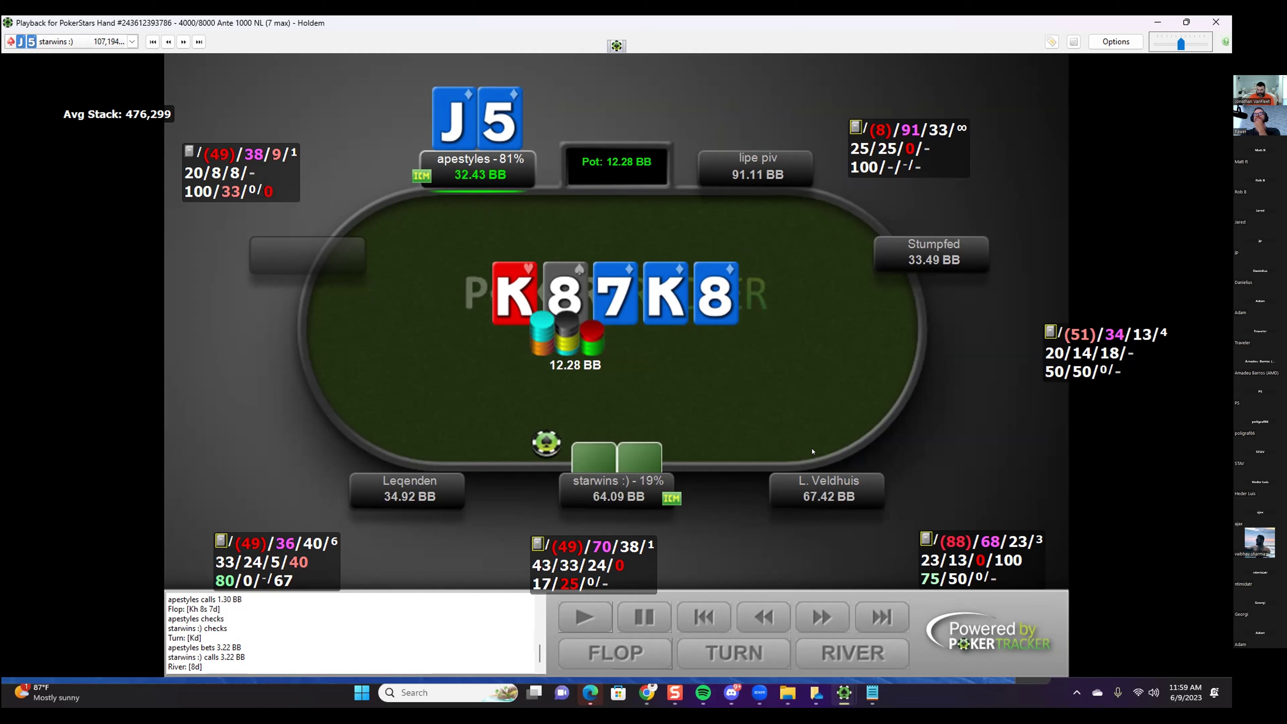
pyautogui.click(831, 615)
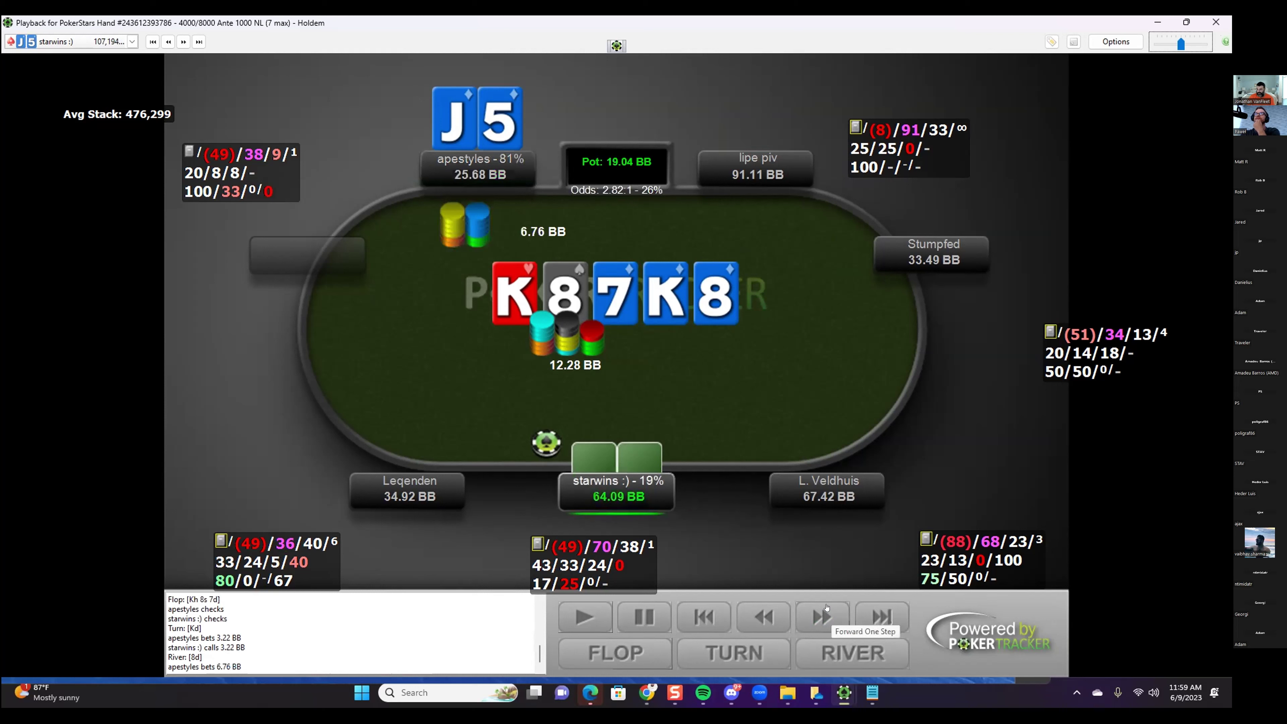
pyautogui.click(827, 614)
pyautogui.click(827, 614)
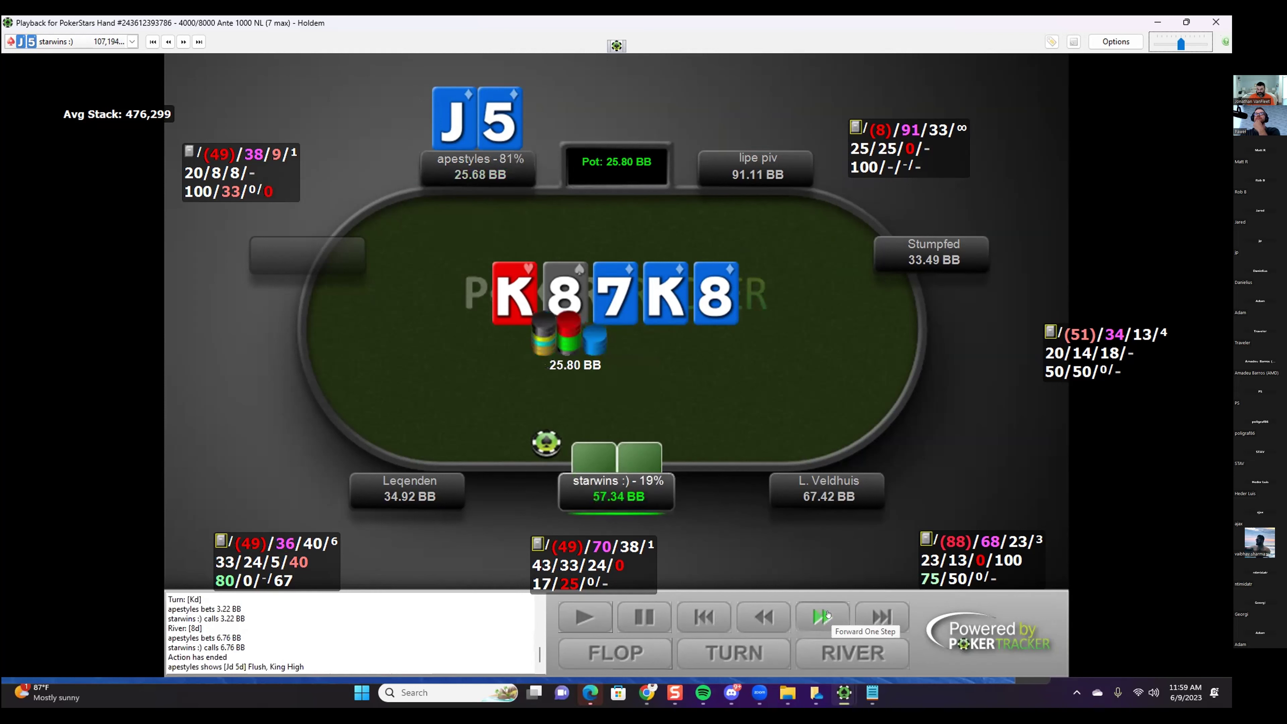
# Rewind the J♦5♦ hand to the K♦ turn and replay the 3.22 BB bet and call up to the 8♦ river.
pyautogui.click(755, 616)
pyautogui.click(755, 616)
pyautogui.click(754, 616)
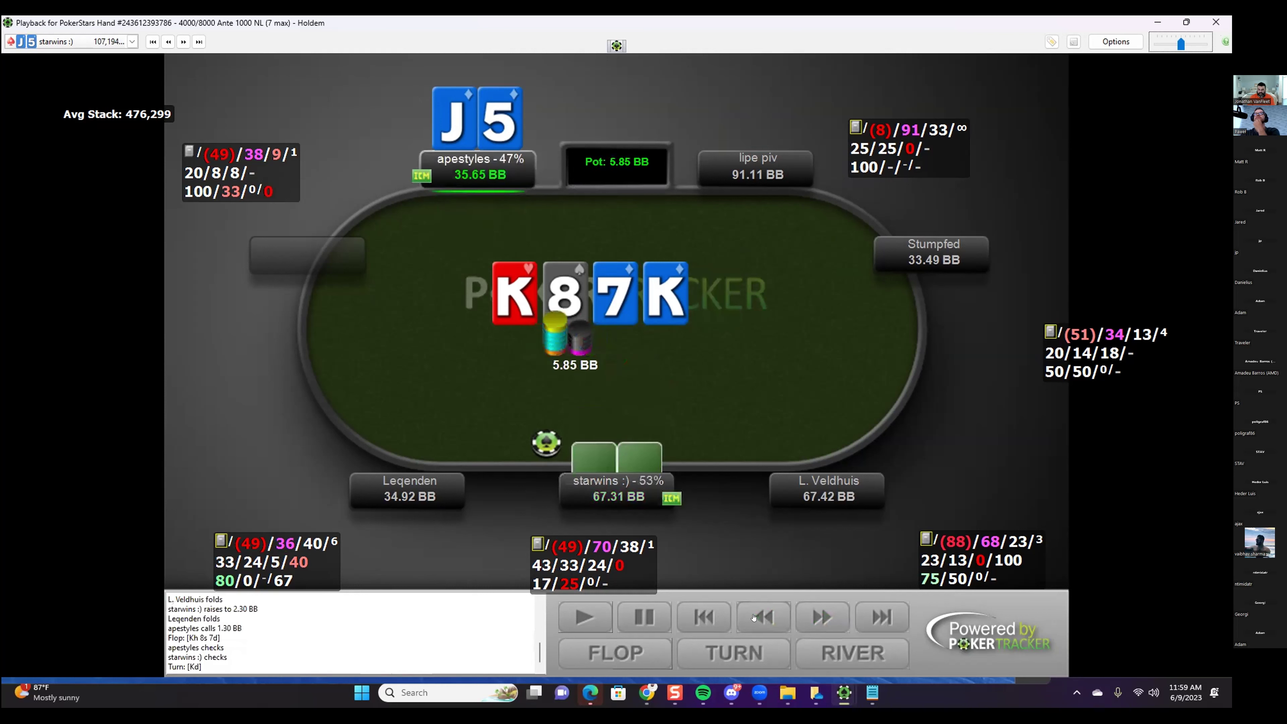
pyautogui.click(753, 616)
pyautogui.click(823, 617)
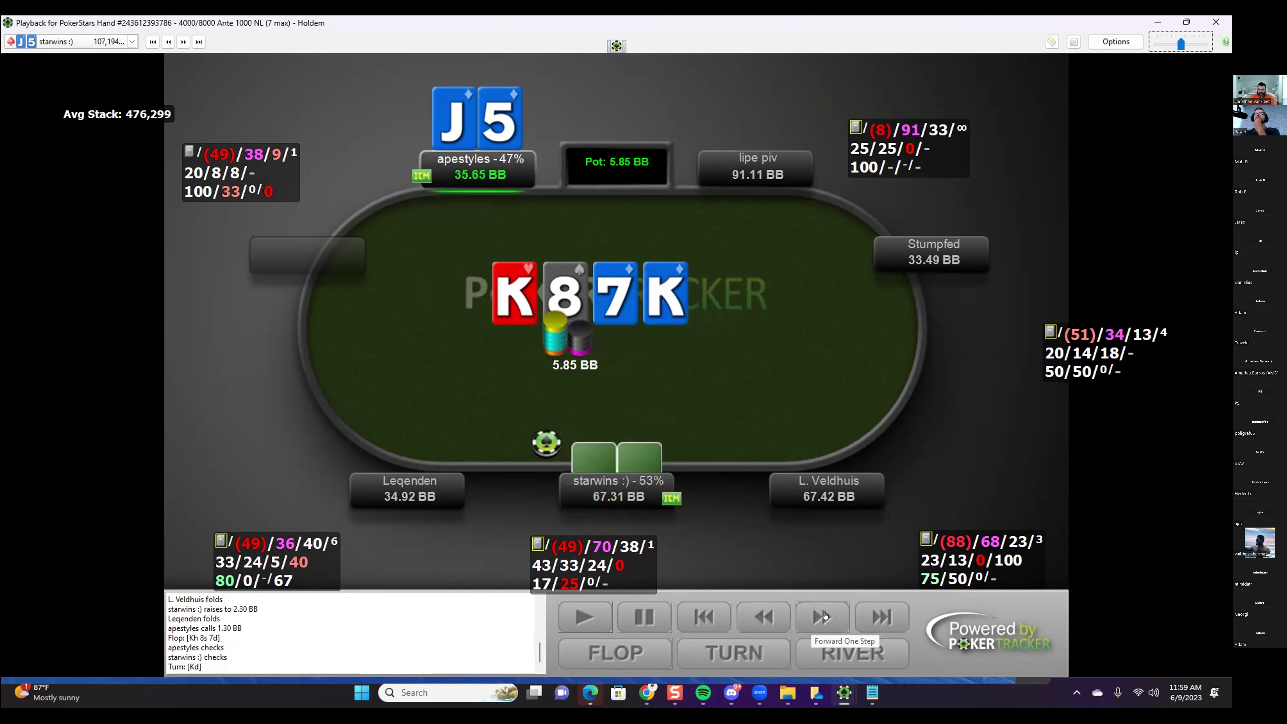
pyautogui.click(825, 616)
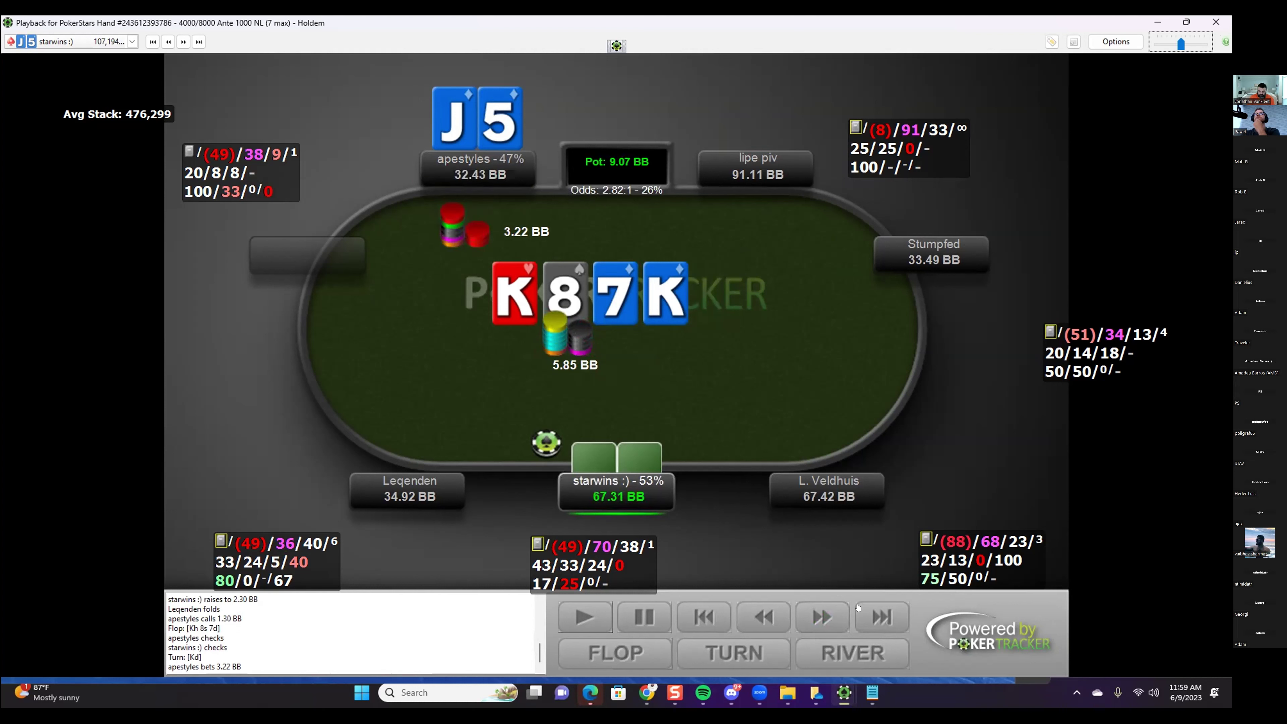
pyautogui.click(836, 616)
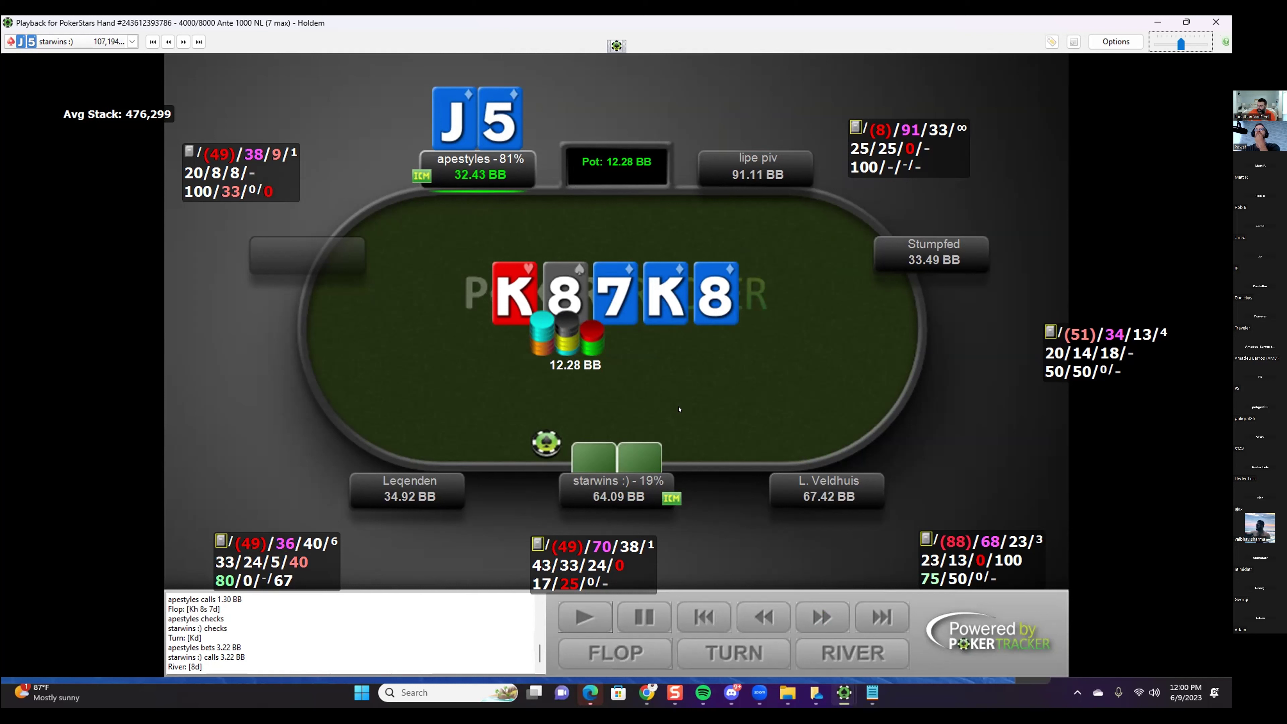
# Rewind the J♦5♦ hand's replay from the river to just after the big blind's check on the K♥8♠7♦ flop.
pyautogui.click(763, 617)
pyautogui.click(764, 617)
pyautogui.click(763, 617)
pyautogui.click(763, 617)
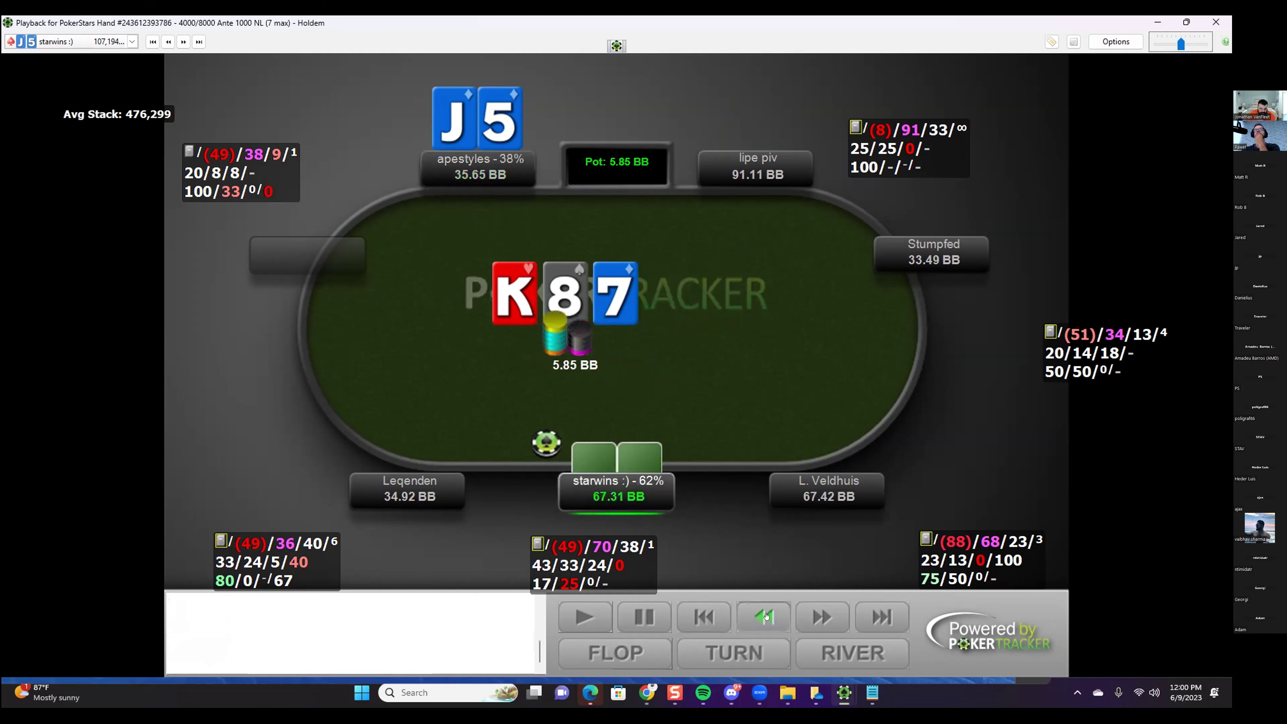
pyautogui.click(763, 617)
# Switch to Poker Academy, filter the ChipEV charts to 35bb Regular, BB vs. RFI from BTN, and open the spot in the postflop solver.
pyautogui.click(648, 692)
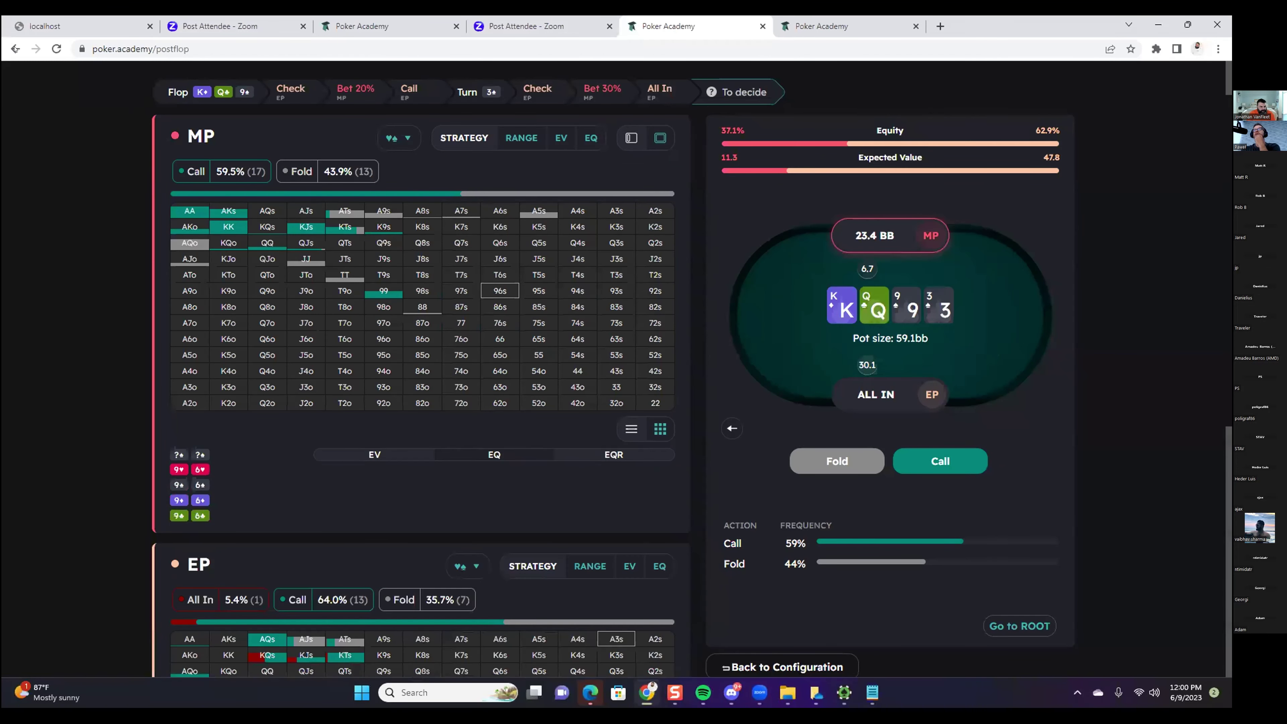
pyautogui.hotkey('alt', 'Left')
pyautogui.hotkey('alt', 'Left')
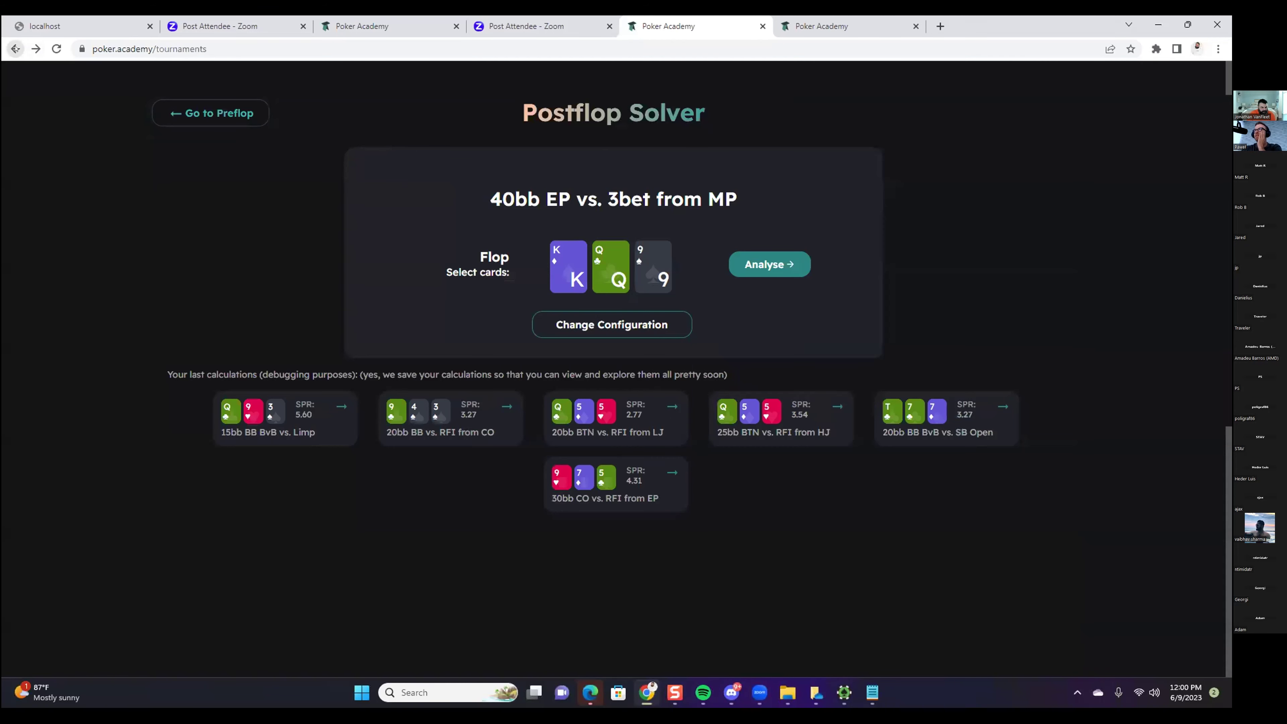
pyautogui.click(676, 198)
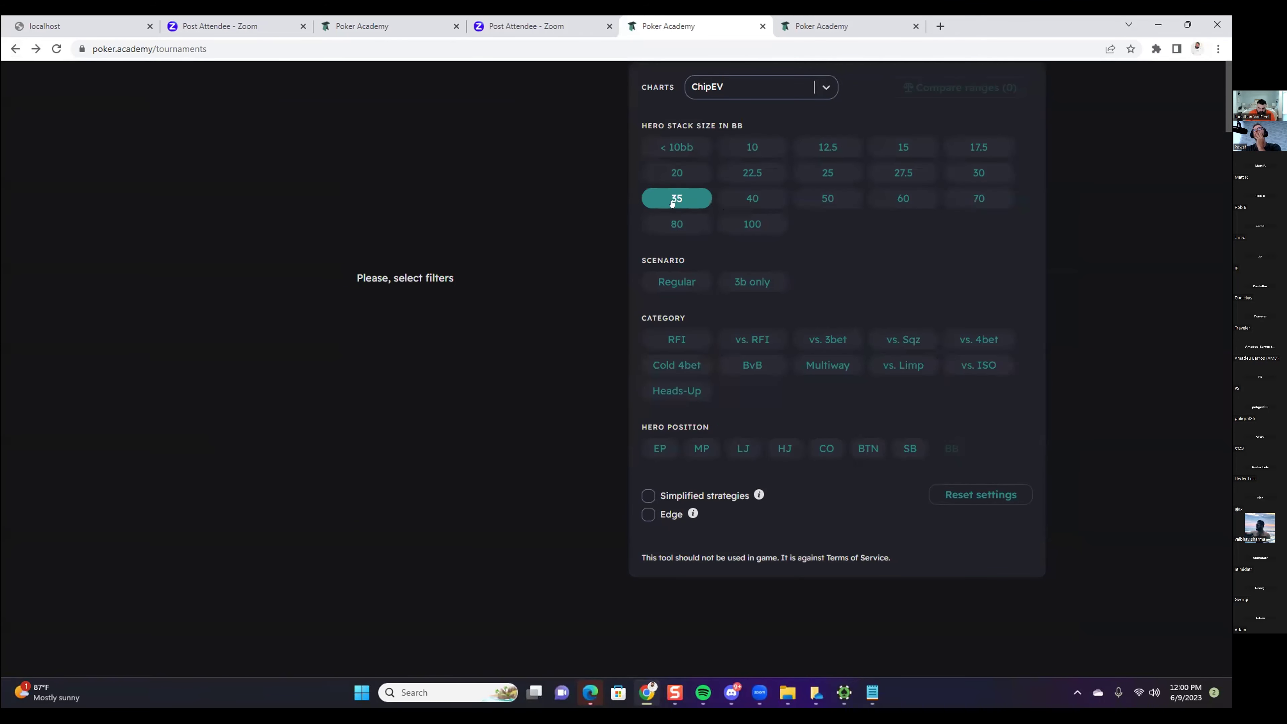
pyautogui.click(677, 281)
pyautogui.click(900, 366)
pyautogui.click(826, 364)
pyautogui.click(766, 338)
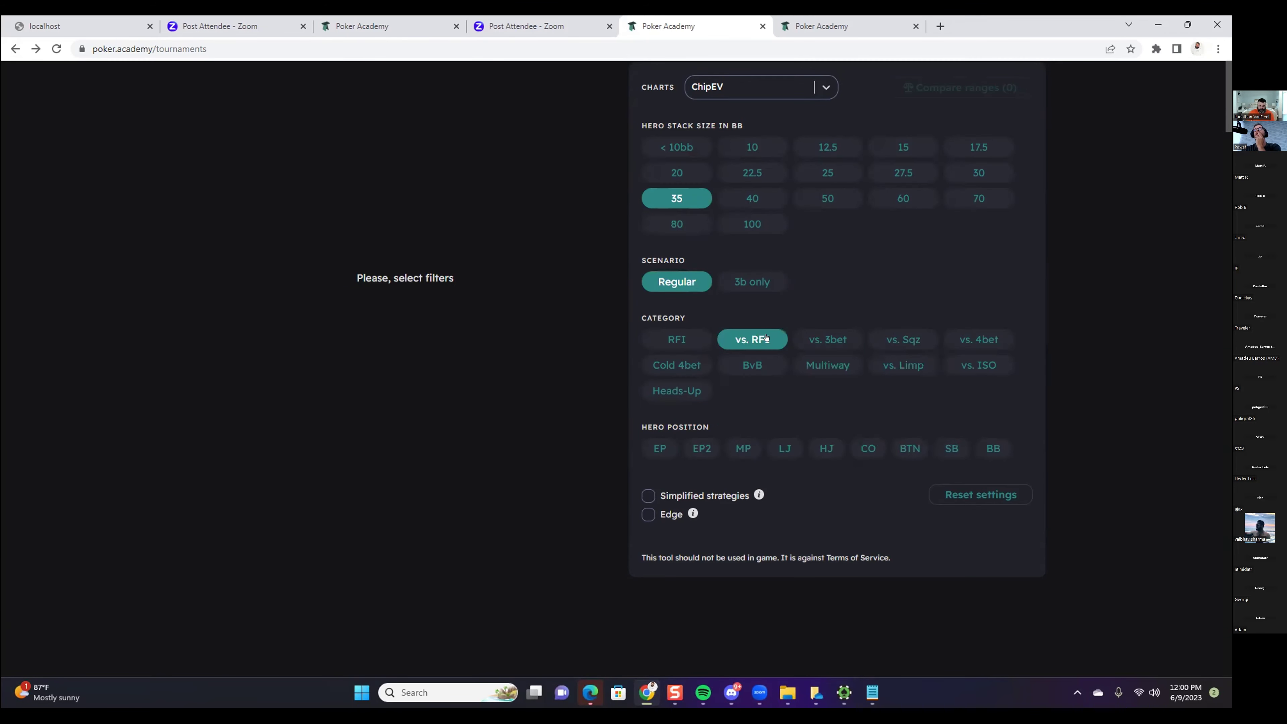
pyautogui.click(992, 448)
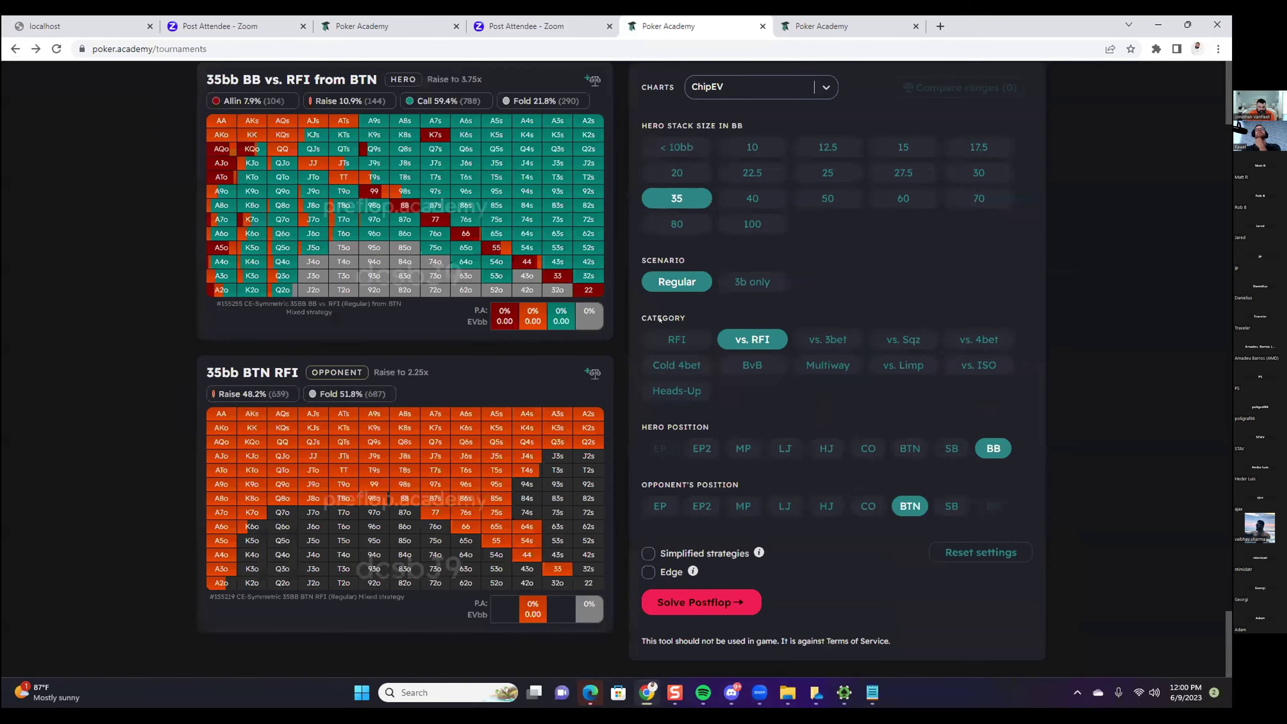
pyautogui.click(735, 603)
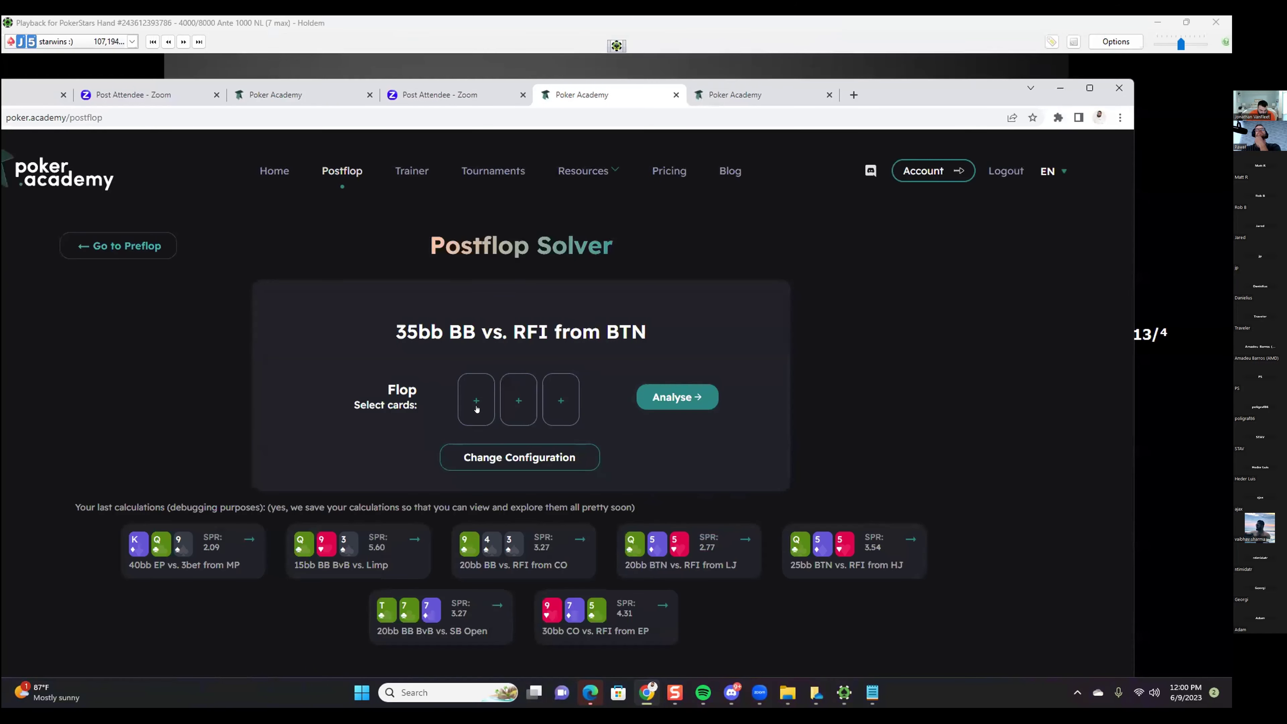
# Set the flop to K♥ 8♠ 7♦, checking it against the replay, and run the analysis.
pyautogui.click(478, 406)
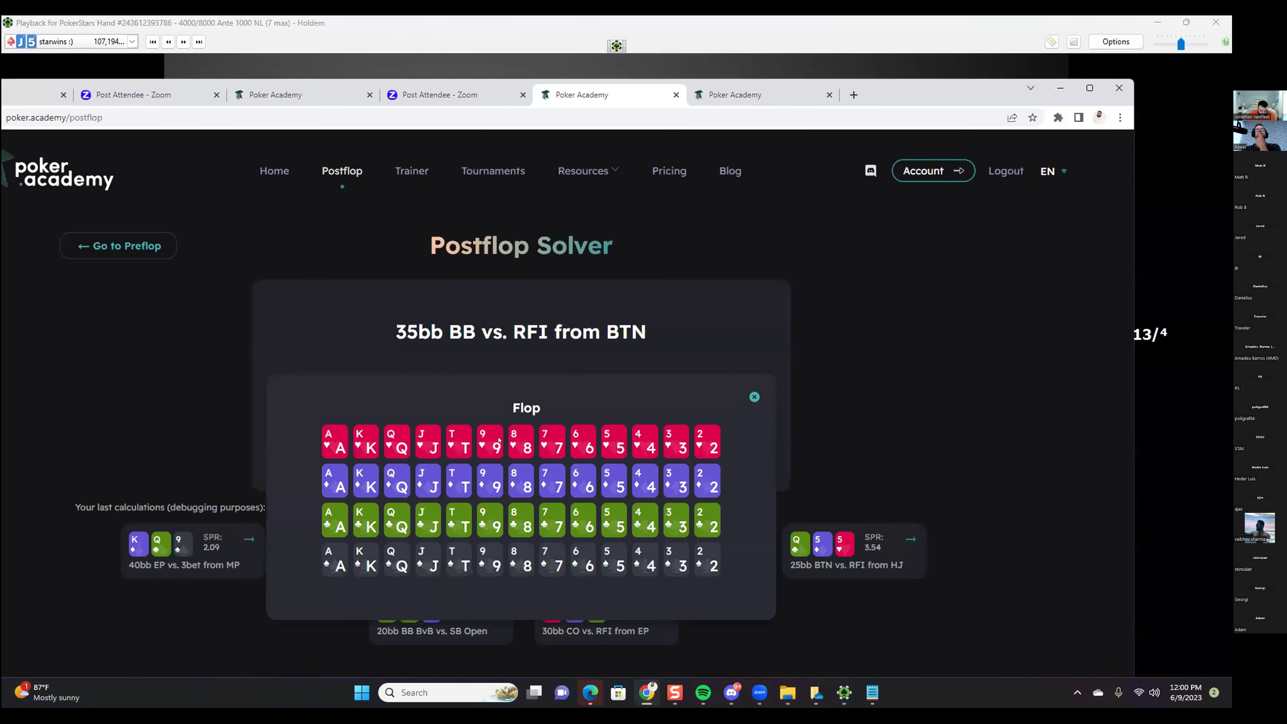
pyautogui.click(368, 442)
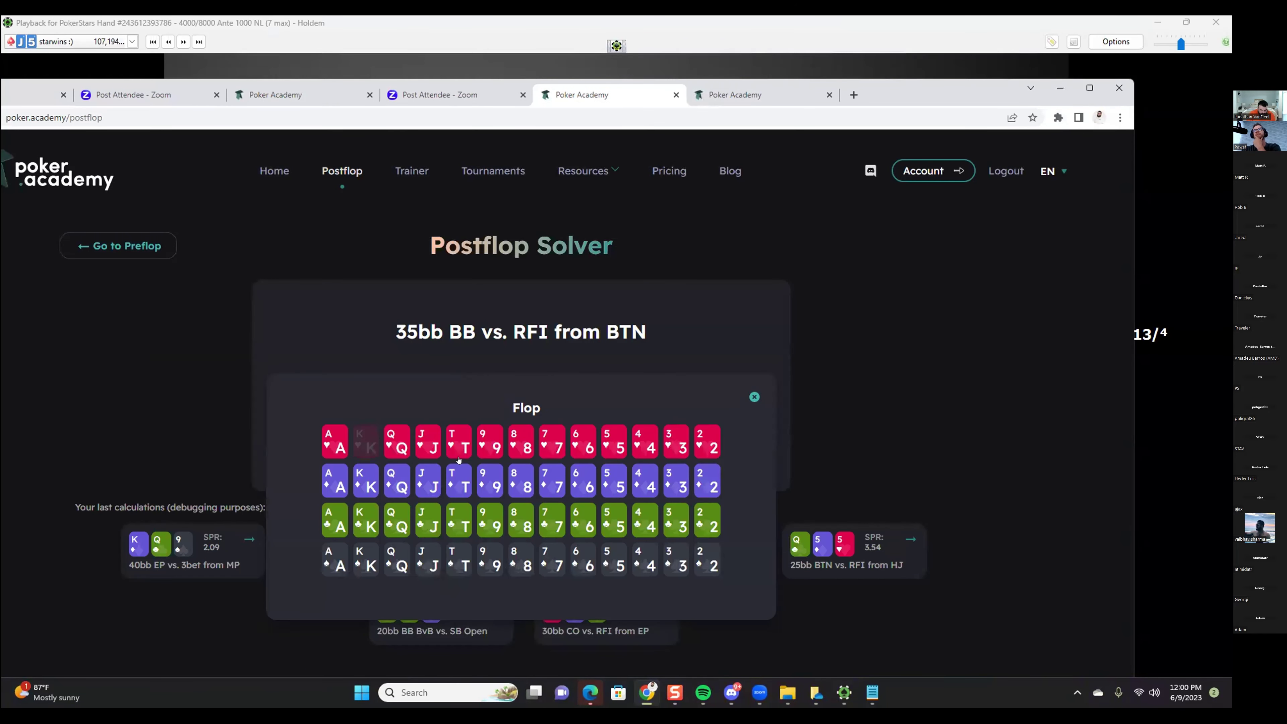
pyautogui.click(547, 490)
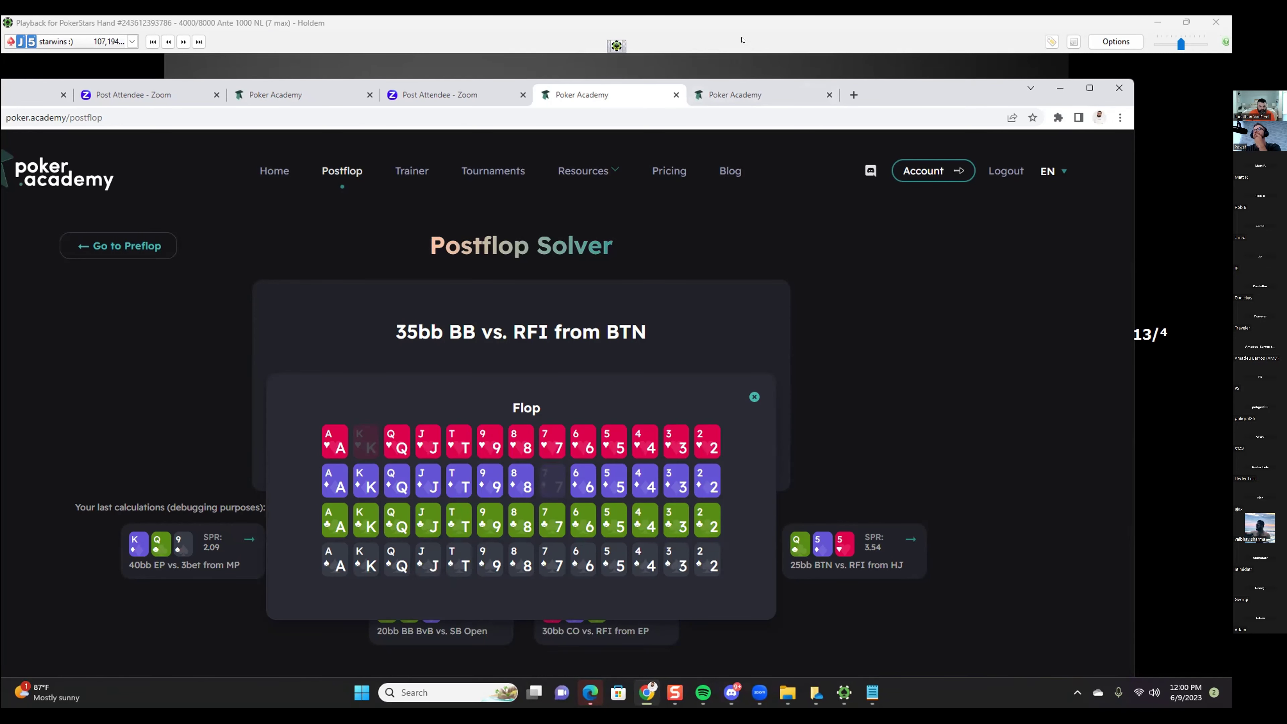
pyautogui.click(744, 64)
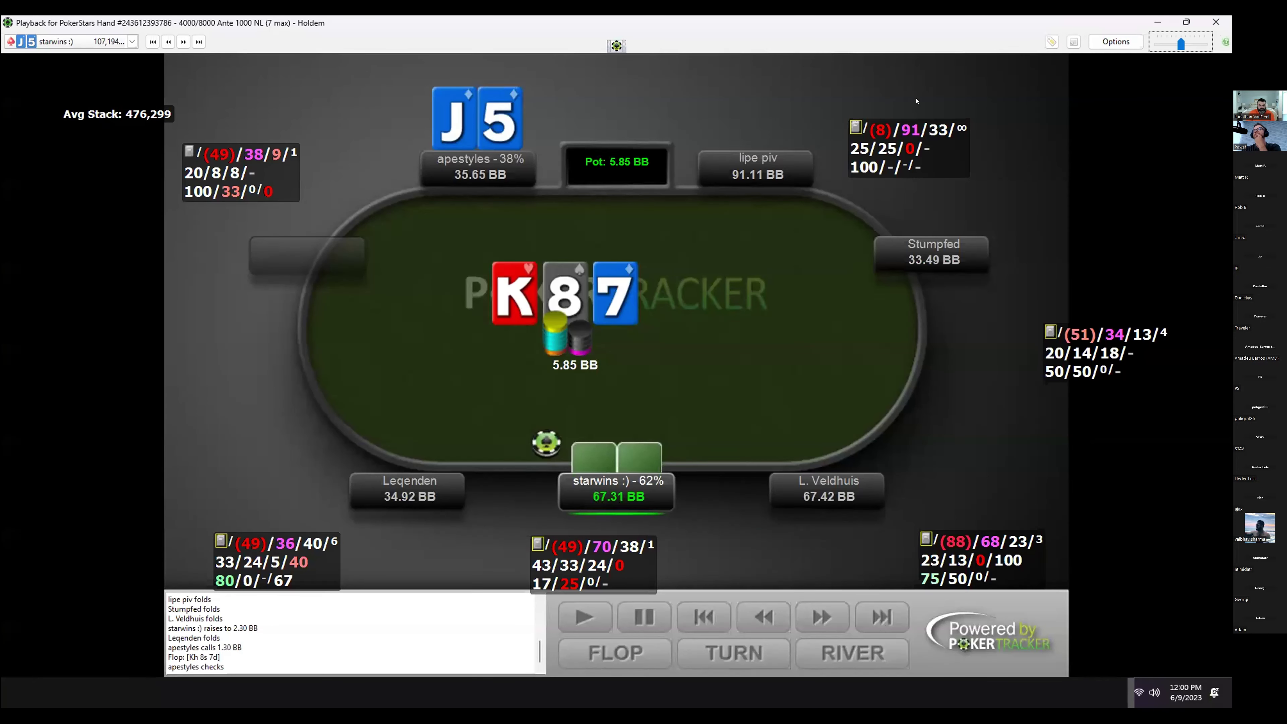
pyautogui.hotkey('alt', 'Tab')
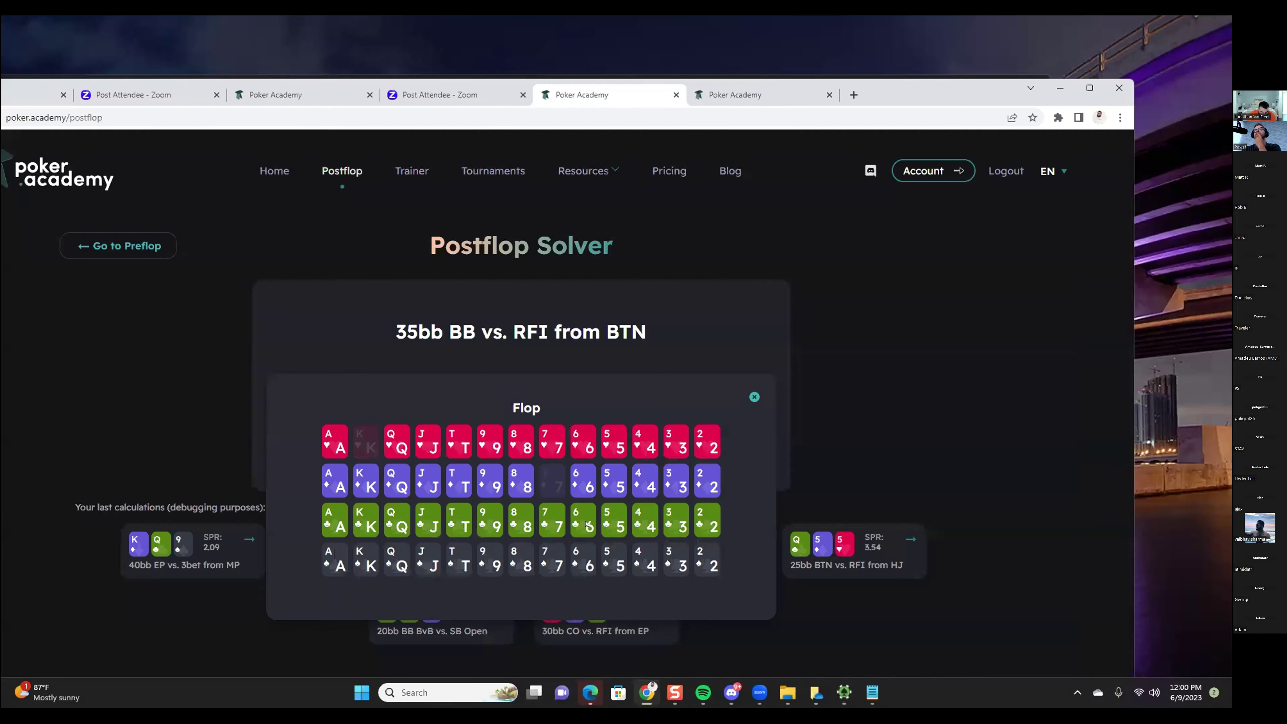
pyautogui.click(527, 555)
pyautogui.click(678, 398)
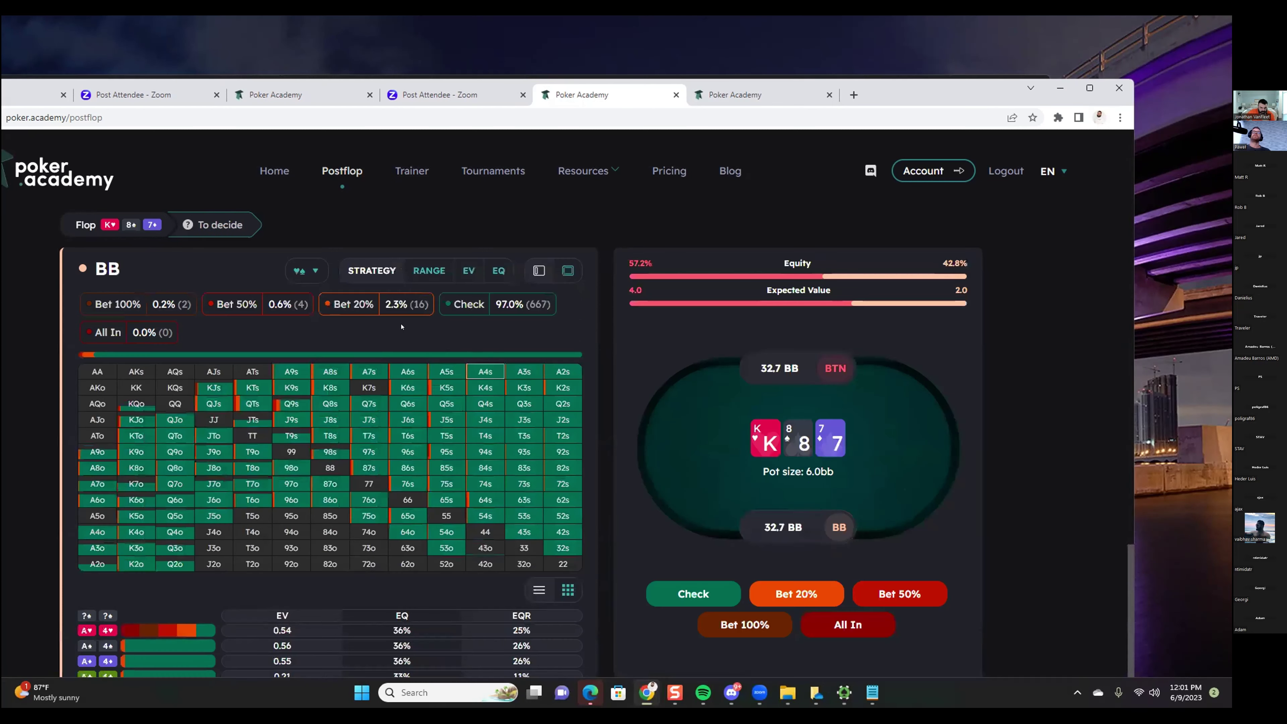
# Follow BB's and BTN's flop checks, deal the K♦ turn, and inspect BB's turn strategy by hand.
pyautogui.click(673, 587)
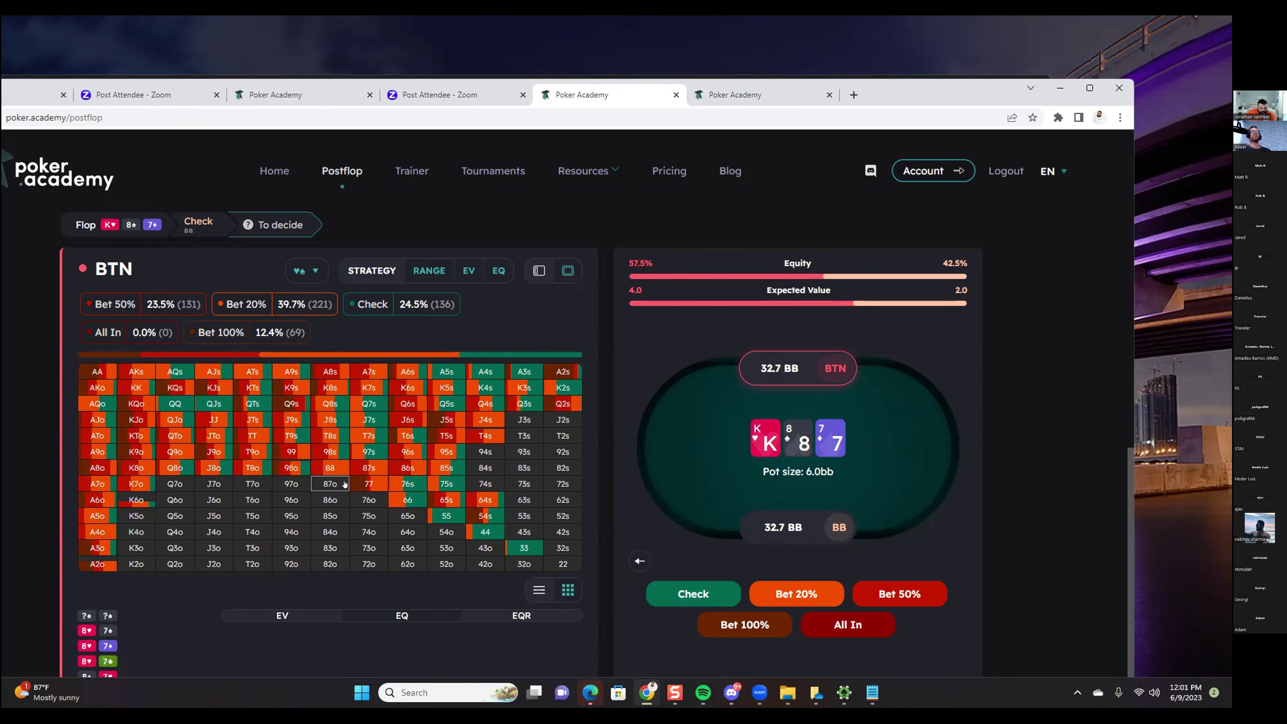
pyautogui.click(693, 593)
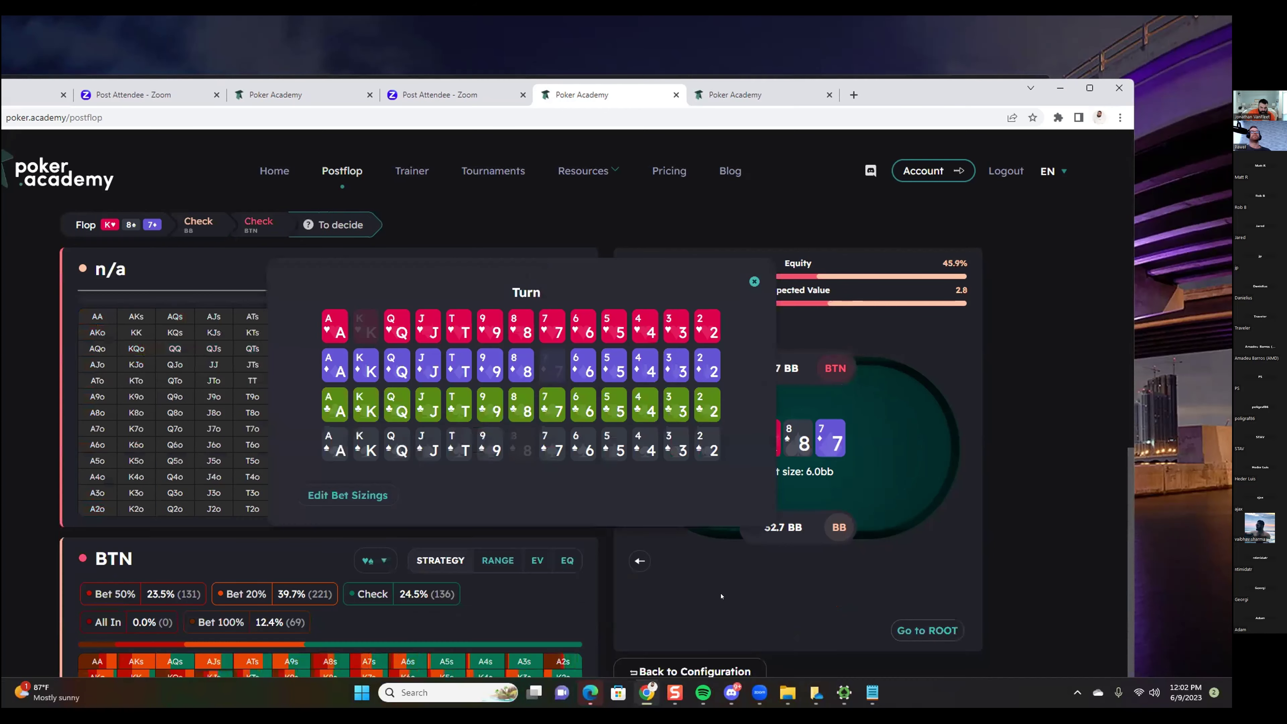
pyautogui.click(438, 349)
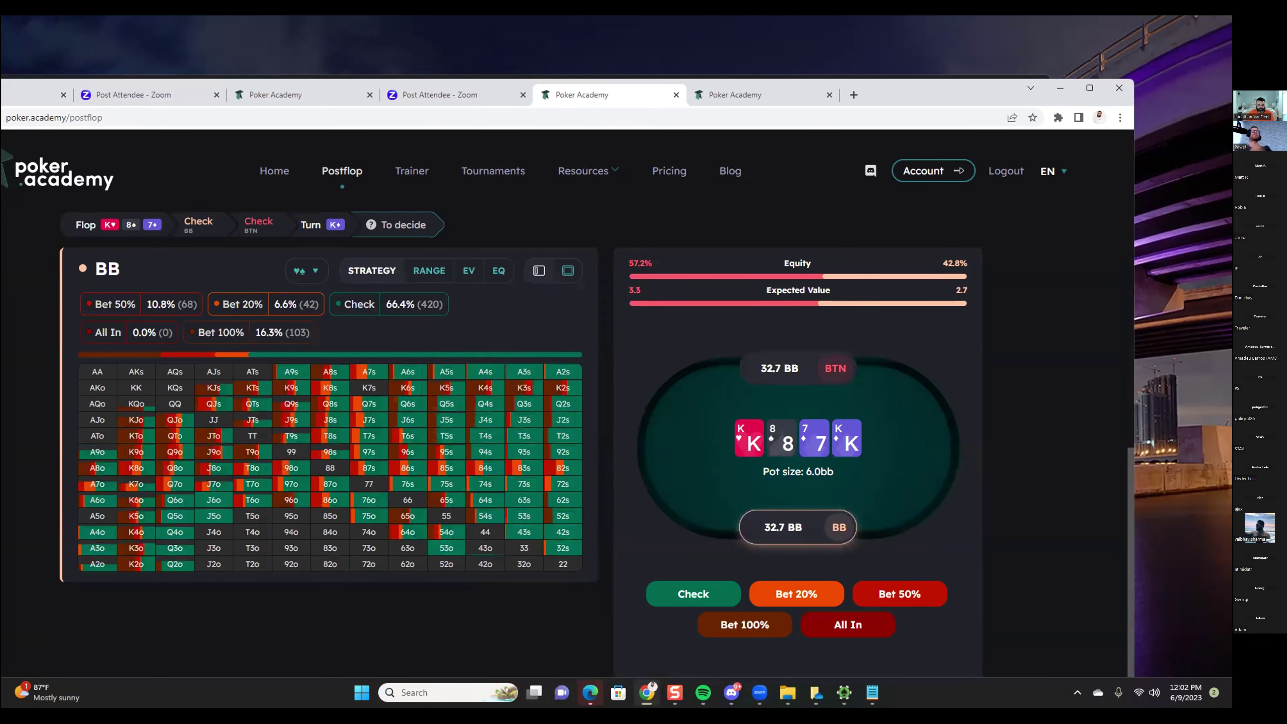
pyautogui.click(430, 419)
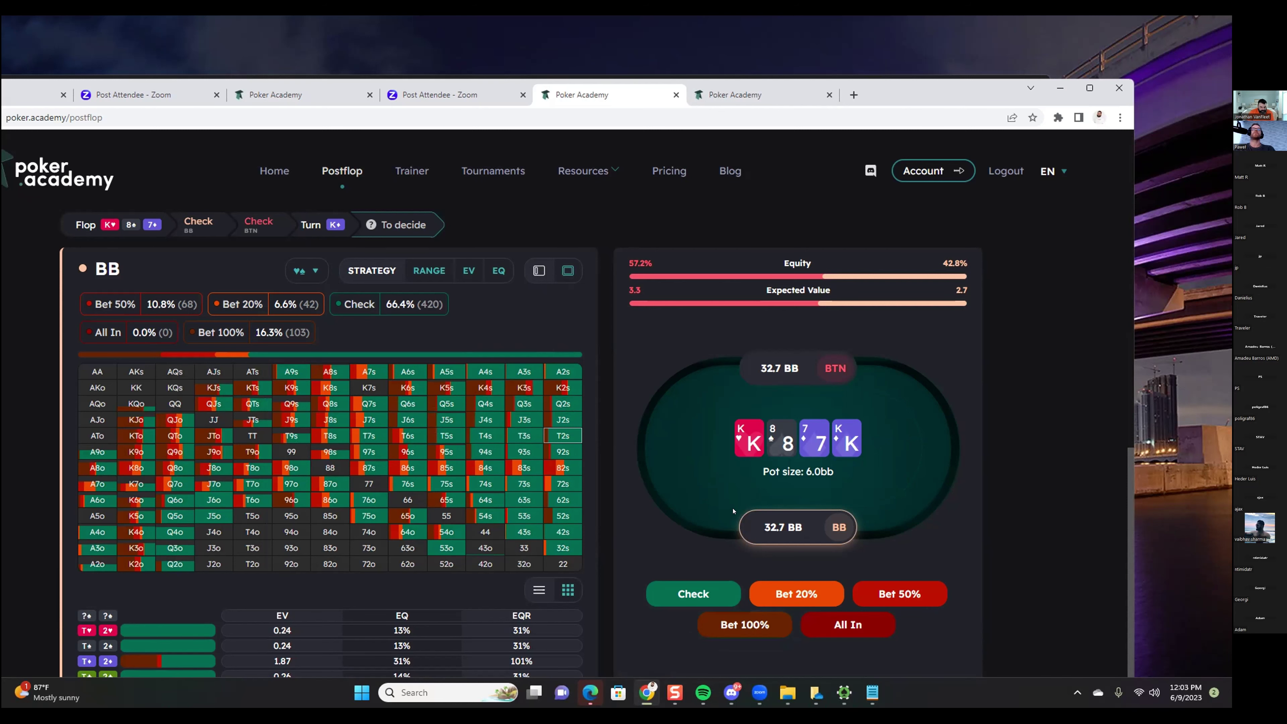
# Follow BB's 100% turn bet and BTN's call, and deal the 8♦ river after consulting the replay.
pyautogui.scroll(-3, 733, 510)
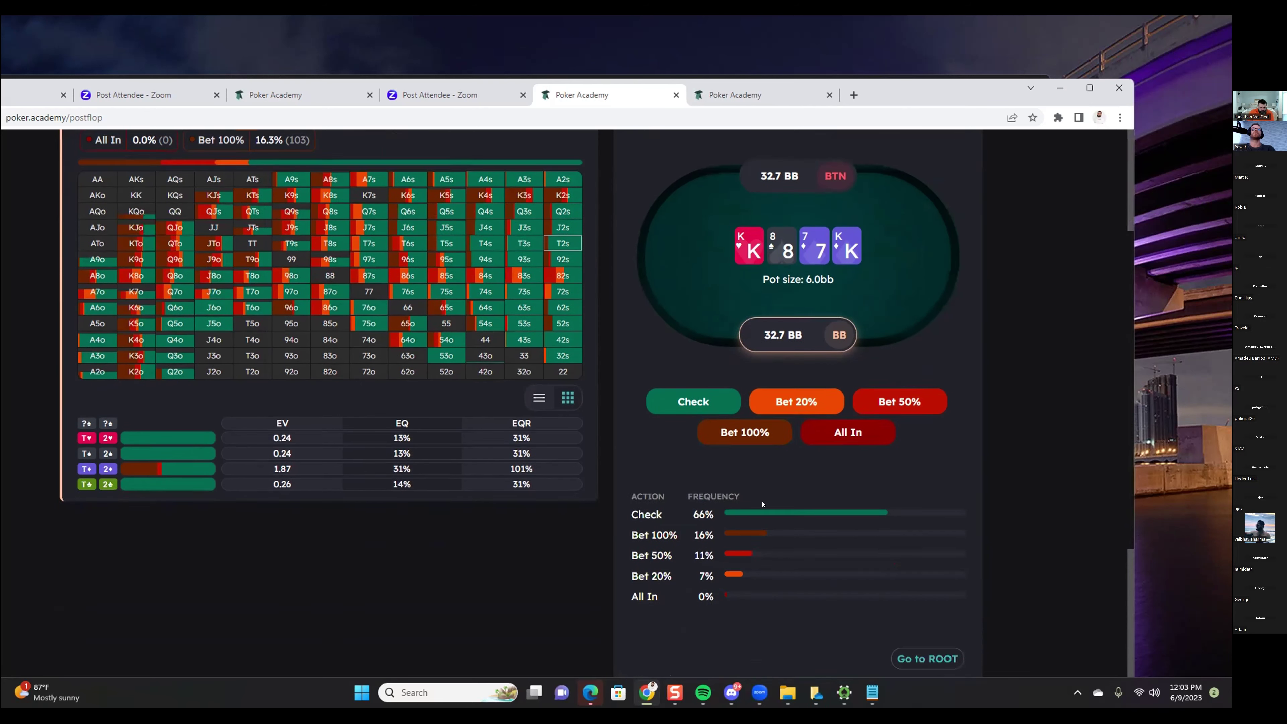
pyautogui.click(751, 442)
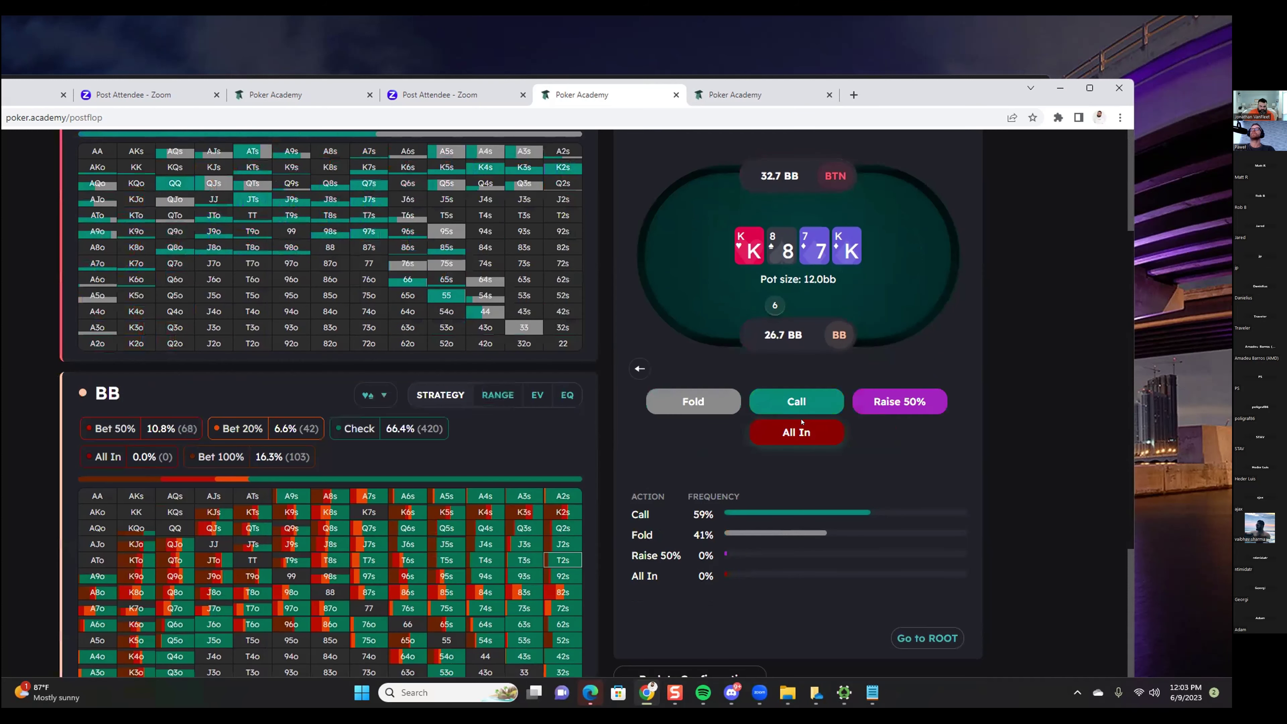
pyautogui.click(755, 408)
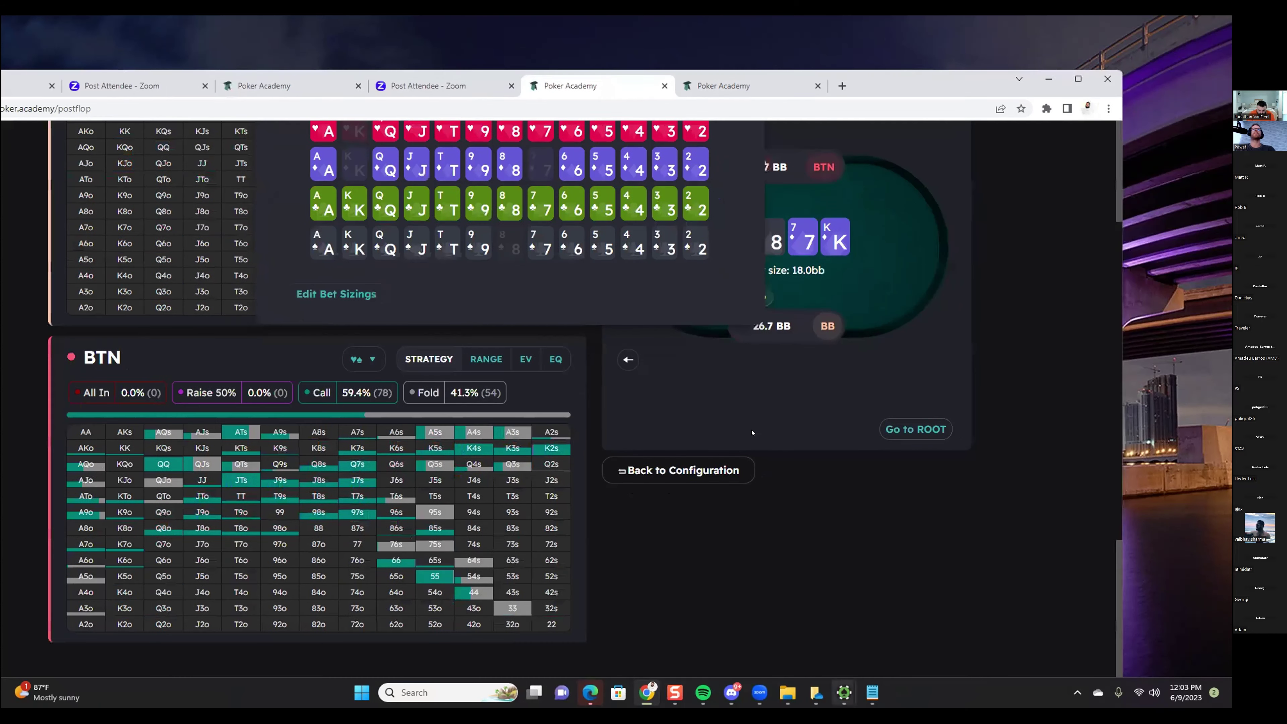
pyautogui.moveTo(843, 693)
pyautogui.click(919, 627)
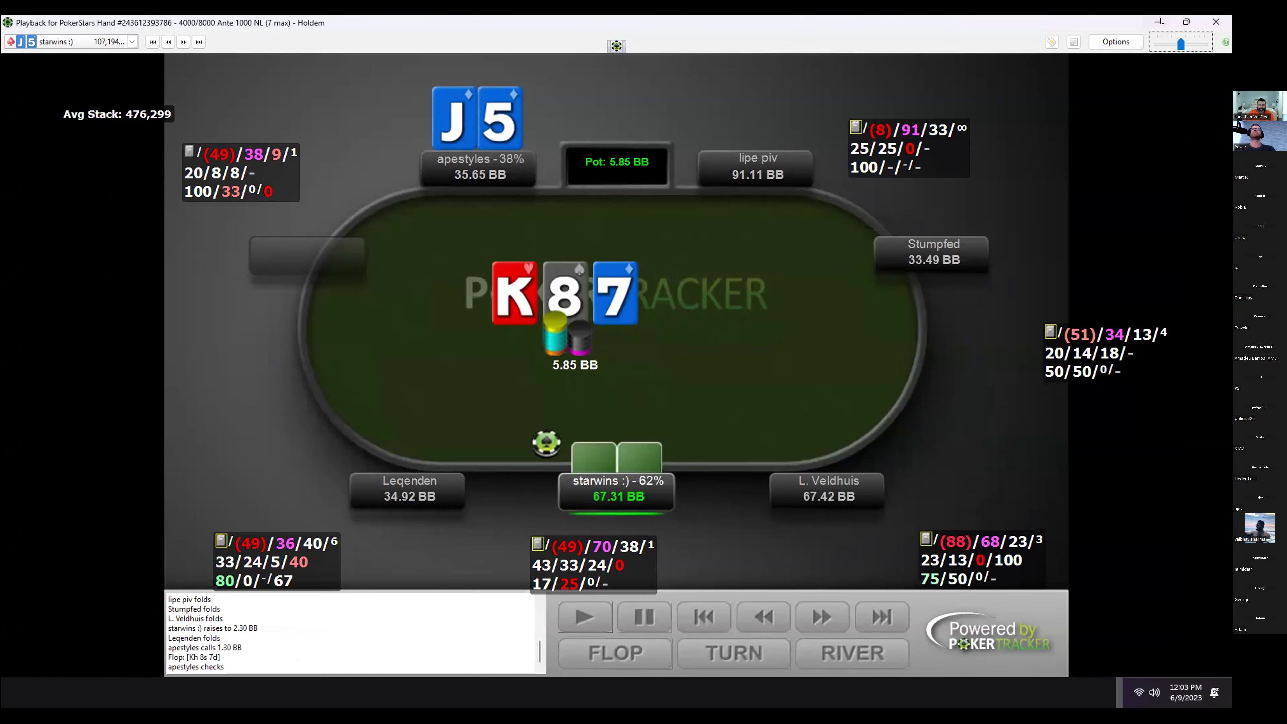
pyautogui.click(647, 692)
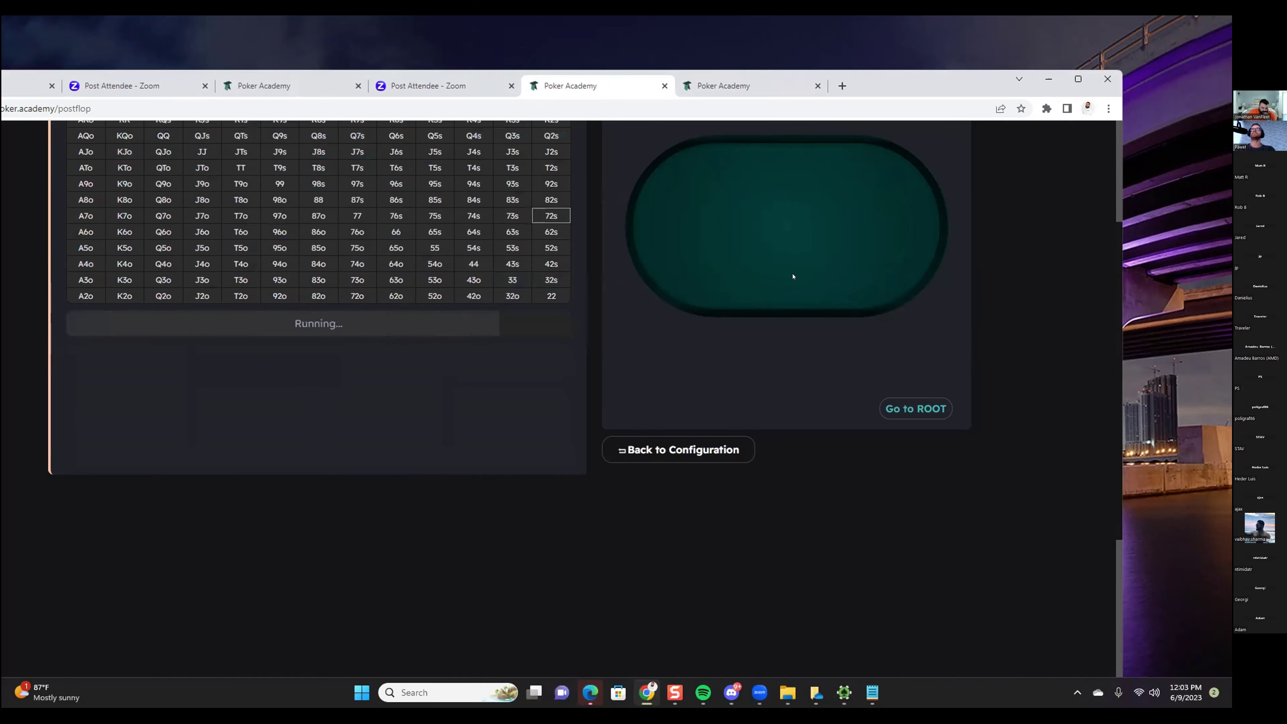
# Examine BB's river strategy for J5s and compare the expected values of its flush hands.
pyautogui.scroll(4, 934, 325)
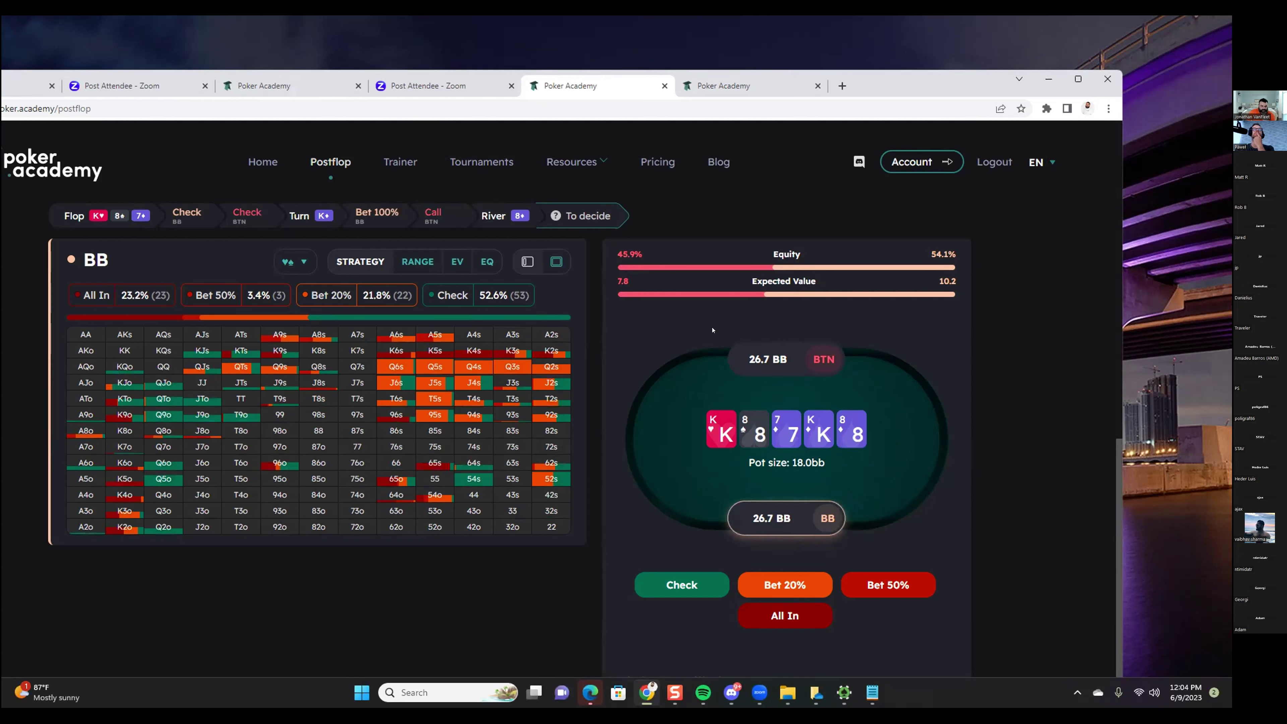
pyautogui.click(436, 388)
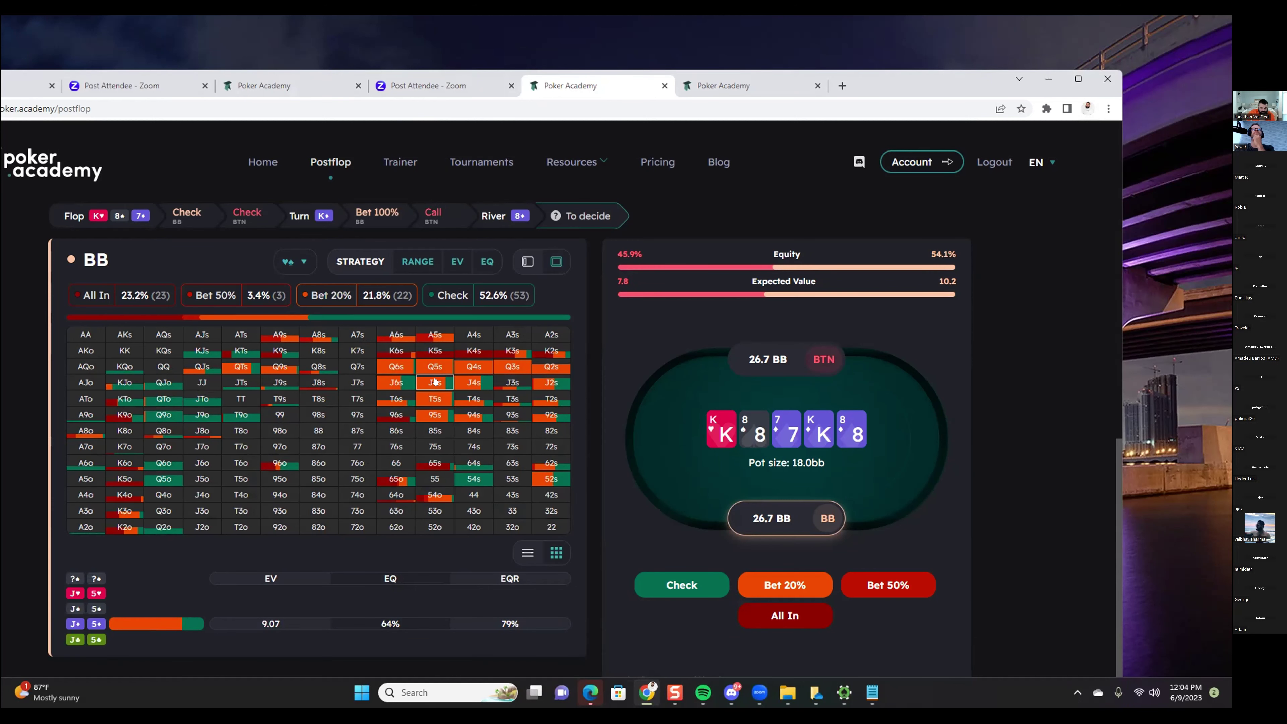
pyautogui.scroll(-4, 436, 381)
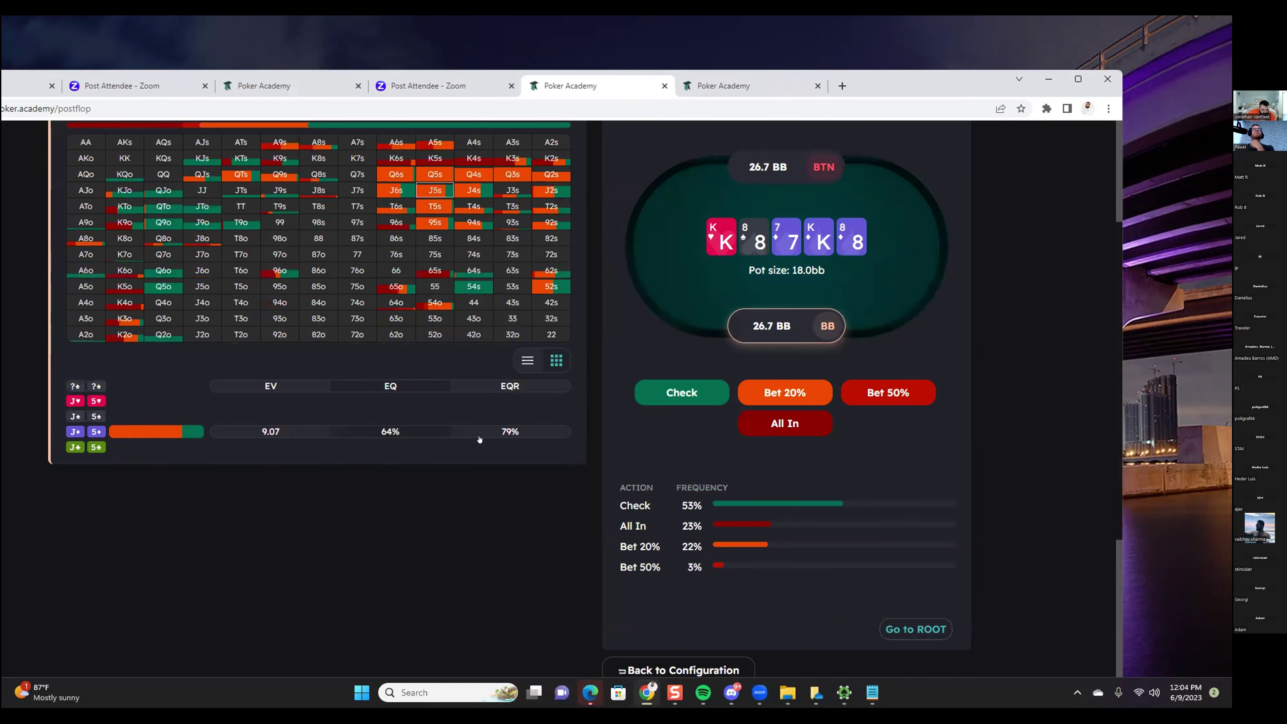
pyautogui.scroll(4, 479, 430)
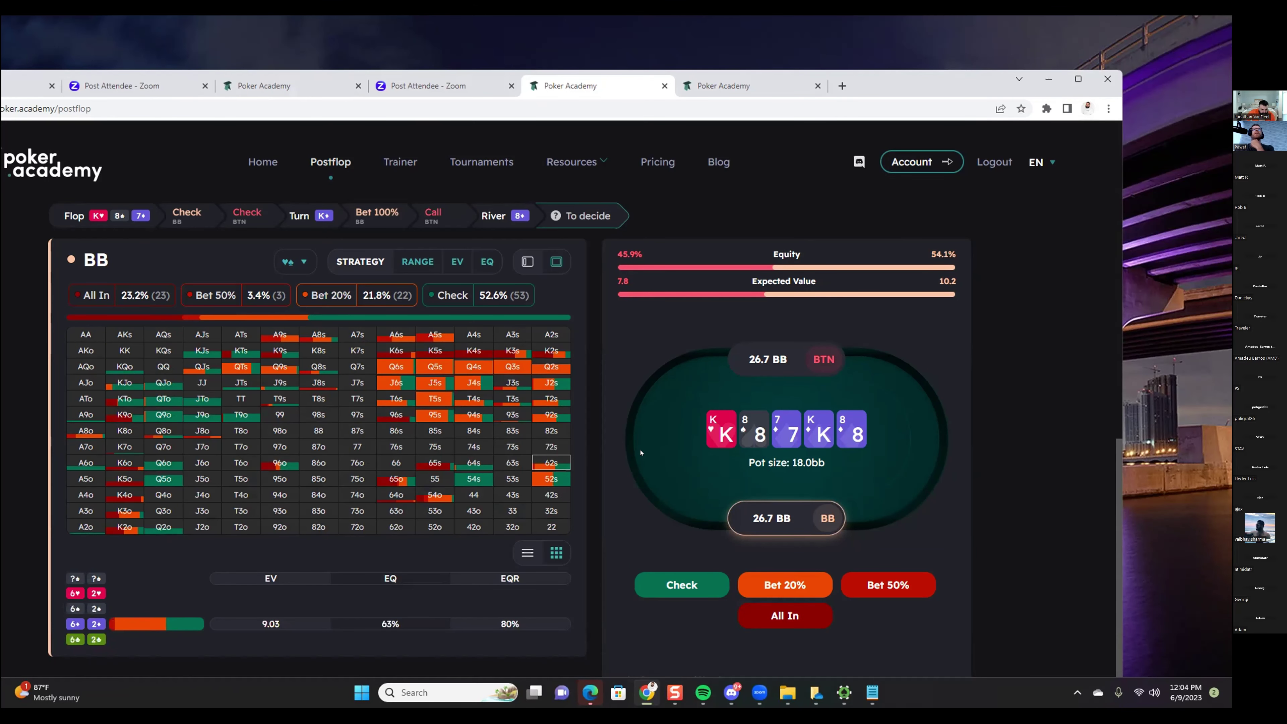
pyautogui.click(457, 261)
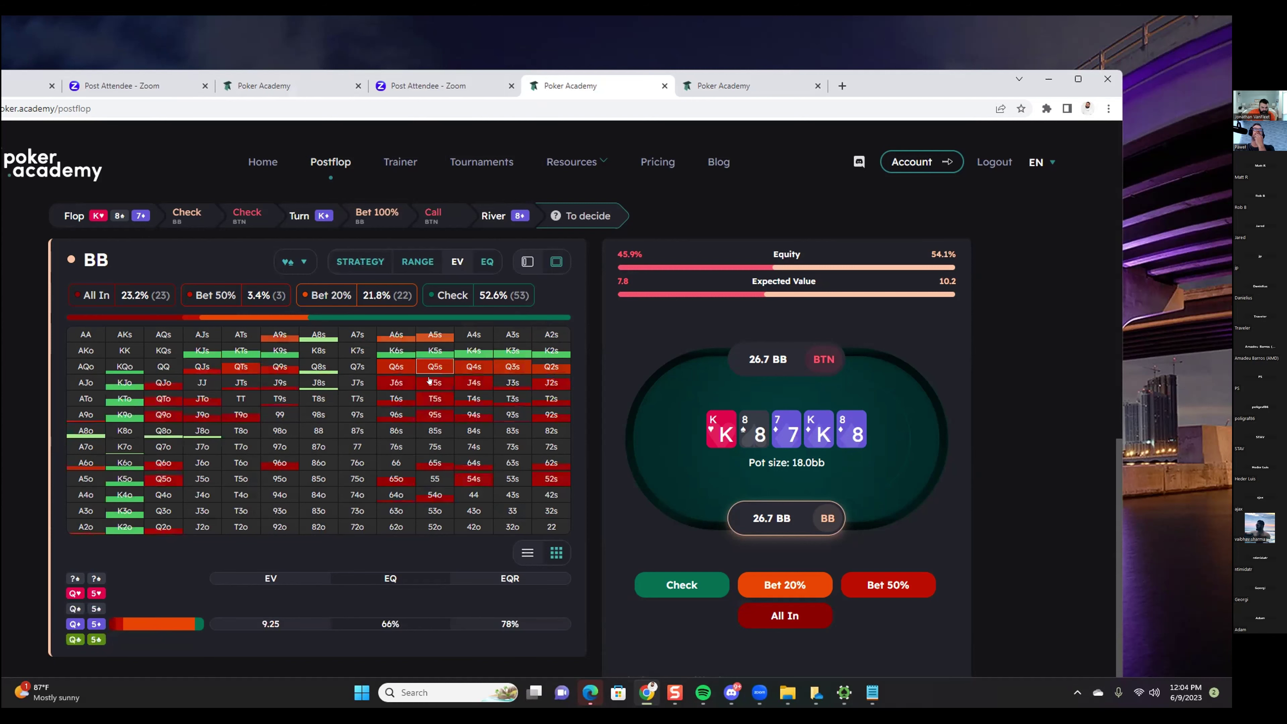
pyautogui.scroll(-3, 428, 381)
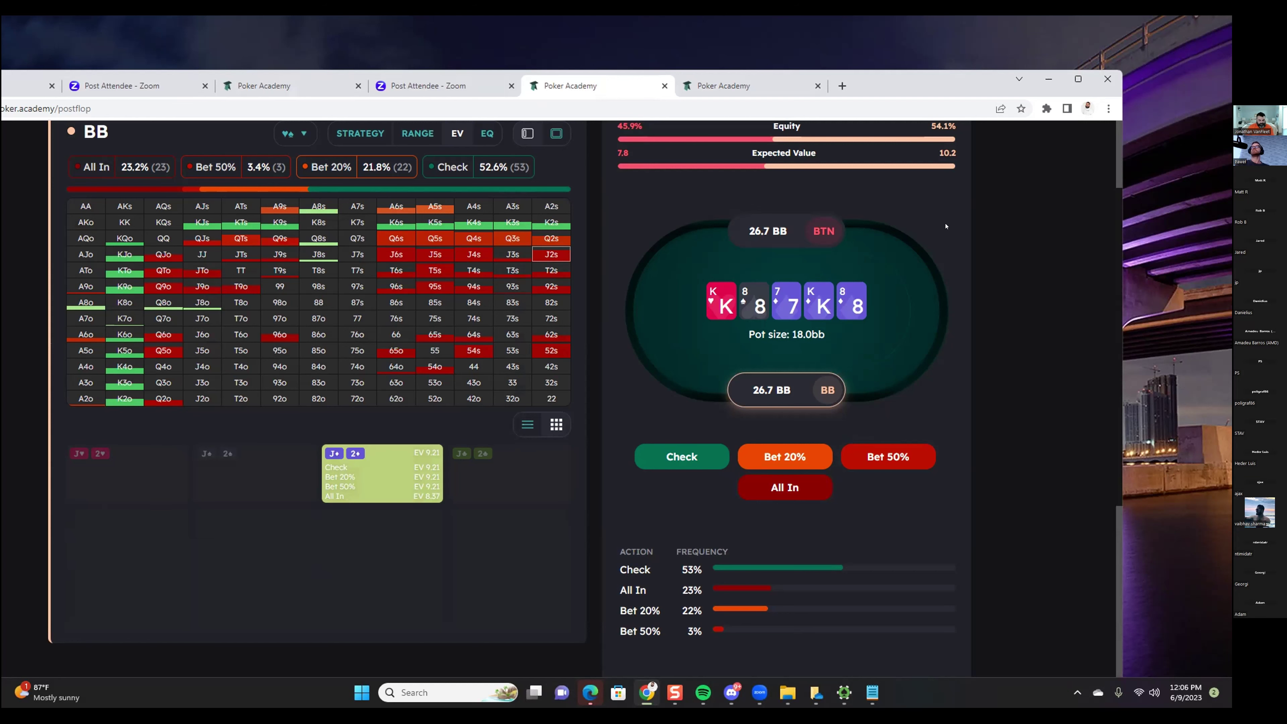
# Switch to the PokerTracker replay, play the J♦5♦ hand's 6.76 BB river bet and call, and move on to the A♥6♥ hand's 9♠7♥5♠ flop.
pyautogui.hotkey('alt', 'Tab')
pyautogui.click(862, 654)
pyautogui.click(828, 616)
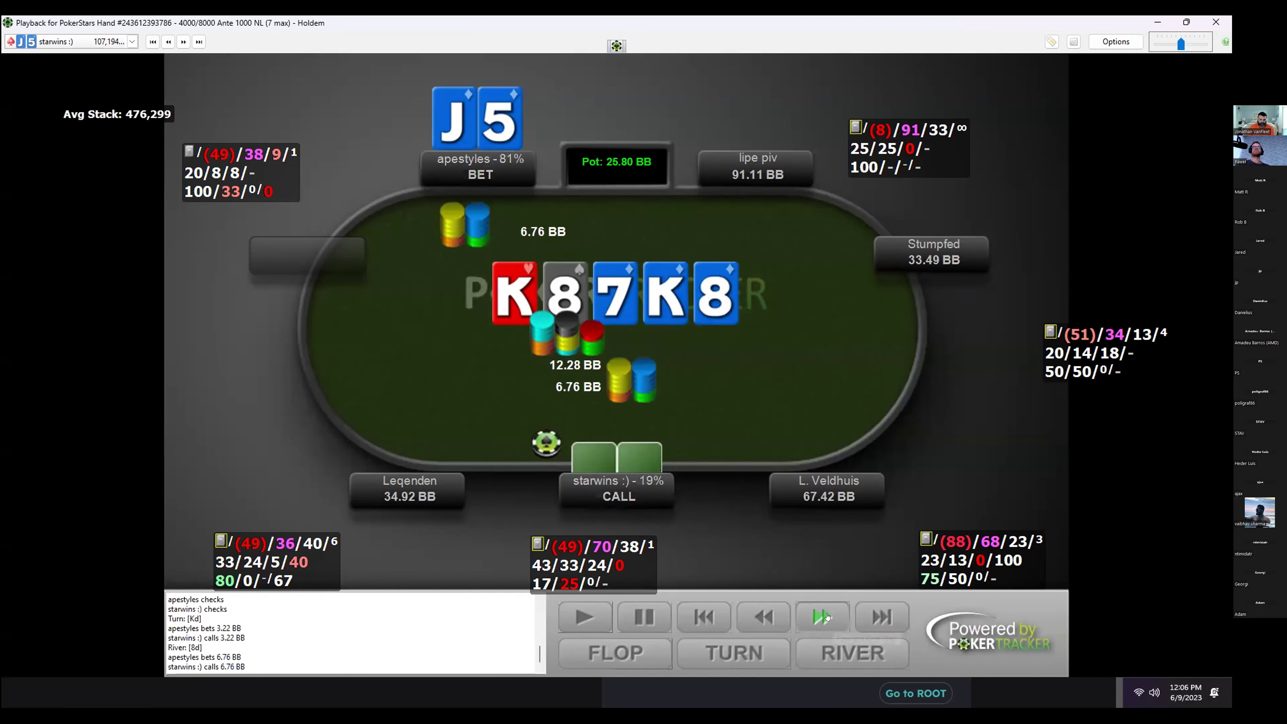
pyautogui.click(828, 616)
pyautogui.click(829, 616)
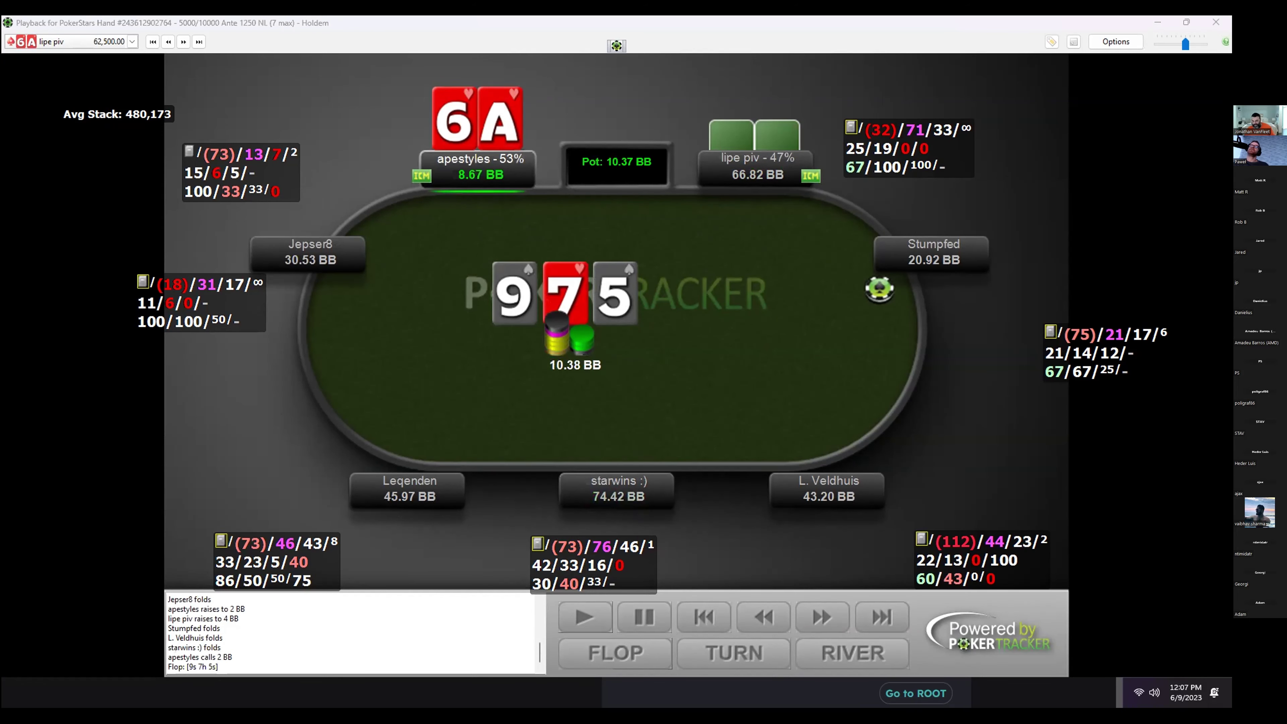
# Return to Poker Academy, bring its full window into view, and go back from the solved hand to the tournament chart filters.
pyautogui.hotkey('alt', 'Tab')
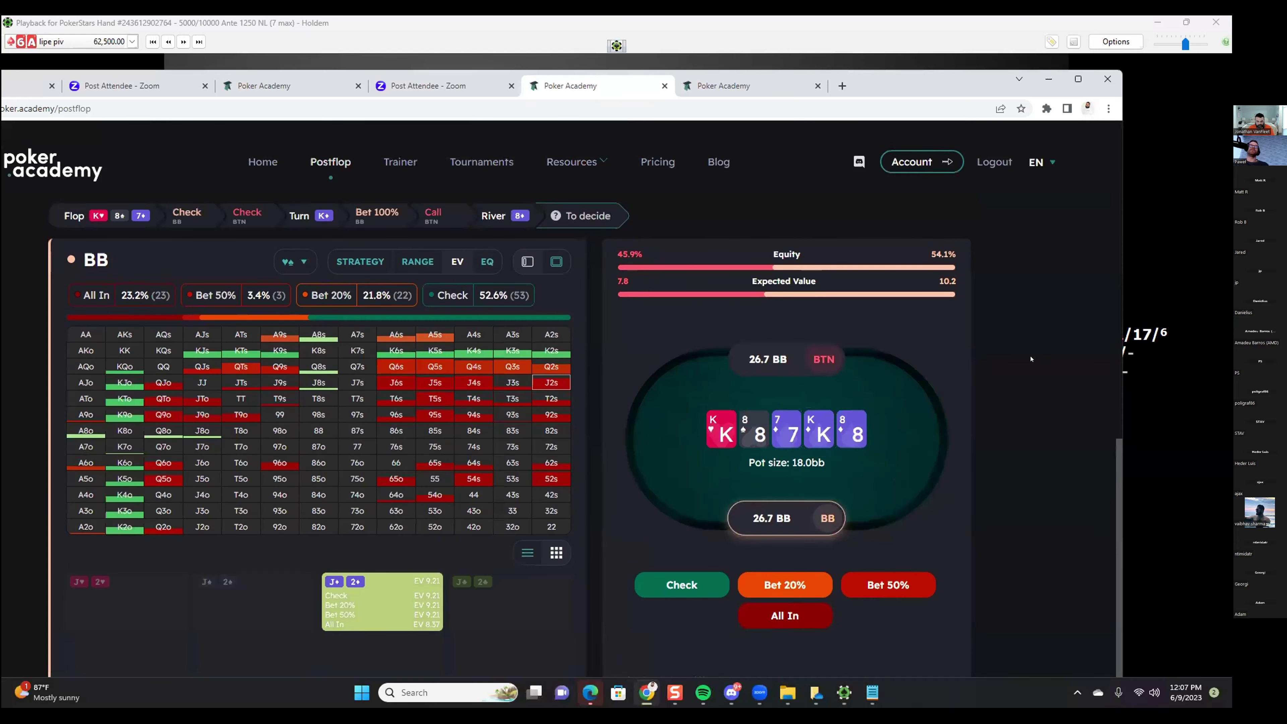
pyautogui.hotkey('alt', 'Tab')
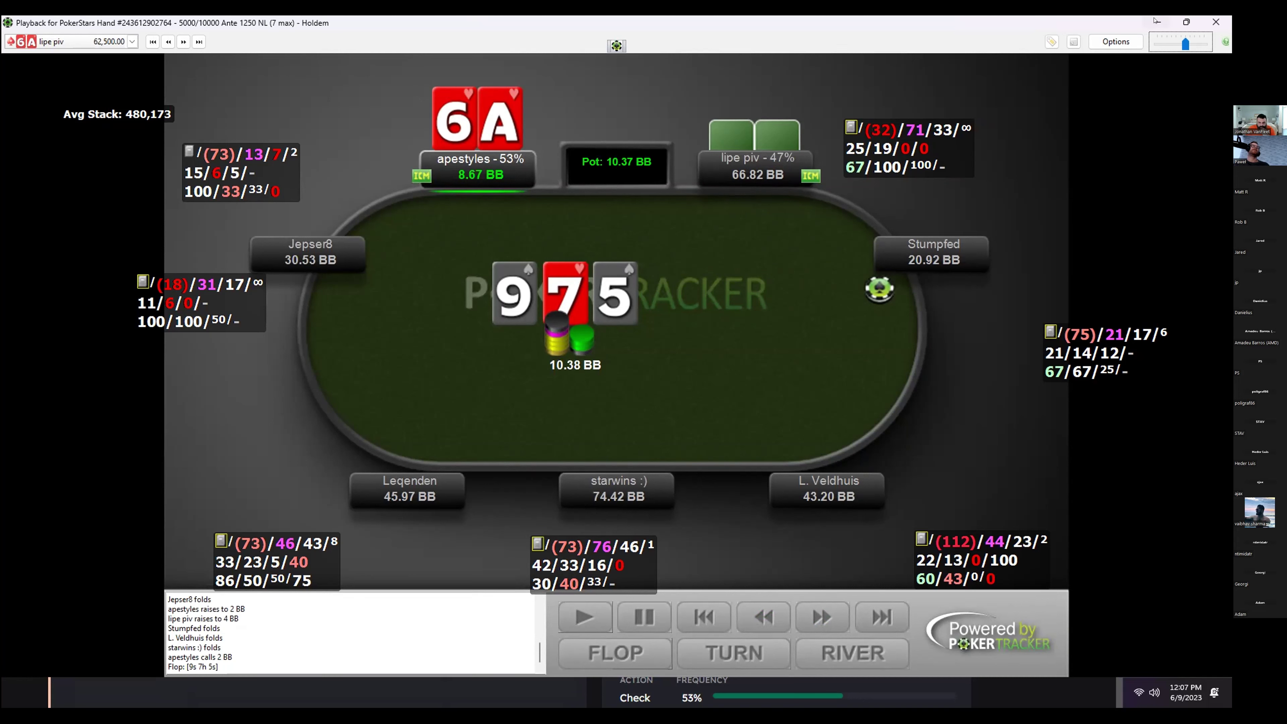
pyautogui.press('super+Down')
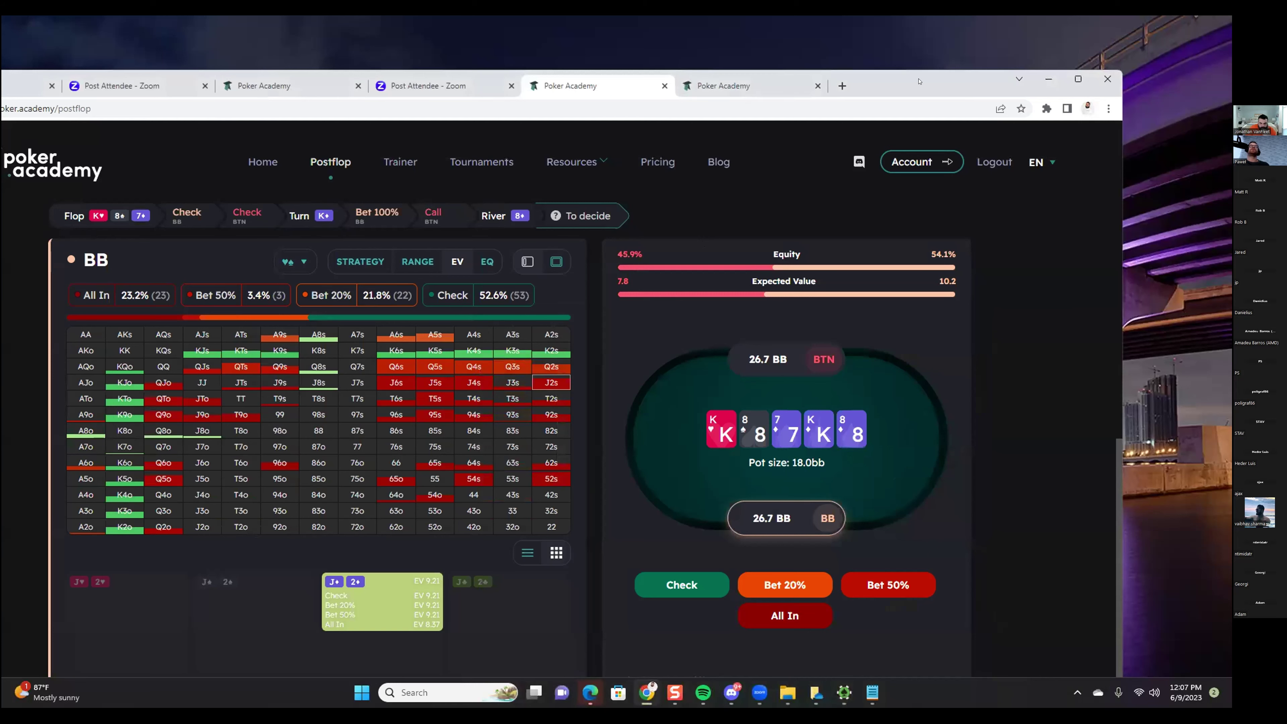
pyautogui.moveTo(926, 81); pyautogui.dragTo(1044, 43)
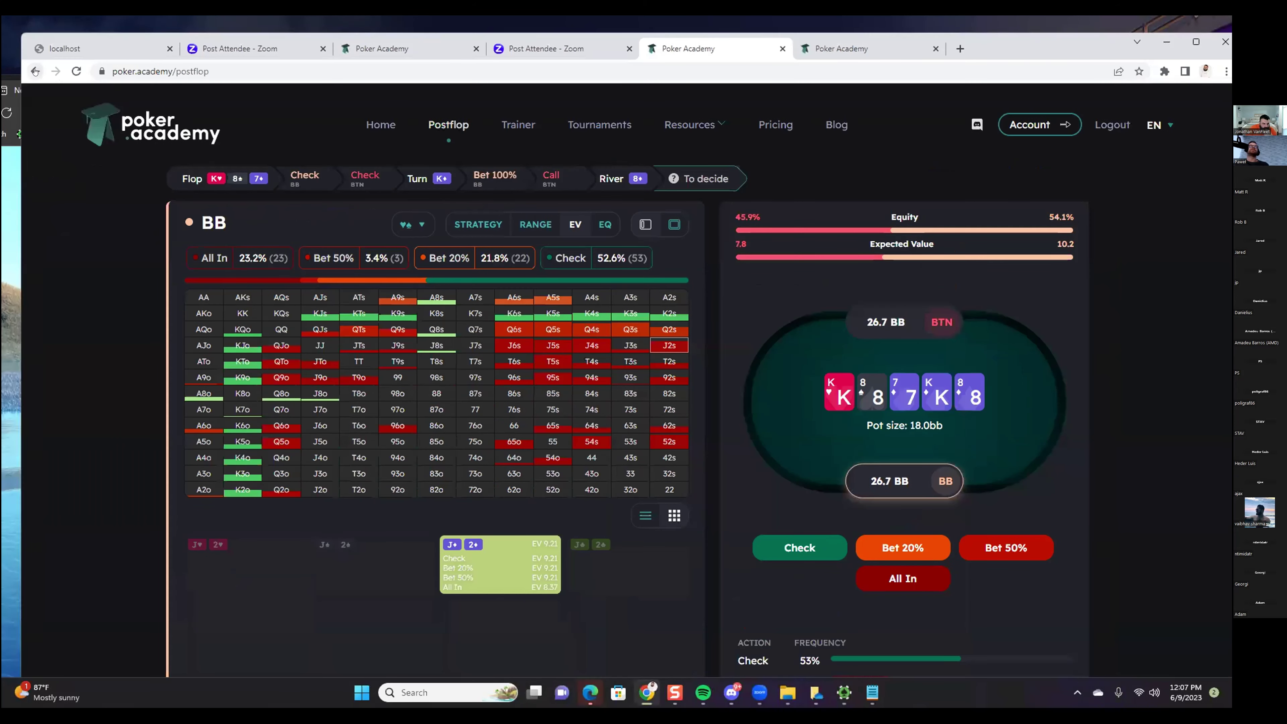
pyautogui.click(34, 71)
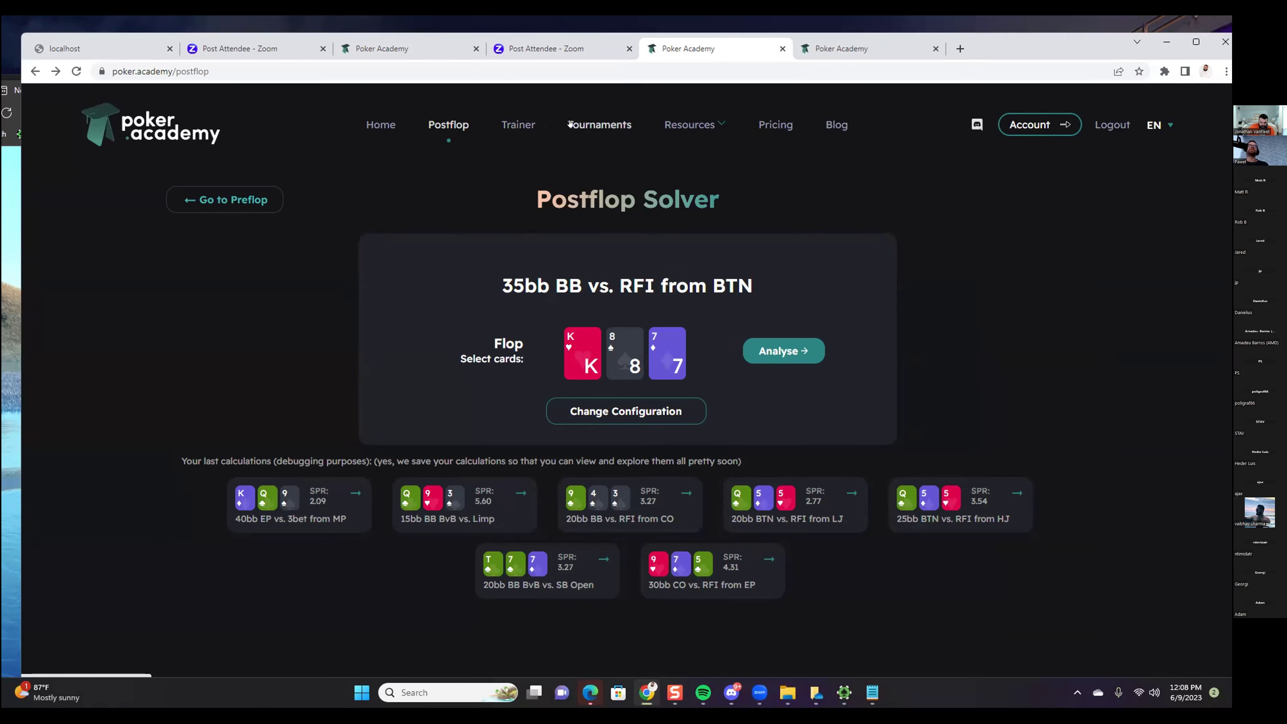
pyautogui.click(35, 71)
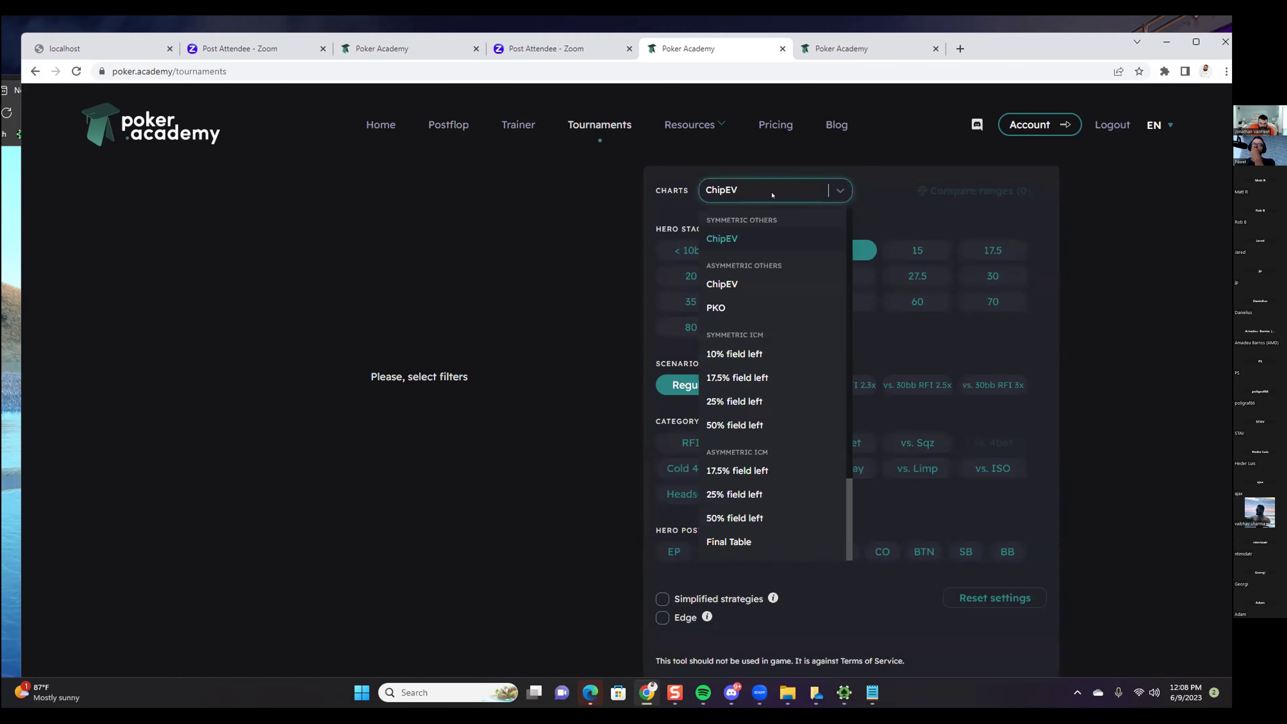
# Choose the asymmetric ChipEV charts, the 8-max simulation with a 12bb LJ and 54bb BTN, and the vs. 3bet category with LJ as hero.
pyautogui.click(772, 195)
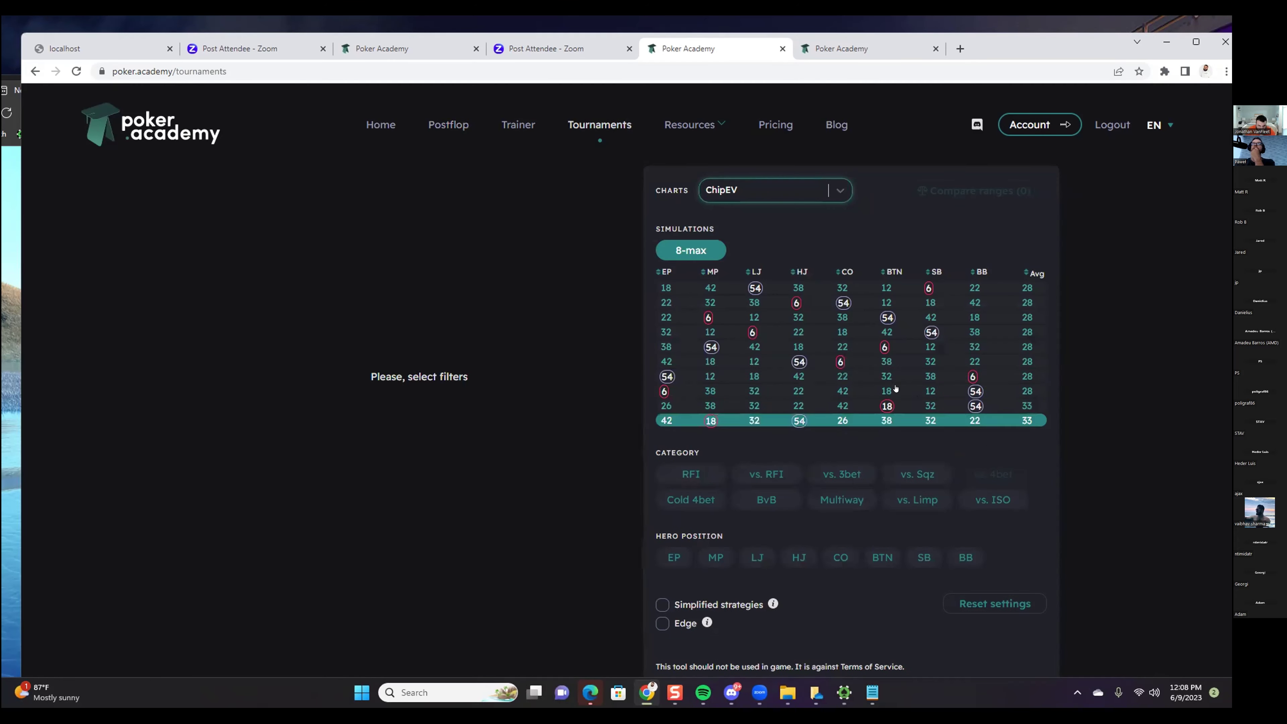
pyautogui.click(857, 319)
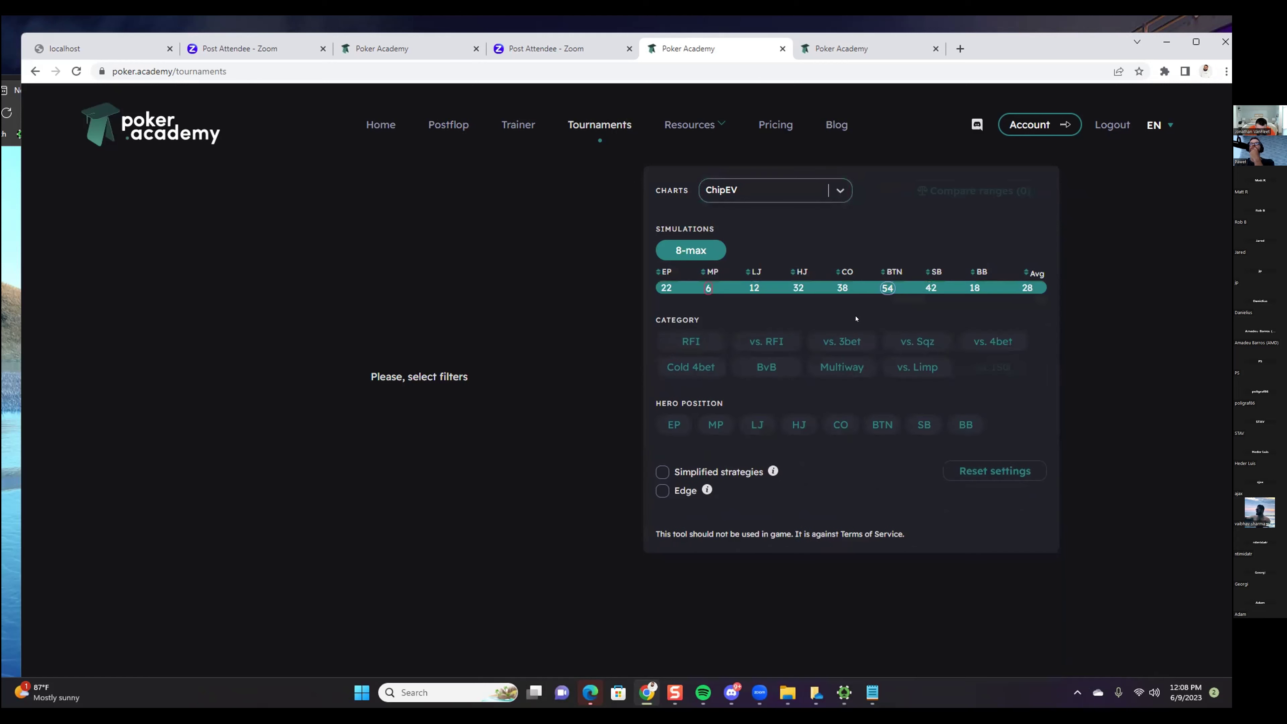
pyautogui.click(794, 359)
pyautogui.click(833, 341)
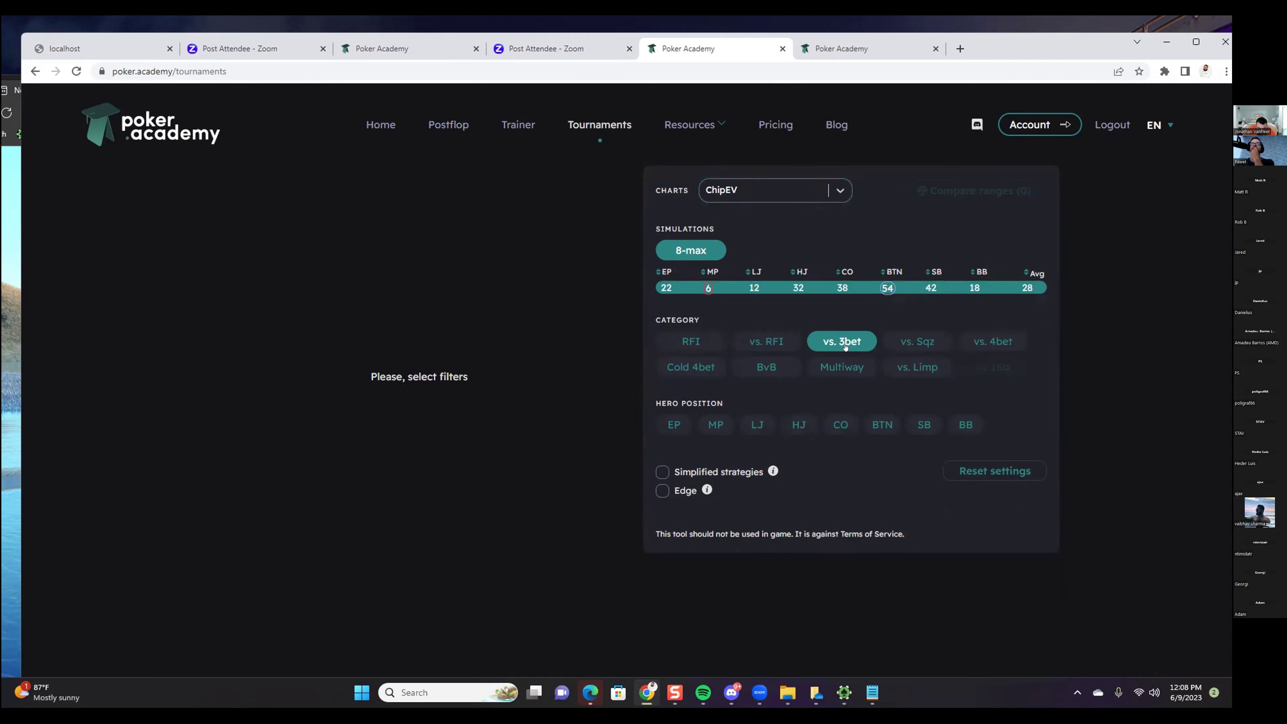
pyautogui.click(757, 424)
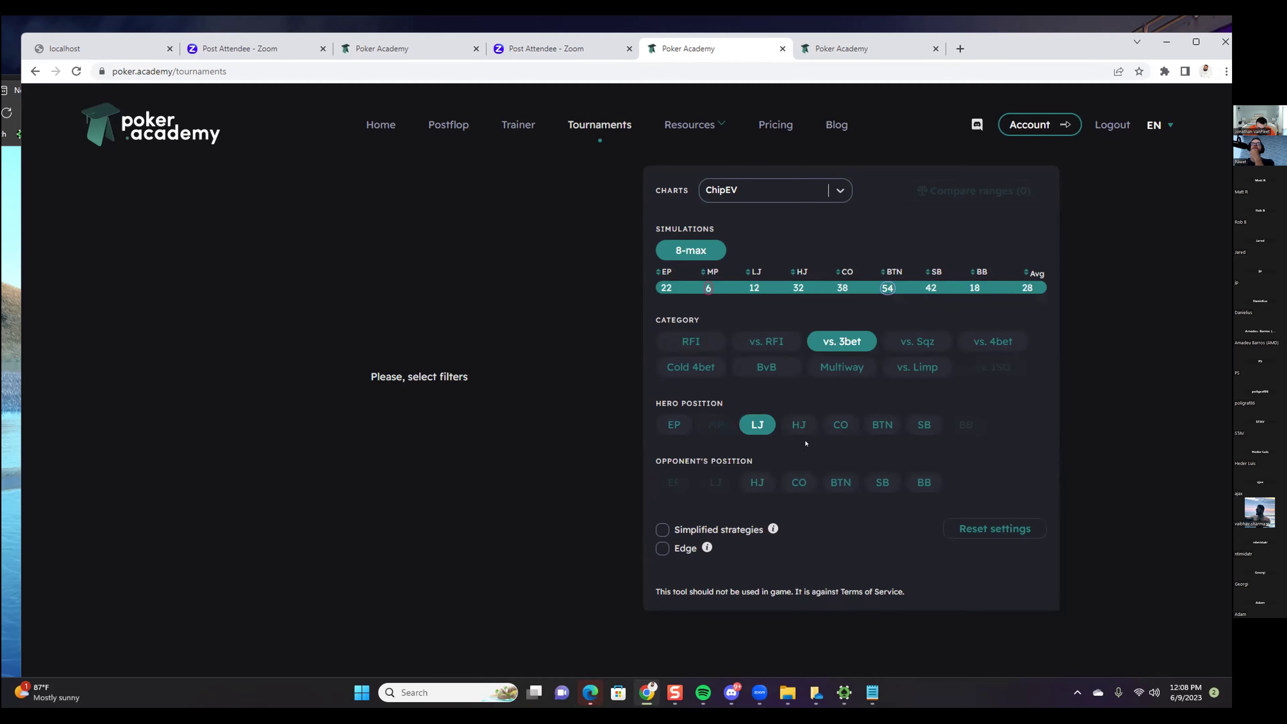
# Set HJ as the opponent in the 12bb LJ vs. 3bet spot and open it in the Postflop Solver.
pyautogui.click(757, 482)
pyautogui.click(798, 486)
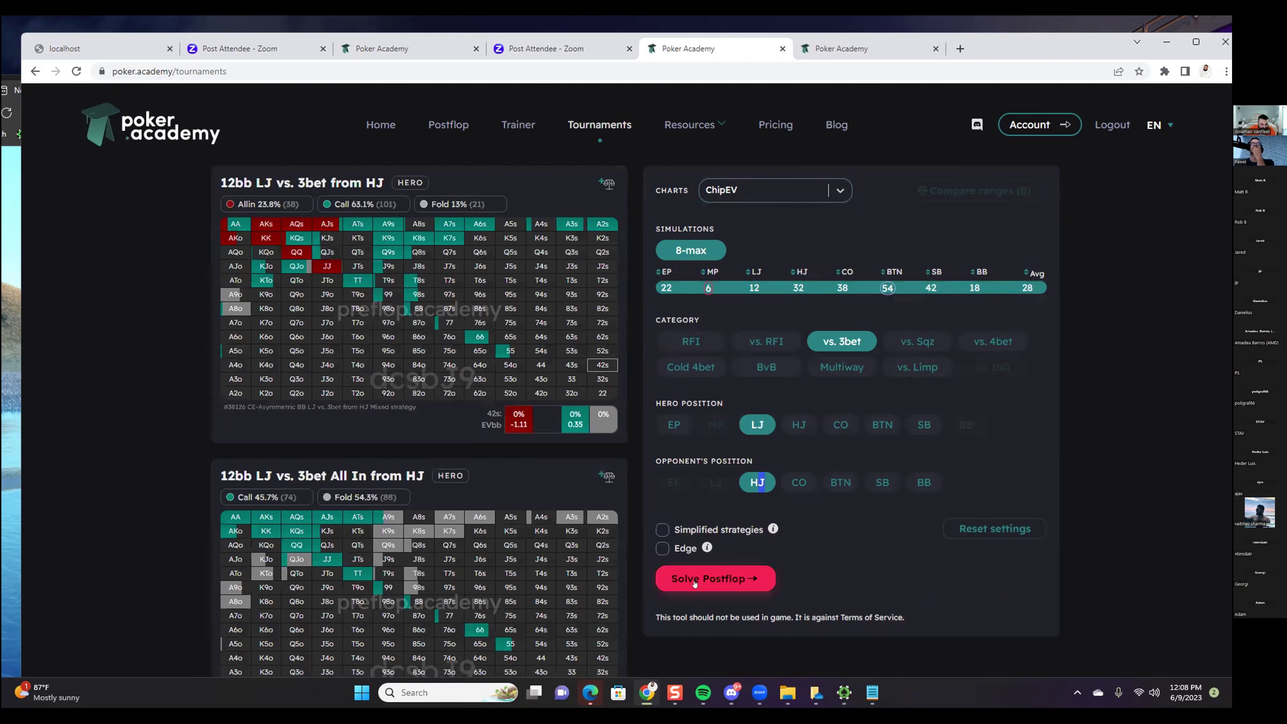
pyautogui.click(721, 577)
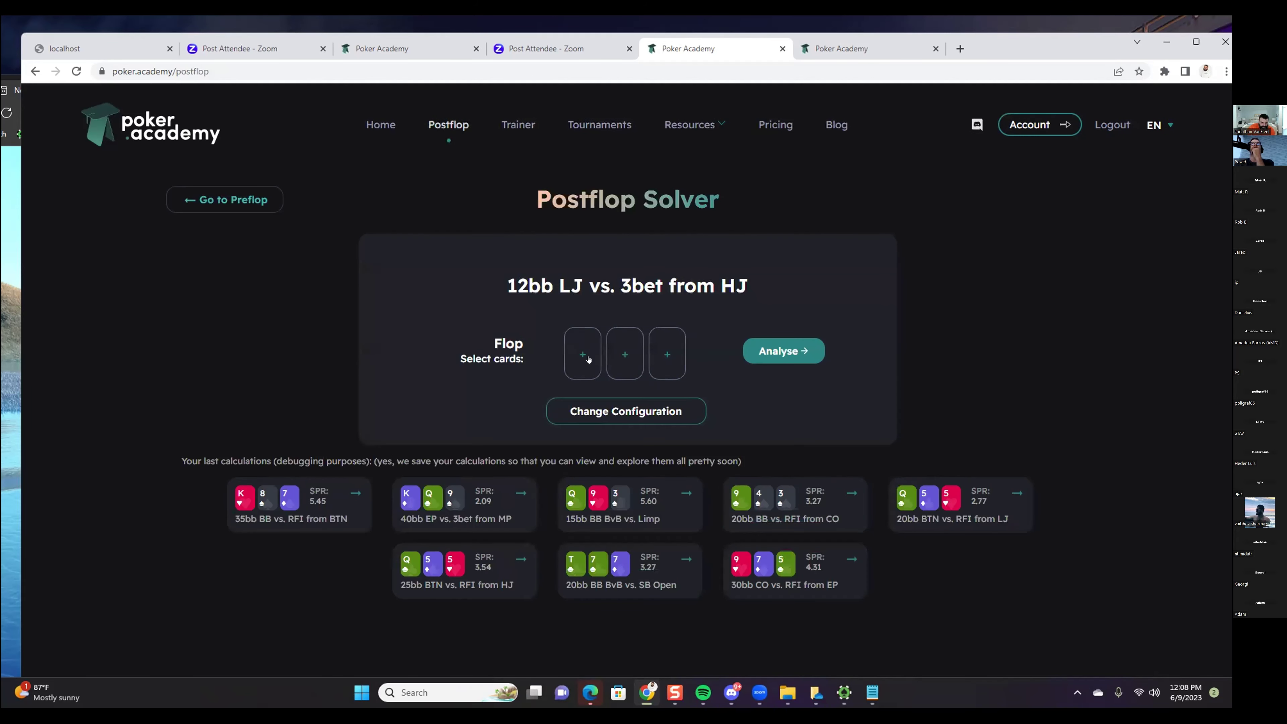
# Enter the flop 9♠ 7♥ 5♠ for the 12bb LJ vs. 3bet from HJ spot and run the analysis.
pyautogui.click(599, 372)
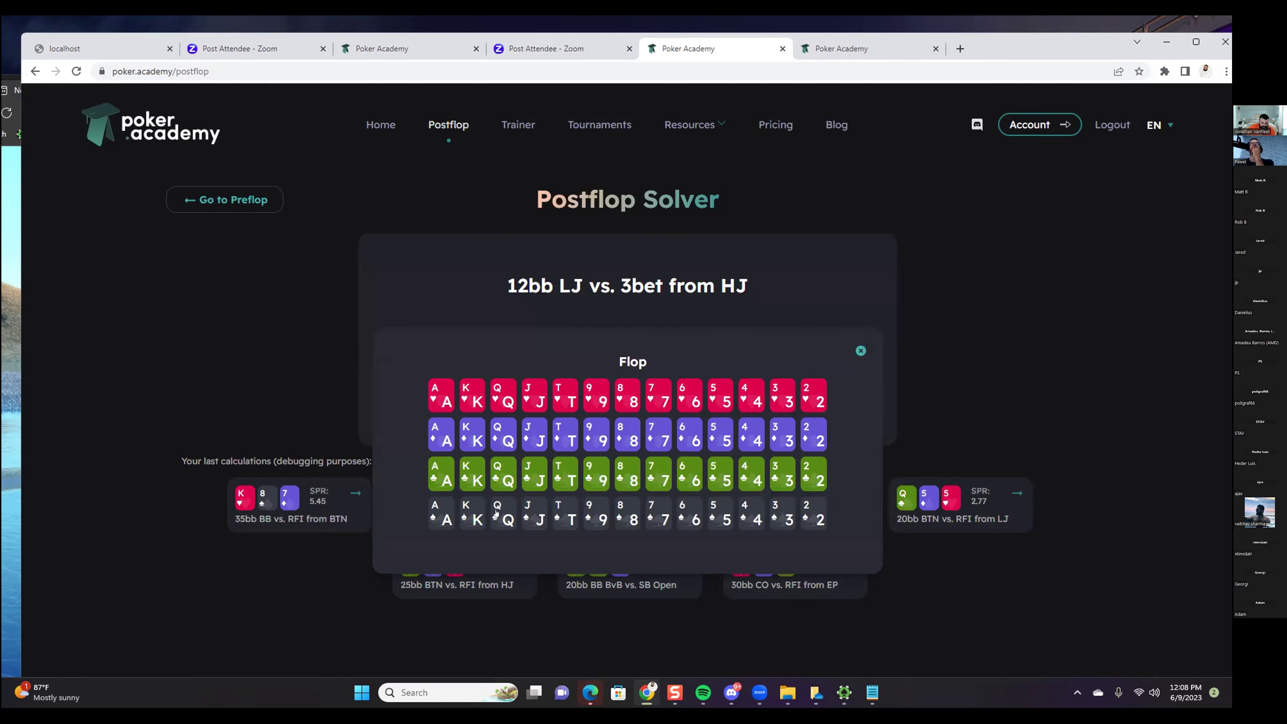
pyautogui.click(598, 515)
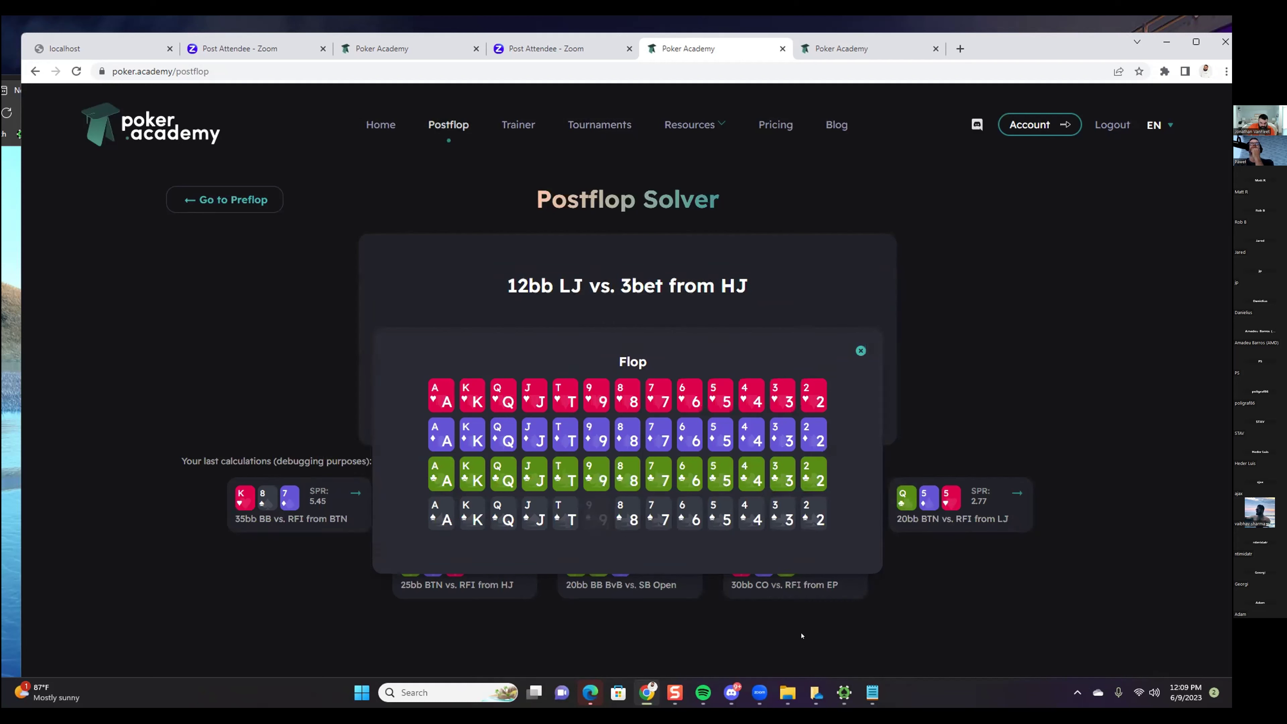
pyautogui.click(724, 515)
pyautogui.click(784, 355)
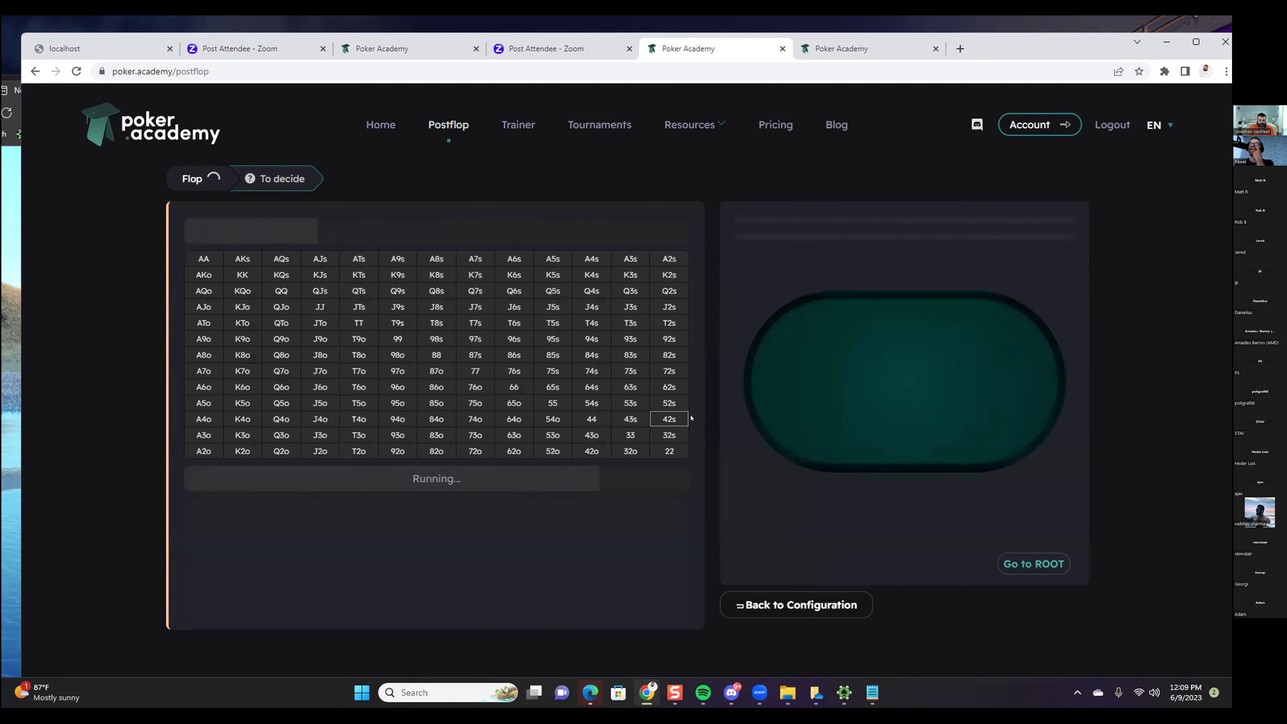
# Examine LJ's response to HJ's all-in, HJ's strategy after LJ checks, and HJ's response to LJ's all-in on this flop.
pyautogui.click(514, 296)
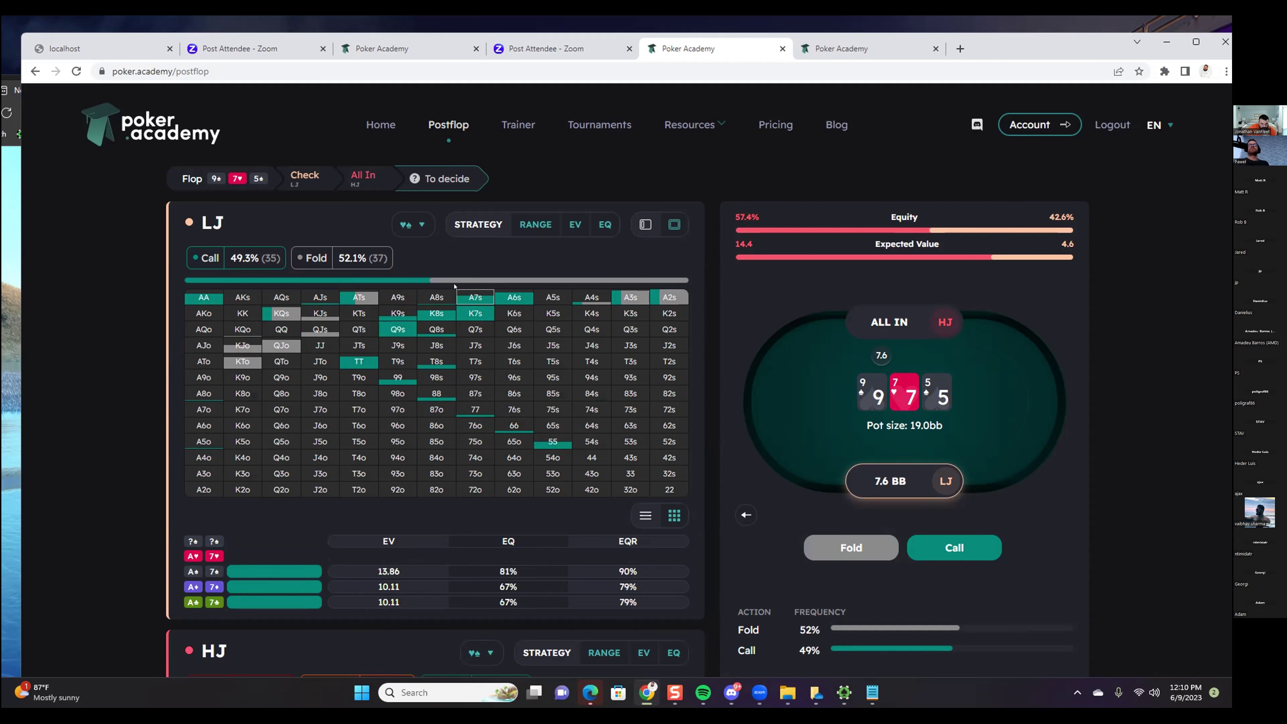
pyautogui.click(34, 72)
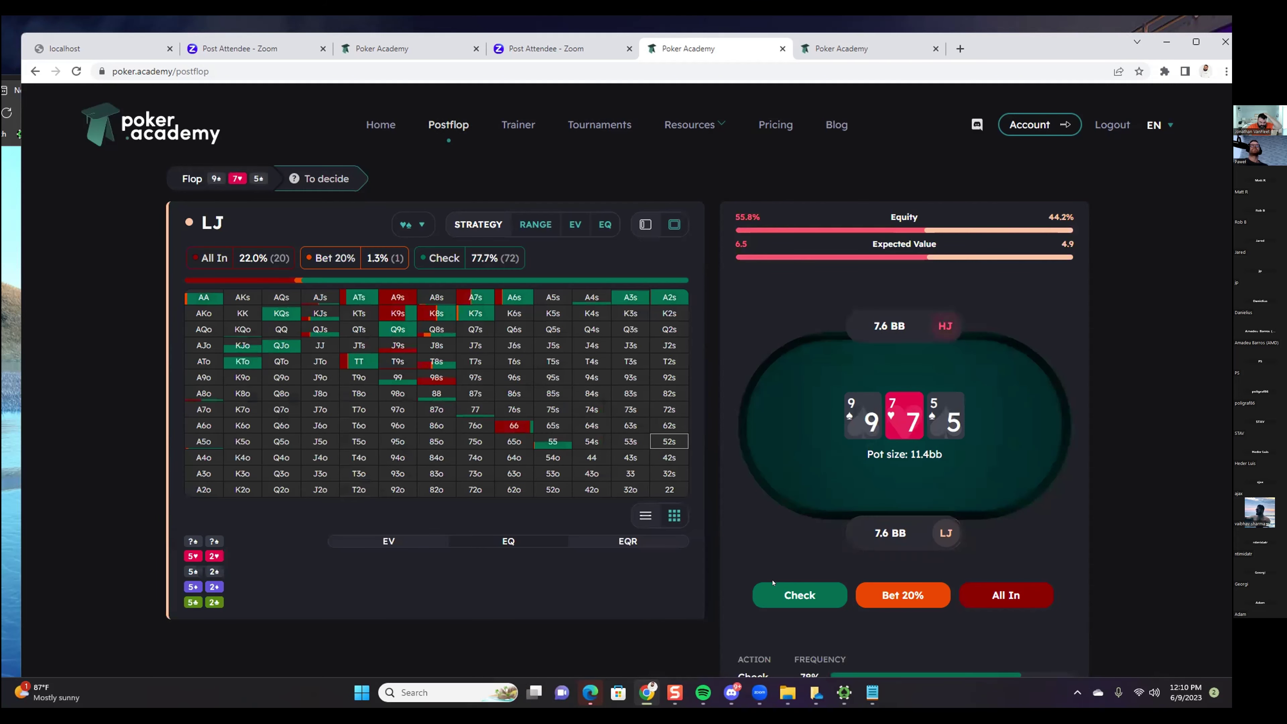
pyautogui.click(799, 594)
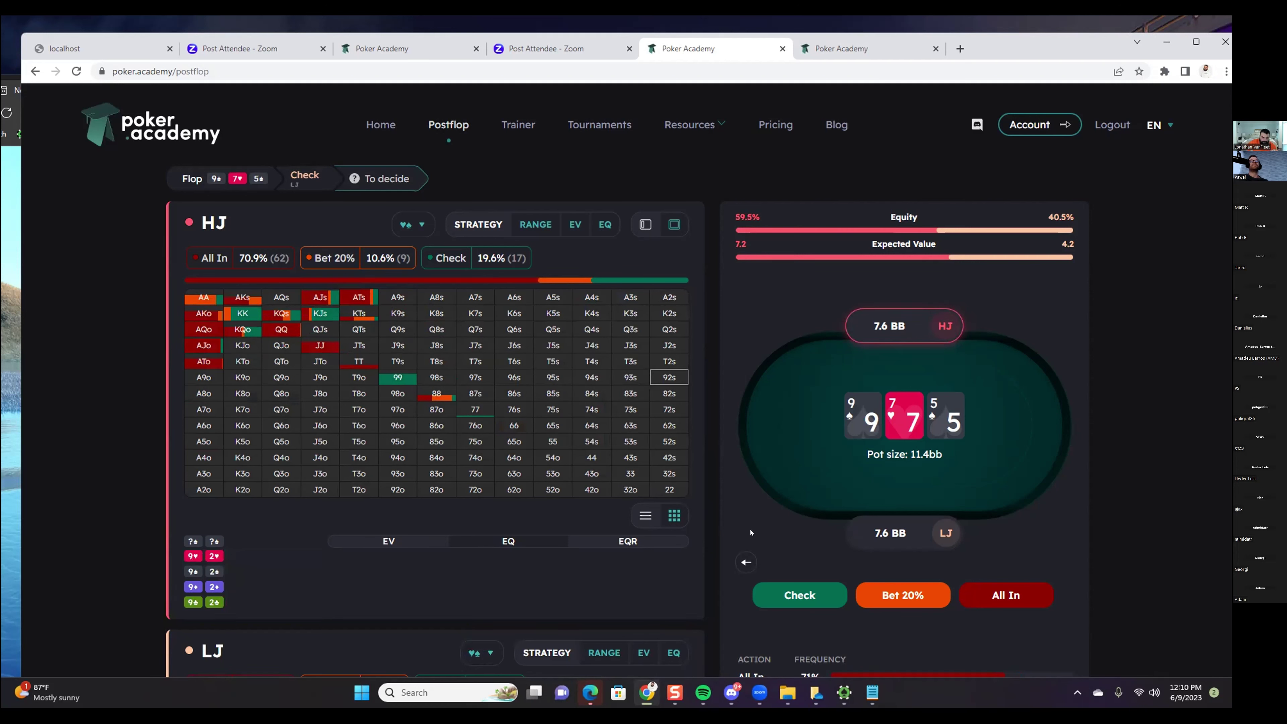
pyautogui.click(745, 563)
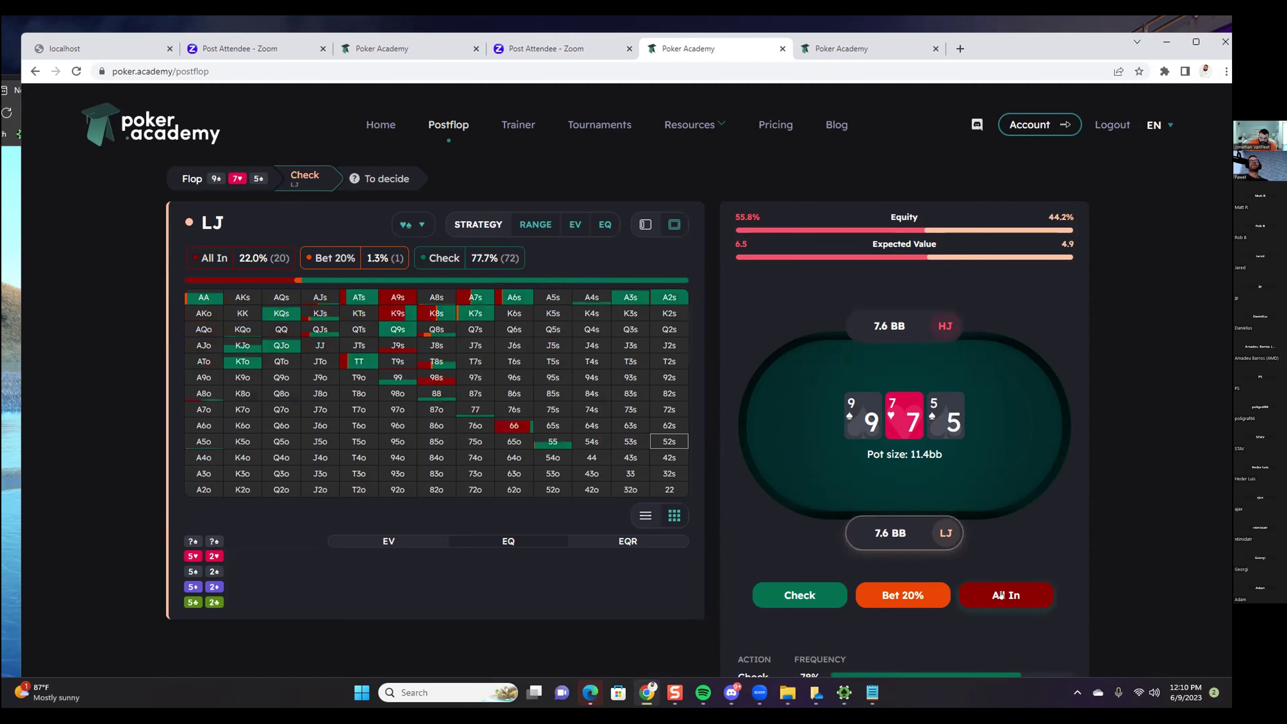
pyautogui.click(979, 602)
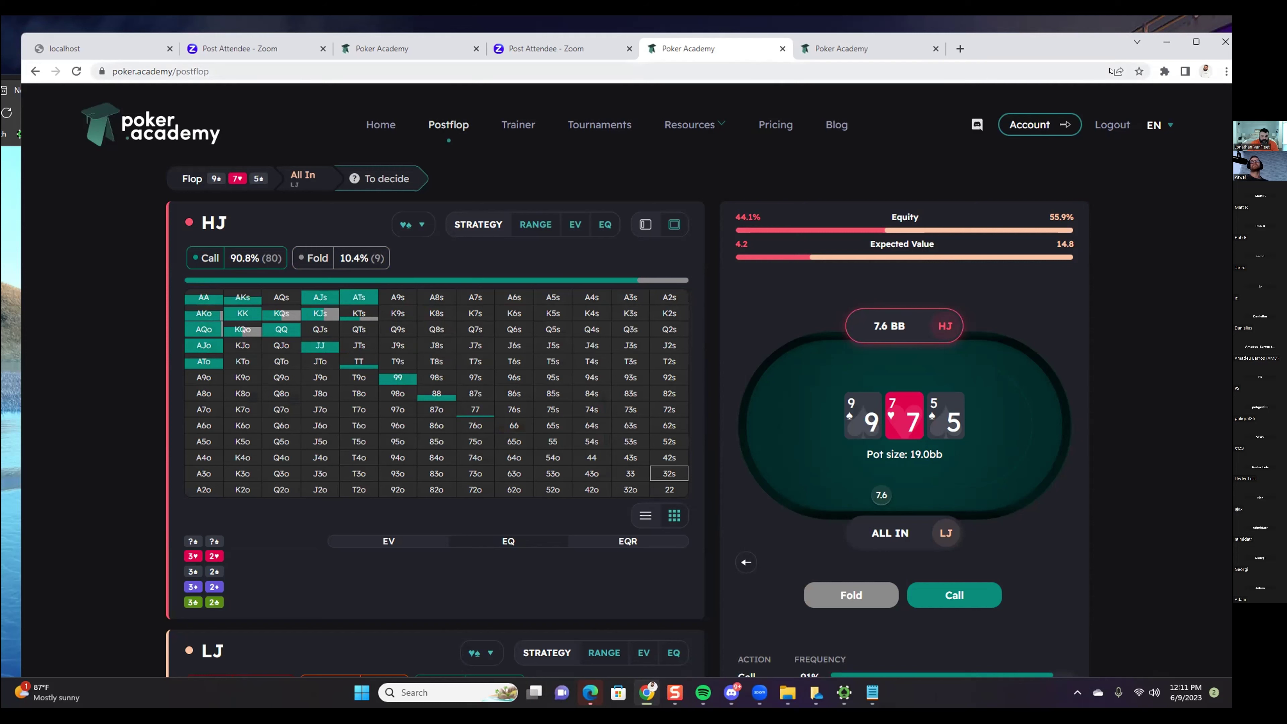
# Switch to the PokerTracker hand replayer, maximize it, and advance the 6♥A♥ hand to the opponent's 15.56 BB flop bet.
pyautogui.click(1166, 41)
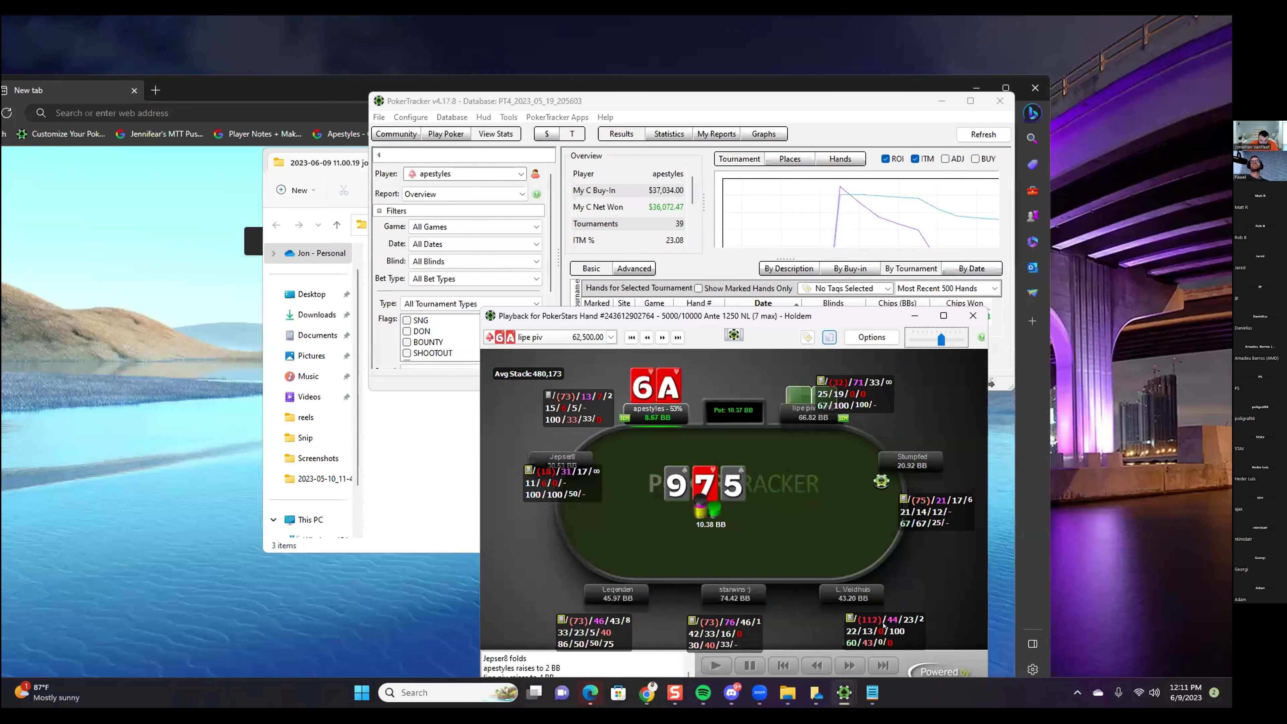
pyautogui.moveTo(659, 315); pyautogui.dragTo(517, 217)
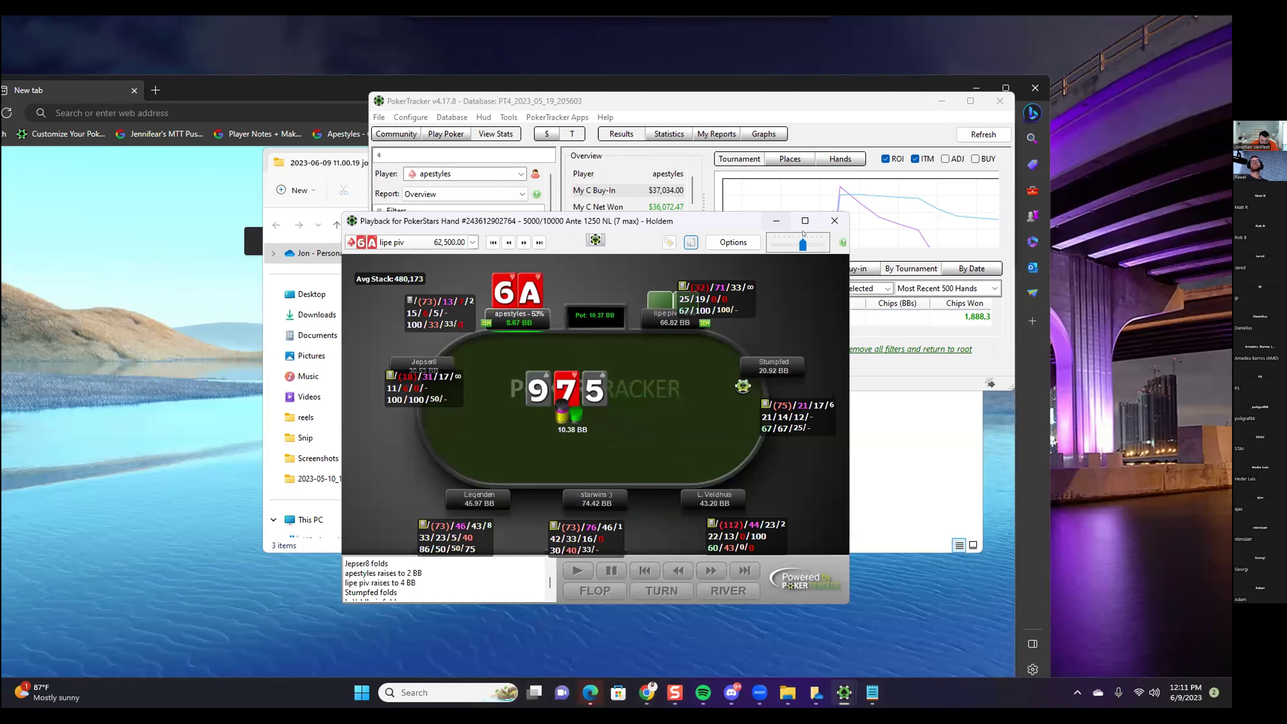
pyautogui.doubleClick(518, 217)
pyautogui.click(835, 606)
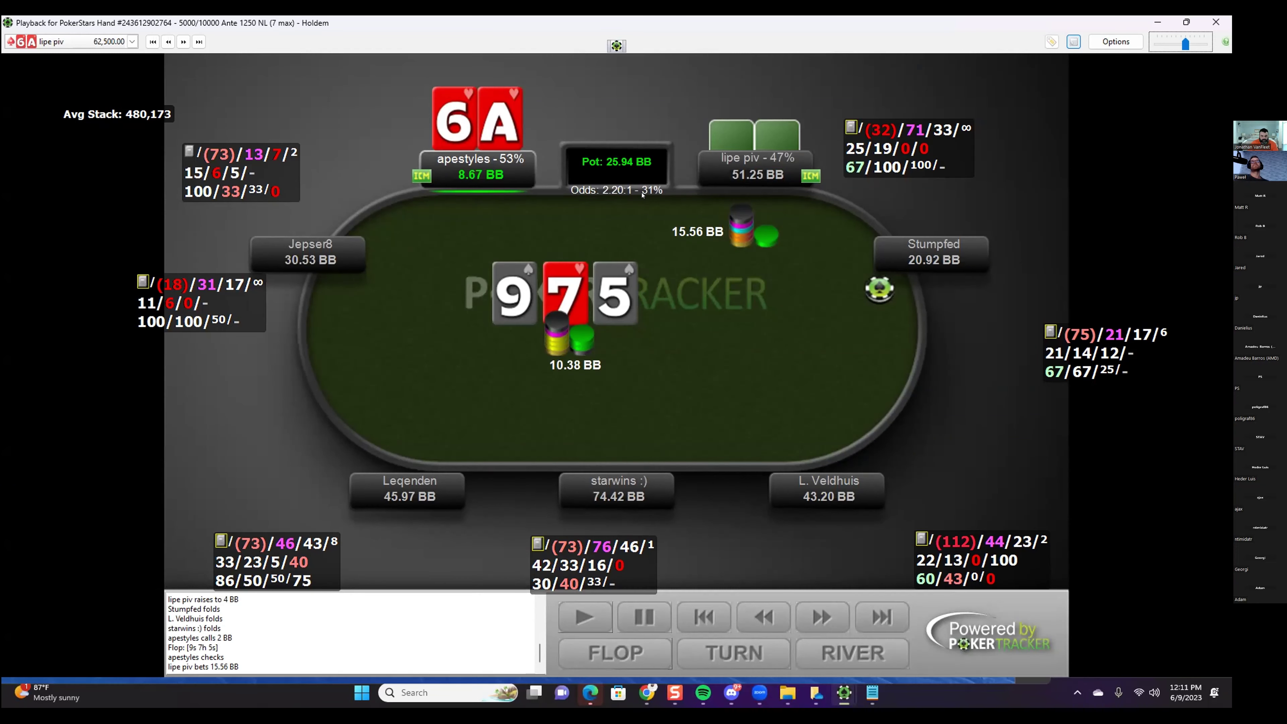
# View the text history of the 6♥A♥ hand and launch the Equity Calculator for its flop.
pyautogui.click(1116, 41)
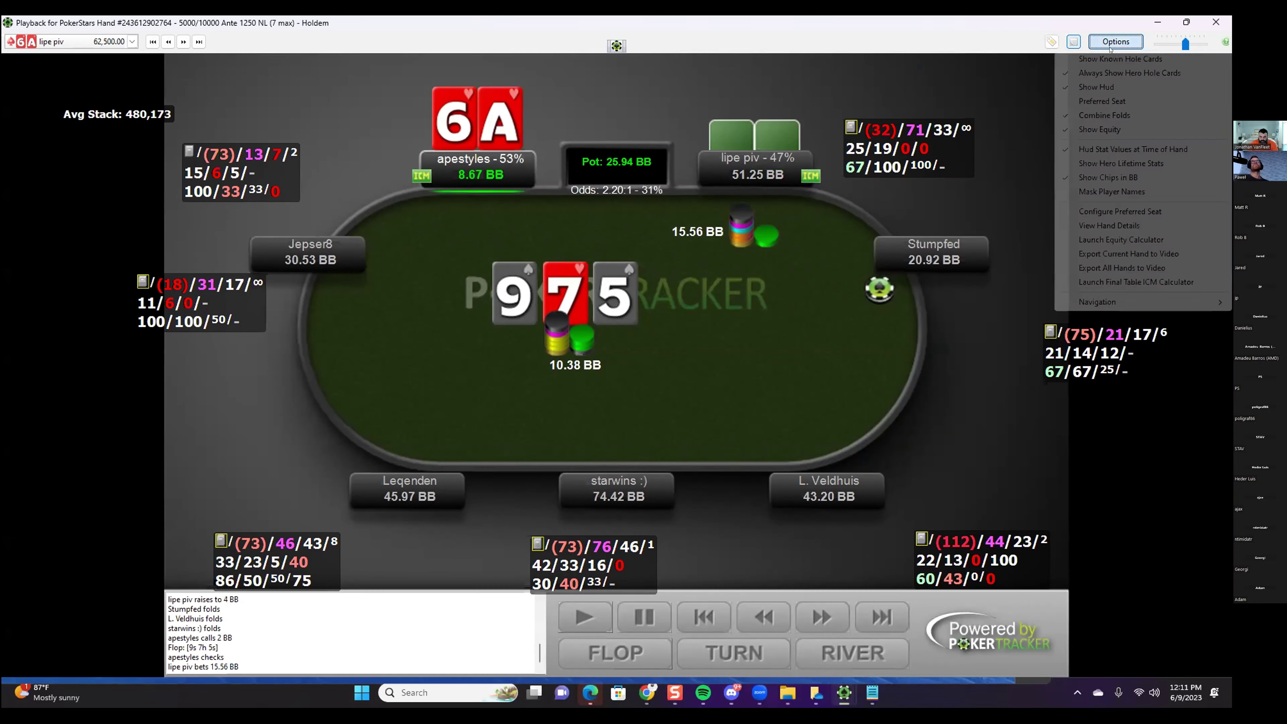
pyautogui.click(1109, 226)
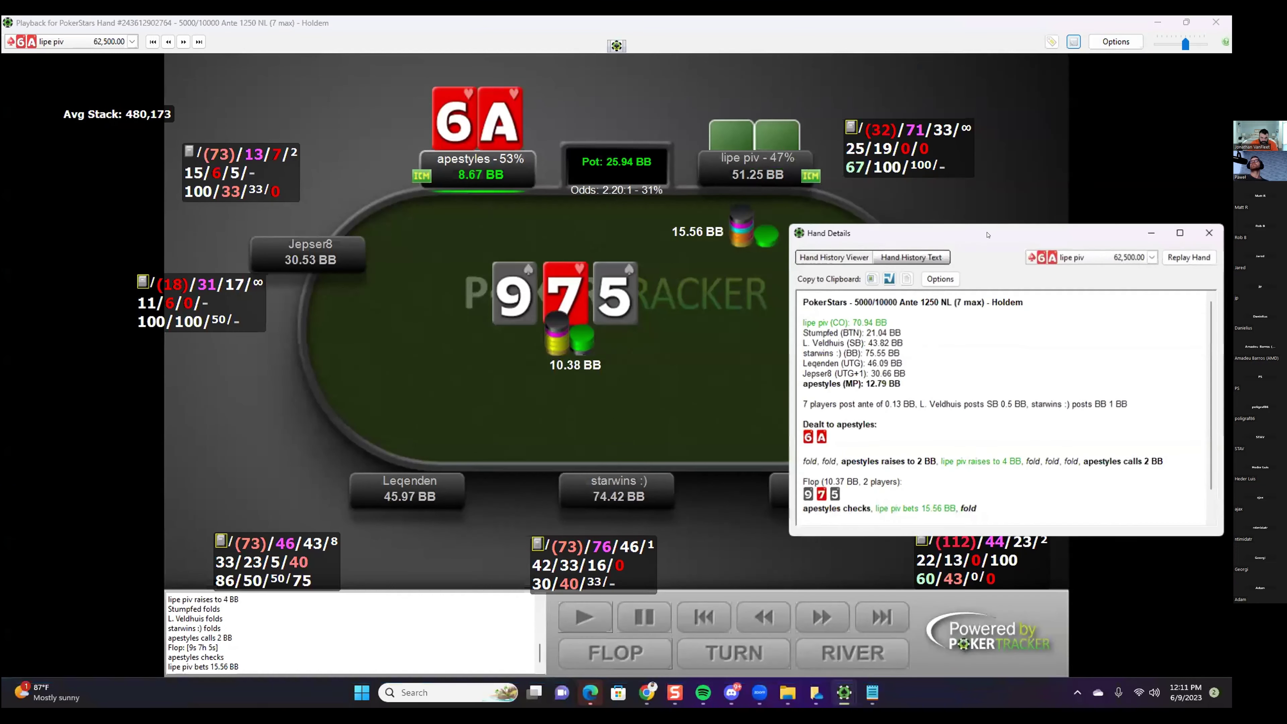
pyautogui.click(928, 250)
# Set the opponent's range to AA,66-99,ATs+,KQs,ATo+, calculate its equity against 6hAh on 9s,7h,5s, and close the calculator.
pyautogui.click(561, 117)
pyautogui.click(613, 134)
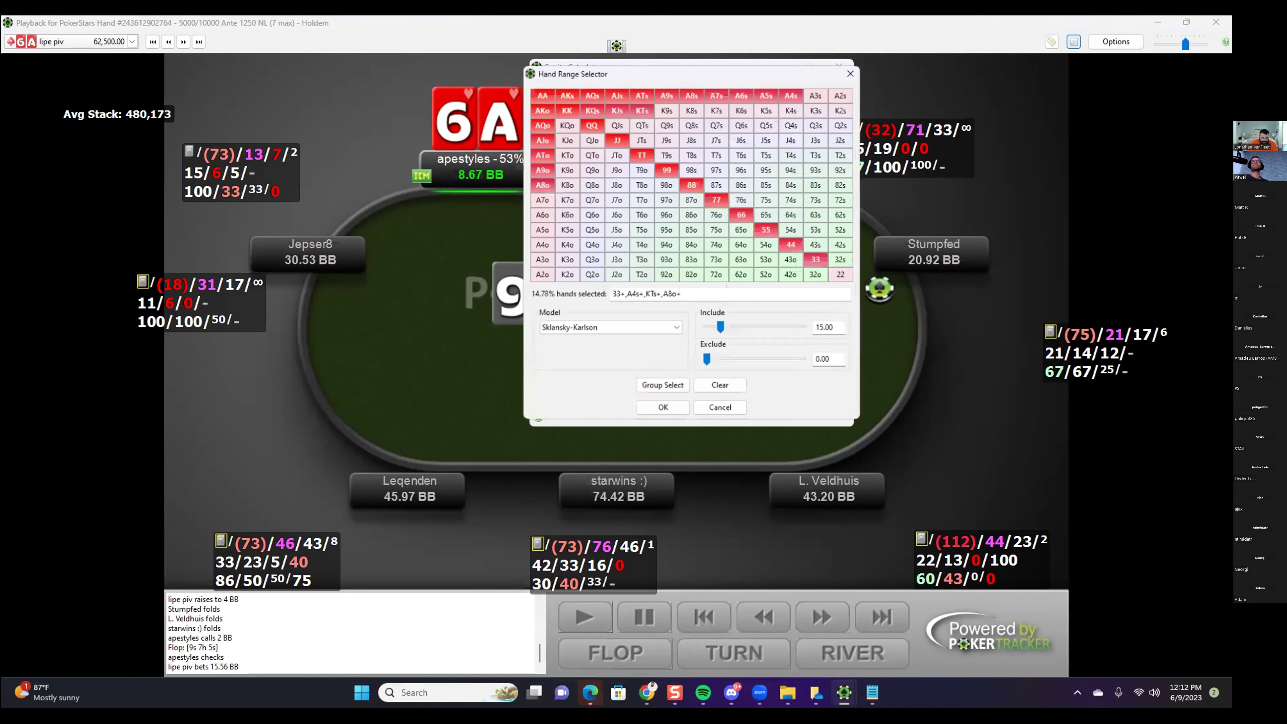
pyautogui.moveTo(721, 330); pyautogui.dragTo(706, 330)
pyautogui.moveTo(538, 91); pyautogui.dragTo(535, 140)
pyautogui.click(538, 152)
pyautogui.moveTo(666, 168); pyautogui.dragTo(743, 214)
pyautogui.click(662, 412)
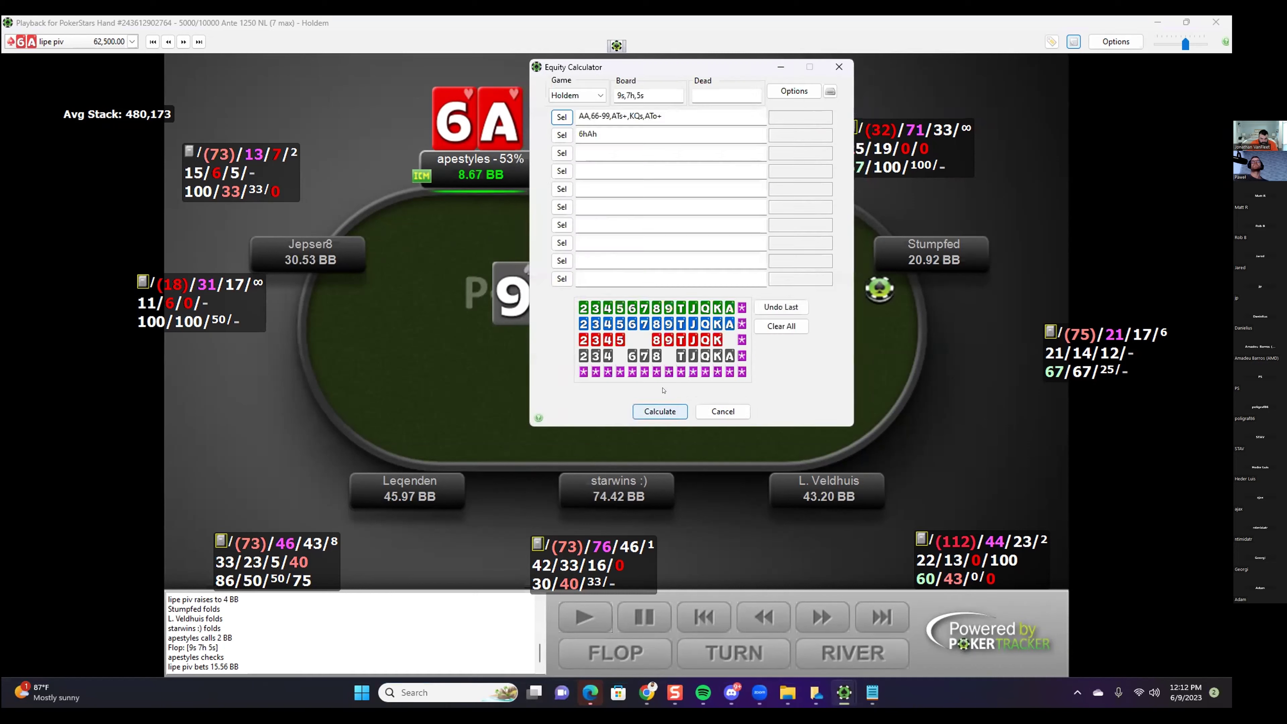
pyautogui.click(660, 411)
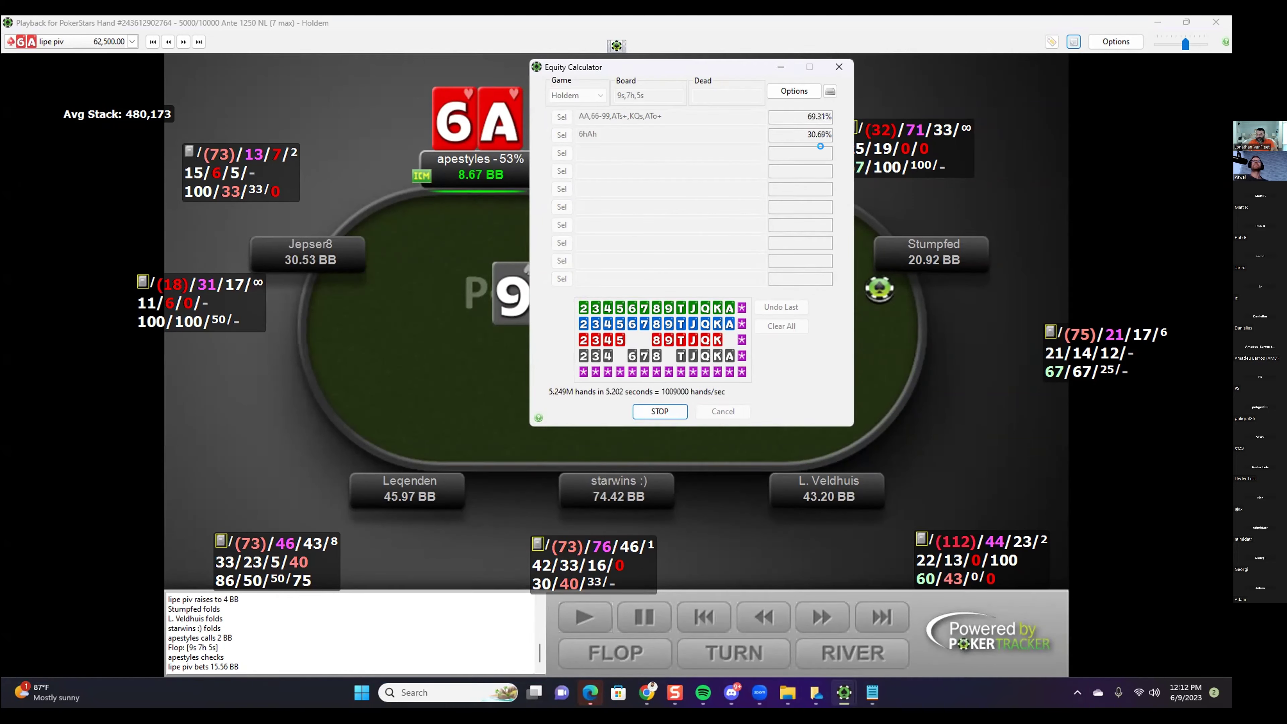
pyautogui.click(839, 66)
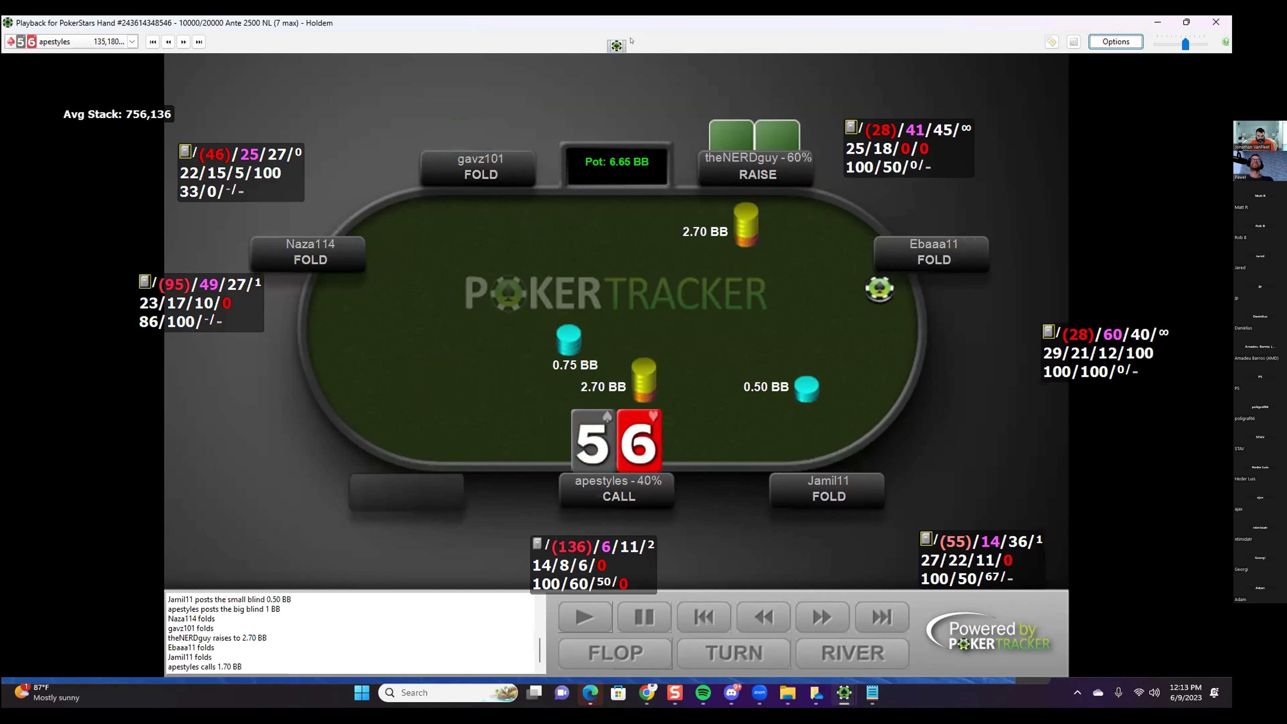
# Review the 5♠6♥ big blind hand from the decision against the 2.70 BB raise through the T♥ 8♥ 6♦ flop.
pyautogui.press('Left')
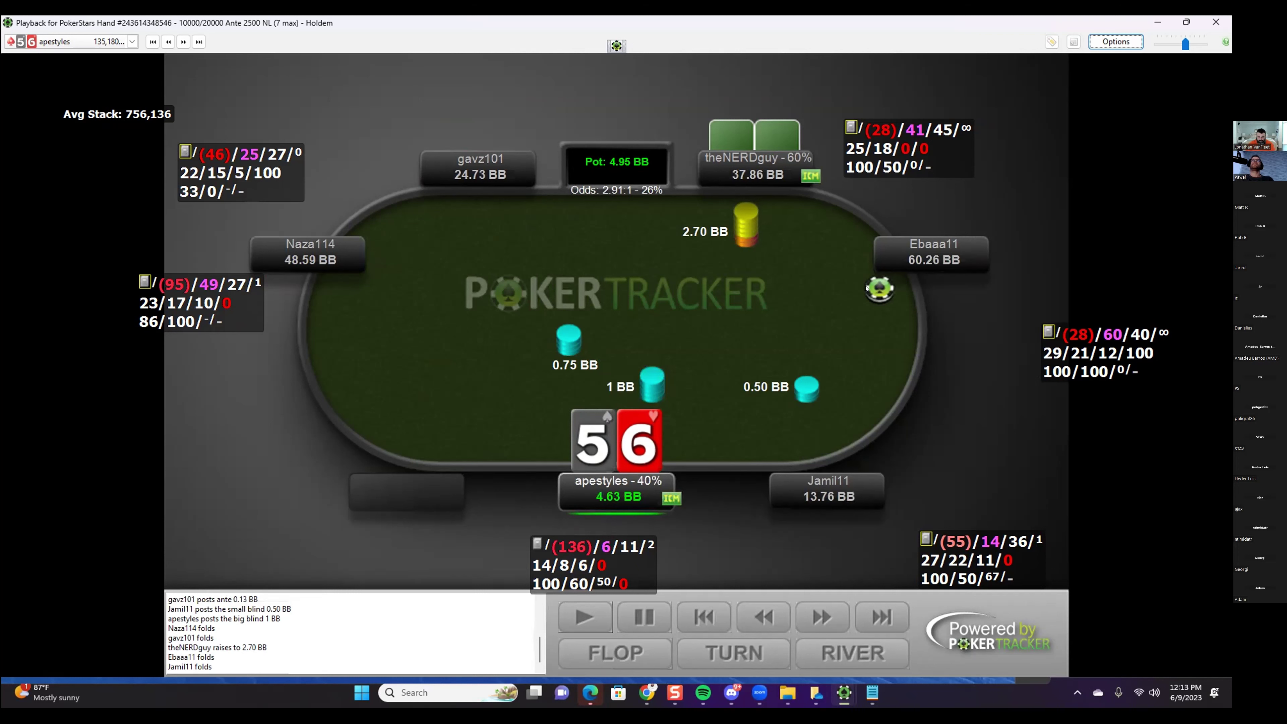
pyautogui.press('Right')
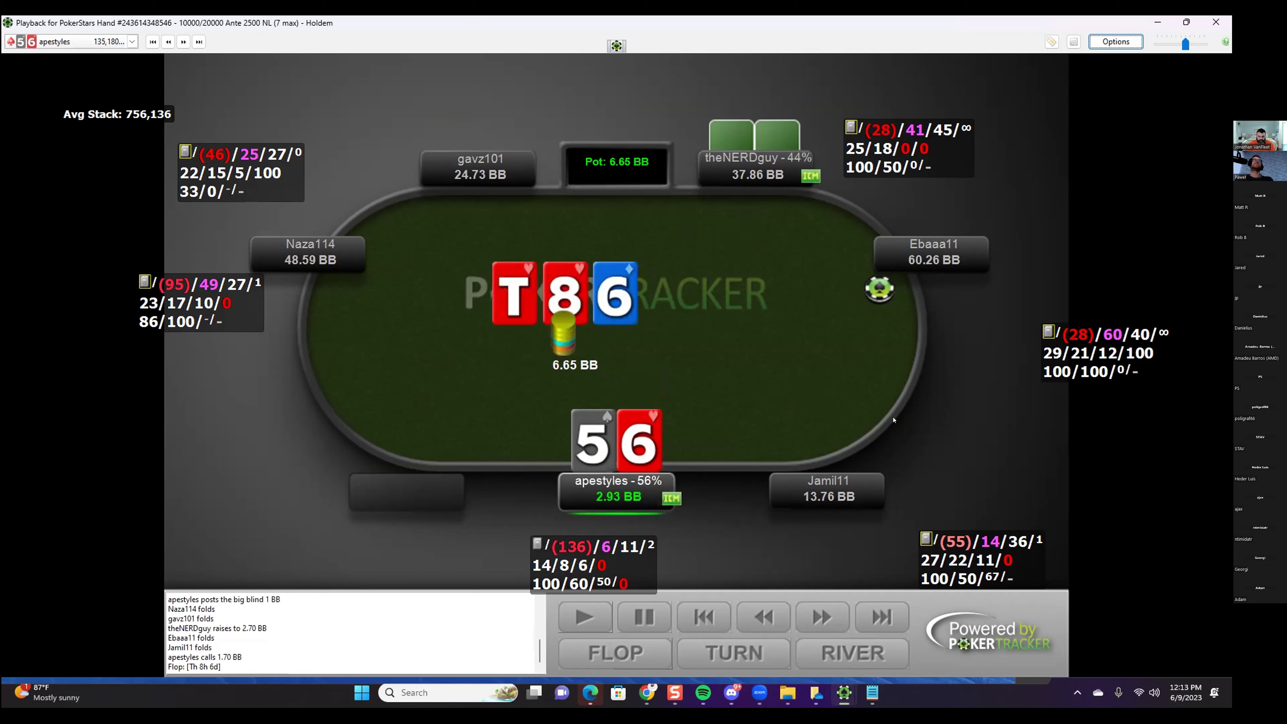
pyautogui.press('Right')
pyautogui.press('Right')
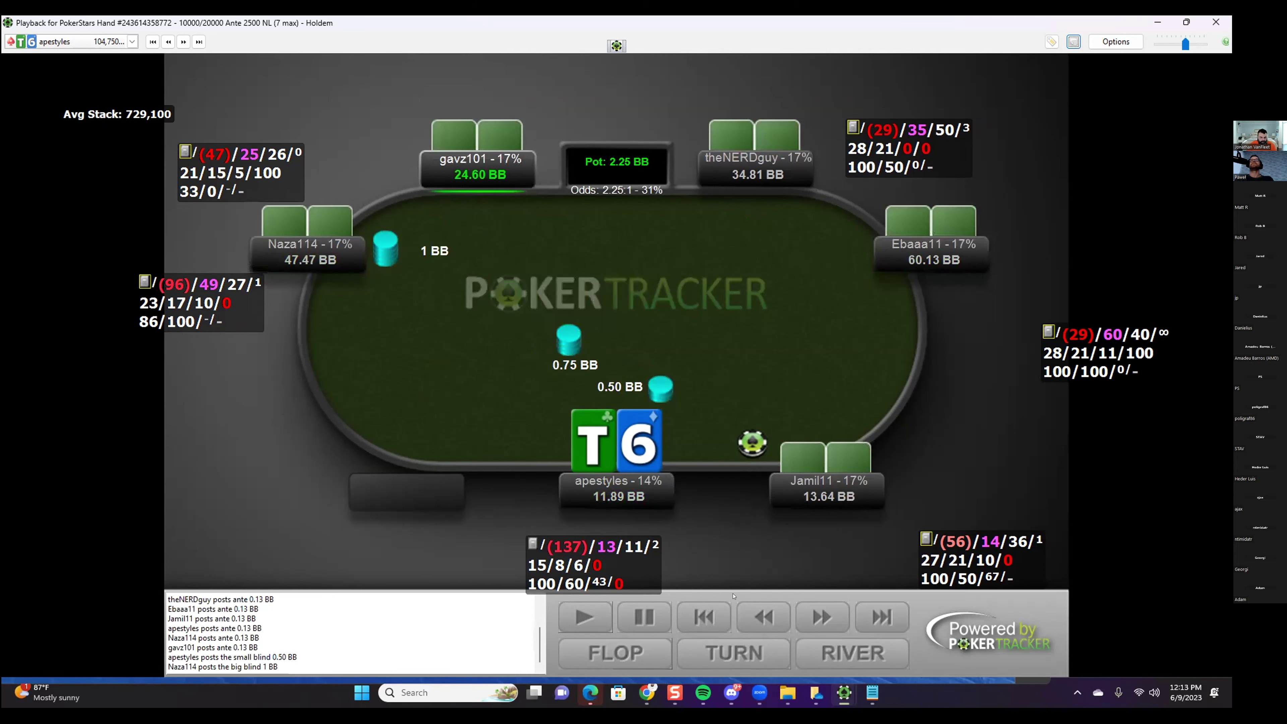
# Switch to the Poker Academy tournament charts and choose the vs. 30bb RFI 2.5x scenario with a 10 BB hero stack.
pyautogui.hotkey('alt', 'Tab')
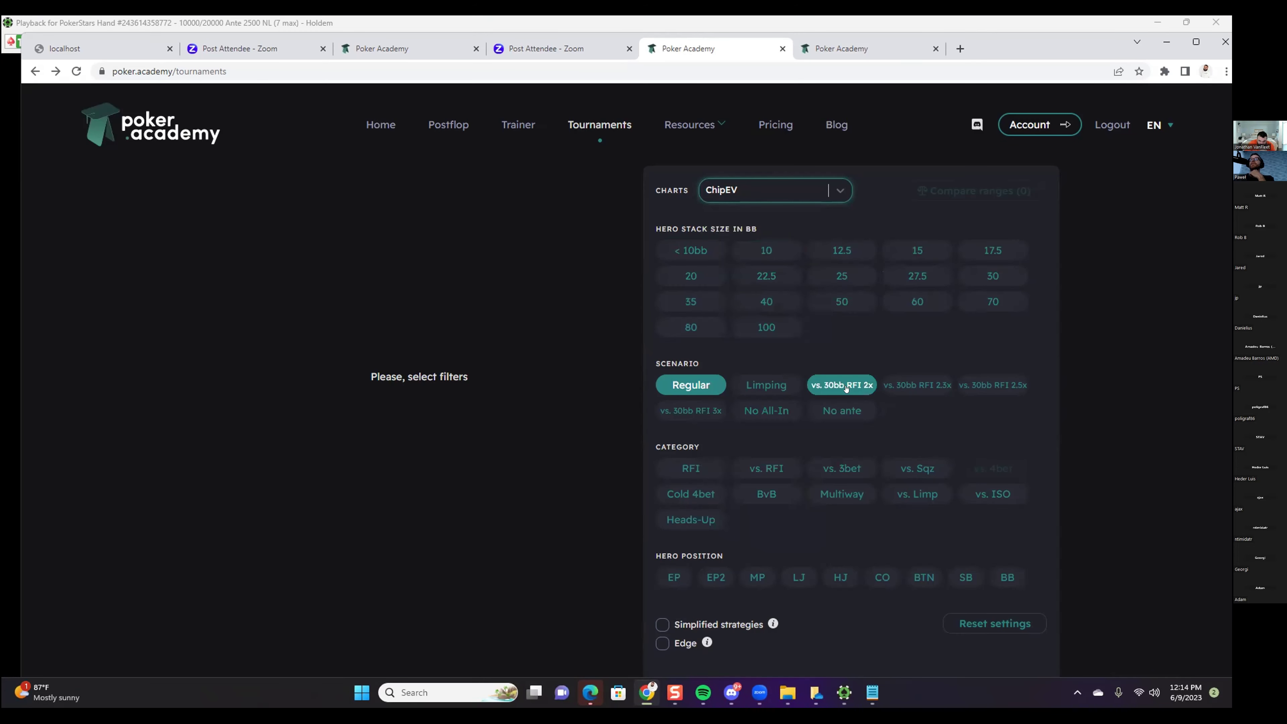
pyautogui.click(1009, 389)
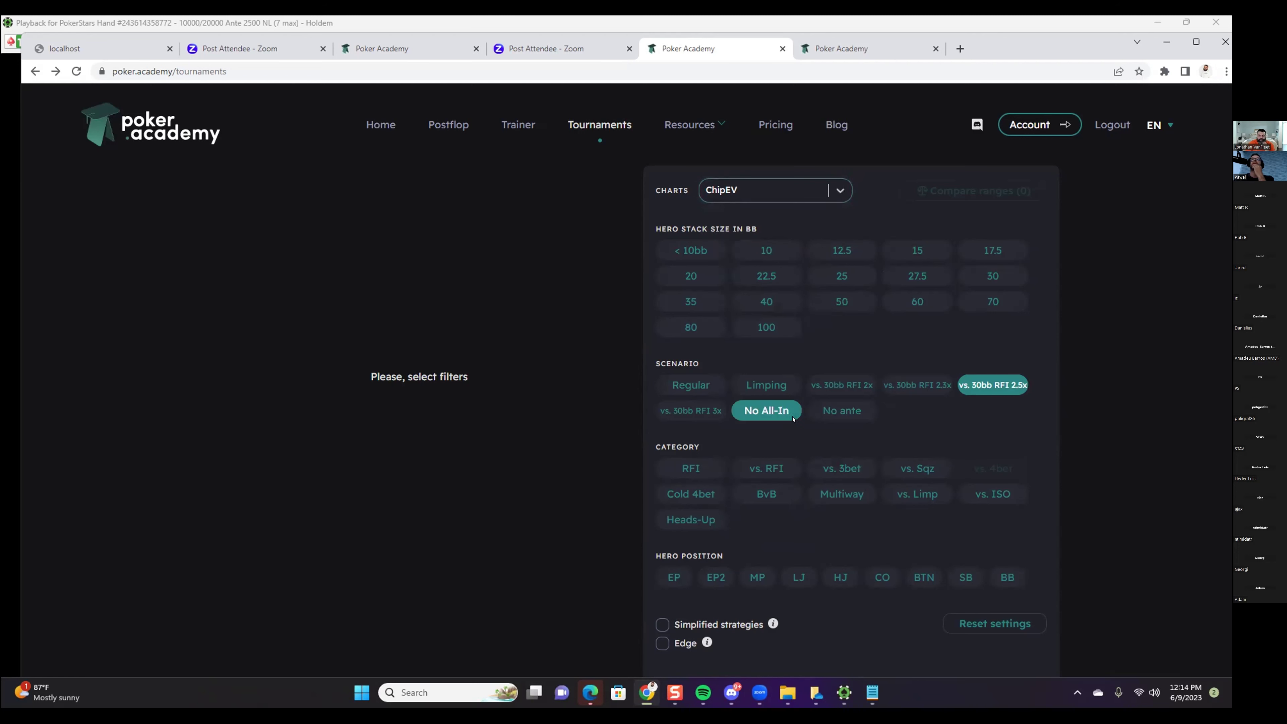
pyautogui.click(771, 252)
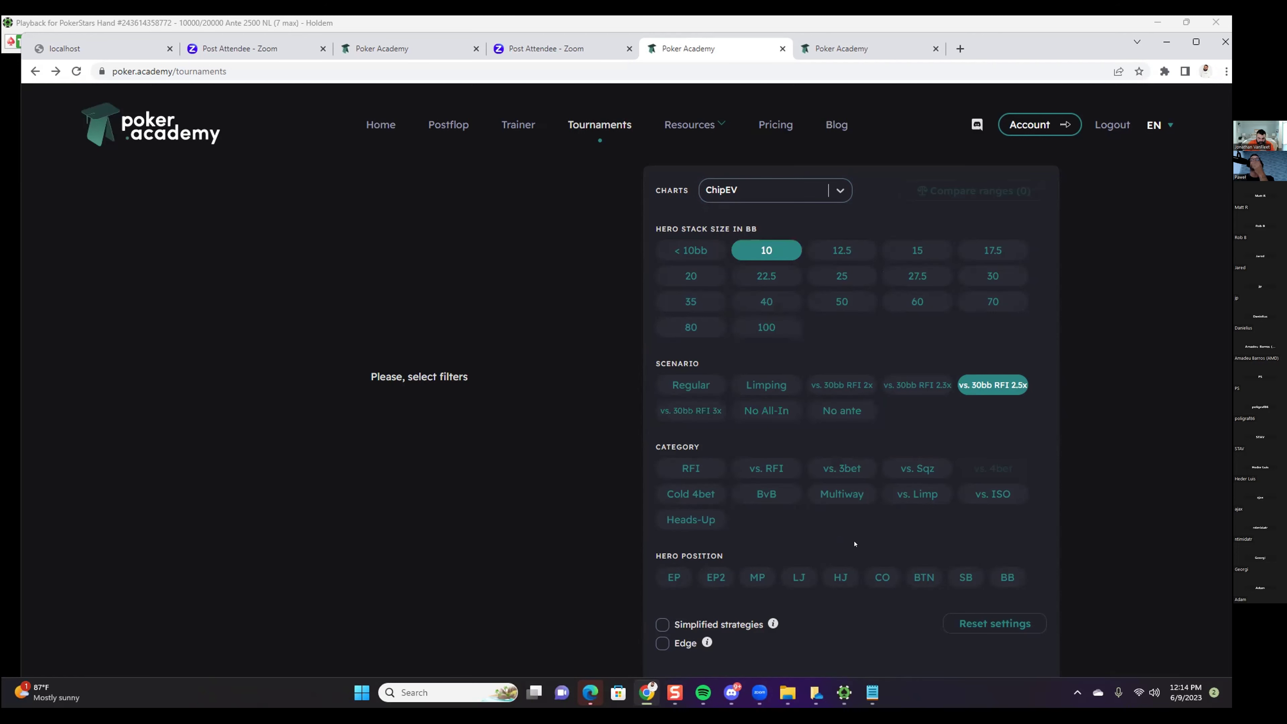
# Show the vs. RFI chart with BB as the hero position and CO as the opponent's position.
pyautogui.click(1007, 577)
pyautogui.click(836, 634)
pyautogui.click(881, 635)
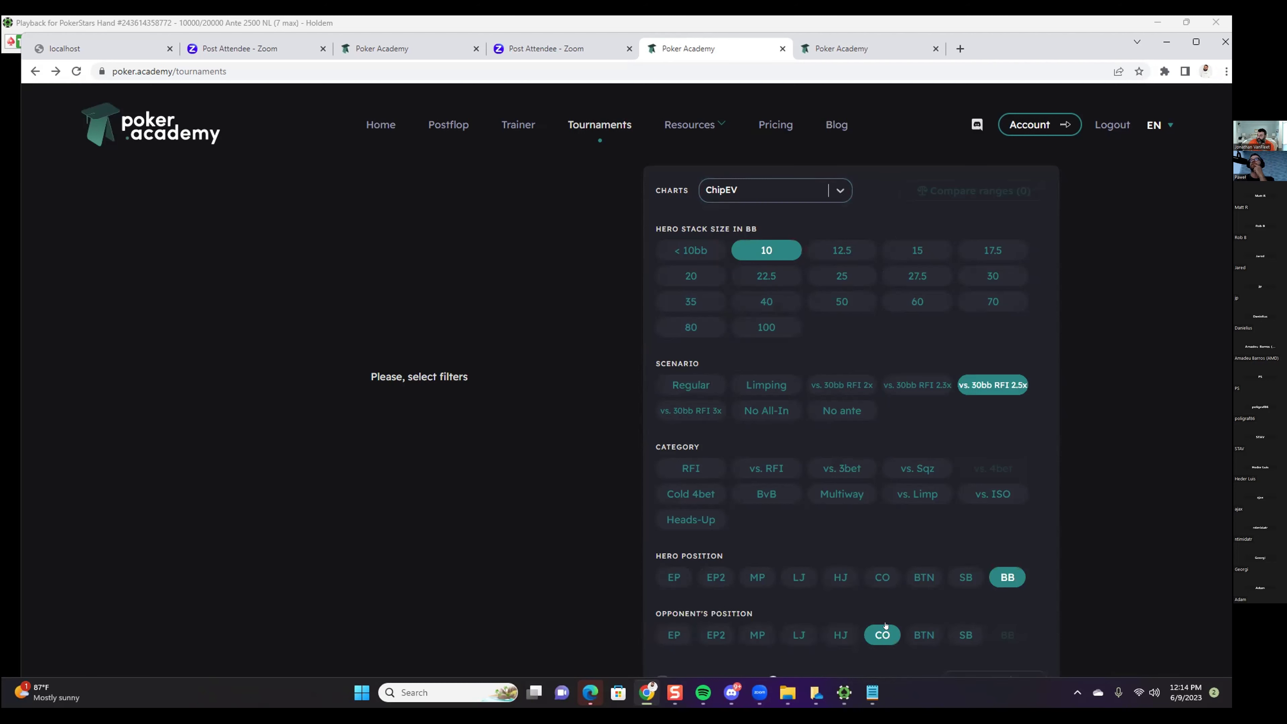
pyautogui.click(880, 627)
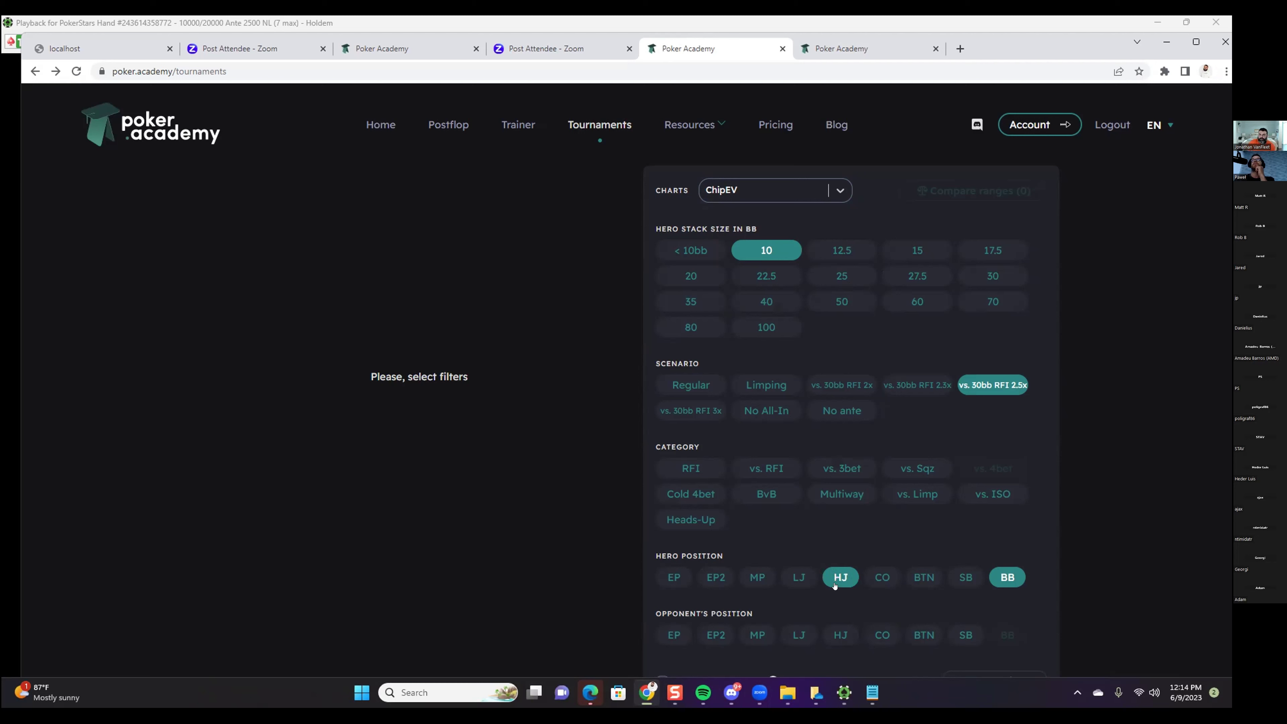
pyautogui.click(807, 577)
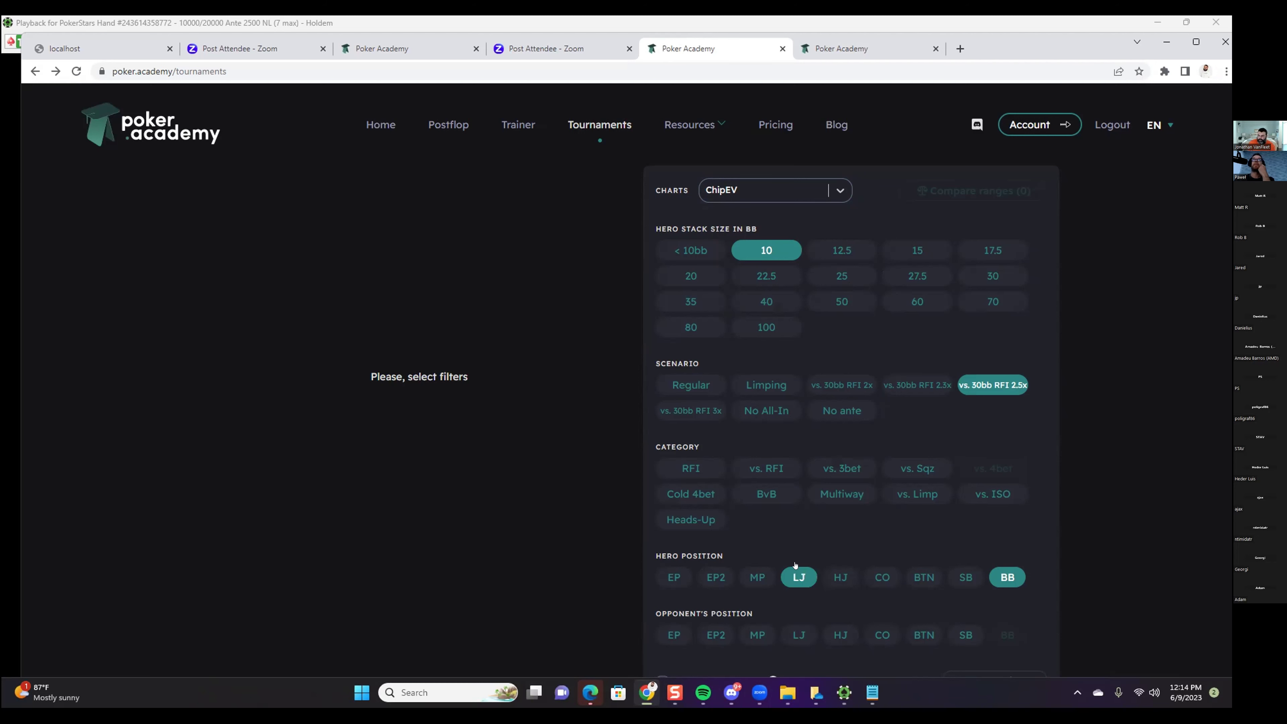
pyautogui.click(795, 566)
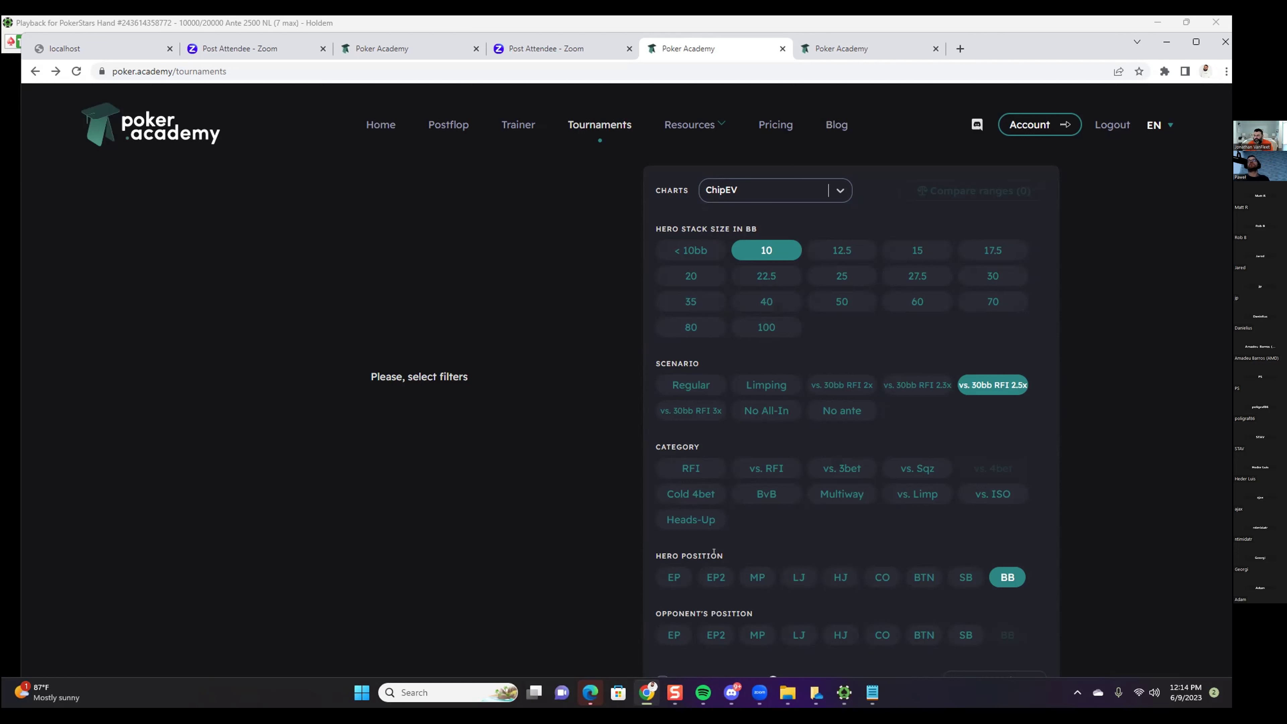
pyautogui.click(828, 634)
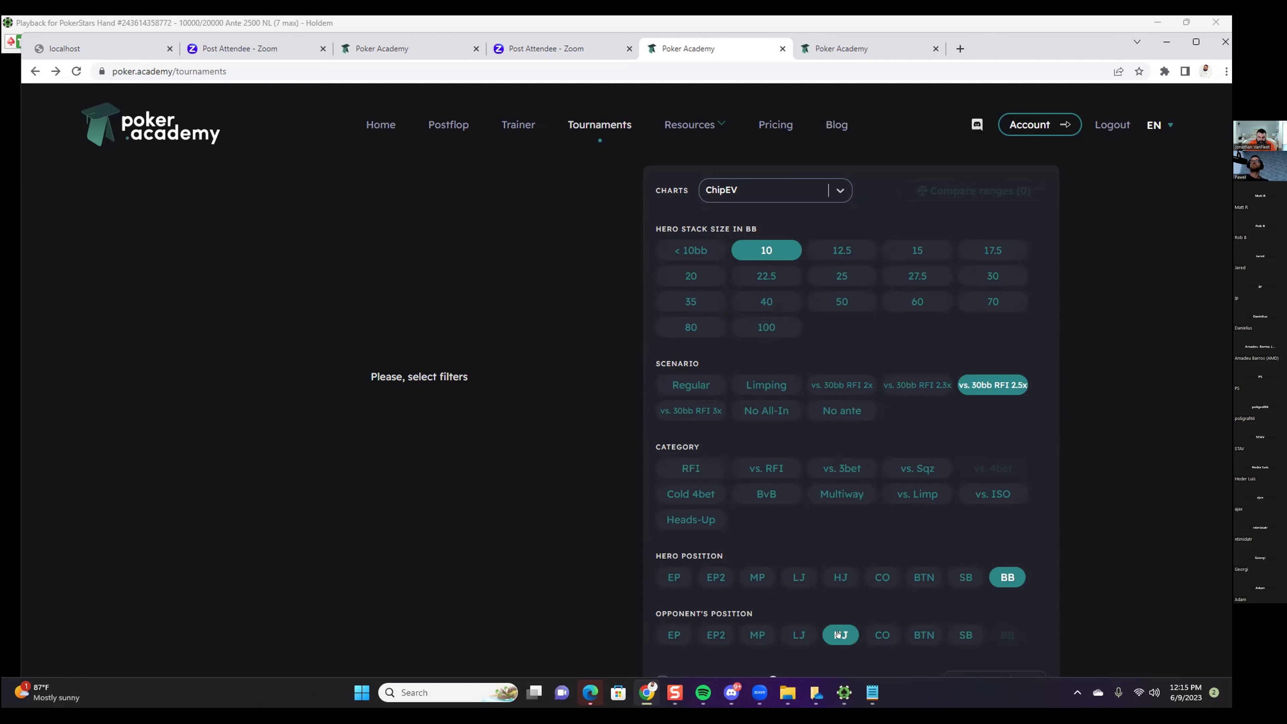
pyautogui.click(881, 636)
pyautogui.click(766, 468)
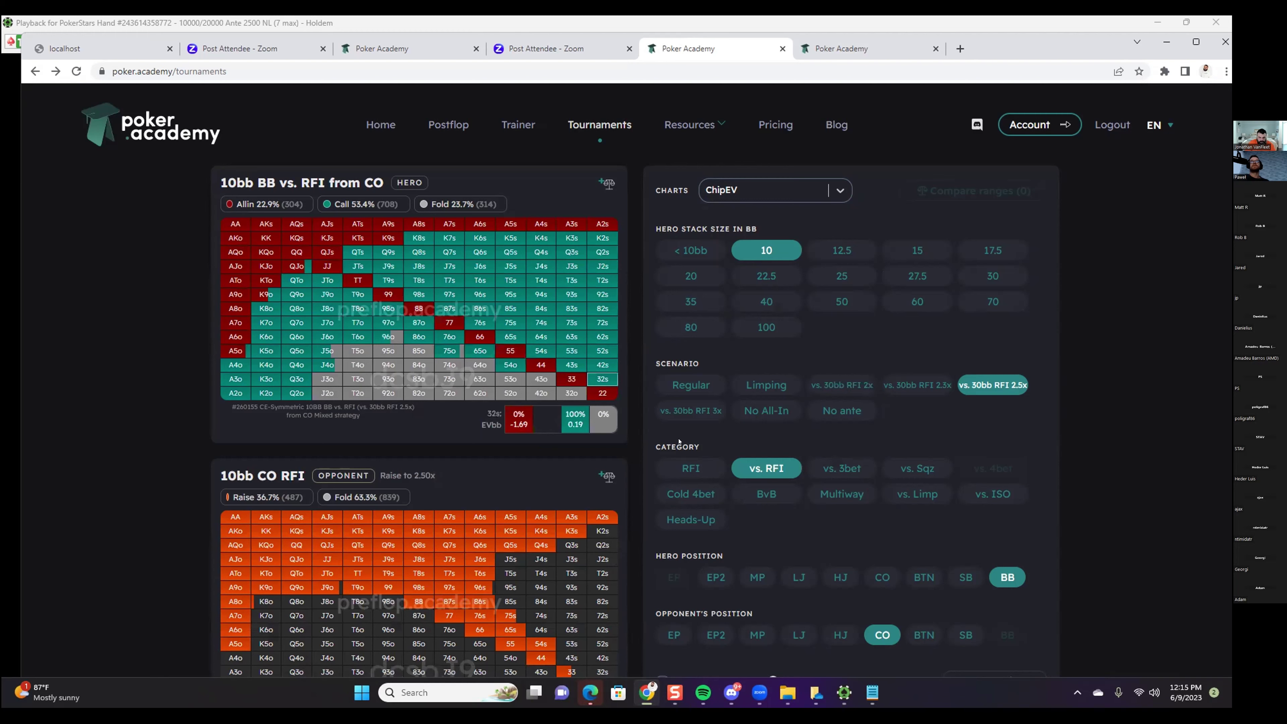
# Change the BB vs. CO chart to the vs. 30bb RFI 3x scenario and a 12.5 BB hero stack.
pyautogui.click(685, 412)
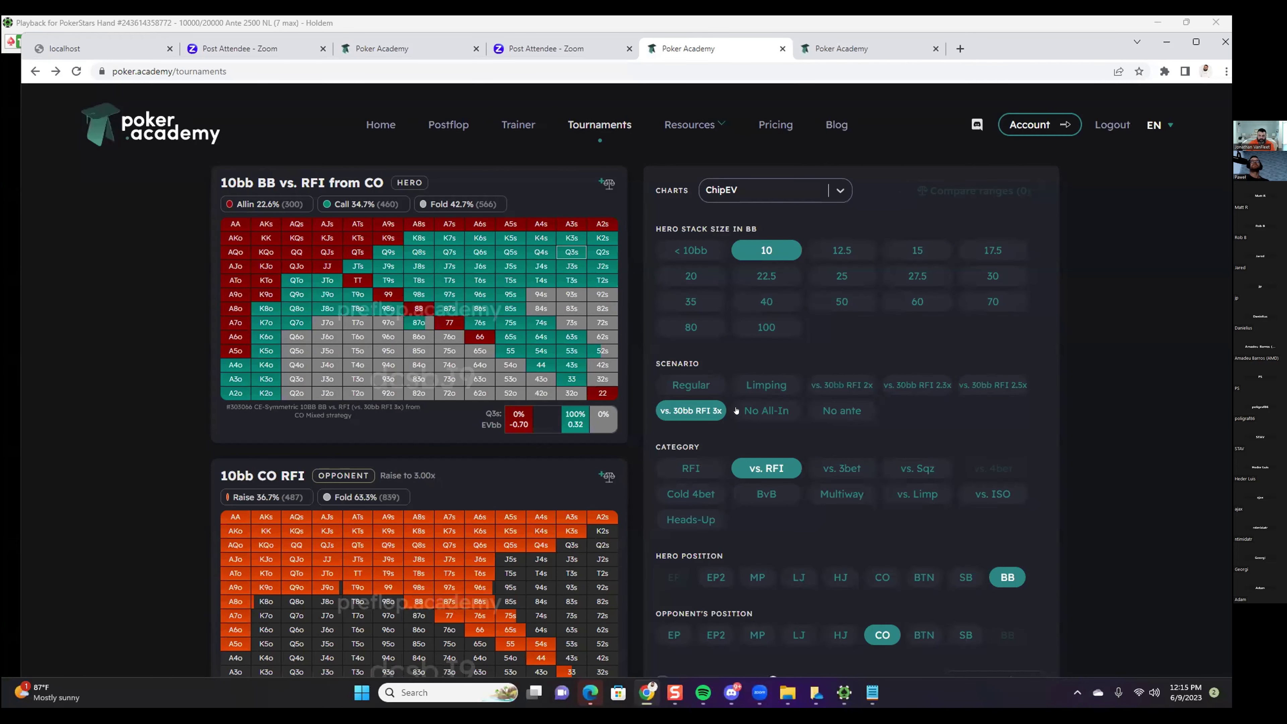
pyautogui.click(857, 257)
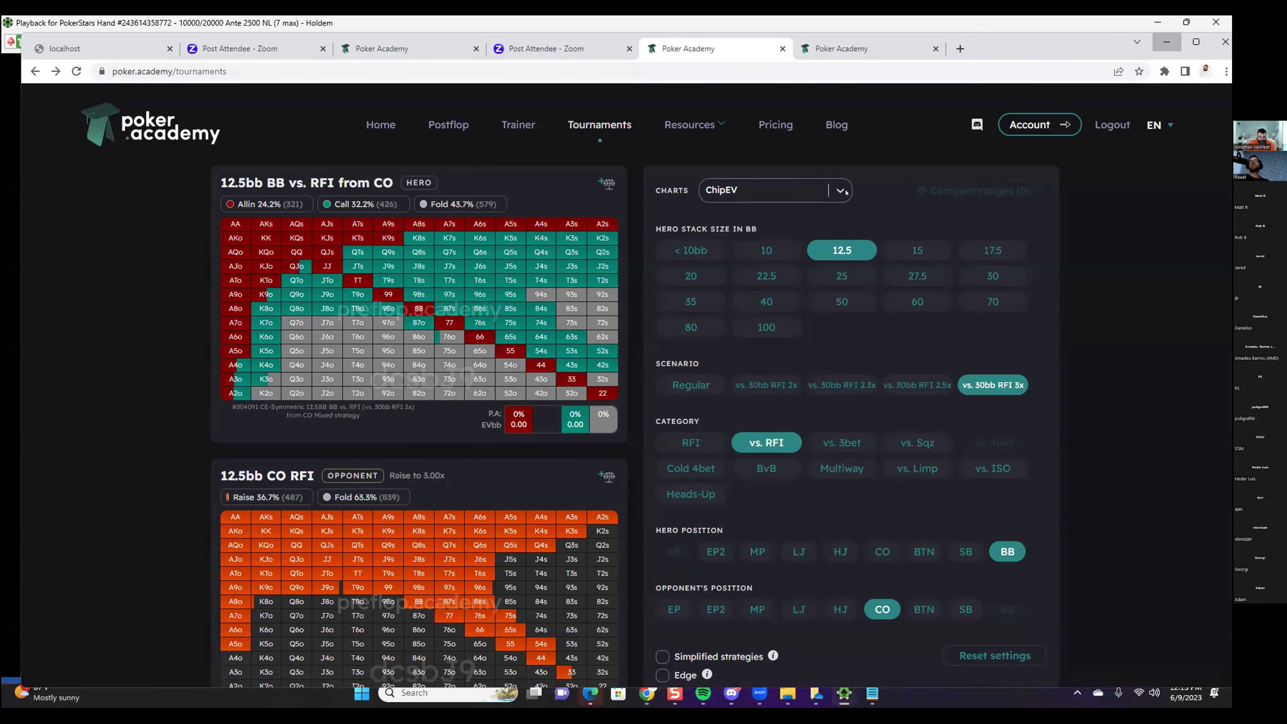
# Check the 3♠A♠ big blind hand in the PokerTracker replayer and return to the Poker Academy charts.
pyautogui.hotkey('alt', 'Tab')
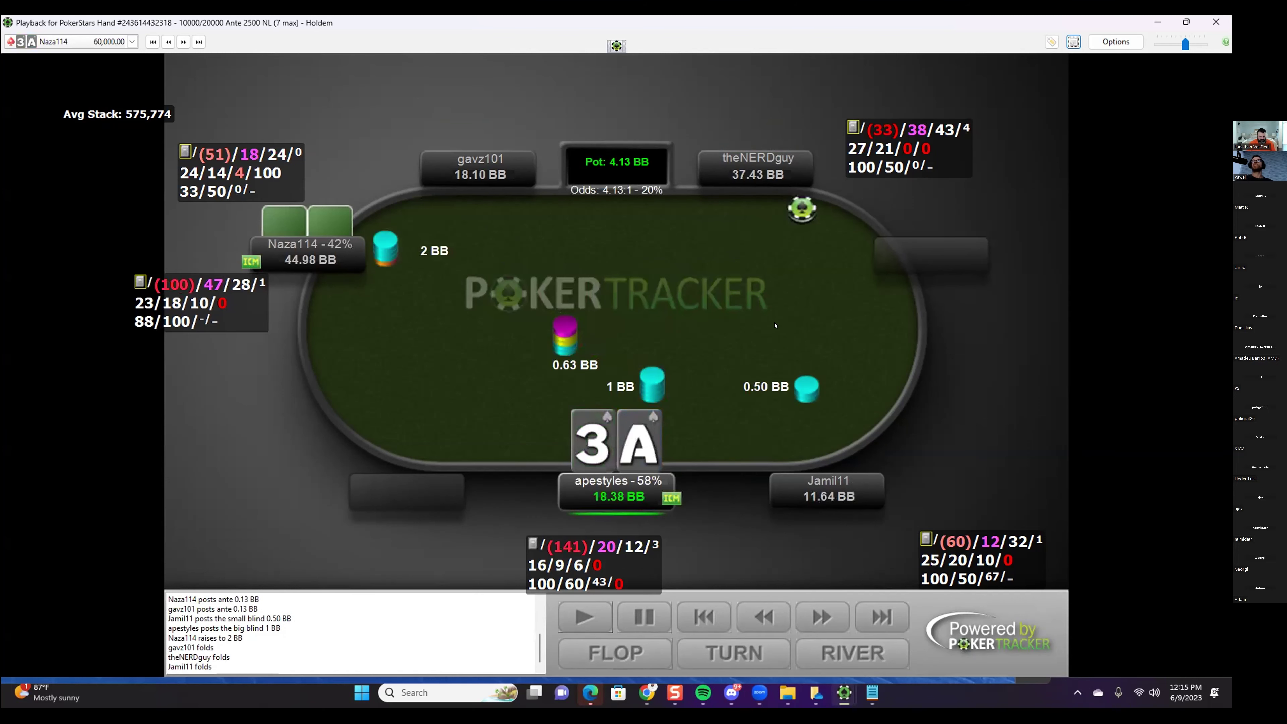
pyautogui.hotkey('alt', 'Tab')
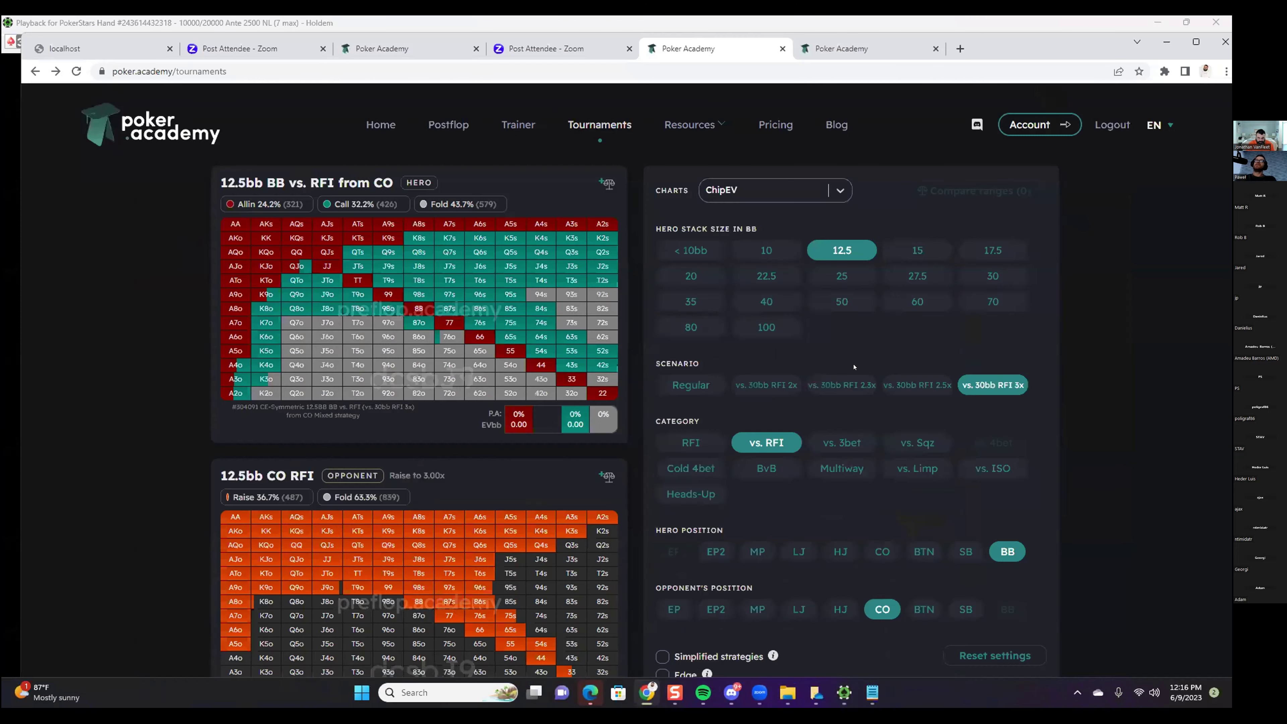
# Set the BB vs. CO chart to a 20 BB hero stack and compare it with the 3♠A♠ hand in the PokerTracker replayer.
pyautogui.click(692, 278)
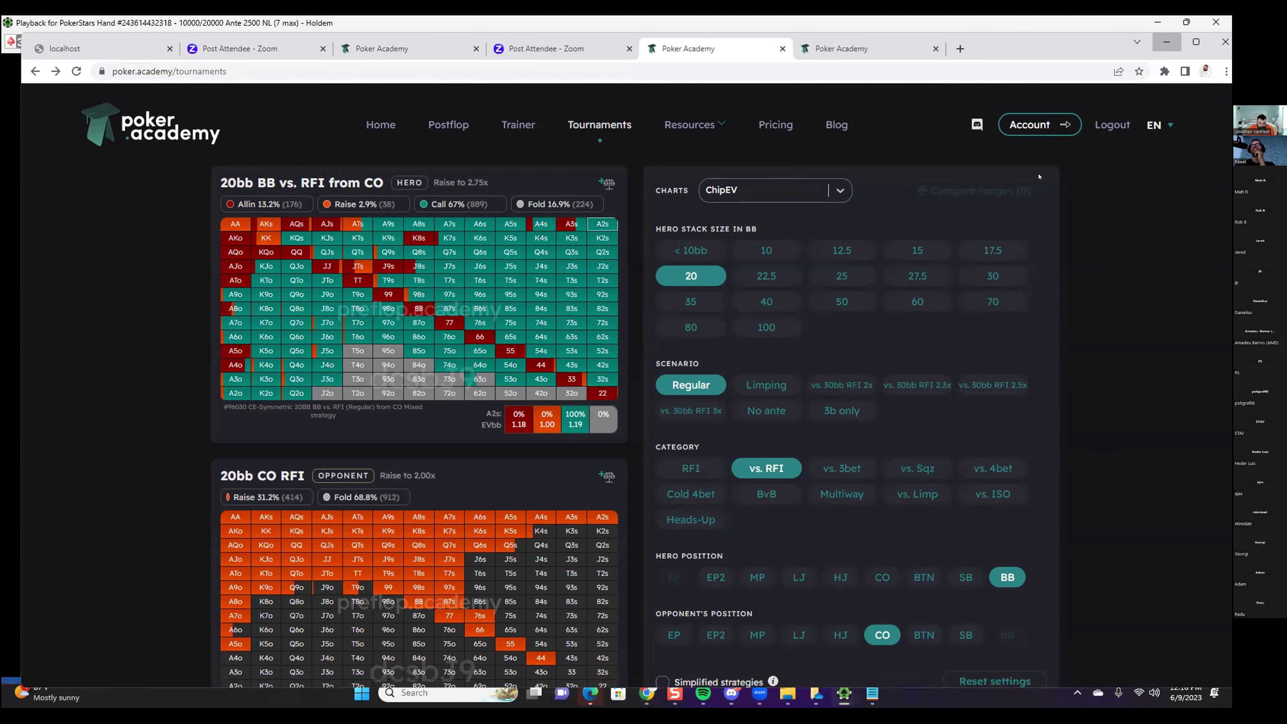
pyautogui.hotkey('alt', 'Tab')
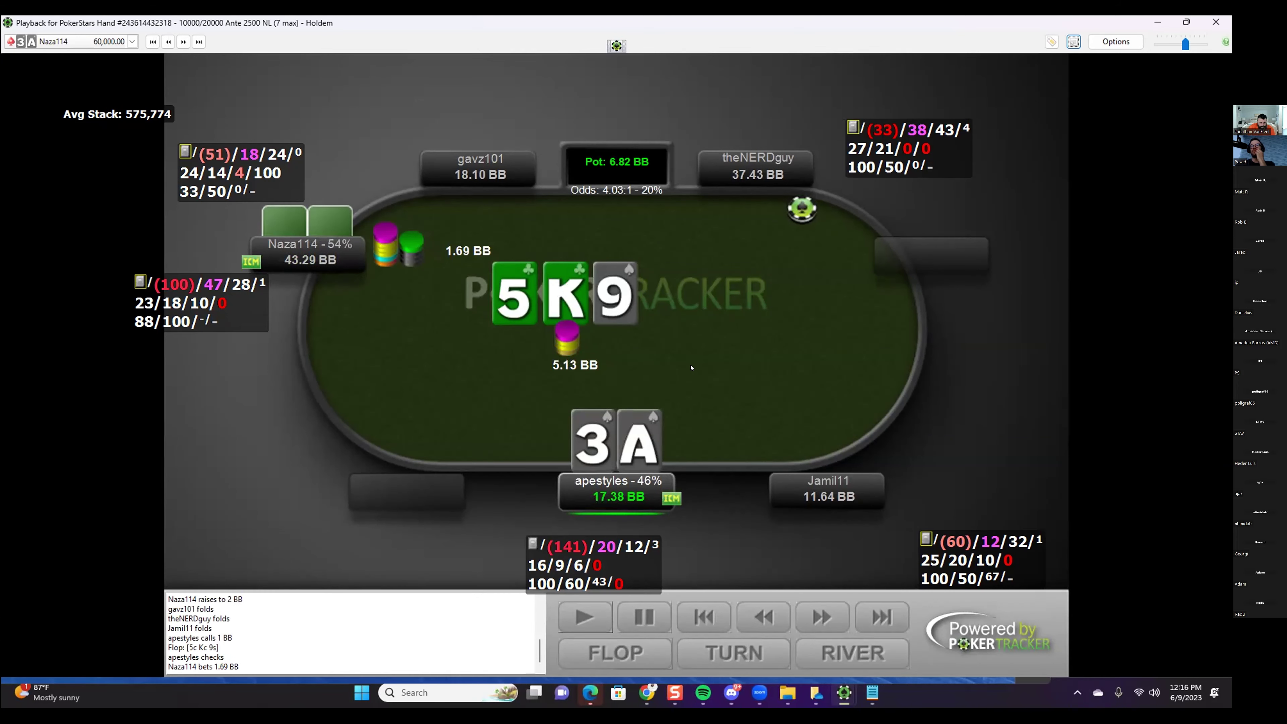
pyautogui.click(647, 693)
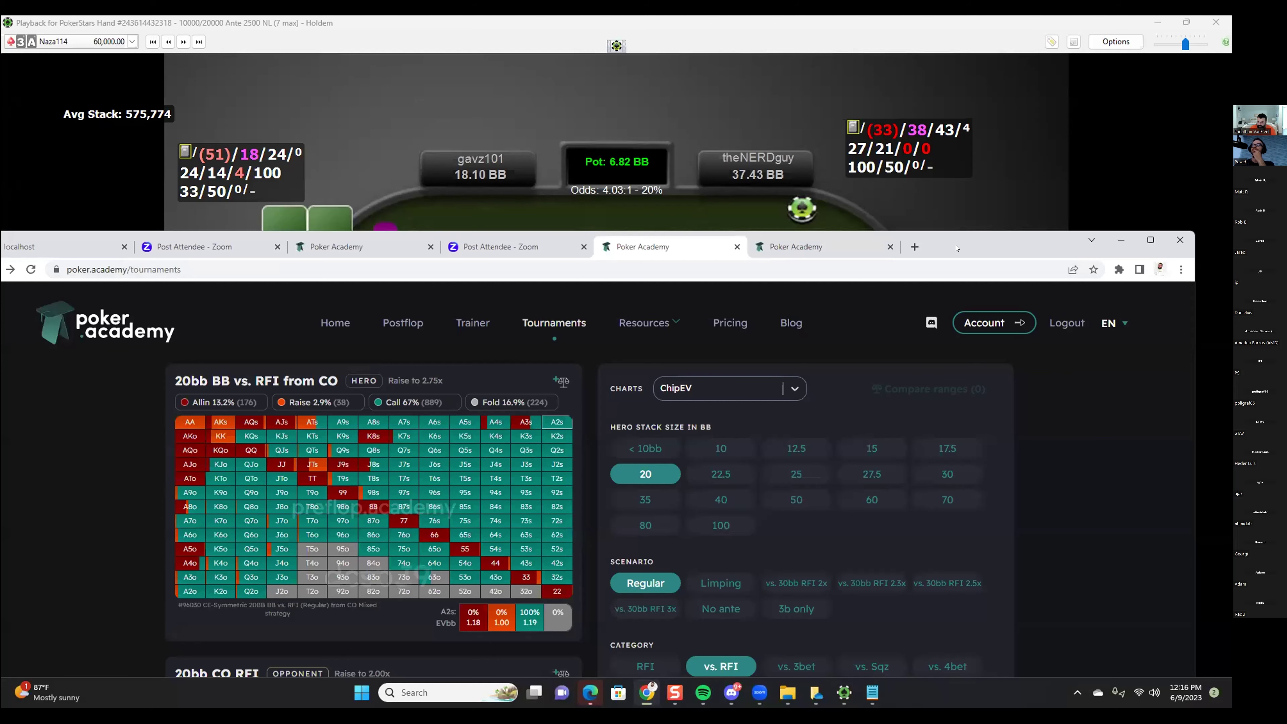
pyautogui.hotkey('alt', 'Tab')
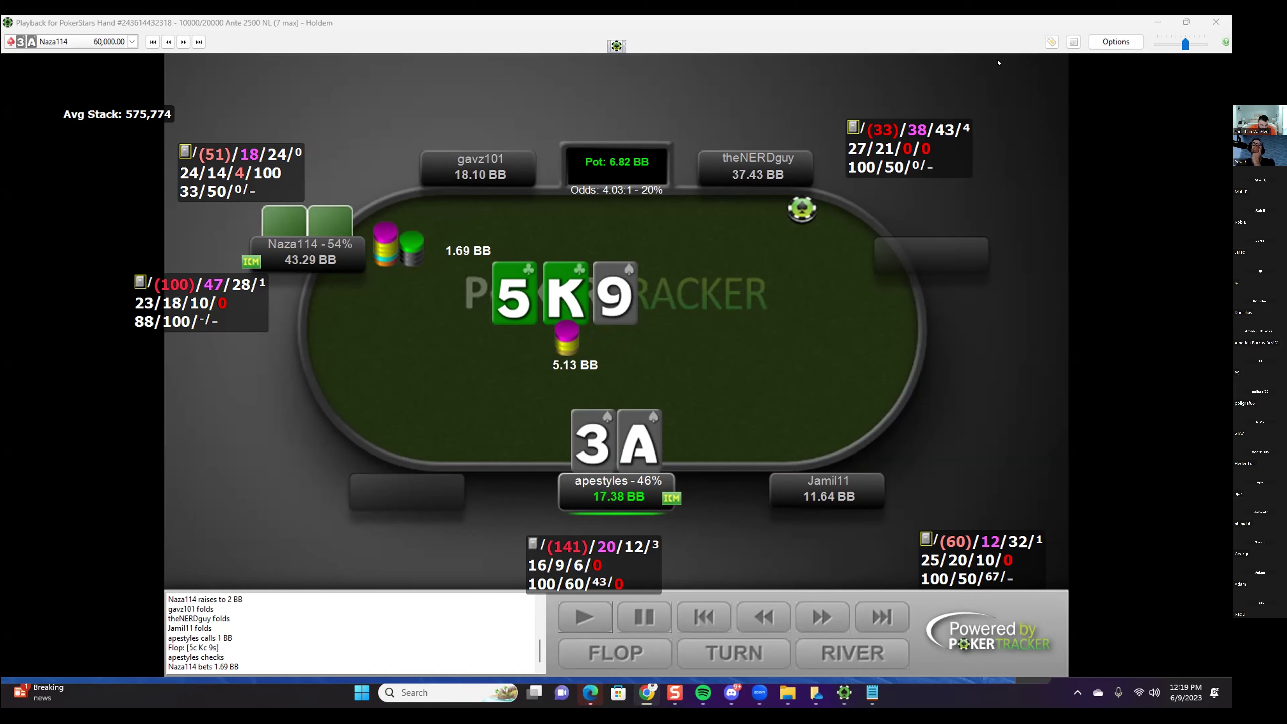
# In Poker Academy, filter the BB strategy against the 20% bet on K♣9♠5♣ to spade-suited hands and return to the replayer.
pyautogui.hotkey('alt', 'Tab')
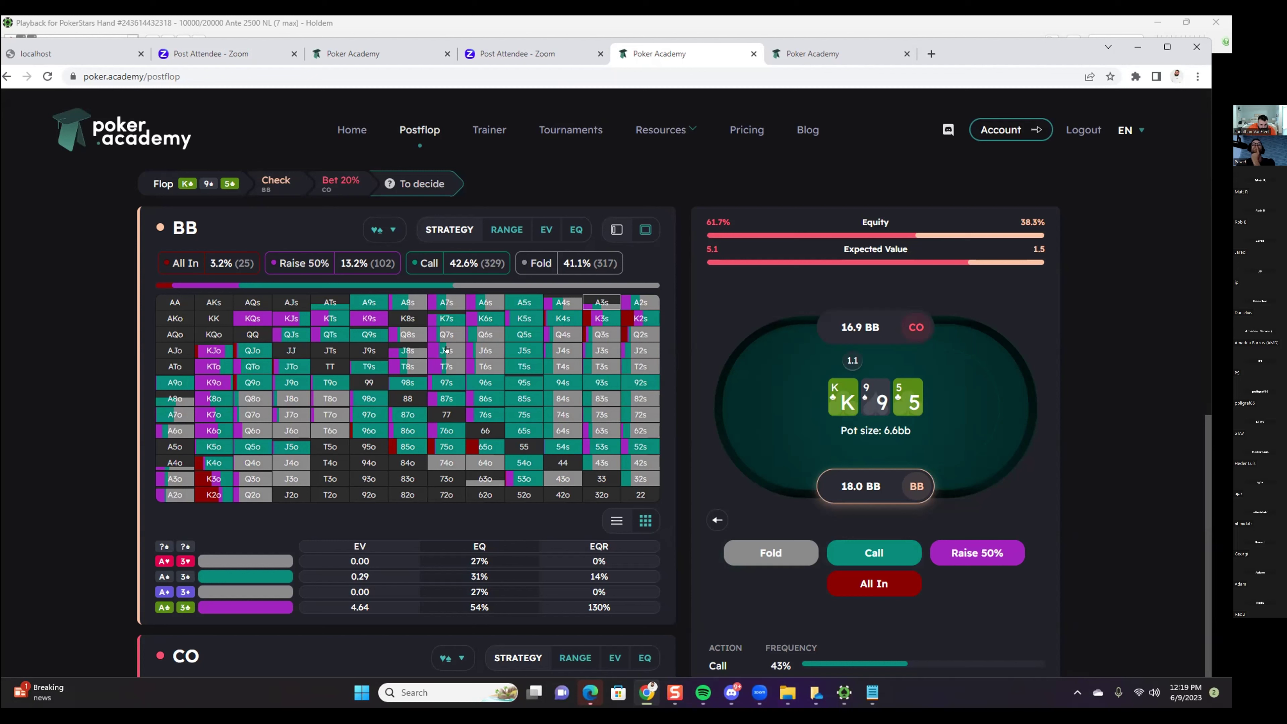
pyautogui.click(393, 230)
pyautogui.click(366, 239)
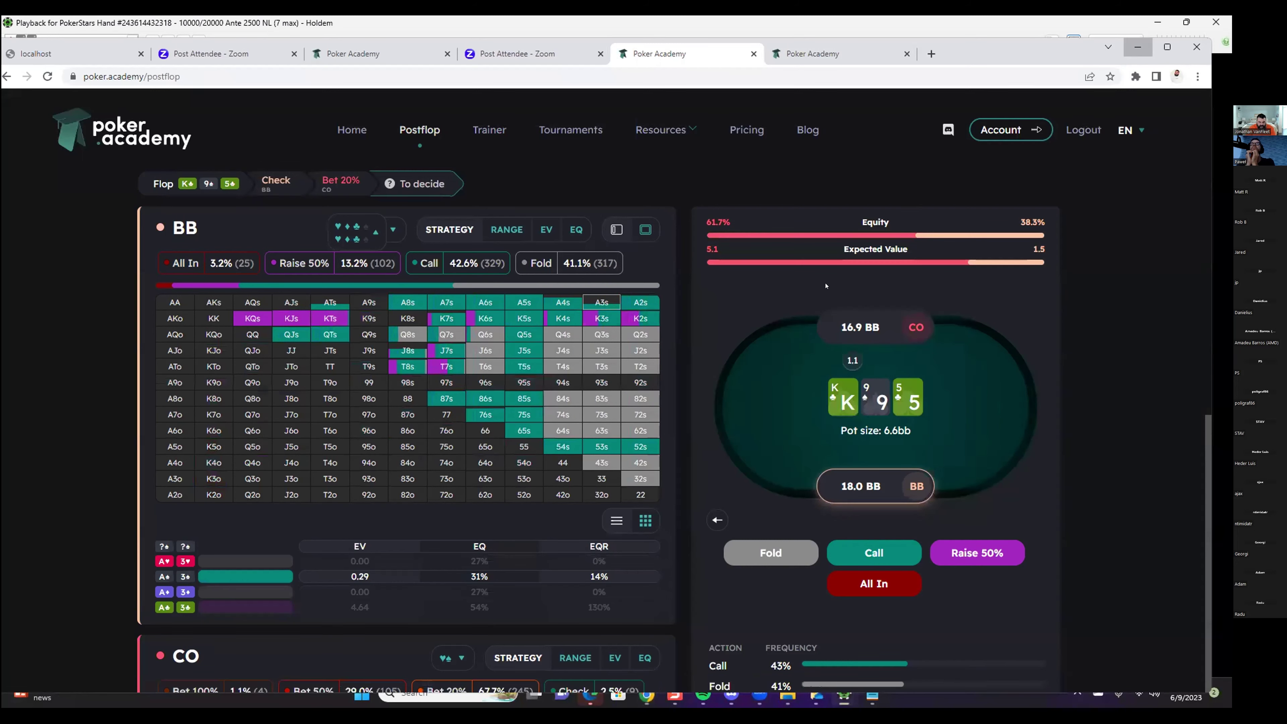
pyautogui.hotkey('alt', 'Tab')
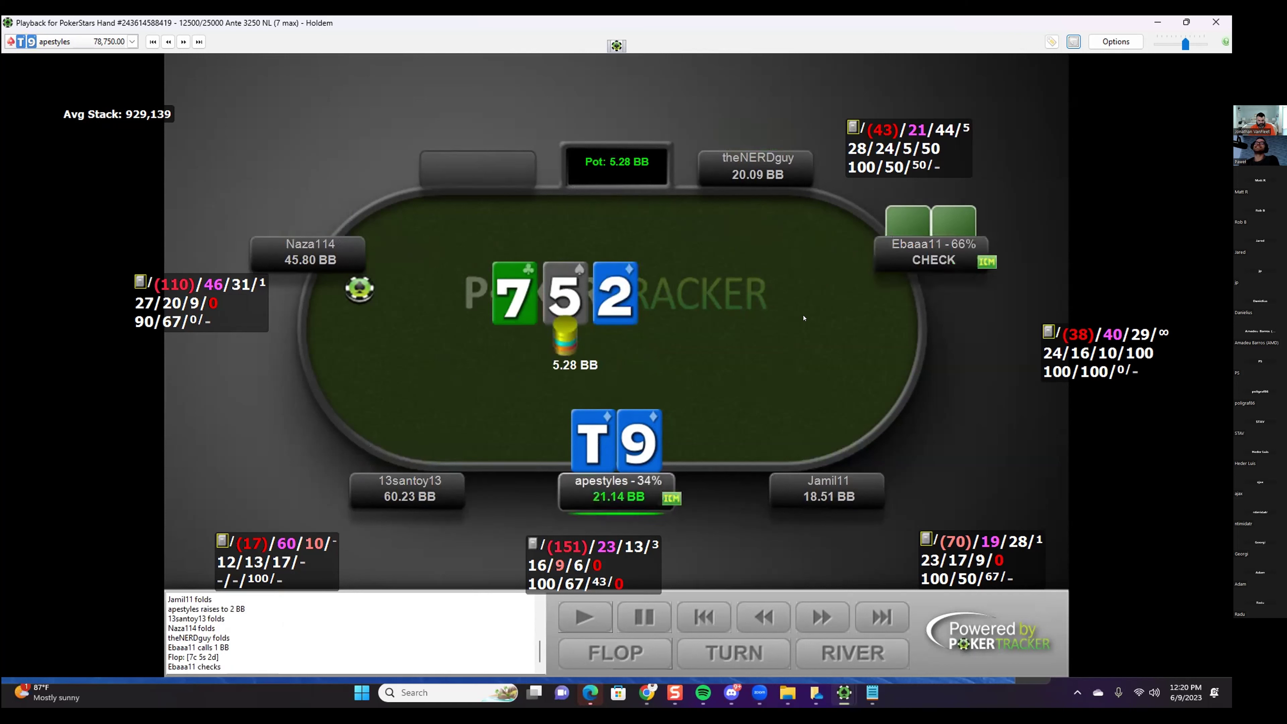
# Step back one action in the T♦9♦ hand on the 7♣5♠2♦ flop and bring up Poker Academy's Postflop Solver.
pyautogui.press('Left')
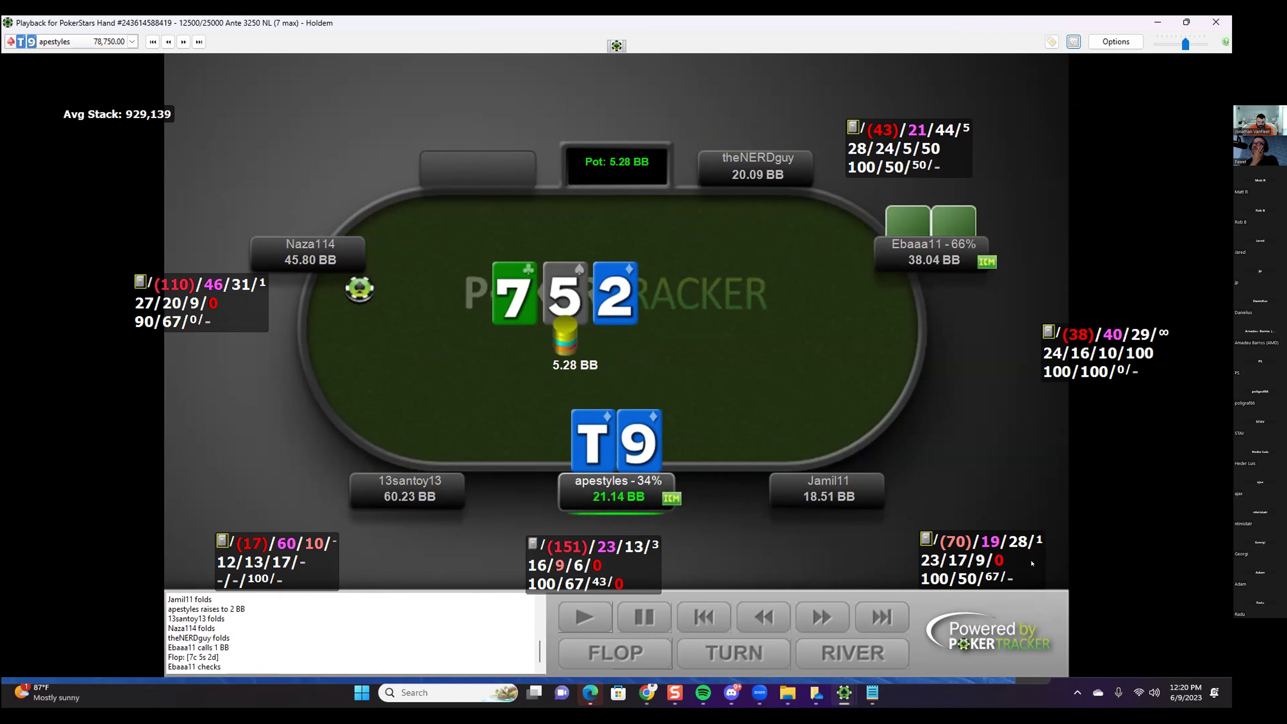
pyautogui.click(647, 692)
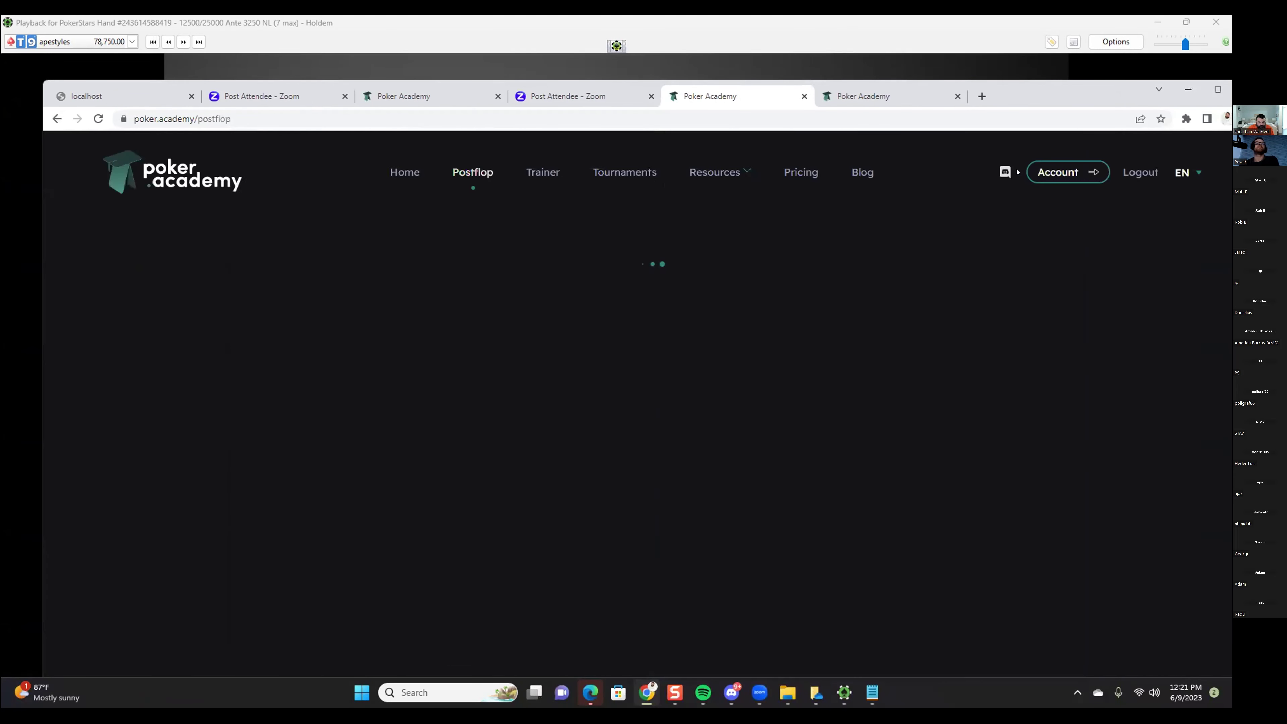
pyautogui.moveTo(1039, 102); pyautogui.dragTo(996, 74)
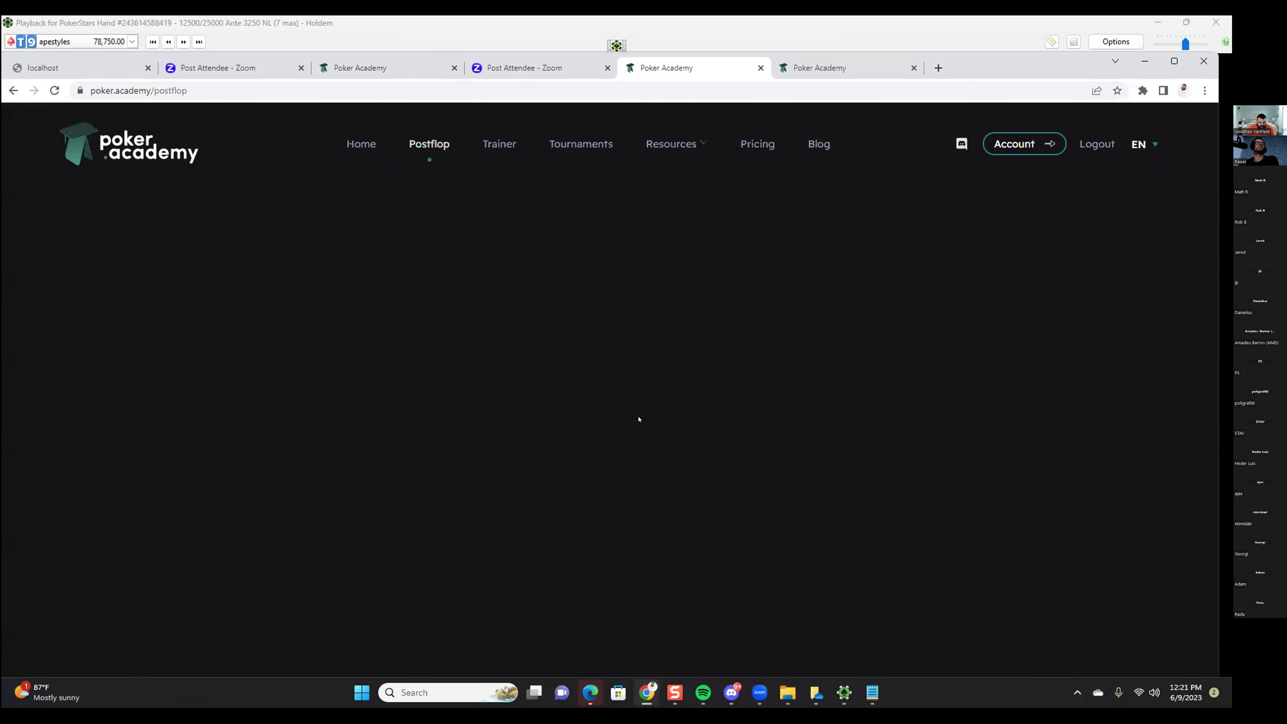
# Analyse the 20bb BB vs. RFI from HJ spot on a 7♣ 5♠ 2♦ flop and check with the BB.
pyautogui.click(563, 375)
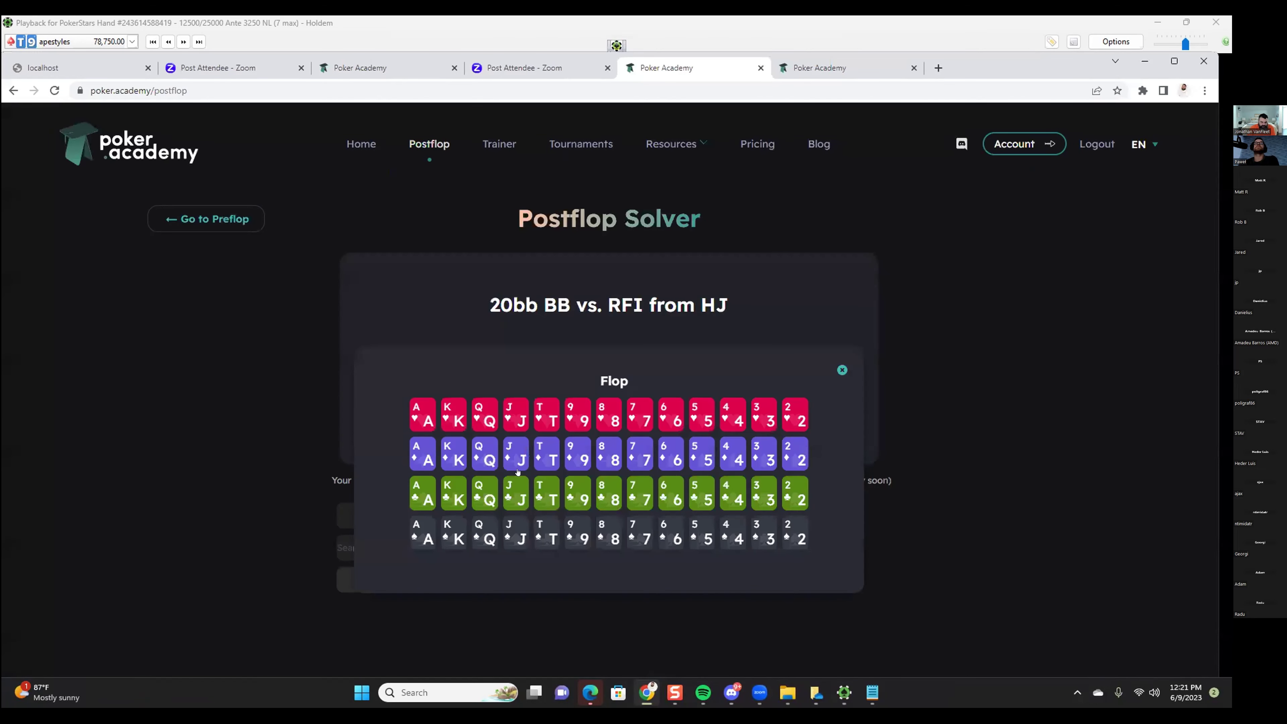
pyautogui.click(637, 494)
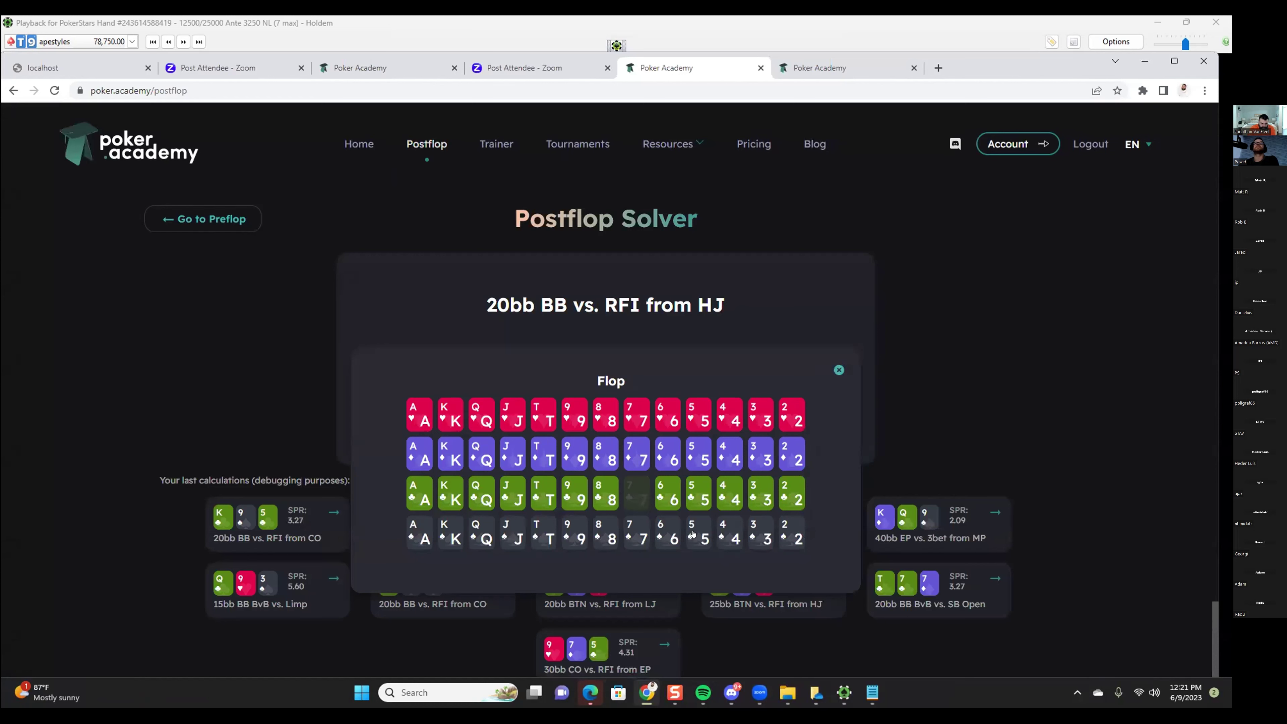
pyautogui.click(698, 533)
pyautogui.click(794, 450)
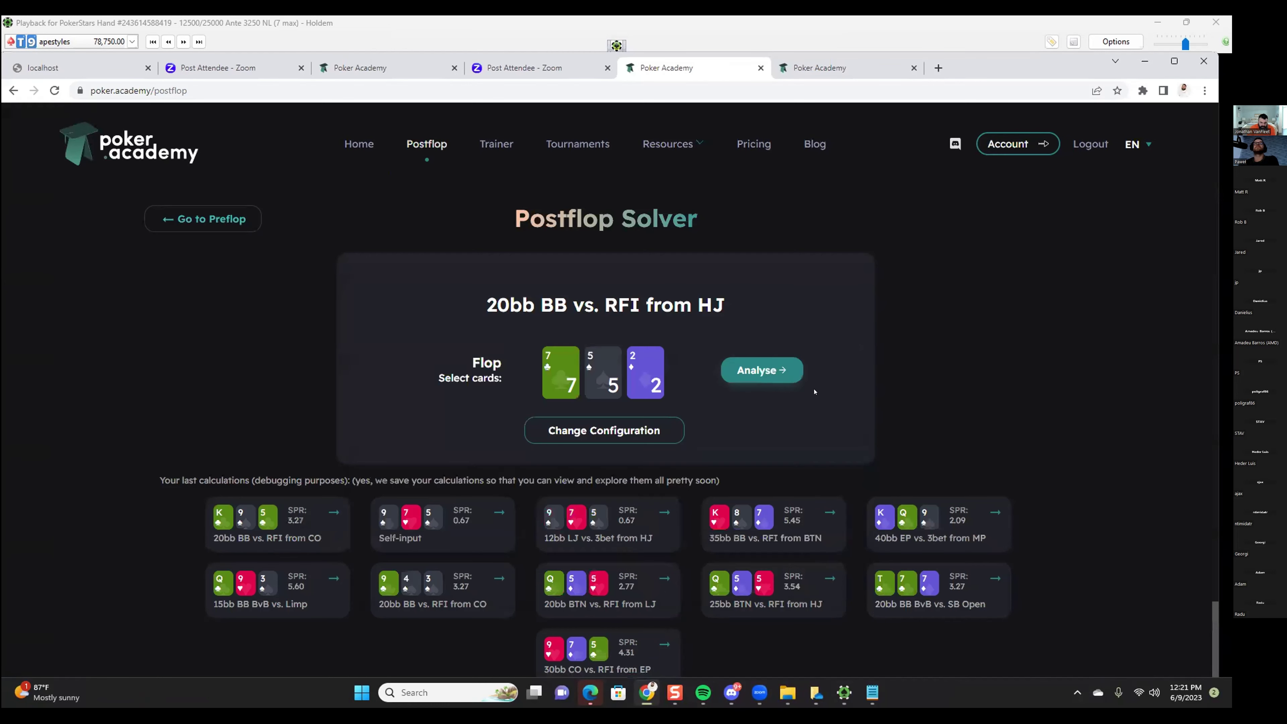
pyautogui.click(780, 375)
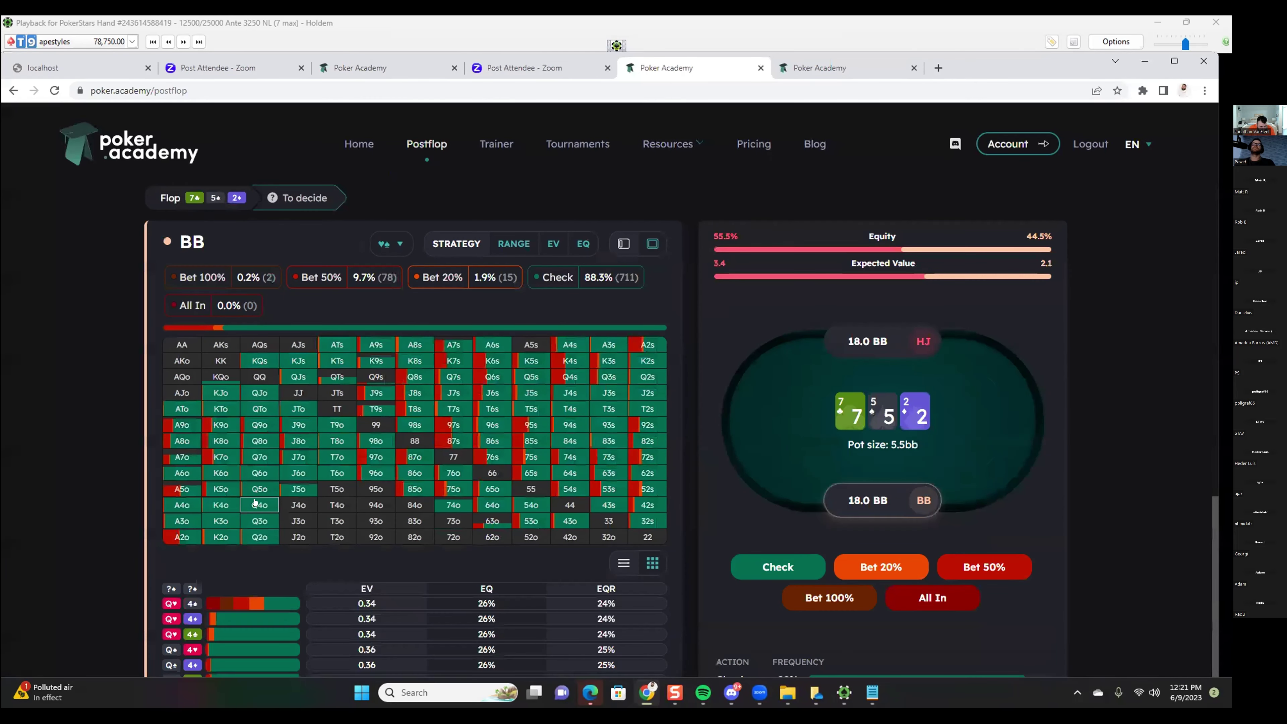
pyautogui.click(775, 563)
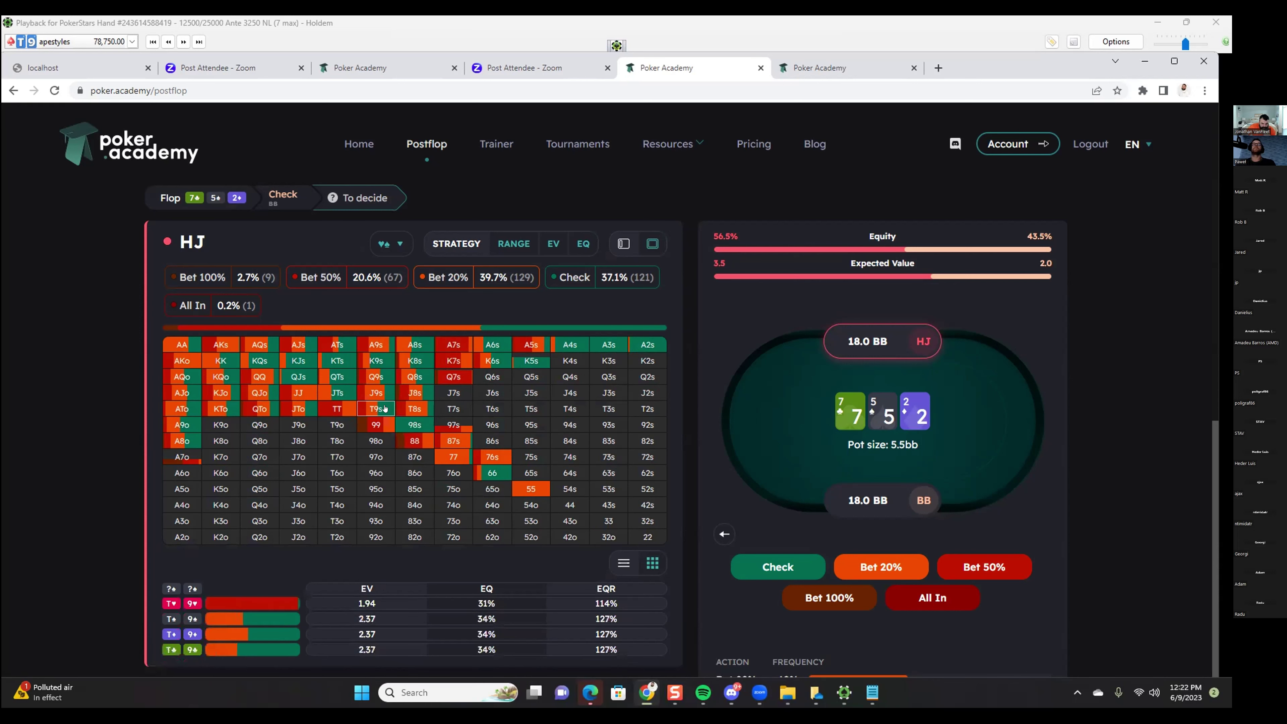
# Return to the PokerTracker replayer, play the T♦9♦ hand to its end and move on to the A♠5♠ big blind hand.
pyautogui.hotkey('alt', 'Tab')
pyautogui.click(817, 615)
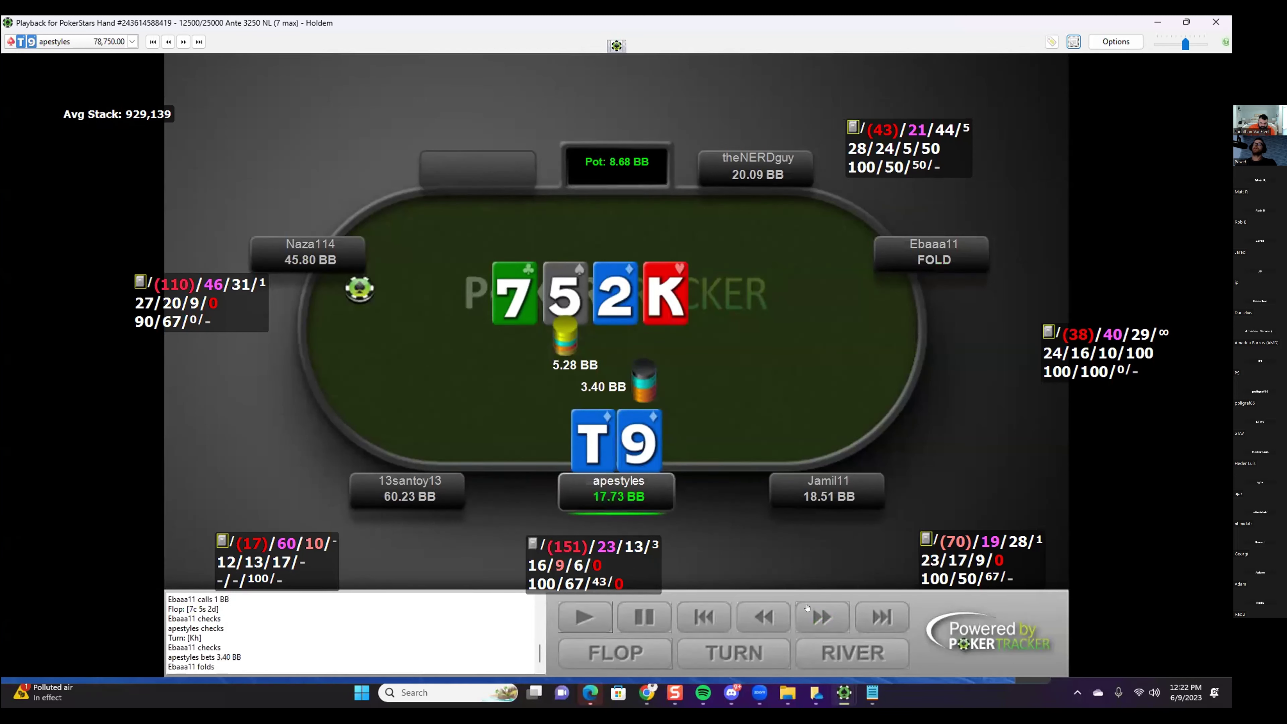
pyautogui.click(808, 613)
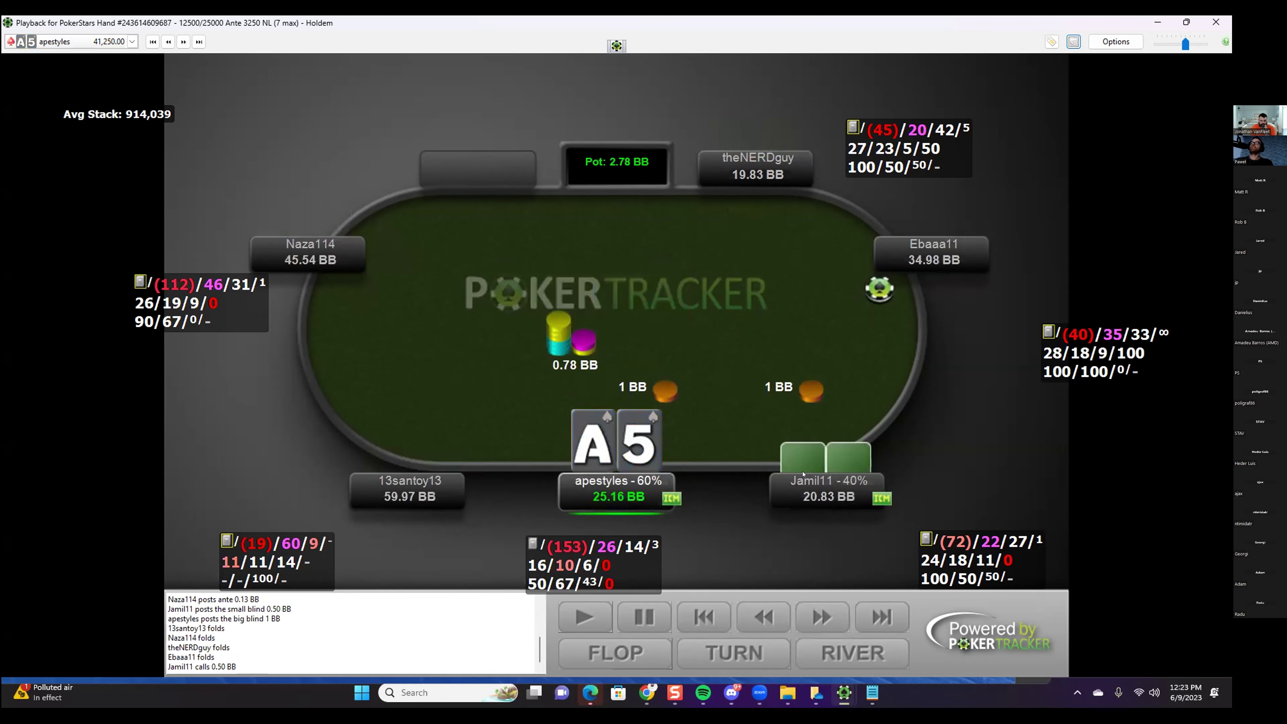
# Switch to Poker Academy's tournament charts and choose the 25% field left chart set.
pyautogui.hotkey('alt', 'Tab')
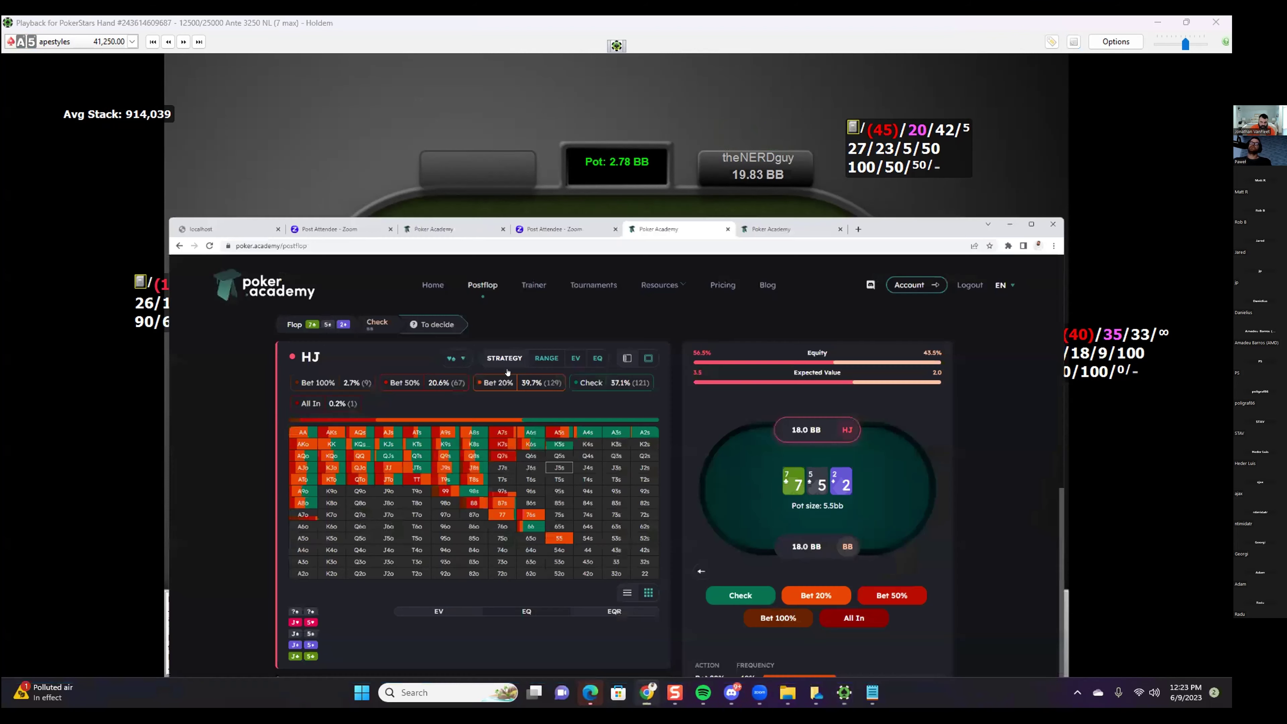
pyautogui.press('super+Up')
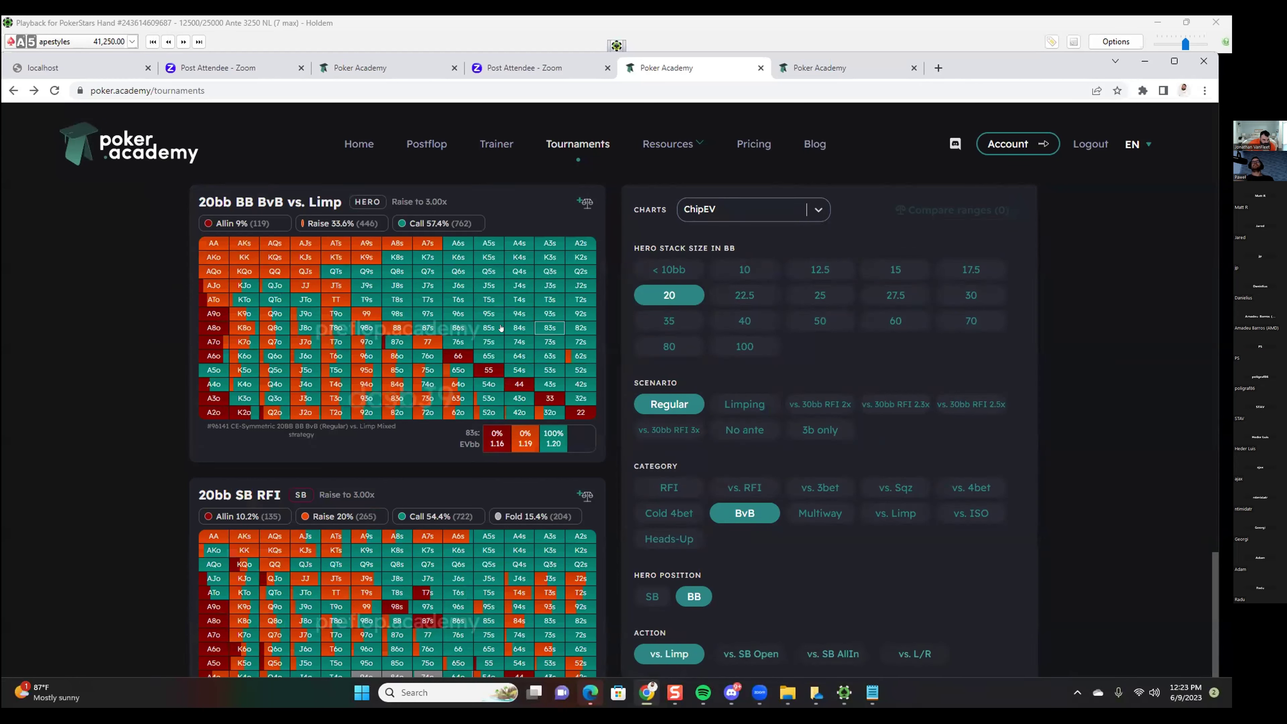
pyautogui.click(721, 211)
pyautogui.click(752, 512)
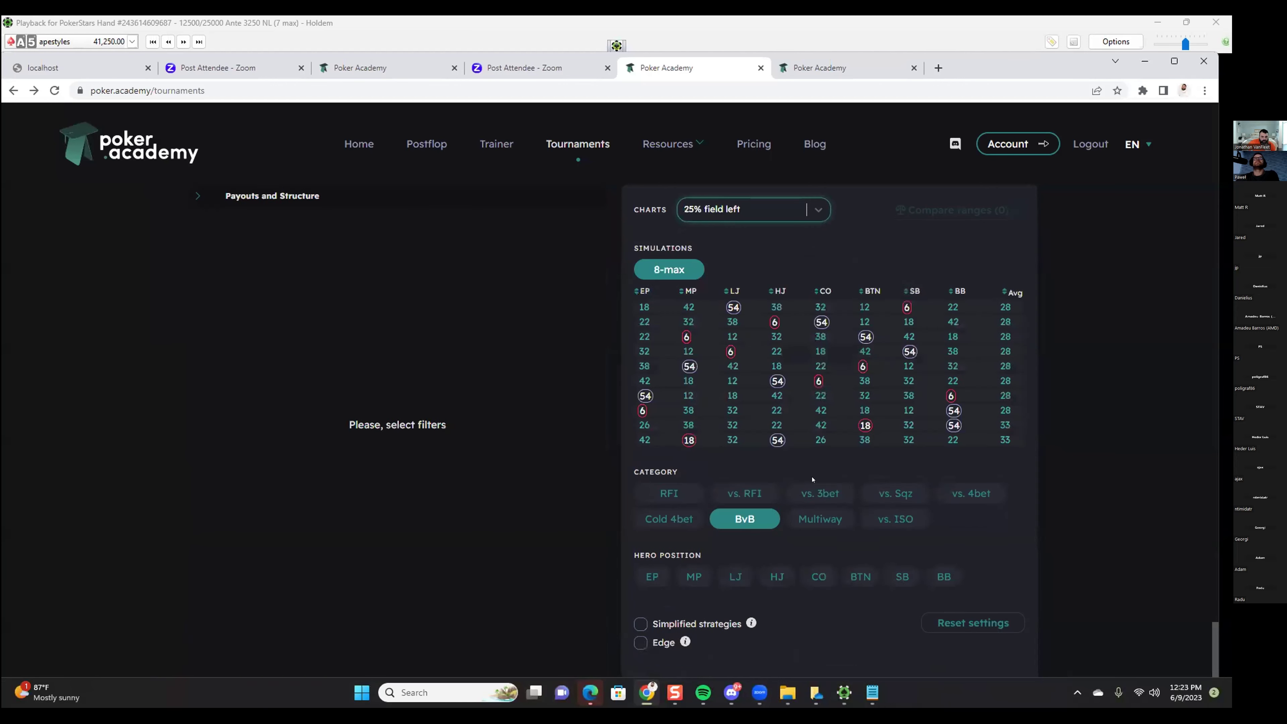
# Pick the simulation with 42 in EP, 32 in SB and 22 in BB, and show the BvB vs. Limp chart for the BB.
pyautogui.click(966, 440)
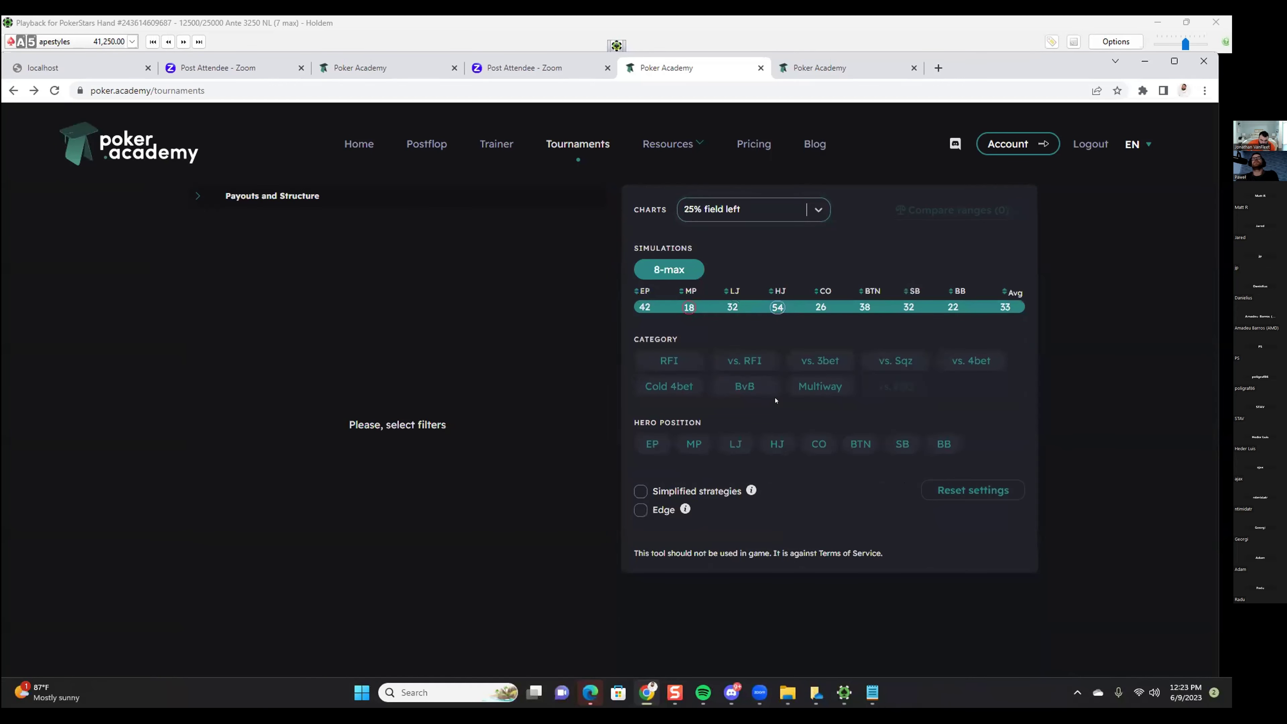
pyautogui.click(760, 388)
pyautogui.click(702, 449)
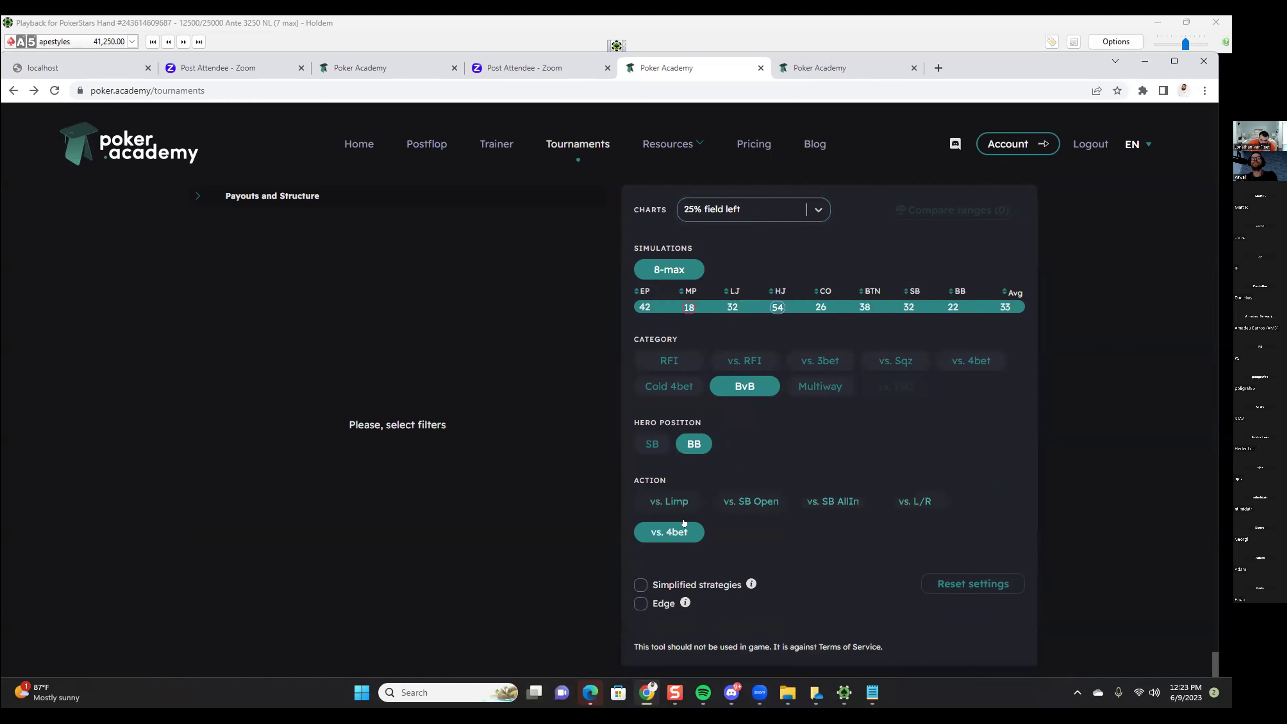
pyautogui.click(670, 499)
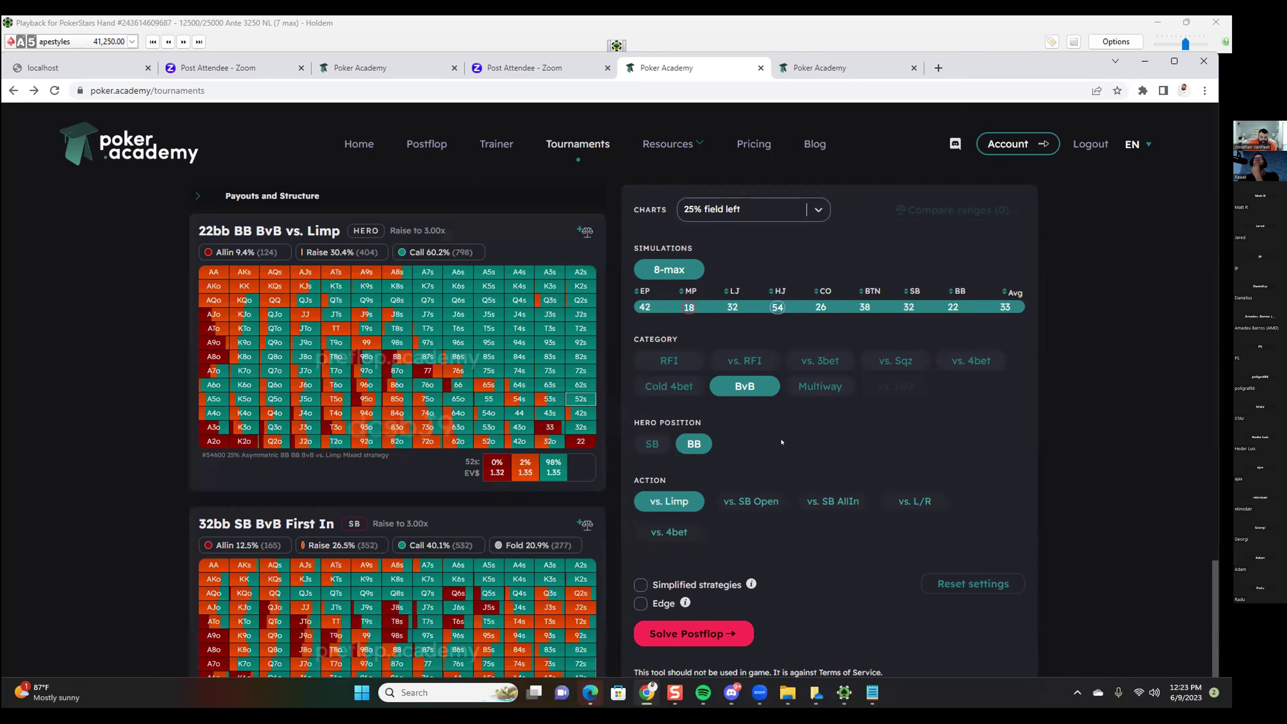
# Expand the simulation list and show the BB's vs. RFI chart against the CO opener.
pyautogui.click(928, 310)
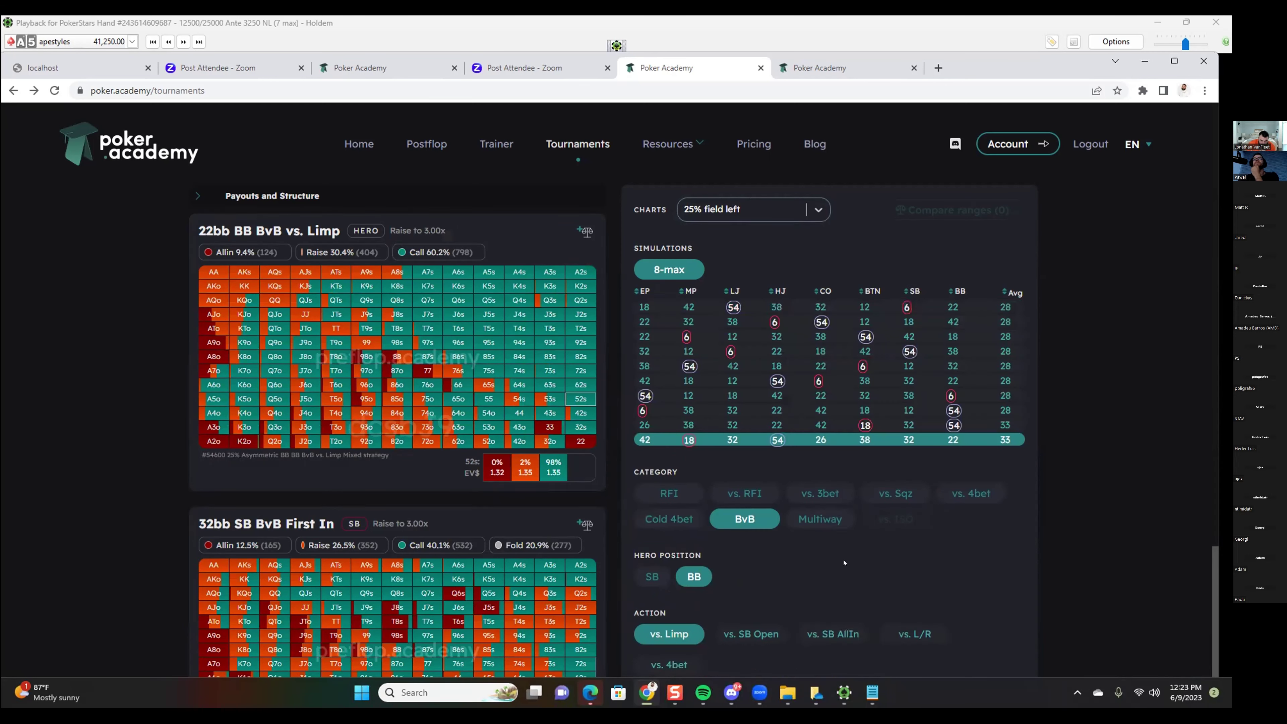
pyautogui.click(744, 494)
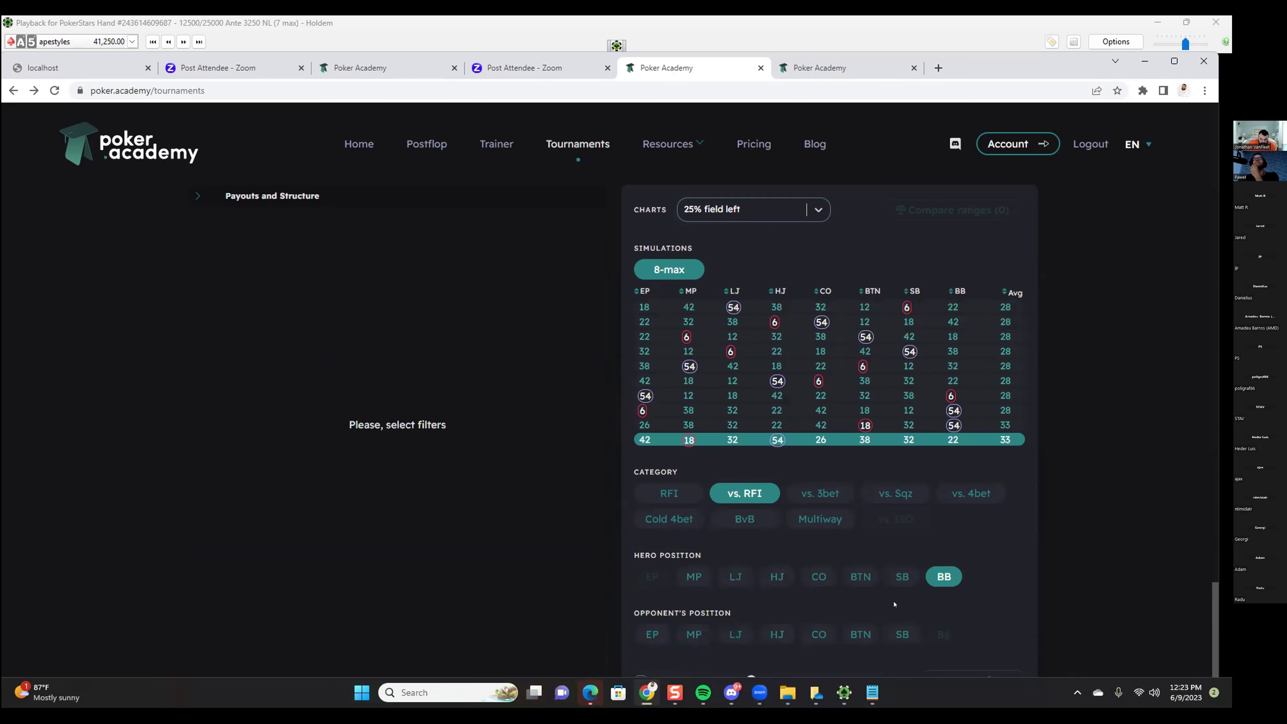
pyautogui.click(819, 577)
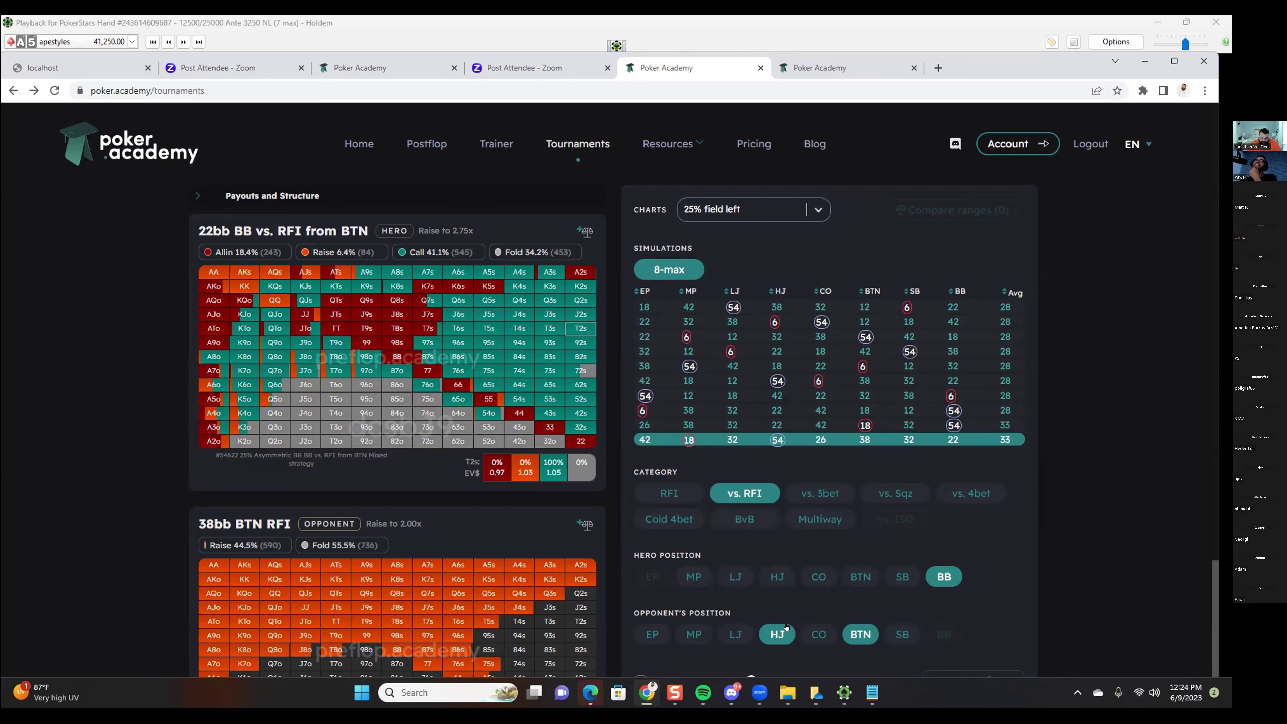
pyautogui.click(814, 634)
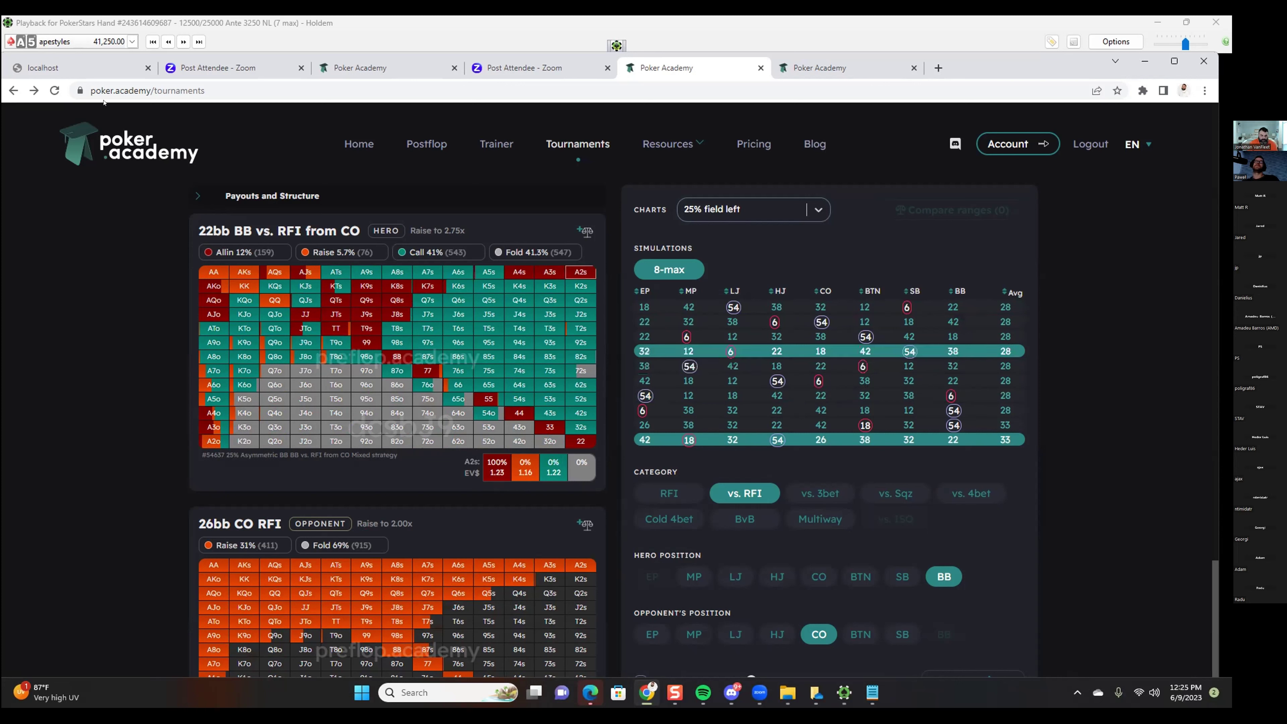
# Go back to the Postflop Solver page, return to the PokerTracker replayer and advance the A♠5♠ hand past the big blind's 26.16 BB raise.
pyautogui.click(12, 90)
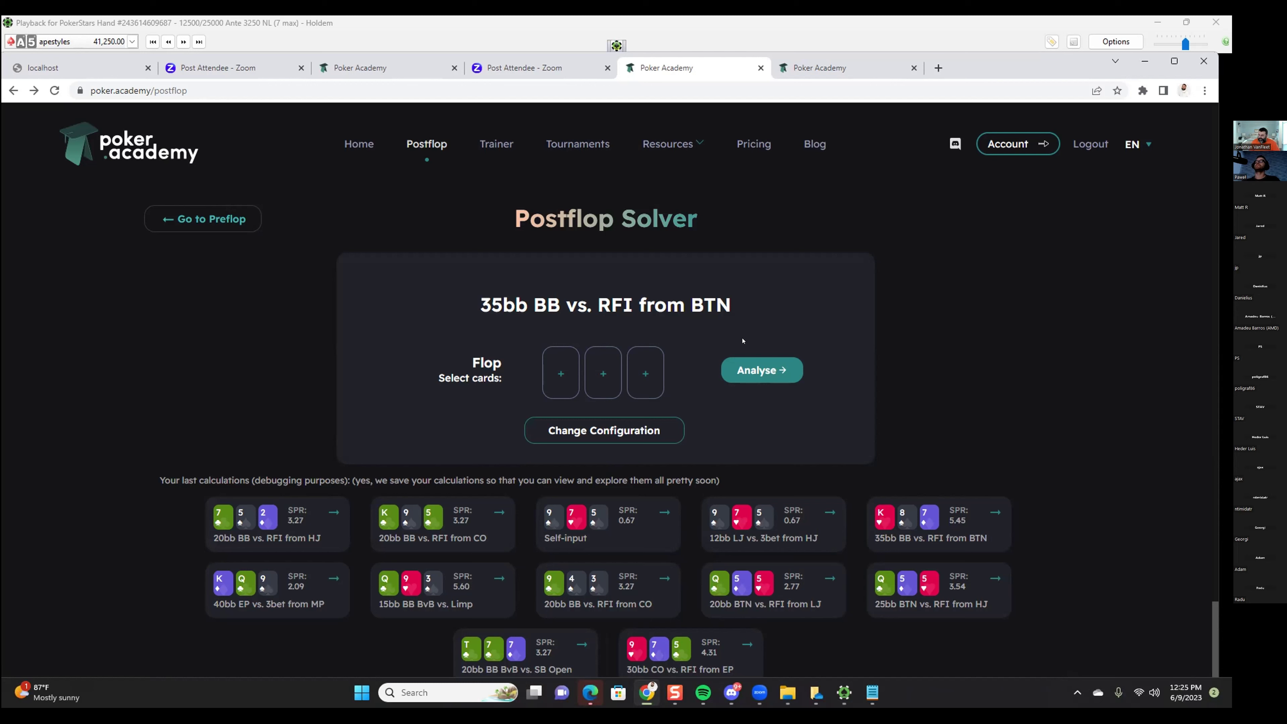
pyautogui.hotkey('alt', 'Tab')
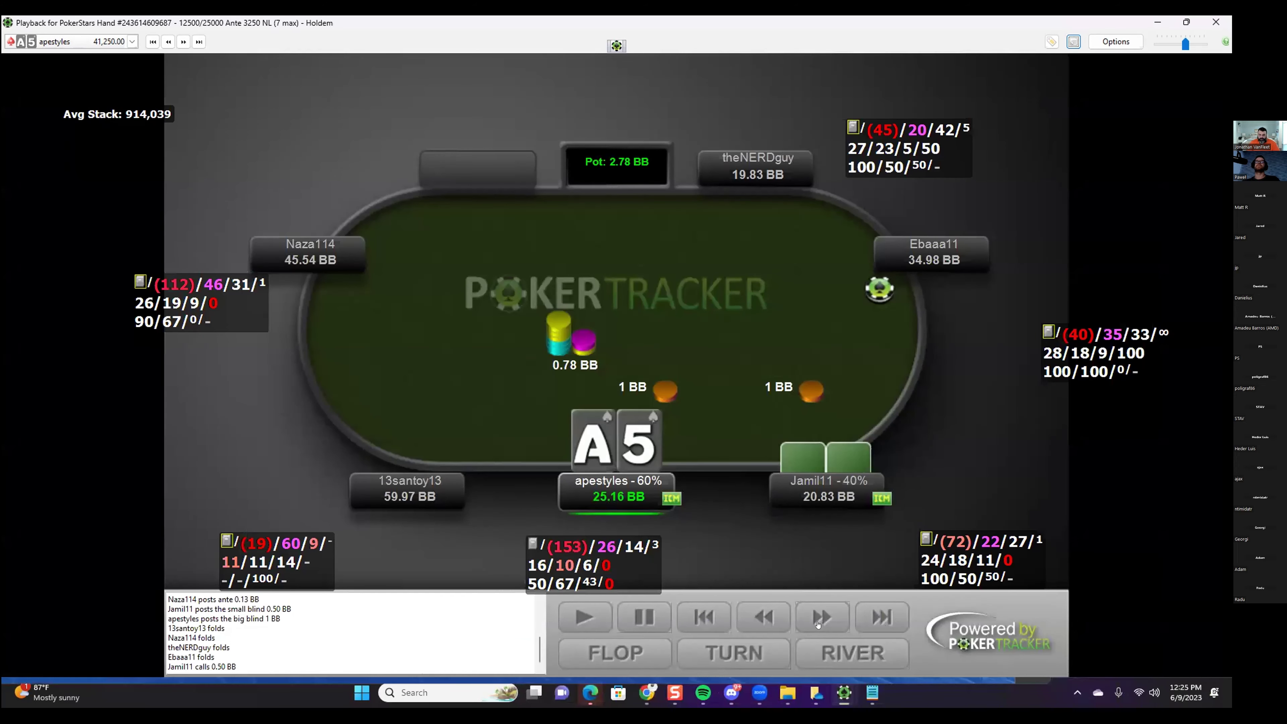
pyautogui.click(818, 625)
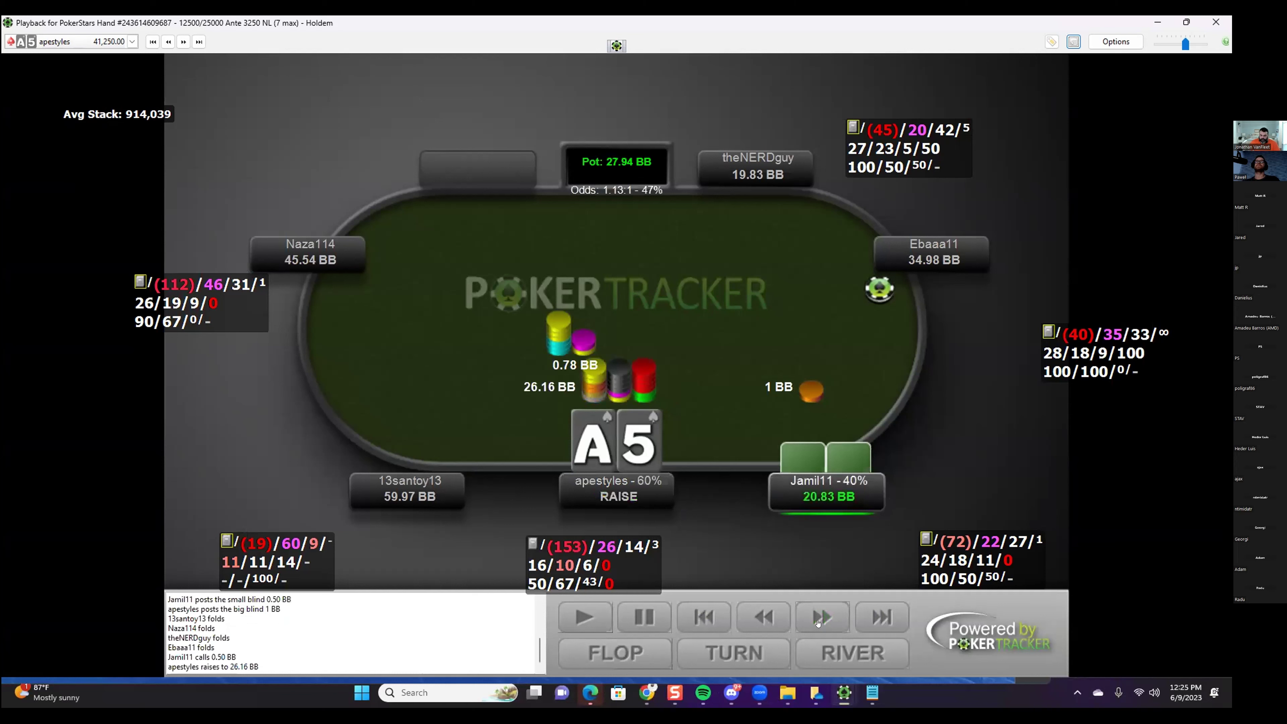
pyautogui.click(818, 623)
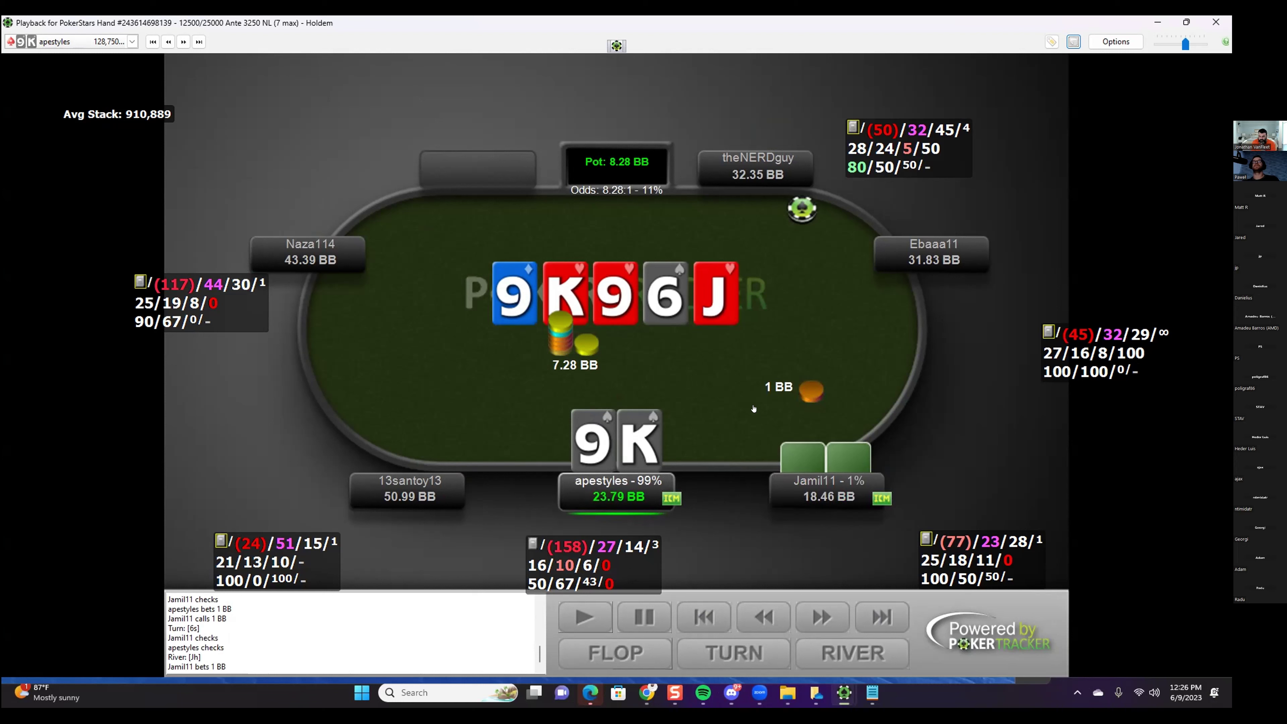
# Step through the 9♠K♠ hand's 10.10 BB river raise and the opponent's fold, and go back to the 1 BB river bet.
pyautogui.click(817, 617)
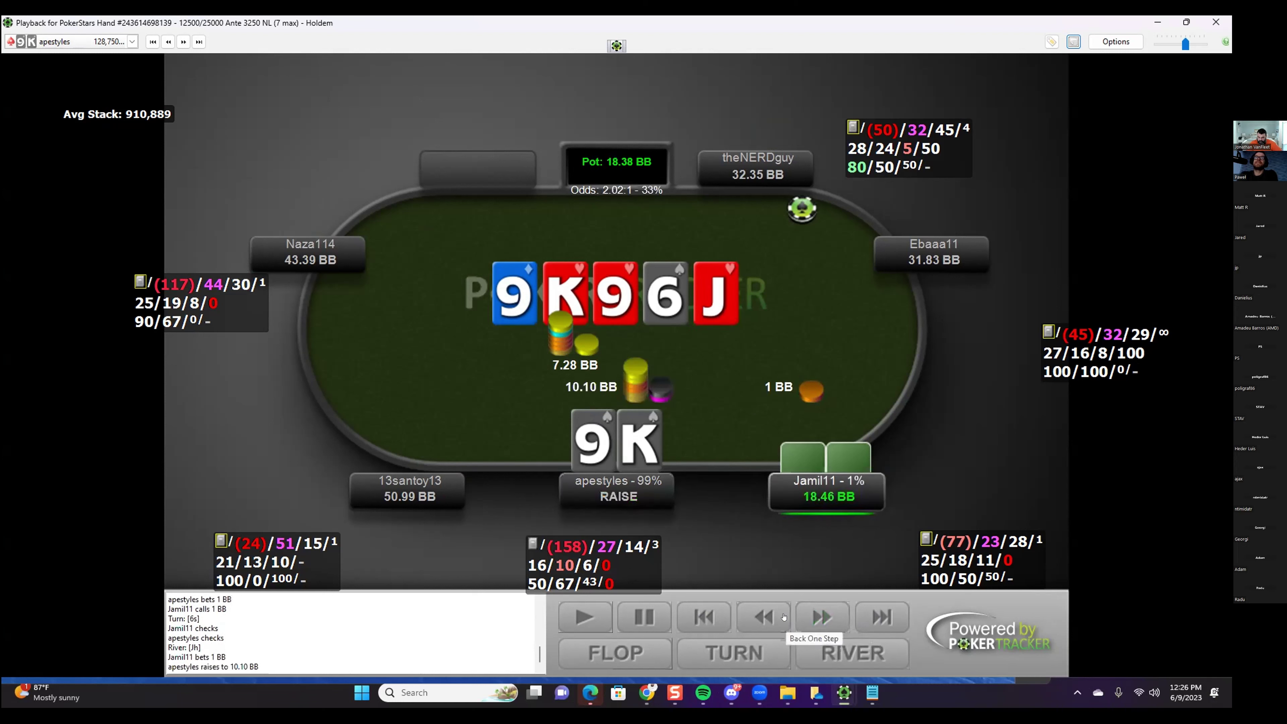
pyautogui.click(823, 616)
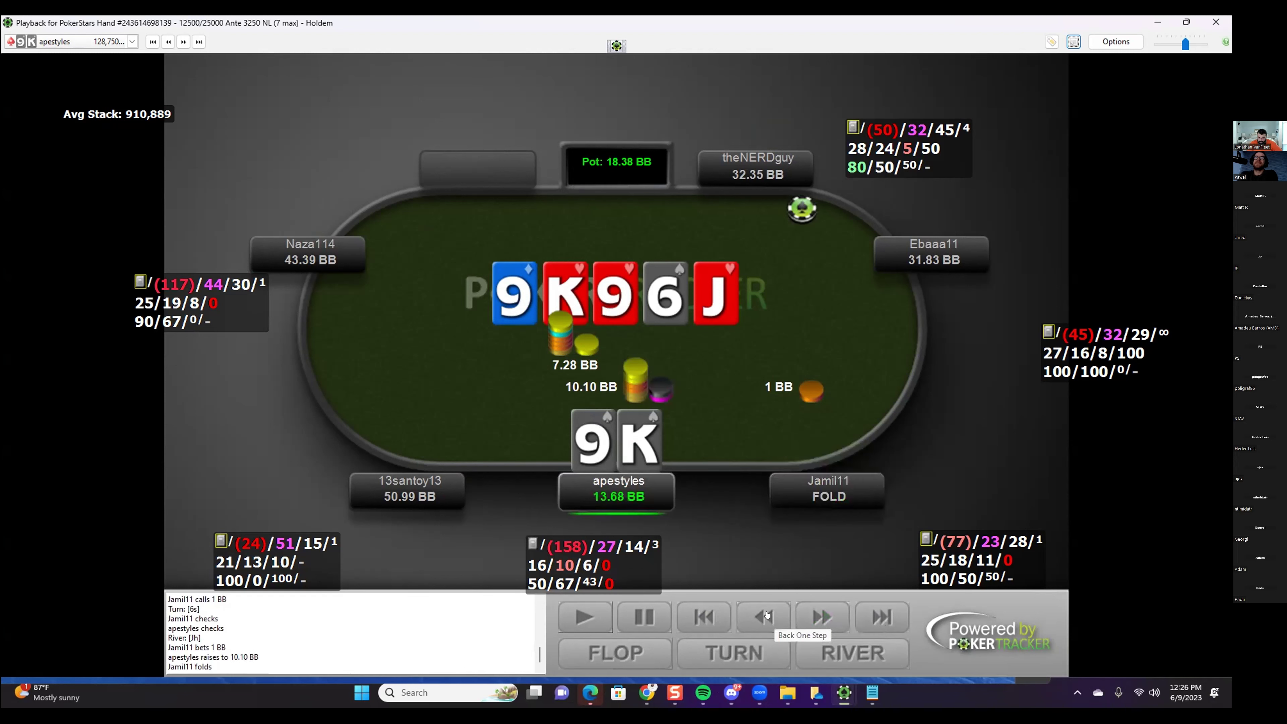
pyautogui.click(767, 617)
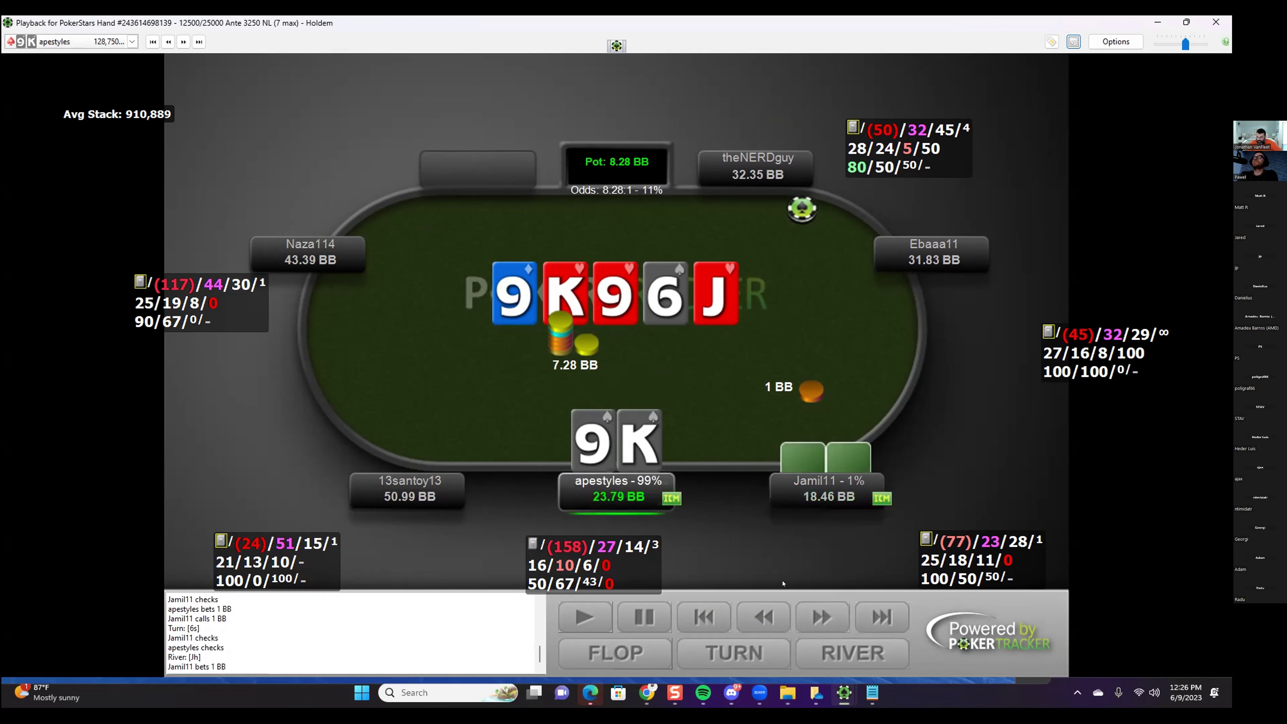
# Advance the replayer to the Q♣K♦ small blind hand facing the big blind's 40.36 BB raise.
pyautogui.click(1112, 43)
pyautogui.click(807, 471)
pyautogui.click(817, 616)
pyautogui.click(817, 616)
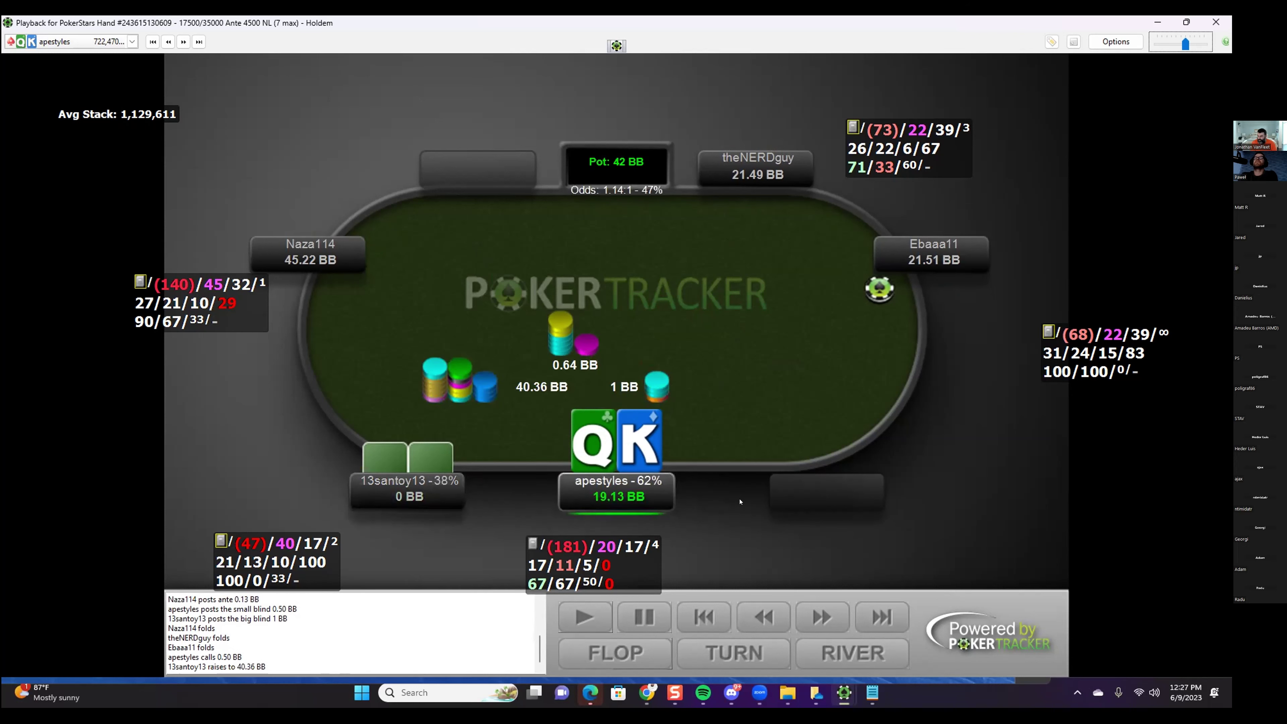
# Rewind the Q♣K♦ hand to the big blind's decision after the small blind limp and load Poker Academy's 25% field left tournament charts.
pyautogui.press('Left')
pyautogui.press('Left')
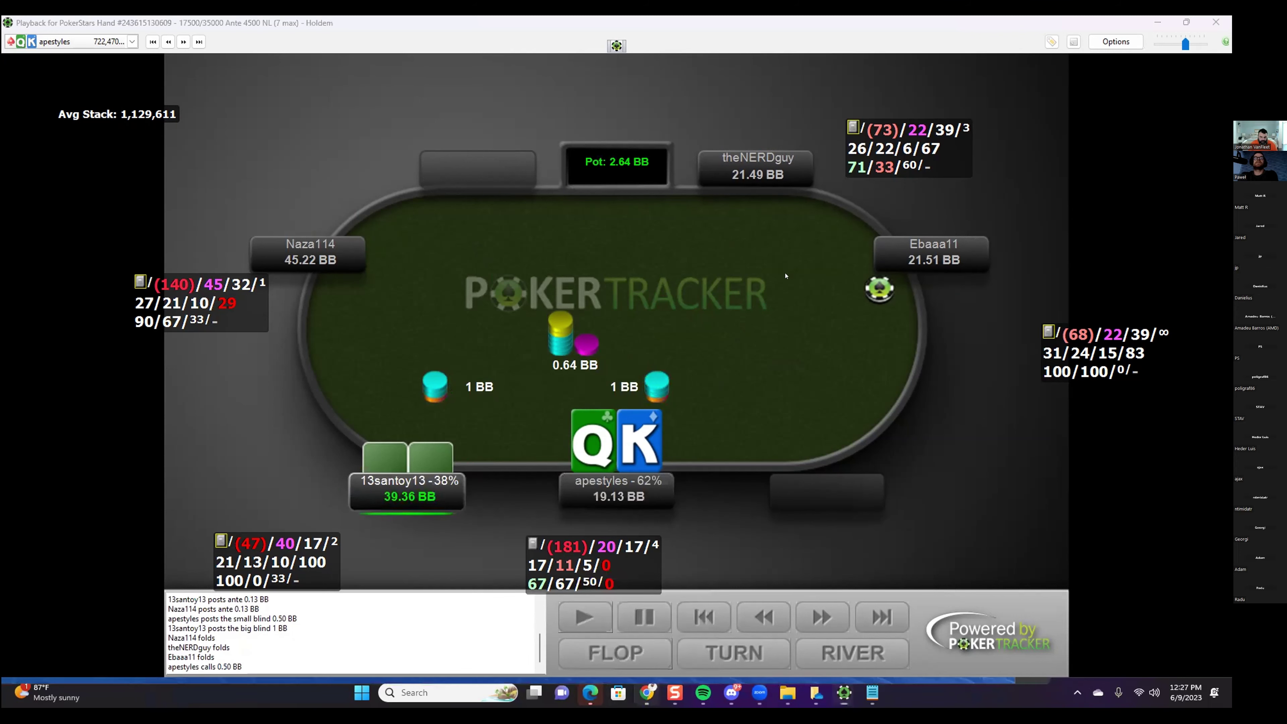
pyautogui.hotkey('alt', 'Tab')
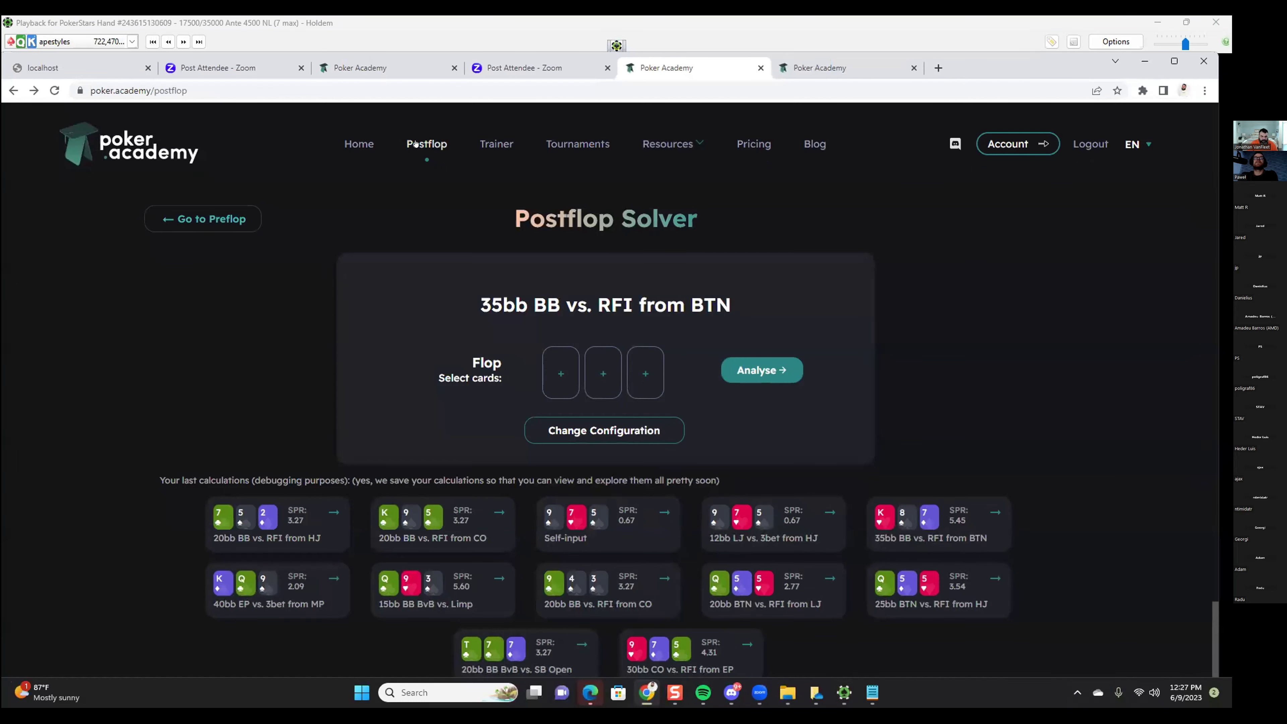
pyautogui.click(577, 143)
pyautogui.click(754, 209)
pyautogui.click(735, 397)
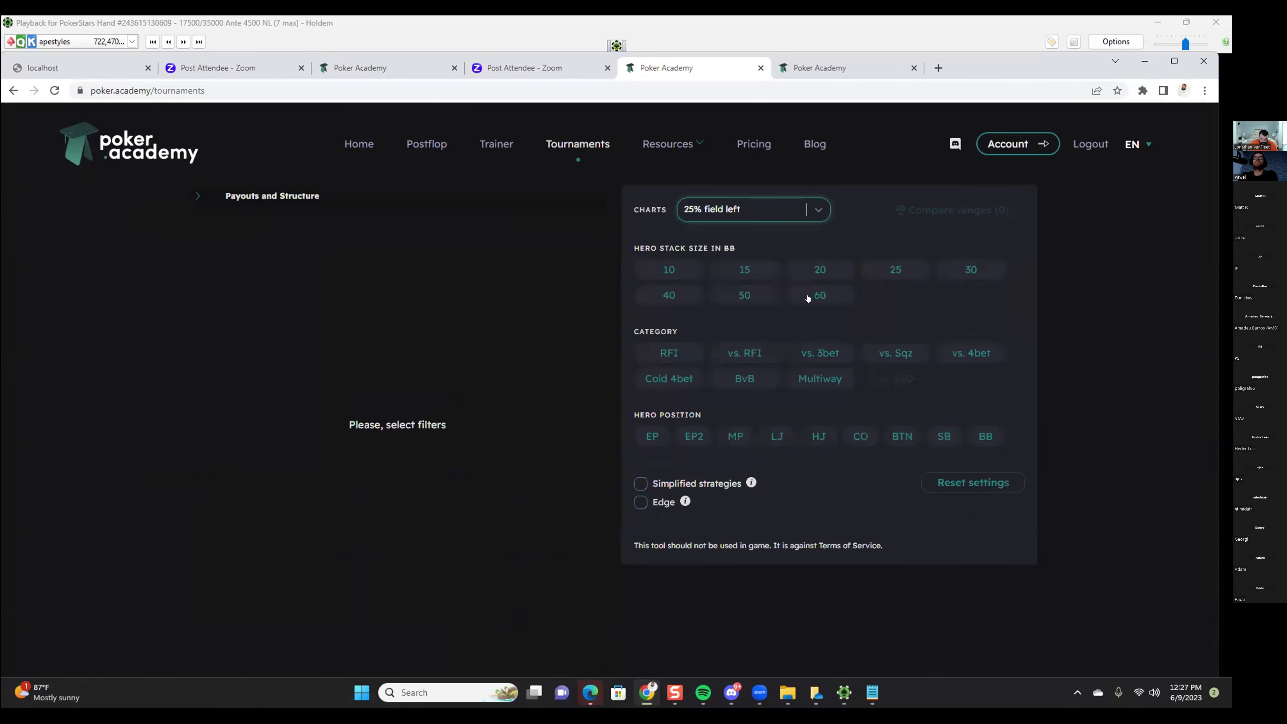
# Show the 20bb BvB First In chart with SB as the hero position, using the Regular scenario.
pyautogui.click(819, 269)
pyautogui.click(986, 493)
pyautogui.click(939, 551)
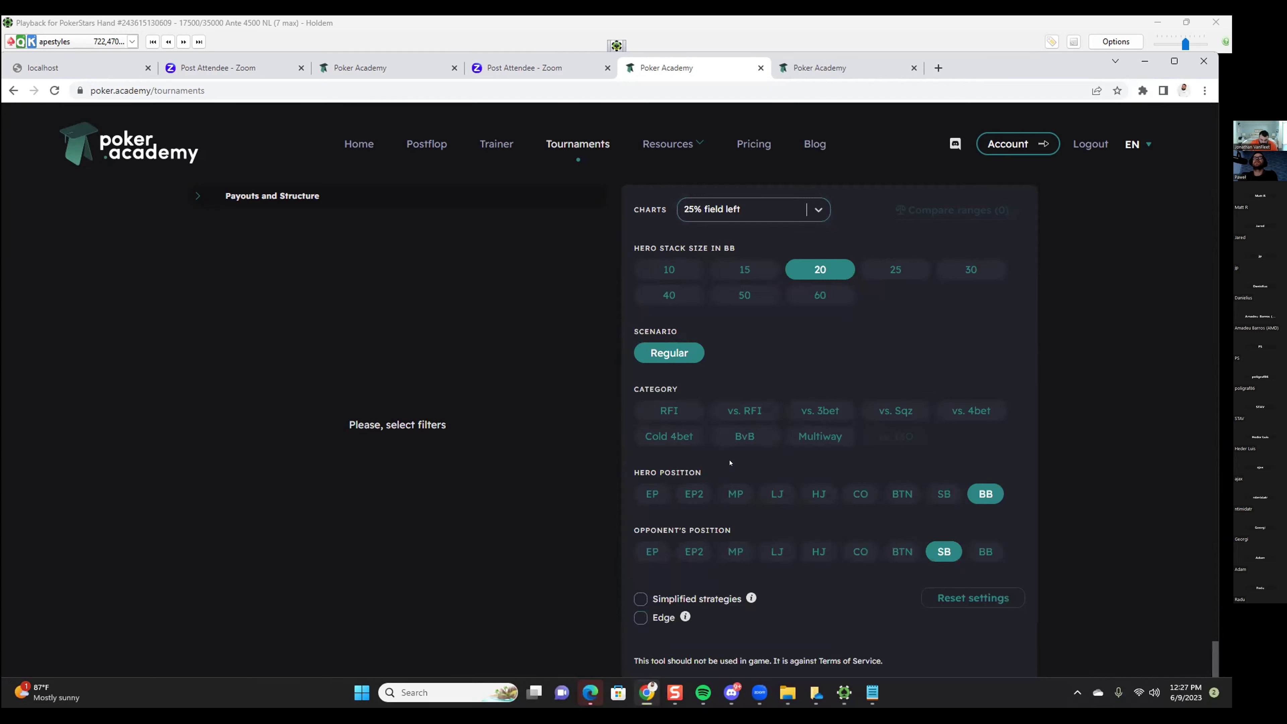
pyautogui.click(745, 436)
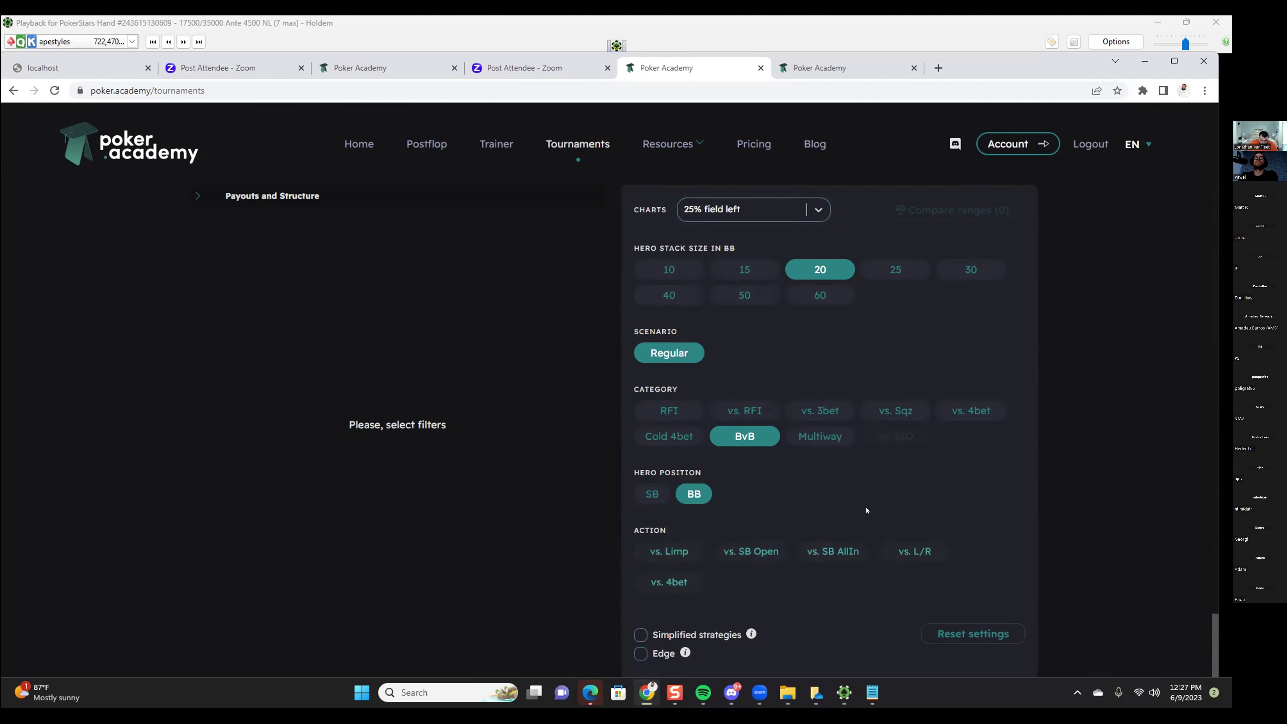
pyautogui.click(652, 494)
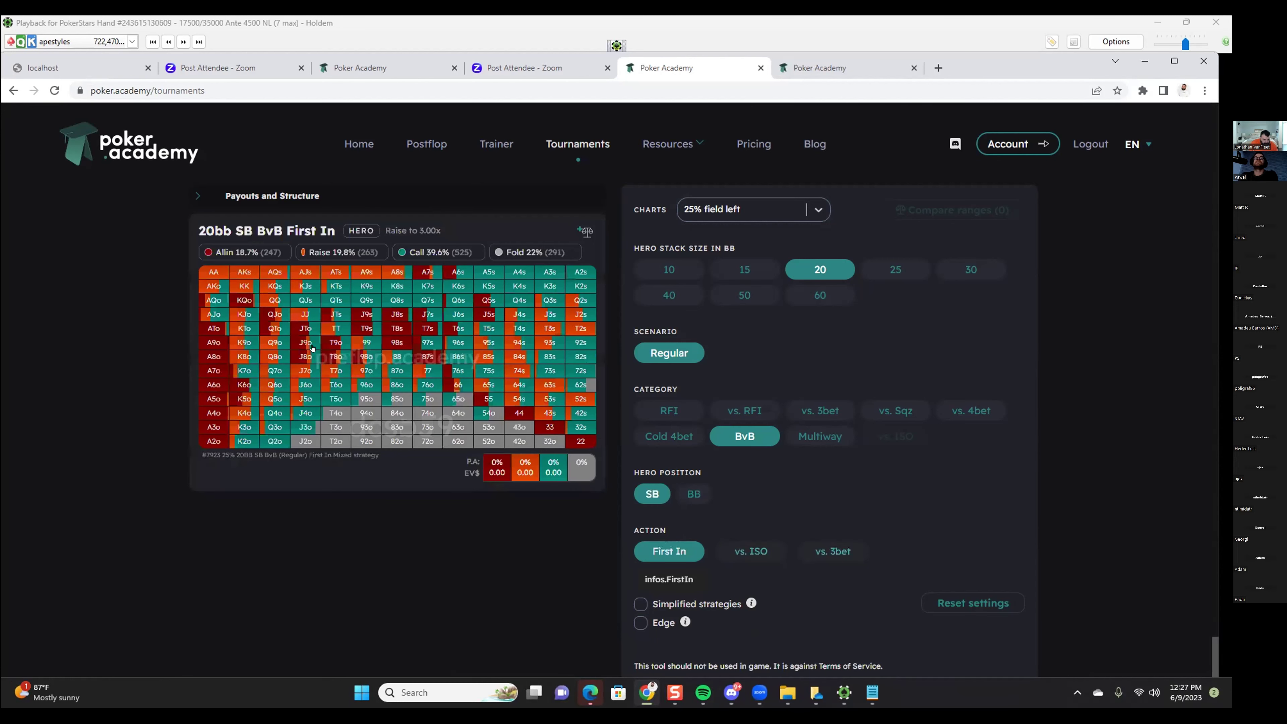
# Inspect the action frequencies and EVs of QQ, KQo and K2s in the 20bb SB First In chart.
pyautogui.click(274, 300)
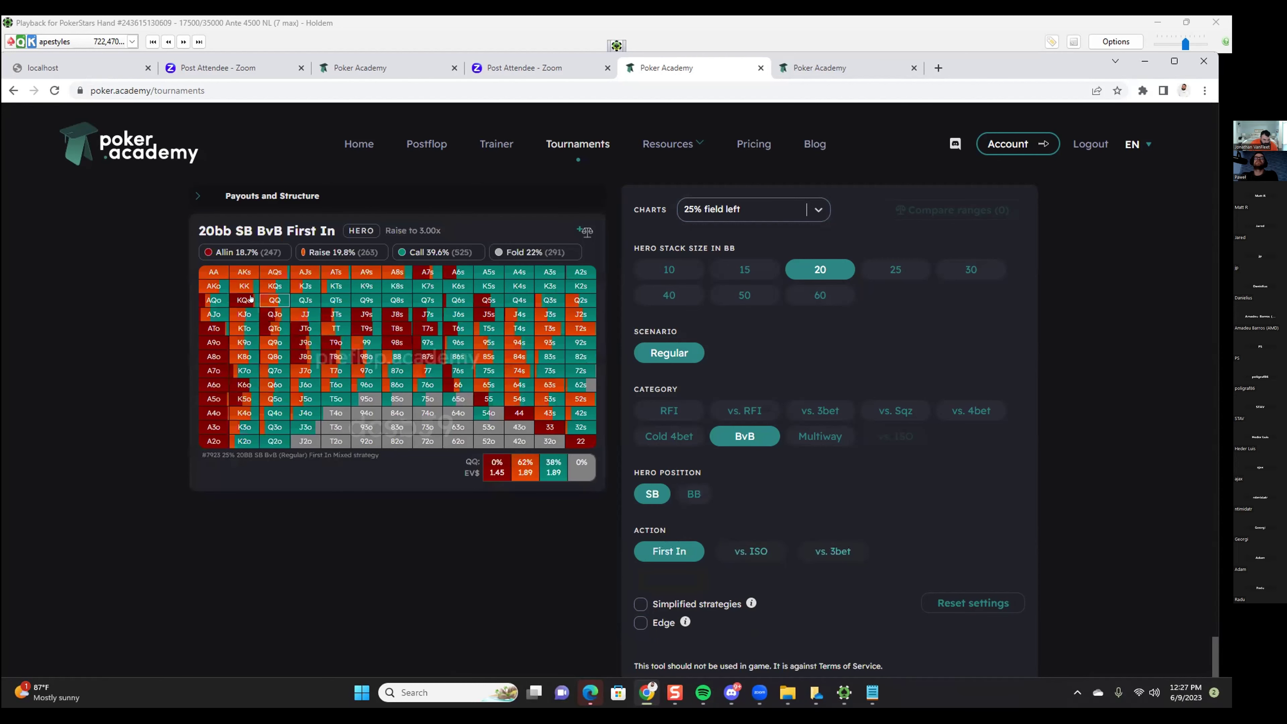
pyautogui.click(244, 299)
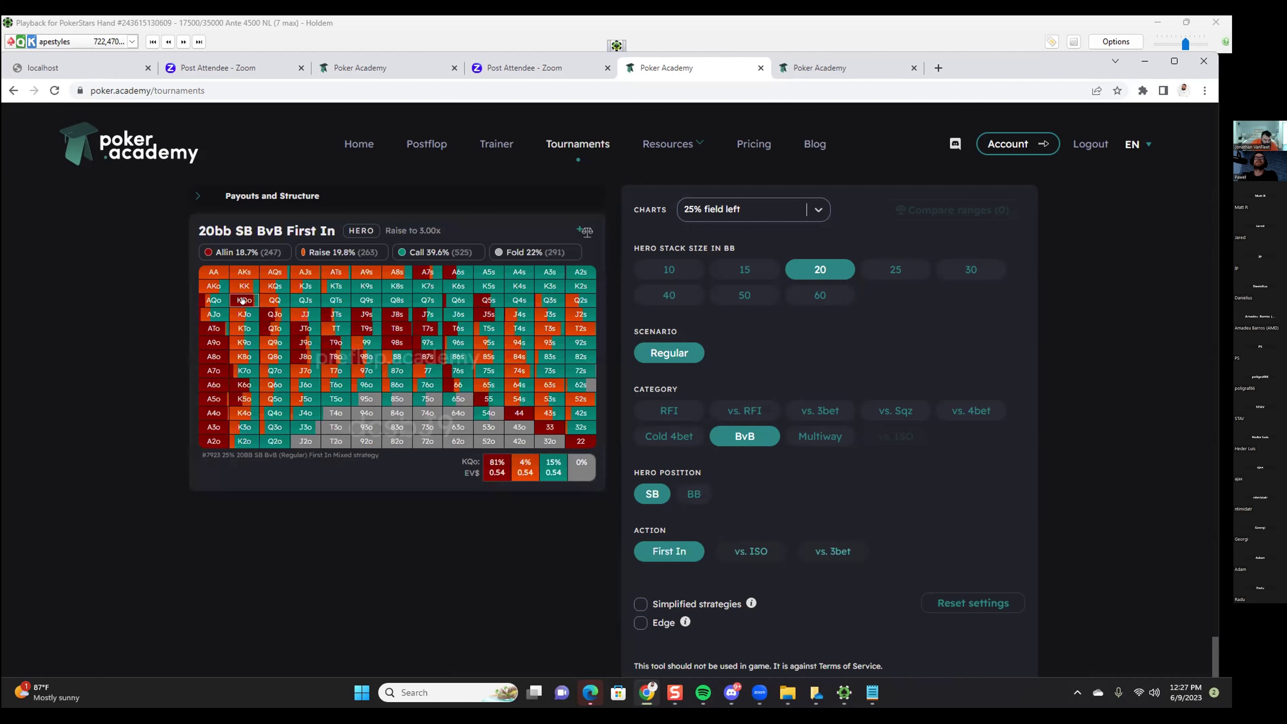
pyautogui.click(580, 286)
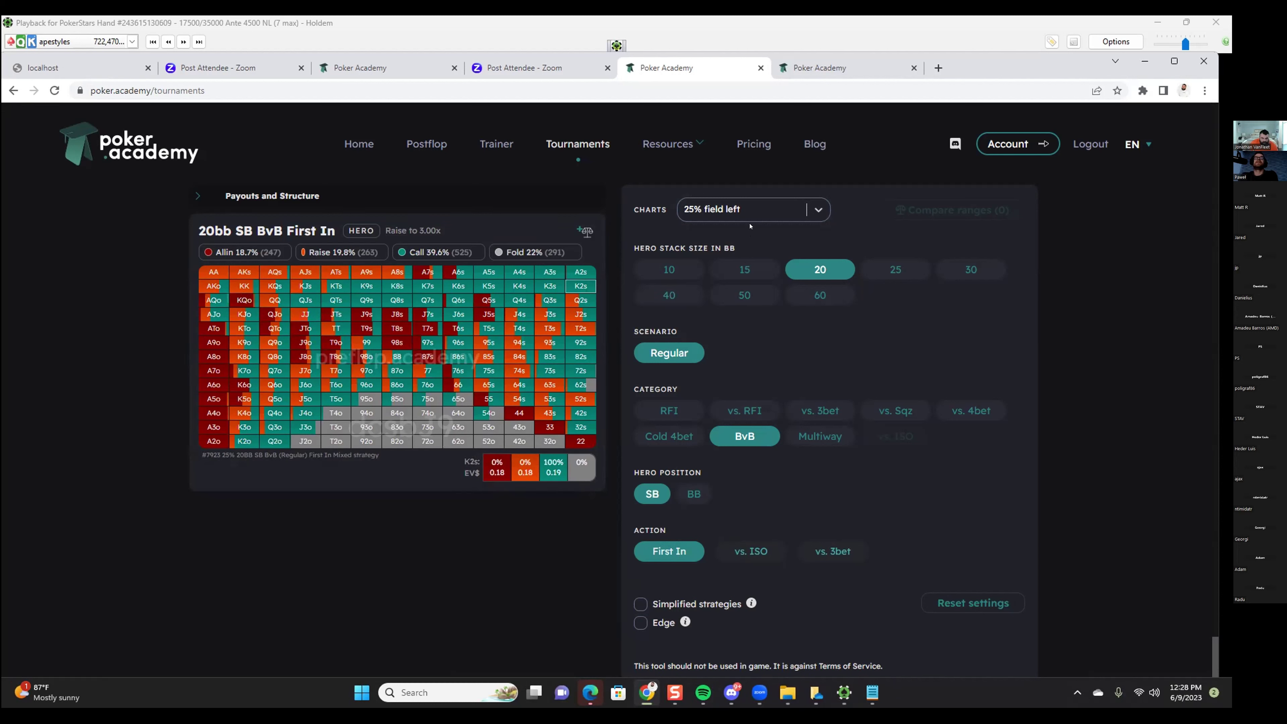
# Switch to the symmetric ChipEV charts and show the 20bb SB BvB First In strategy to check KQo.
pyautogui.click(751, 208)
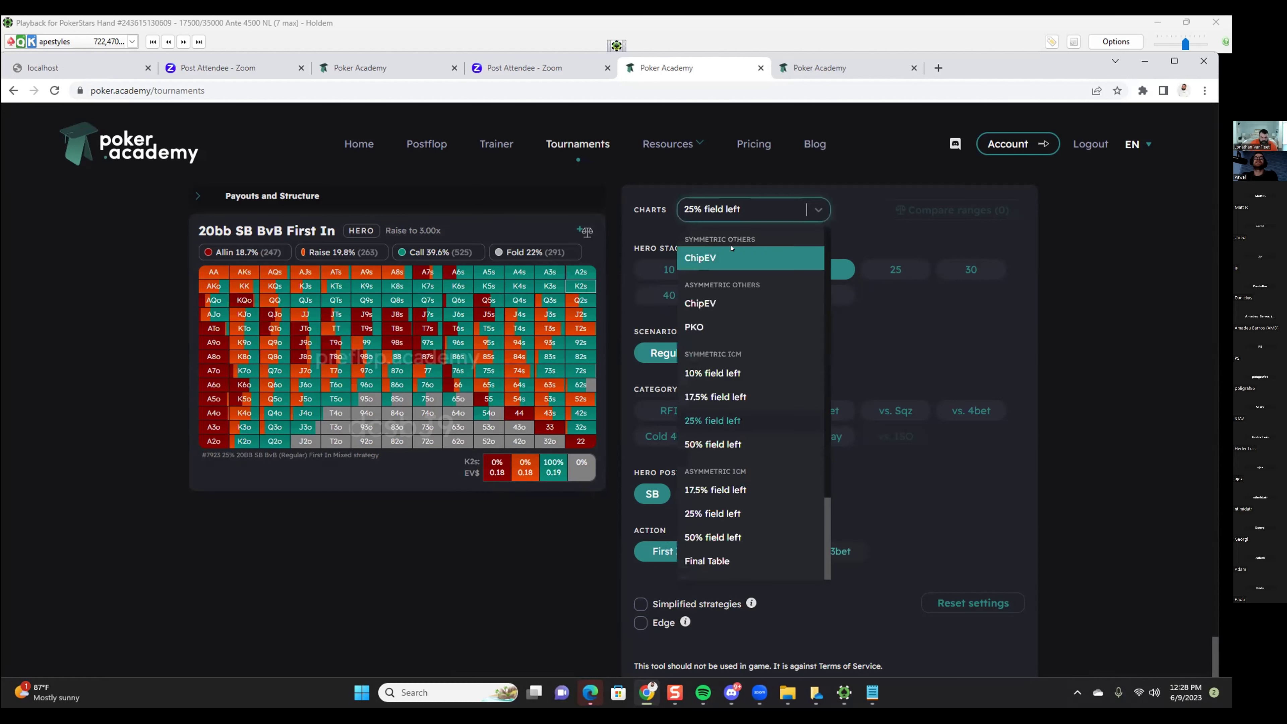
pyautogui.click(708, 257)
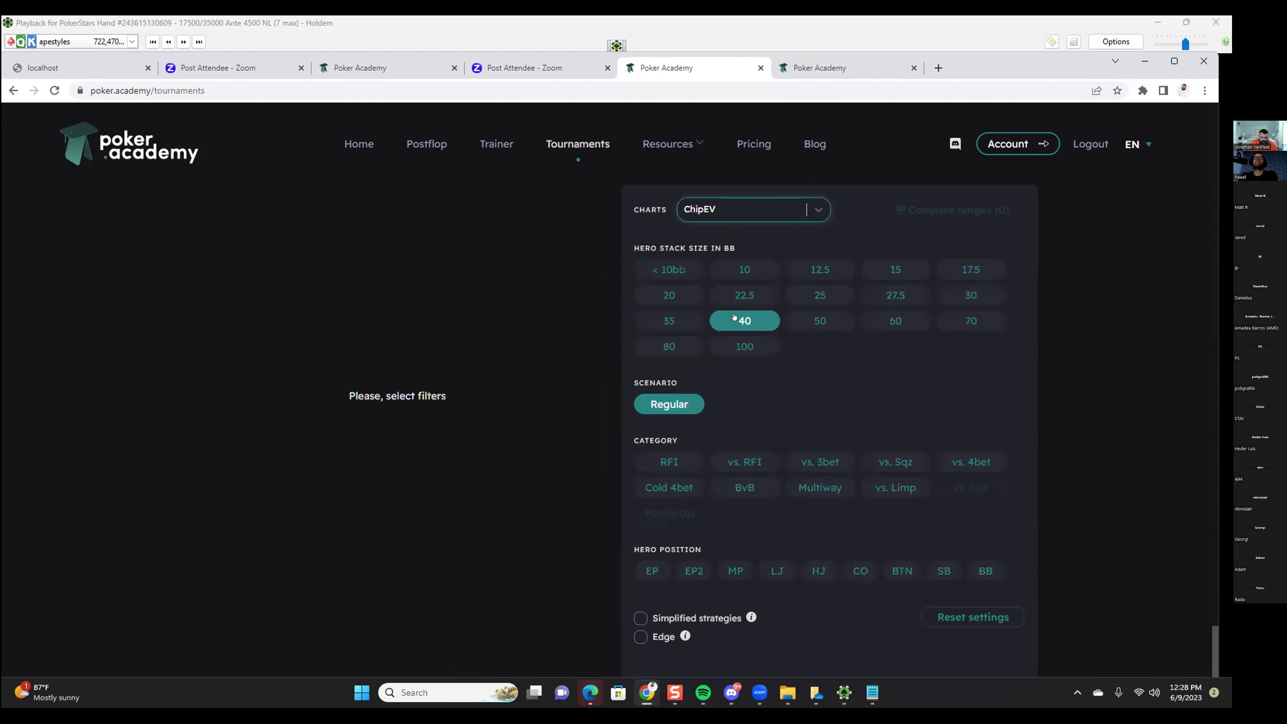
pyautogui.click(669, 295)
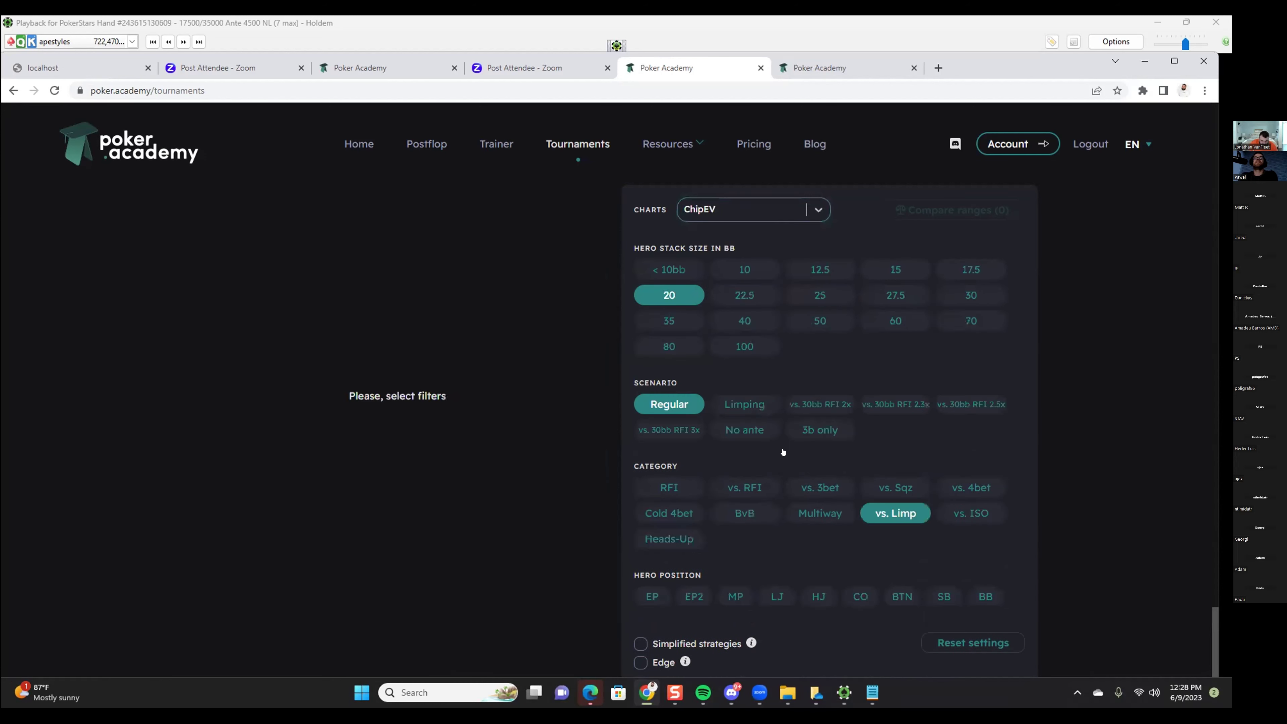
pyautogui.click(744, 513)
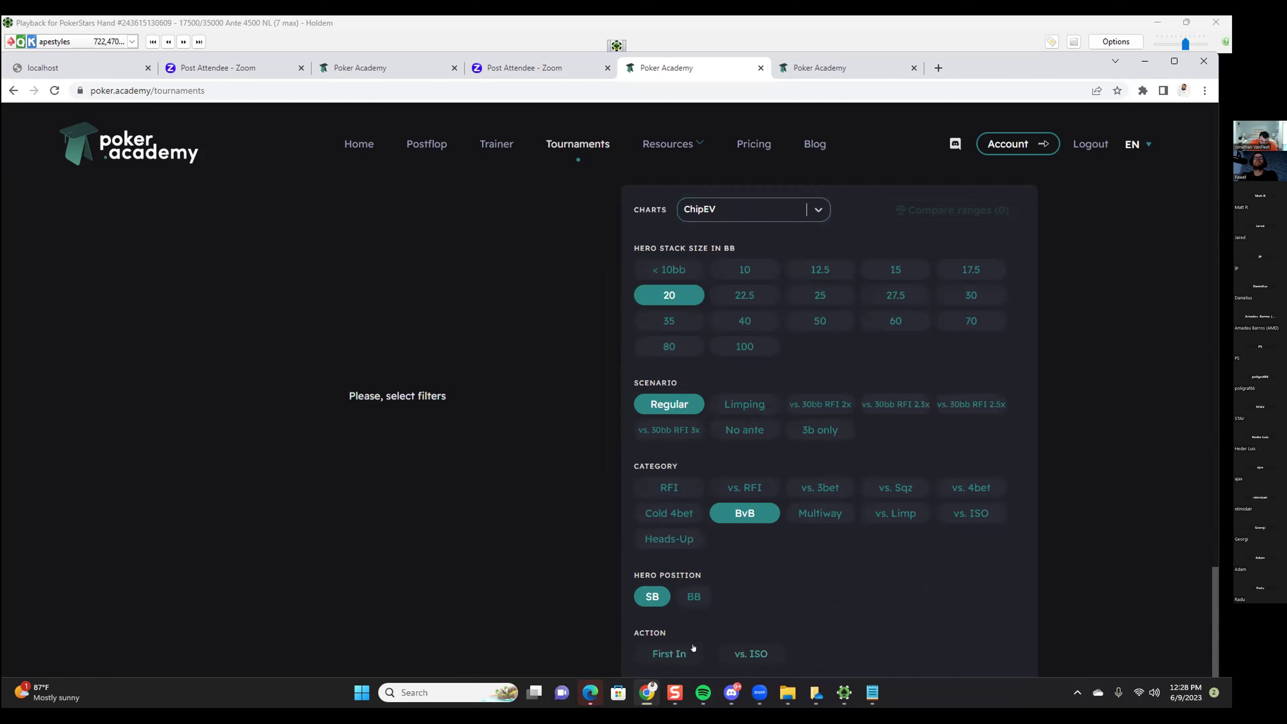
pyautogui.click(693, 651)
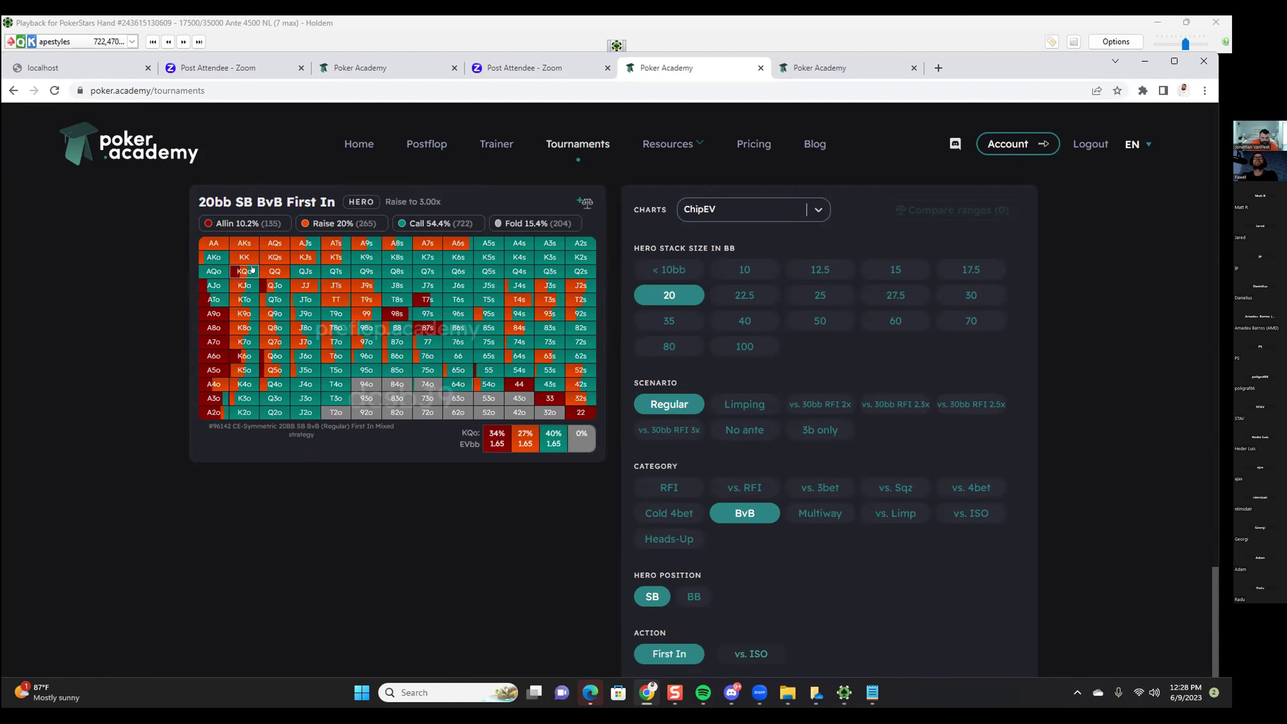
# Return to the 25% field left charts and examine the 20bb SB BvB vs. ISO and vs. ISO All In ranges.
pyautogui.click(782, 205)
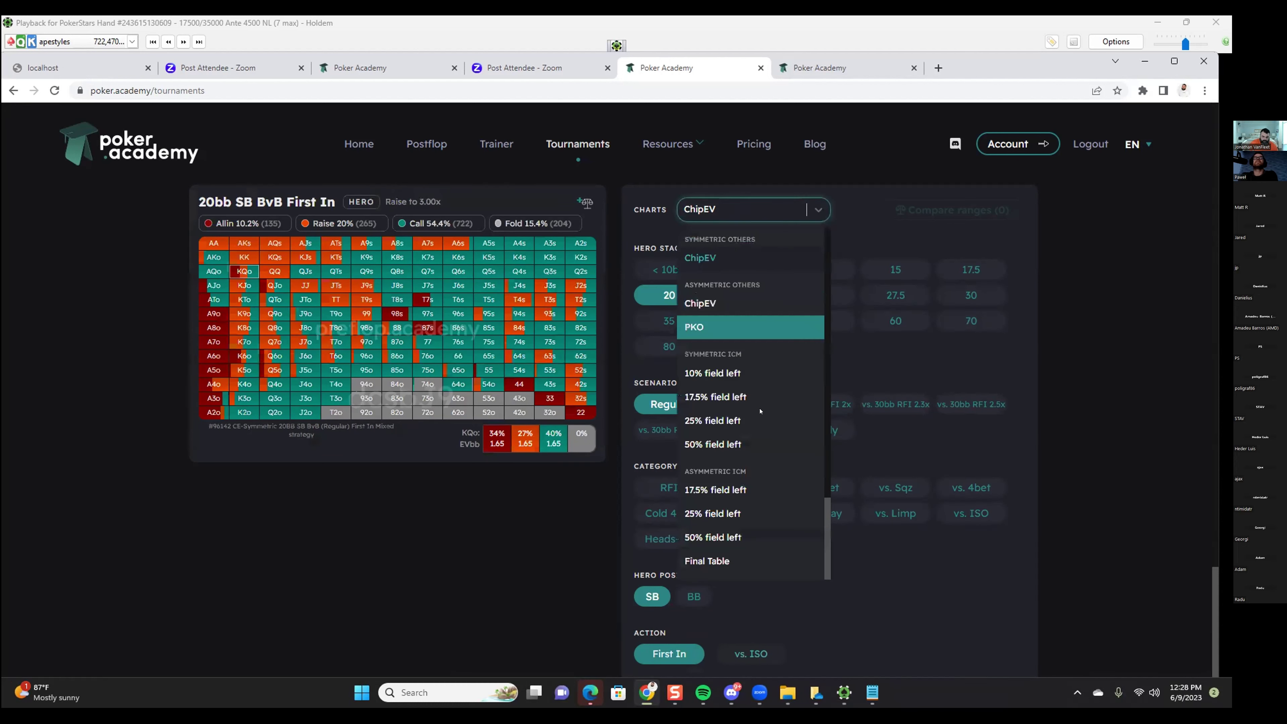
pyautogui.click(775, 420)
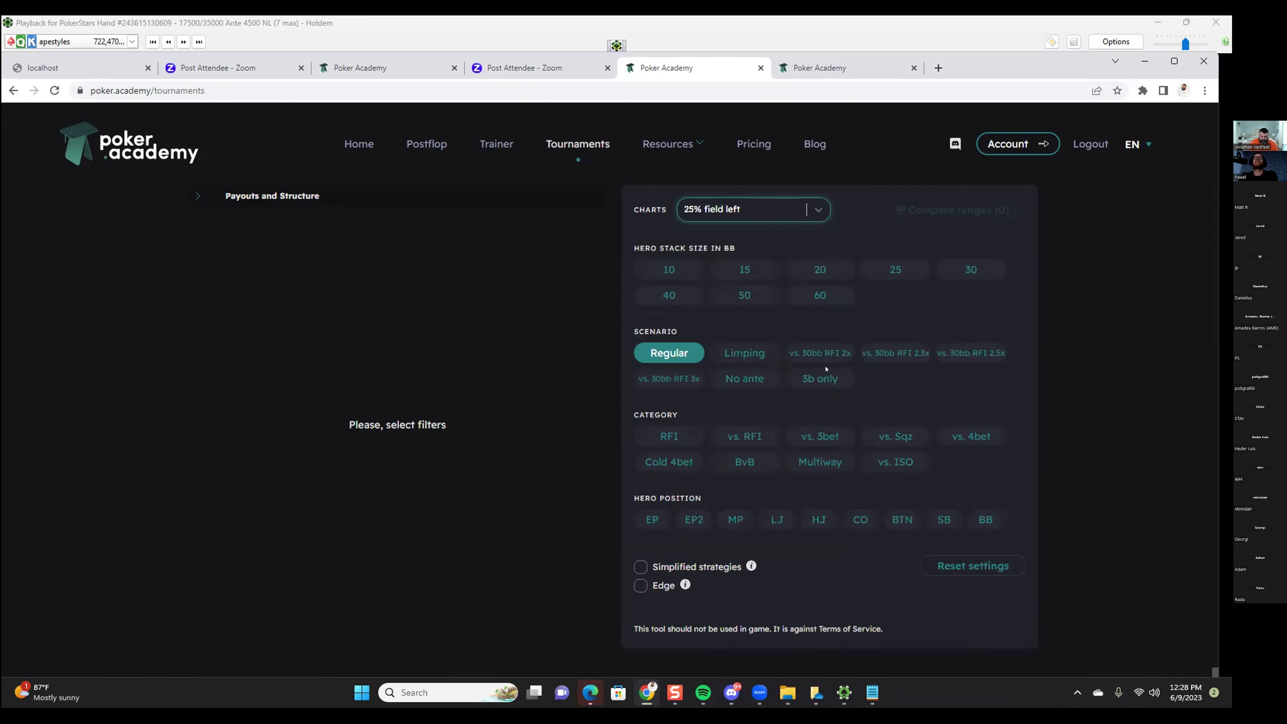
pyautogui.click(817, 268)
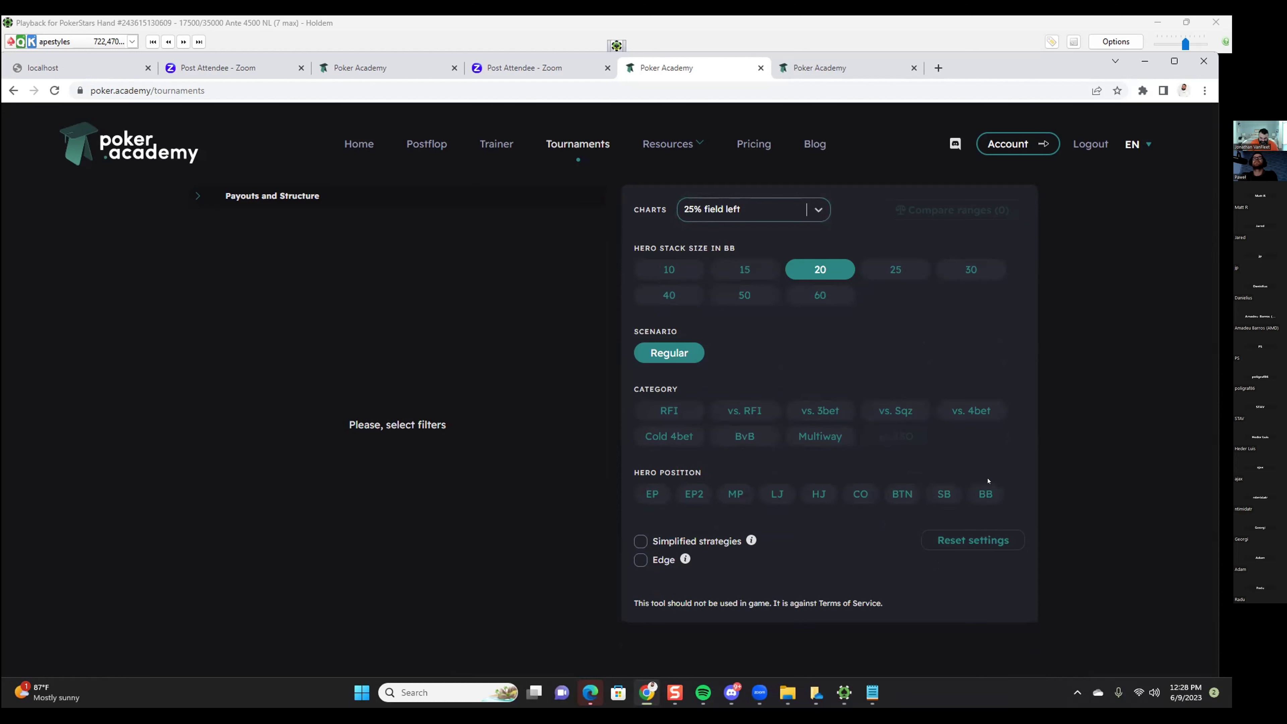
pyautogui.click(945, 504)
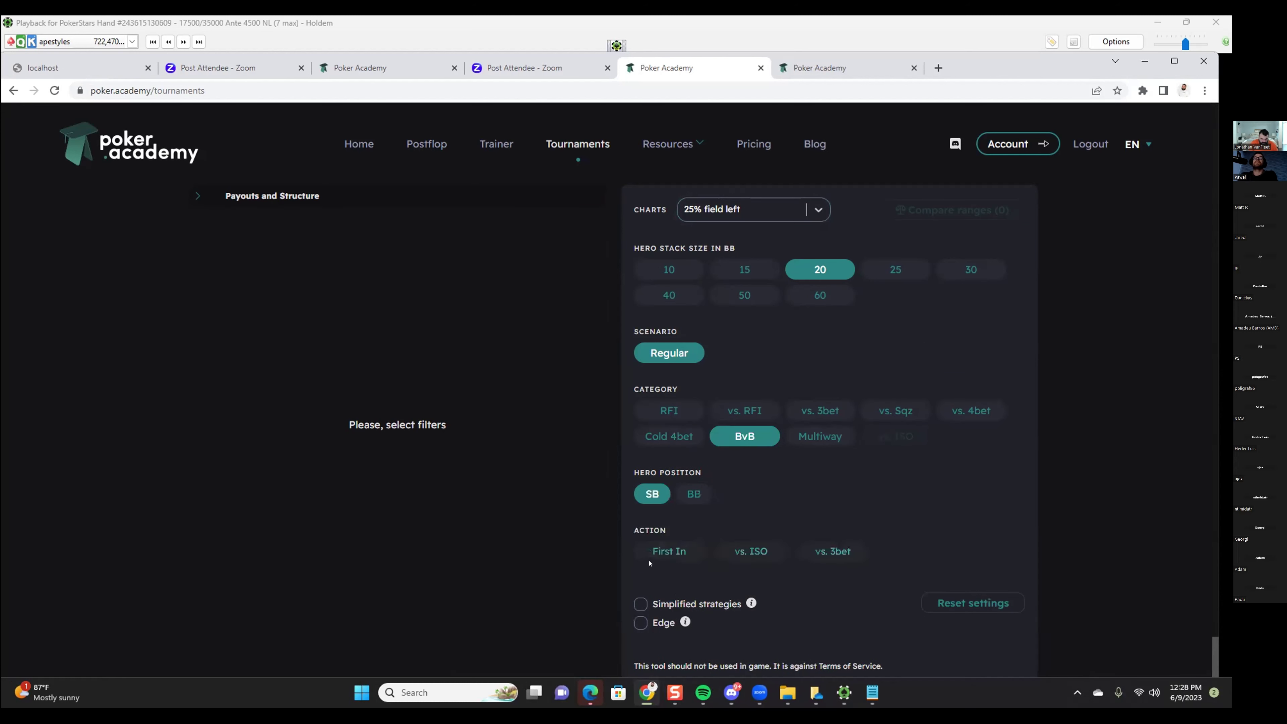
pyautogui.click(773, 554)
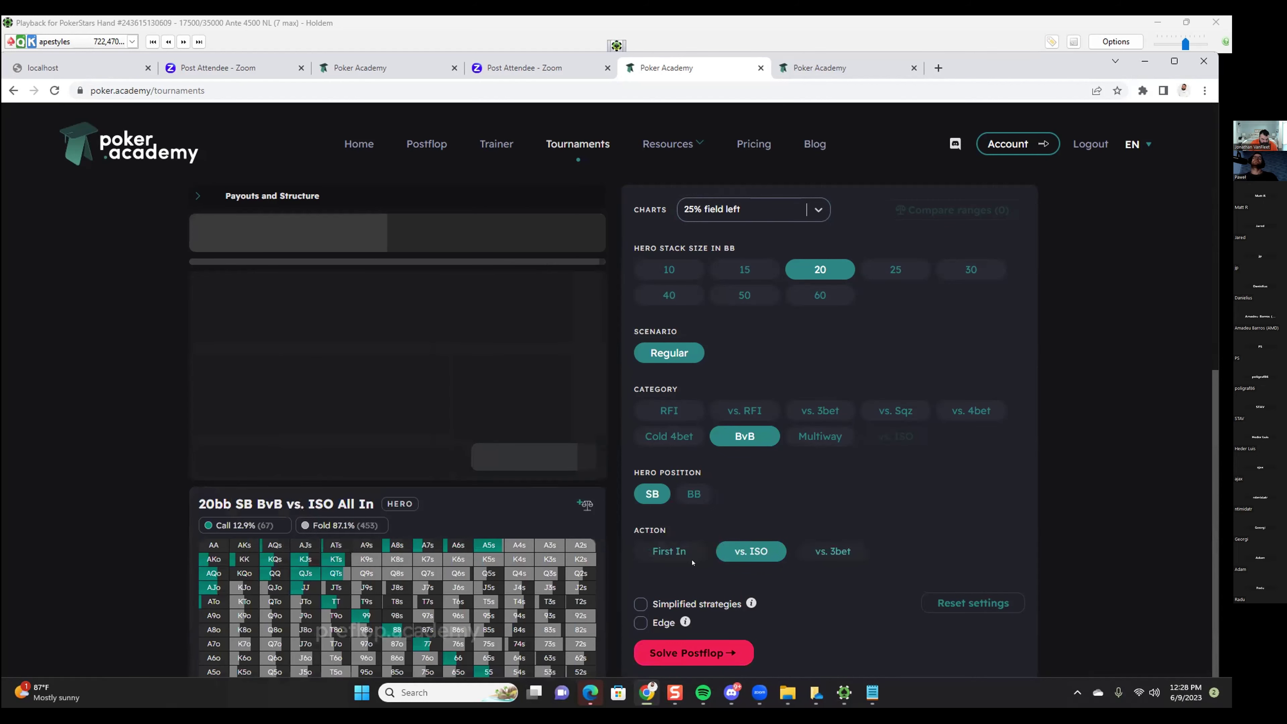
pyautogui.scroll(-1, 548, 544)
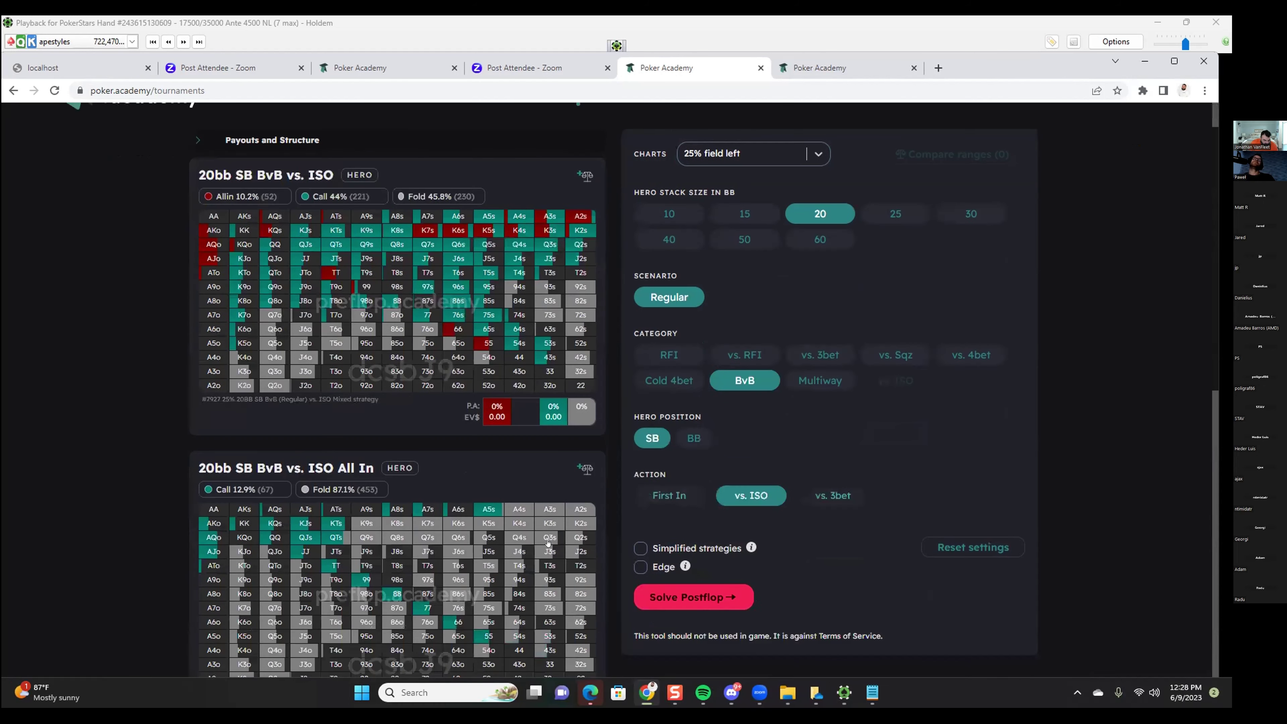
pyautogui.scroll(-2, 547, 543)
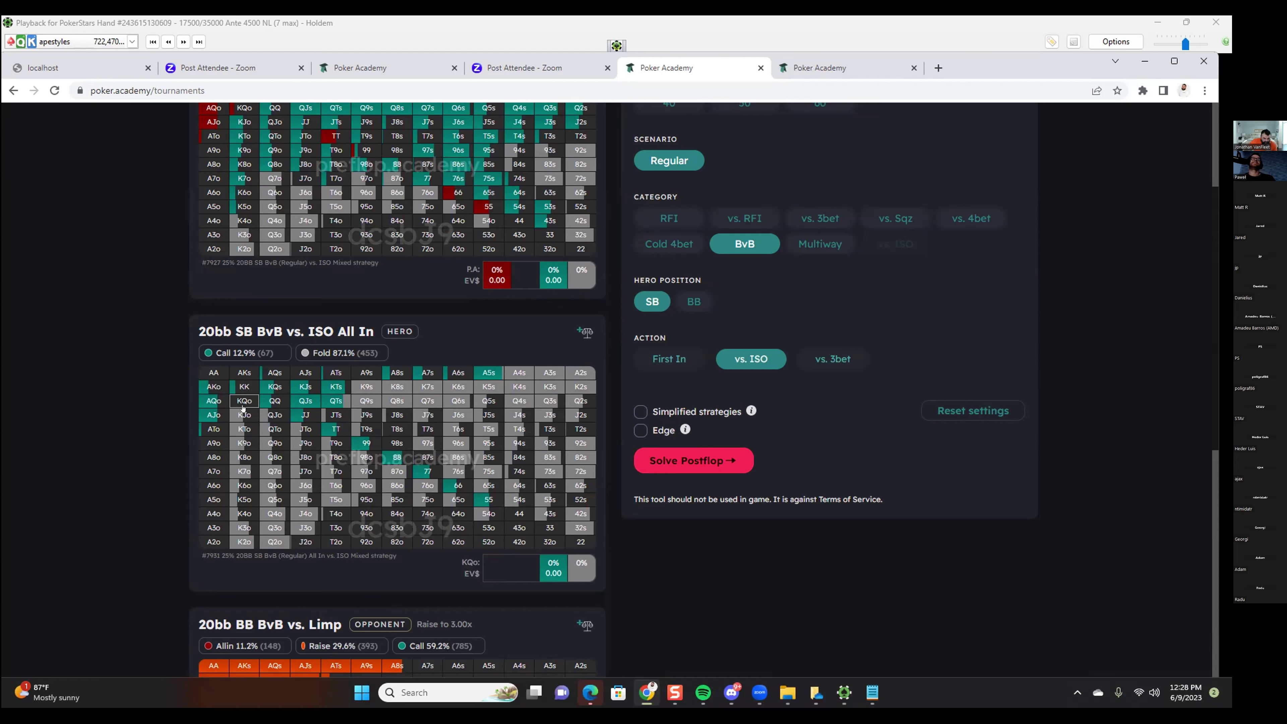
pyautogui.scroll(-2, 243, 408)
pyautogui.scroll(-3, 243, 411)
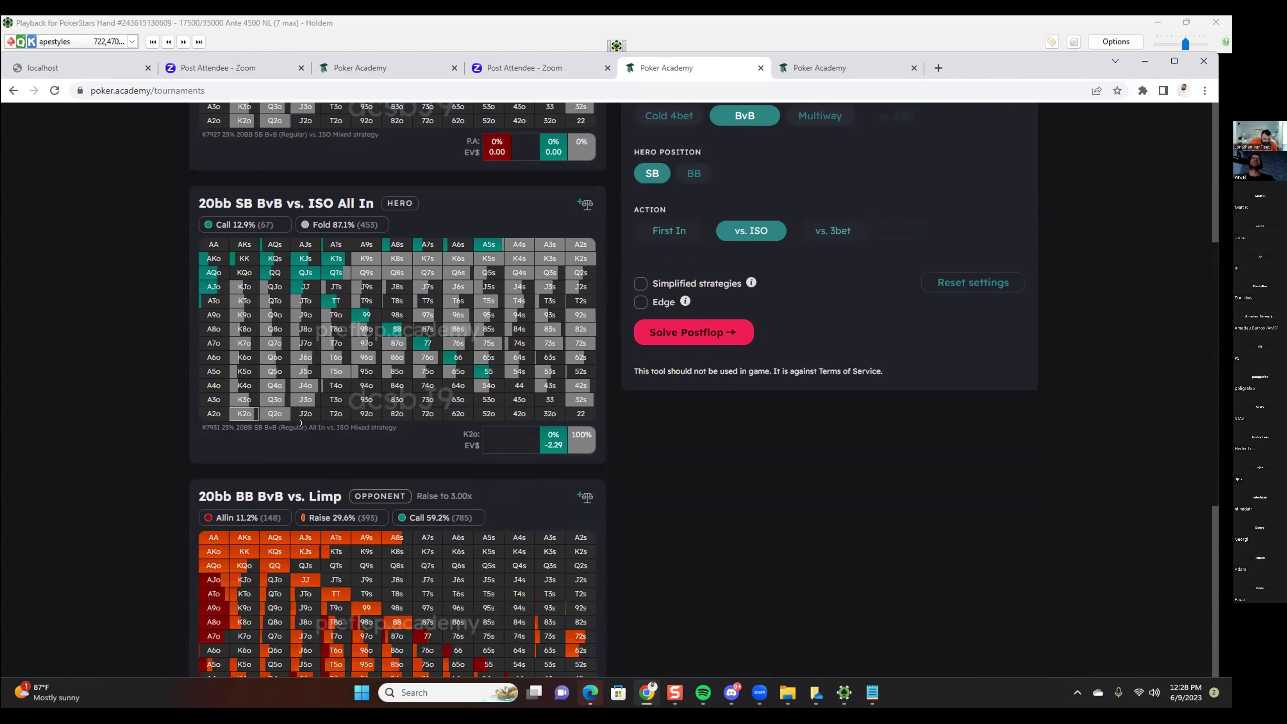
pyautogui.scroll(4, 382, 473)
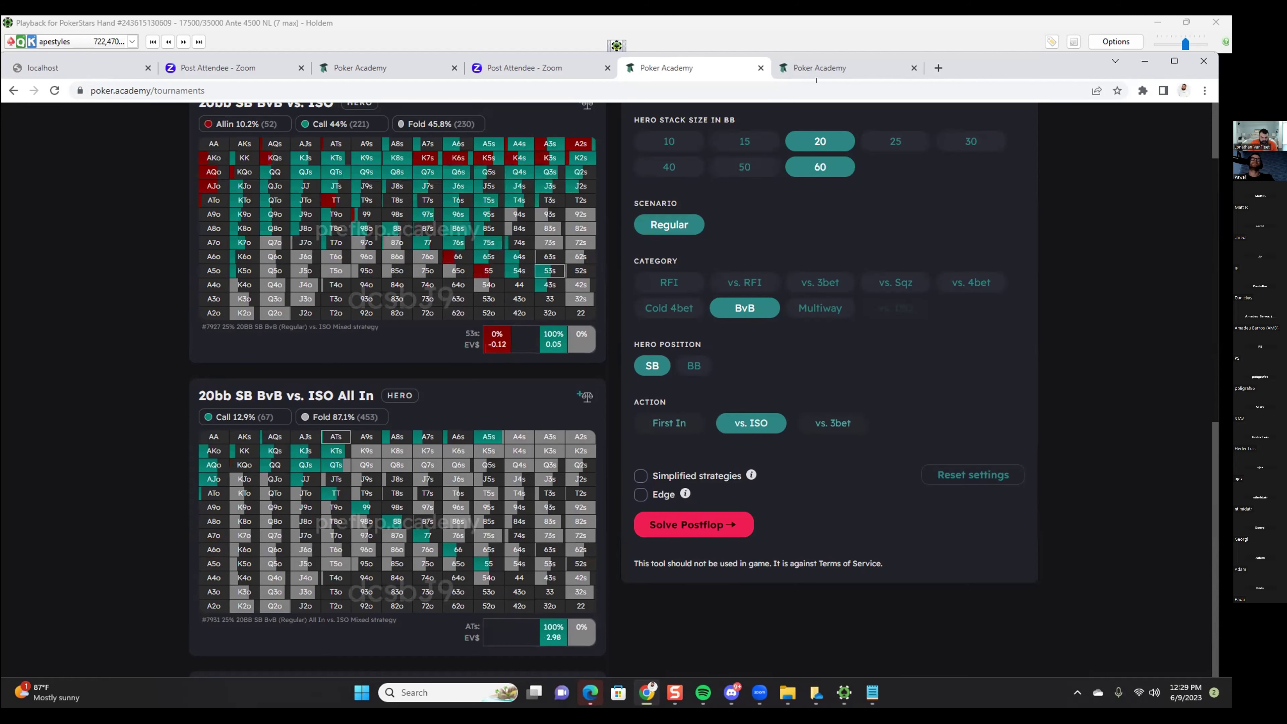
# Return to the PokerTracker replayer and advance past the Q♣K♦ hand's 19.13 BB call to the 5♥3♦ hand's 9♥ turn.
pyautogui.hotkey('alt', 'Tab')
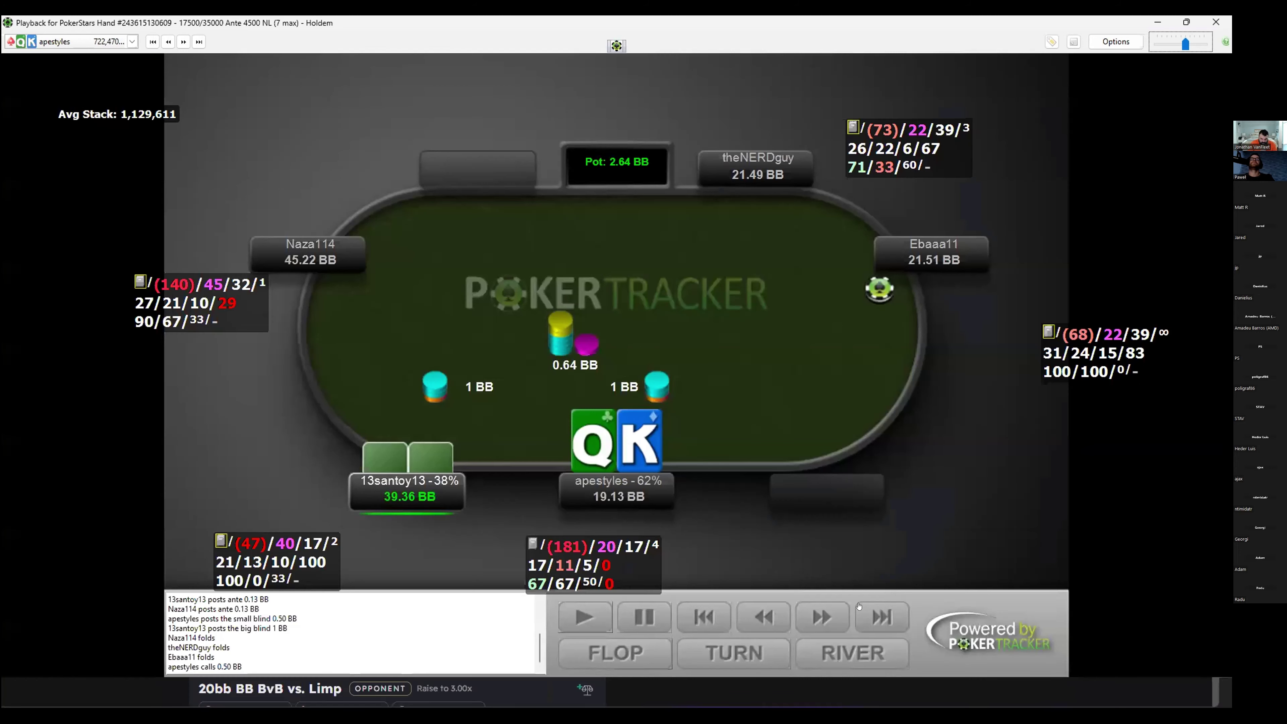
pyautogui.click(824, 607)
pyautogui.click(825, 607)
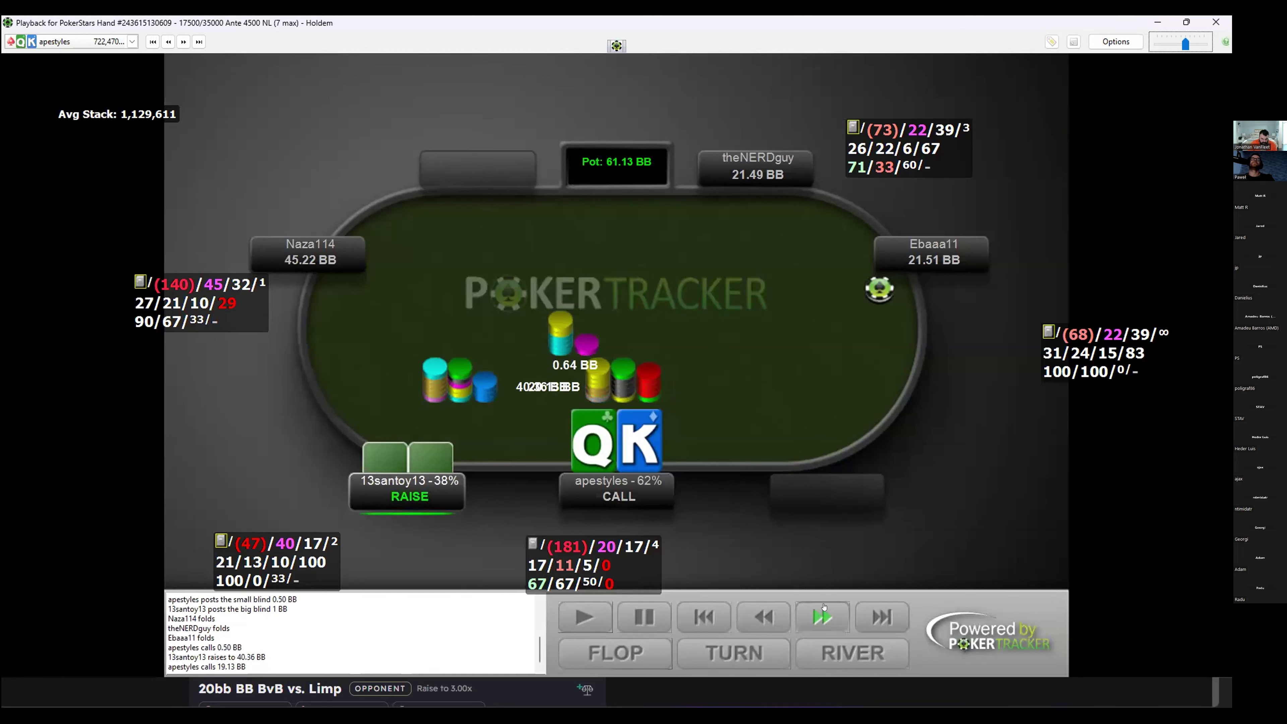
pyautogui.click(825, 607)
pyautogui.click(824, 607)
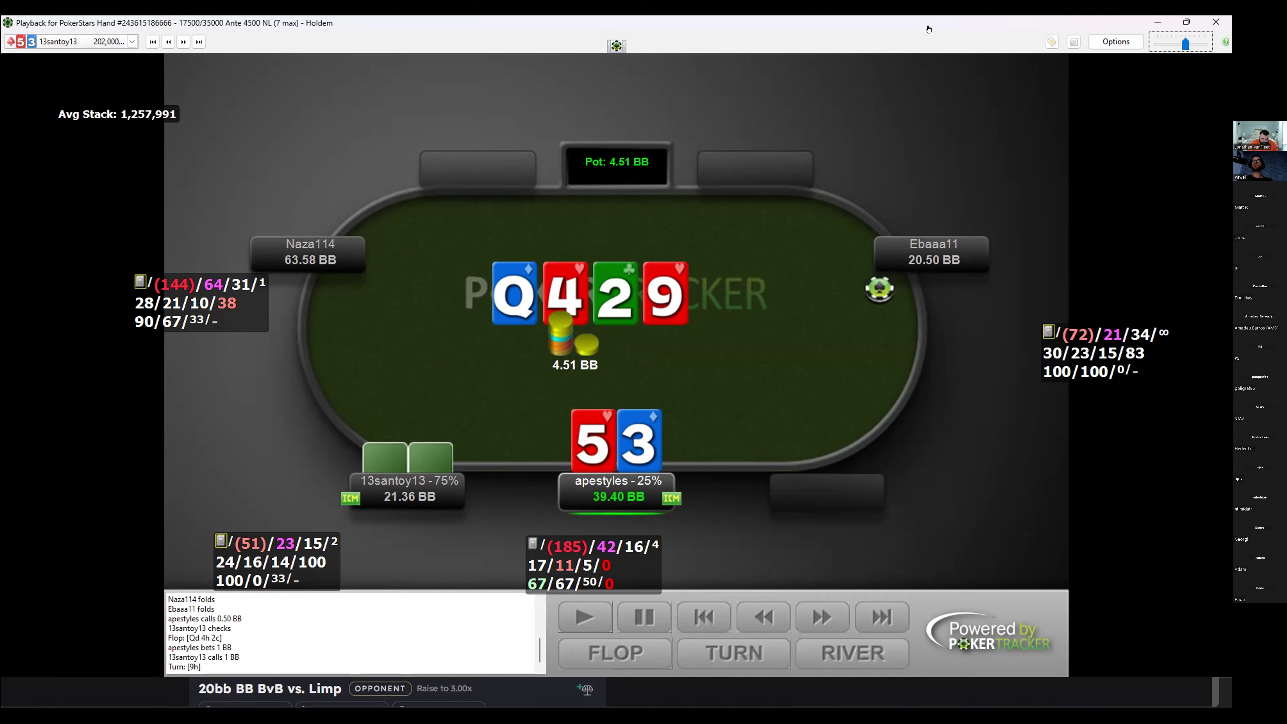
# Choose the ChipEV 20bb BB BvB vs. Limp chart in Poker Academy and take it to the Postflop Solver.
pyautogui.hotkey('alt', 'Tab')
pyautogui.click(669, 295)
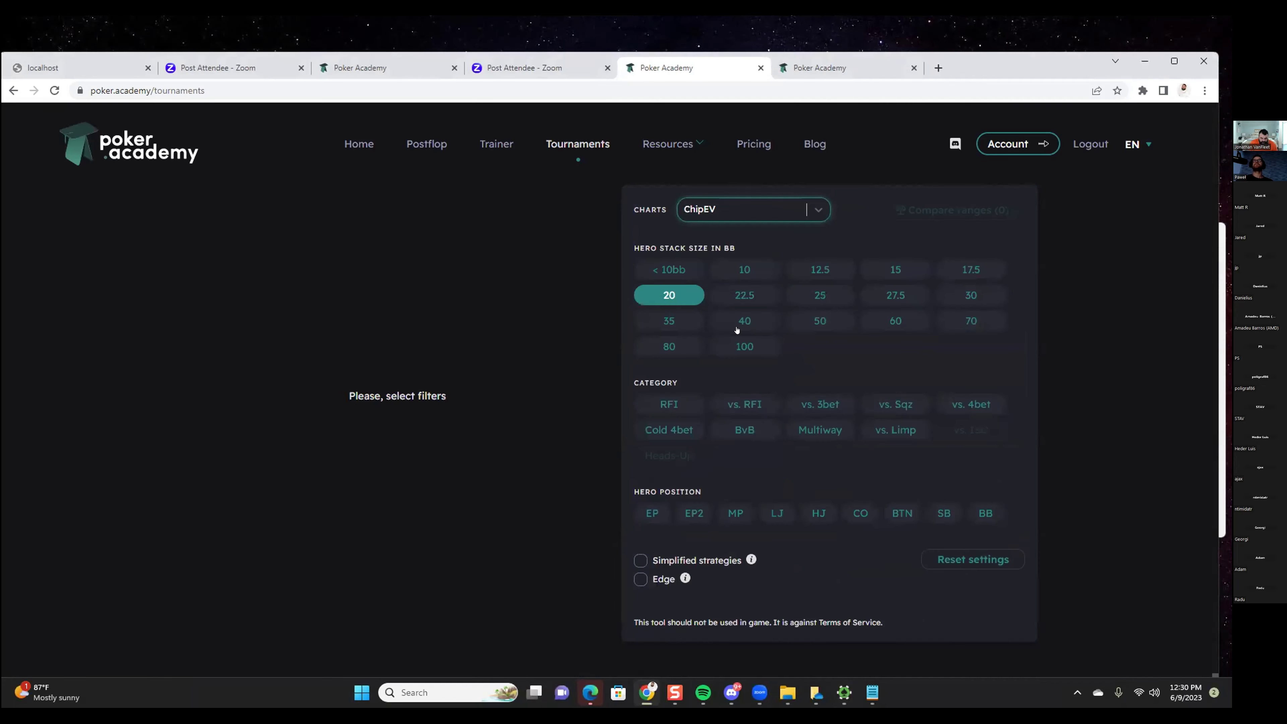
pyautogui.click(744, 513)
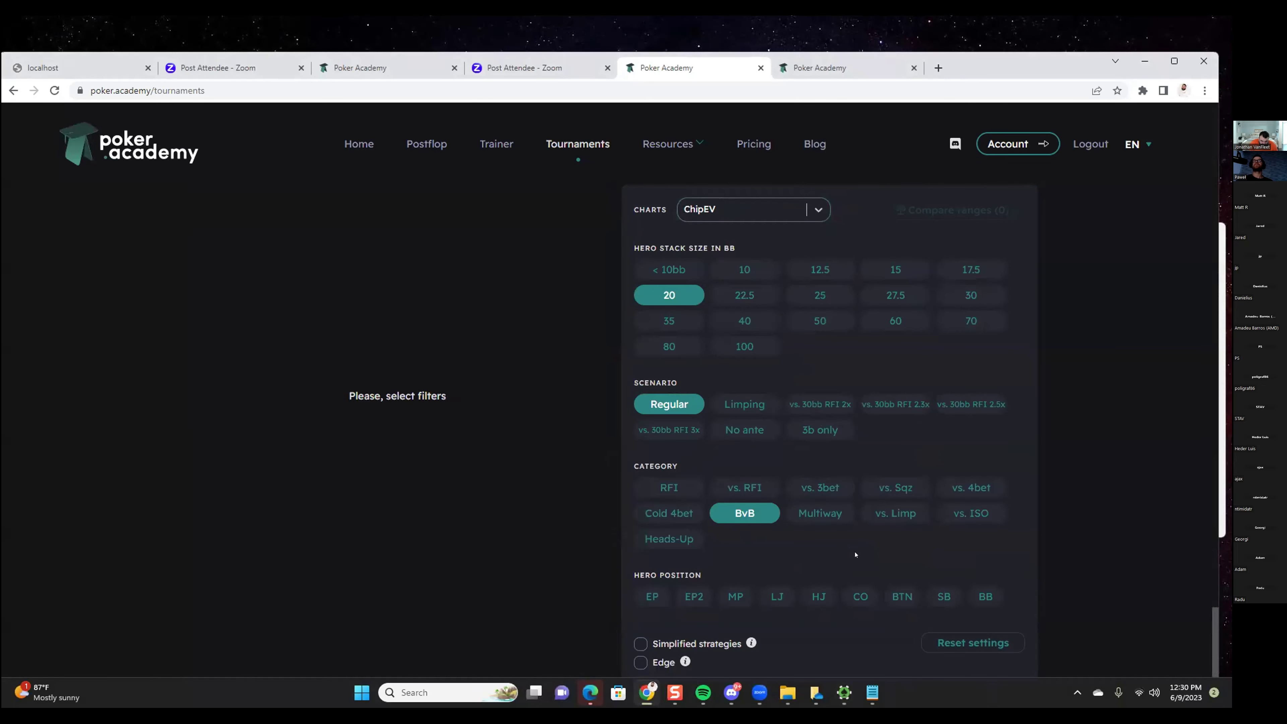
pyautogui.click(693, 596)
pyautogui.scroll(-1, 837, 575)
pyautogui.scroll(-3, 837, 574)
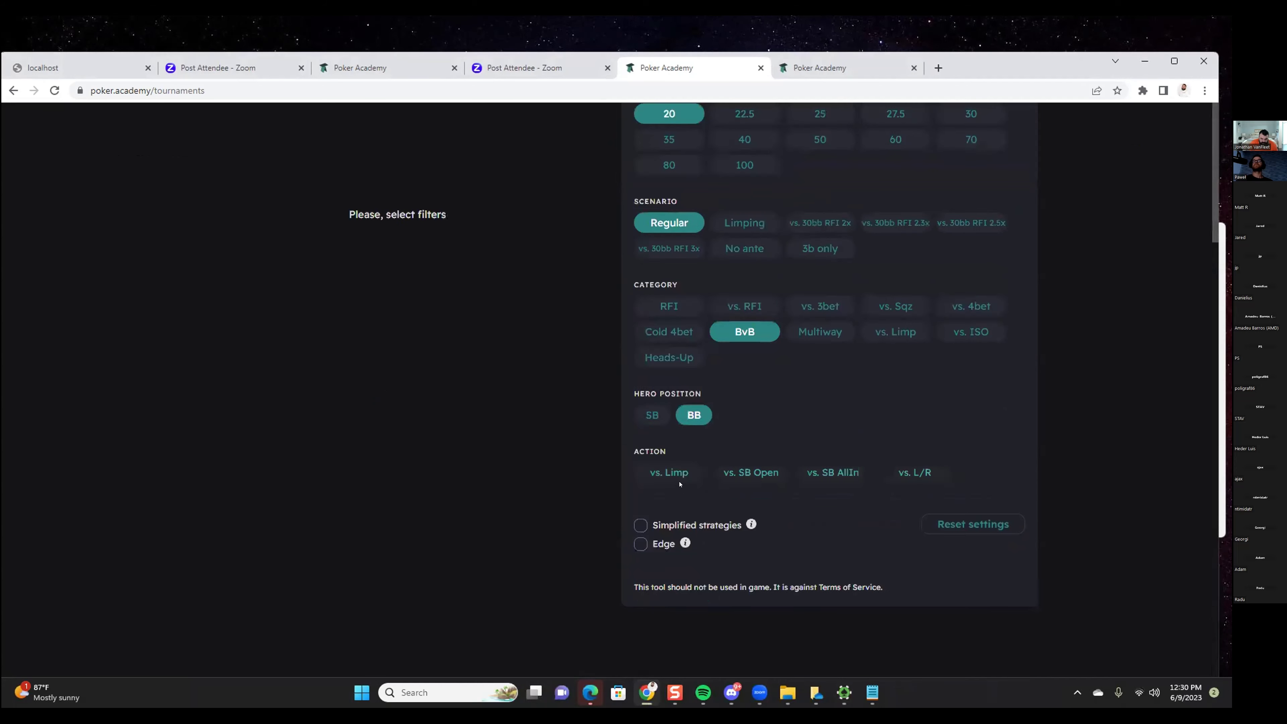
pyautogui.click(661, 473)
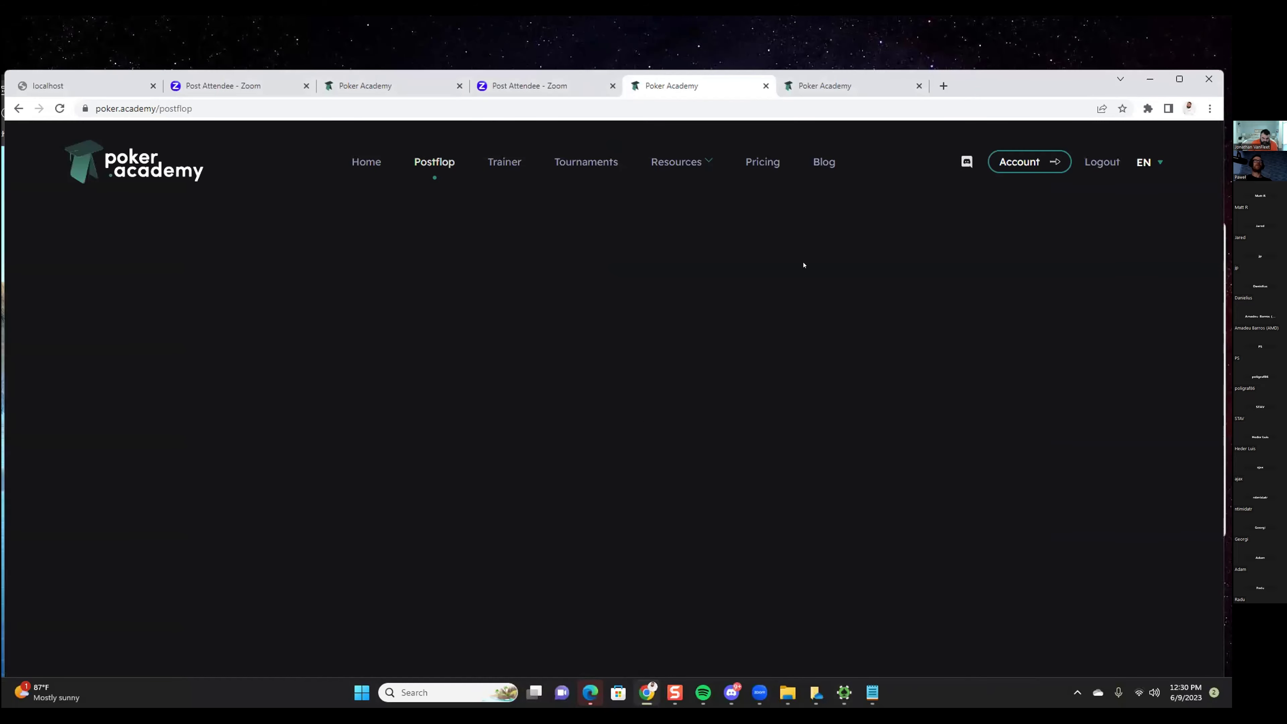
# Analyse the Q♦4♥2♣ flop for 20bb BB BvB vs. Limp, inspect the SB's small suited hands and follow the SB's Bet 20% line.
pyautogui.click(481, 461)
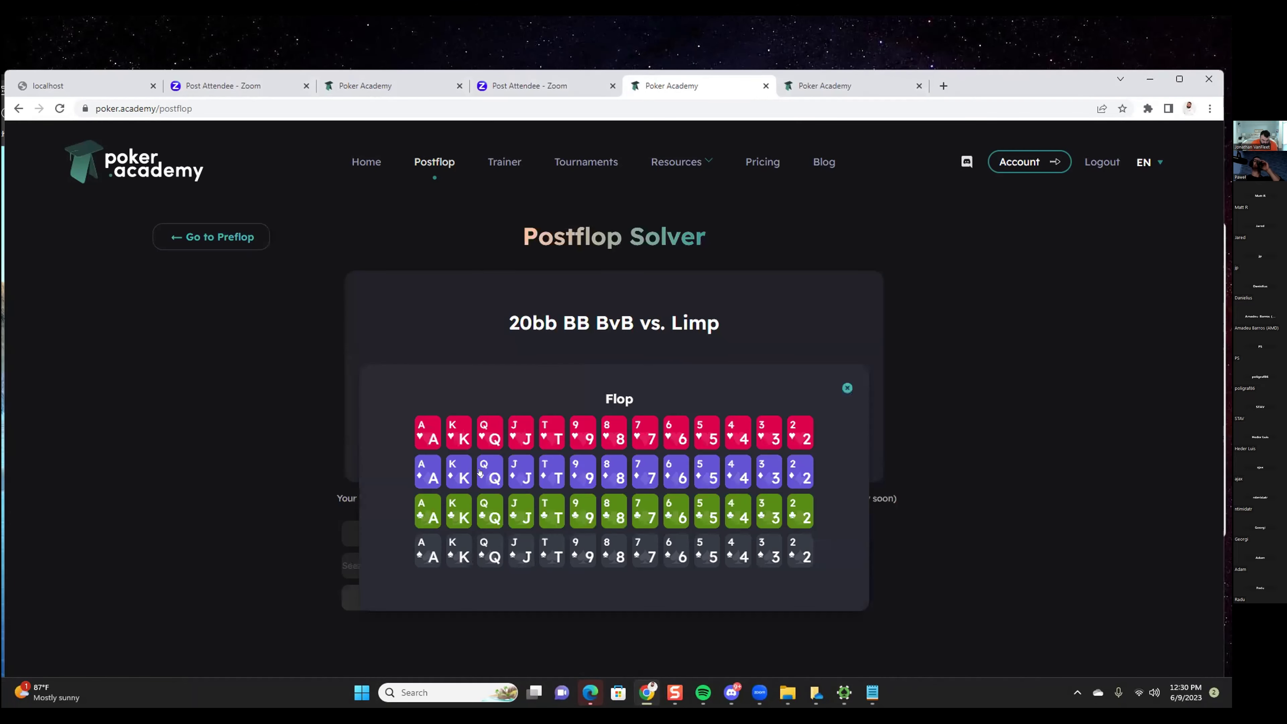
pyautogui.click(487, 472)
pyautogui.click(735, 433)
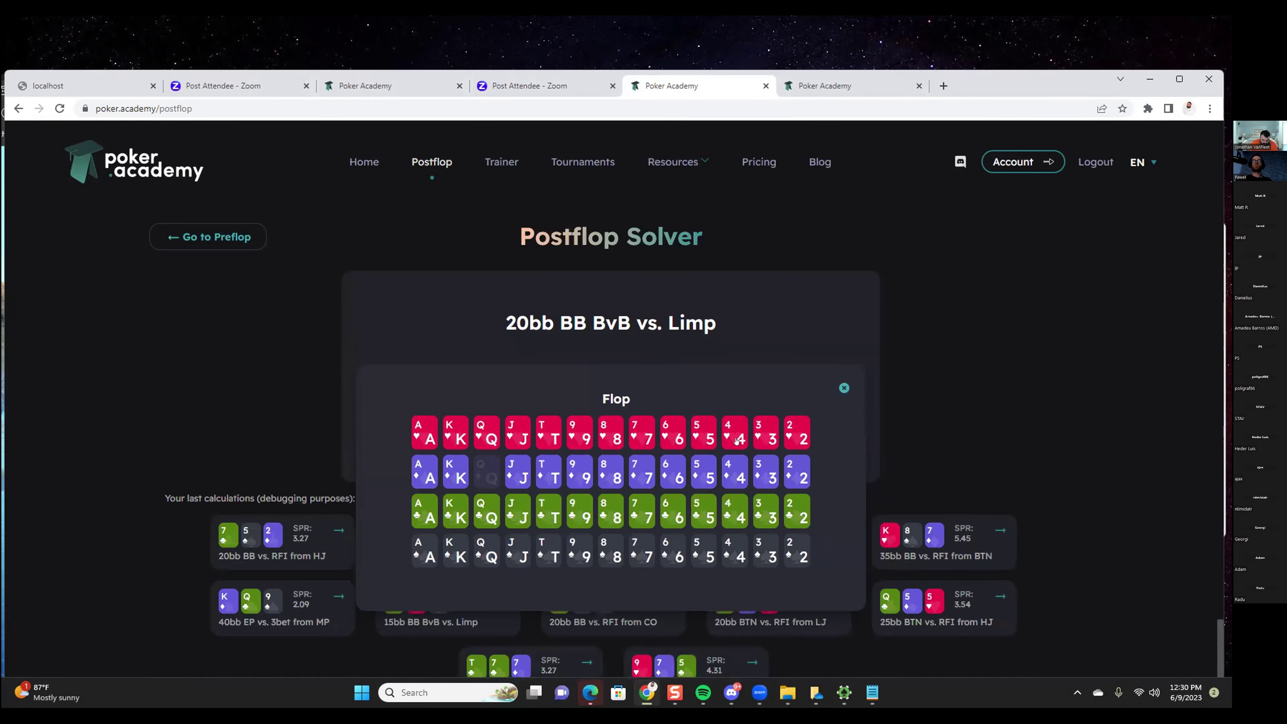
pyautogui.click(796, 511)
pyautogui.click(769, 398)
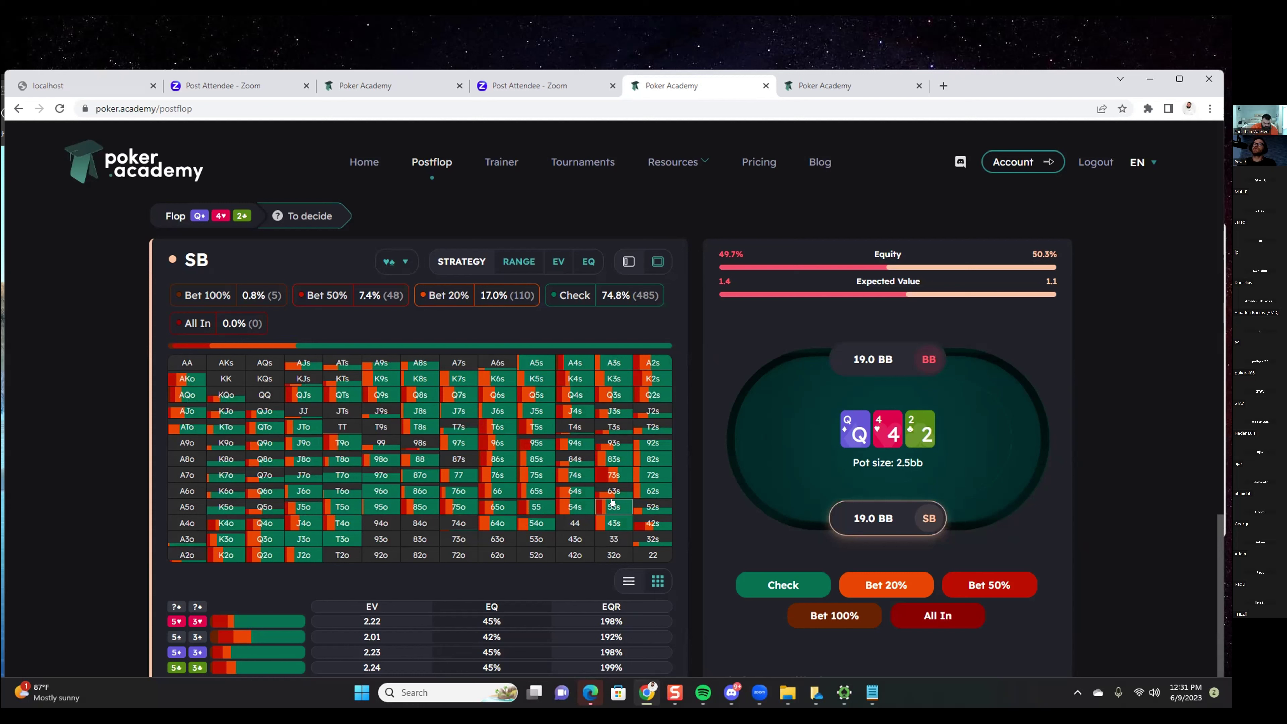
pyautogui.press('Right')
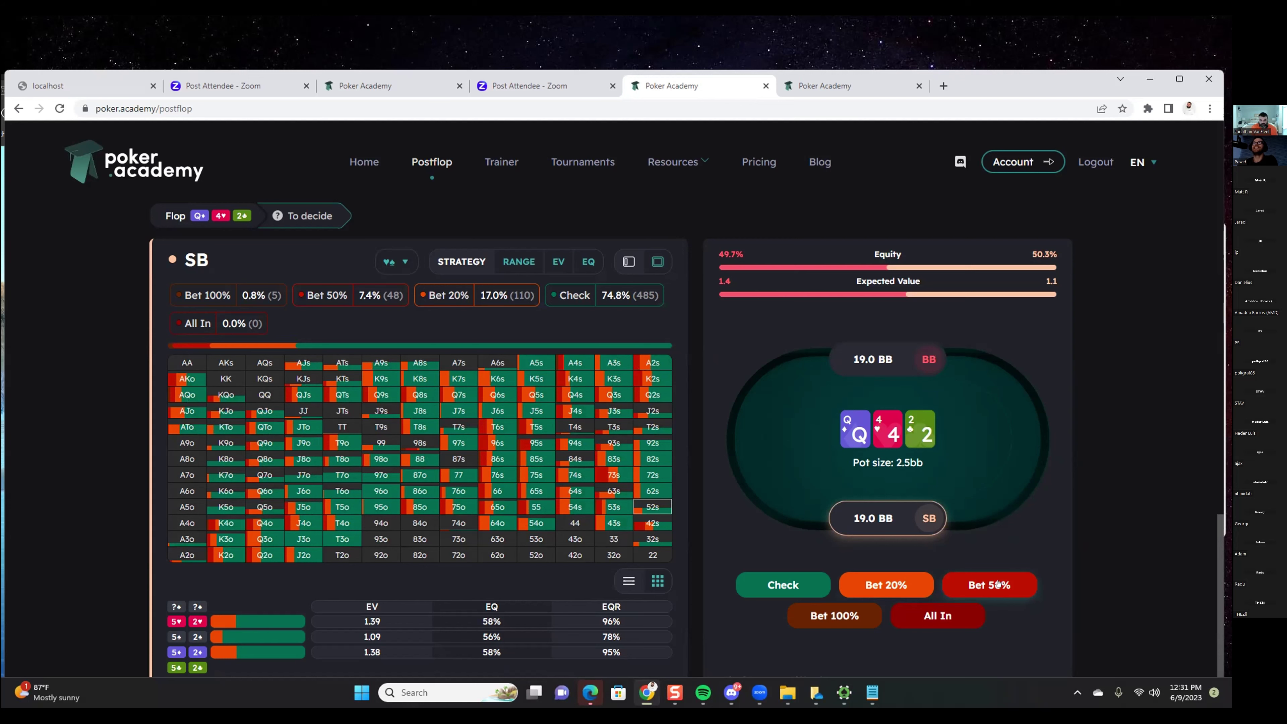
pyautogui.click(879, 585)
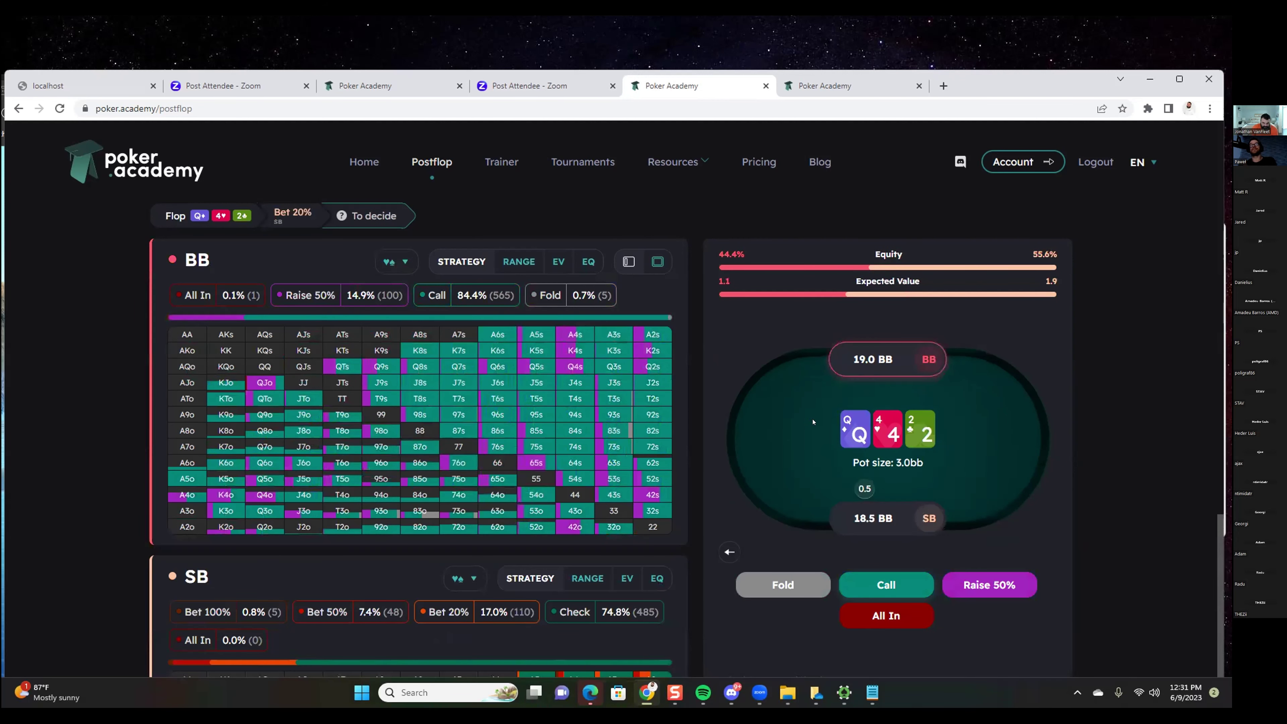
# Follow the BB's call, set the turn to 9♥ and inspect the SB's 63s and K2s hands.
pyautogui.press('c')
pyautogui.click(854, 472)
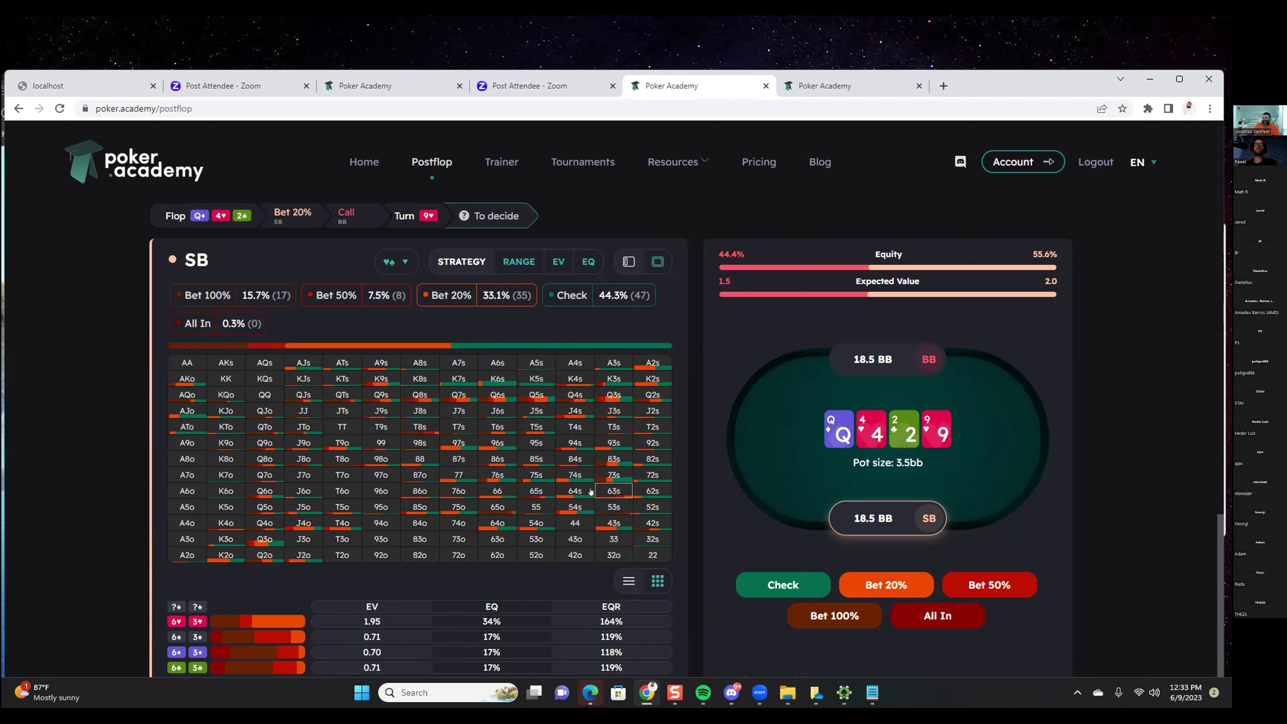
pyautogui.click(653, 378)
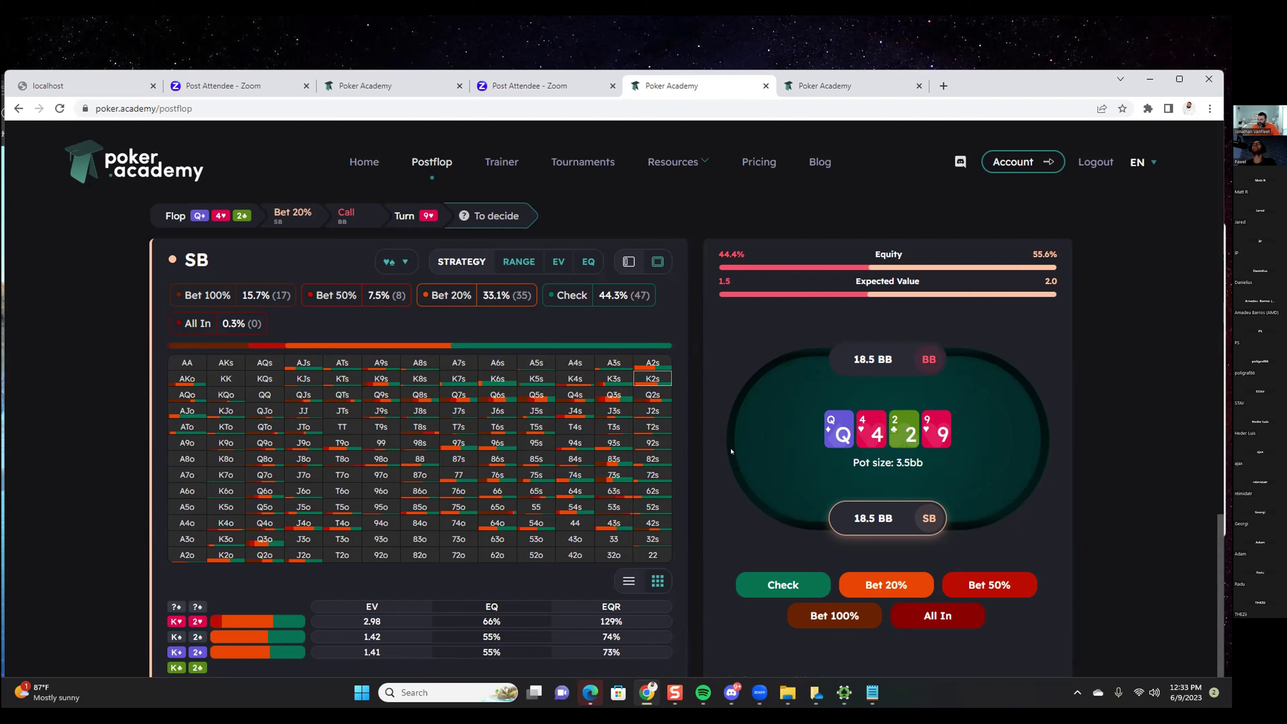
# Return to the maximized PokerTracker replayer and advance the 5♥3♦ hand past the turn's 3.39 BB bet and call.
pyautogui.click(1150, 78)
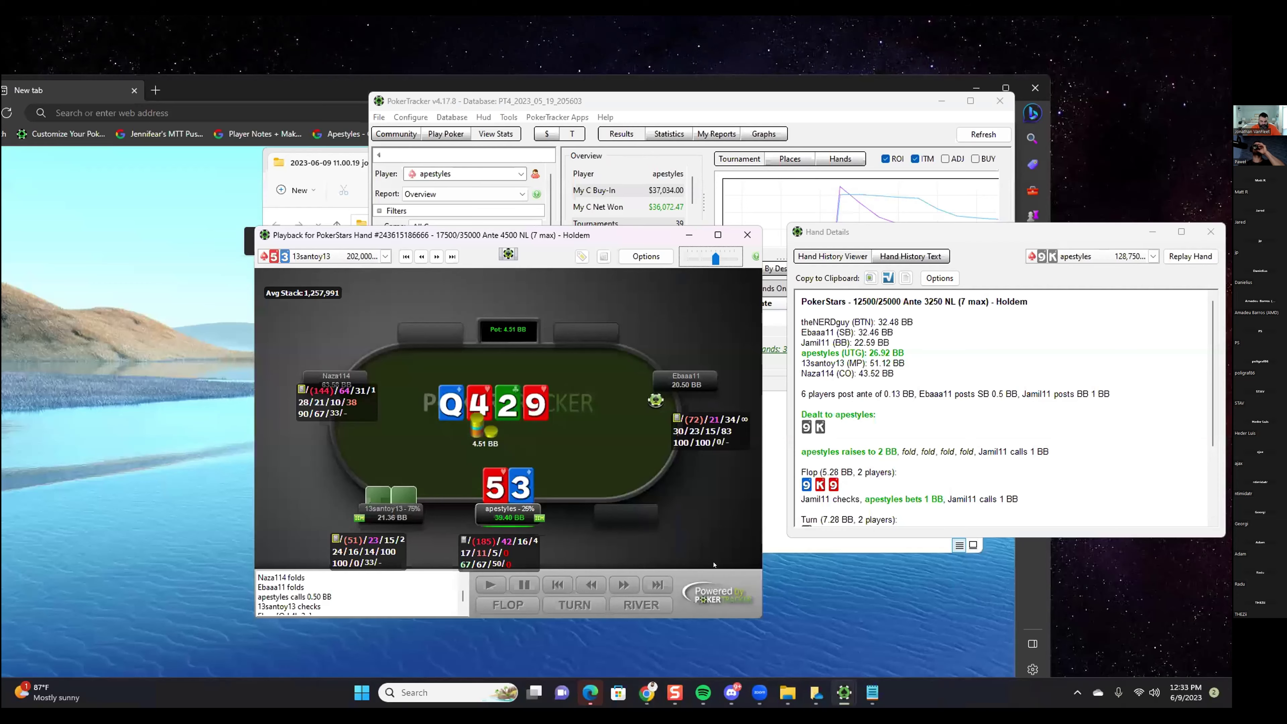
pyautogui.press('super+Up')
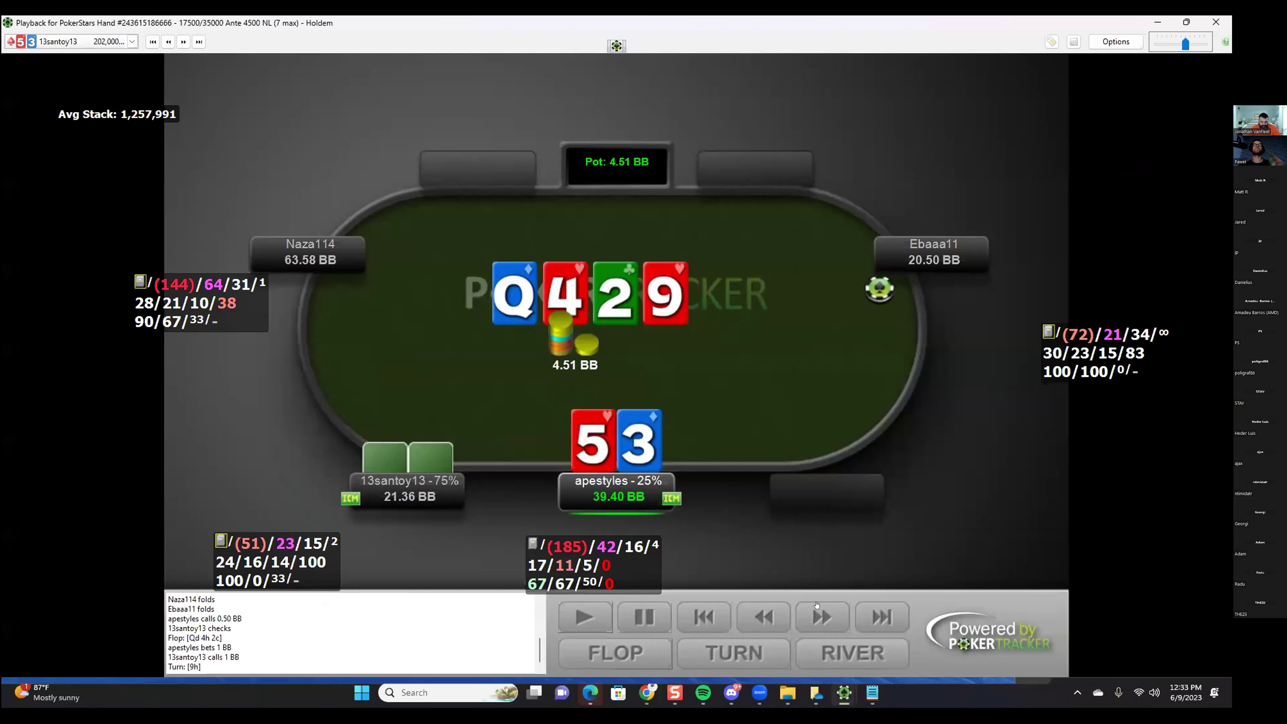
pyautogui.click(826, 627)
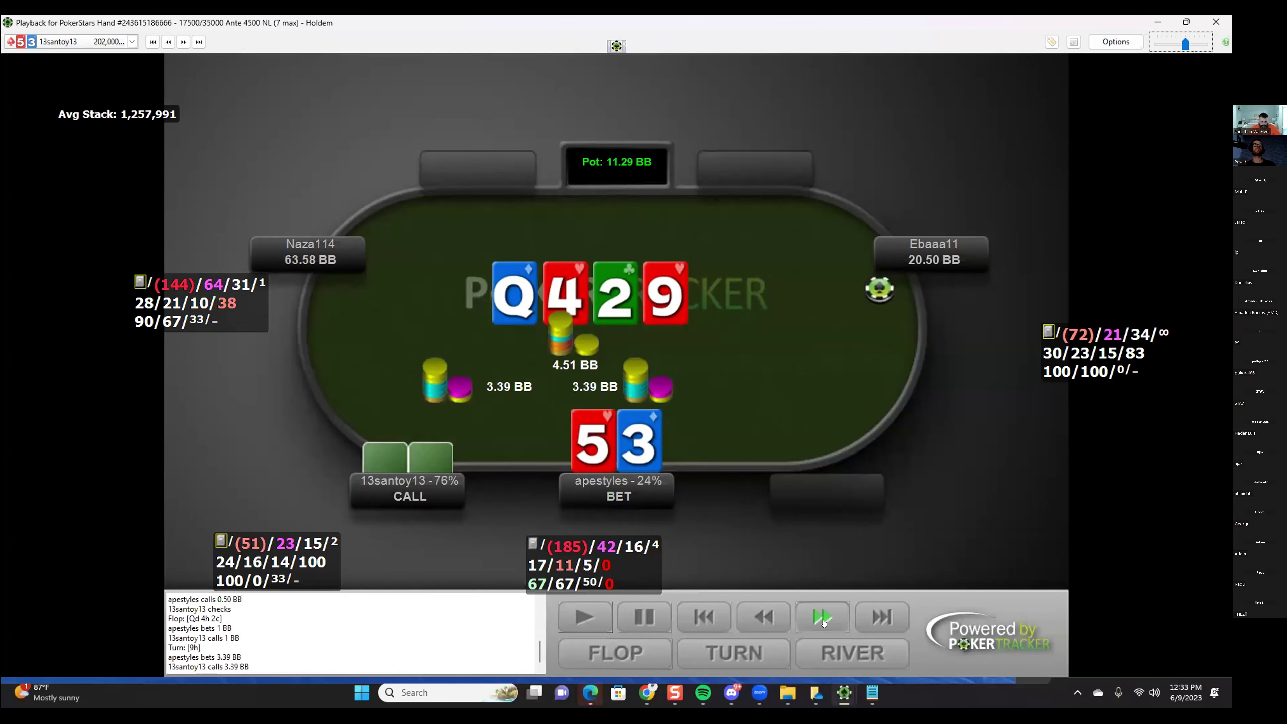
pyautogui.click(826, 627)
pyautogui.click(789, 616)
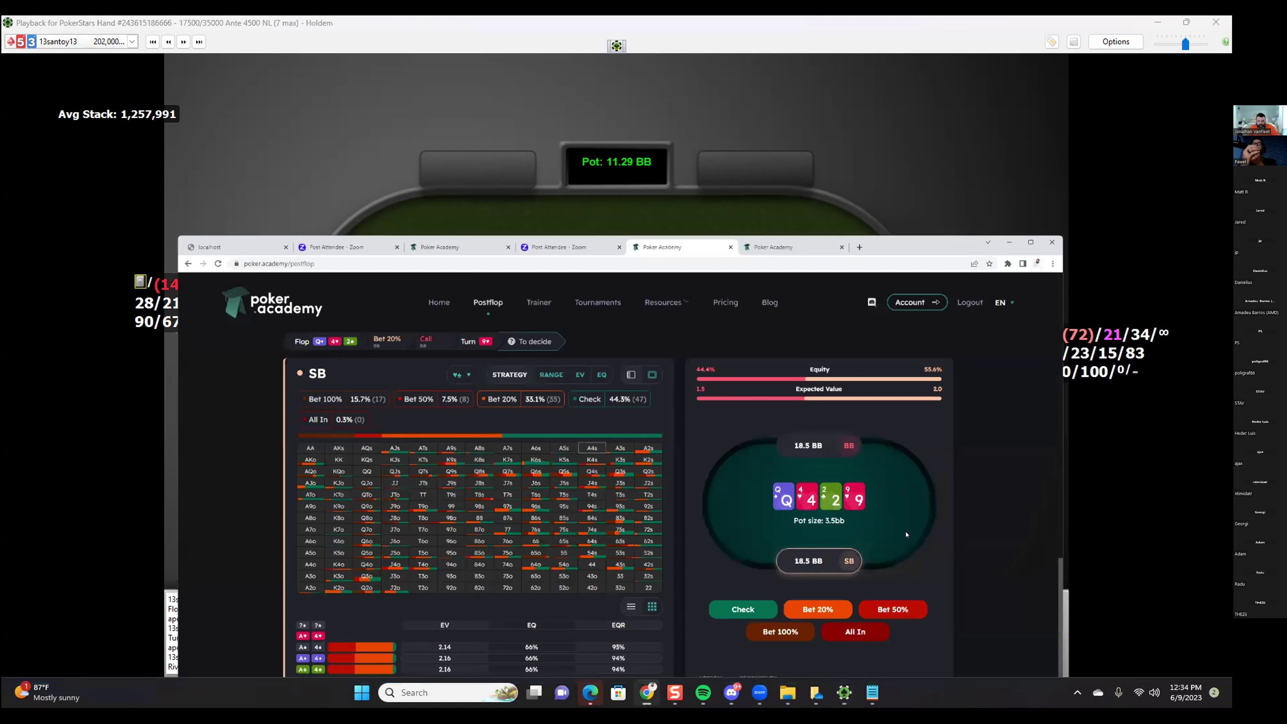
# Return to Poker Academy, follow the SB's turn Bet 50% and the BB's call, and solve the 8♣ river.
pyautogui.hotkey('alt', 'Tab')
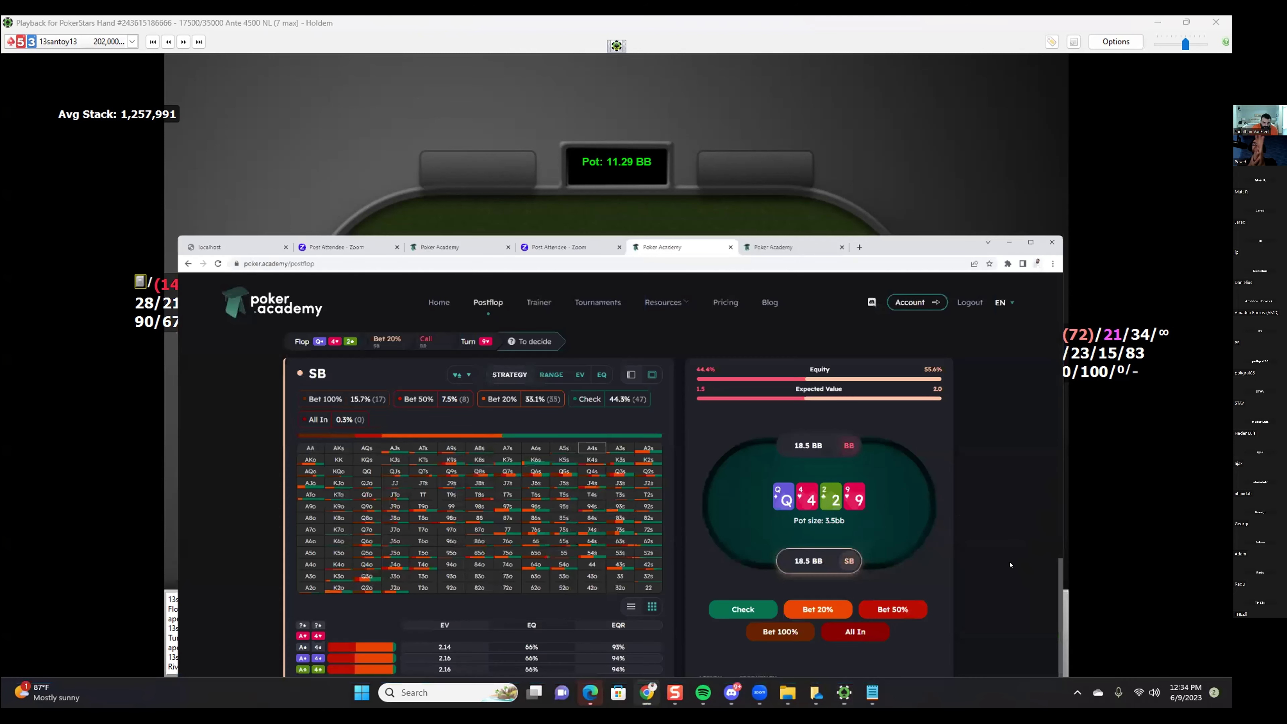
pyautogui.press('super+Up')
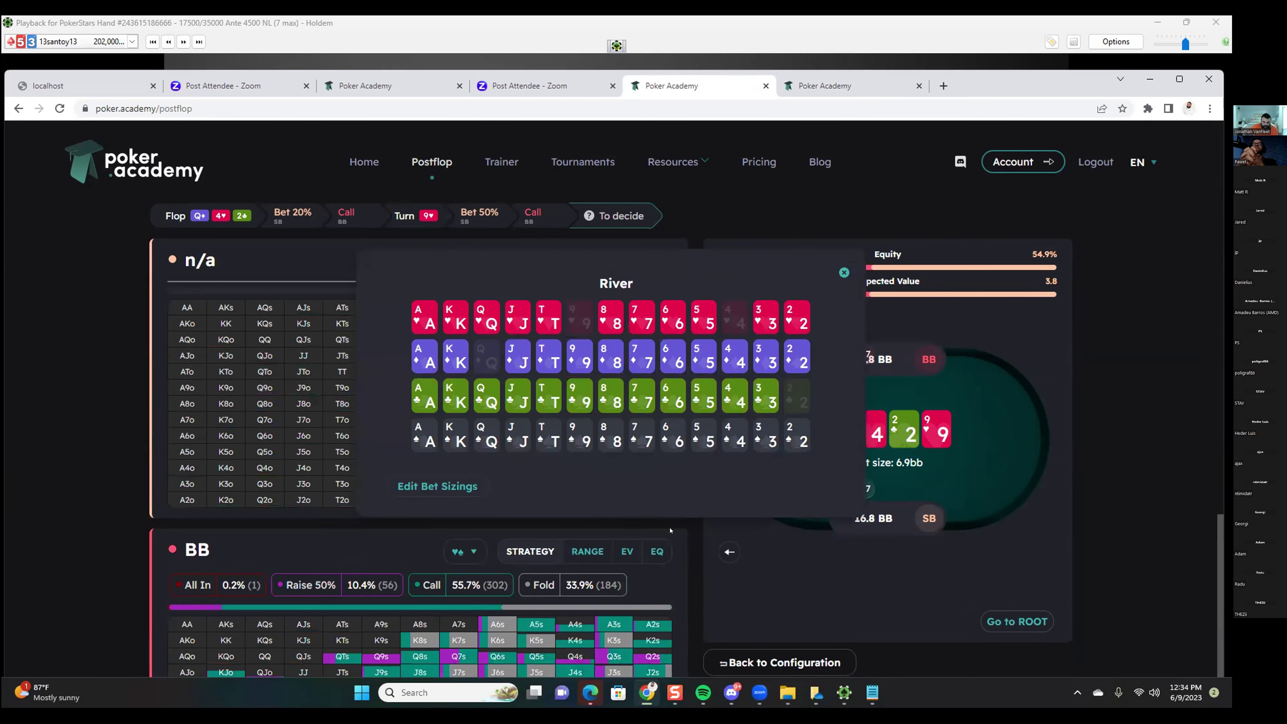
pyautogui.click(670, 530)
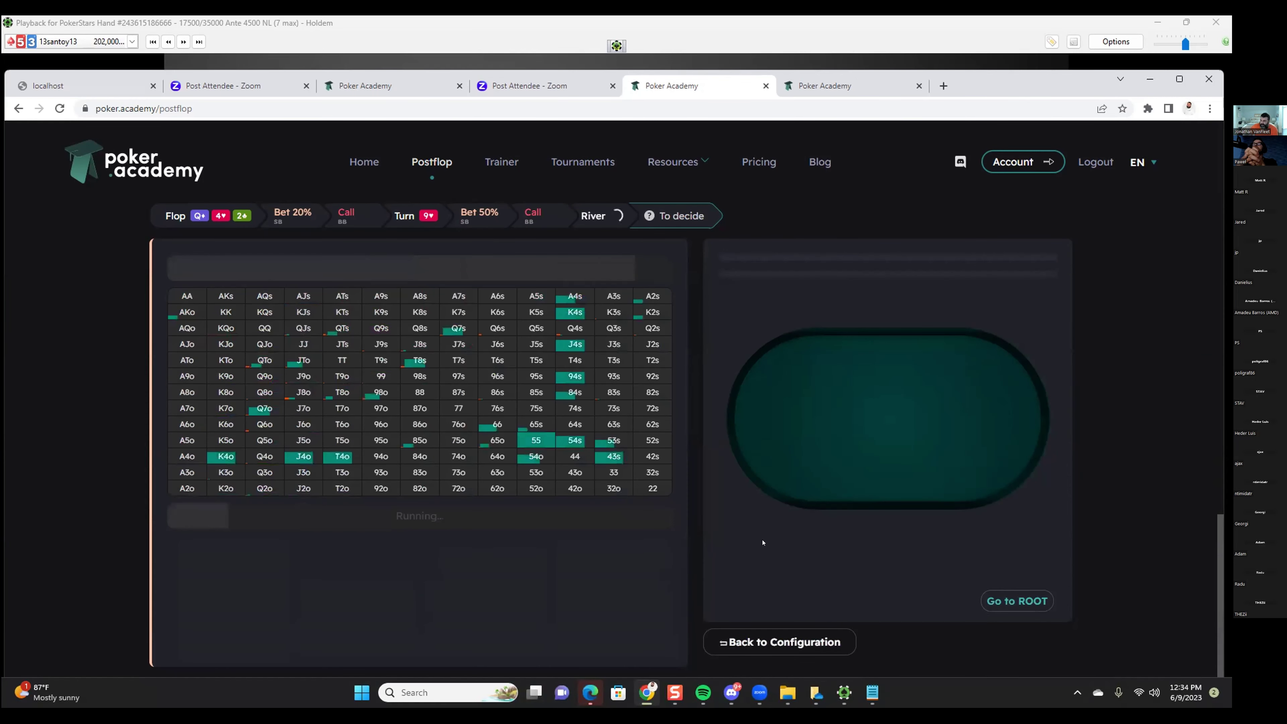
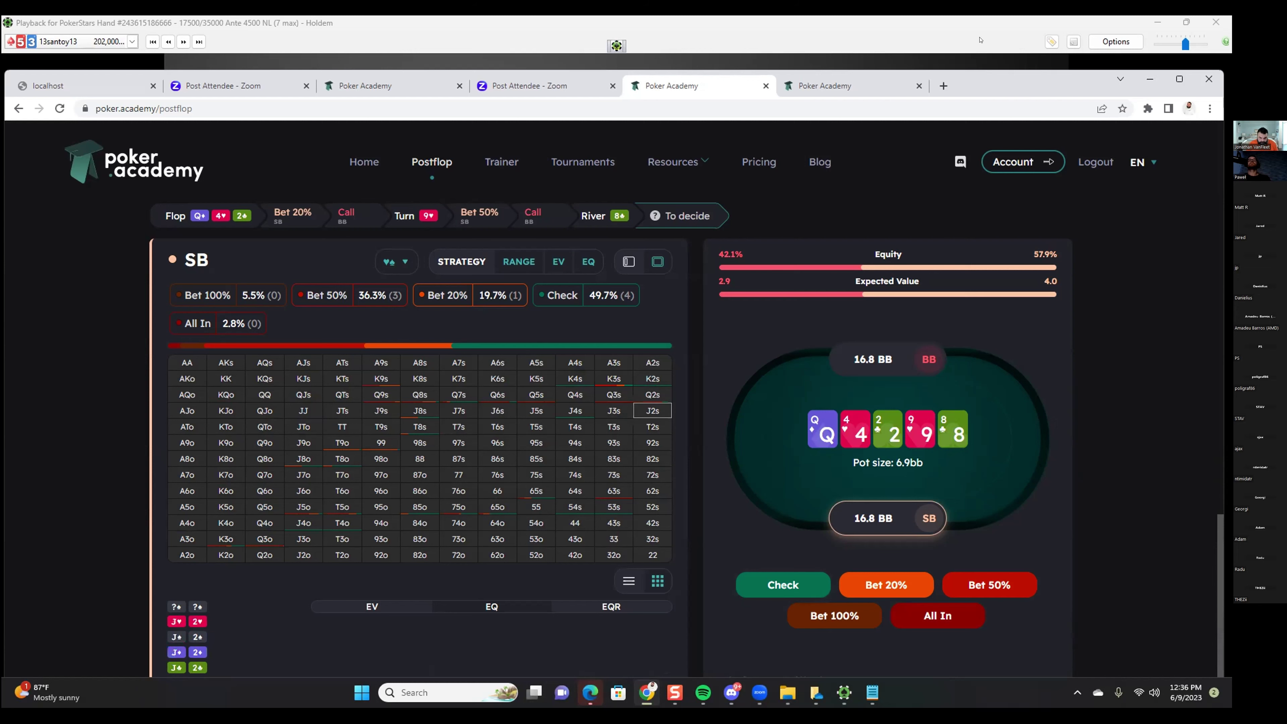
# Return to the PokerTracker replayer and advance the 4♦K♦ hand through the turn's 3.26 BB bet and call to the Q♦ river.
pyautogui.hotkey('alt', 'Tab')
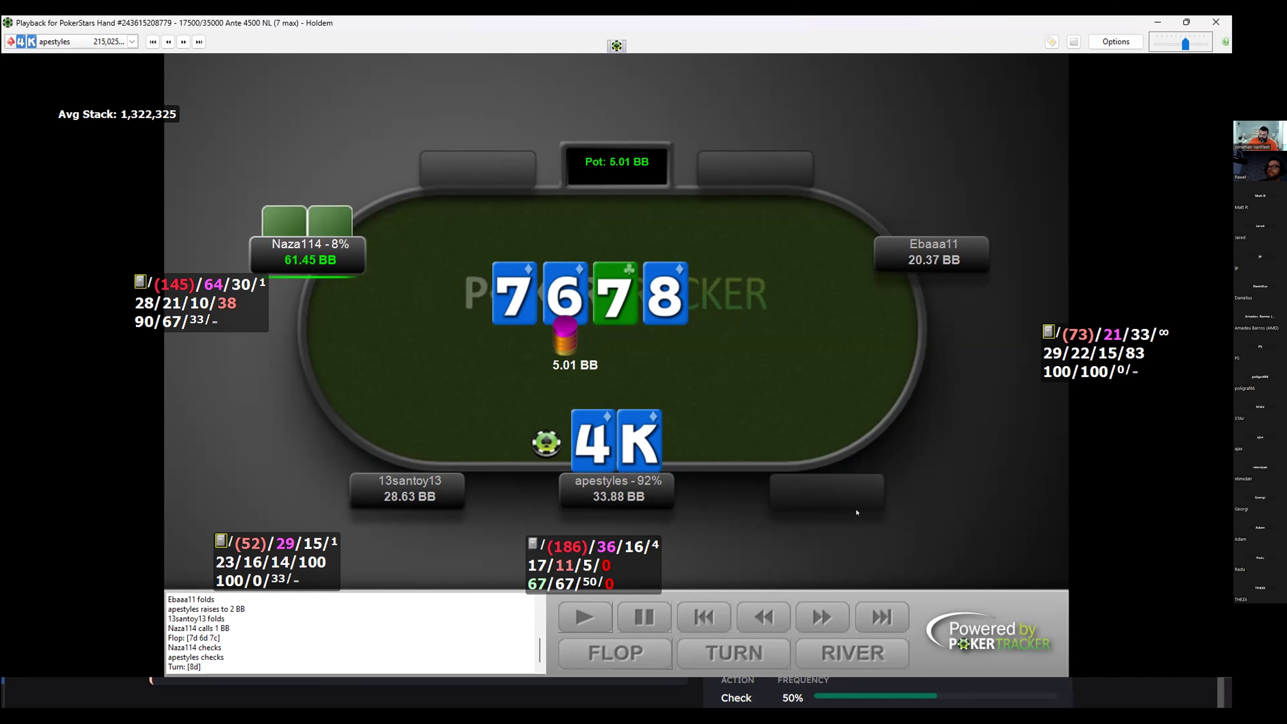
pyautogui.click(824, 608)
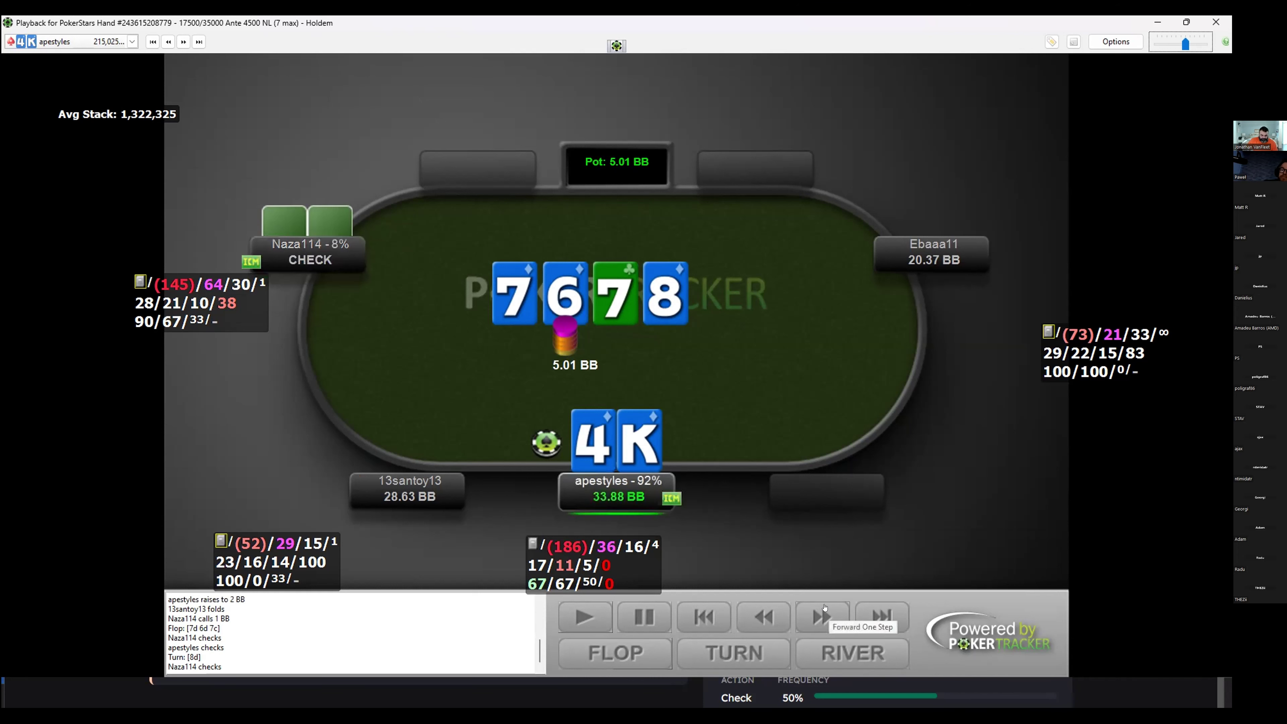
pyautogui.click(824, 608)
pyautogui.click(818, 613)
pyautogui.click(818, 613)
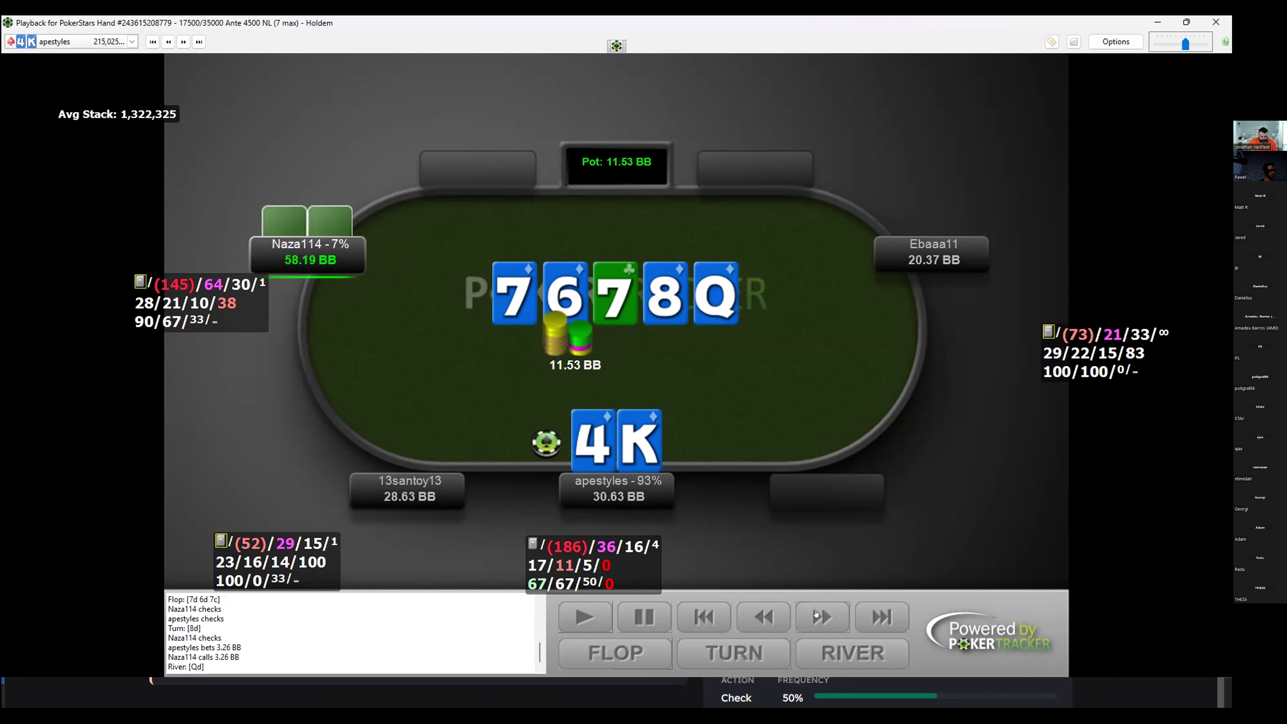
# Step the 4♦K♦ hand back to the 7♦6♦7♣ flop after the big blind's check.
pyautogui.click(766, 615)
pyautogui.click(766, 615)
pyautogui.click(766, 615)
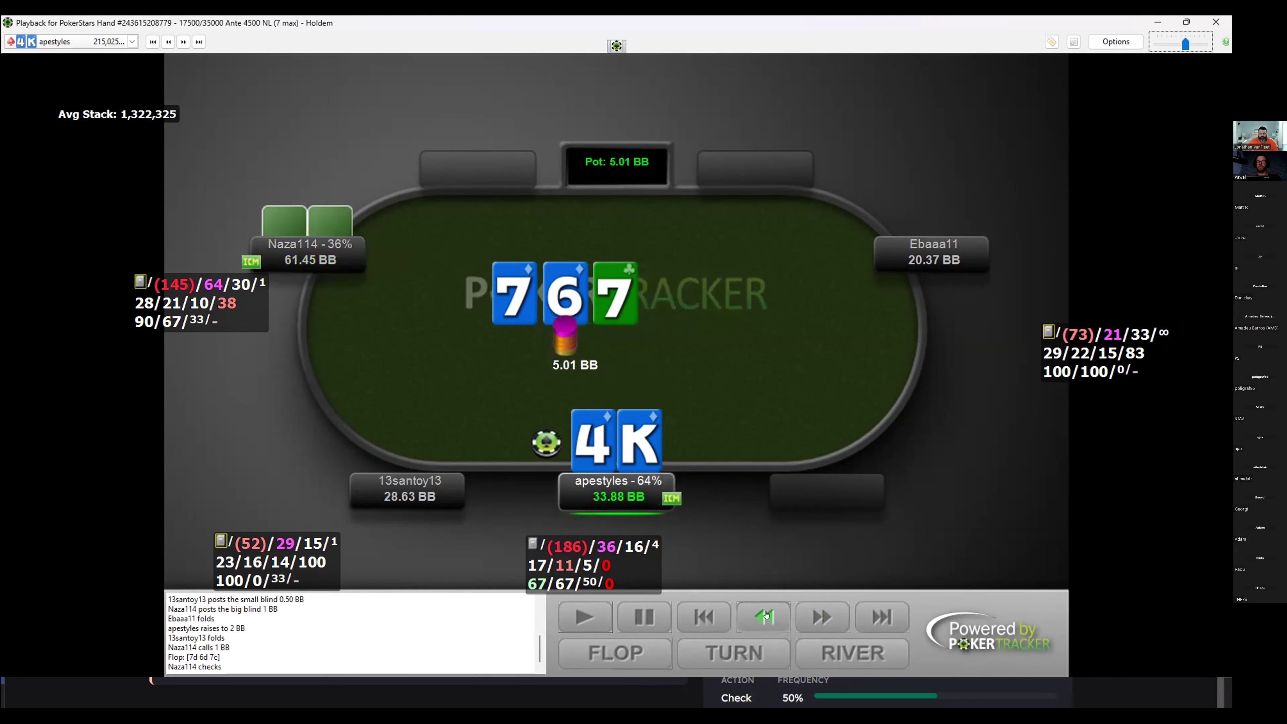
pyautogui.click(809, 613)
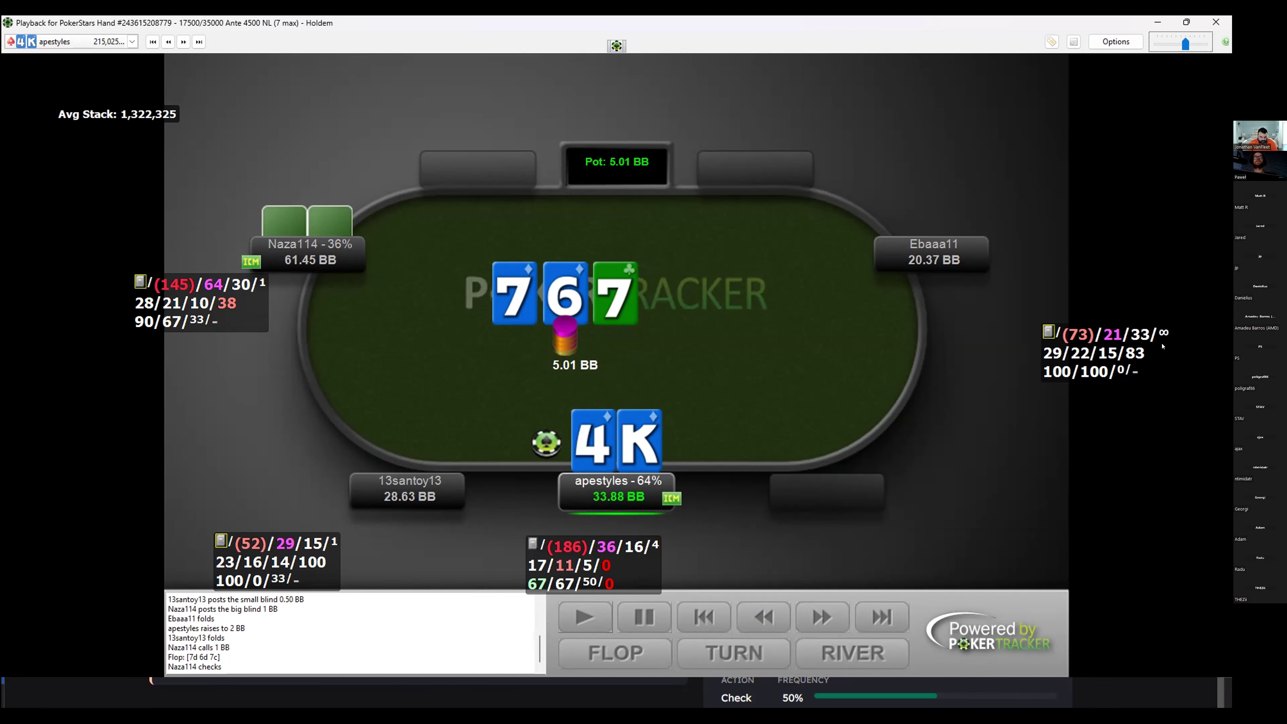
# Choose the ChipEV 35bb BB vs. RFI from BTN chart in Poker Academy and take it to the Postflop Solver.
pyautogui.hotkey('alt', 'Tab')
pyautogui.click(426, 163)
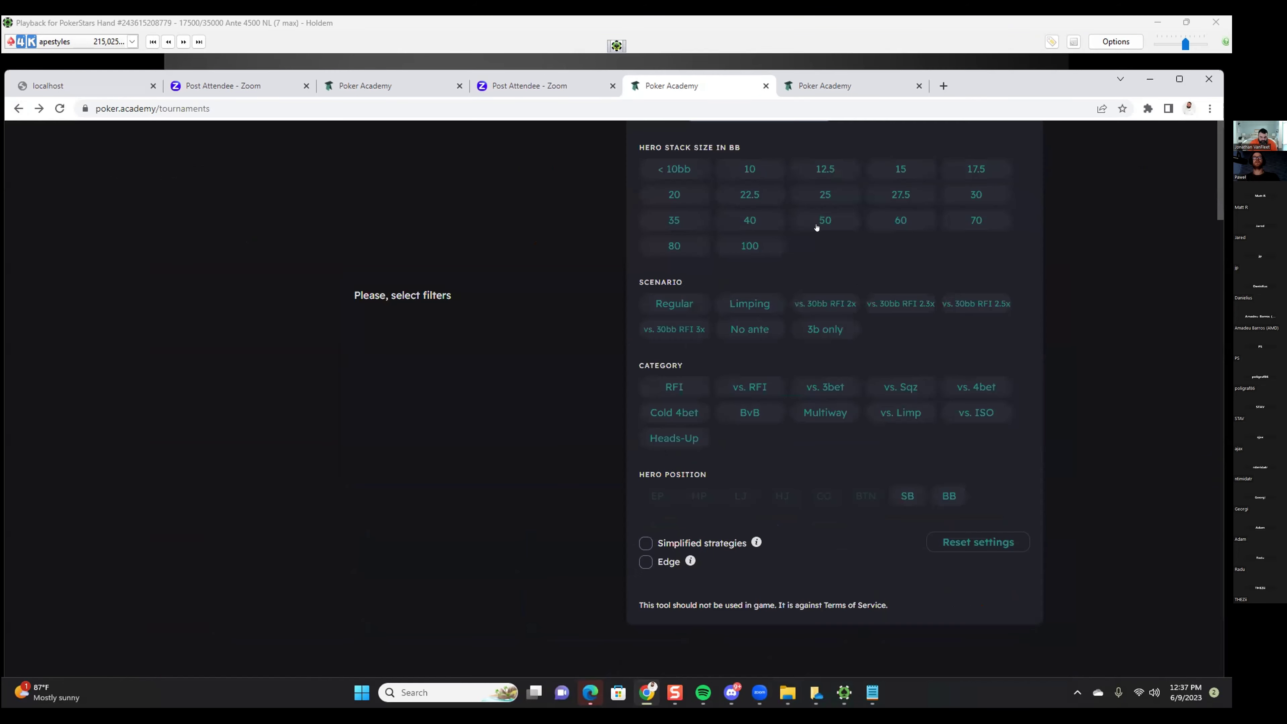
pyautogui.click(676, 221)
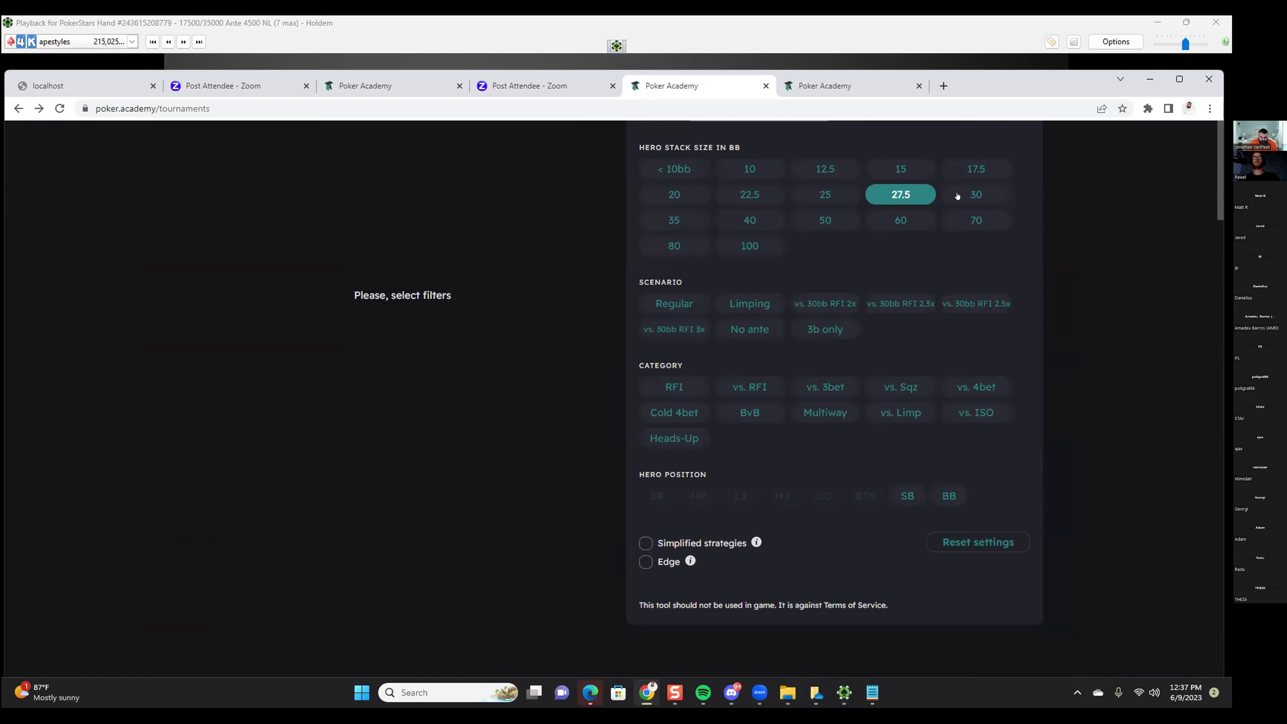
pyautogui.click(734, 401)
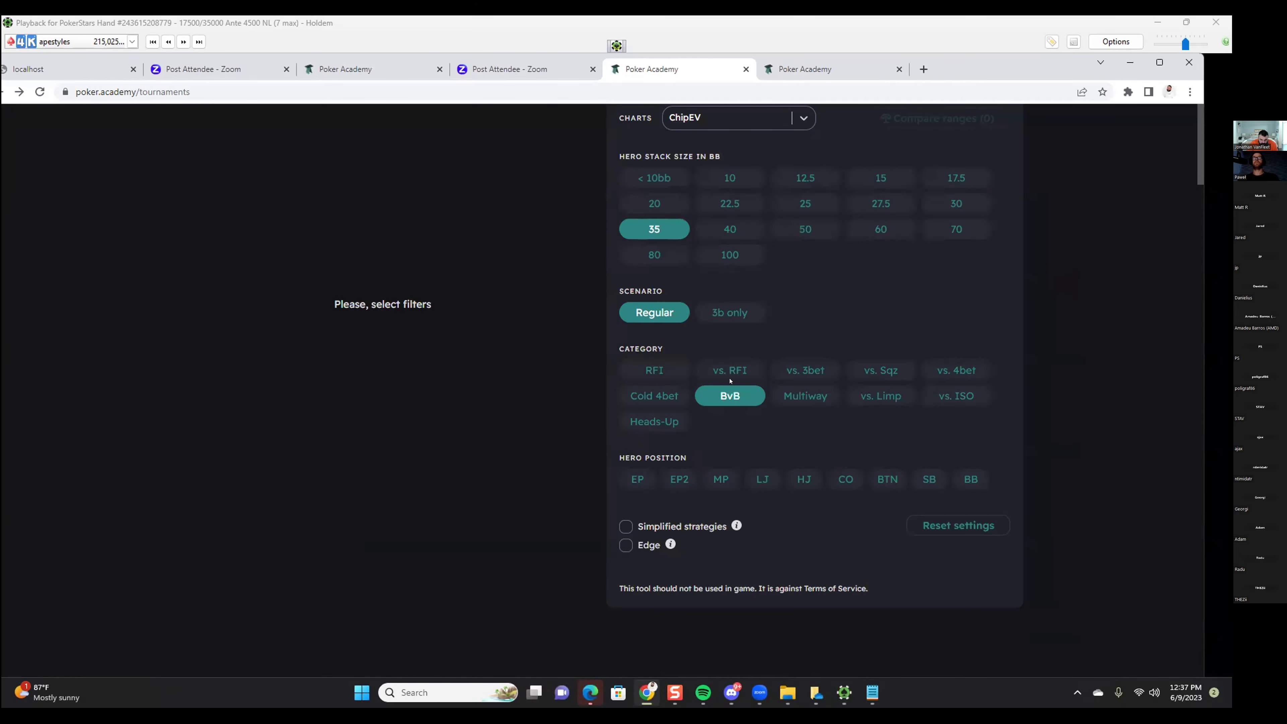
pyautogui.click(729, 370)
pyautogui.click(888, 479)
pyautogui.click(971, 479)
pyautogui.click(886, 514)
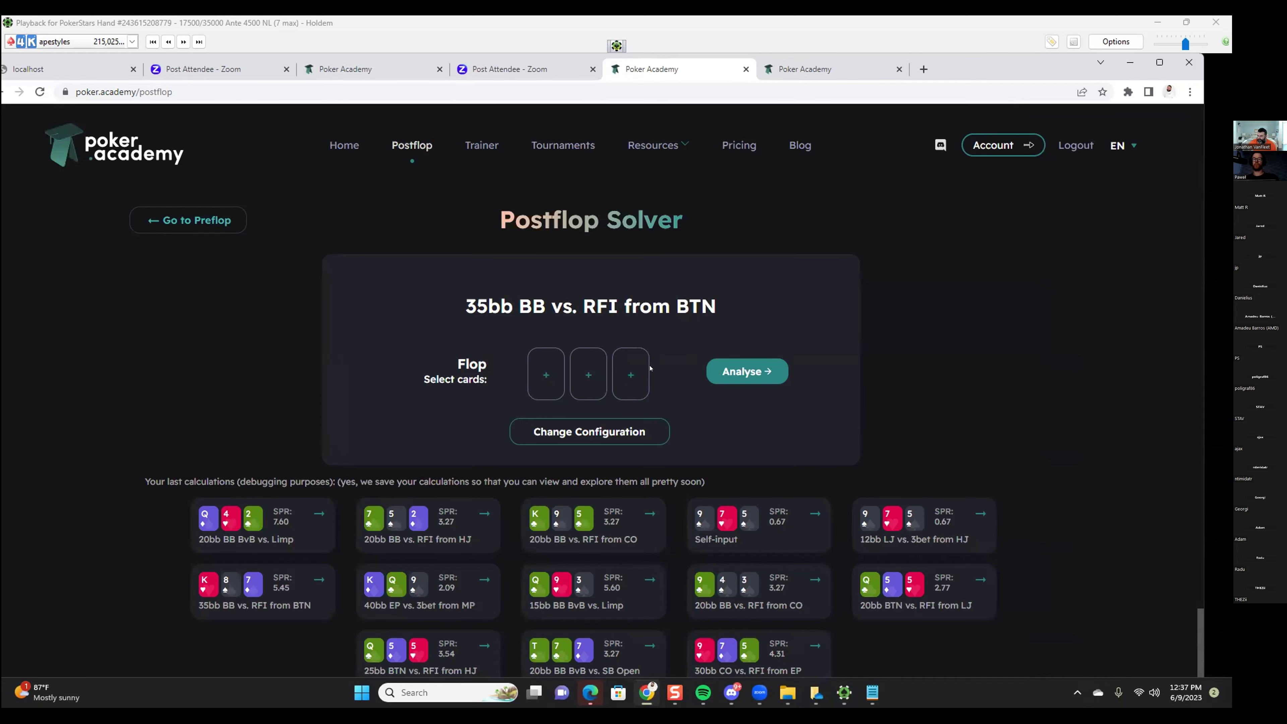
# Set the flop to 7♦7♥6♦ for 35bb BB vs. RFI from BTN and analyse it.
pyautogui.click(662, 444)
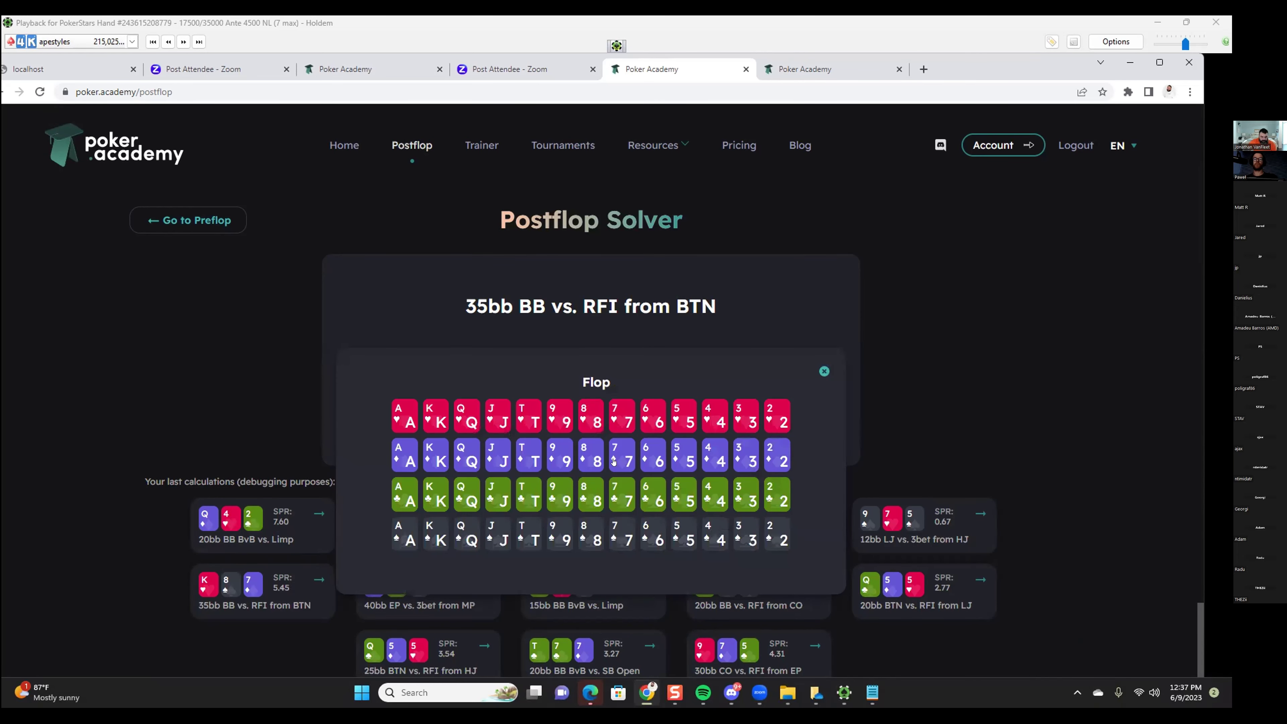
pyautogui.click(627, 462)
pyautogui.click(650, 462)
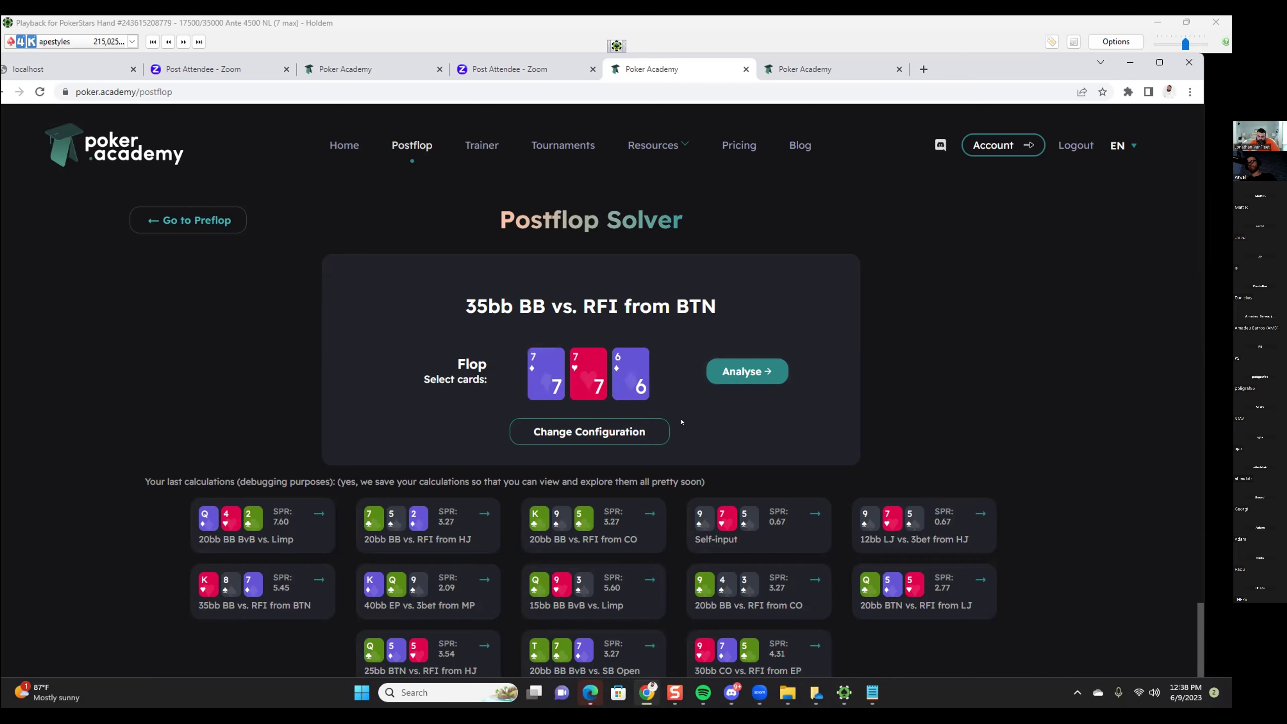
pyautogui.click(746, 372)
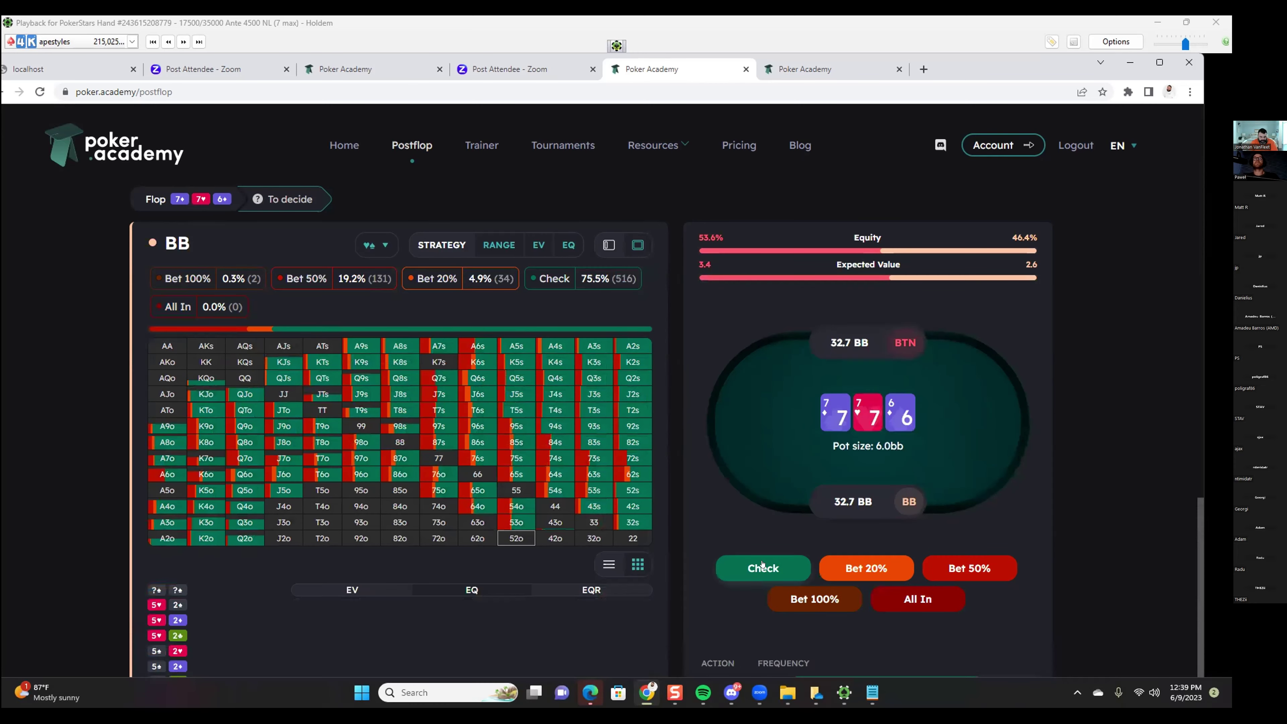
# Follow the BB's flop check and filter the BTN's strategy to suited diamond hands.
pyautogui.click(755, 572)
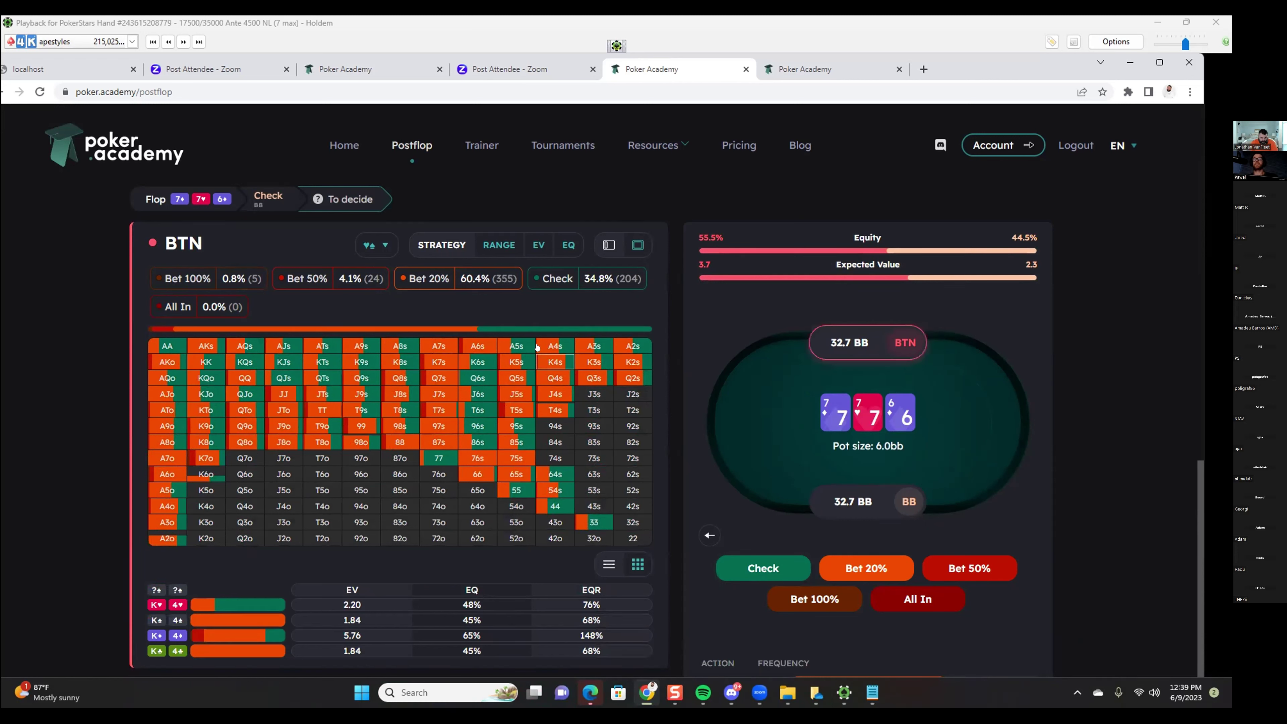
pyautogui.click(382, 246)
pyautogui.click(339, 242)
pyautogui.click(339, 255)
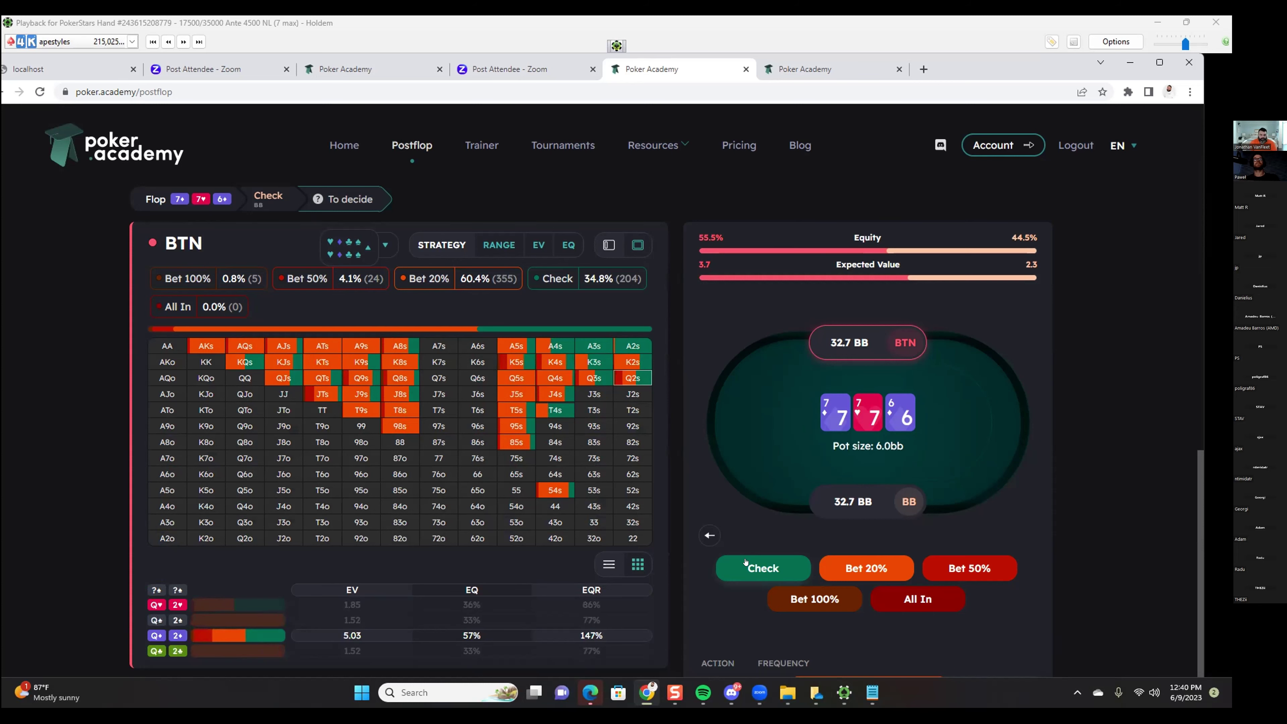
# Follow the BTN's flop check to the 8♦ turn, check with the BB and examine the BTN's strategy.
pyautogui.click(761, 566)
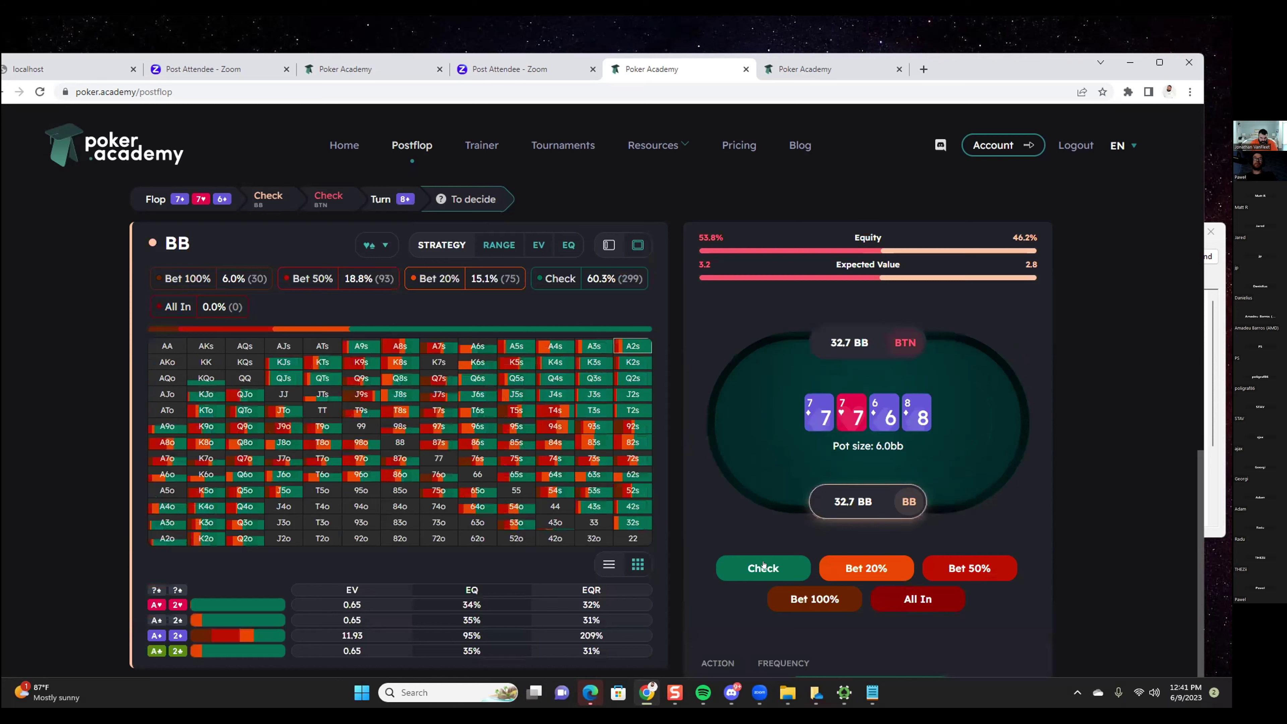
pyautogui.moveTo(558, 361)
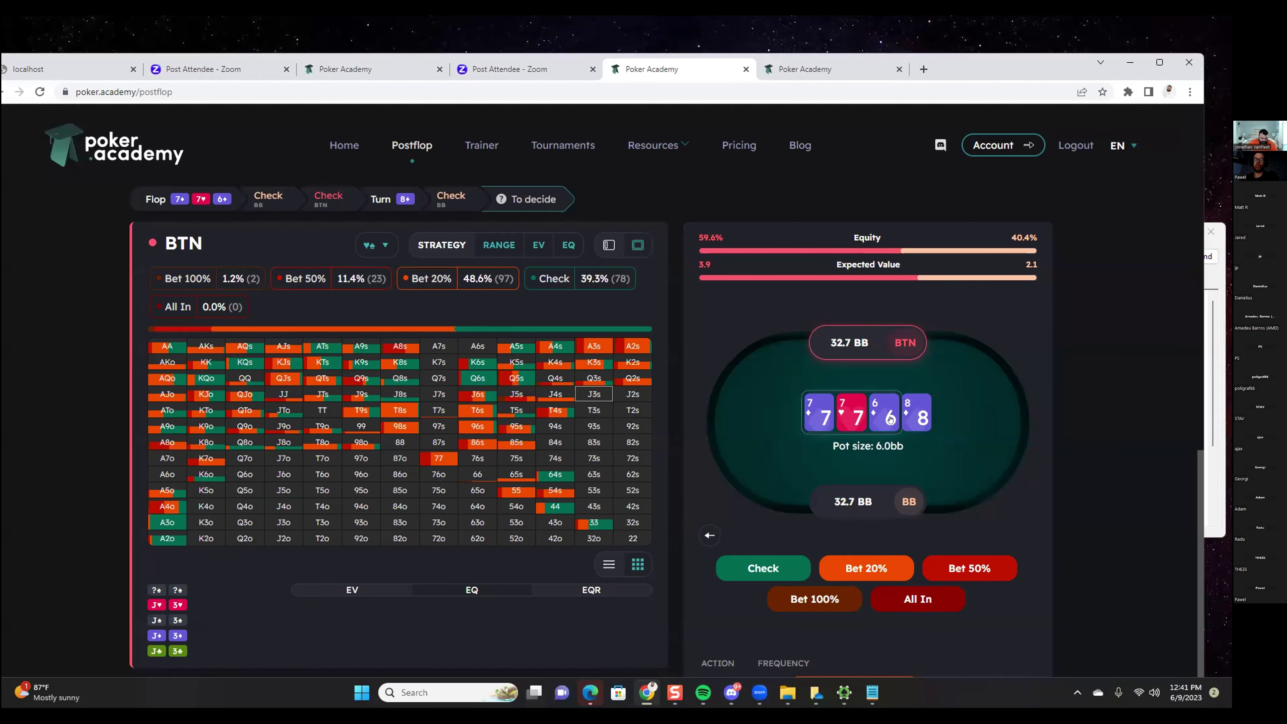
pyautogui.scroll(-4, 857, 371)
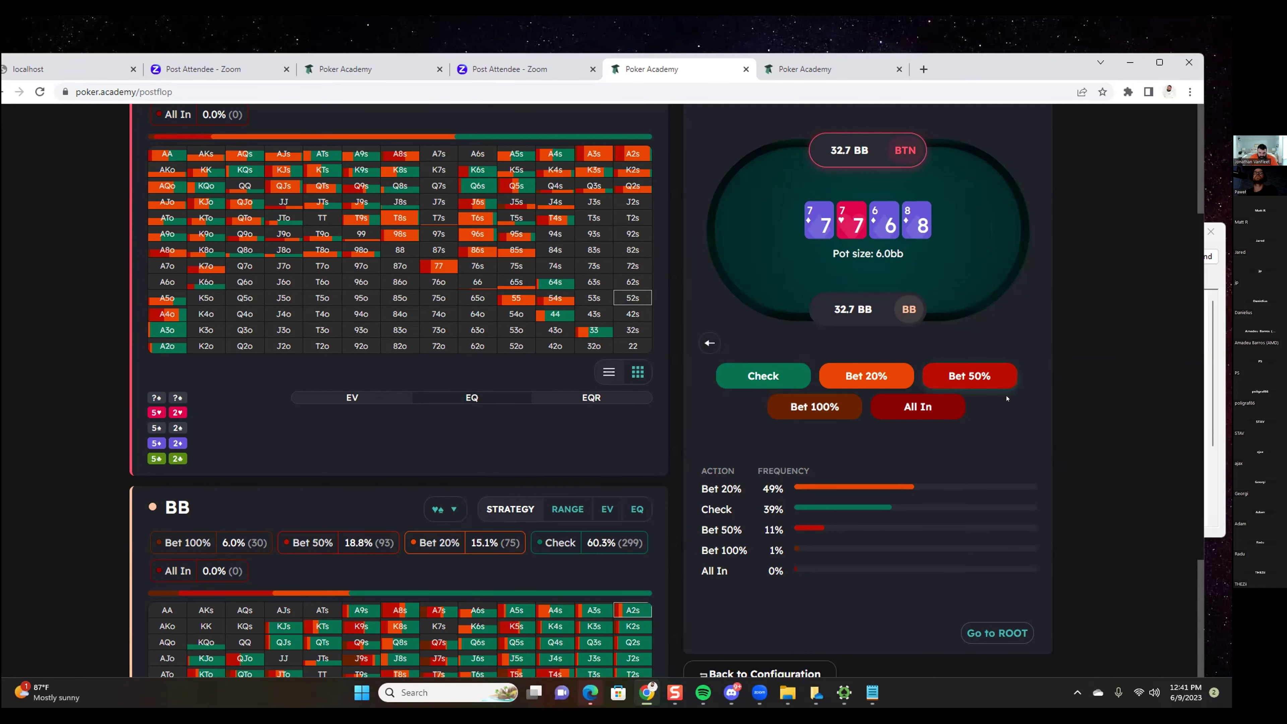
# Follow the BTN's turn Bet 50% and the BB's call to the Q♦ river, check with the BB and inspect the BTN's K4s.
pyautogui.click(970, 379)
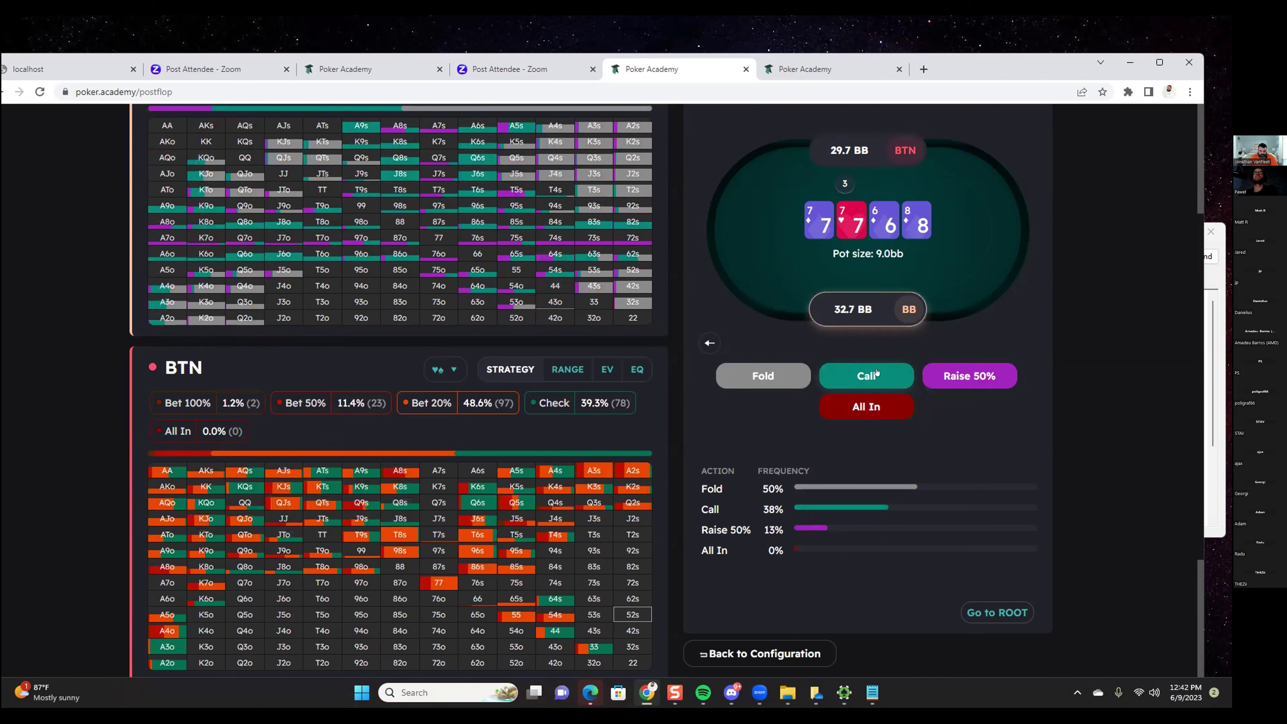
pyautogui.hotkey('alt', 'Tab')
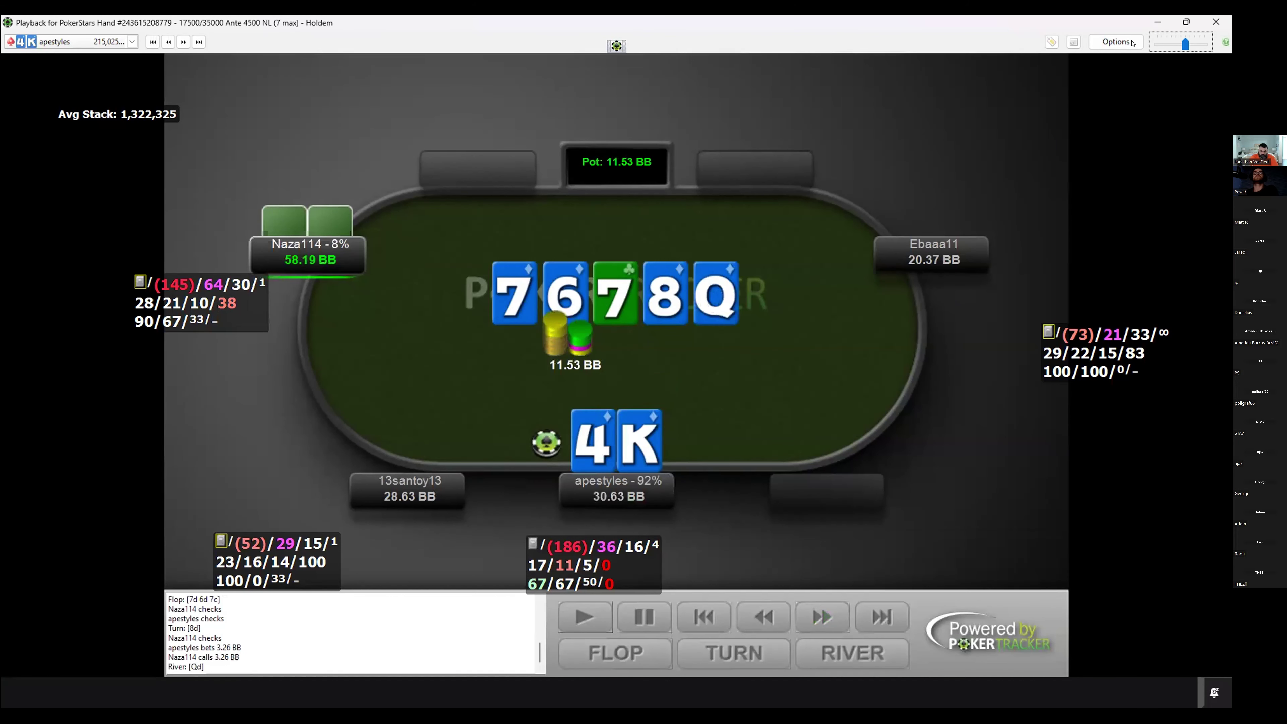
pyautogui.hotkey('alt', 'Tab')
pyautogui.click(464, 145)
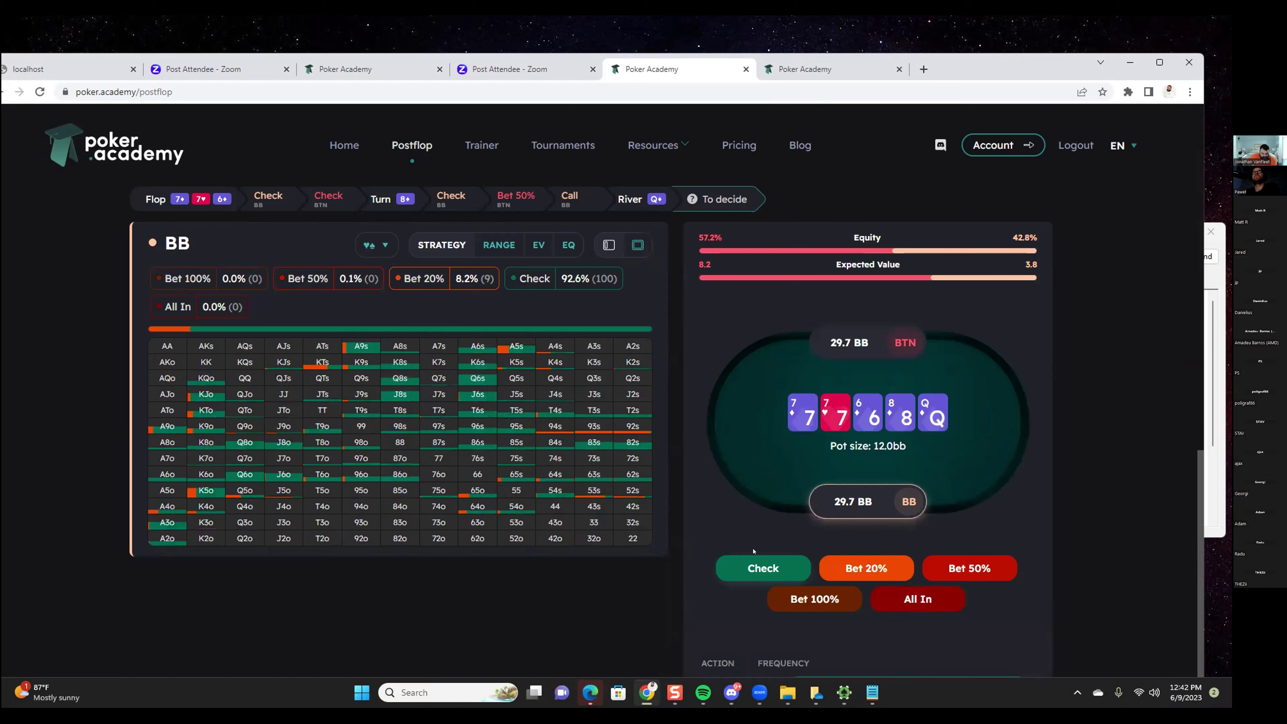
pyautogui.click(753, 564)
pyautogui.moveTo(551, 367)
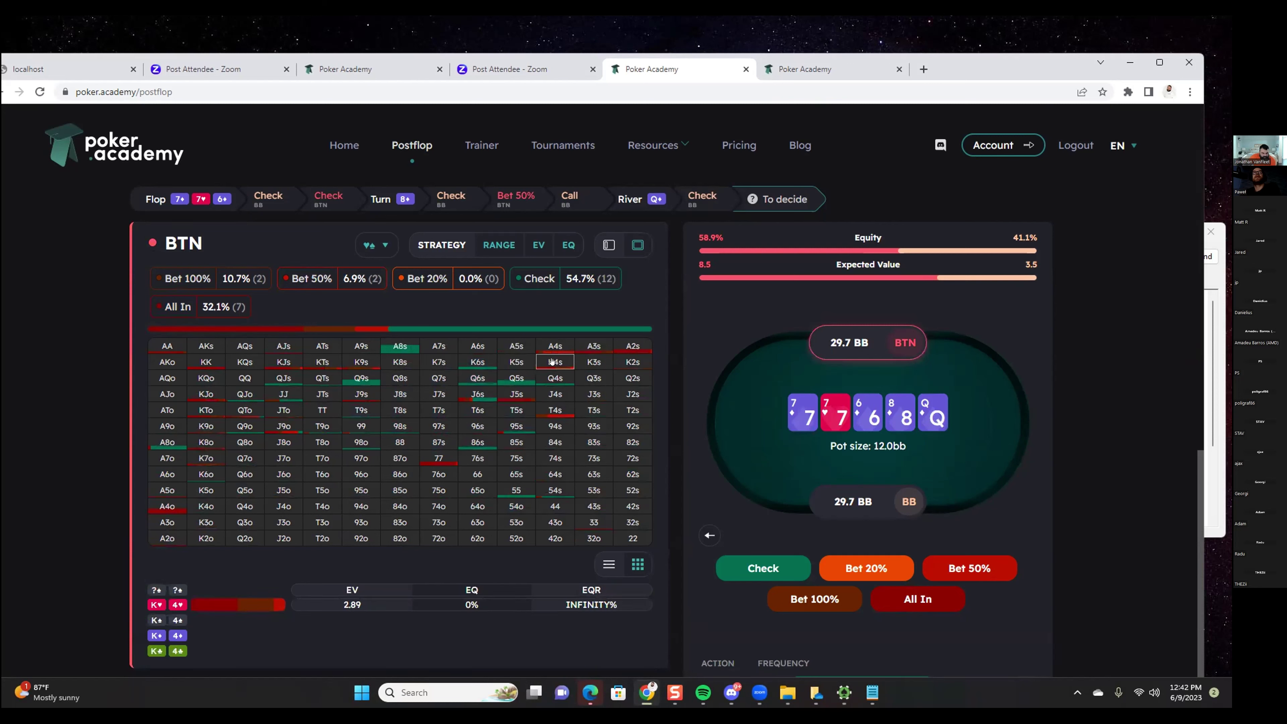
# Go back to the BTN's decision on the 8♦ turn and isolate its Bet 20% range.
pyautogui.click(455, 204)
pyautogui.click(509, 204)
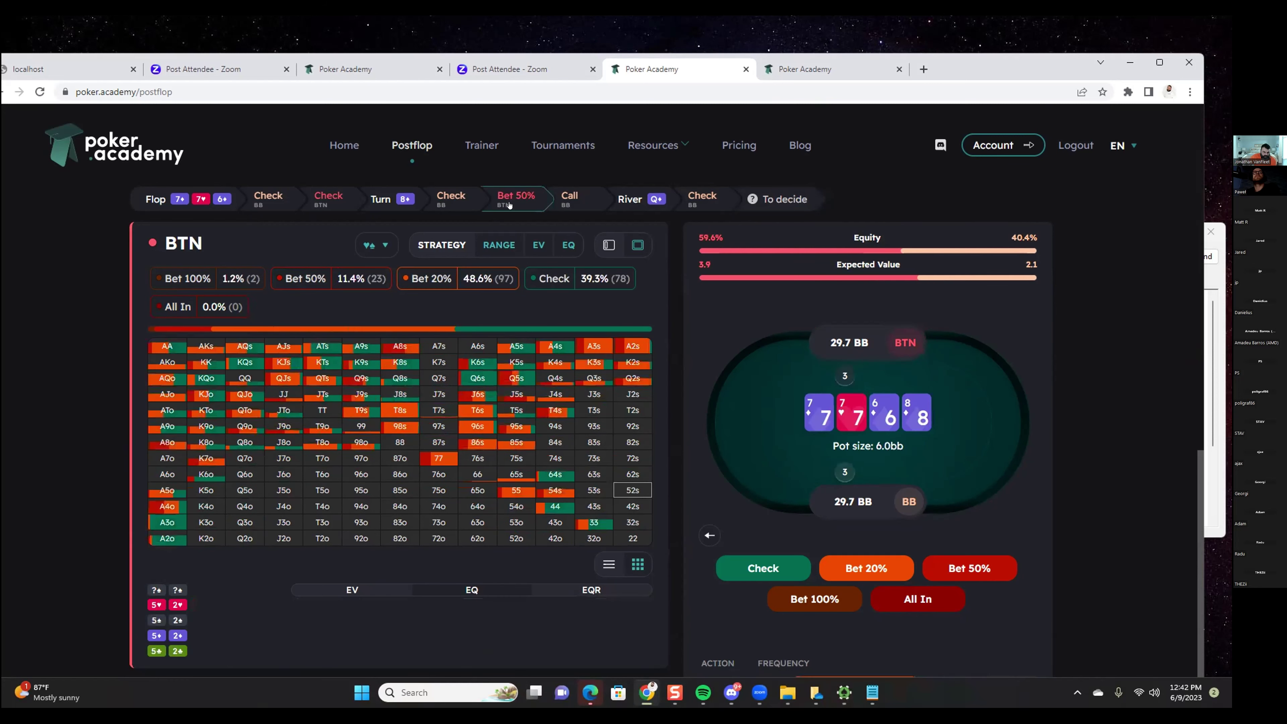
pyautogui.click(430, 279)
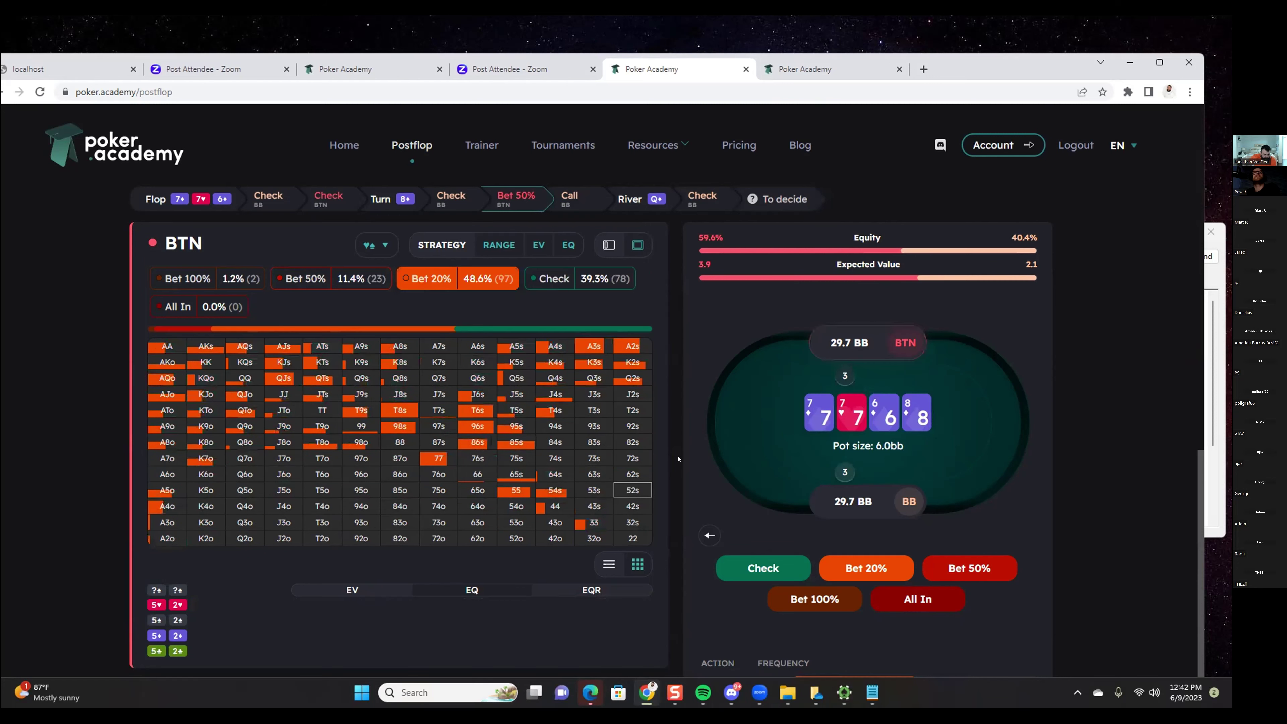
# Follow the BTN's Bet 20% on the 8♦ turn and the BB's call to the Q♦ river.
pyautogui.click(866, 568)
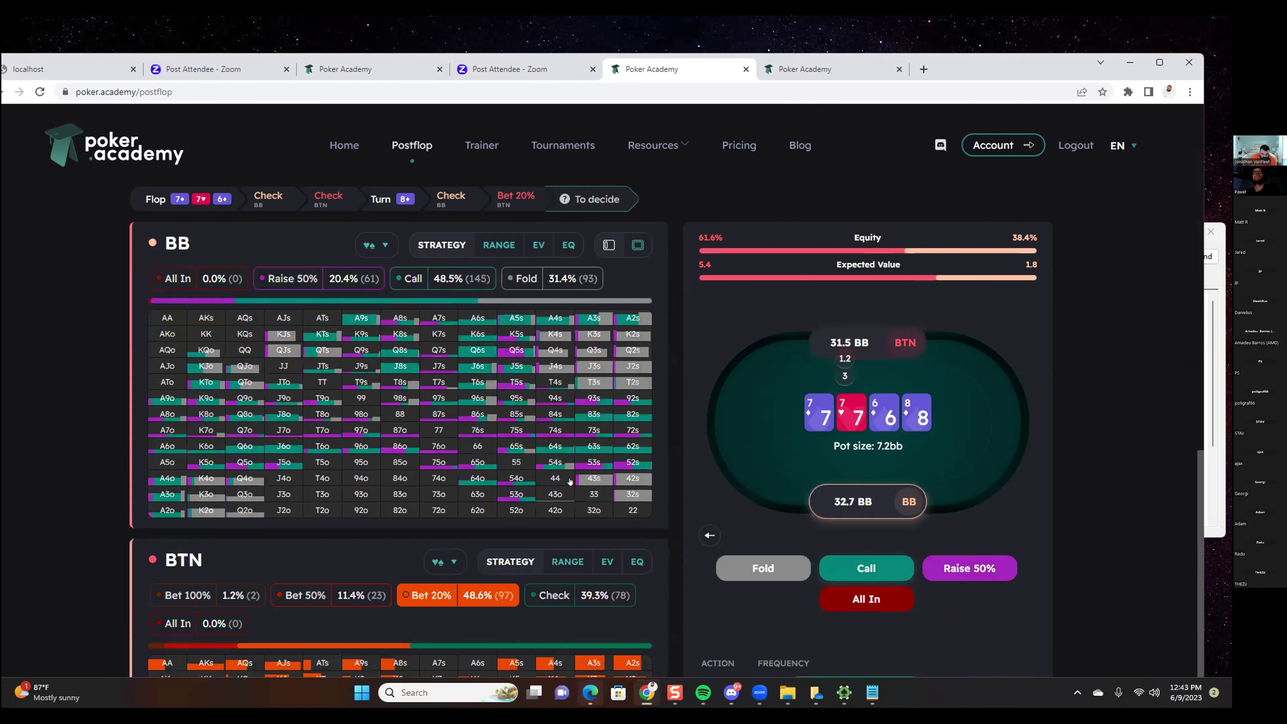
pyautogui.click(632, 494)
pyautogui.click(866, 568)
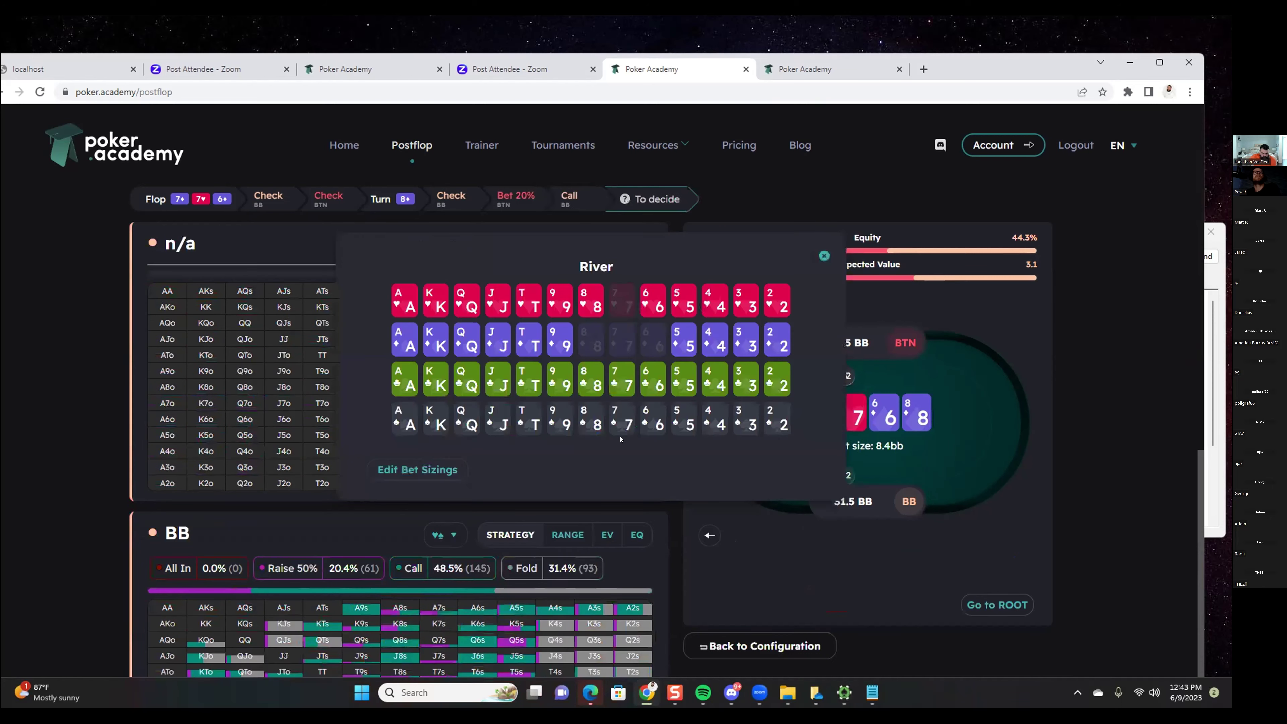
pyautogui.click(459, 346)
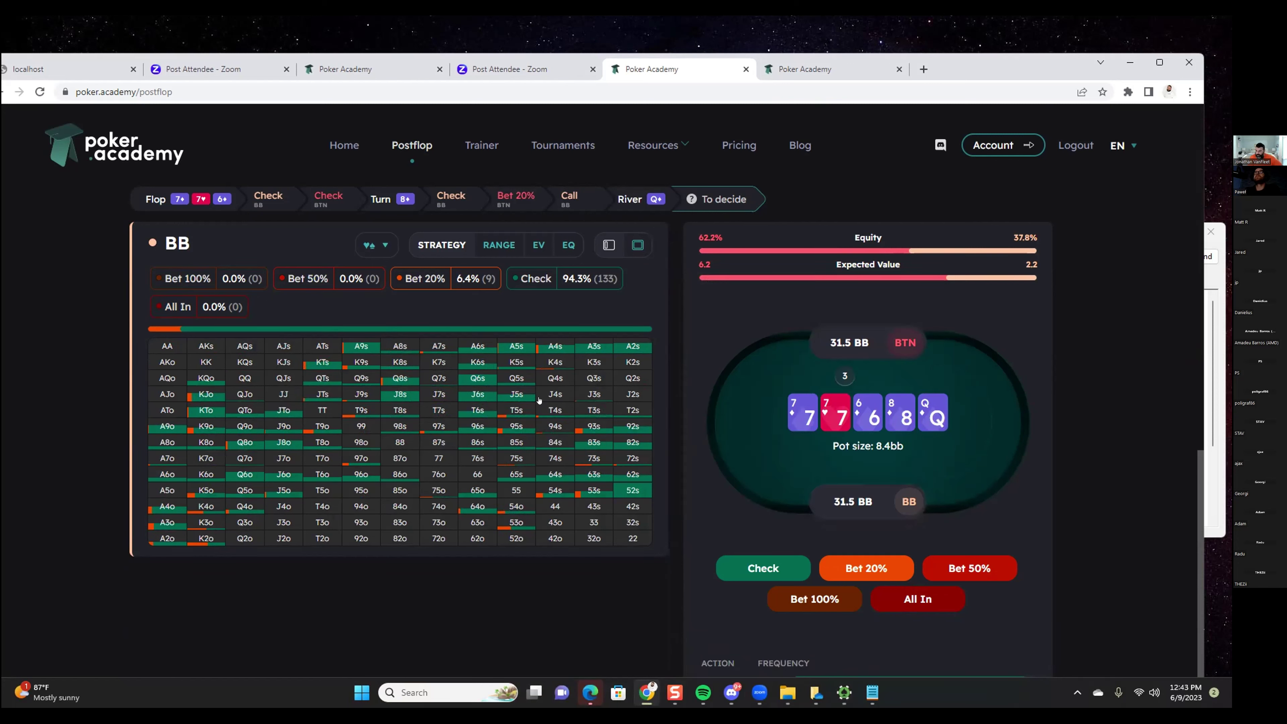
# Inspect the BB's river strategy for individual hands, including 82o, QTo and K6s.
pyautogui.click(593, 426)
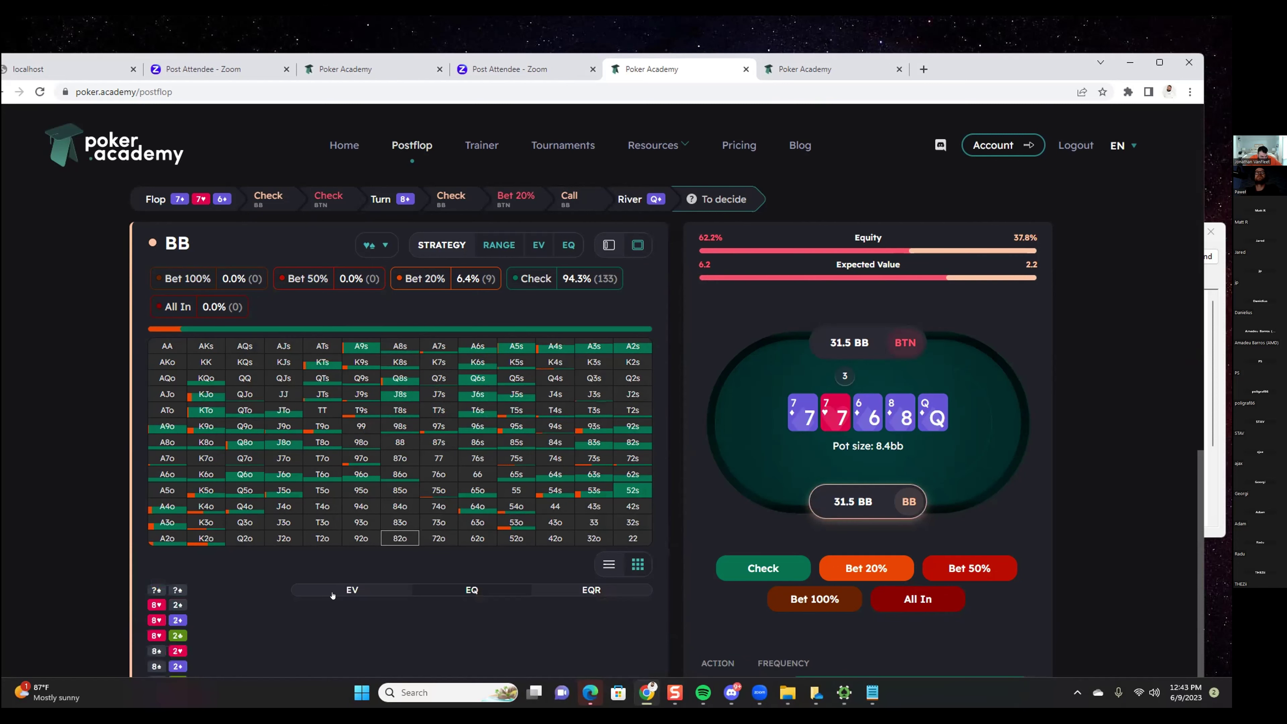
pyautogui.click(229, 413)
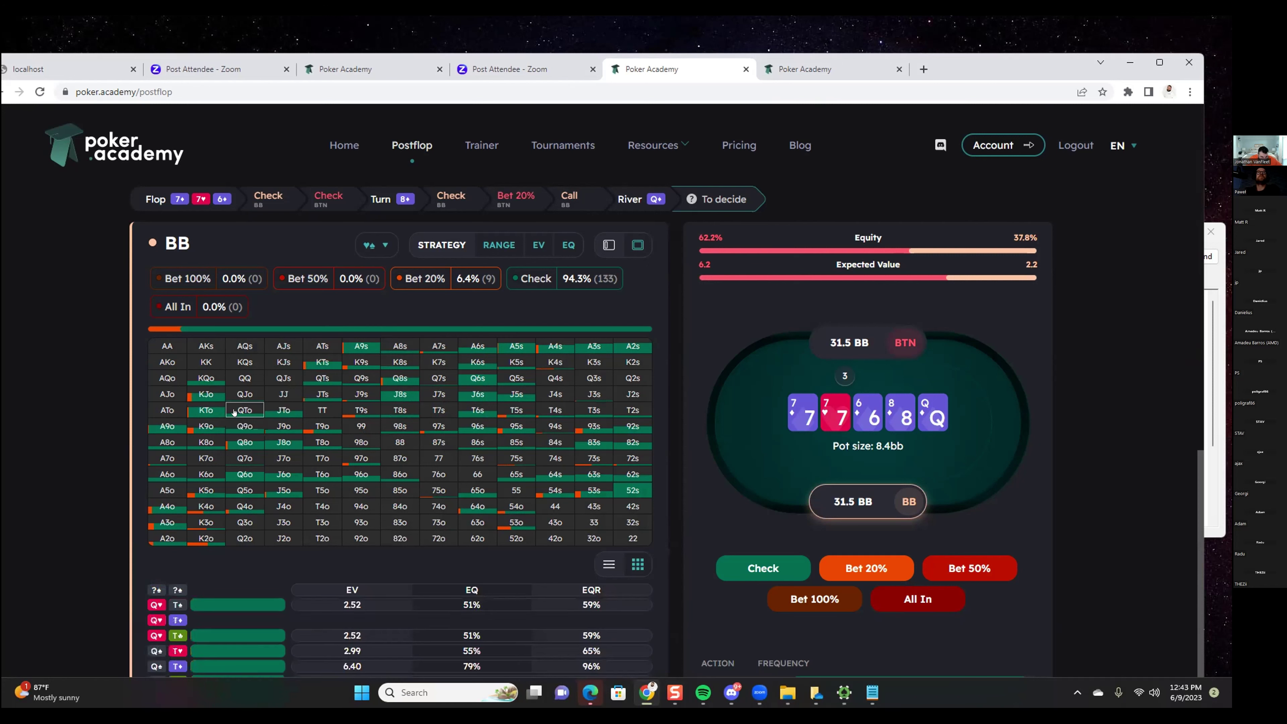
pyautogui.click(486, 361)
# Check the river with the BB, inspect the BTN's K4s and follow the BTN's All In.
pyautogui.click(752, 567)
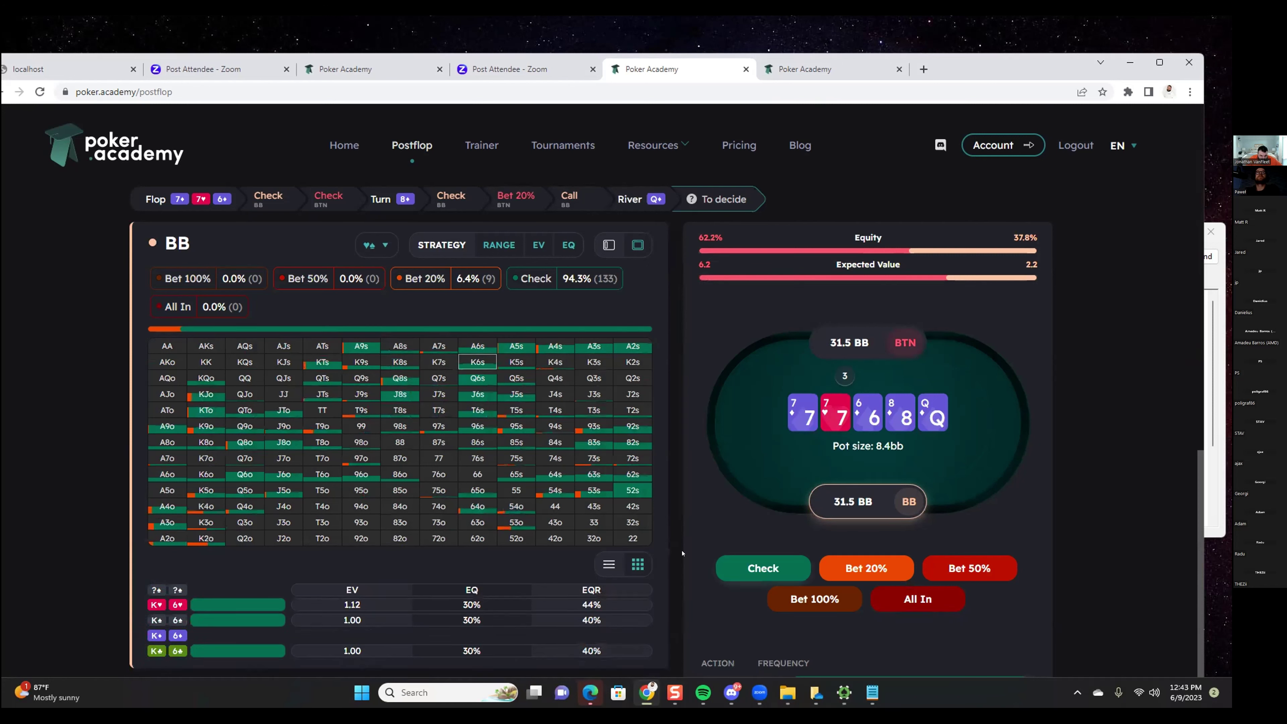
pyautogui.click(549, 360)
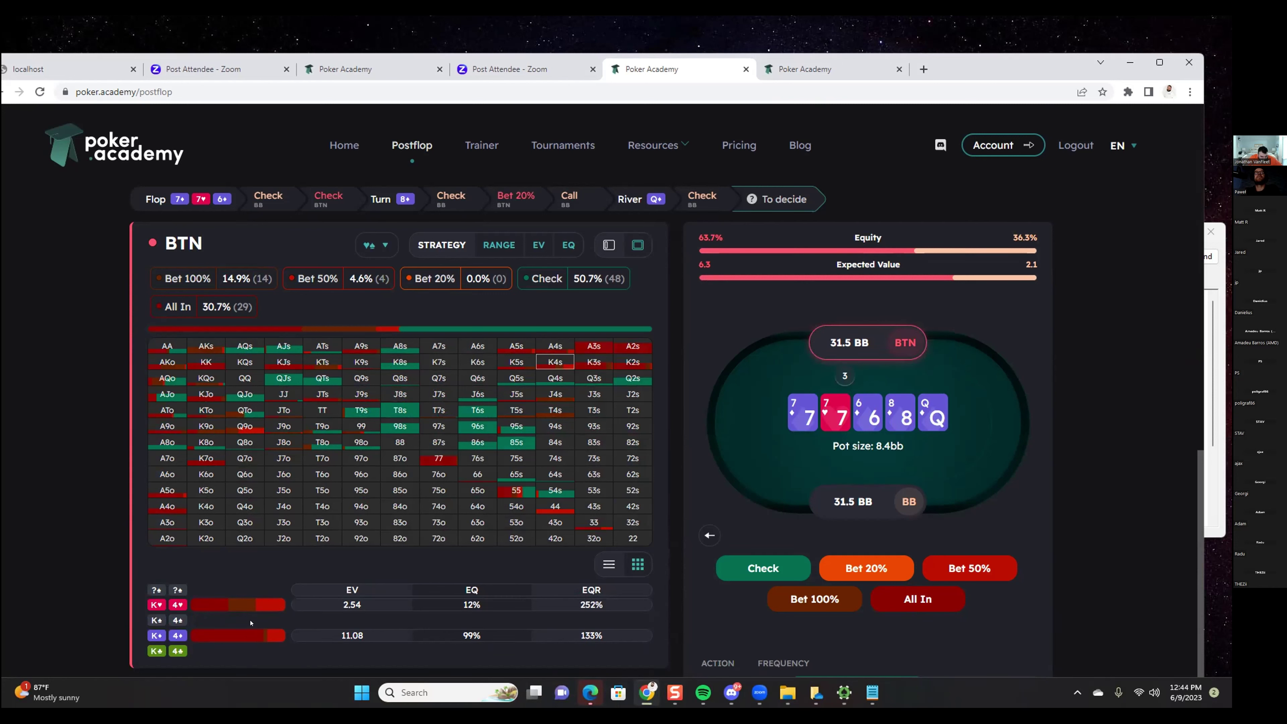
pyautogui.click(553, 361)
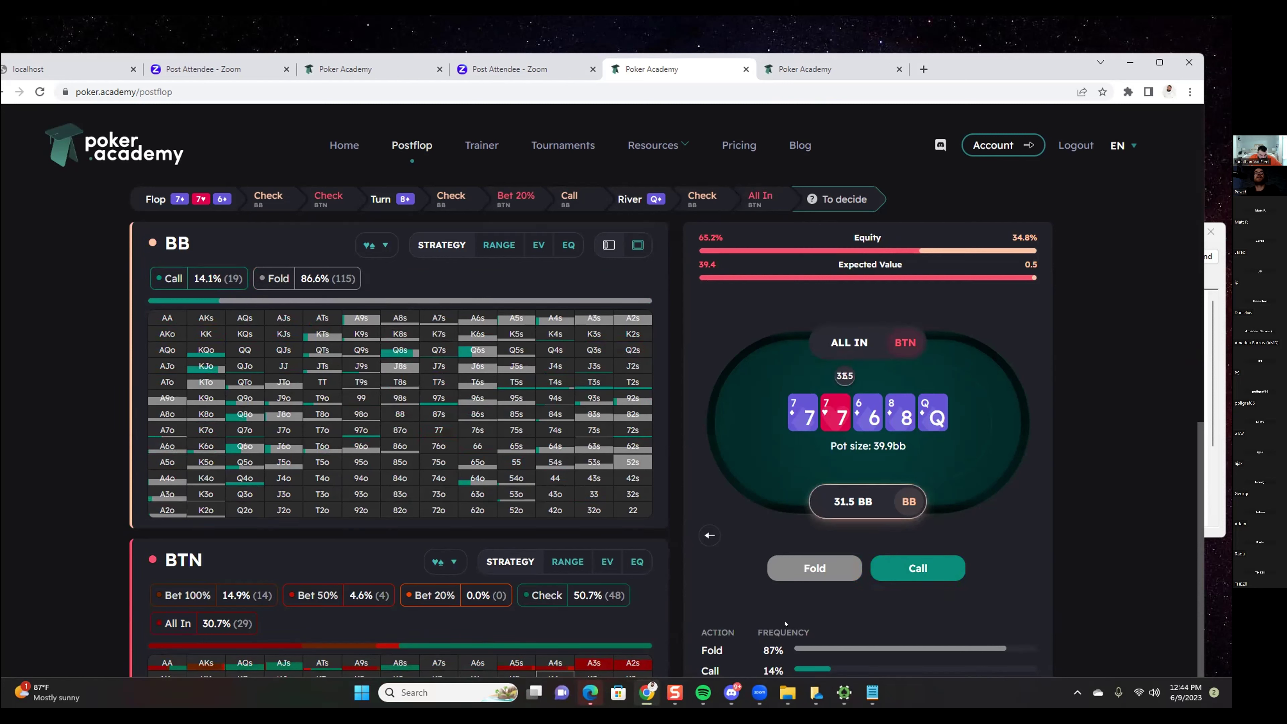
# Examine the BB's response to the river all-in with hands such as J8s, J9s, J5s and 93s.
pyautogui.click(400, 350)
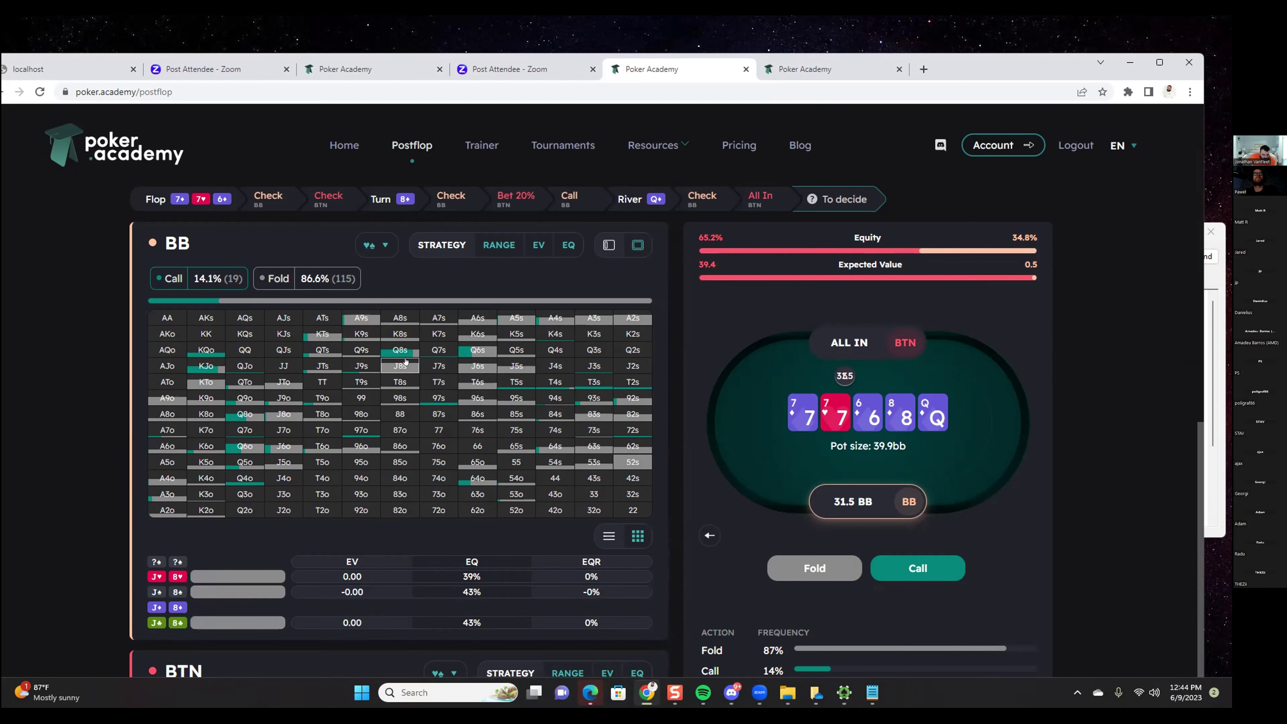
pyautogui.click(366, 366)
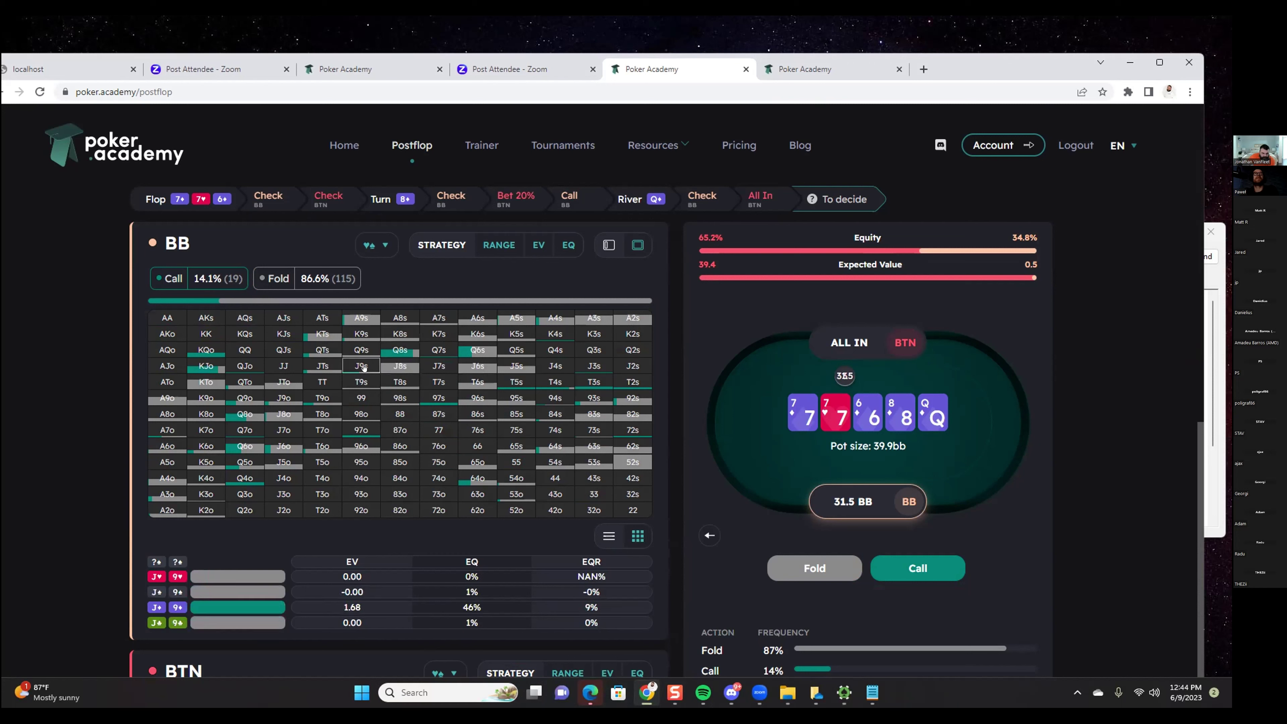
pyautogui.click(517, 367)
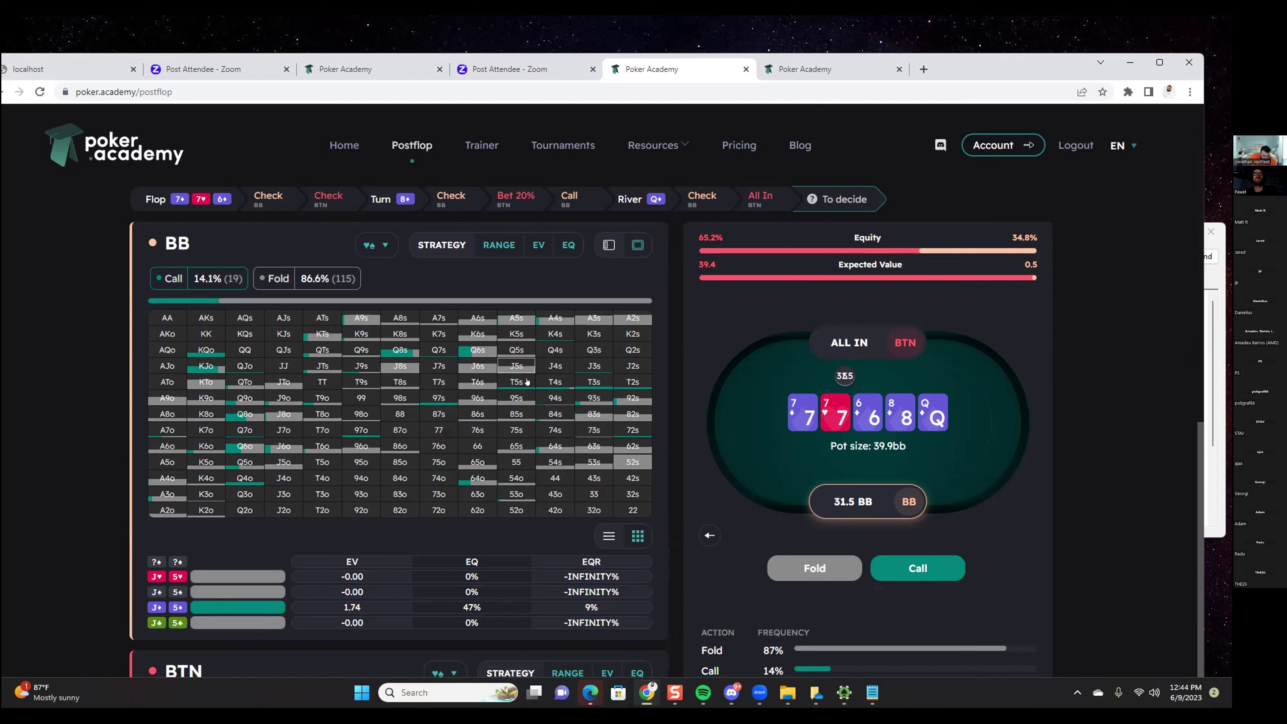
pyautogui.click(477, 318)
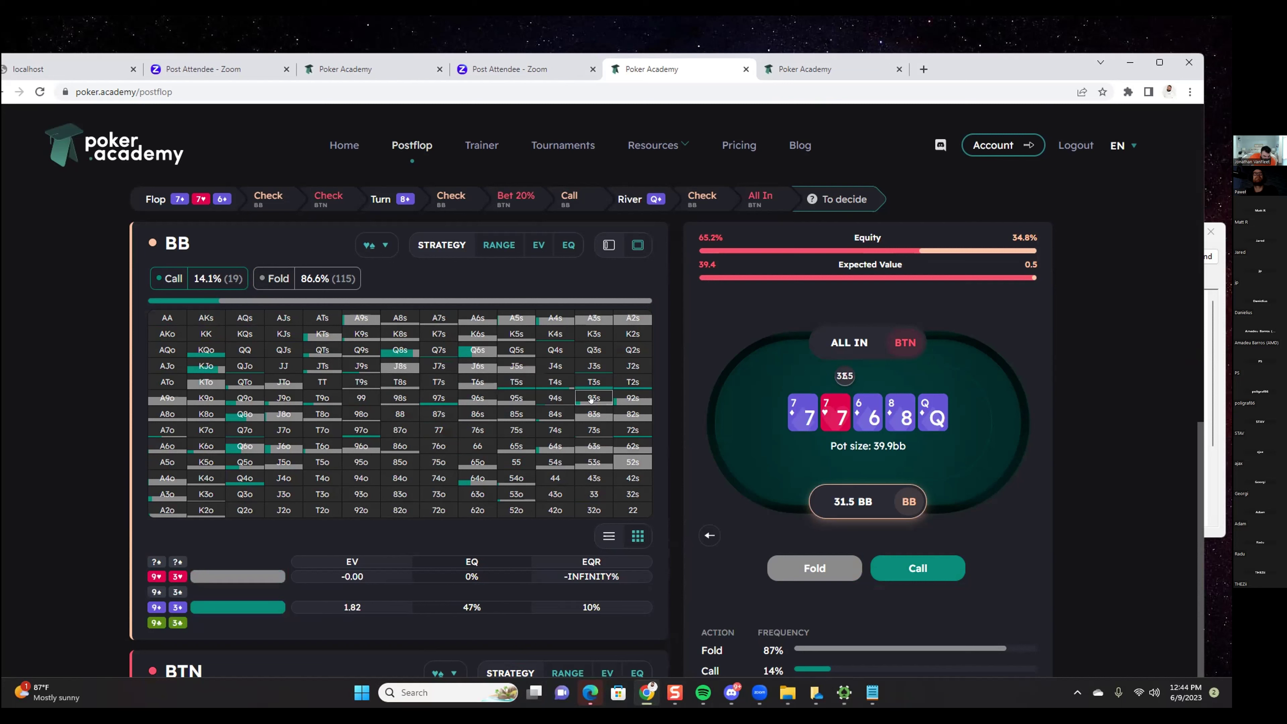
# Filter the BB's response to the all-in to suited diamond hands and inspect 65o.
pyautogui.click(365, 246)
pyautogui.click(334, 255)
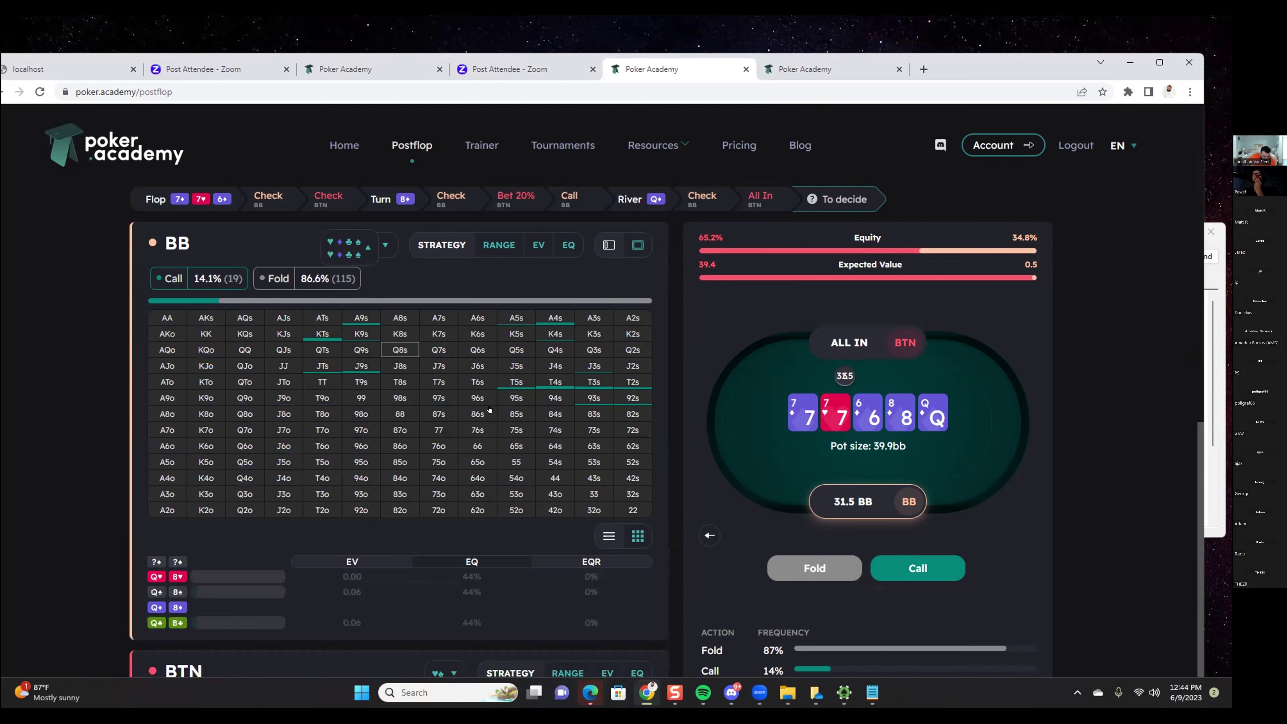
pyautogui.click(555, 446)
pyautogui.click(555, 478)
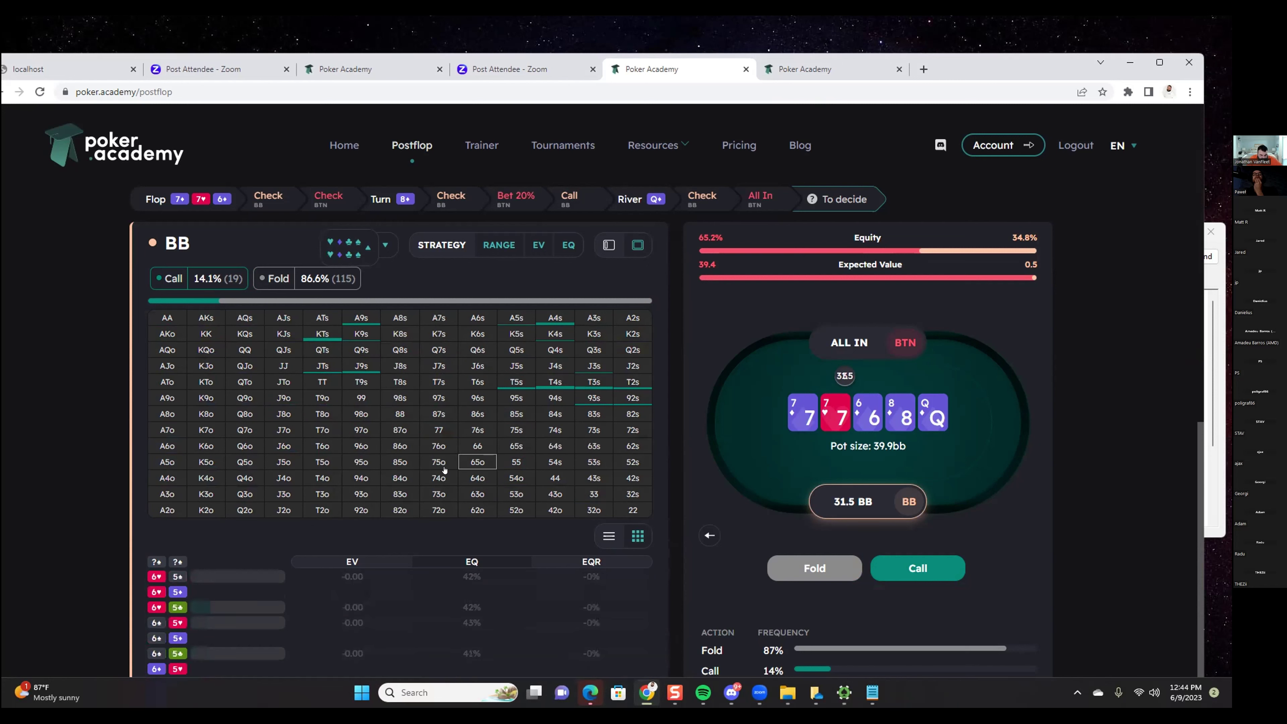
# Widen the BB's suit filter to offsuit hands holding a diamond and inspect A9s, J6o, Q5o and Q4o.
pyautogui.click(361, 317)
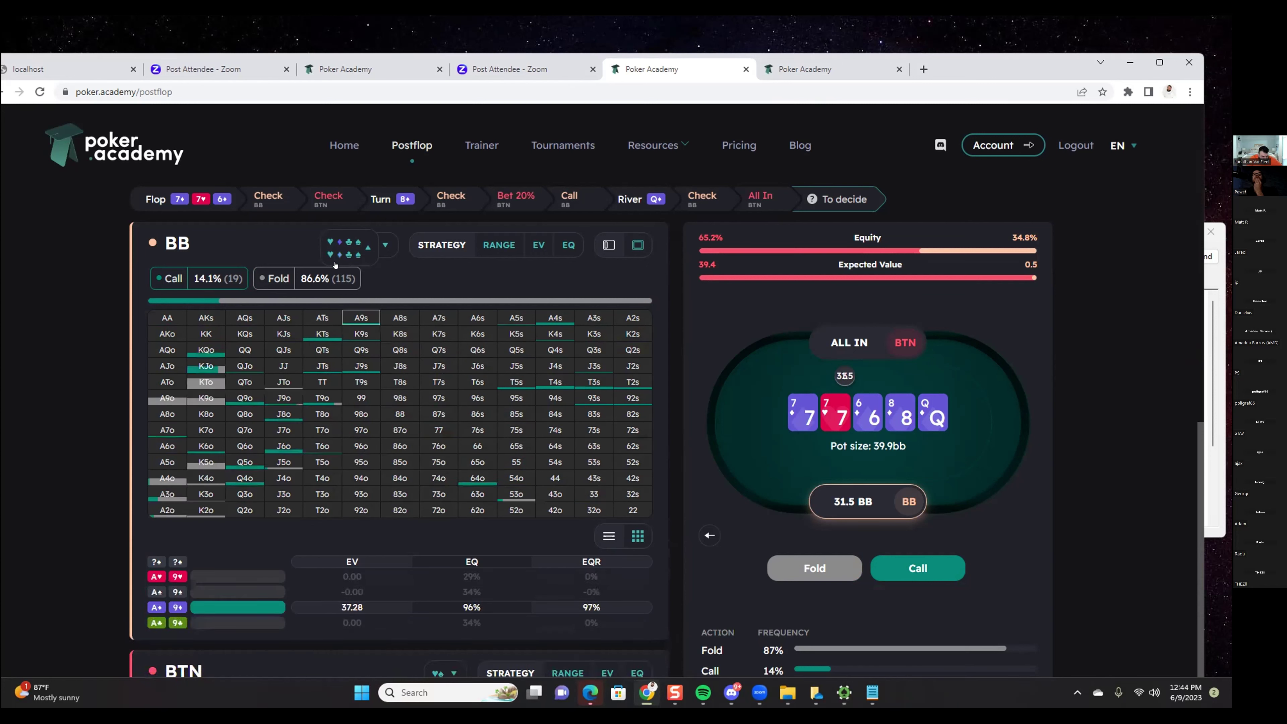
pyautogui.click(322, 445)
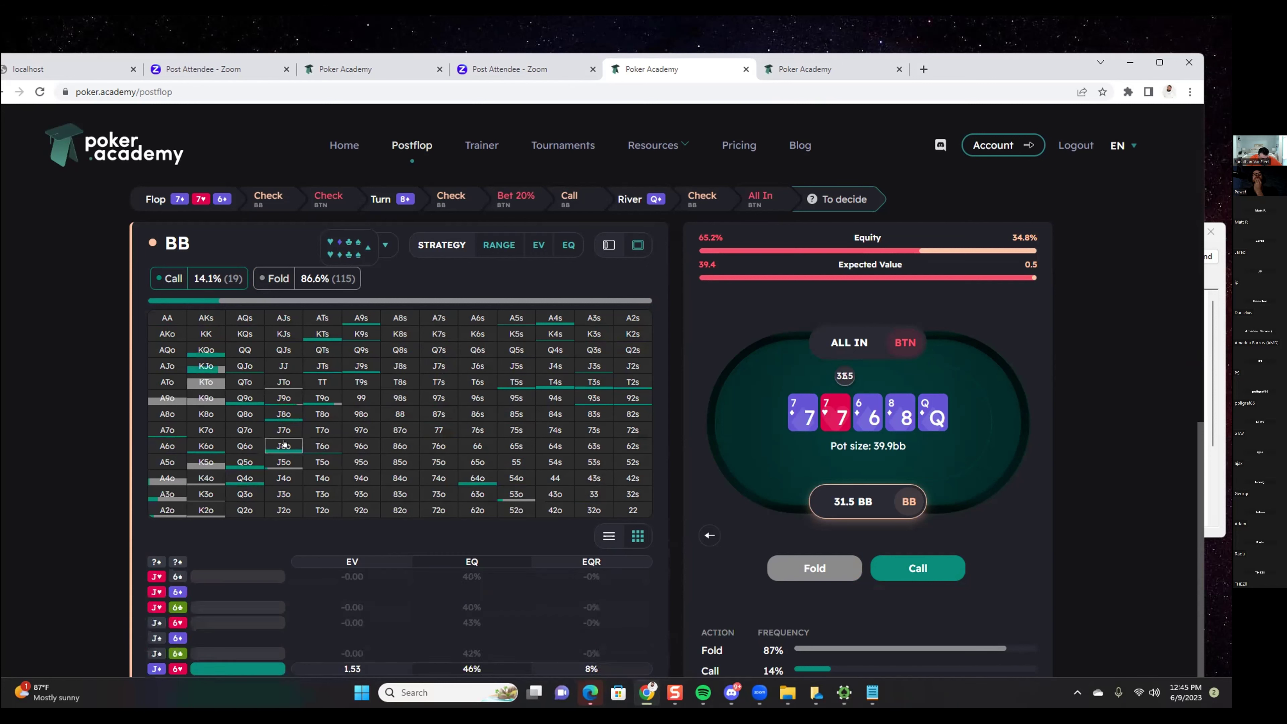
pyautogui.click(249, 461)
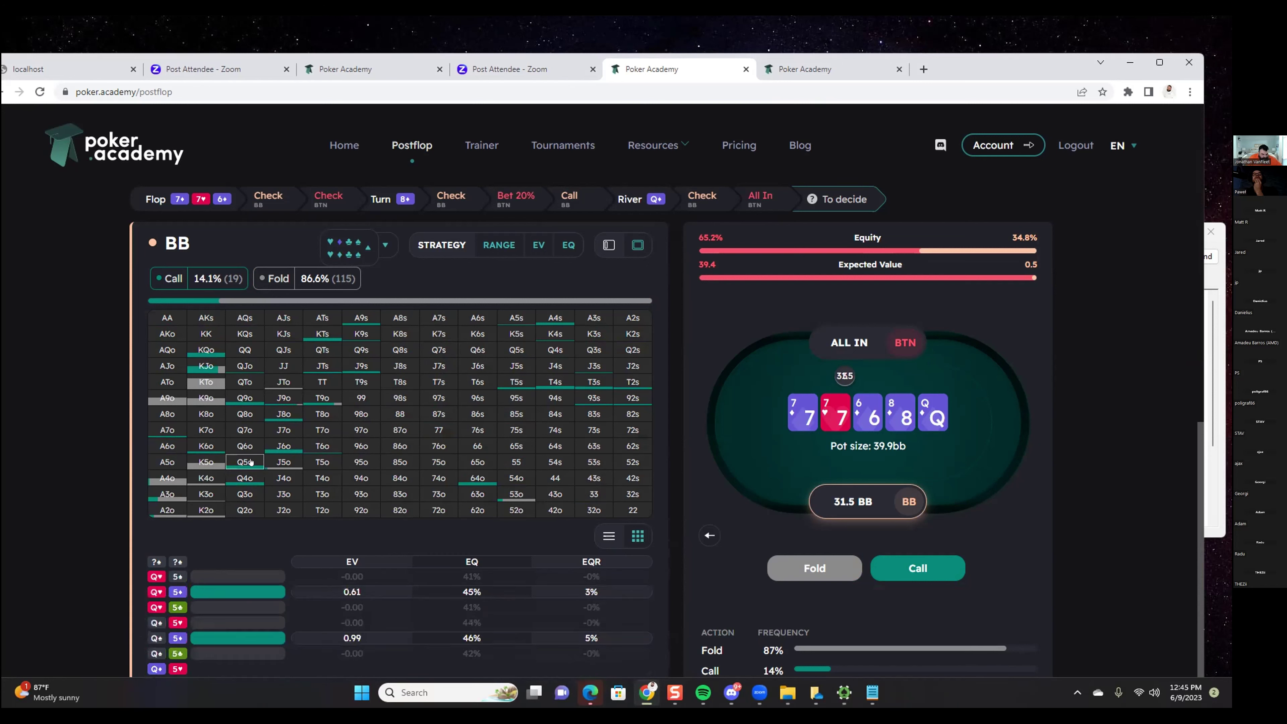
pyautogui.click(245, 478)
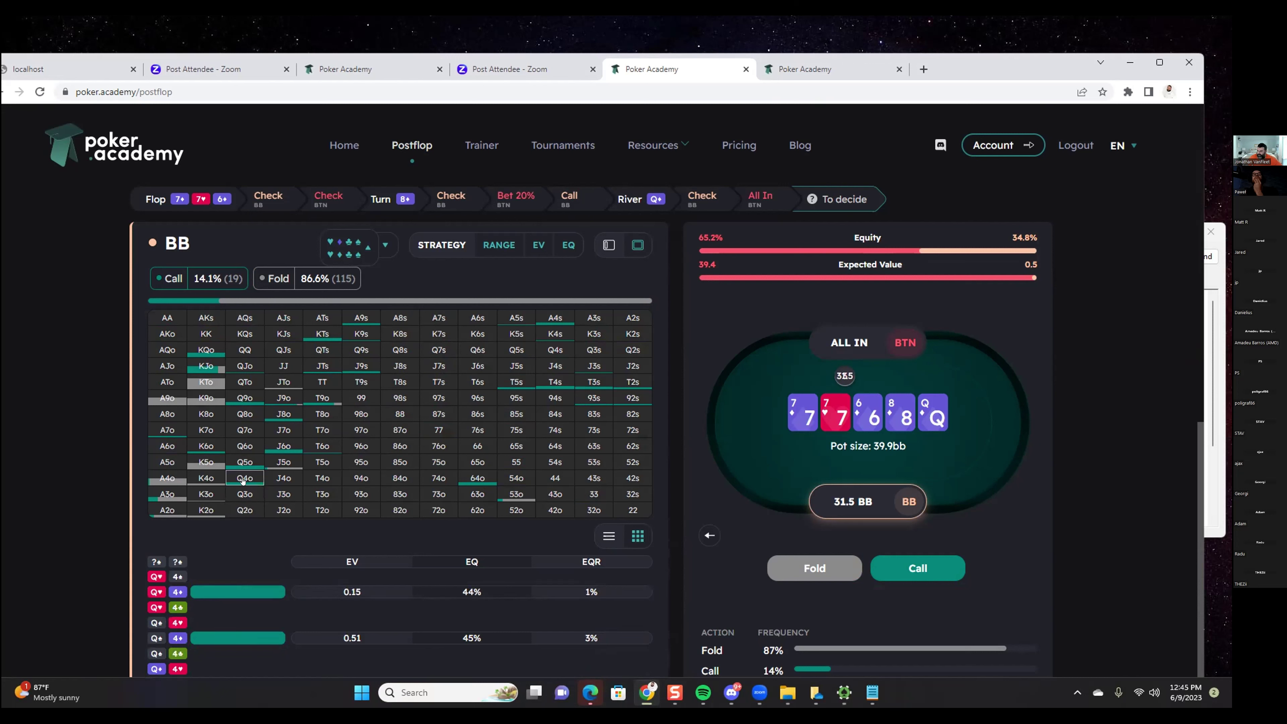
pyautogui.click(360, 318)
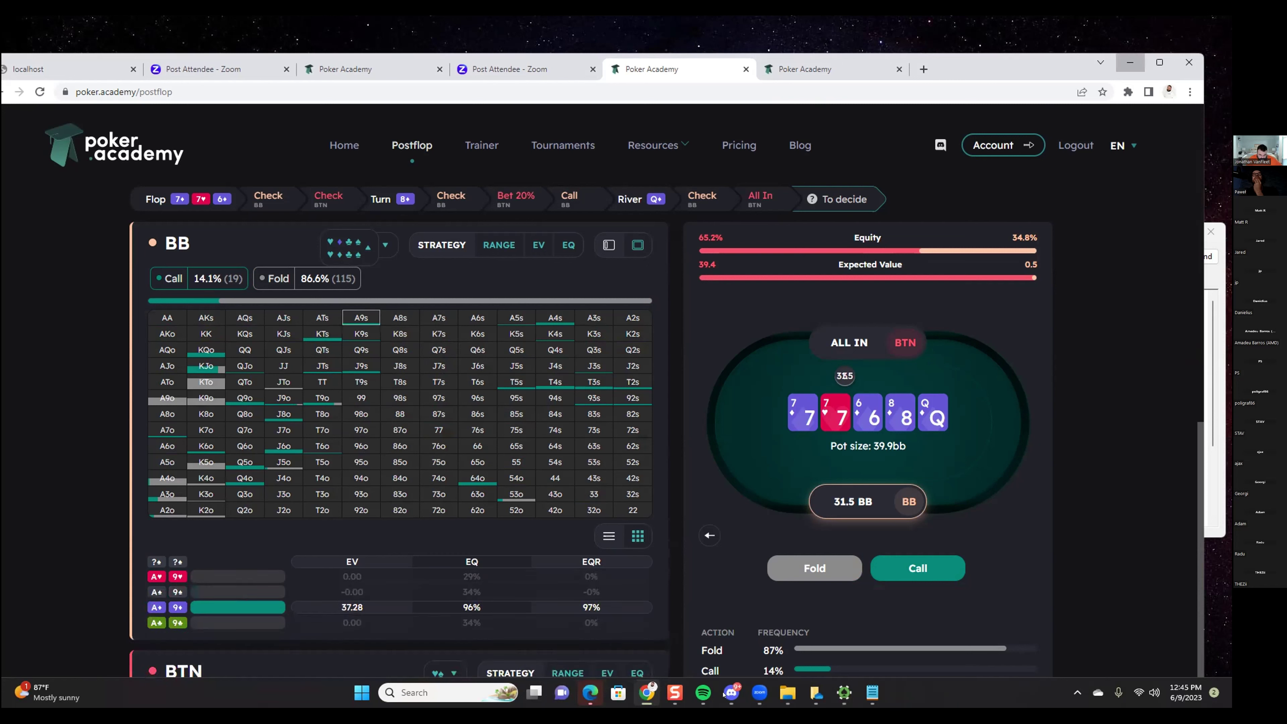
# Switch to the PokerTracker replayer and review the K♦4♦ hand from the BTN's 8♦ turn decision through the Q♦ river check.
pyautogui.click(824, 695)
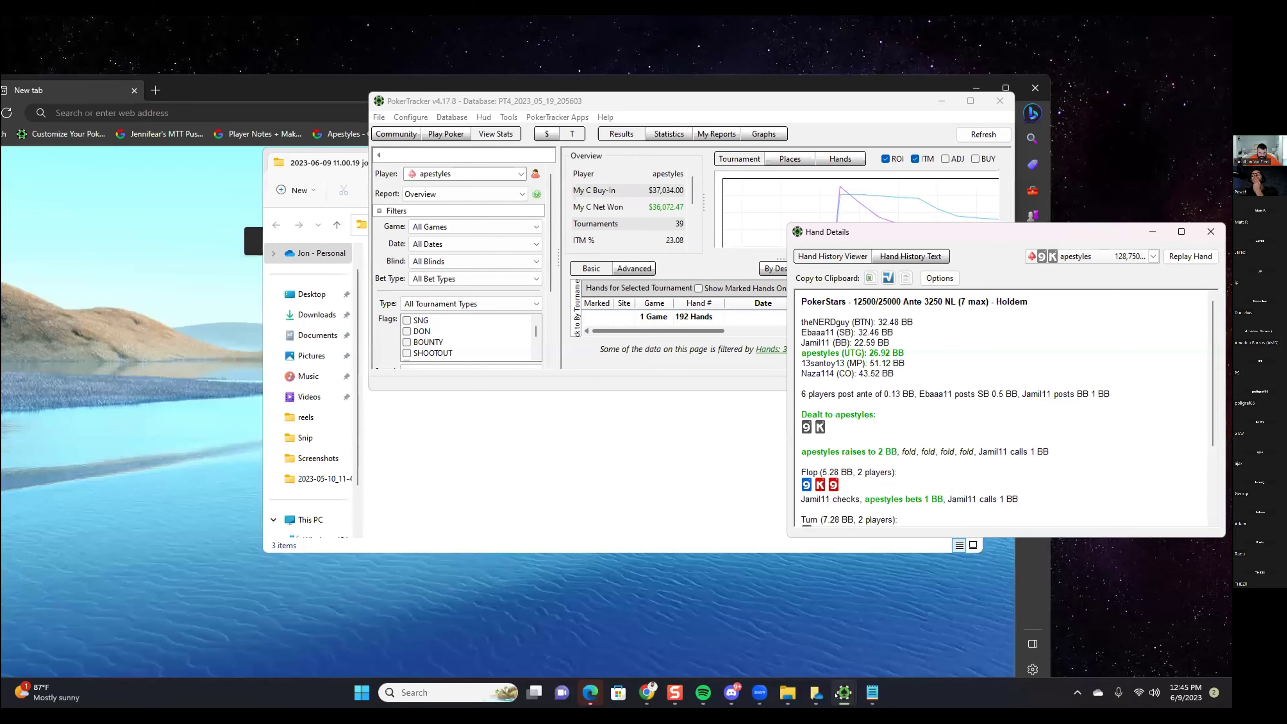
pyautogui.moveTo(842, 693)
pyautogui.click(864, 628)
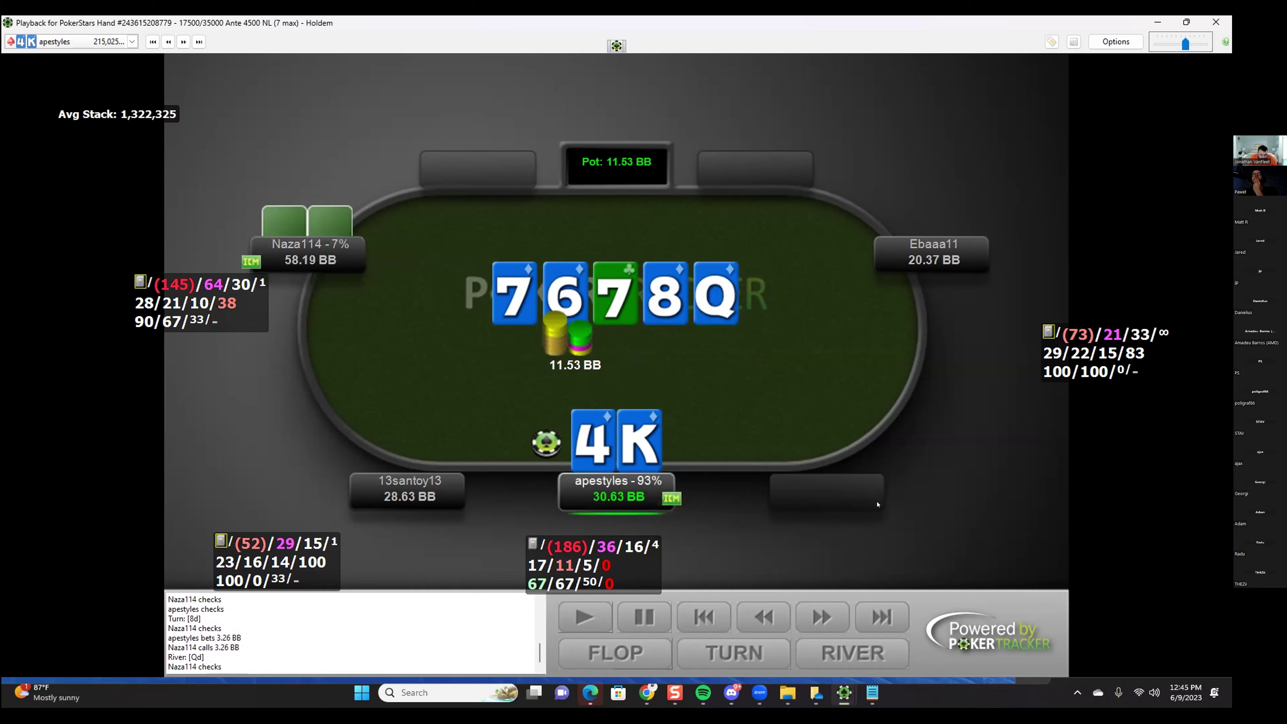
pyautogui.press('Left')
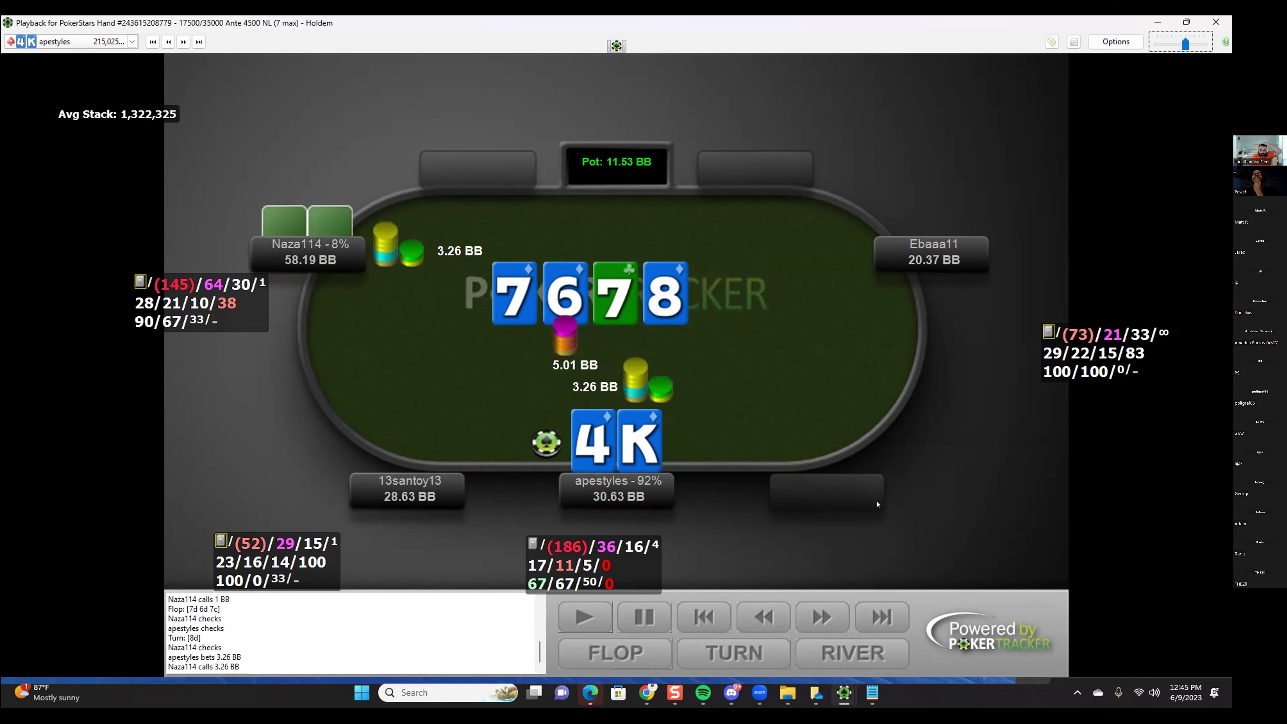
pyautogui.press('Left')
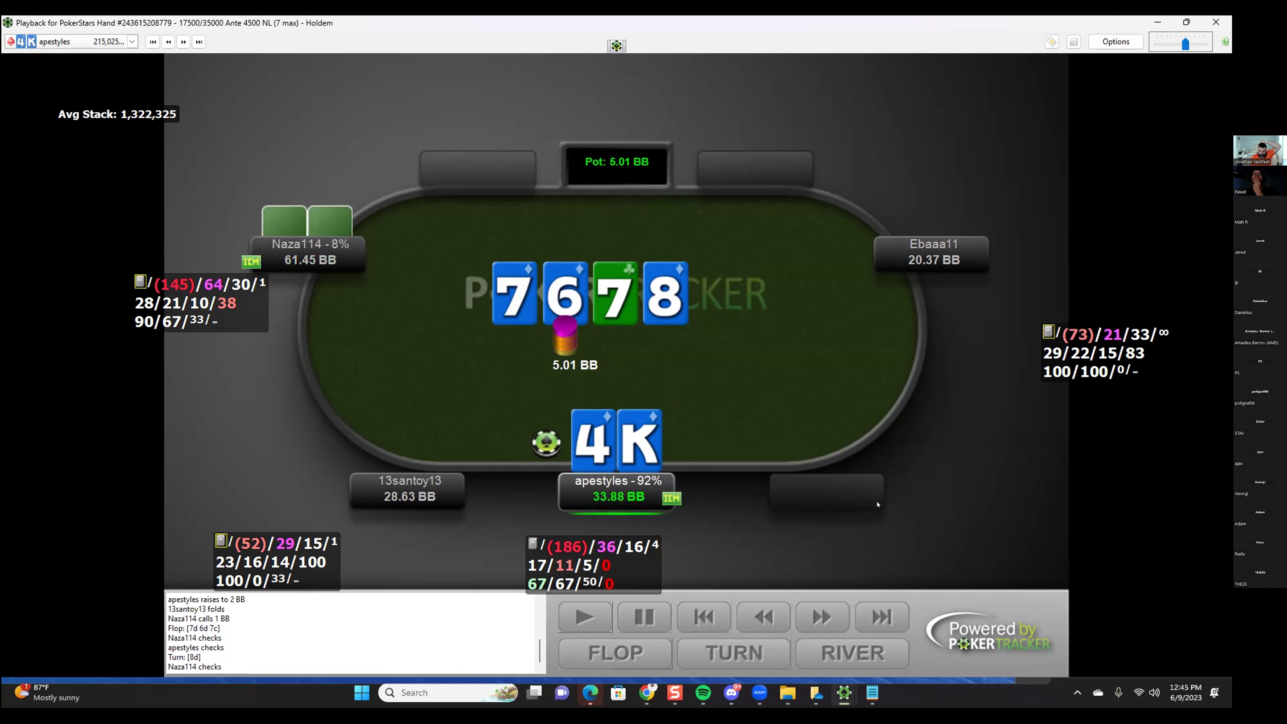
pyautogui.press('Right')
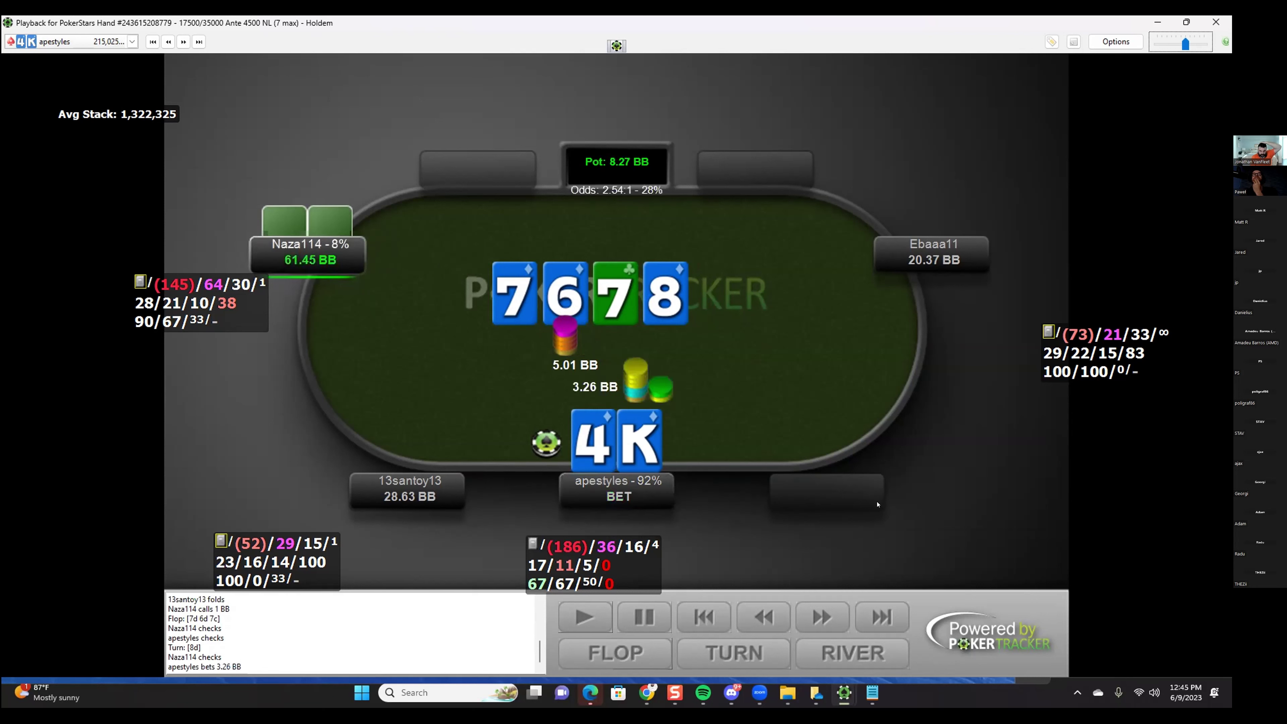
pyautogui.press('Right')
pyautogui.press('Right')
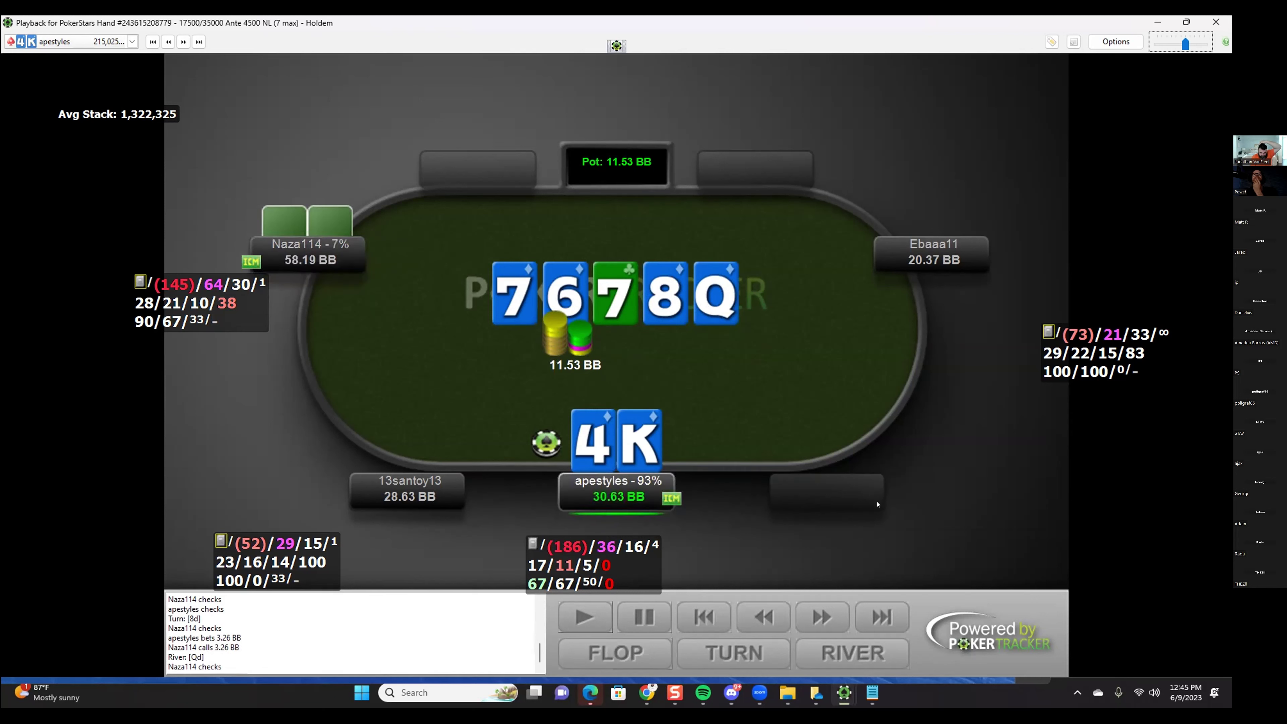
# Advance to the next hand, K♥T♦ in the small blind, and replay it through the J♦9♥8♣ flop to the 4♥ turn.
pyautogui.press('Right')
pyautogui.press('Right')
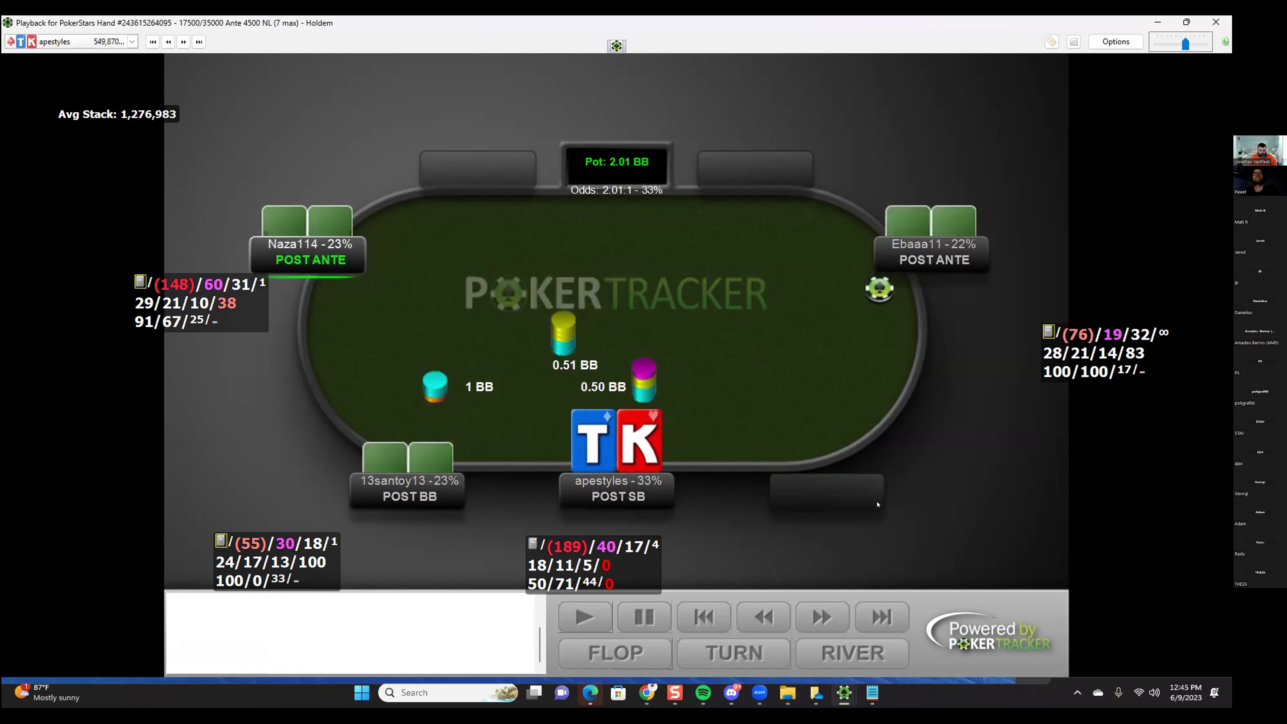
pyautogui.press('Right')
pyautogui.press('Right')
pyautogui.press('Right')
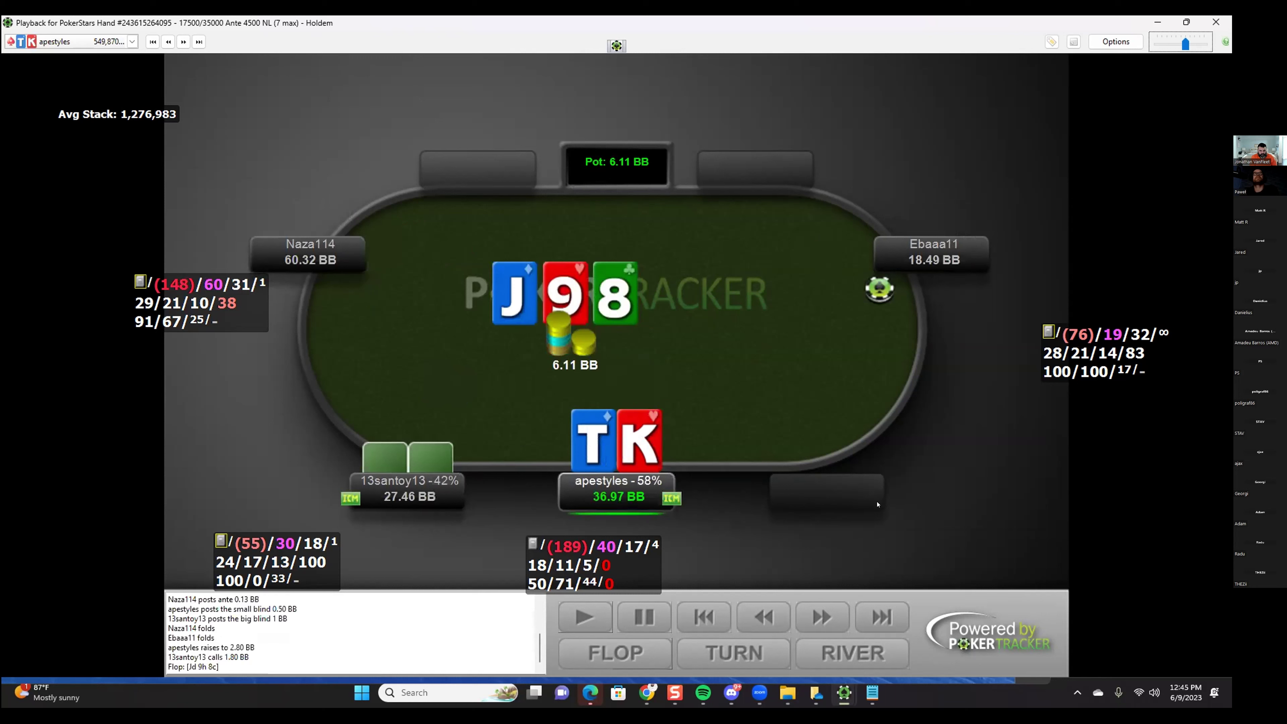
pyautogui.press('Right')
pyautogui.press('Right')
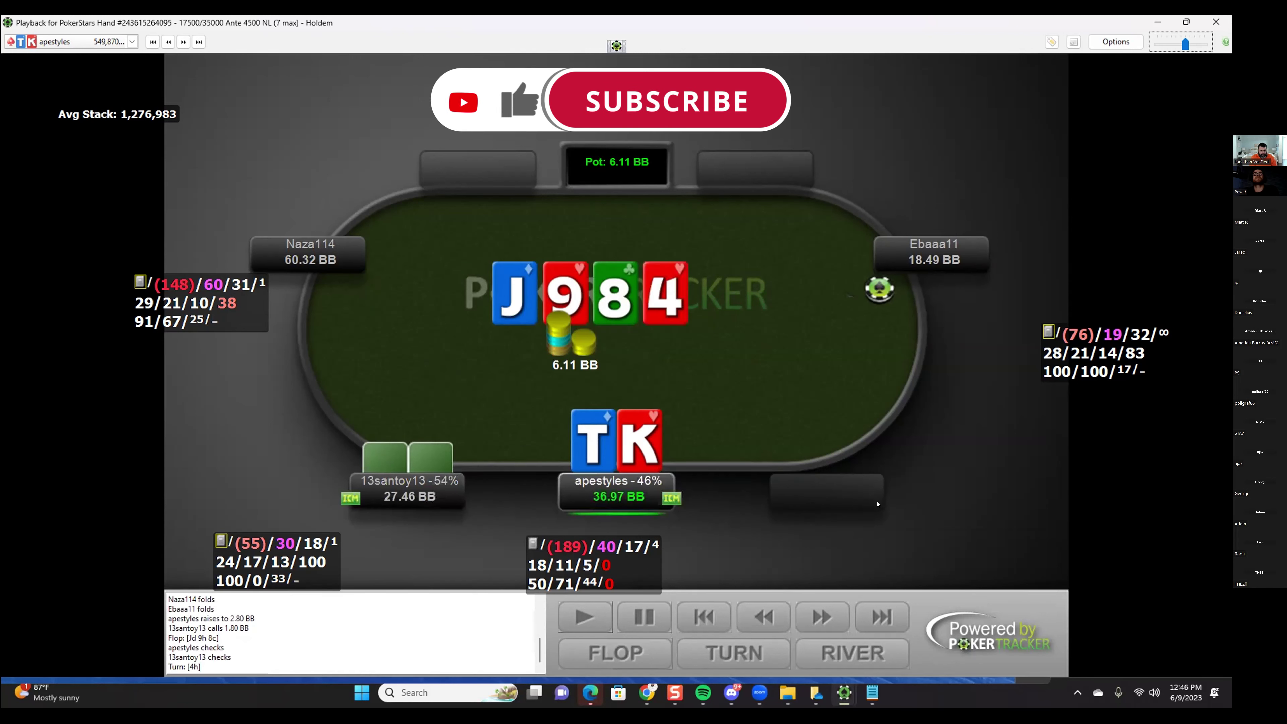
# Replay the hero's 4.36 BB turn bet and 8.16 BB bet on the 7♦ river, and return to the 4♥ turn decision.
pyautogui.press('Right')
pyautogui.press('Right')
pyautogui.press('Right')
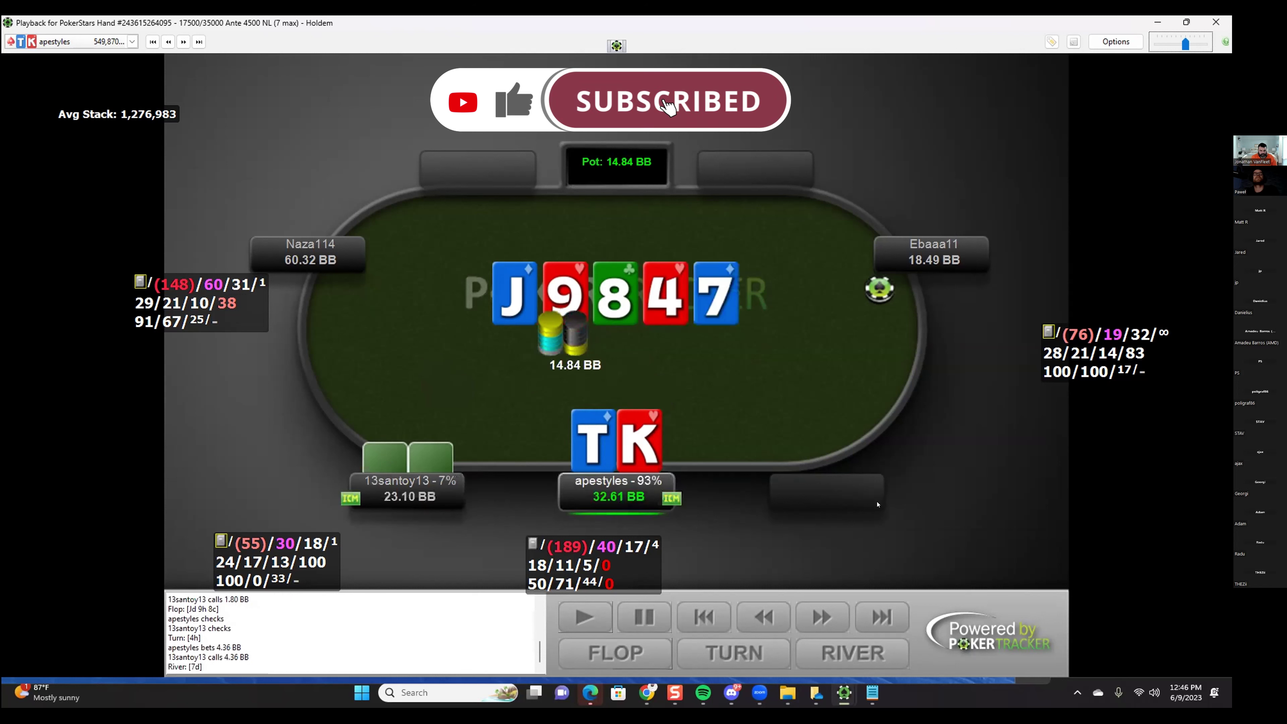
pyautogui.press('Right')
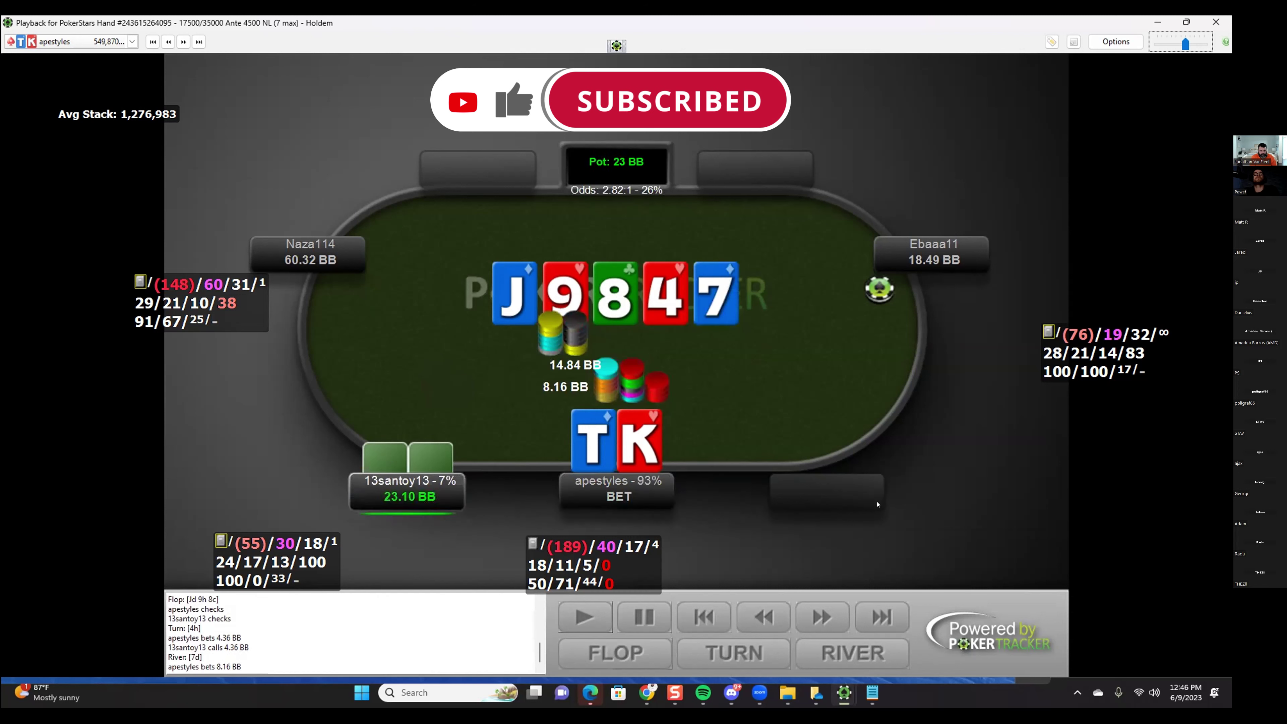
pyautogui.press('Right')
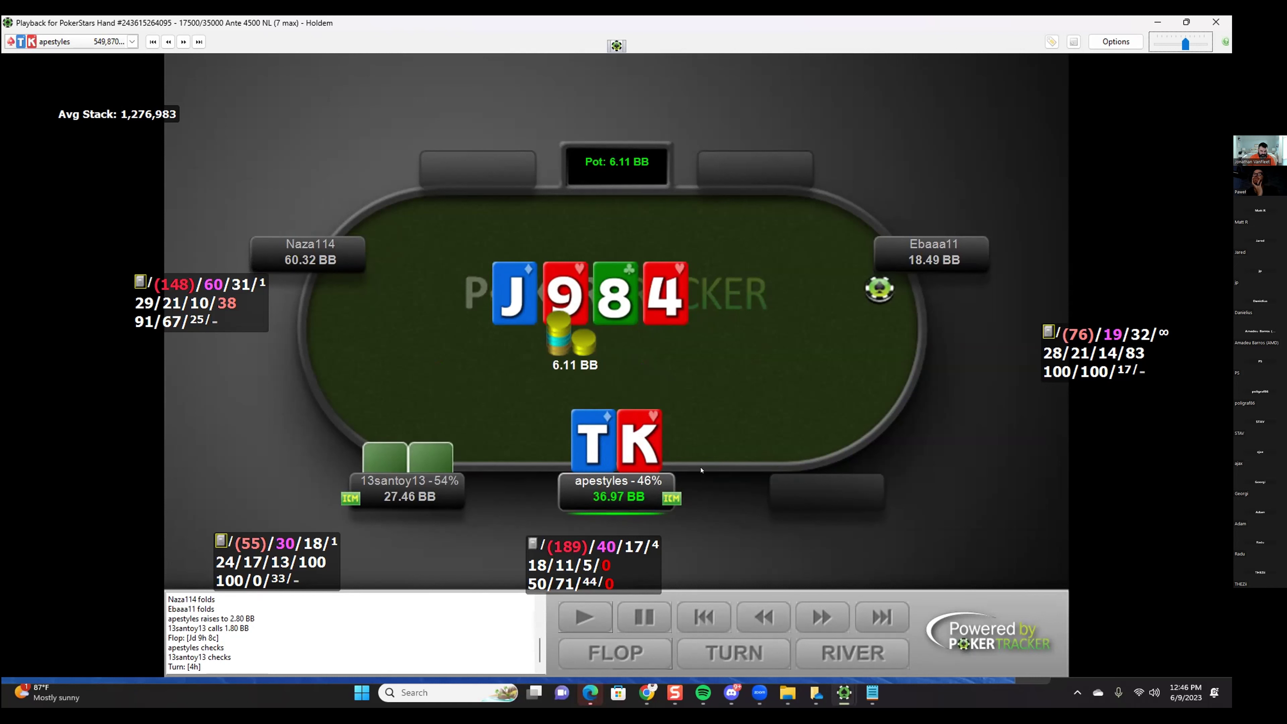
# Switch to Poker Academy in Chrome and go back from the postflop solution to the tournament preflop chart filters.
pyautogui.moveTo(647, 693)
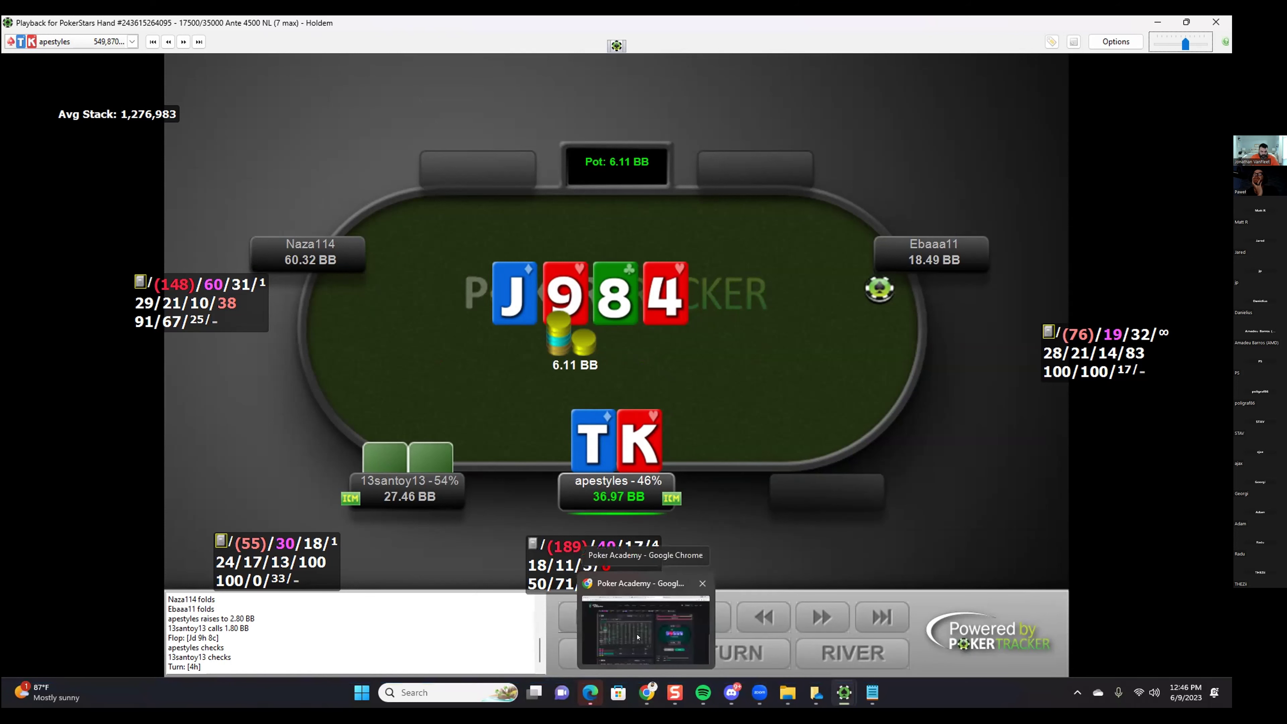
pyautogui.hotkey('alt', 'Tab')
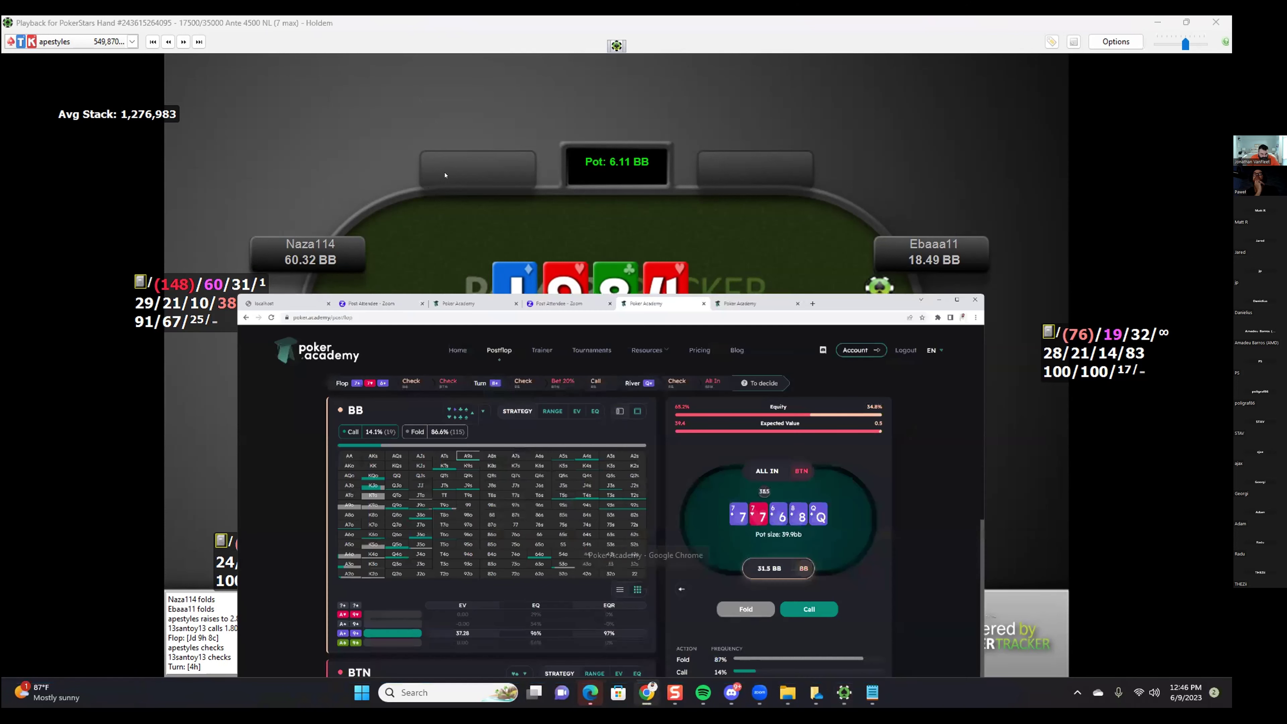
pyautogui.hotkey('alt', 'Left')
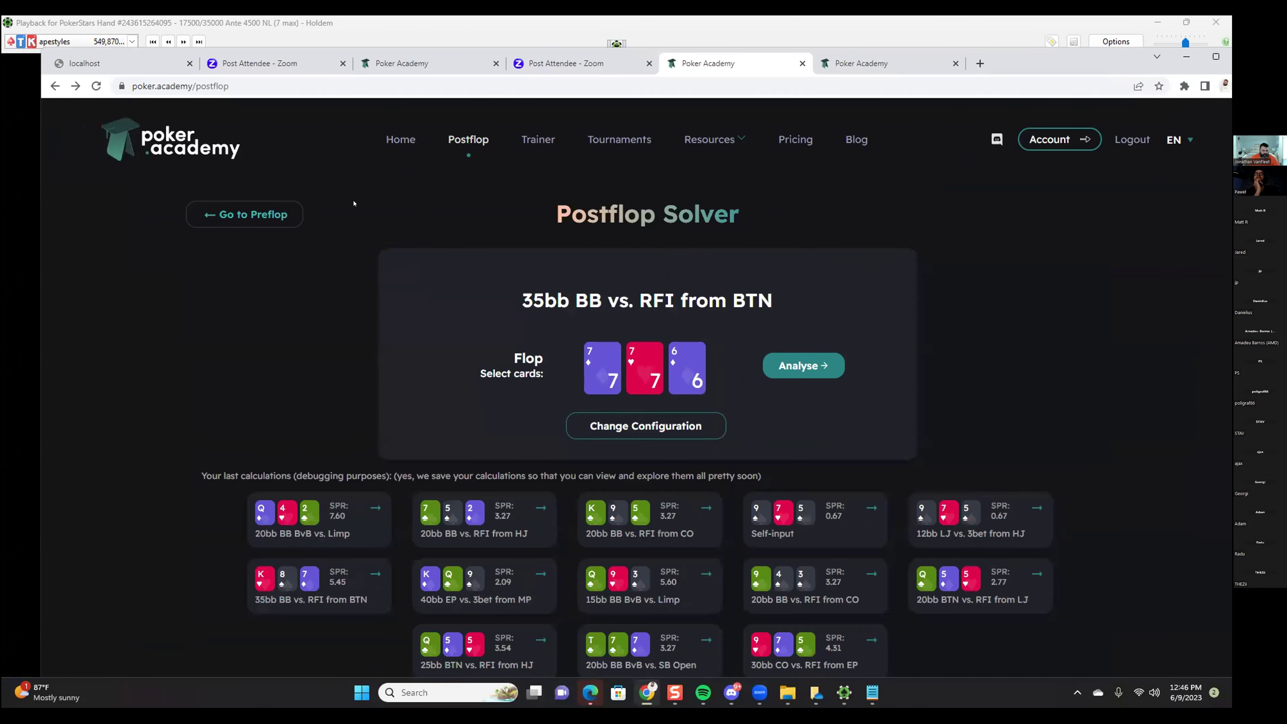
pyautogui.hotkey('alt', 'Left')
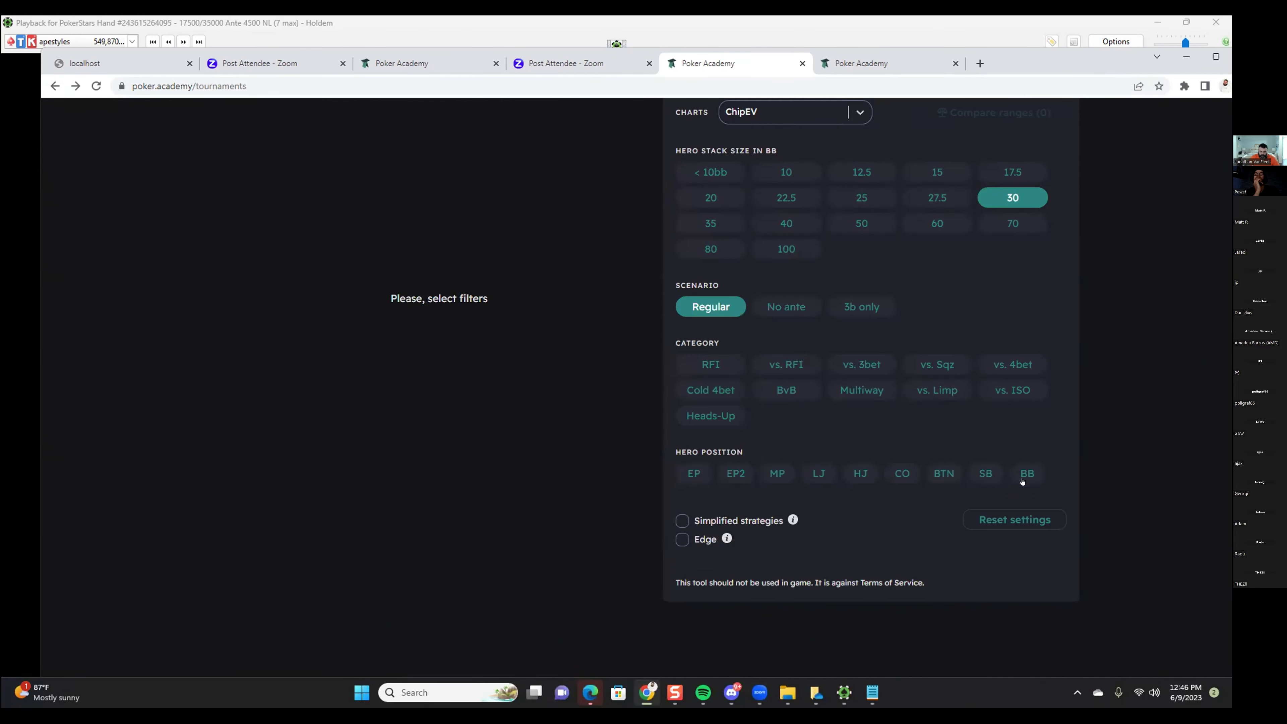
# Open the postflop solution for the J♦9♥8♣ flop and examine the SB's strategy, including the K-T offsuit combos.
pyautogui.hotkey('alt', 'Tab')
pyautogui.click(690, 376)
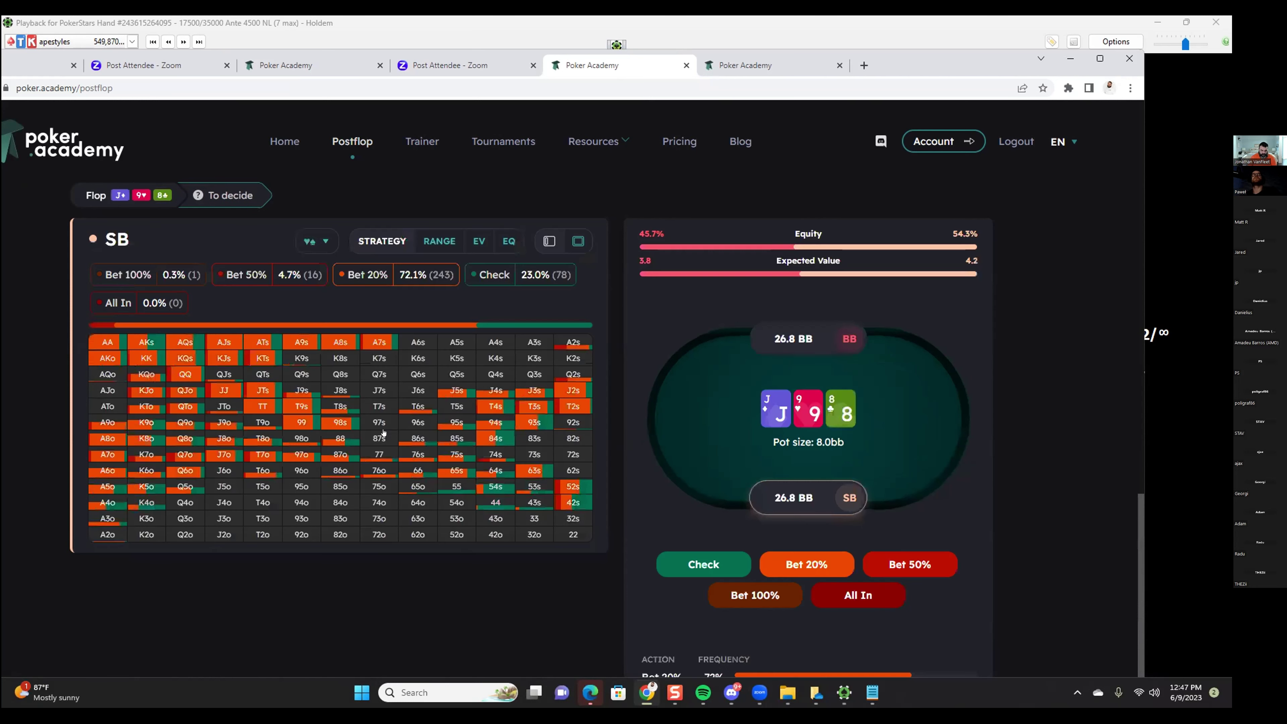
pyautogui.click(418, 342)
pyautogui.click(561, 358)
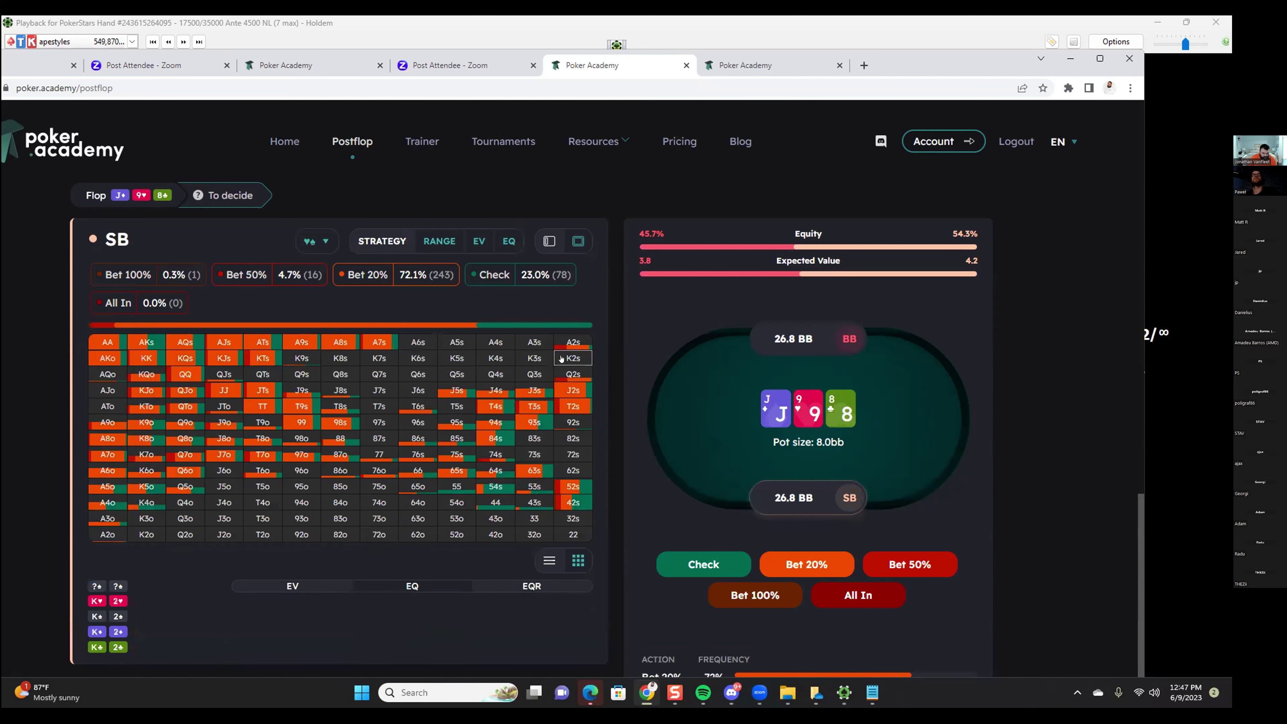
pyautogui.click(224, 390)
pyautogui.click(140, 409)
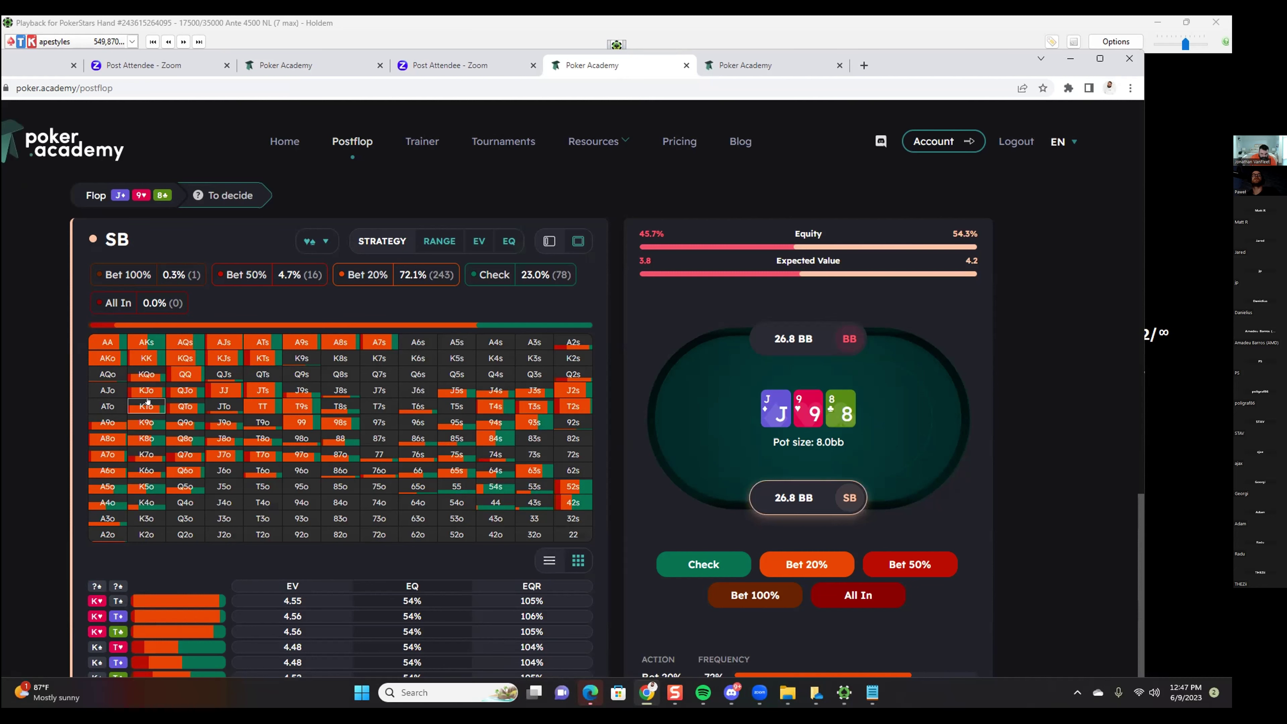
pyautogui.scroll(-4, 947, 510)
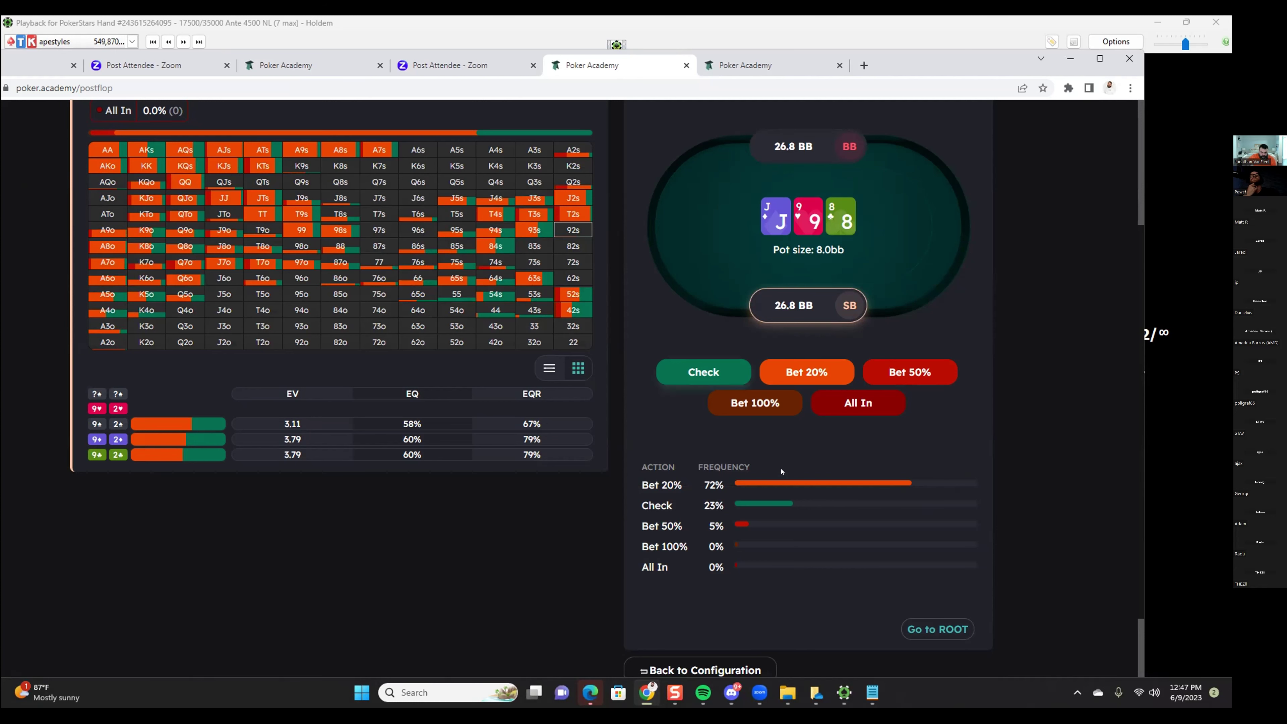
# Follow the SB check and BB 20% bet line to review K-T offsuit's response, and step back to the SB's flop decision.
pyautogui.click(703, 372)
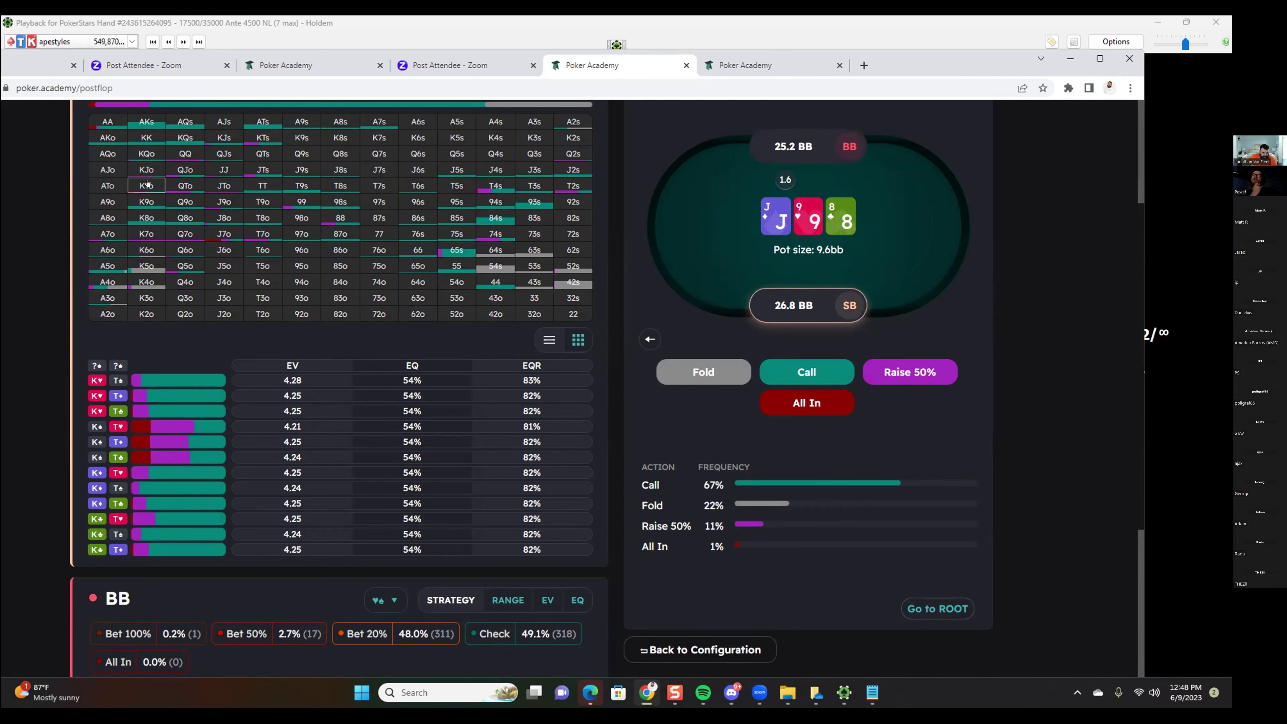
pyautogui.scroll(4, 719, 274)
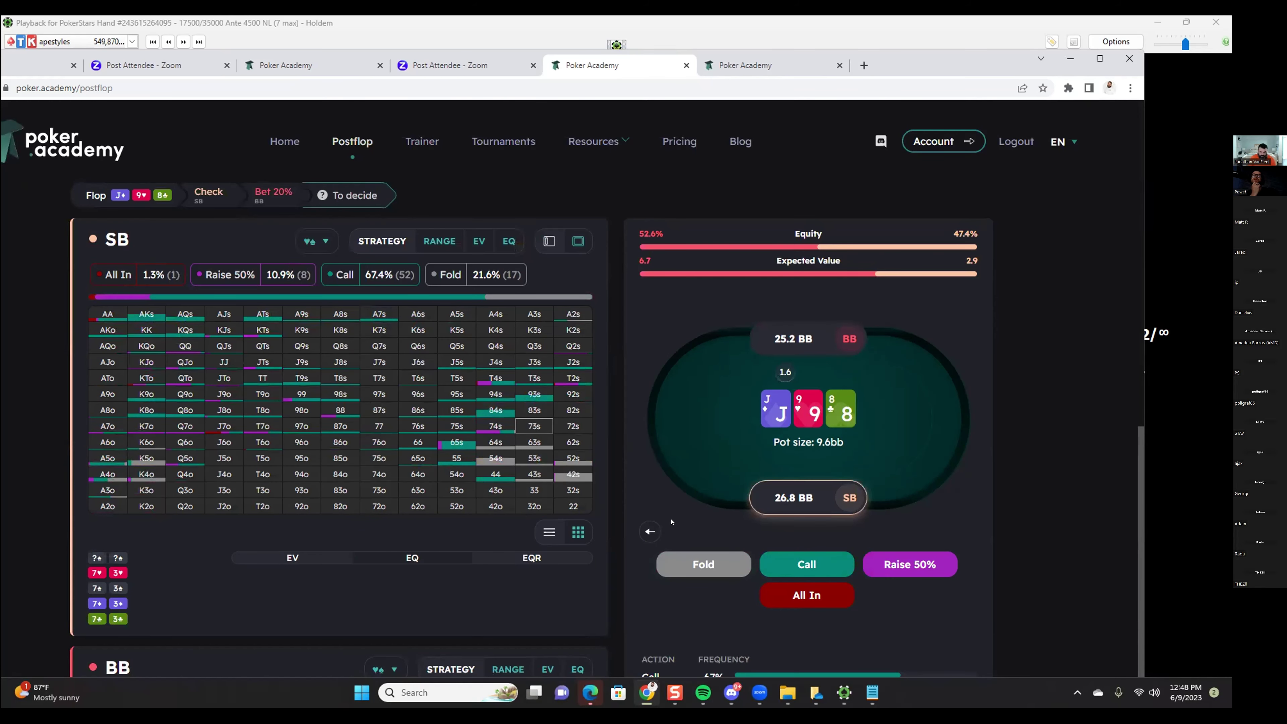
pyautogui.click(650, 531)
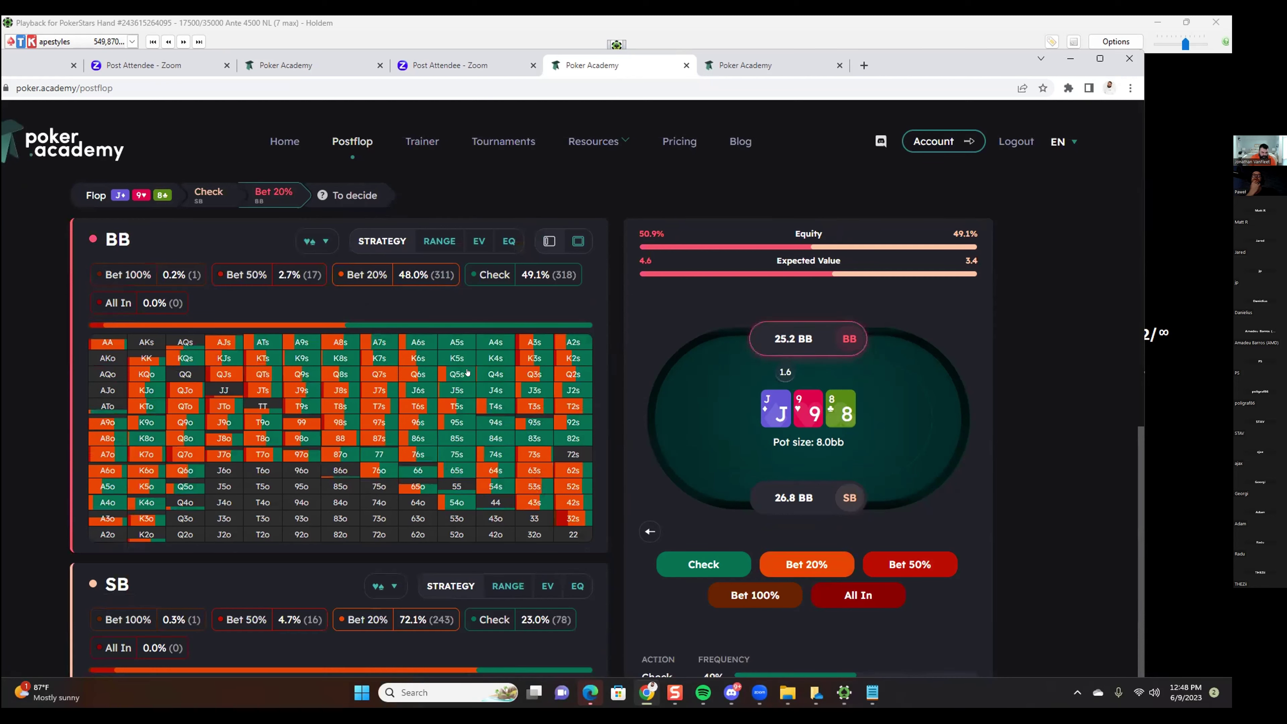
pyautogui.click(519, 442)
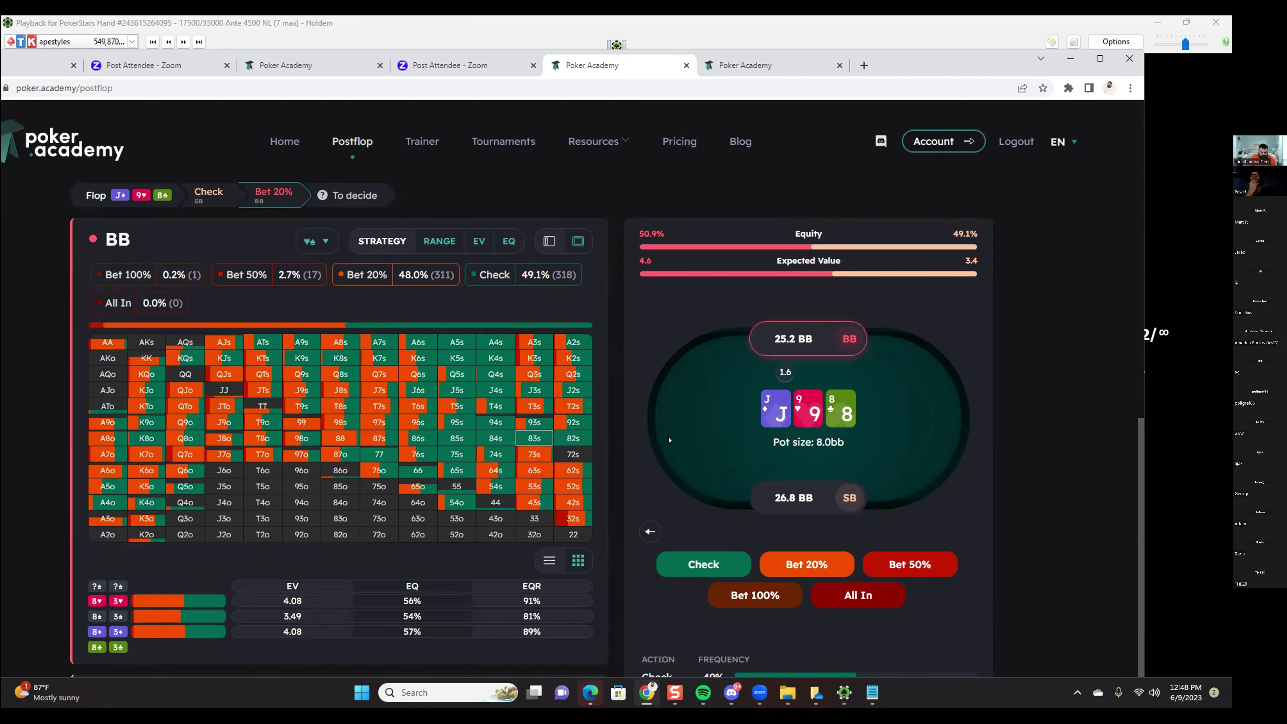
pyautogui.click(650, 531)
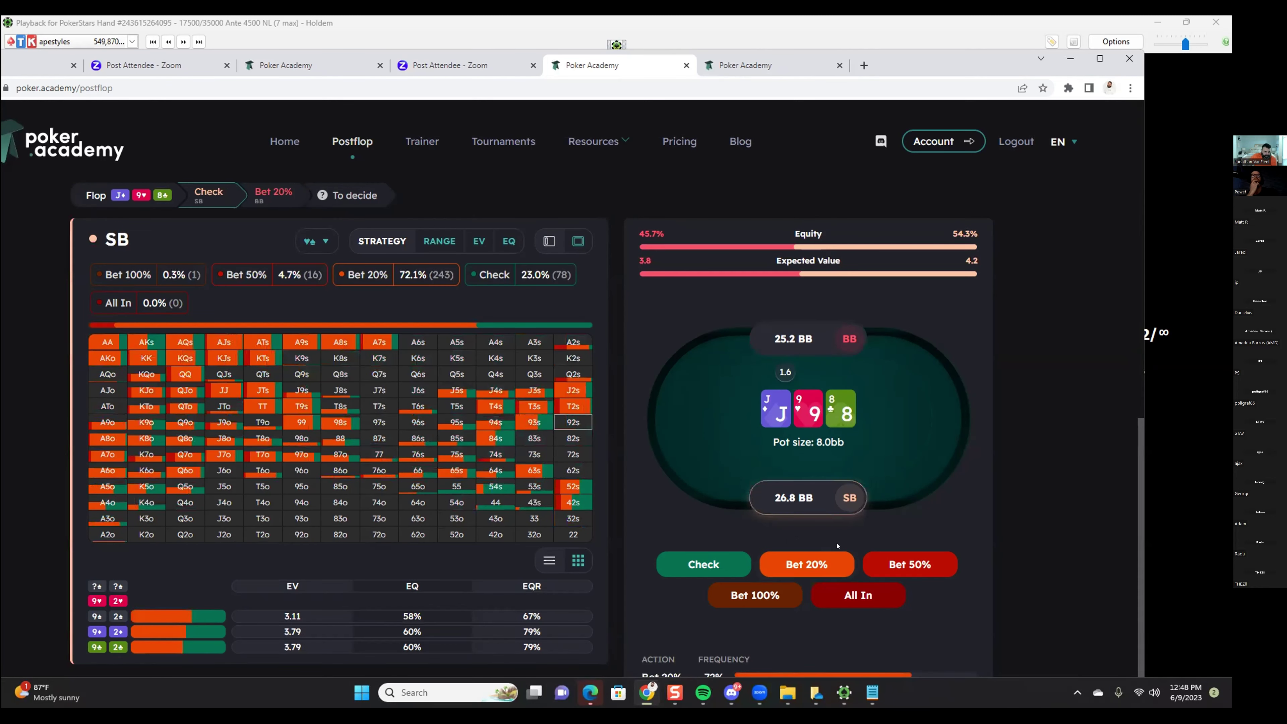
# Check the flop for both SB and BB, and deal the 4♥ as the turn card.
pyautogui.click(715, 565)
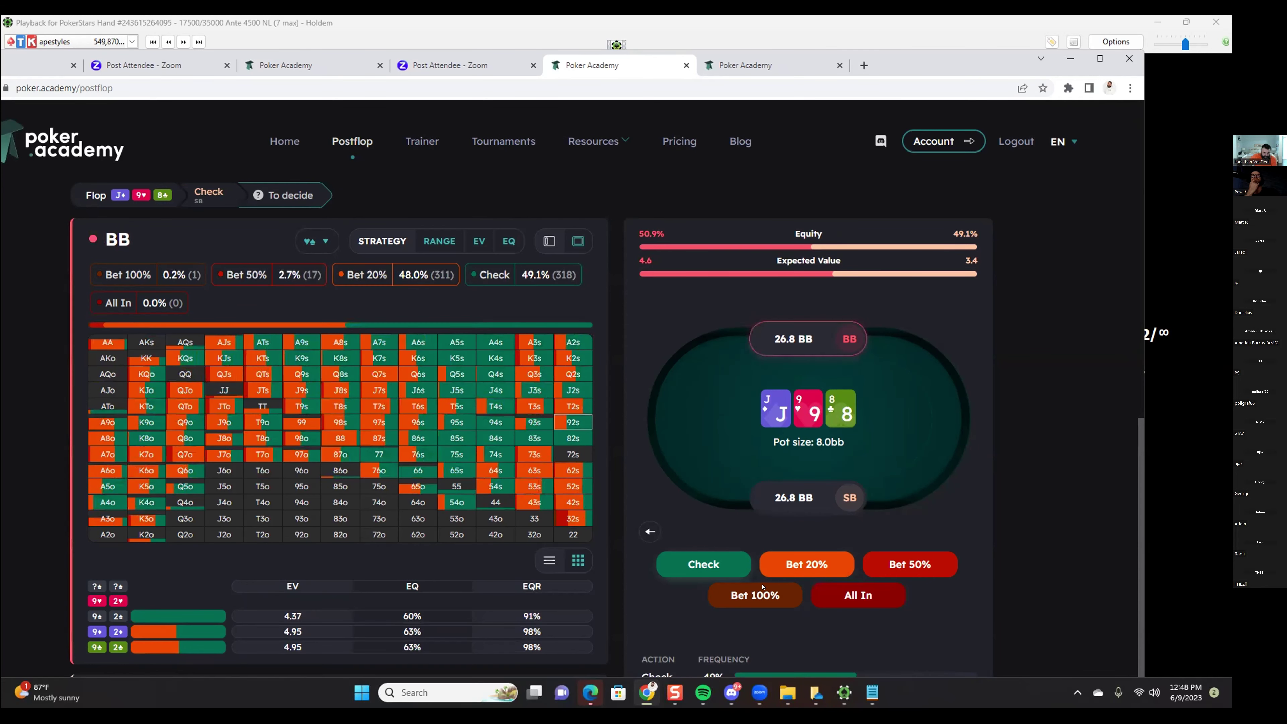
pyautogui.click(719, 564)
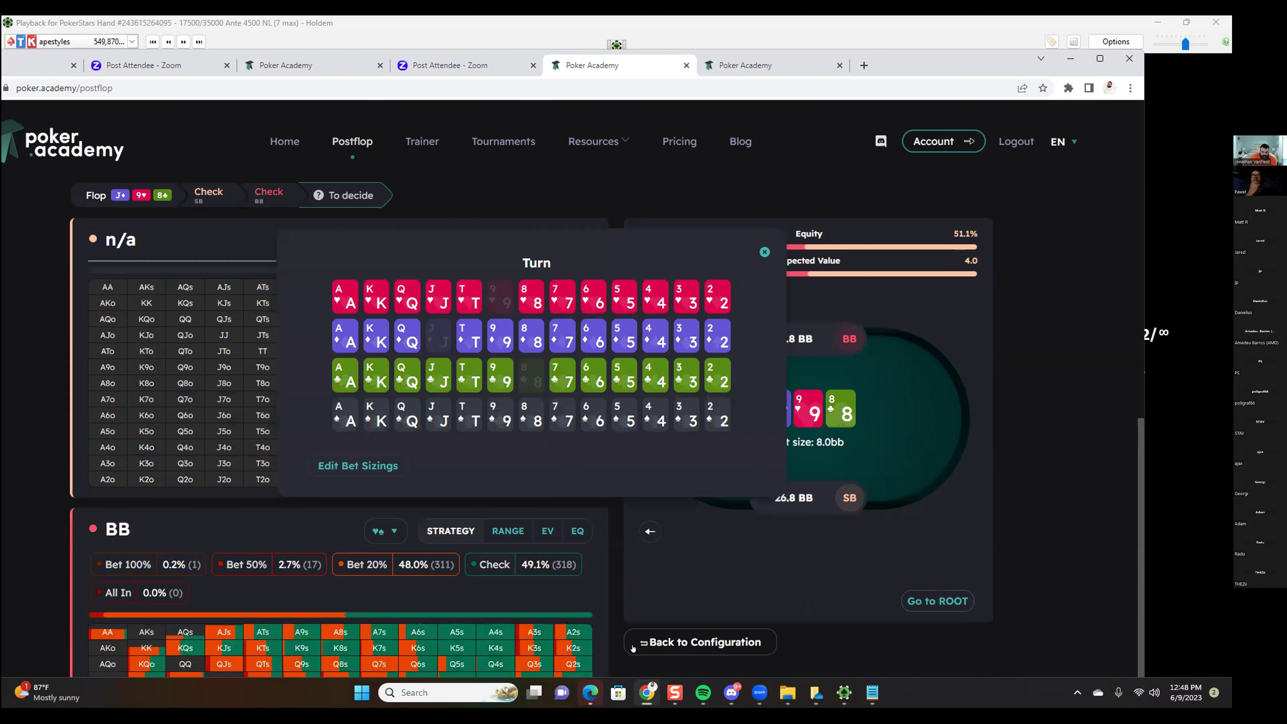
pyautogui.moveTo(844, 692)
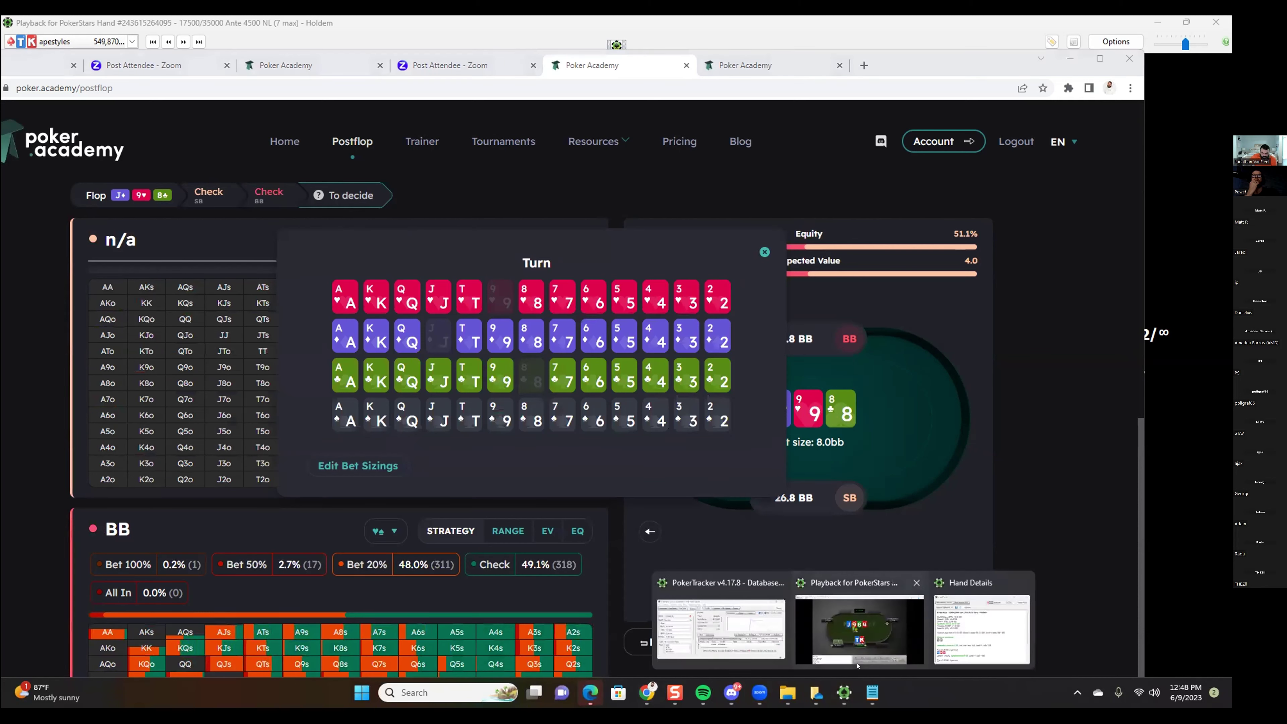
pyautogui.click(649, 299)
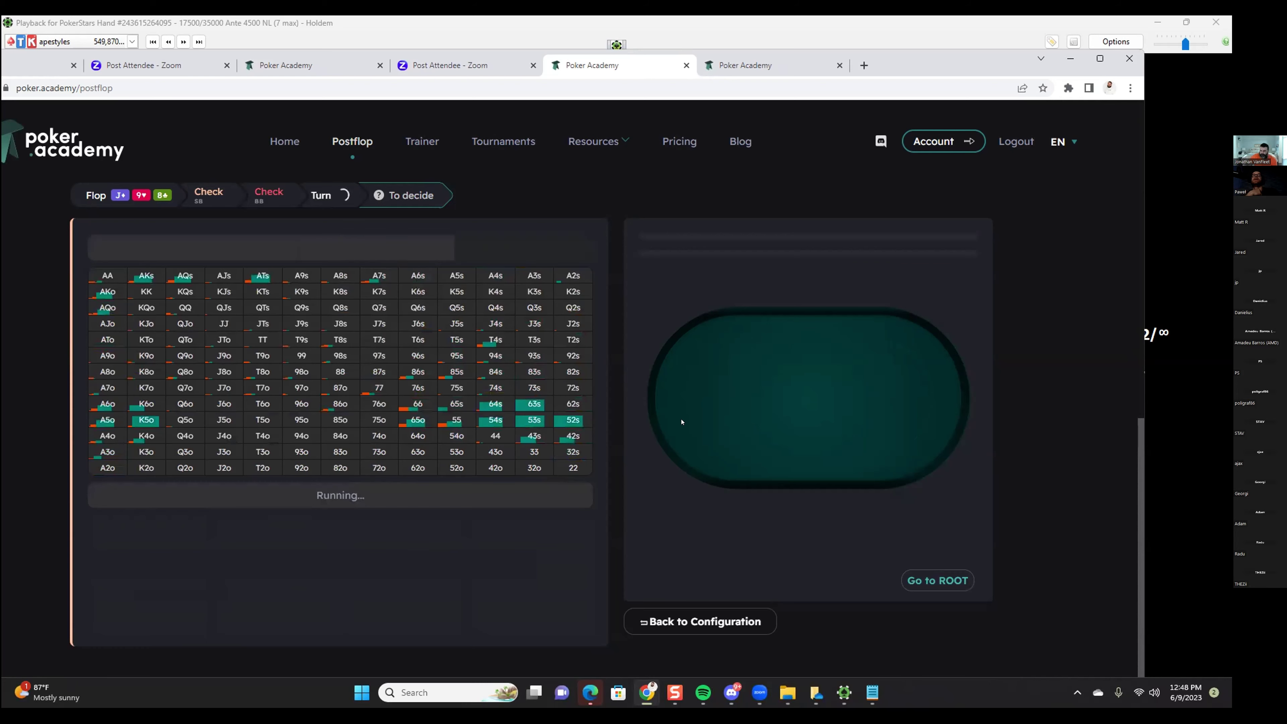
# Examine the SB's action frequencies on the 4♥ turn and the bet sizing of each K-T offsuit combo.
pyautogui.scroll(-5, 886, 494)
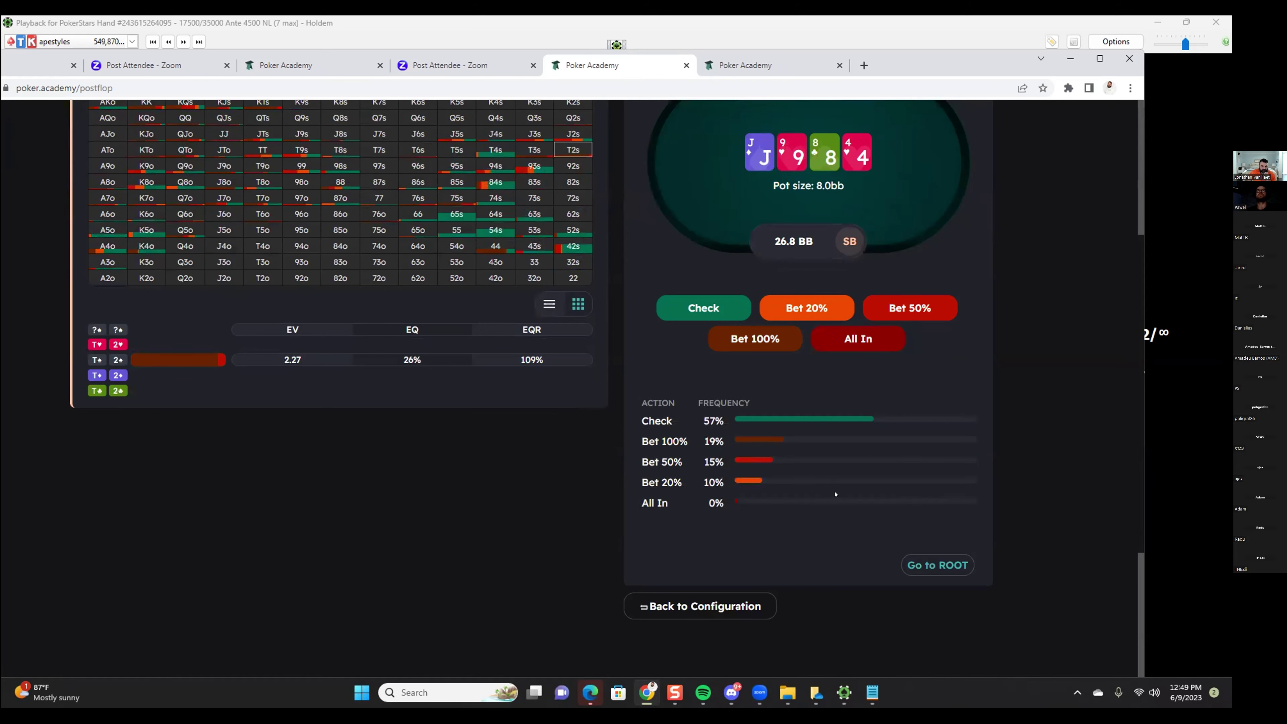
pyautogui.scroll(5, 937, 513)
pyautogui.click(142, 402)
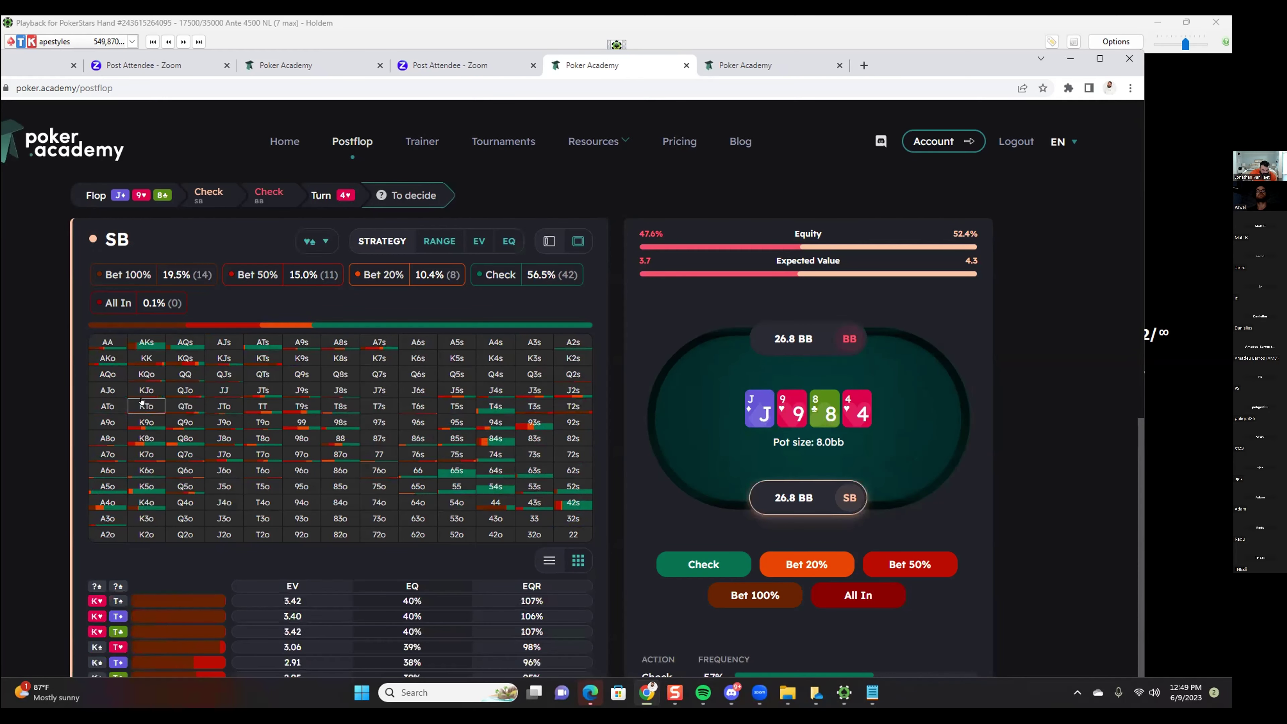
pyautogui.scroll(-3, 142, 402)
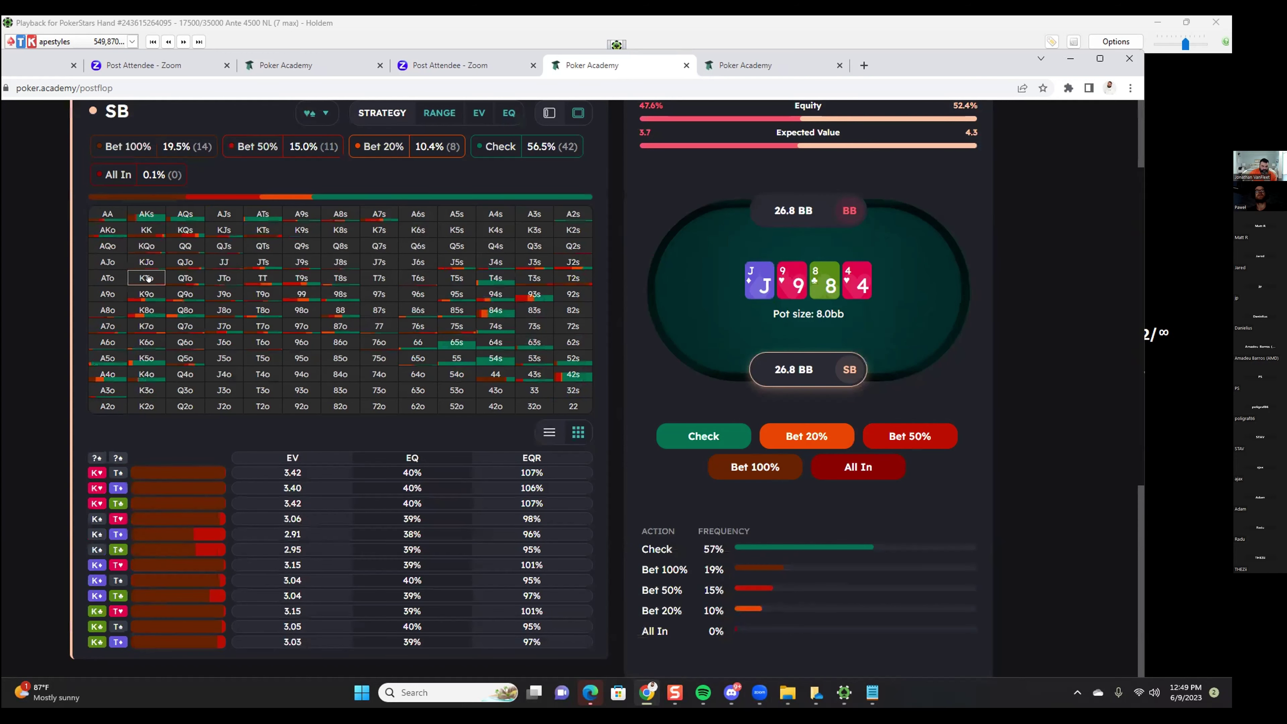
pyautogui.scroll(3, 572, 294)
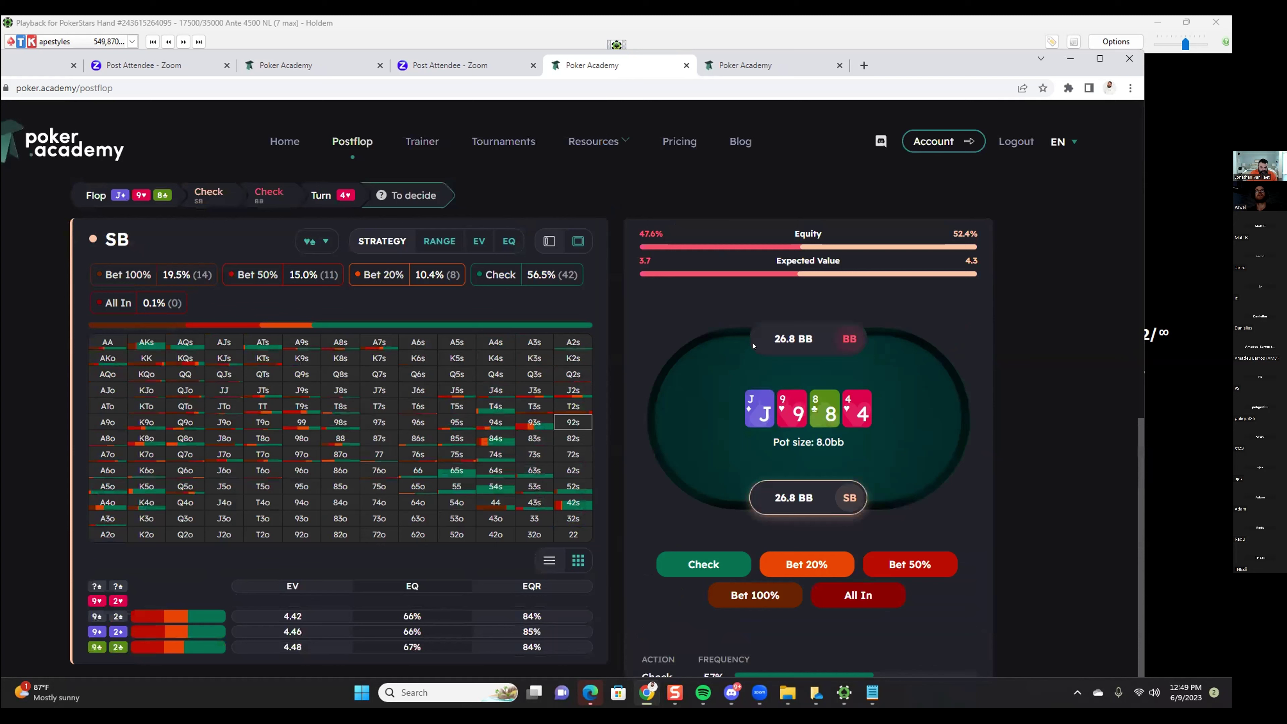
# Open the turn bet sizings for editing and replace the BB's two larger bet sizes with 75% and 125%.
pyautogui.click(863, 412)
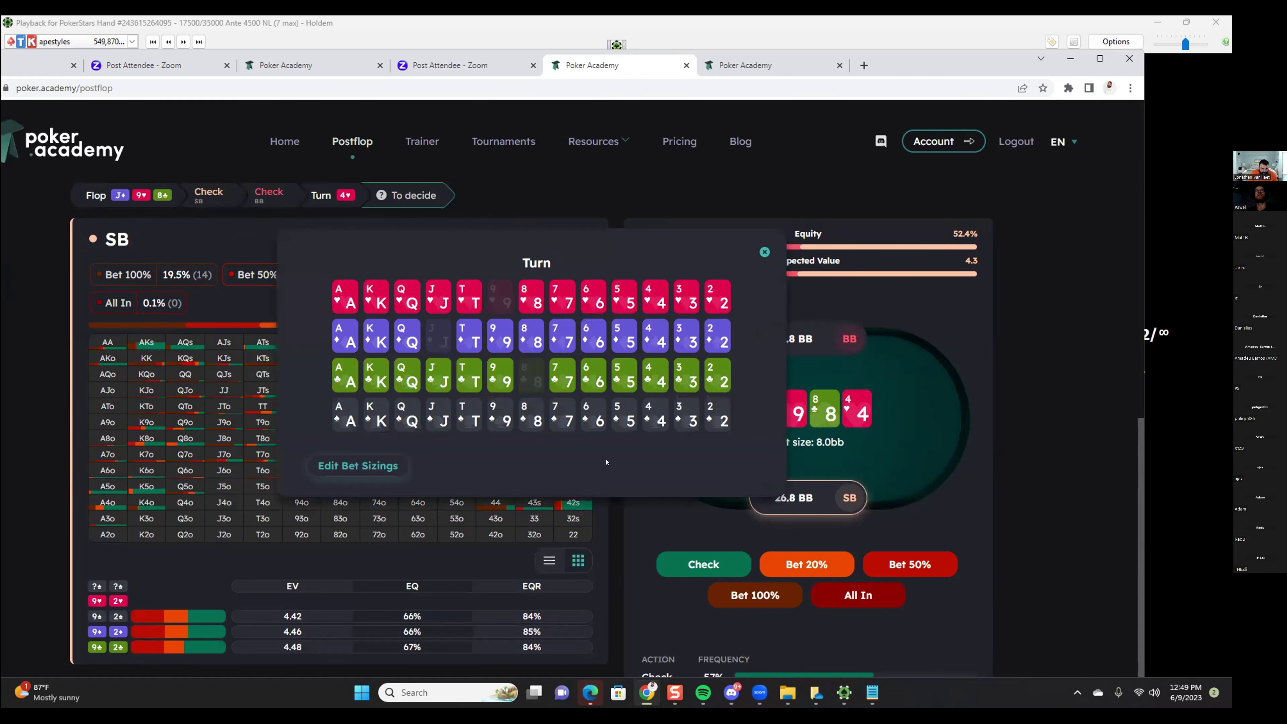
pyautogui.click(365, 479)
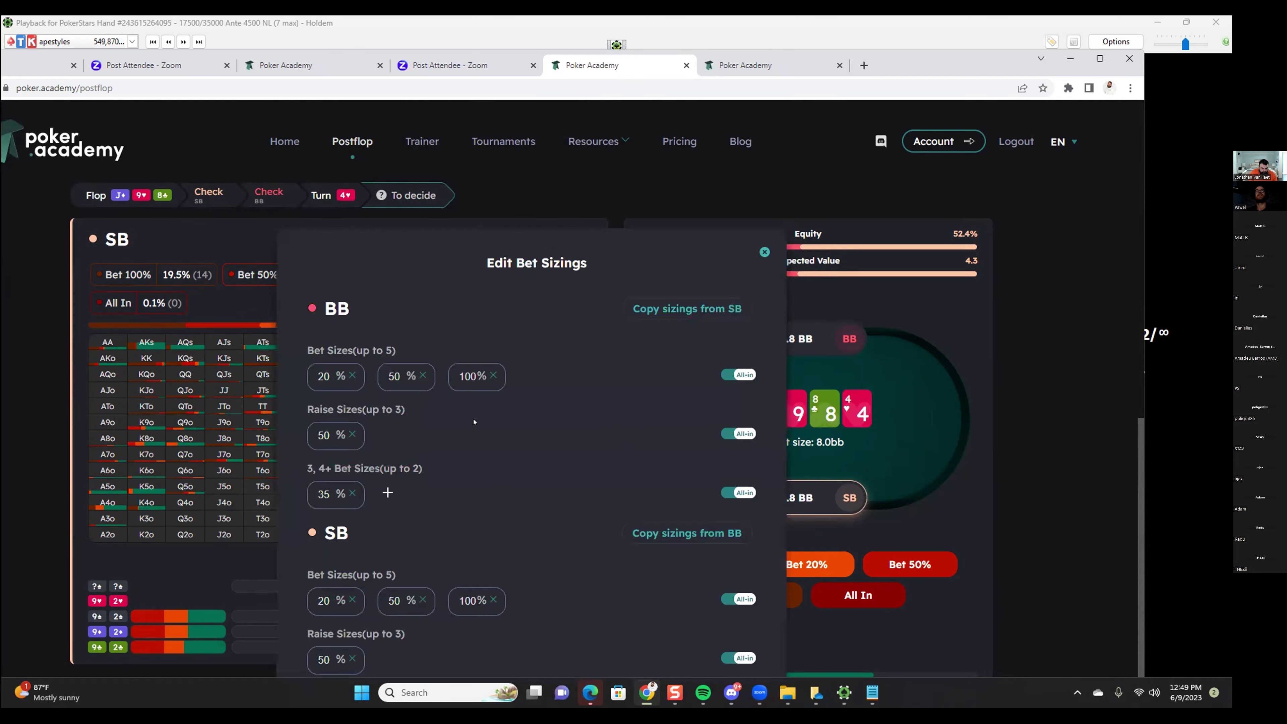
pyautogui.doubleClick(394, 376)
pyautogui.write('75')
pyautogui.press('Tab')
pyautogui.write('125')
# Set the SB's two larger turn bet sizes to 75% and 125%, add a 35% raise size, and save the sizings.
pyautogui.scroll(-4, 458, 376)
pyautogui.doubleClick(390, 405)
pyautogui.write('75')
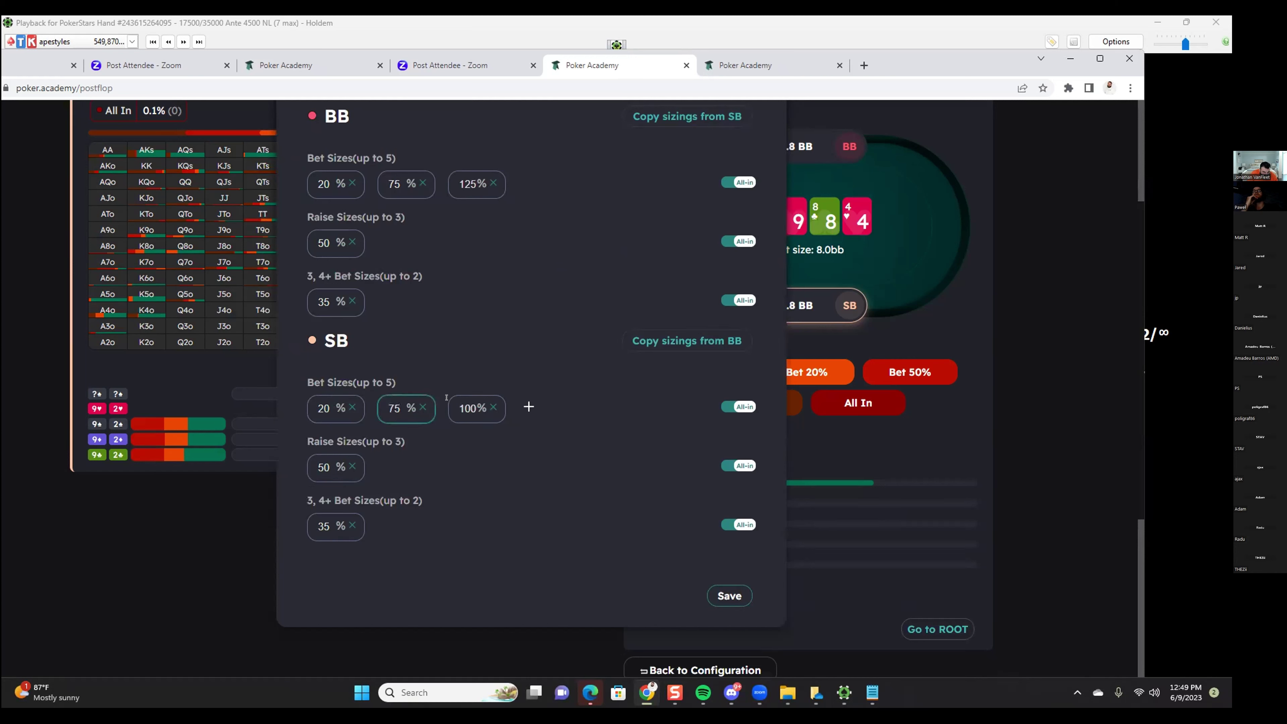
pyautogui.press('Tab')
pyautogui.write('125')
pyautogui.click(387, 465)
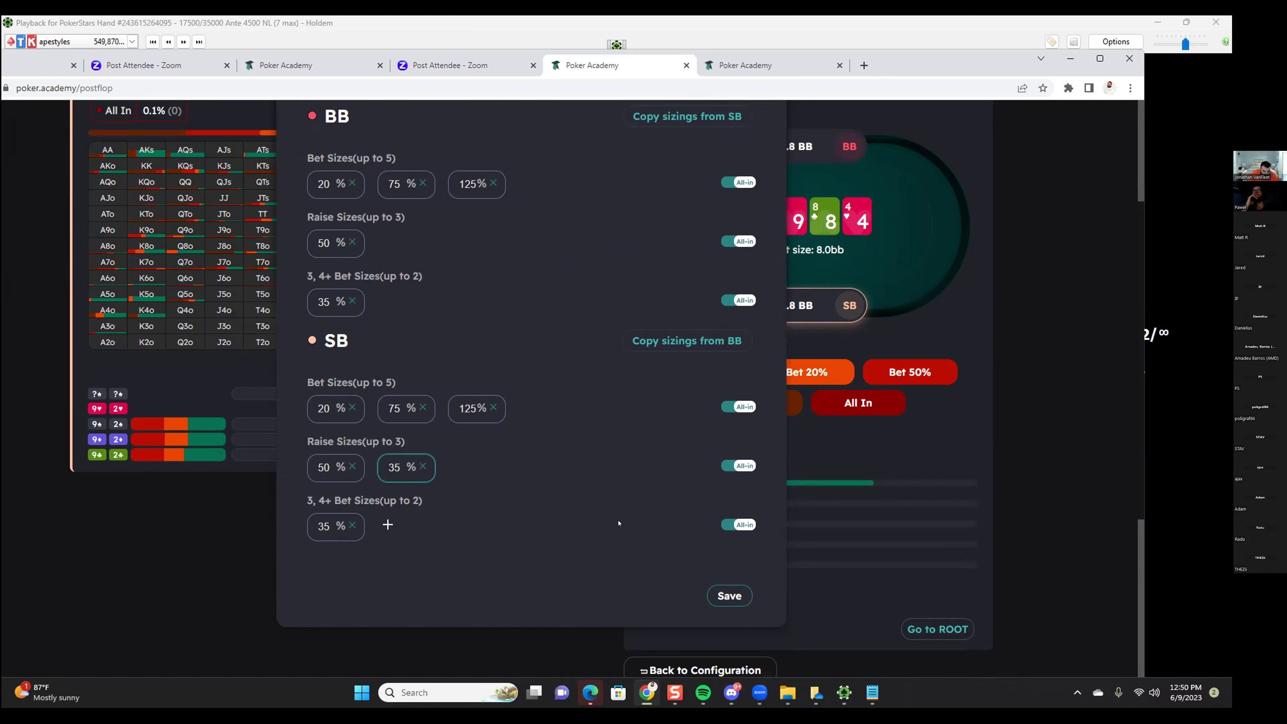
pyautogui.press('Escape')
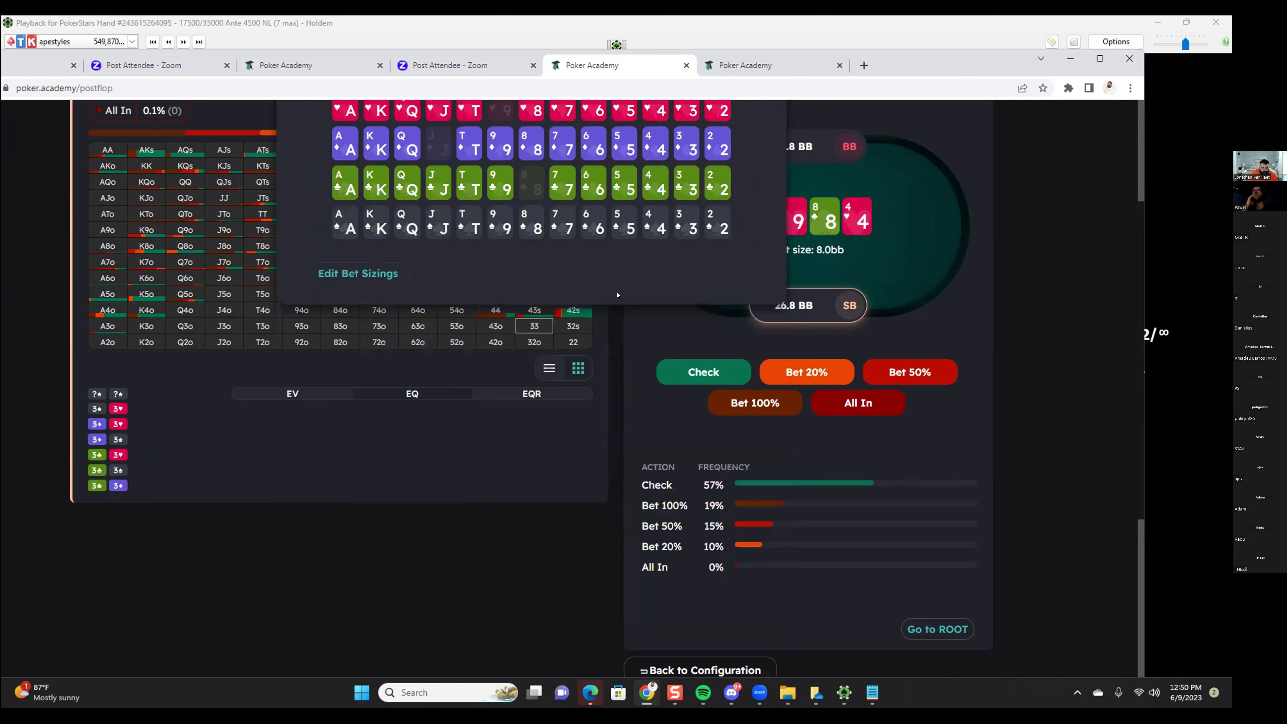
# Rerun the 4♥ turn with the edited sizings and look up K-T offsuit in the SB's strategy.
pyautogui.scroll(4, 650, 318)
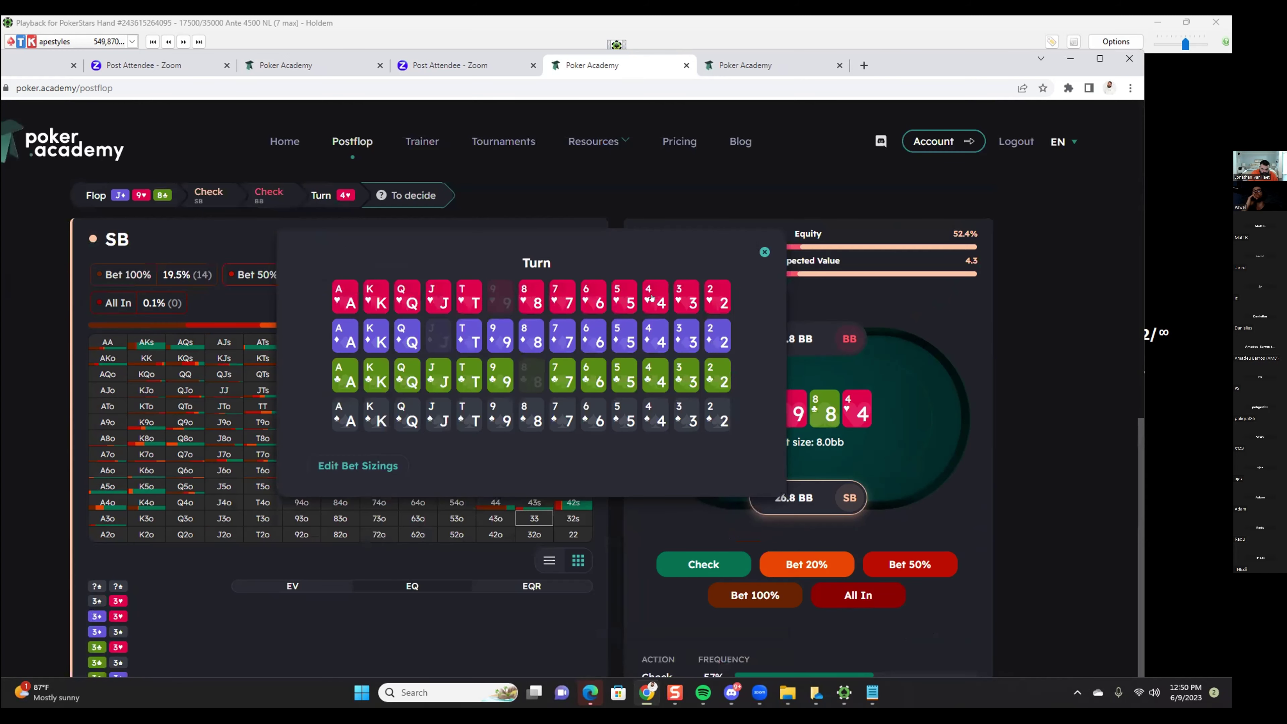
pyautogui.click(730, 436)
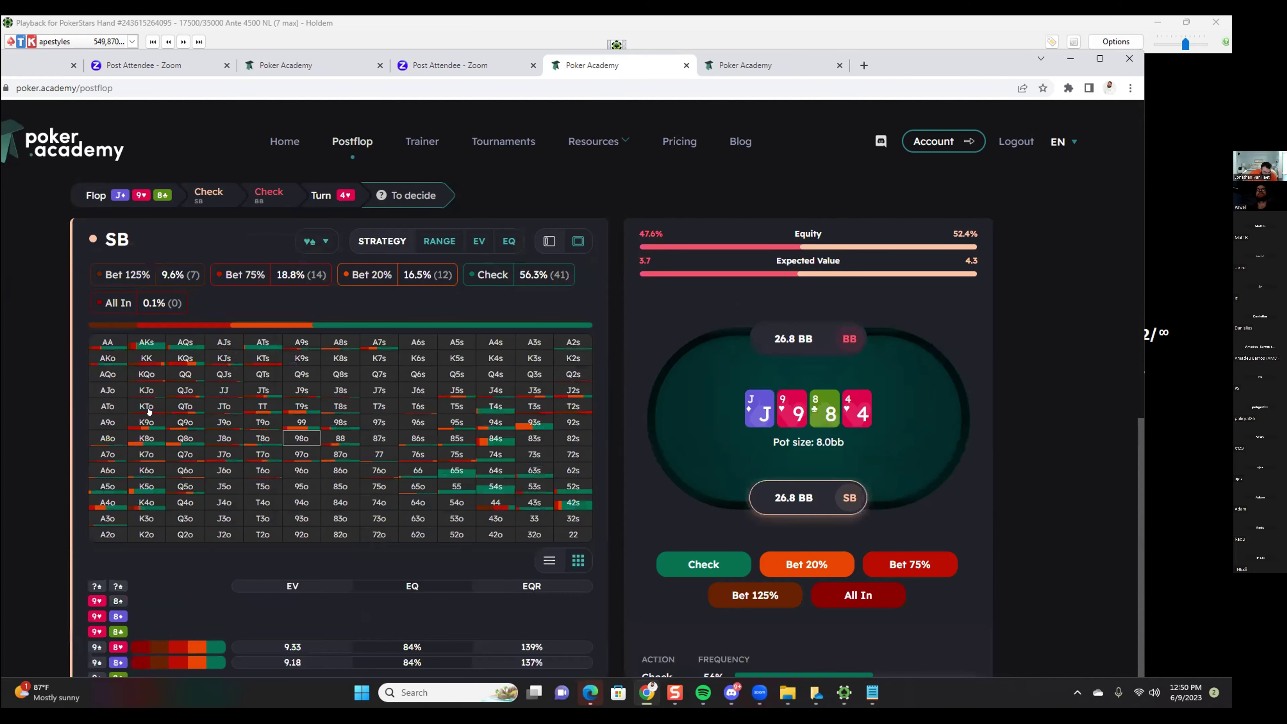
pyautogui.click(148, 411)
pyautogui.scroll(-3, 148, 389)
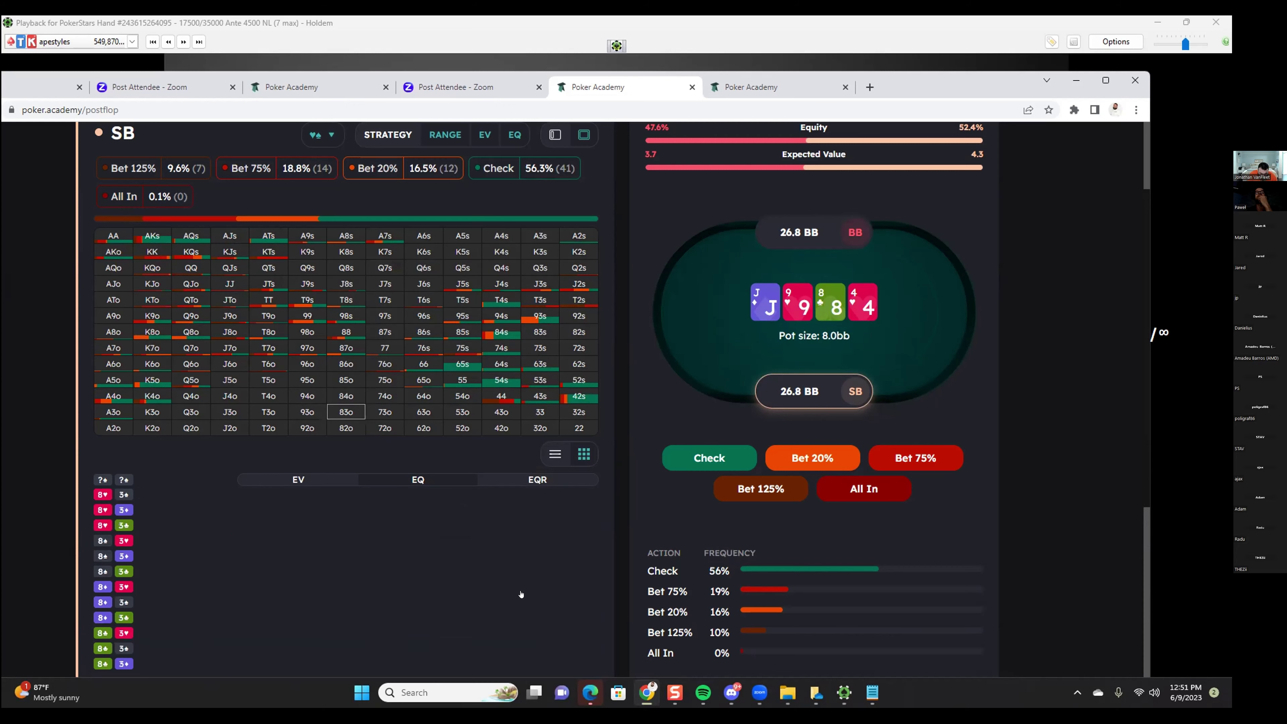
# Review the SB's turn frequencies for each bet size and compare the K-T offsuit combos' mix of 75% and 125% bets.
pyautogui.scroll(-4, 751, 411)
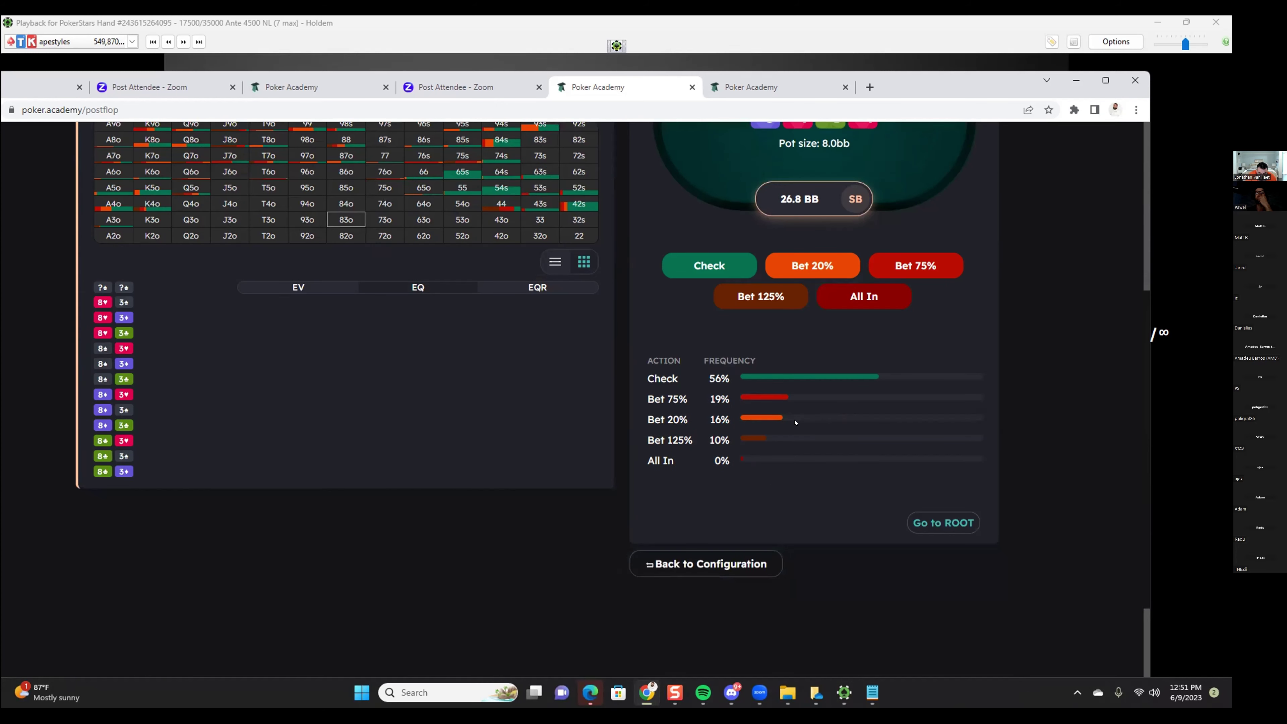
pyautogui.scroll(5, 774, 449)
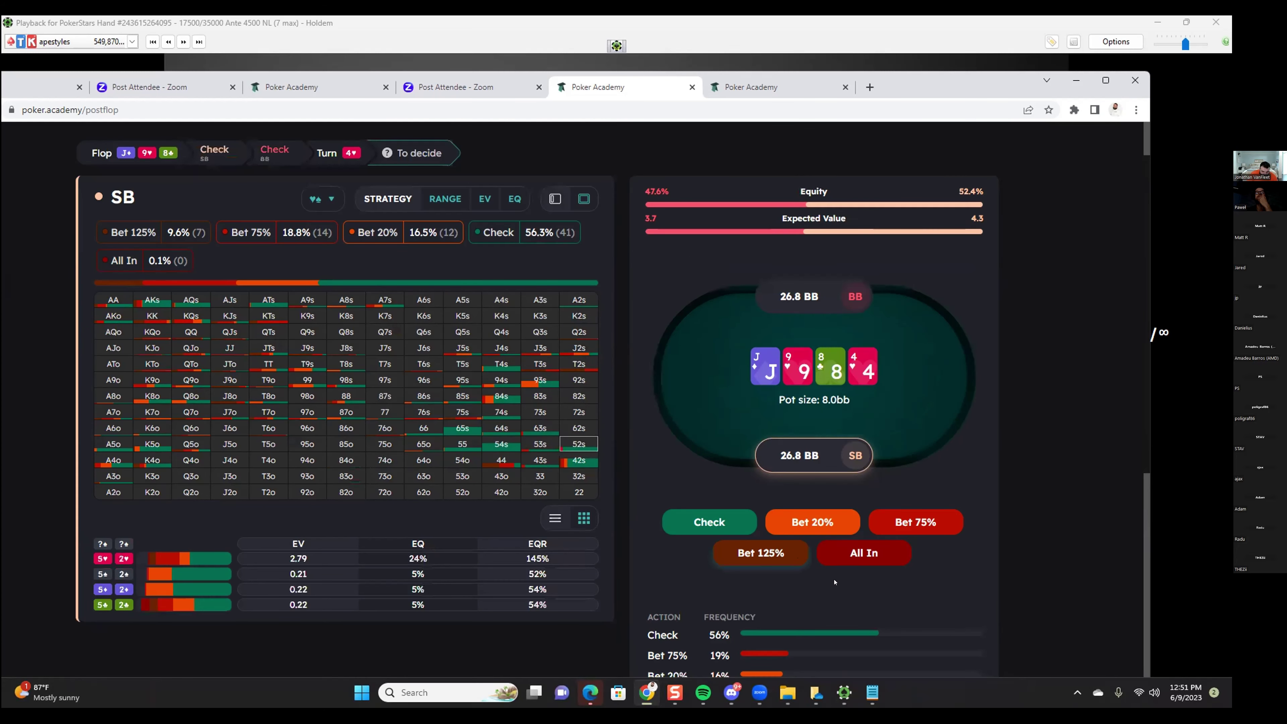
pyautogui.scroll(-3, 754, 552)
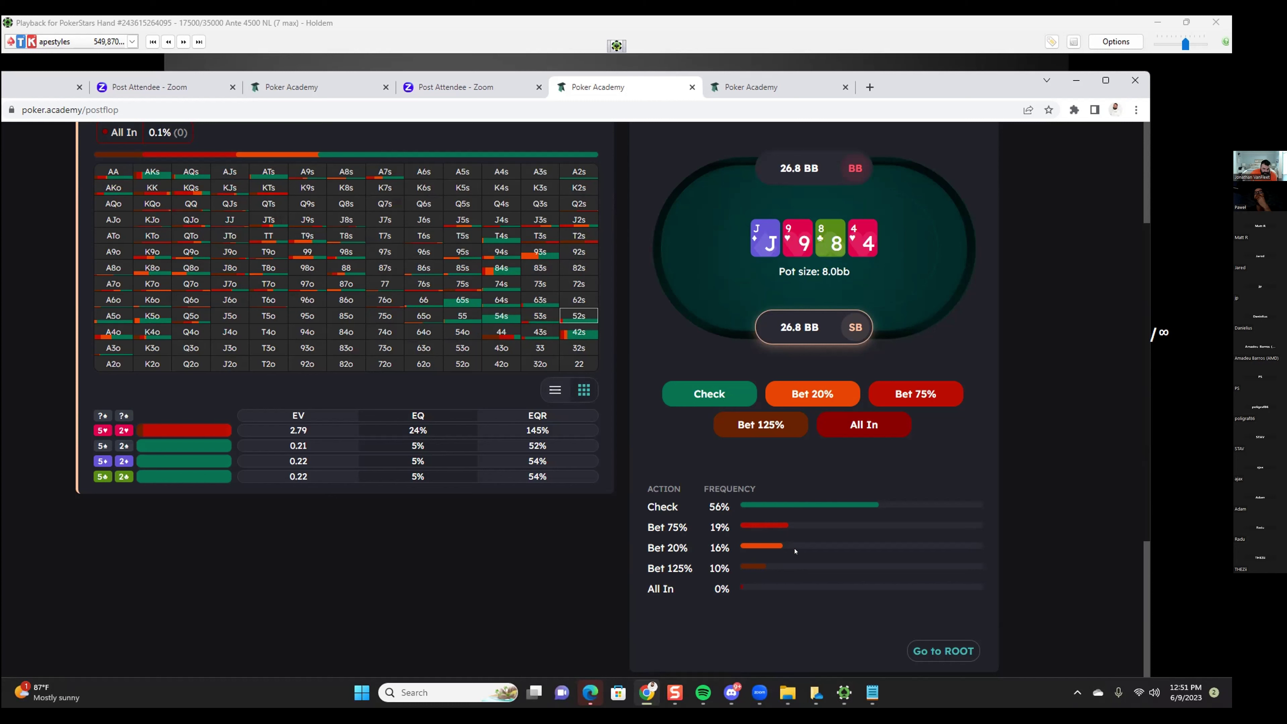
pyautogui.click(151, 238)
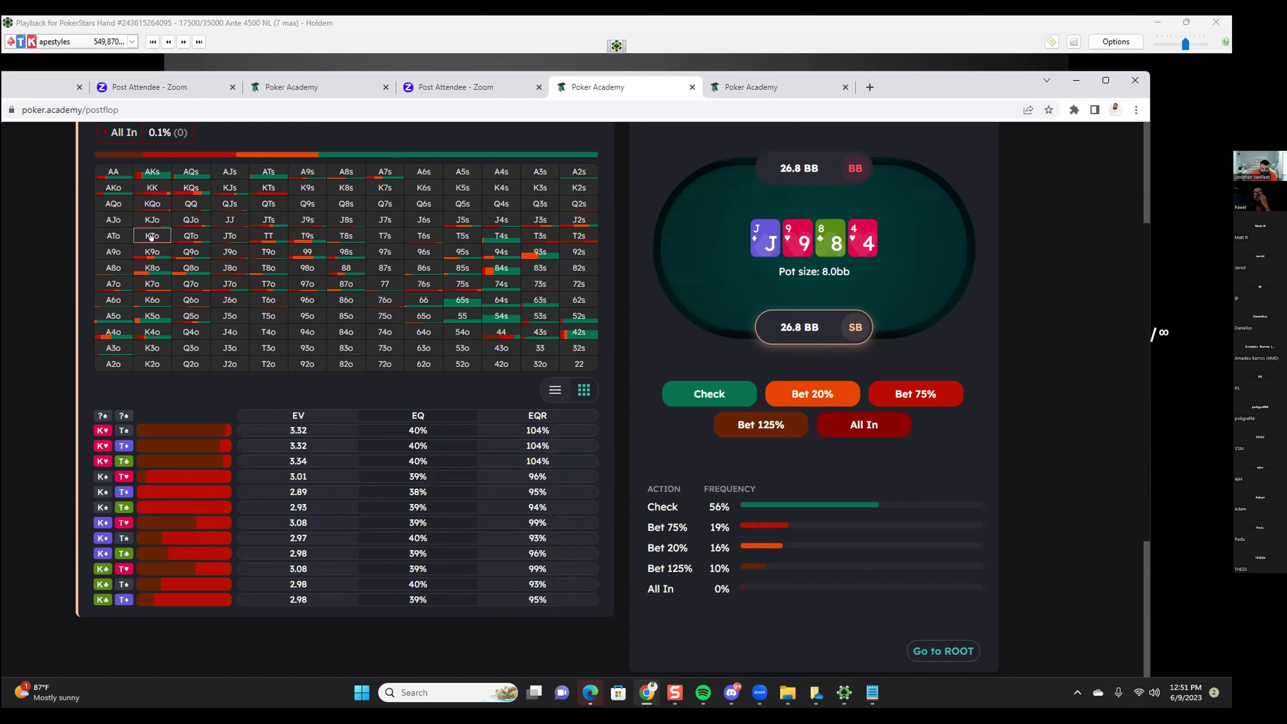
pyautogui.click(268, 331)
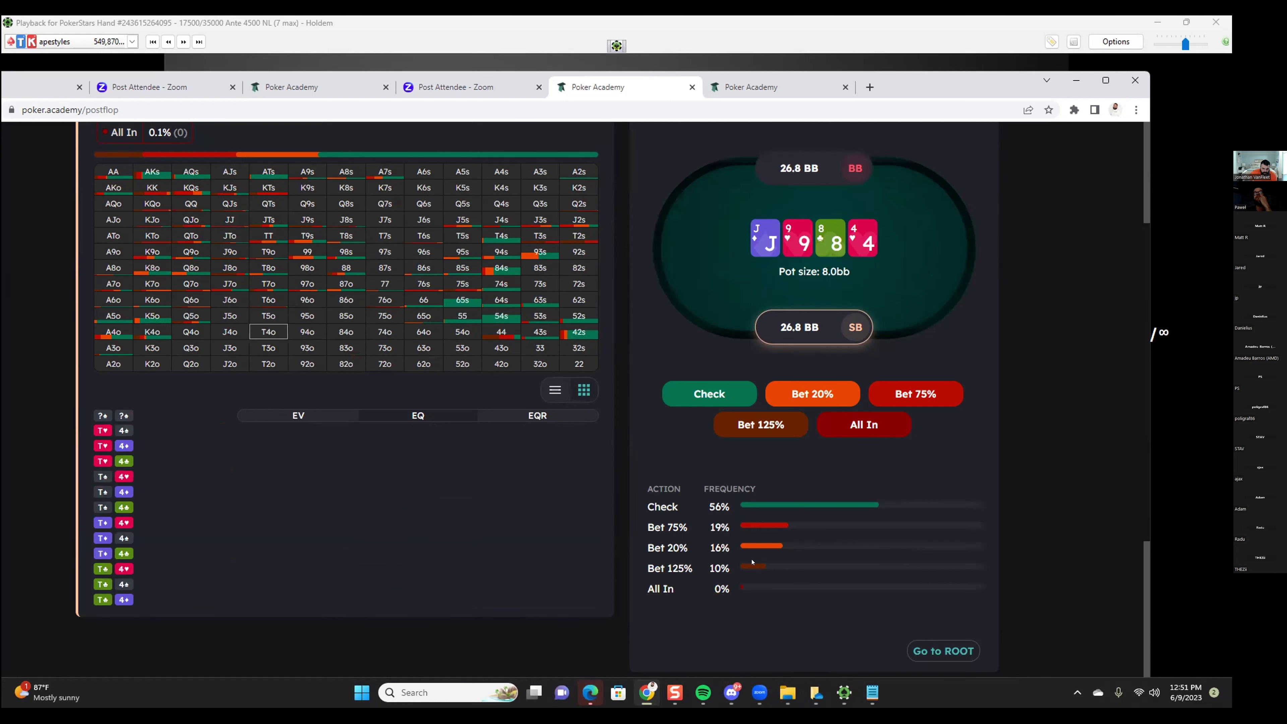
pyautogui.click(148, 236)
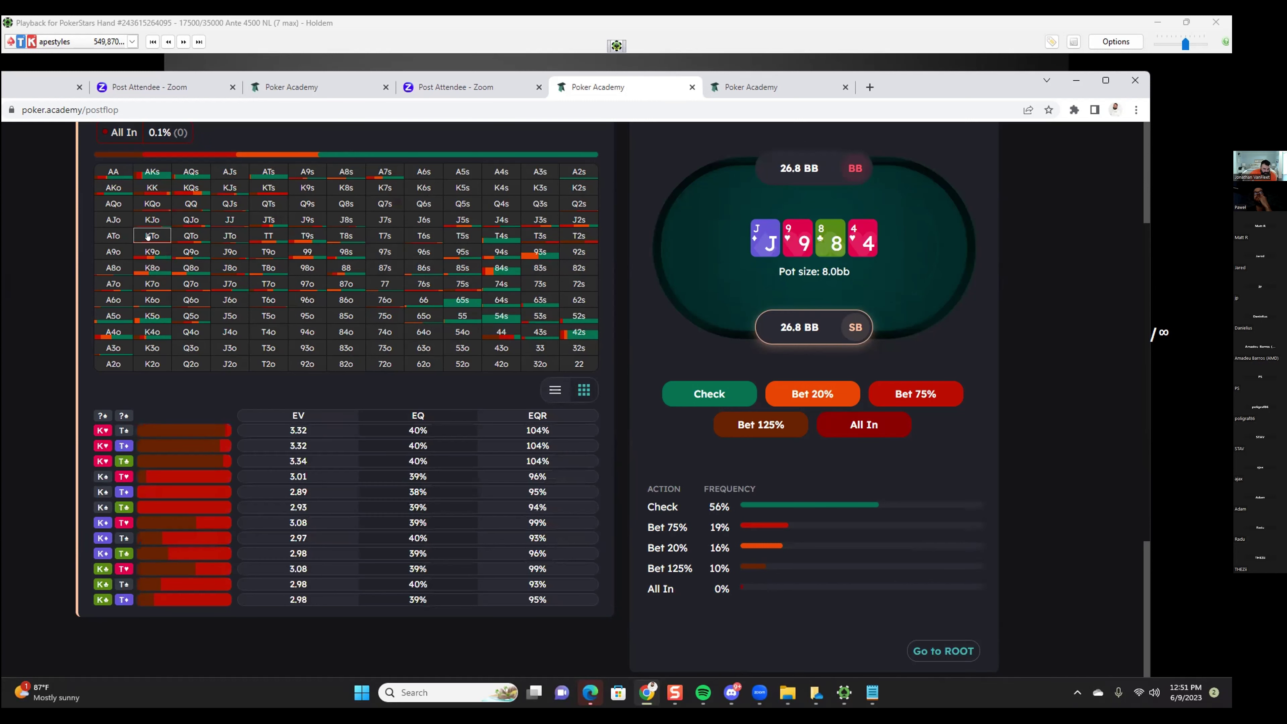
pyautogui.click(579, 251)
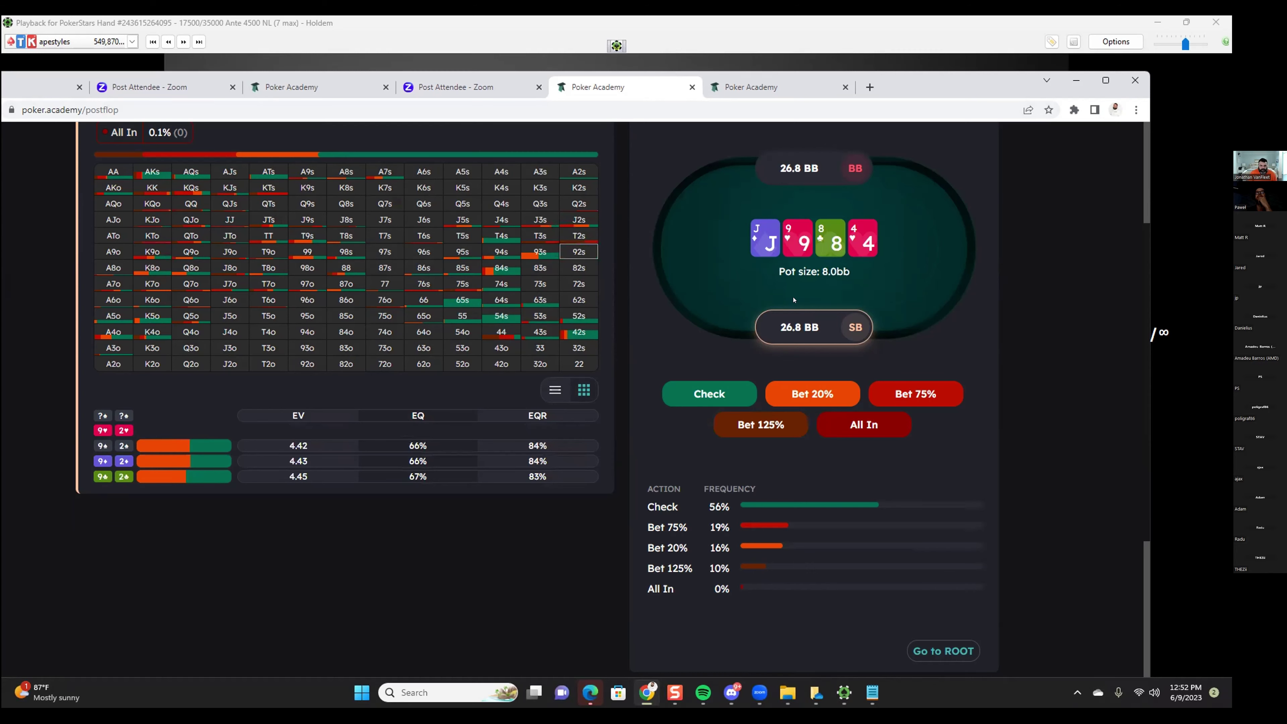
# Switch to the PokerTracker replayer to check the K♥T♦ hand's showdown, and minimize it to return to the turn solution in Chrome.
pyautogui.hotkey('alt', 'Tab')
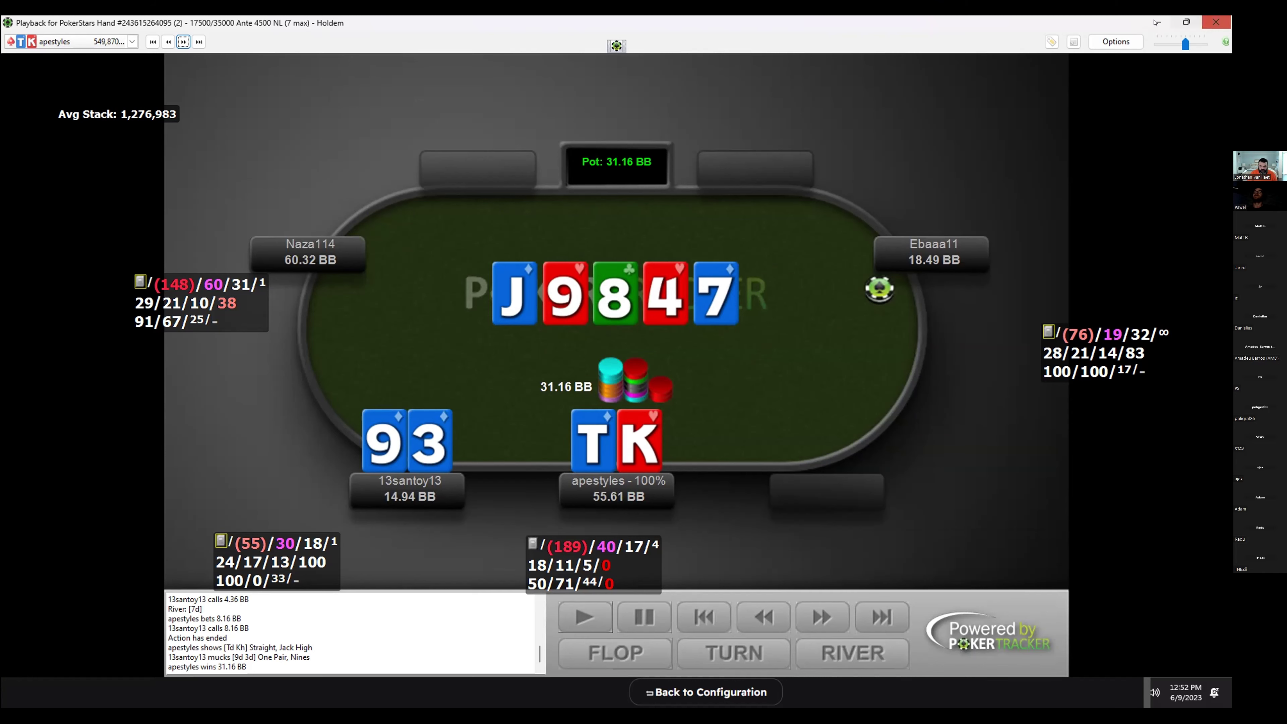
pyautogui.press('super+Down')
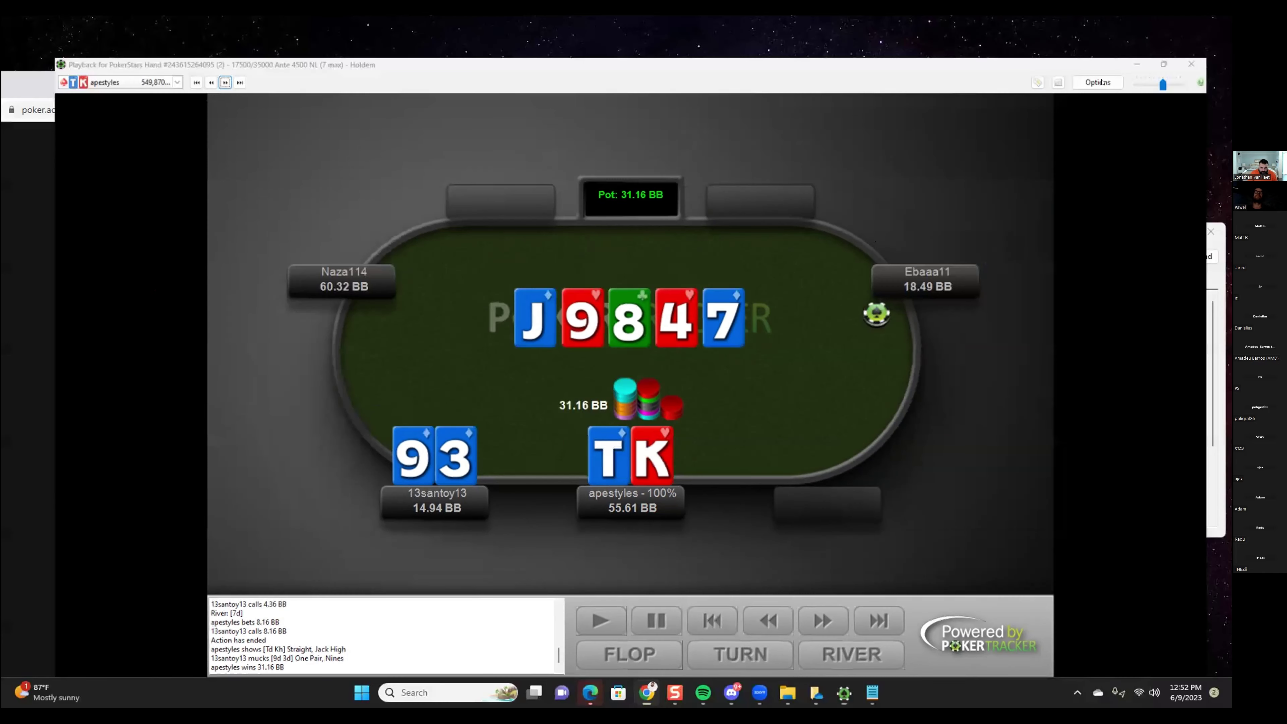
pyautogui.press('super+Down')
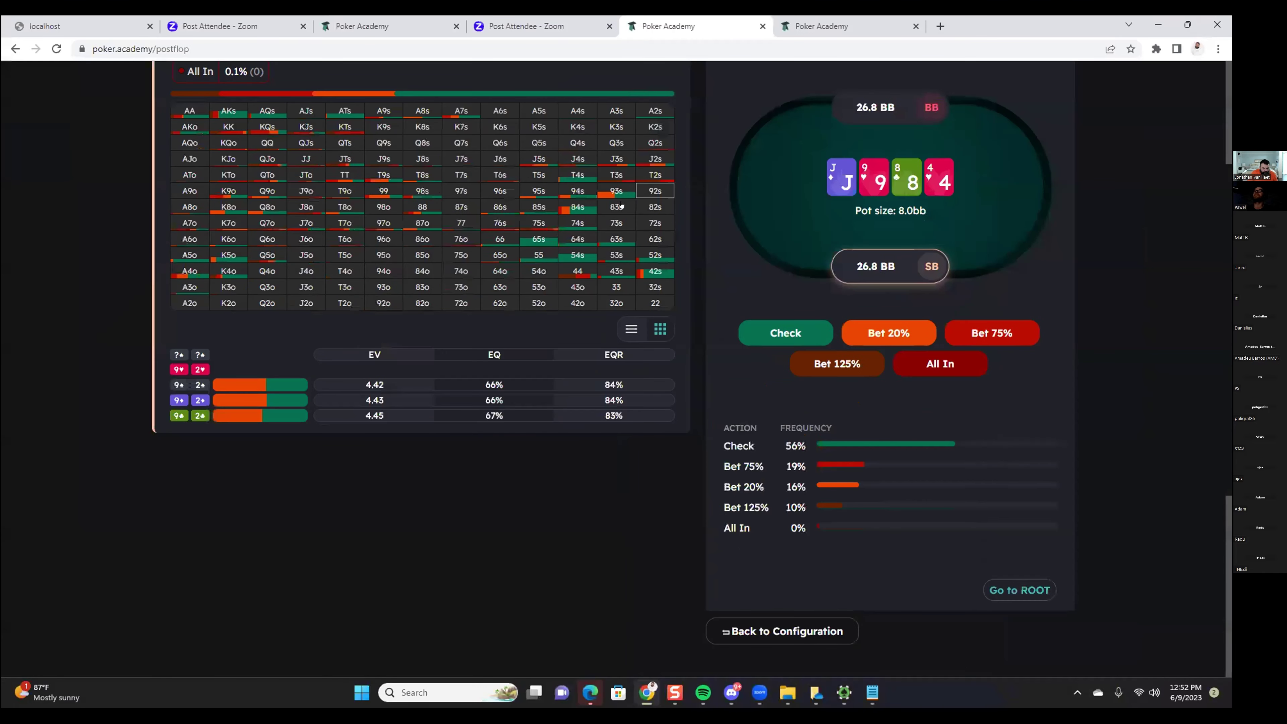
# Leave the SB's turn solution for the tournament preflop charts and choose the asymmetric ChipEV chart set.
pyautogui.scroll(4, 573, 213)
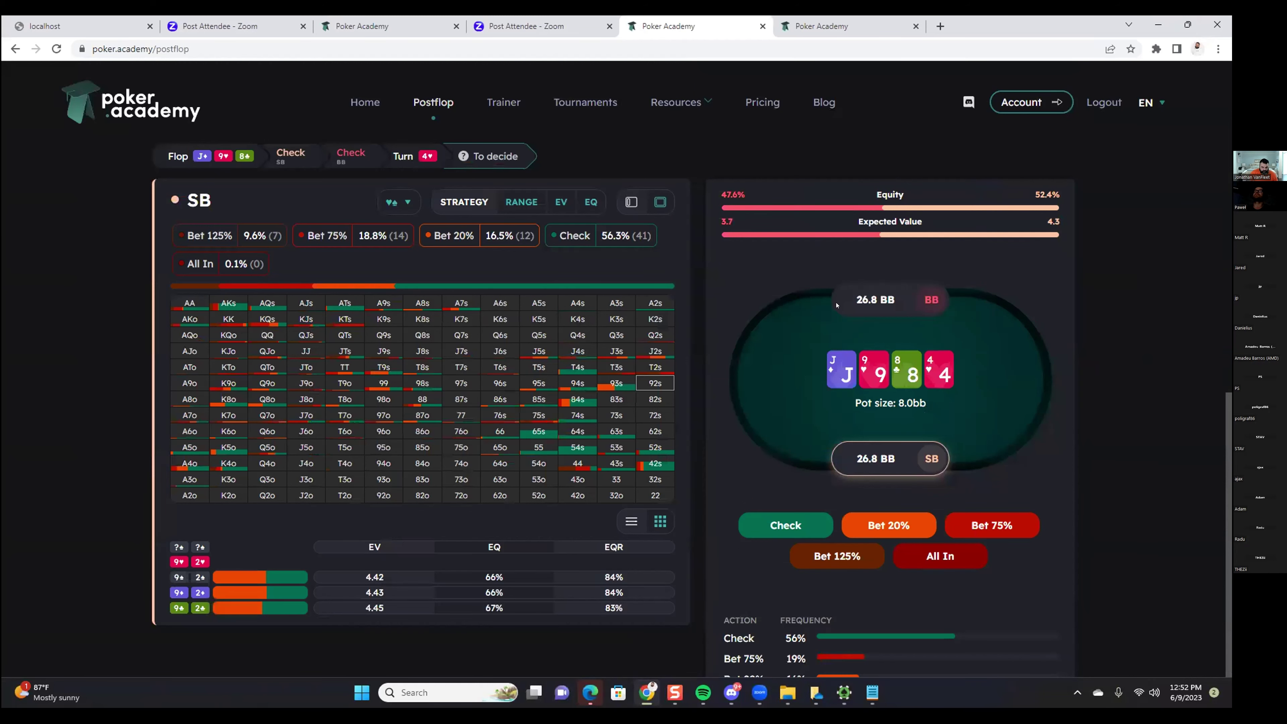
pyautogui.scroll(-5, 837, 305)
pyautogui.scroll(5, 528, 135)
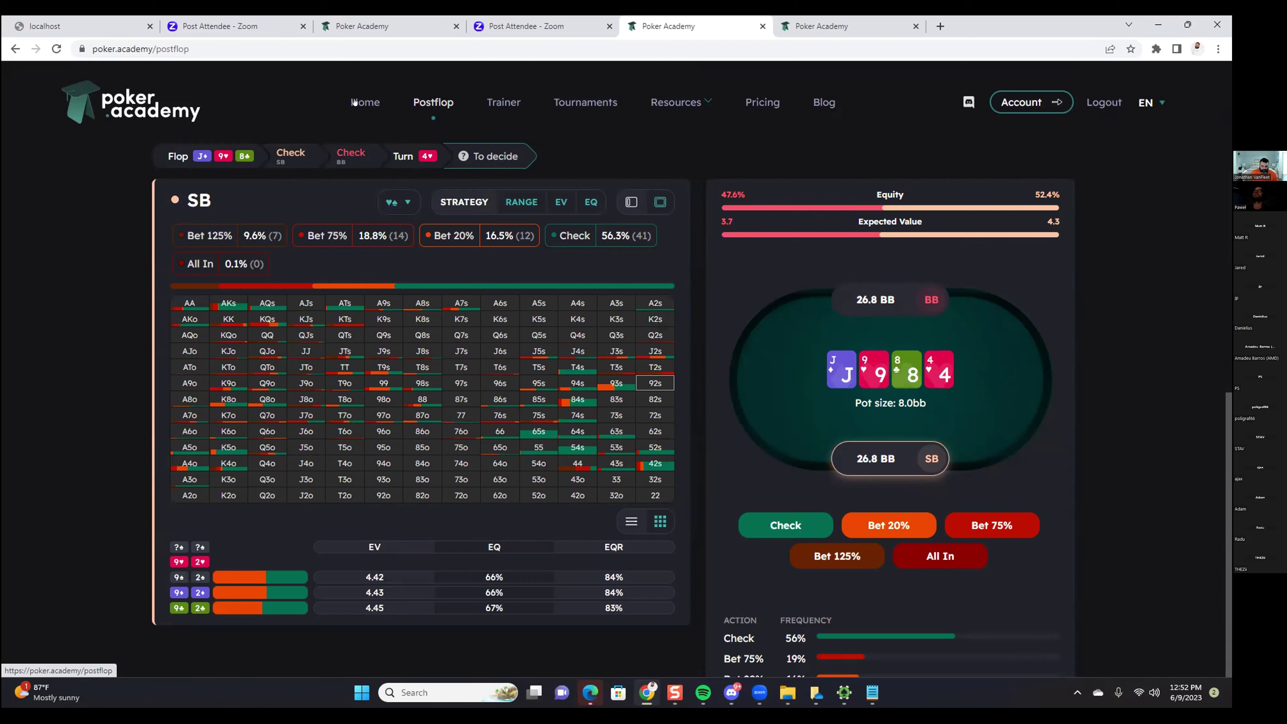
pyautogui.click(585, 102)
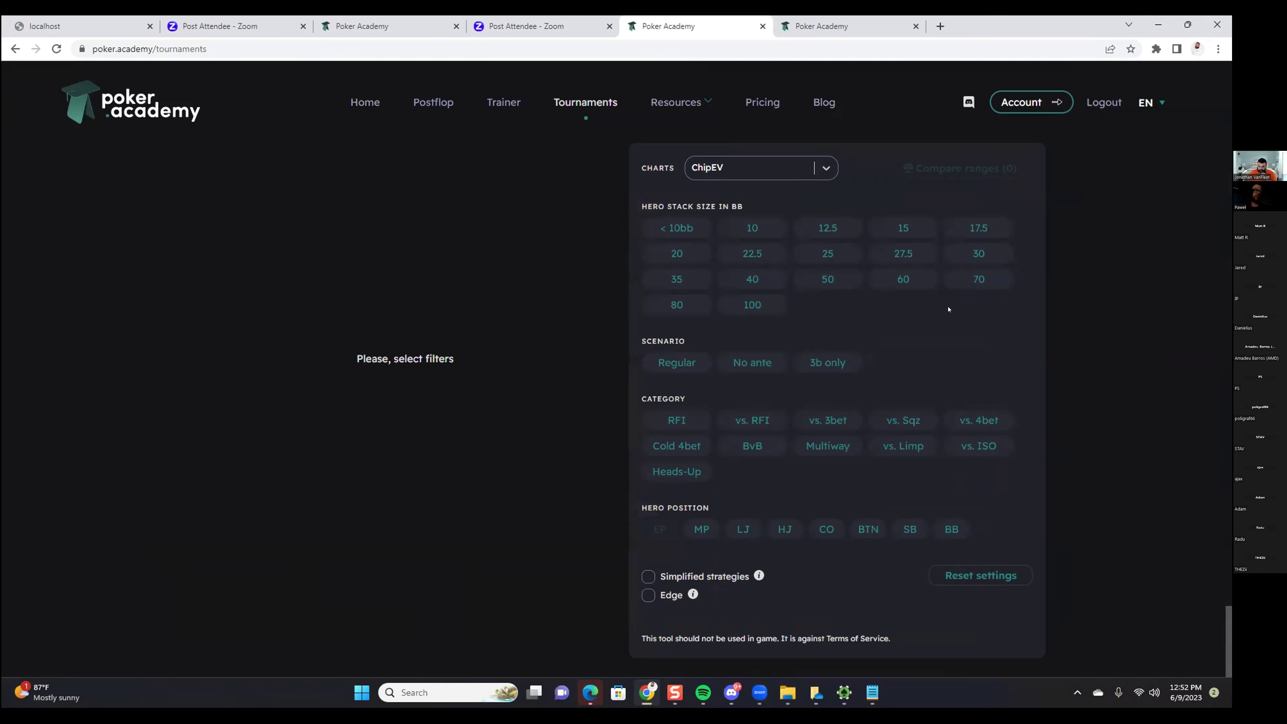
pyautogui.click(765, 173)
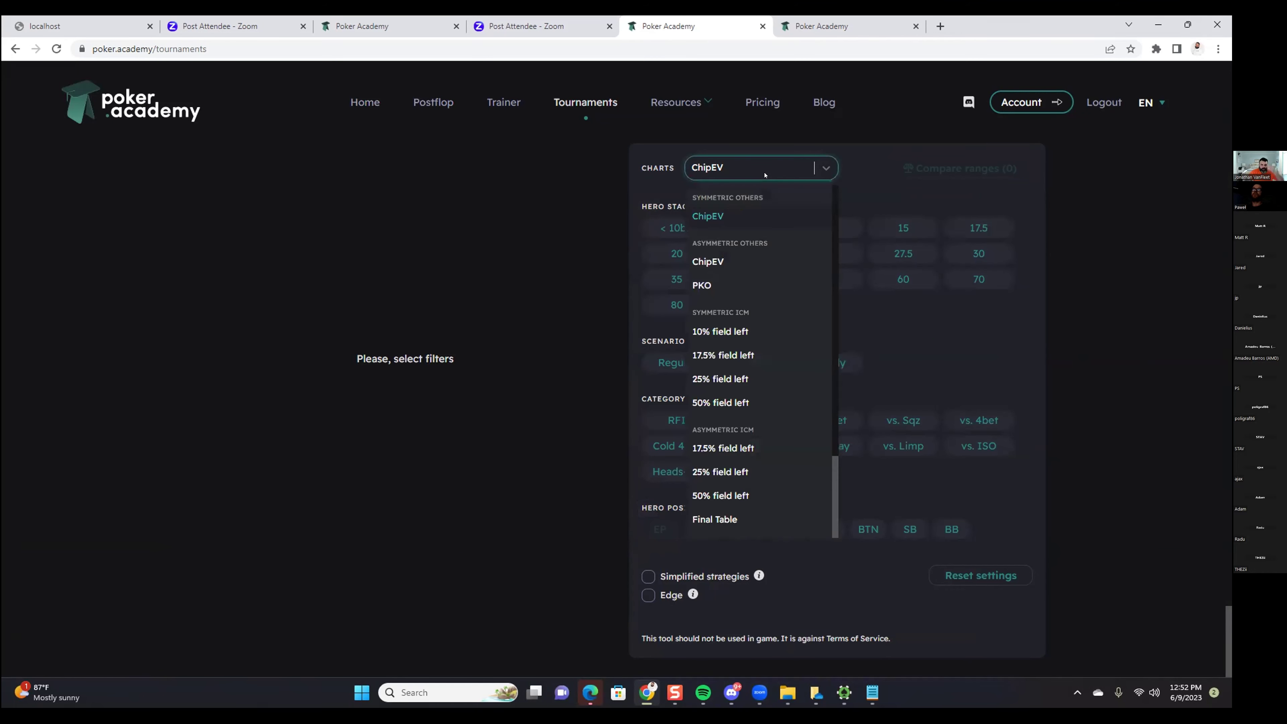
pyautogui.click(734, 258)
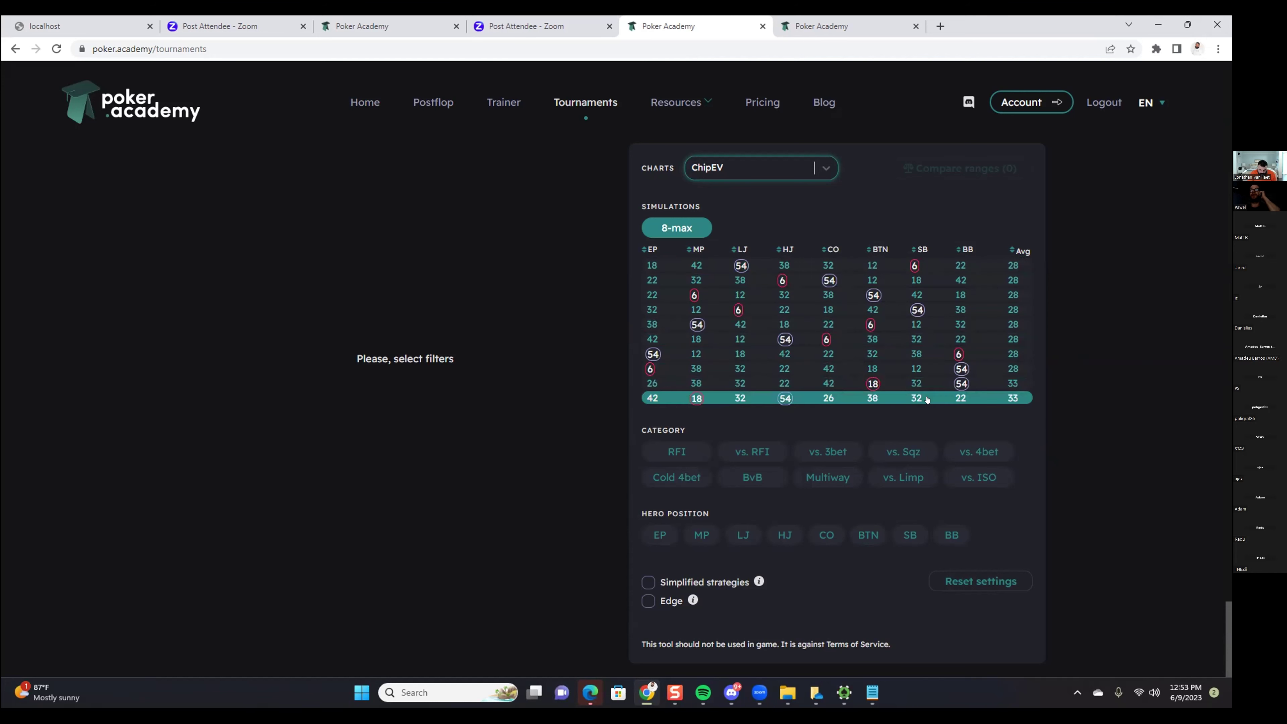
# Choose the 8-max simulation with a 42 bb EP, 18 bb MP and 54 bb HJ, and try LJ as the hero position.
pyautogui.click(911, 398)
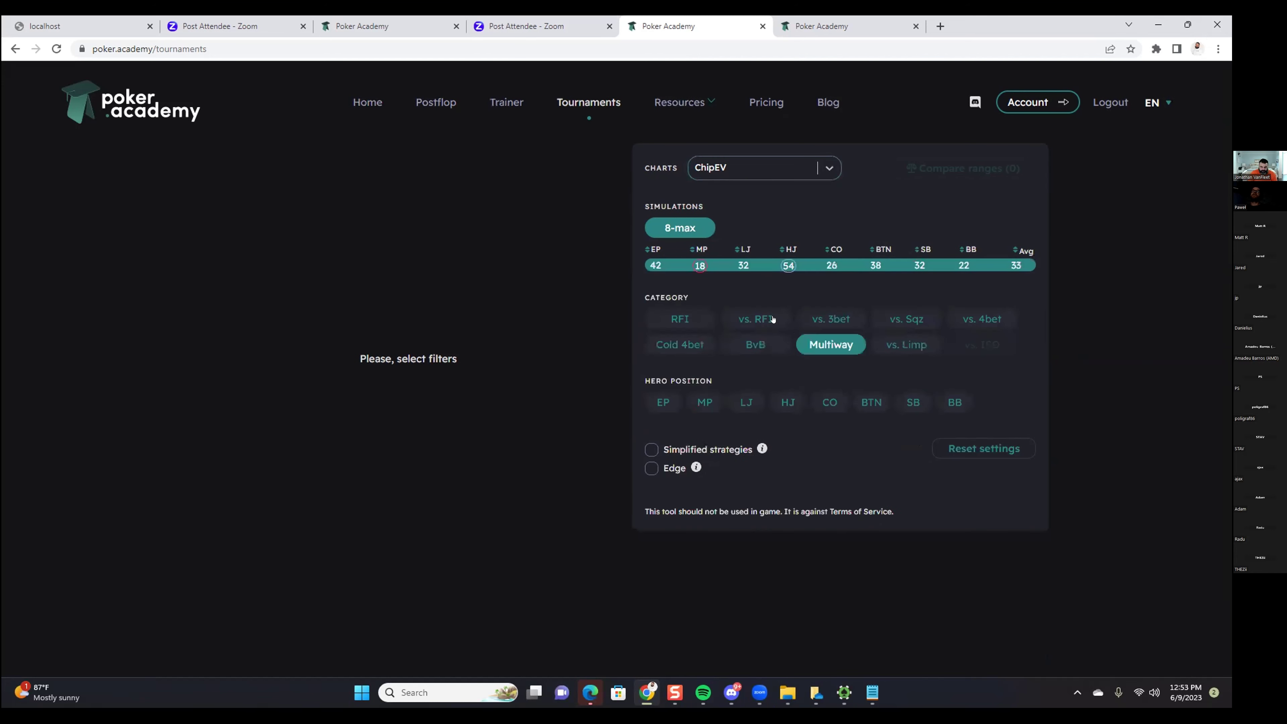
pyautogui.click(732, 410)
pyautogui.click(733, 409)
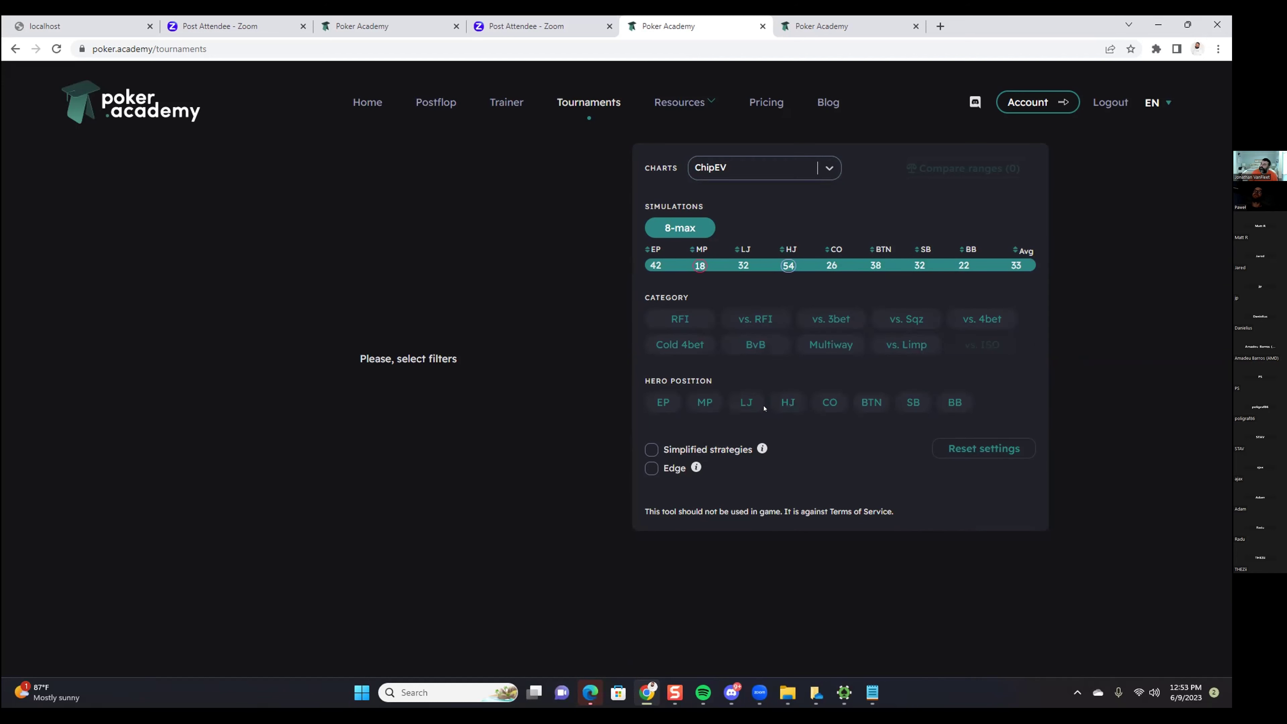